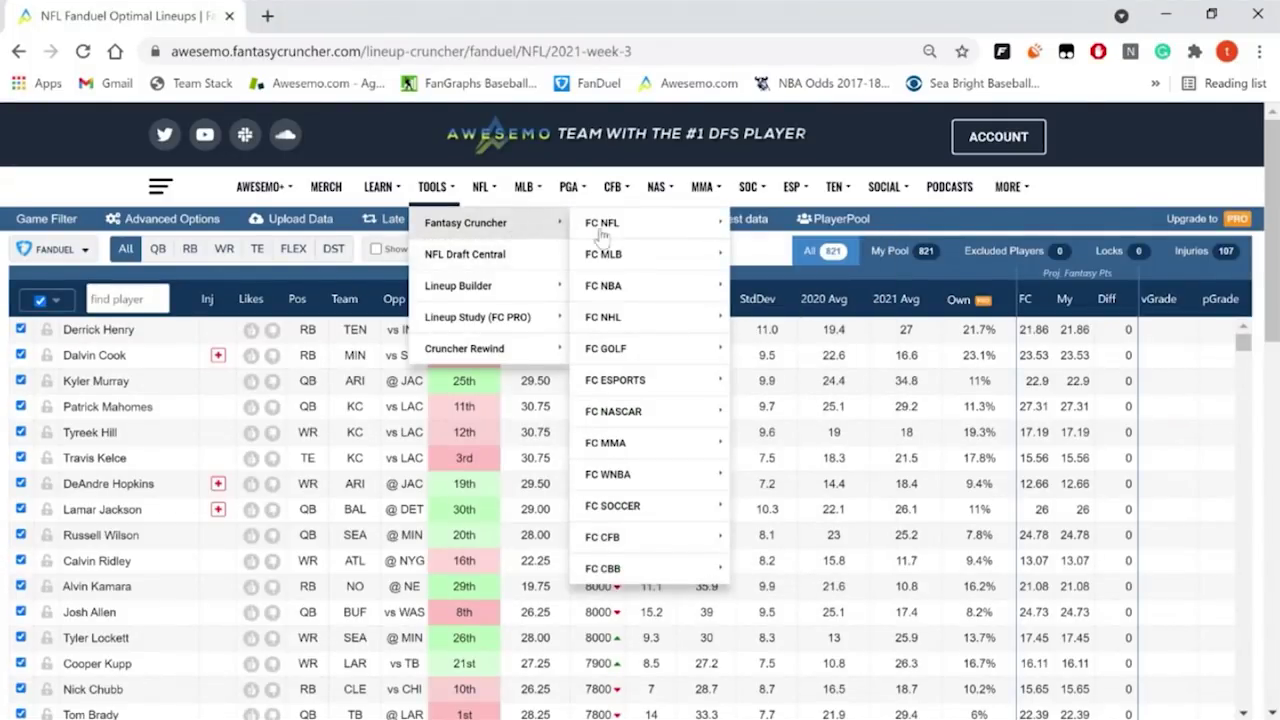
Step: Calculate 1 lineup using the Awesemo projections and close the Crunch_1 results
mouse_move(622, 230)
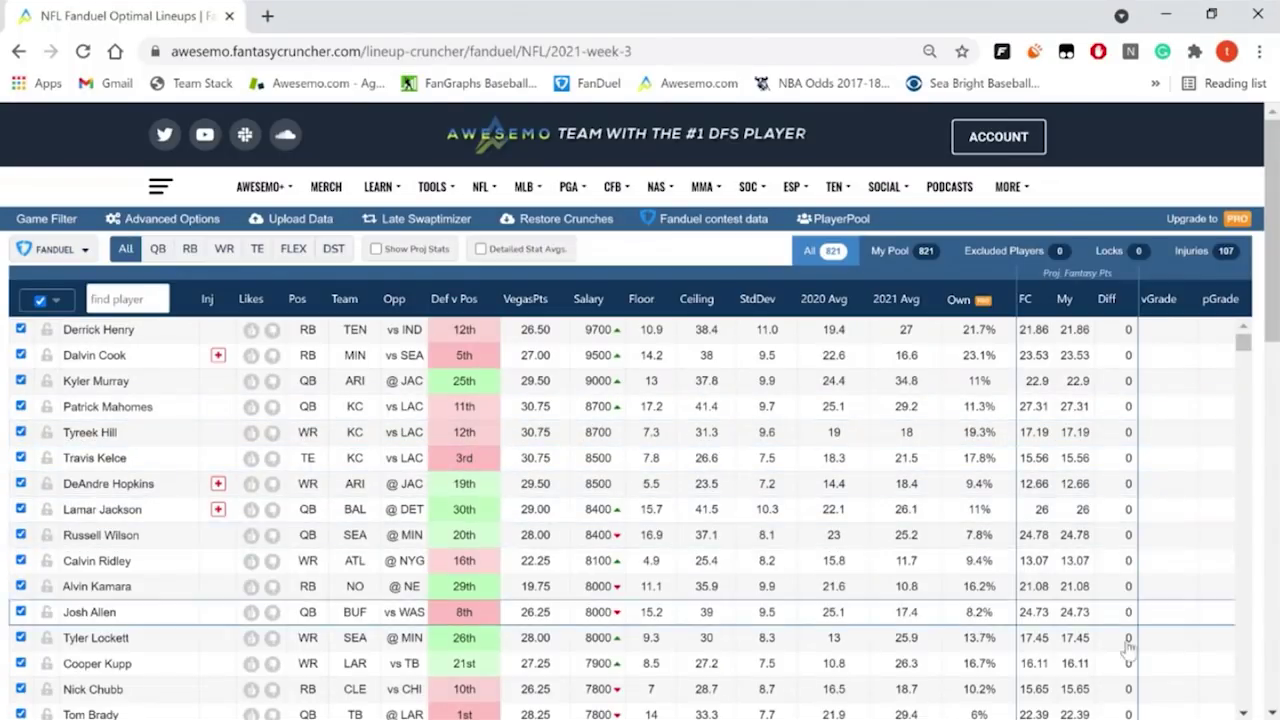
scroll(1210, 670, down, 1)
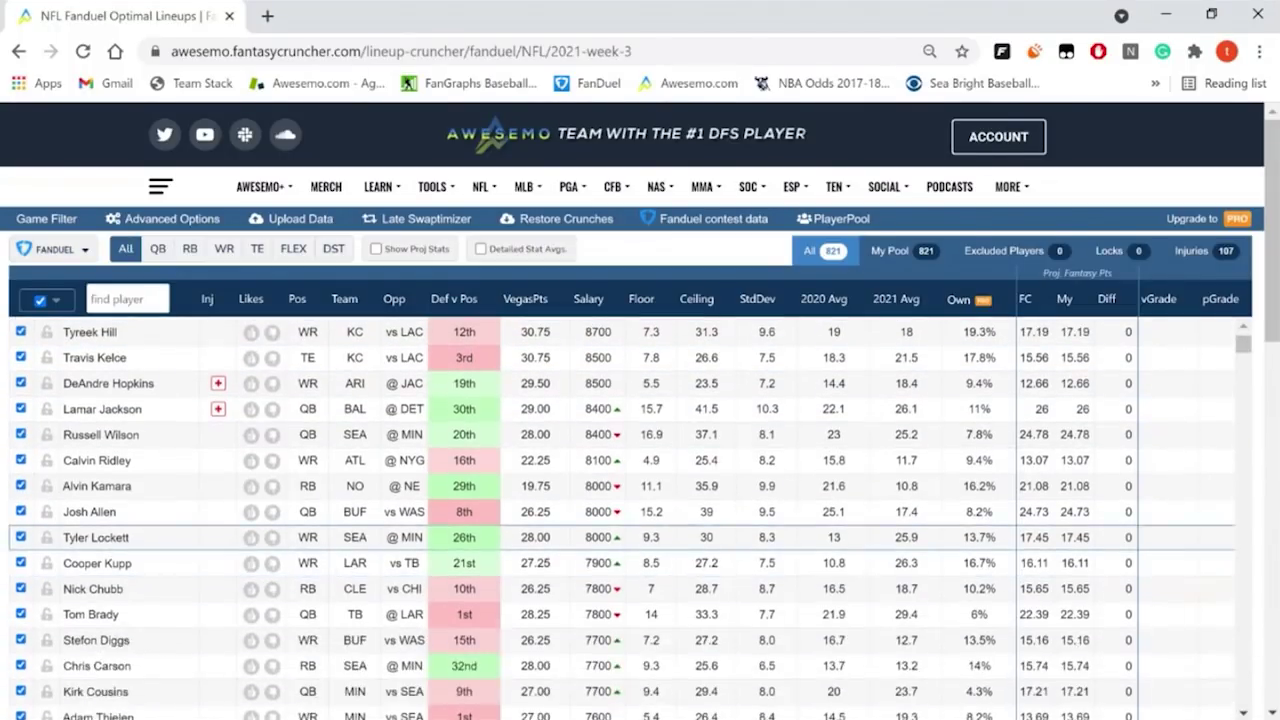
scroll(1252, 667, down, 1)
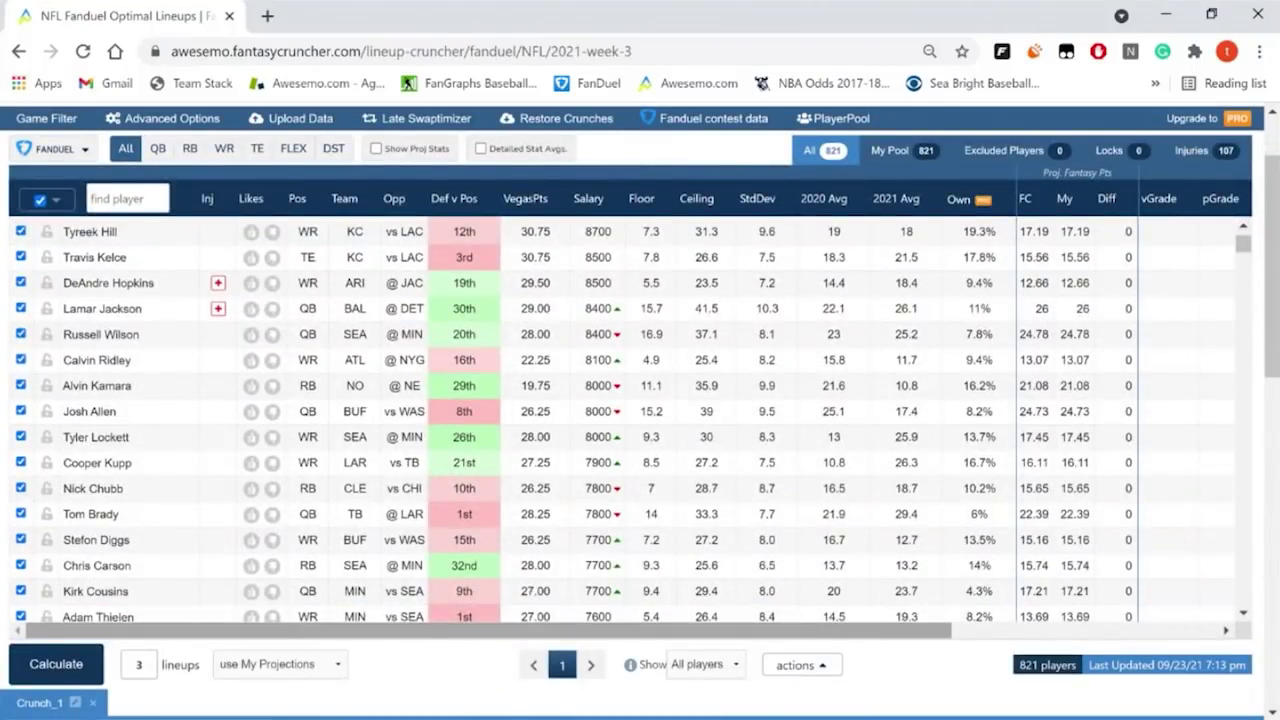
double_click(140, 666)
text(1)
key(Tab)
key(Down)
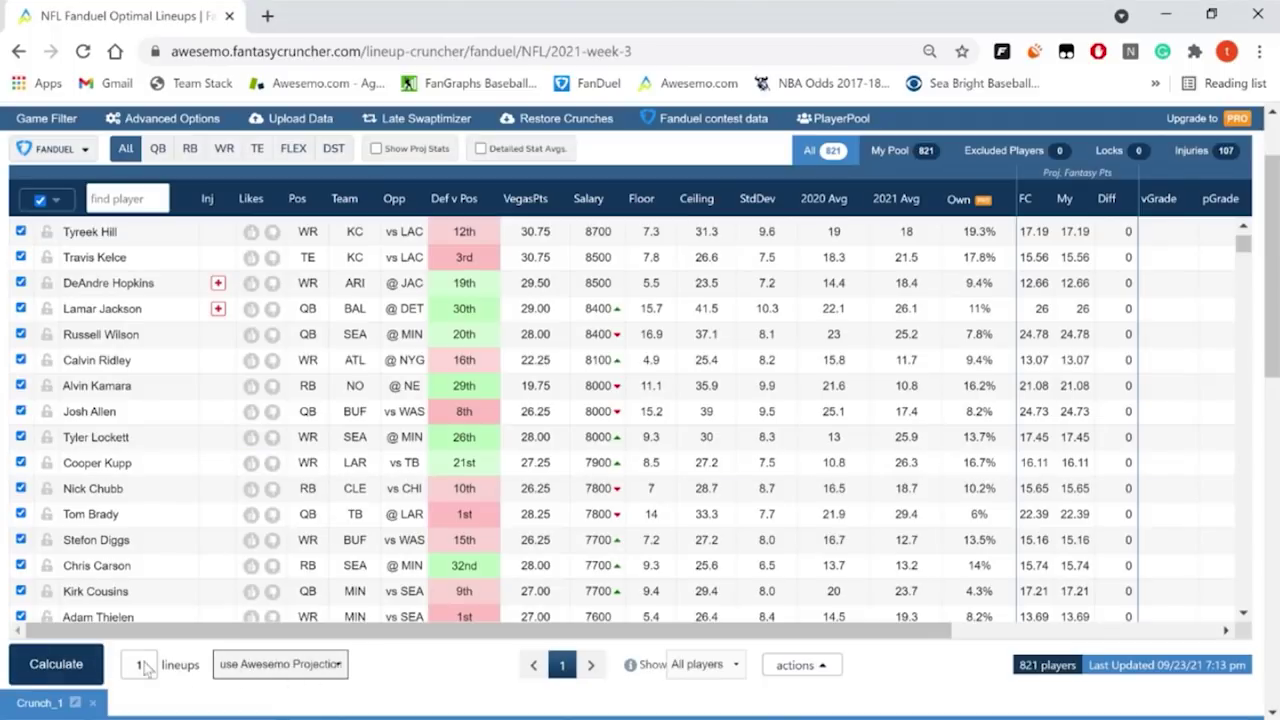
click(80, 672)
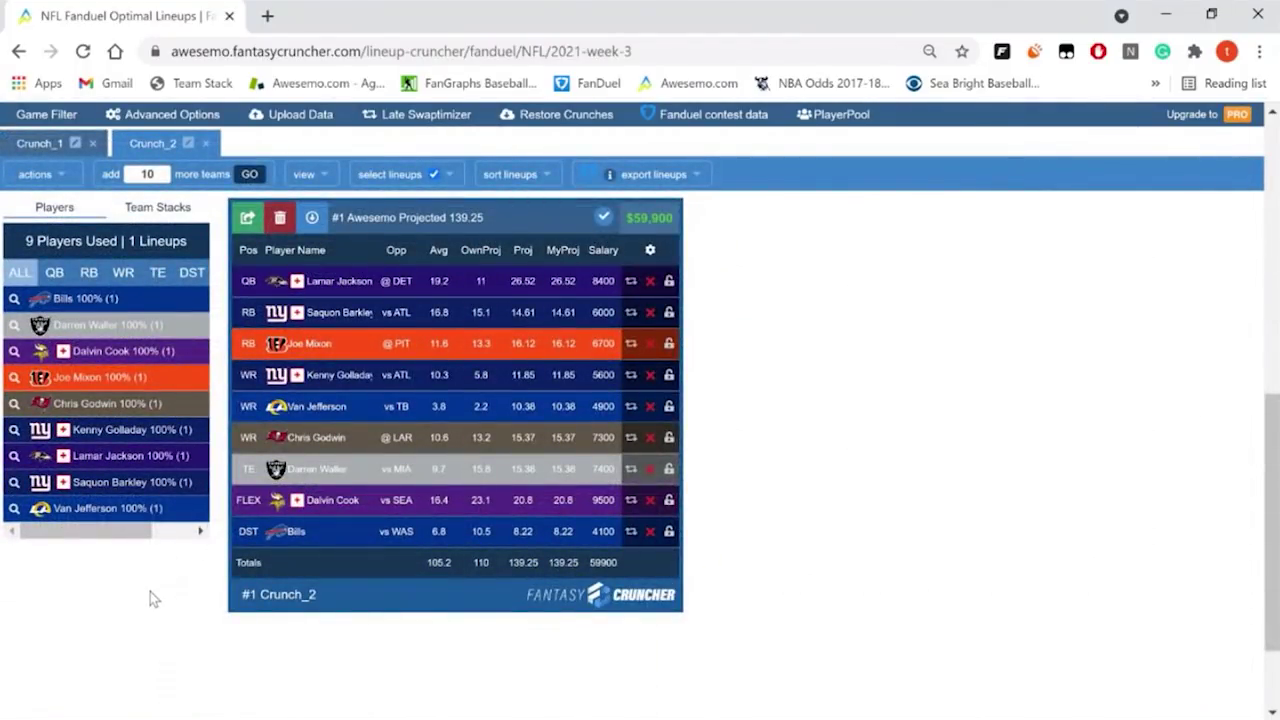
scroll(789, 487, up, 1)
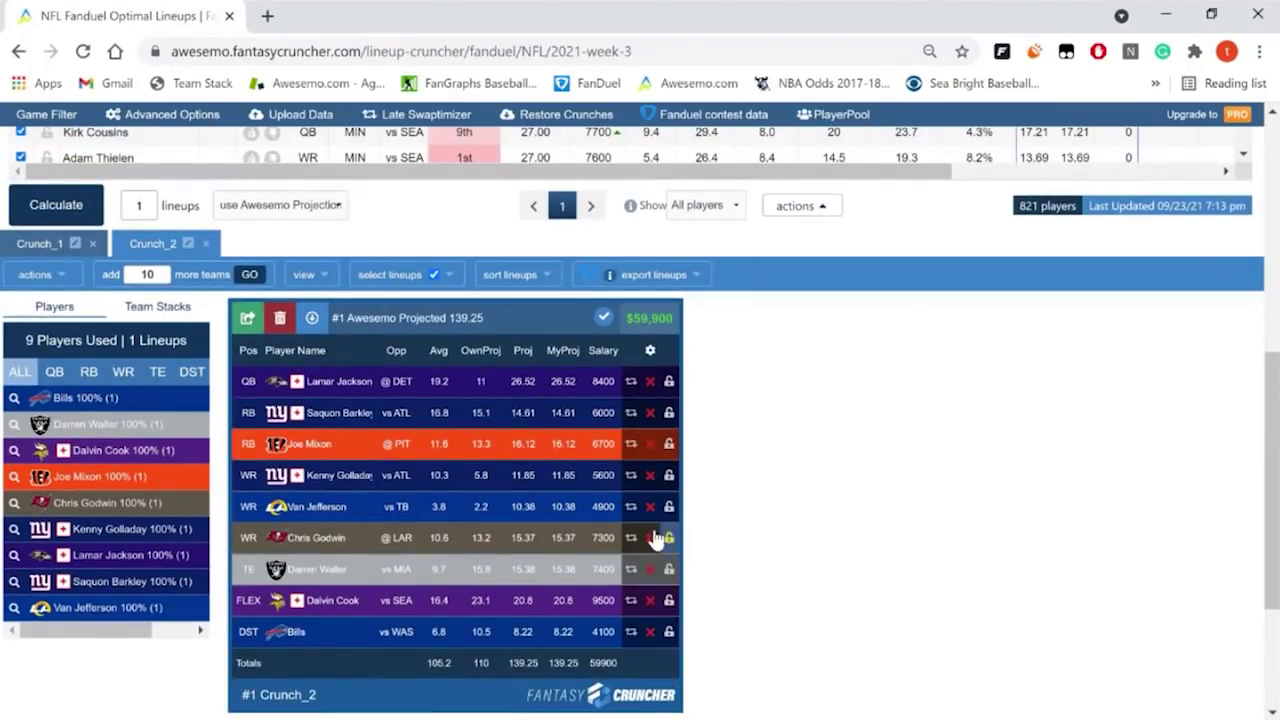
click(92, 243)
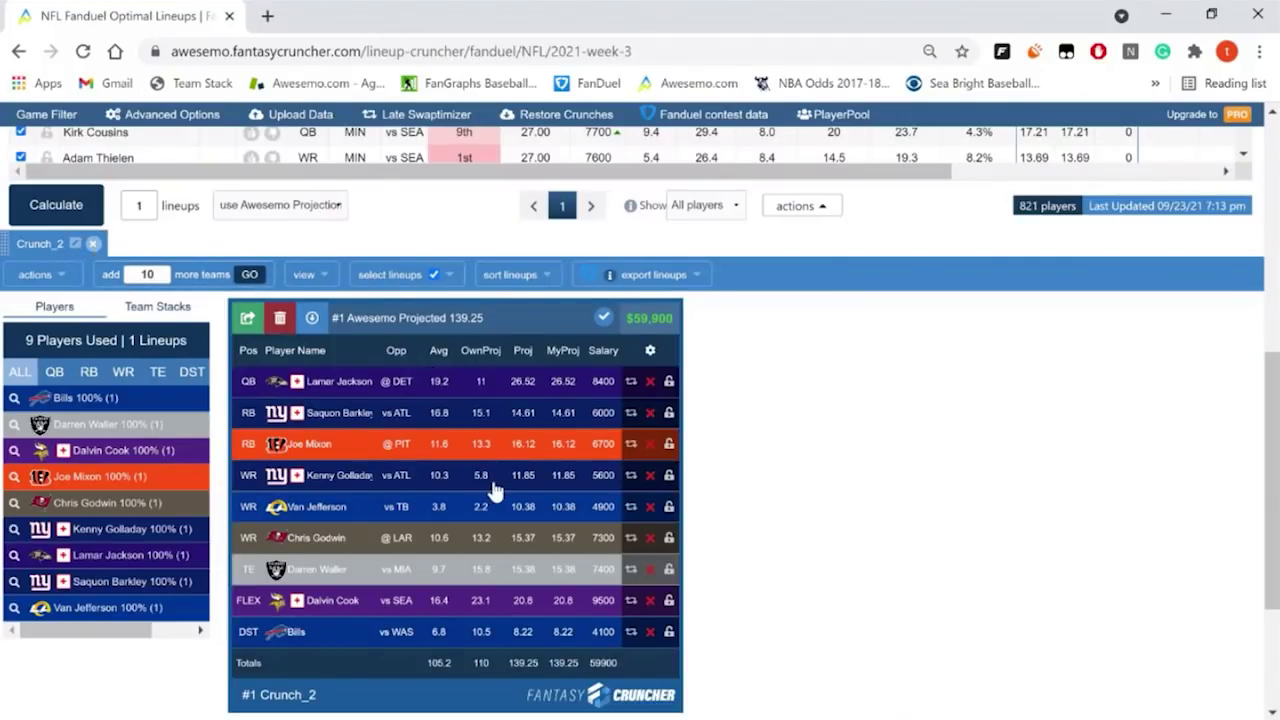
Step: Check the slate and the games included in the game filter
scroll(494, 486, up, 5)
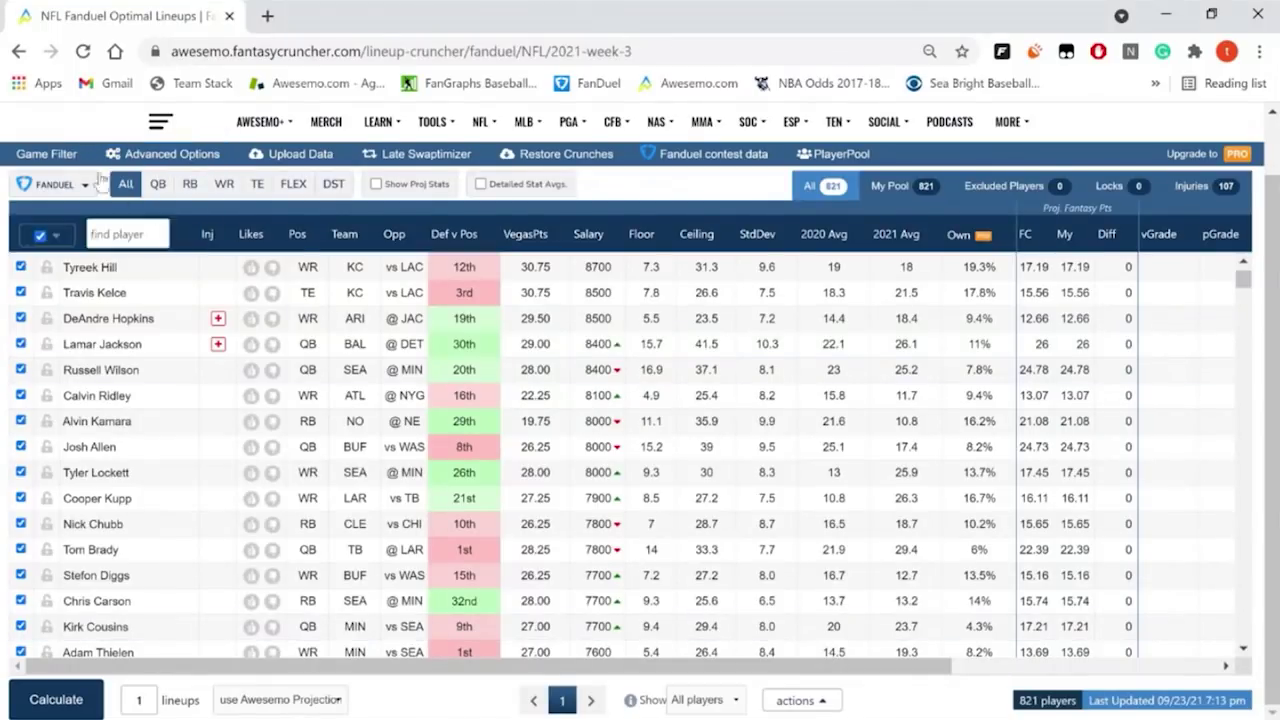
click(48, 155)
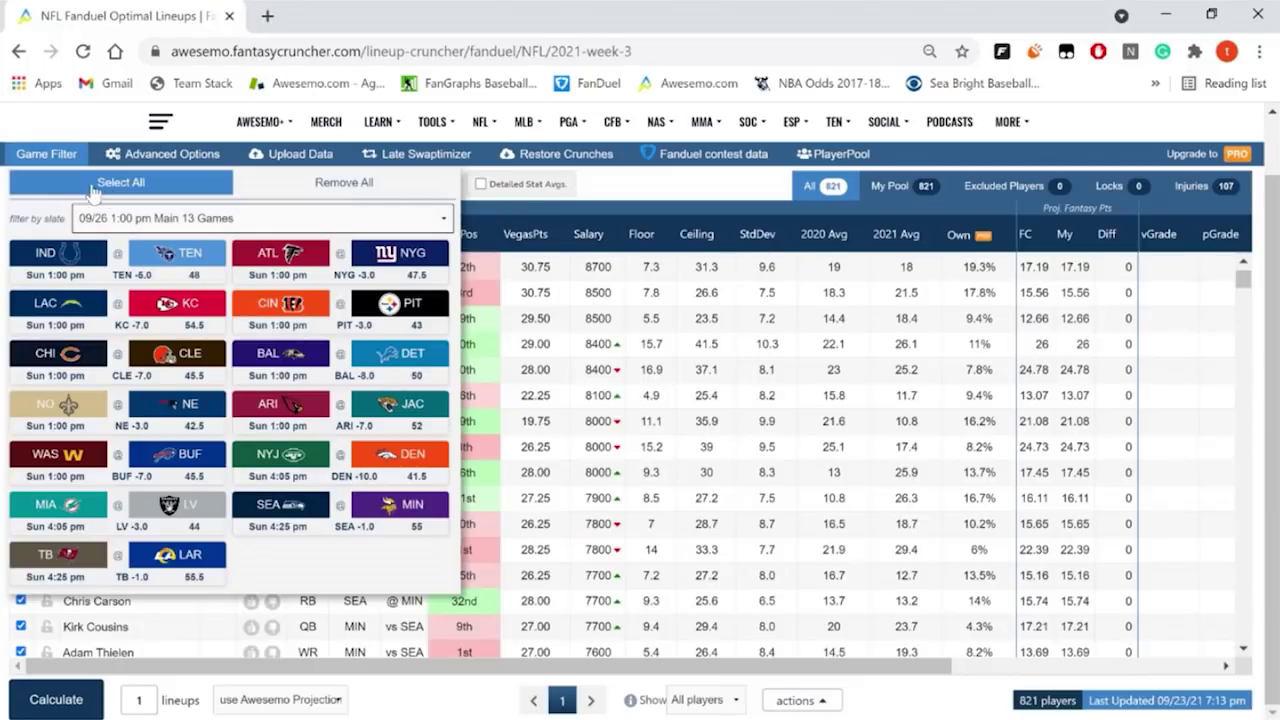
click(62, 156)
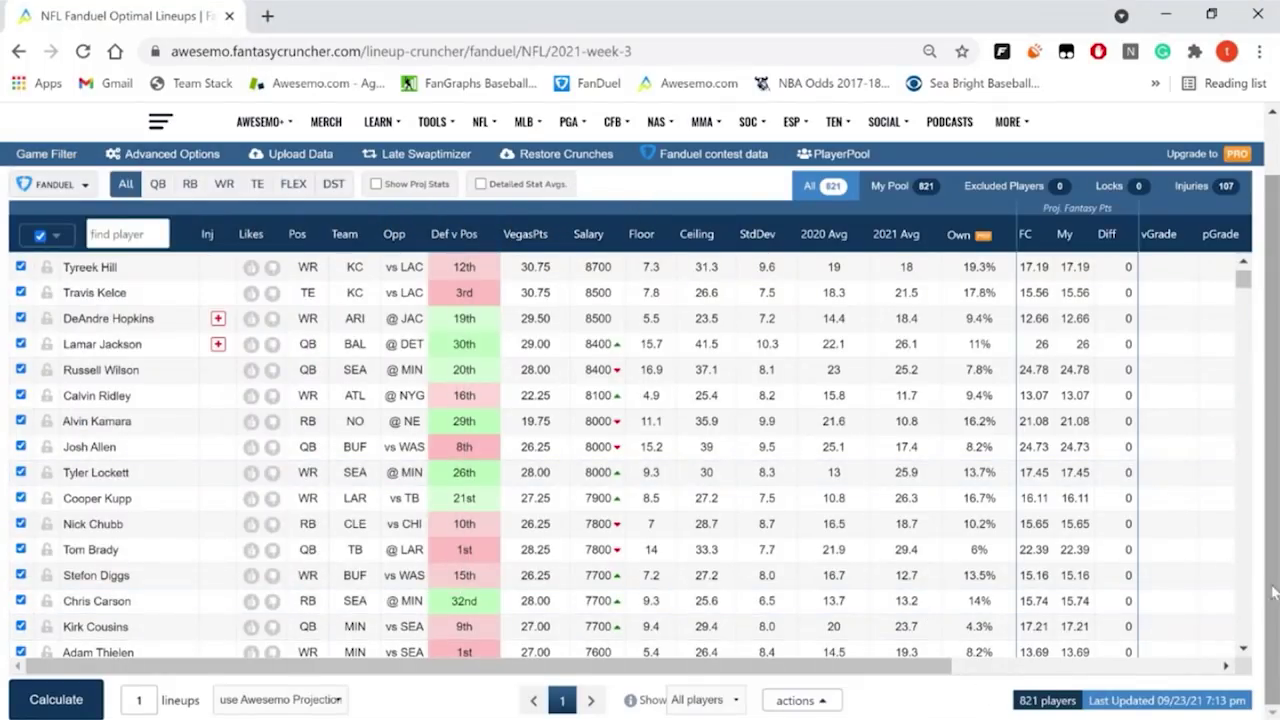
Step: Recalculate the single lineup and check which slates it can be exported to
scroll(1120, 625, down, 2)
click(44, 704)
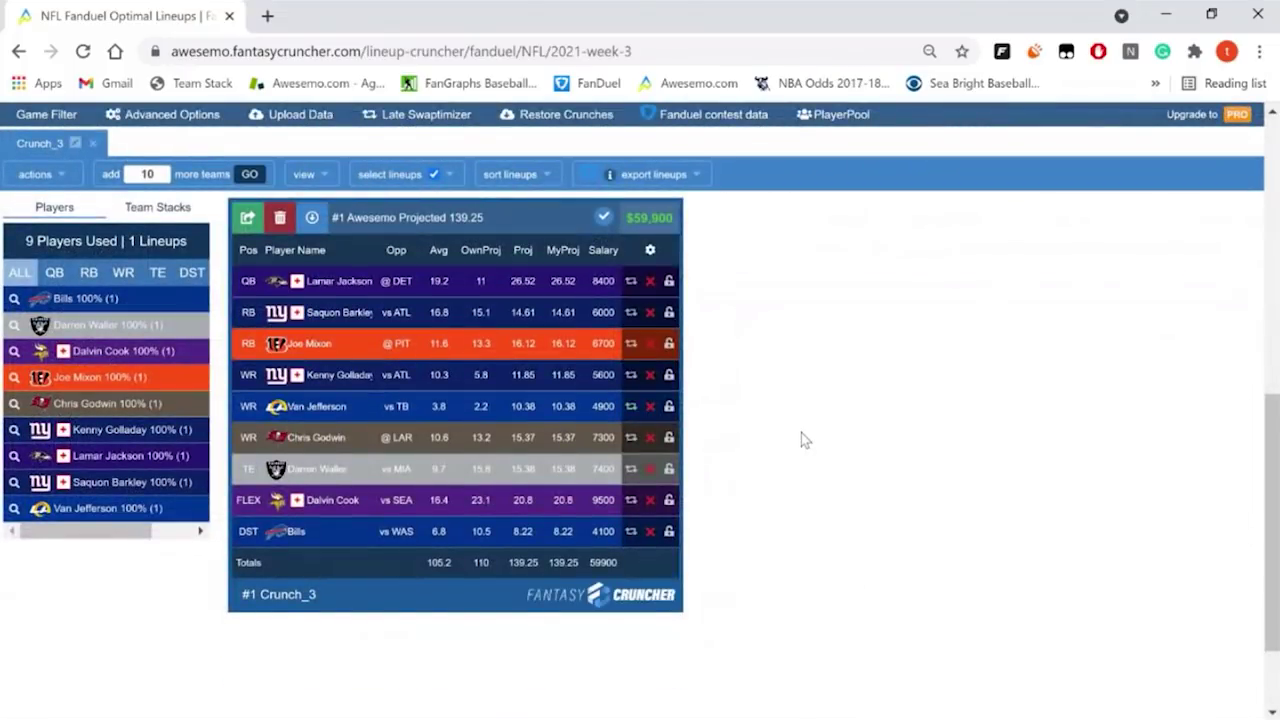
click(690, 180)
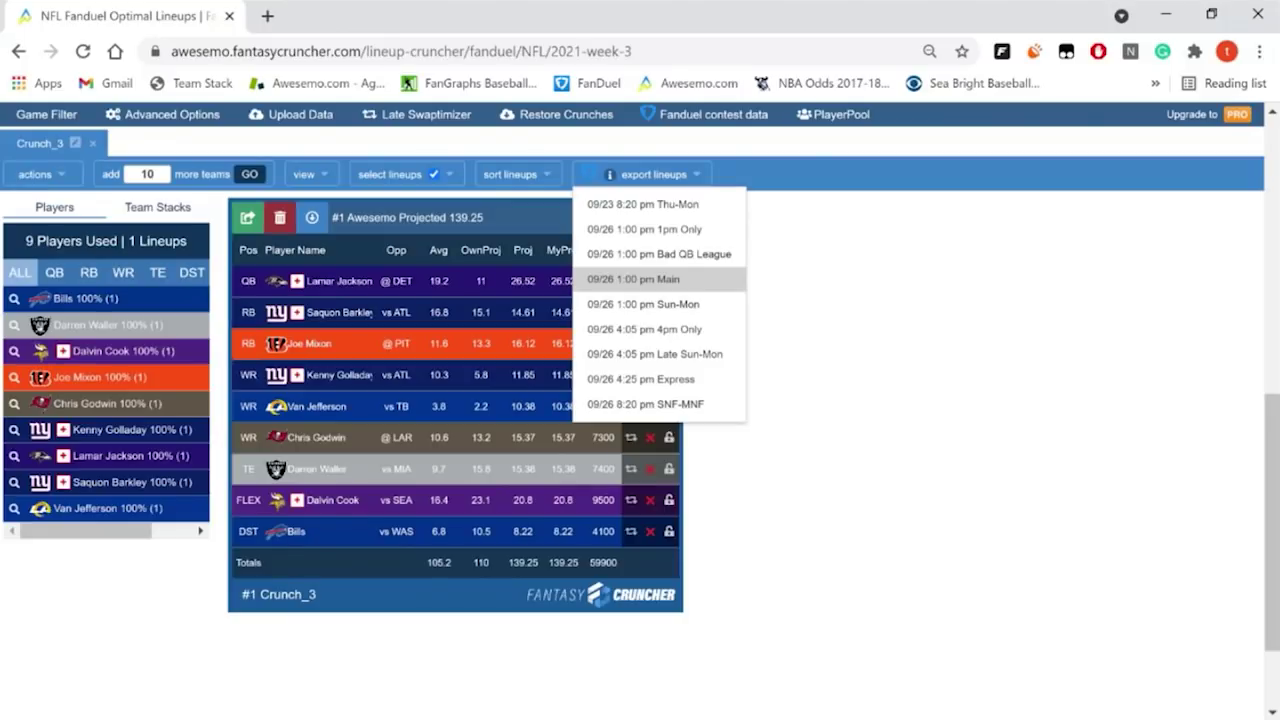
click(790, 295)
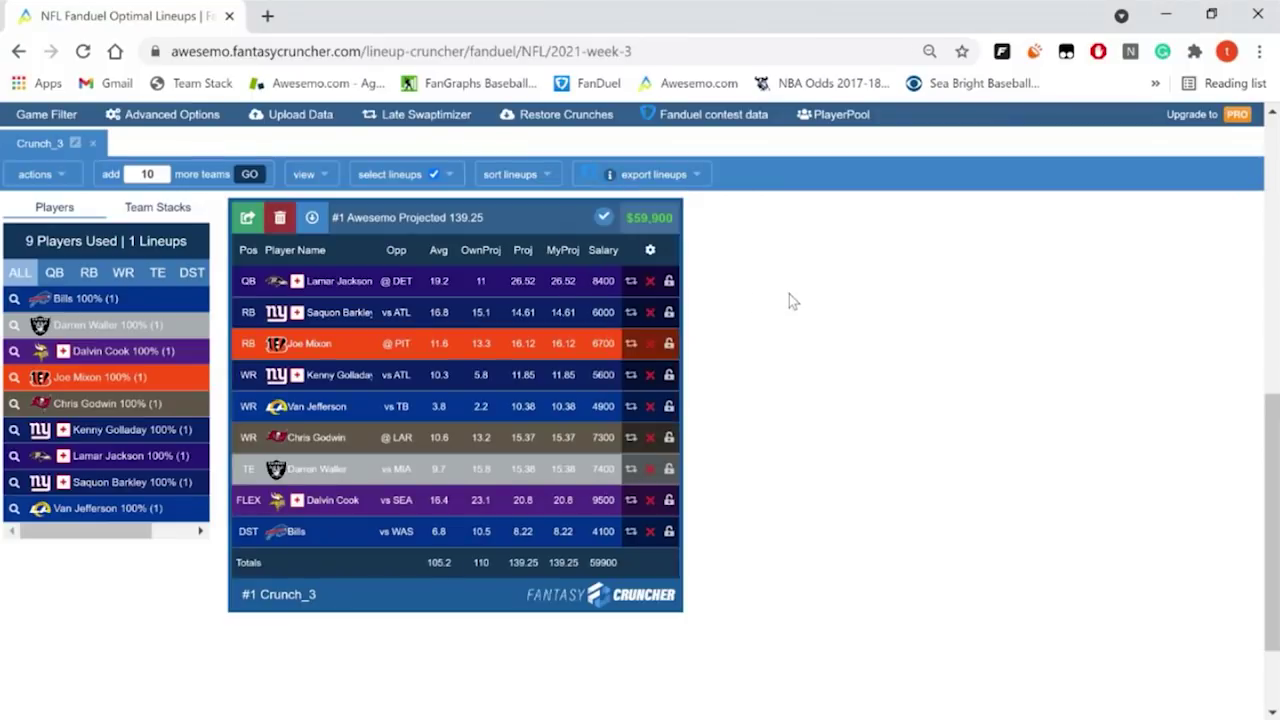
Step: Set Unique Players per Lineup to 4 unique players in the advanced options
scroll(753, 377, up, 10)
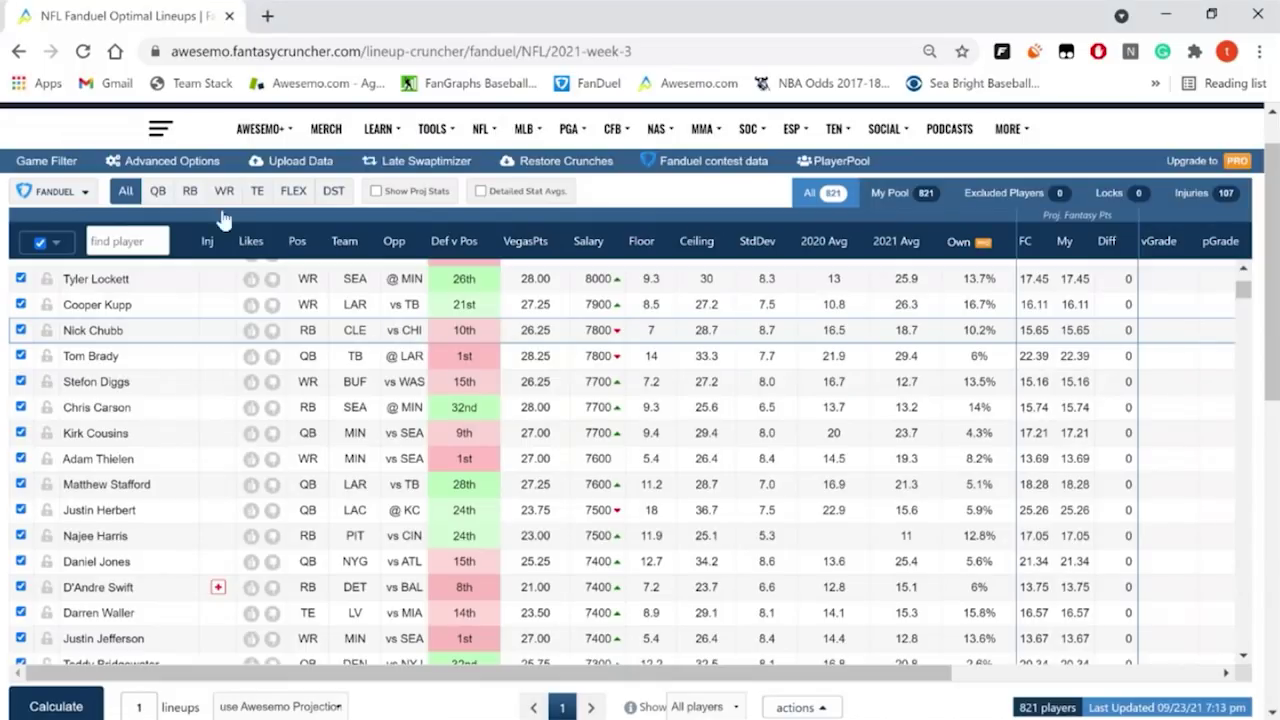
click(155, 164)
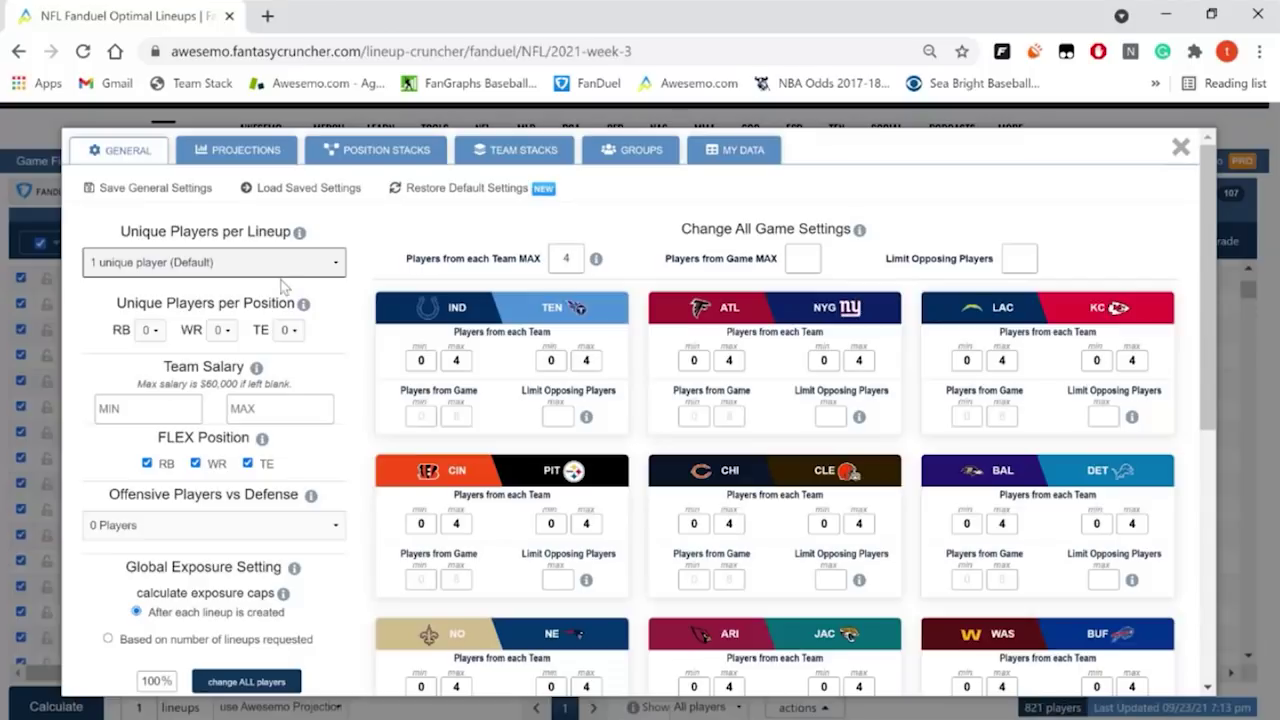
click(257, 397)
click(425, 250)
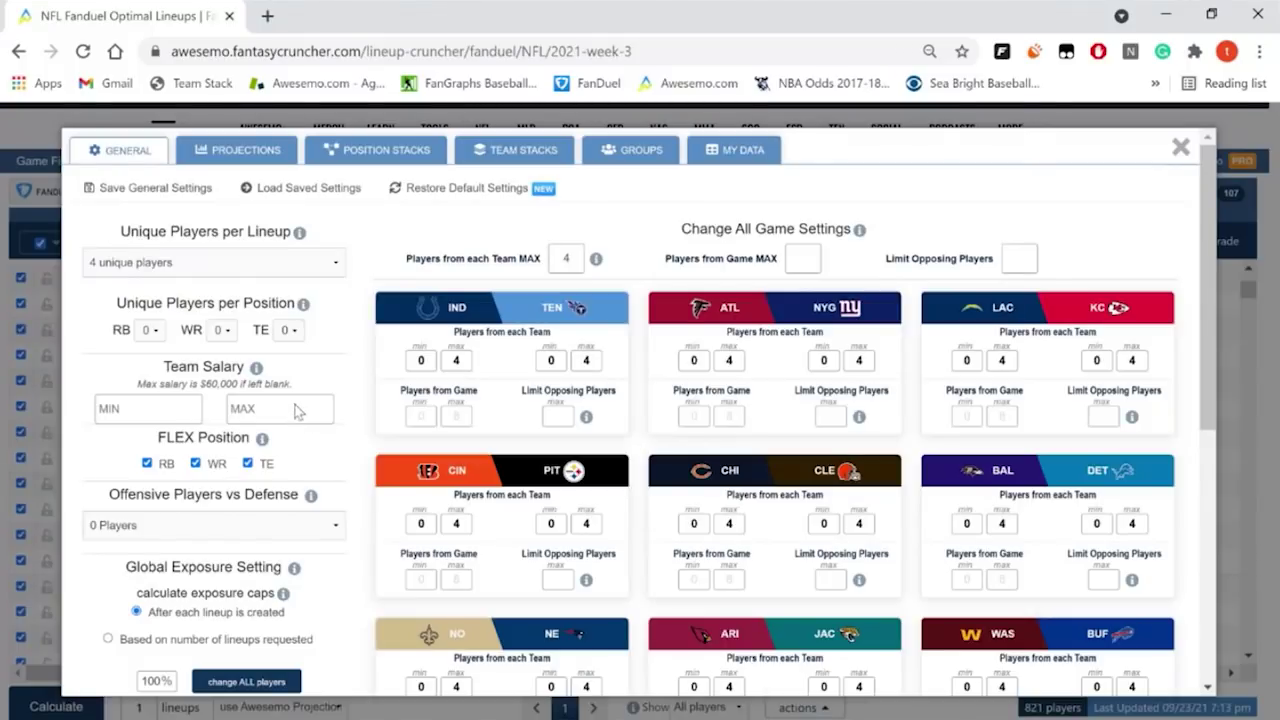
Step: Try excluding the TE and WR positions from the FLEX position
scroll(306, 381, down, 1)
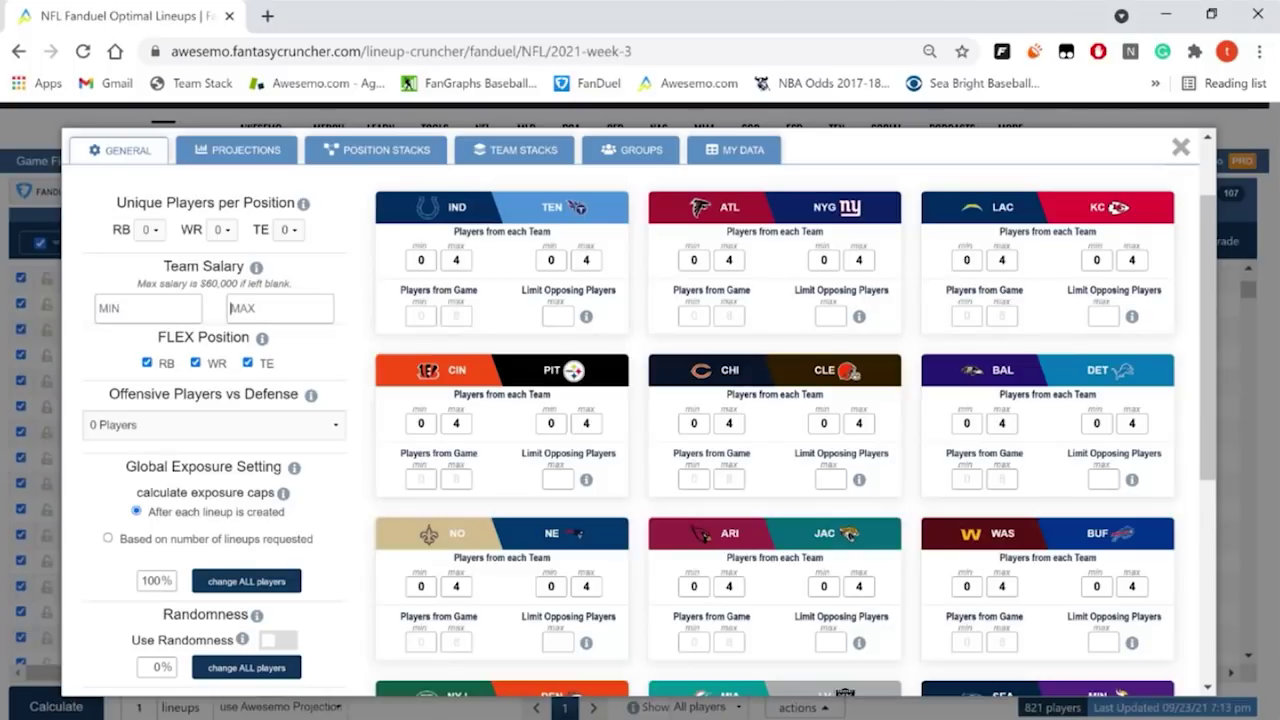
click(316, 314)
click(262, 364)
click(247, 364)
click(195, 362)
click(247, 362)
click(247, 362)
click(195, 362)
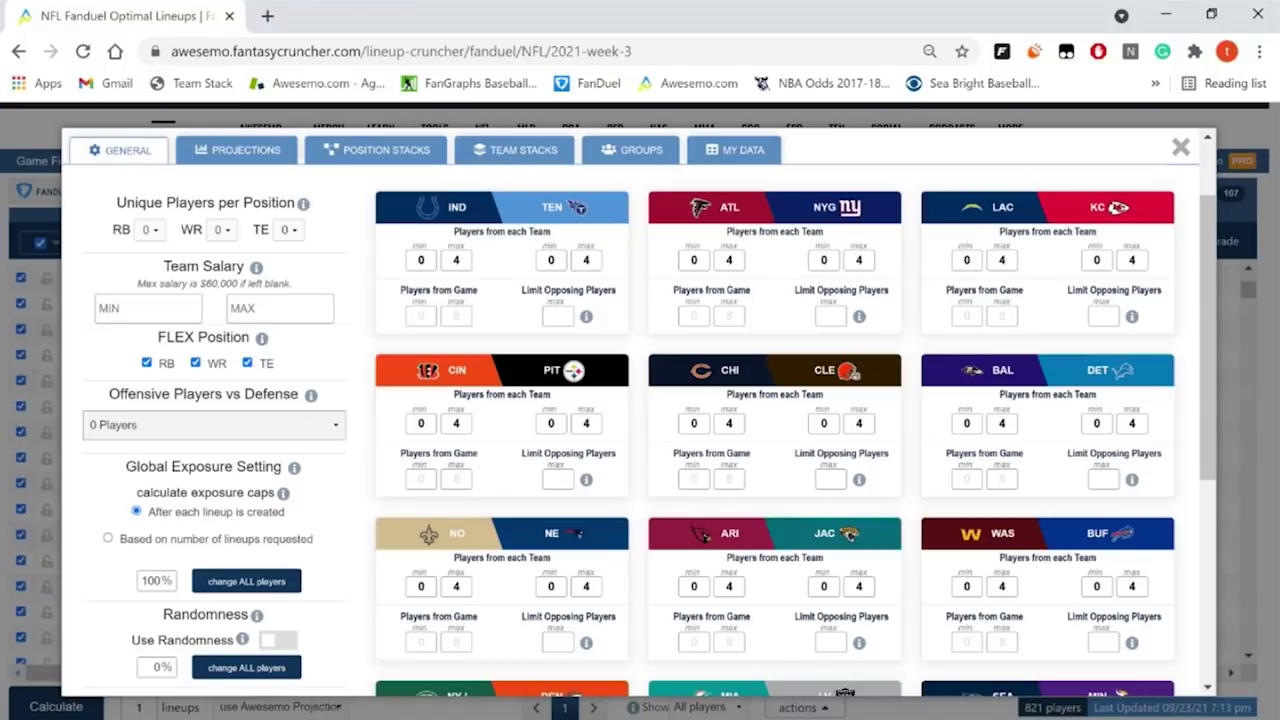
Step: Calculate exposure caps based on the number of lineups requested and enable Use Randomness
scroll(257, 424, down, 4)
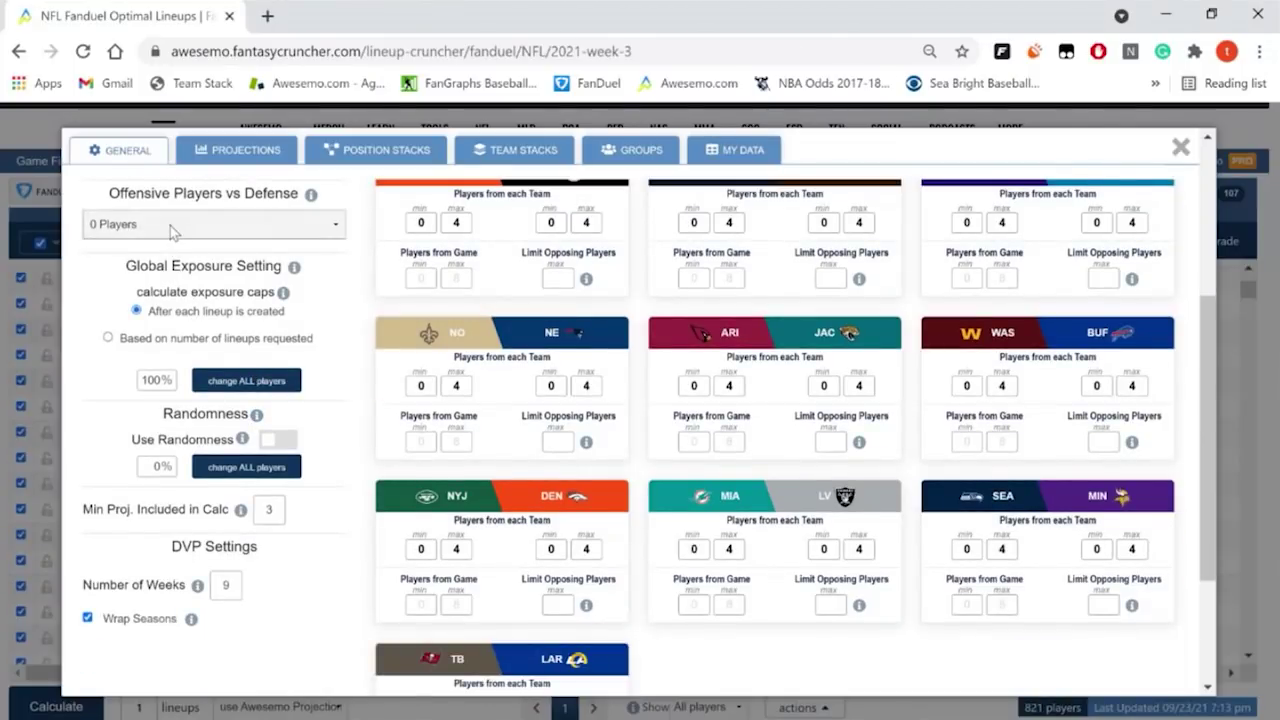
scroll(170, 233, up, 2)
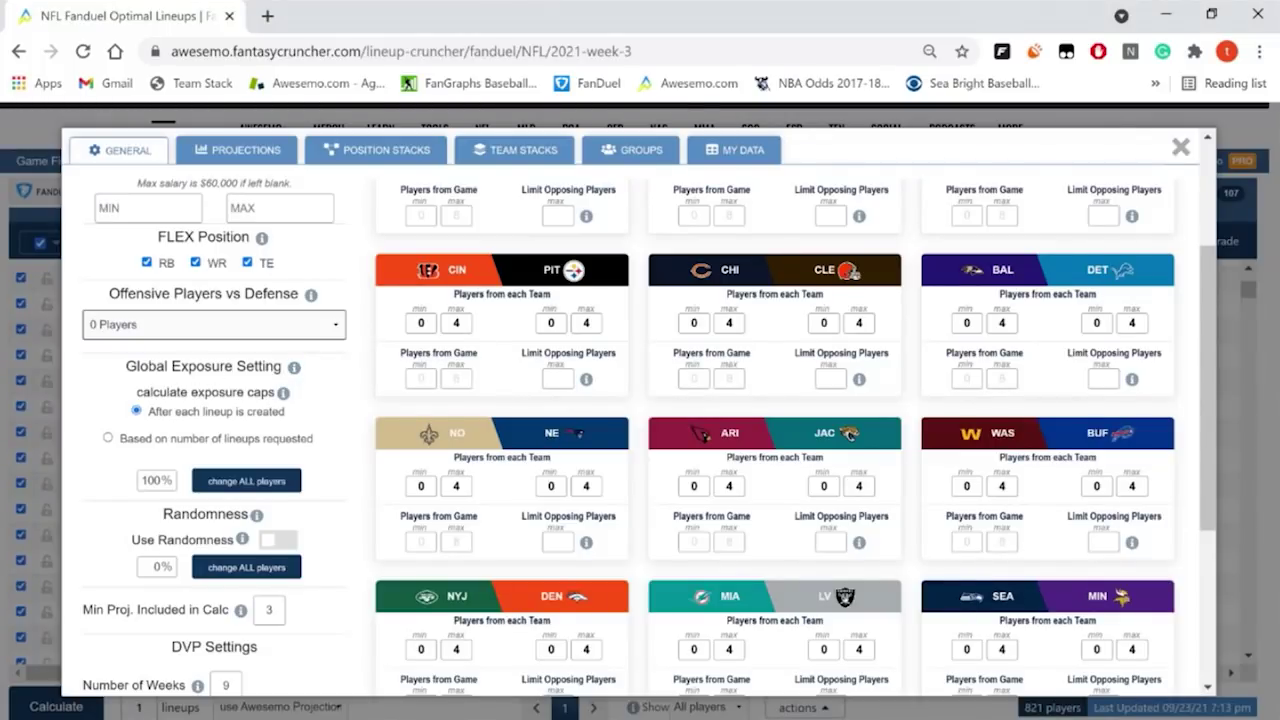
scroll(325, 416, down, 1)
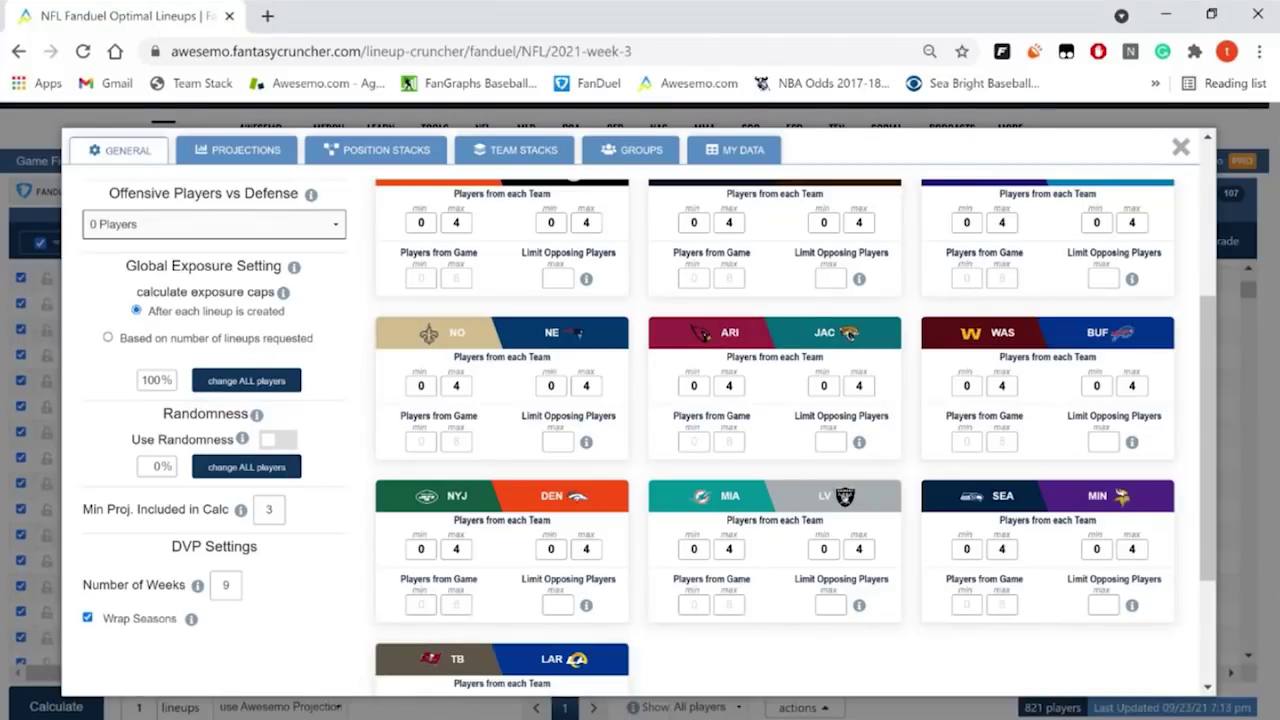
click(262, 340)
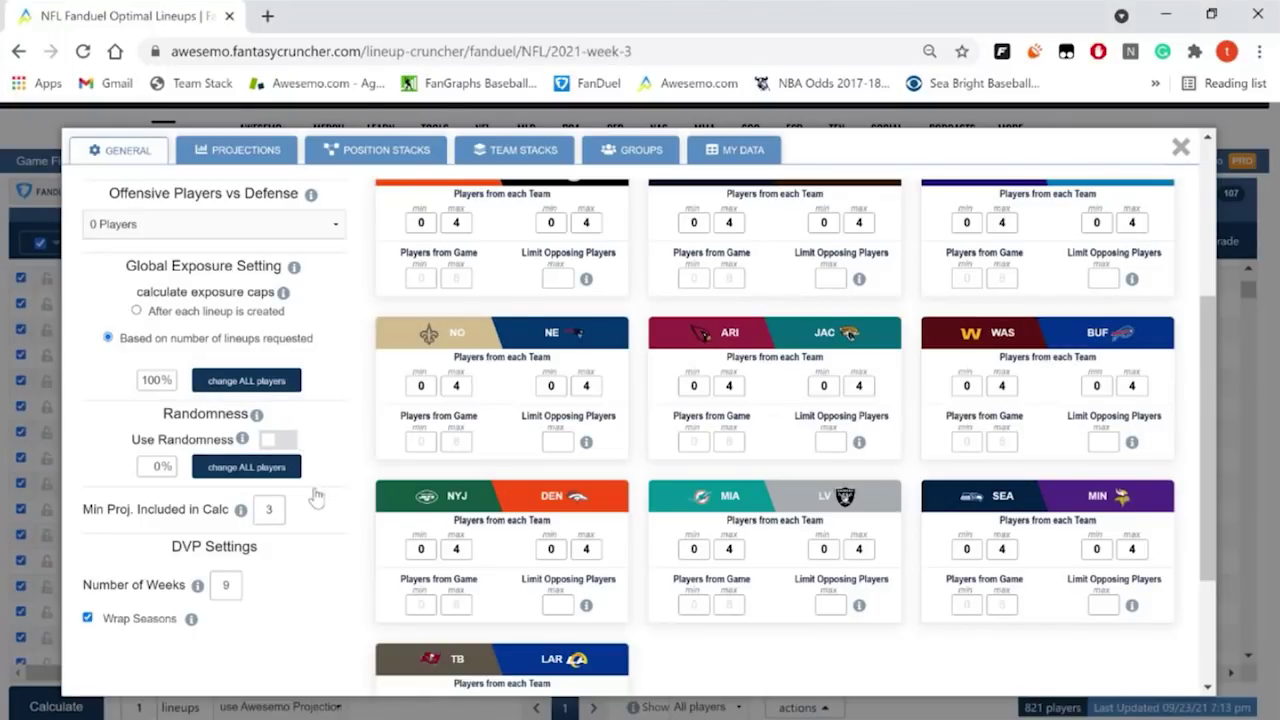
click(278, 440)
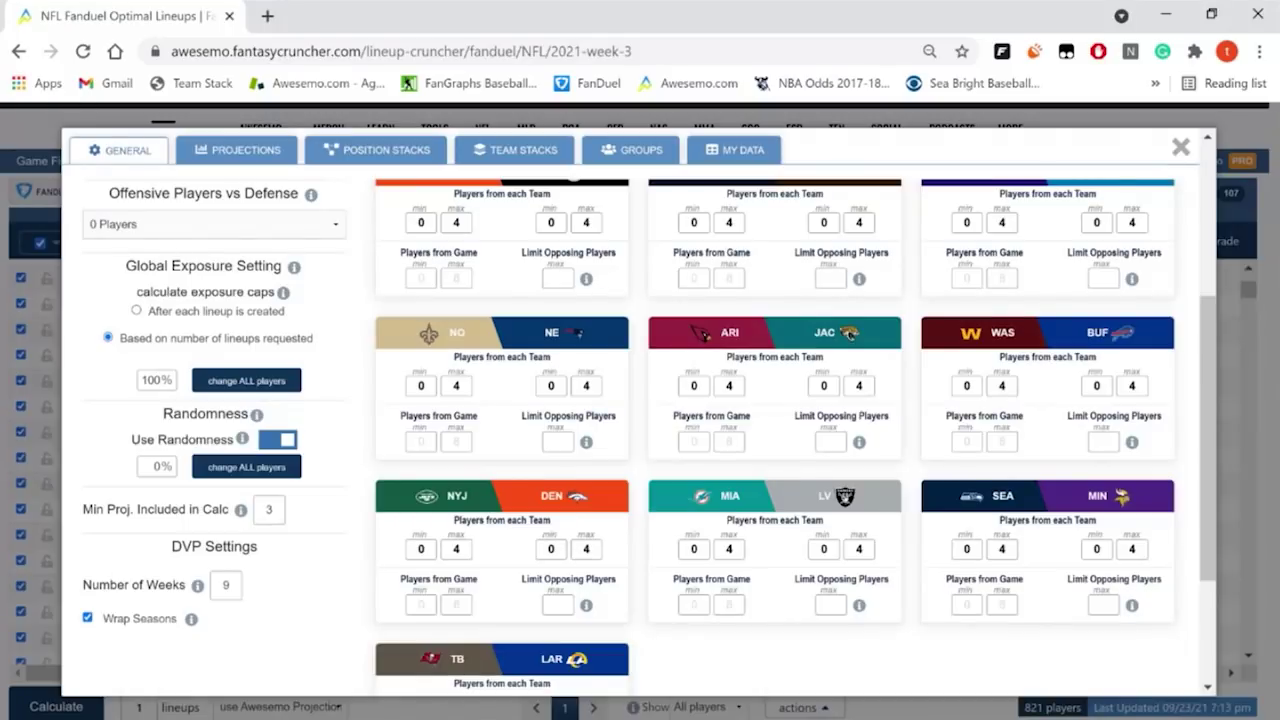
double_click(270, 511)
scroll(350, 506, up, 2)
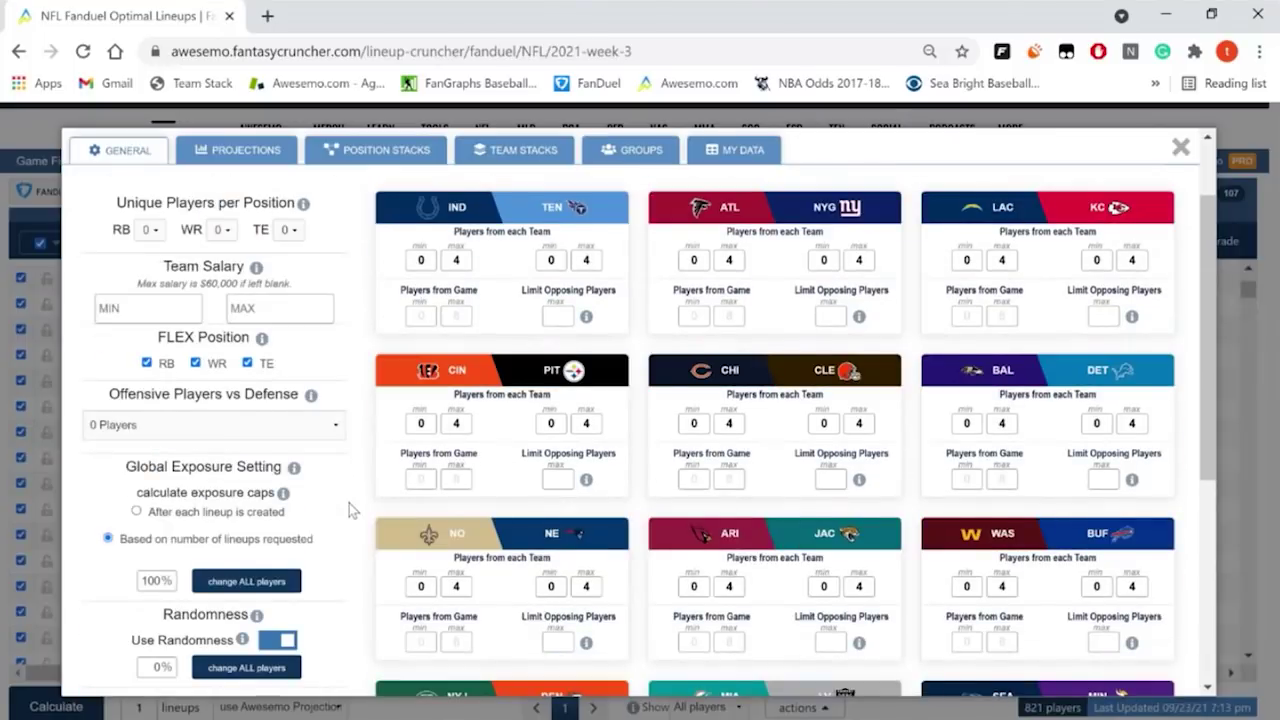
scroll(350, 508, up, 1)
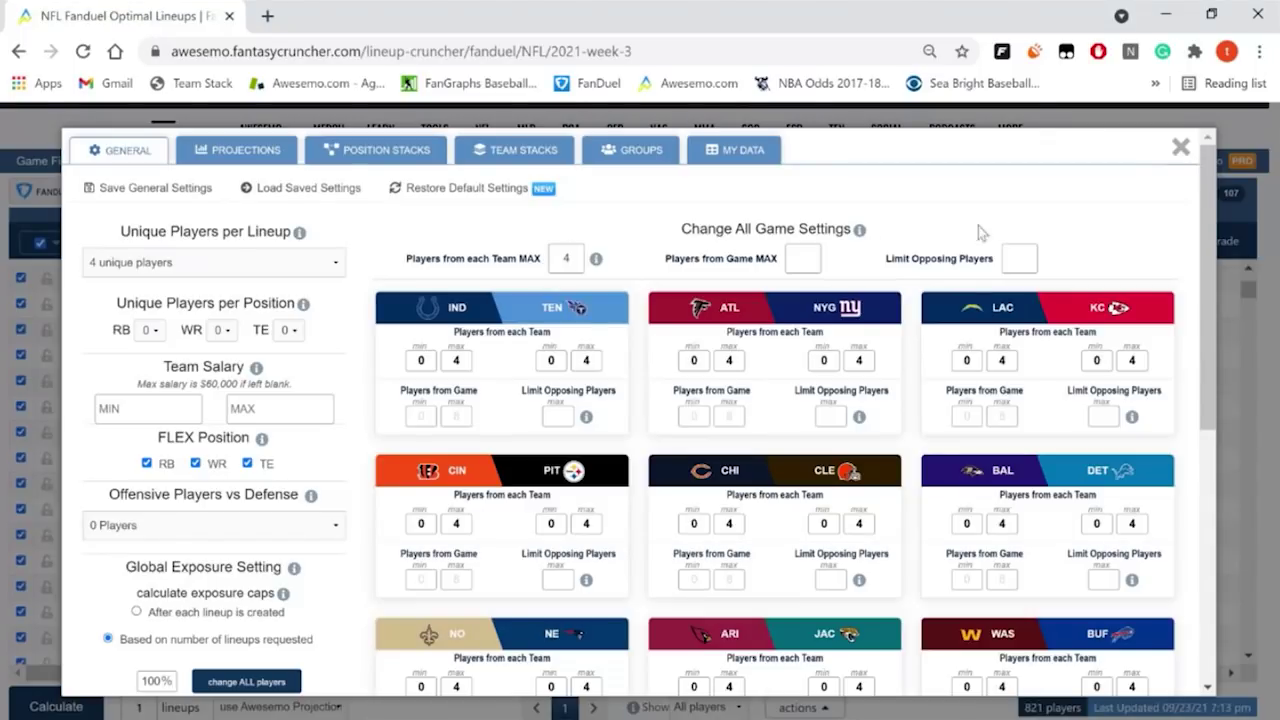
Step: Open the player projections for the Colts versus Titans game in the advanced options
click(1181, 148)
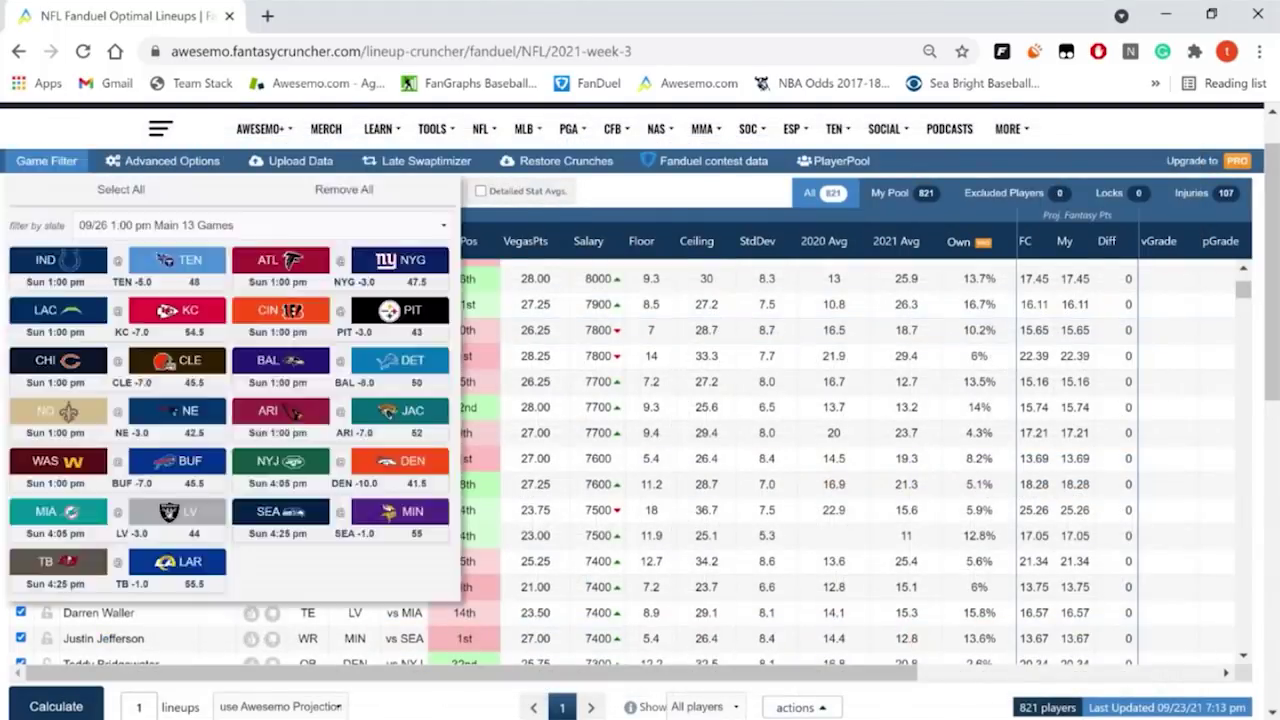
click(163, 160)
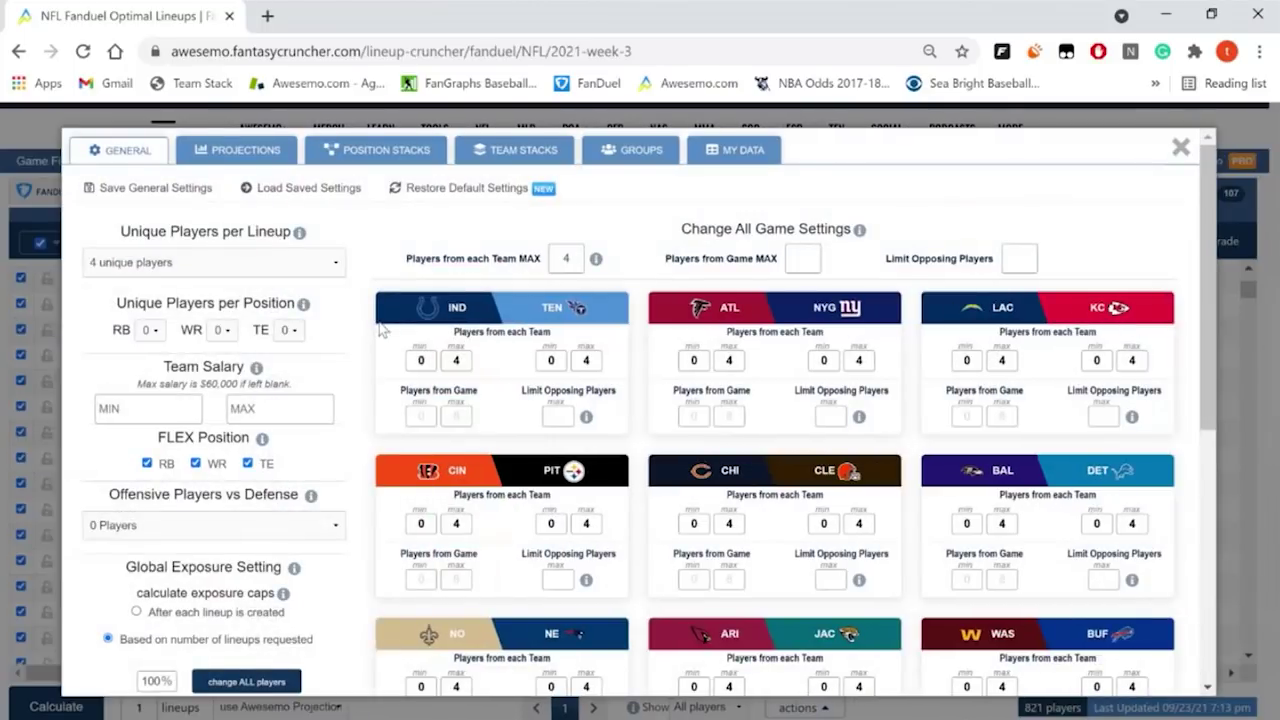
click(224, 160)
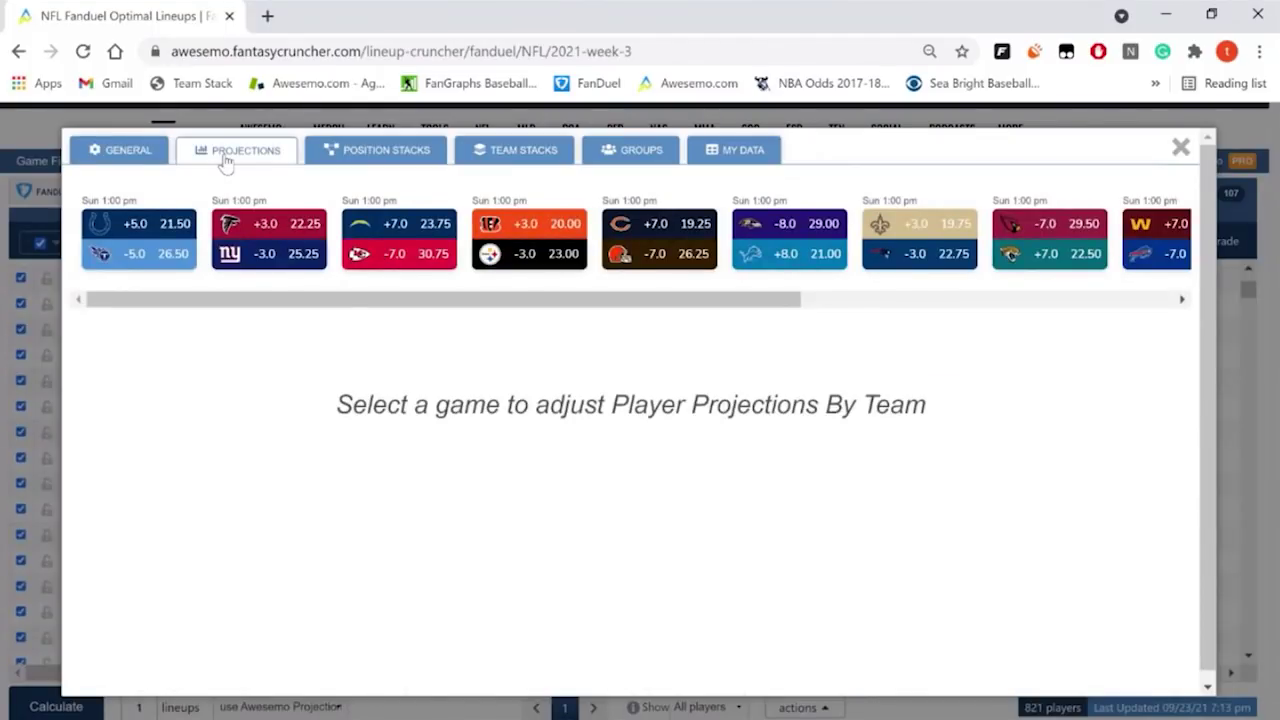
click(160, 243)
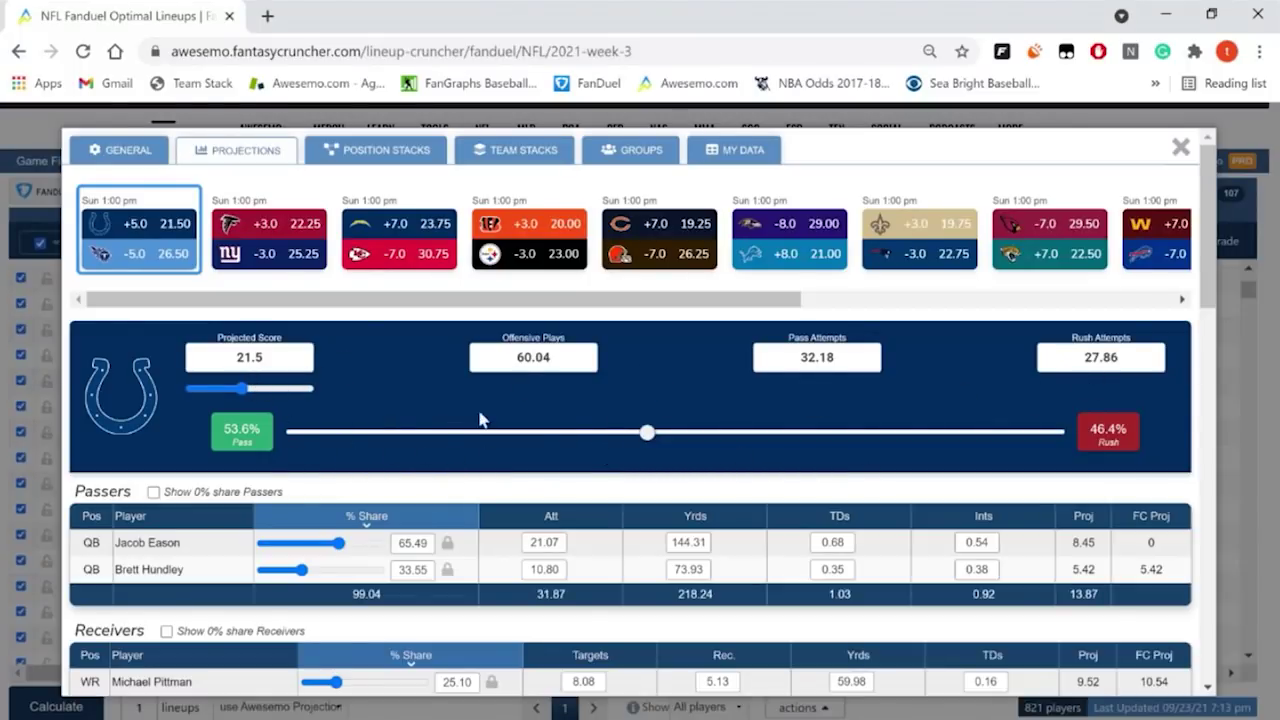
Step: Raise the Colts' projected score to 27.75 and review the adjusted passer, receiver, rusher and defense projections
scroll(480, 420, down, 10)
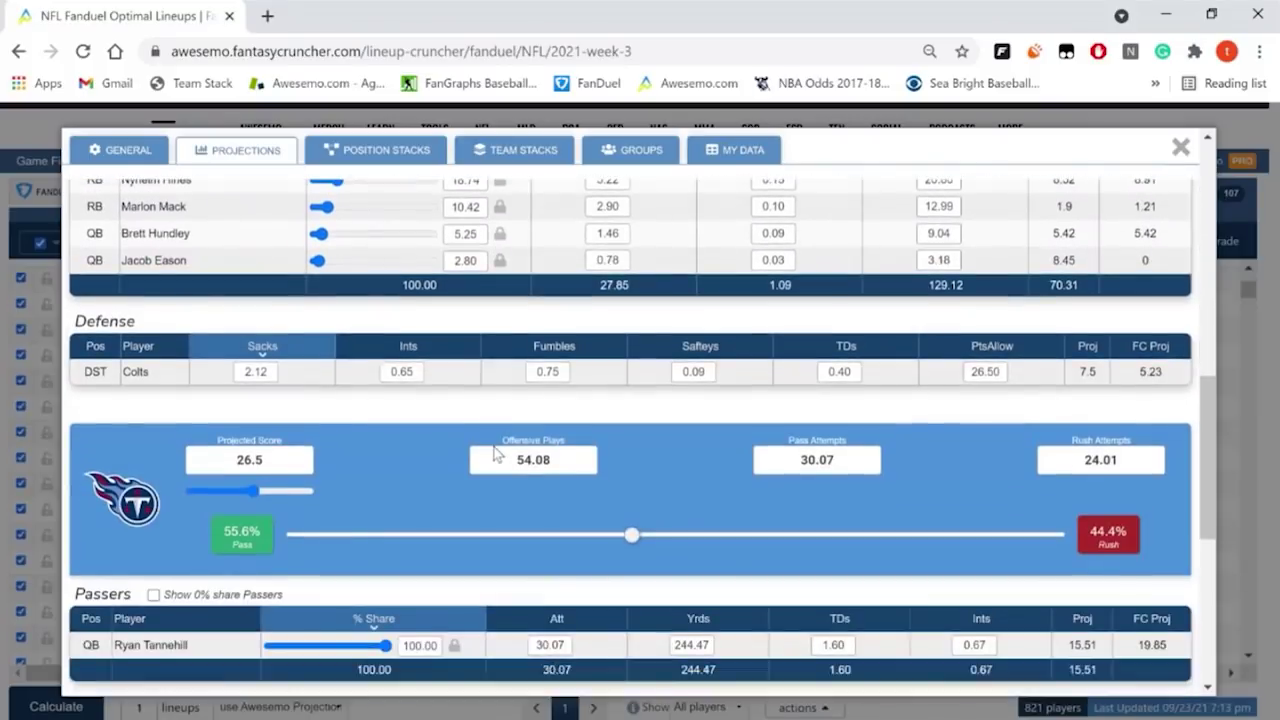
scroll(495, 455, down, 2)
scroll(495, 455, up, 12)
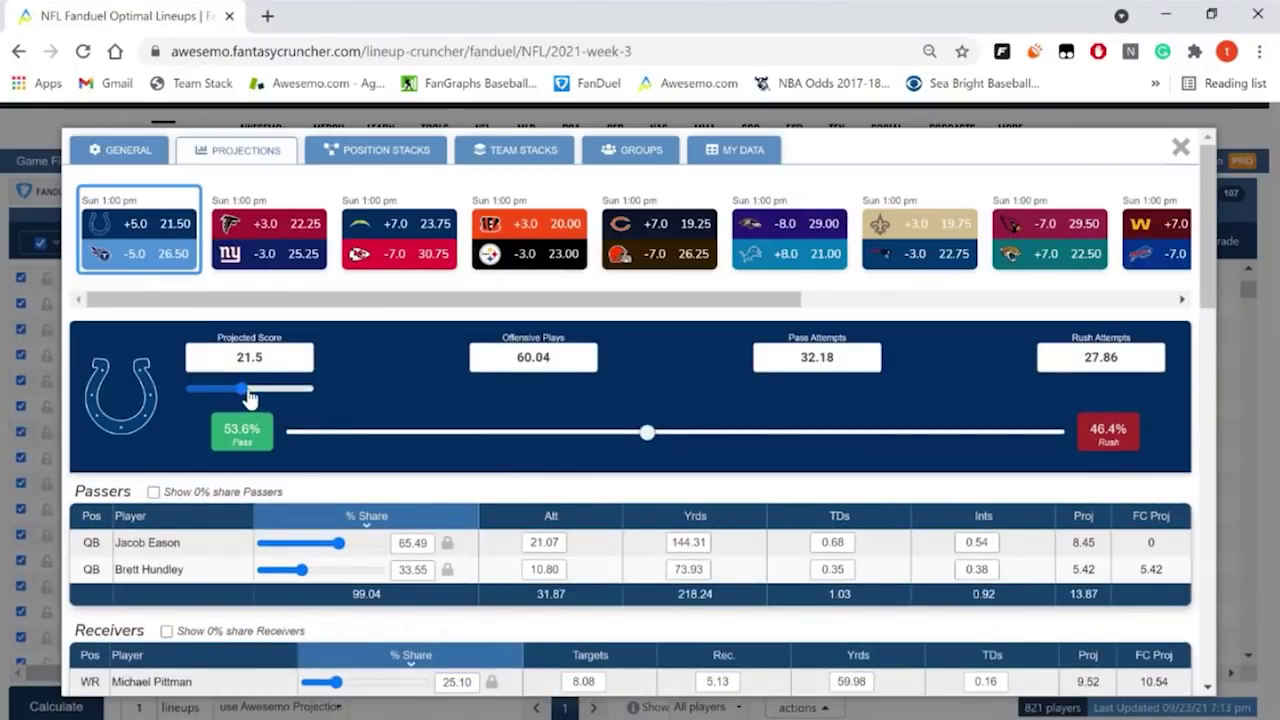
drag(247, 397, 258, 398)
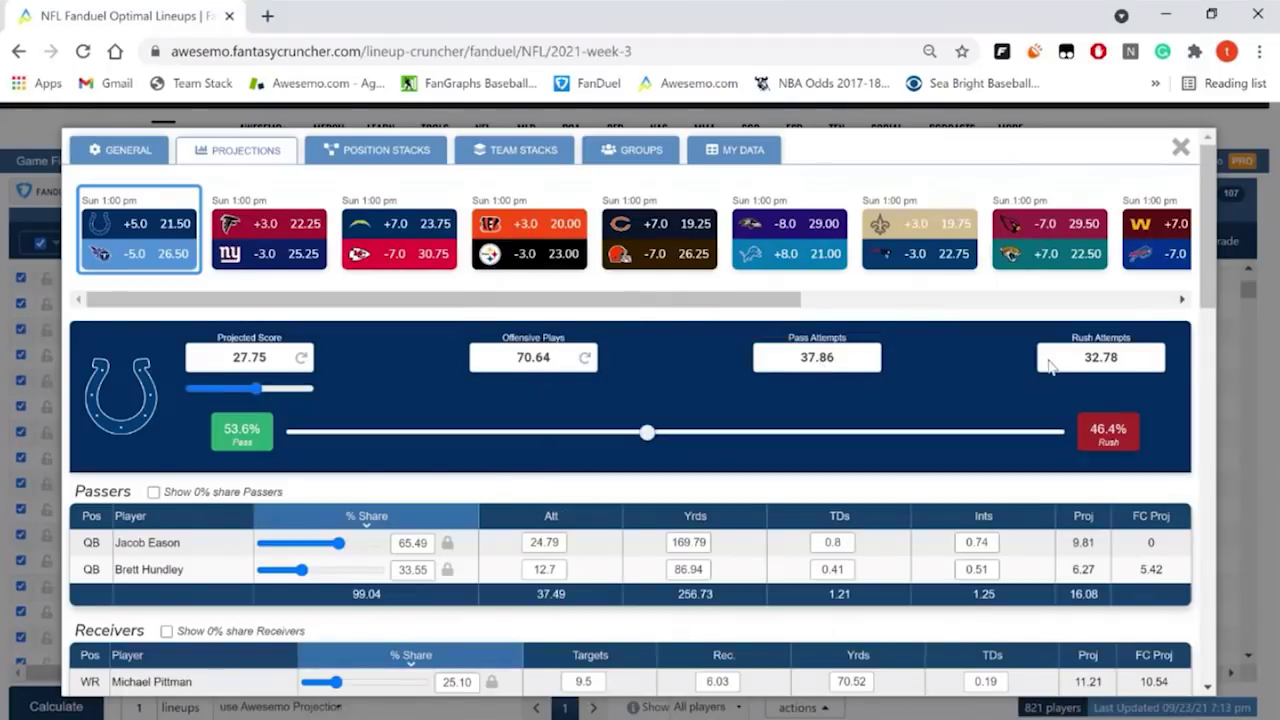
scroll(818, 495, down, 1)
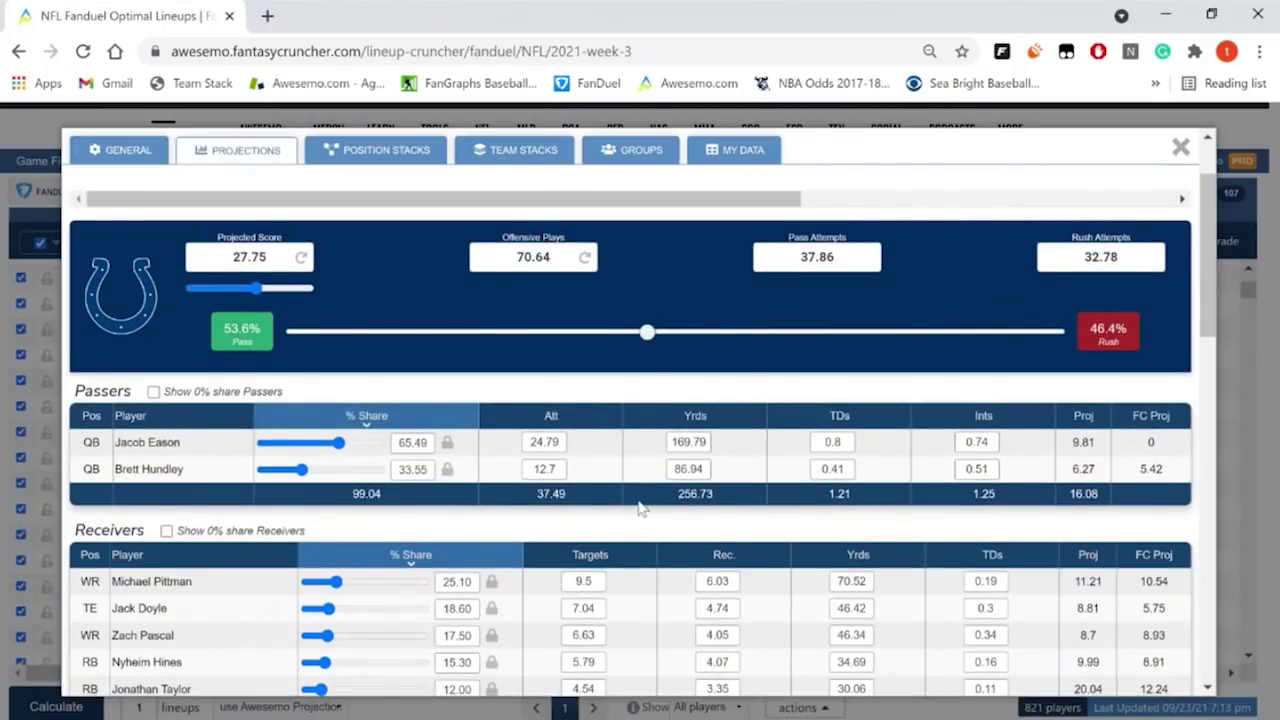
scroll(638, 501, down, 2)
scroll(638, 501, down, 1)
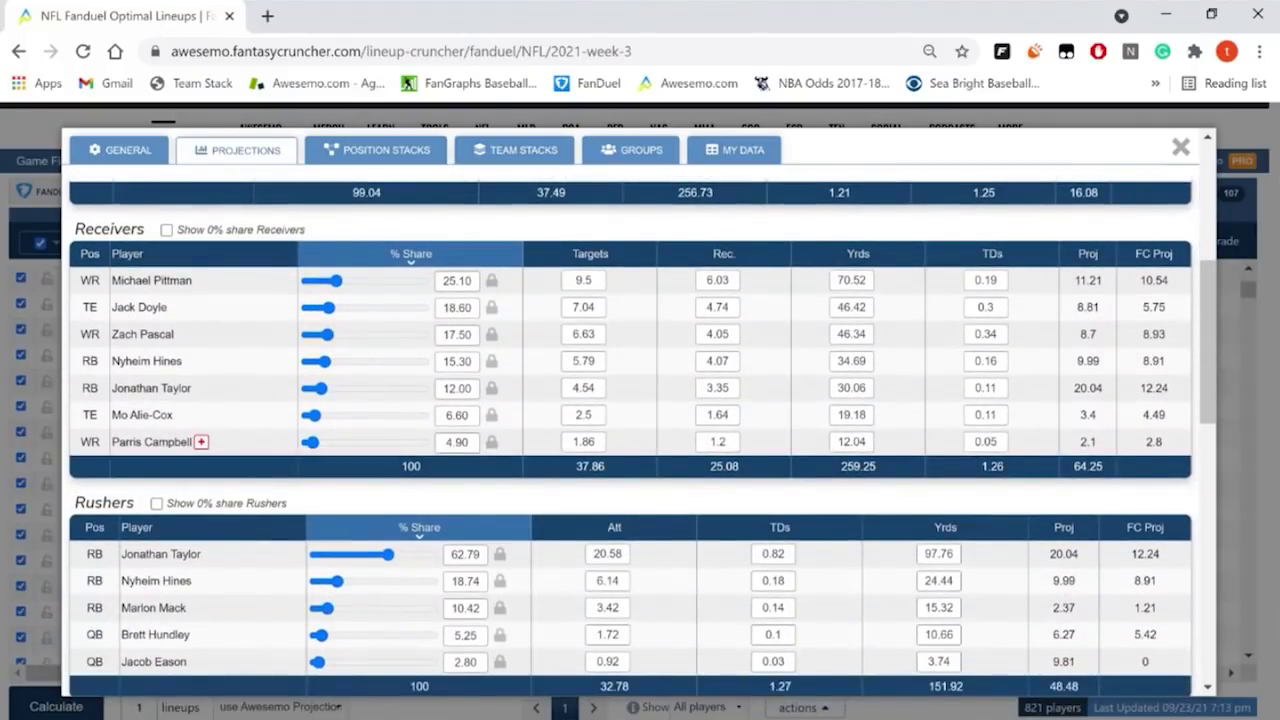
scroll(638, 504, down, 5)
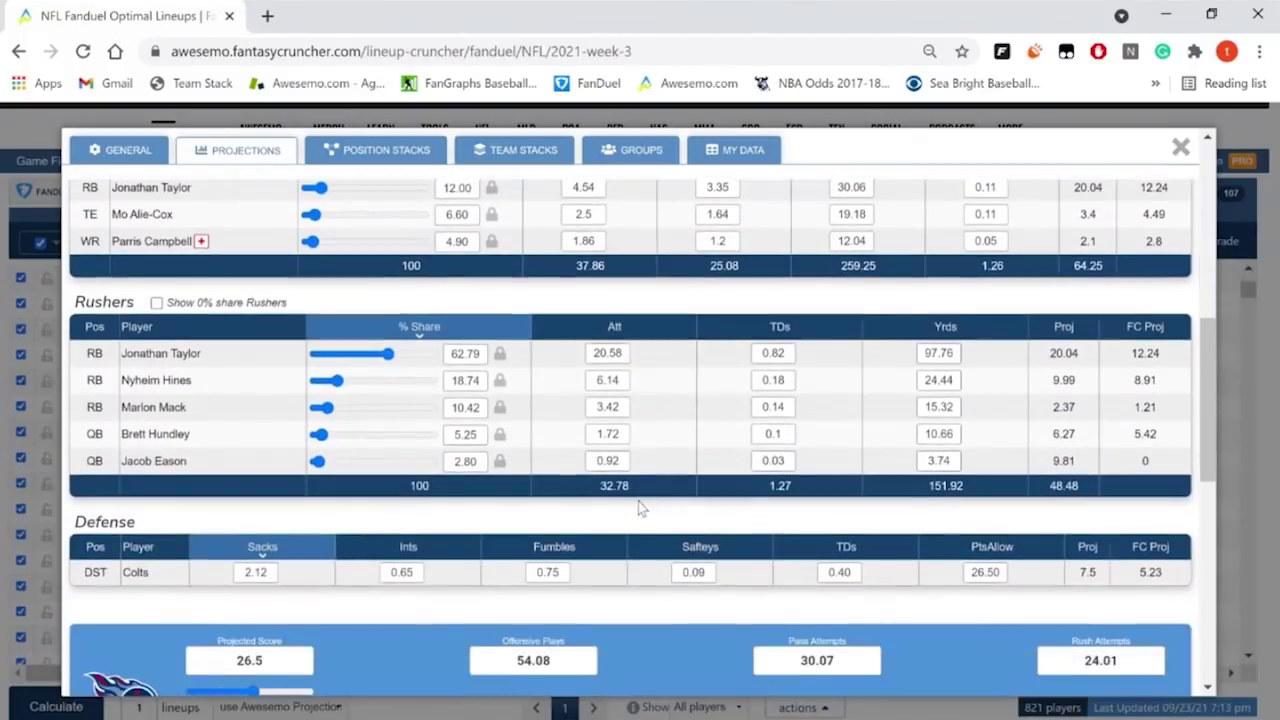
Step: Lower the Colts' projected score to 20.75 and shift their play split to 66.8% pass and 33.2% rush
scroll(638, 504, down, 1)
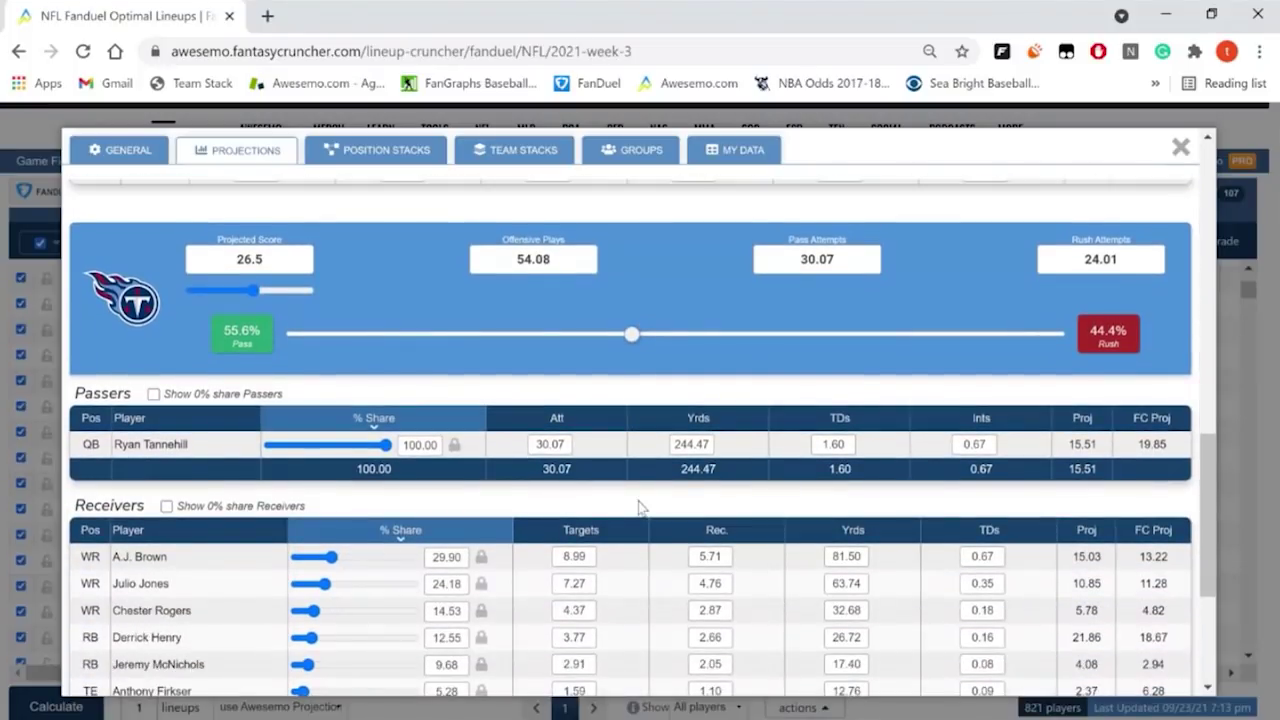
scroll(638, 504, up, 6)
scroll(638, 505, up, 4)
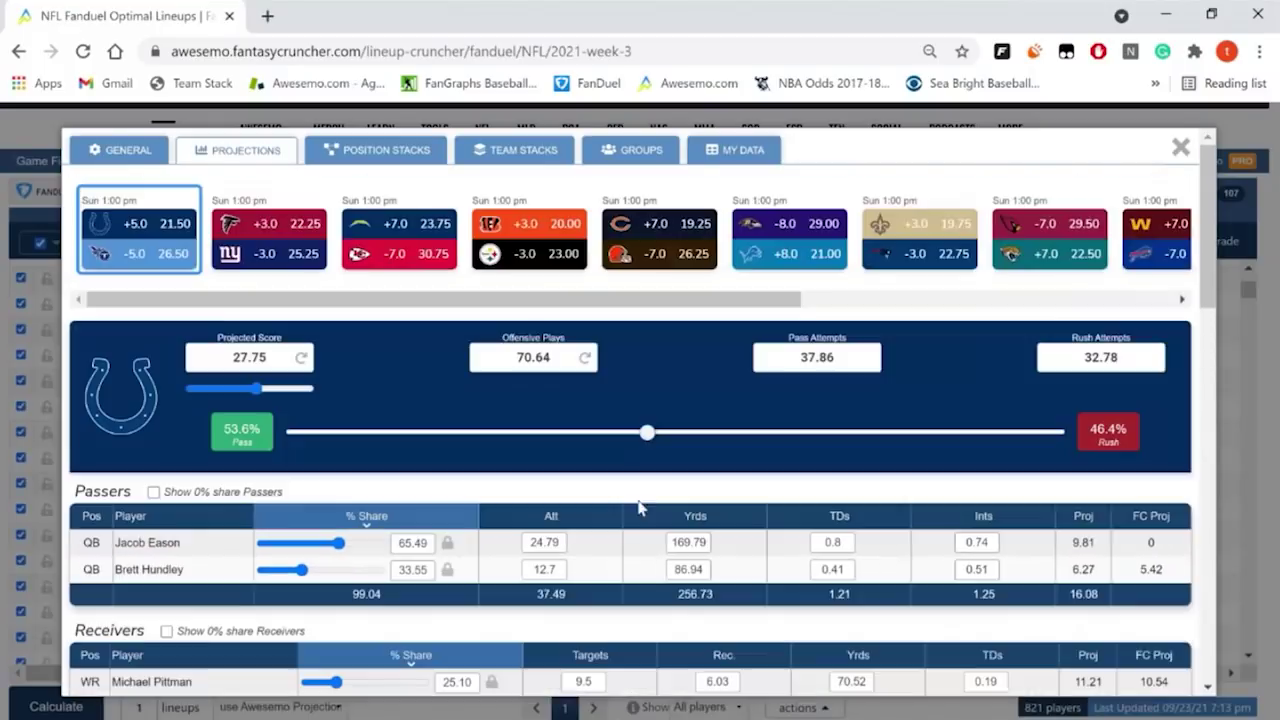
mouse_move(259, 397)
mouse_down()
mouse_move(229, 395)
mouse_move(240, 397)
mouse_up()
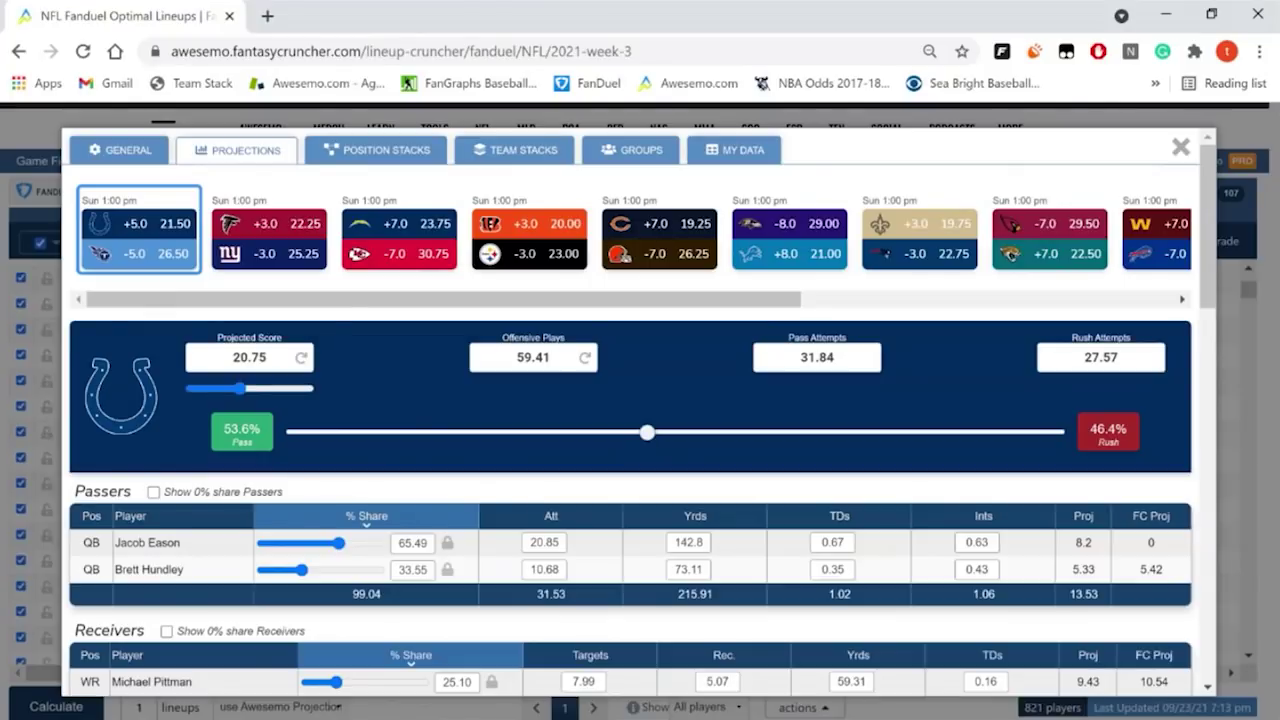
drag(643, 443, 543, 430)
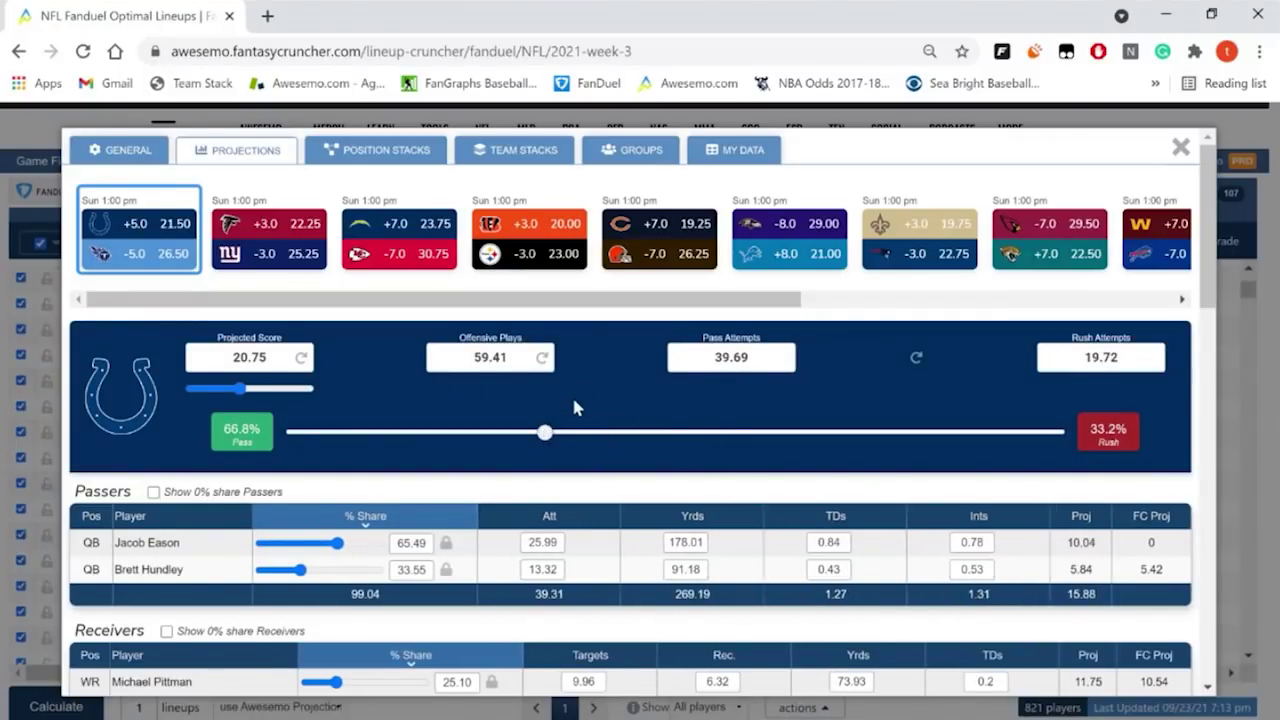
Step: Shift the Titans' play split to 59.2% rush and raise A.J. Brown's receiver share to 46.76%
scroll(571, 400, down, 10)
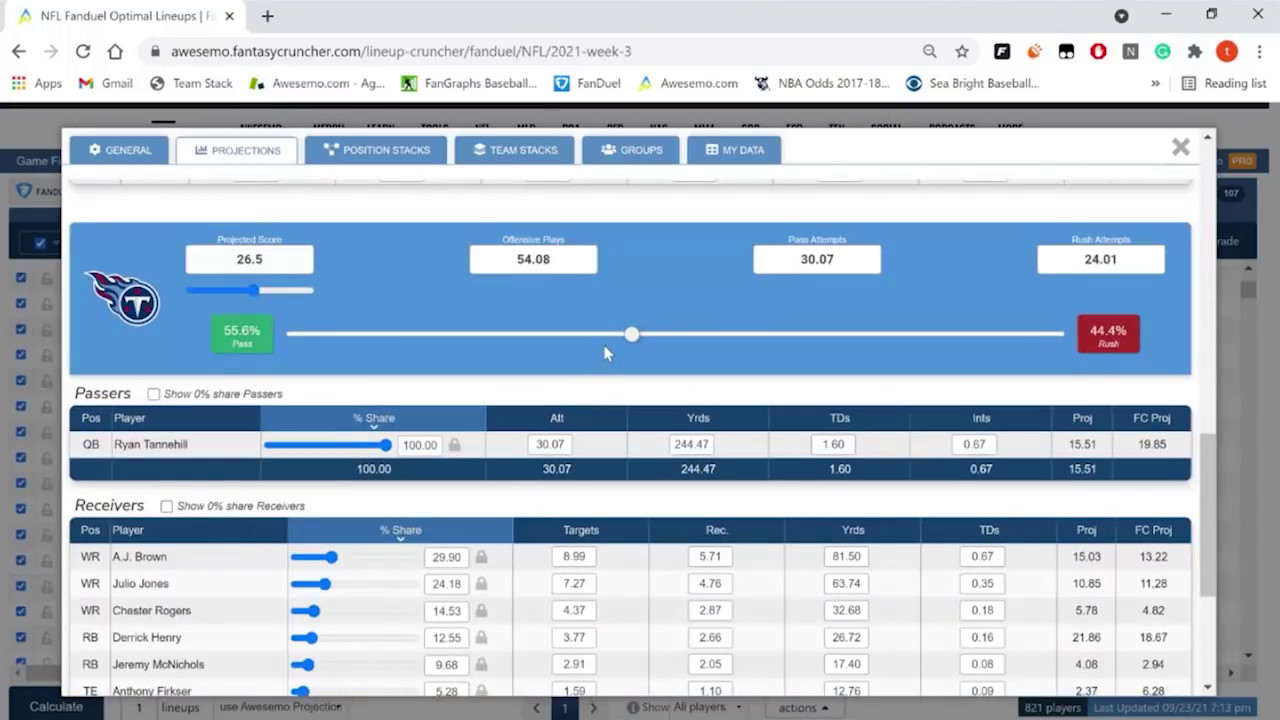
drag(633, 340, 755, 350)
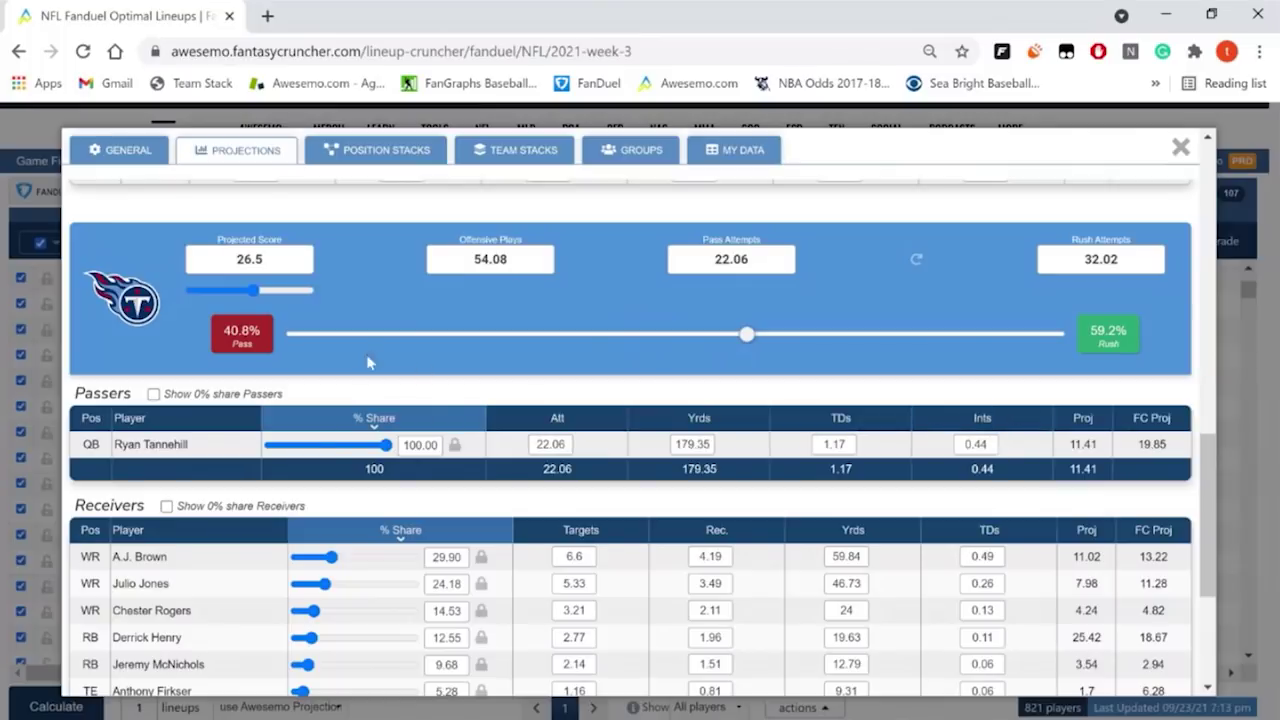
scroll(850, 553, down, 3)
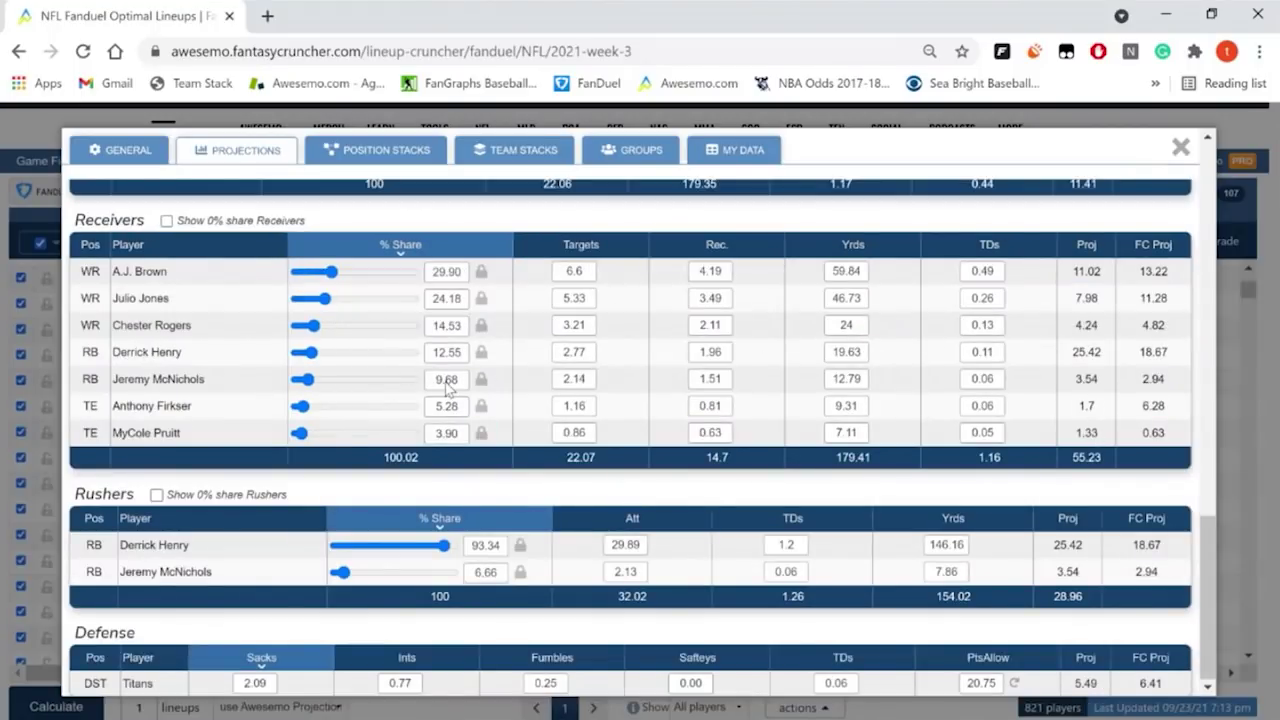
scroll(447, 388, up, 1)
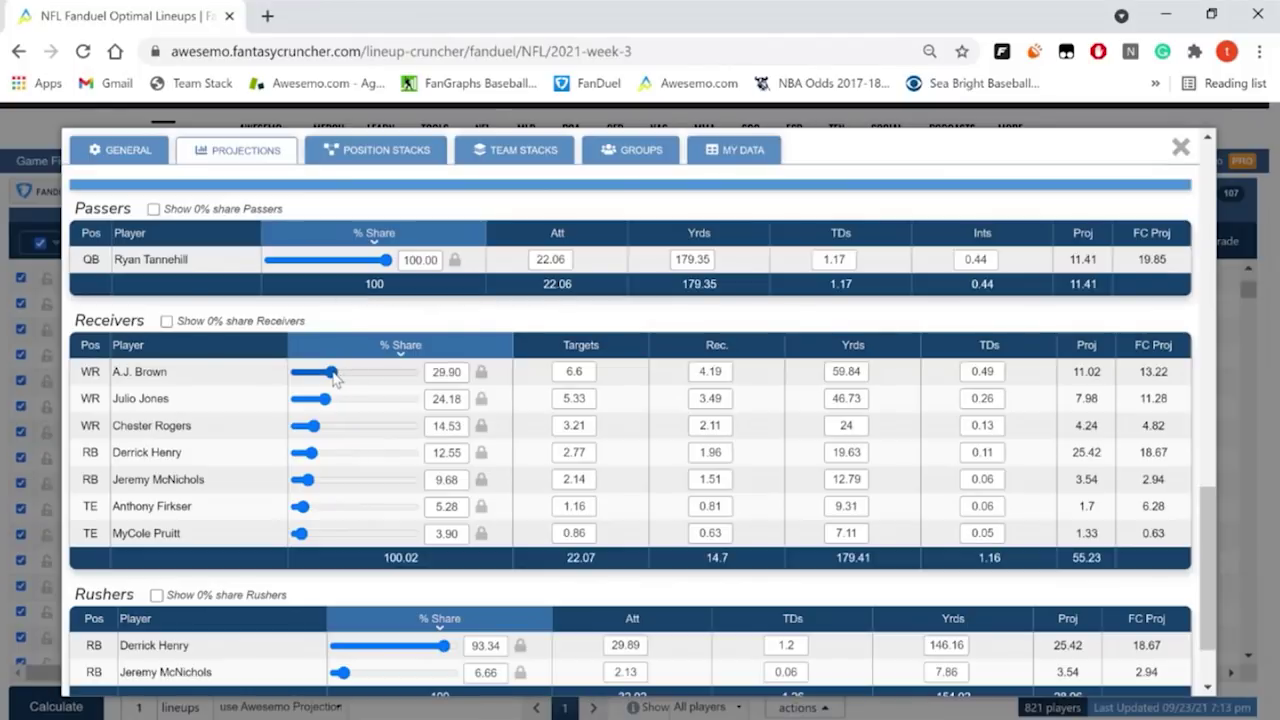
drag(333, 375, 354, 379)
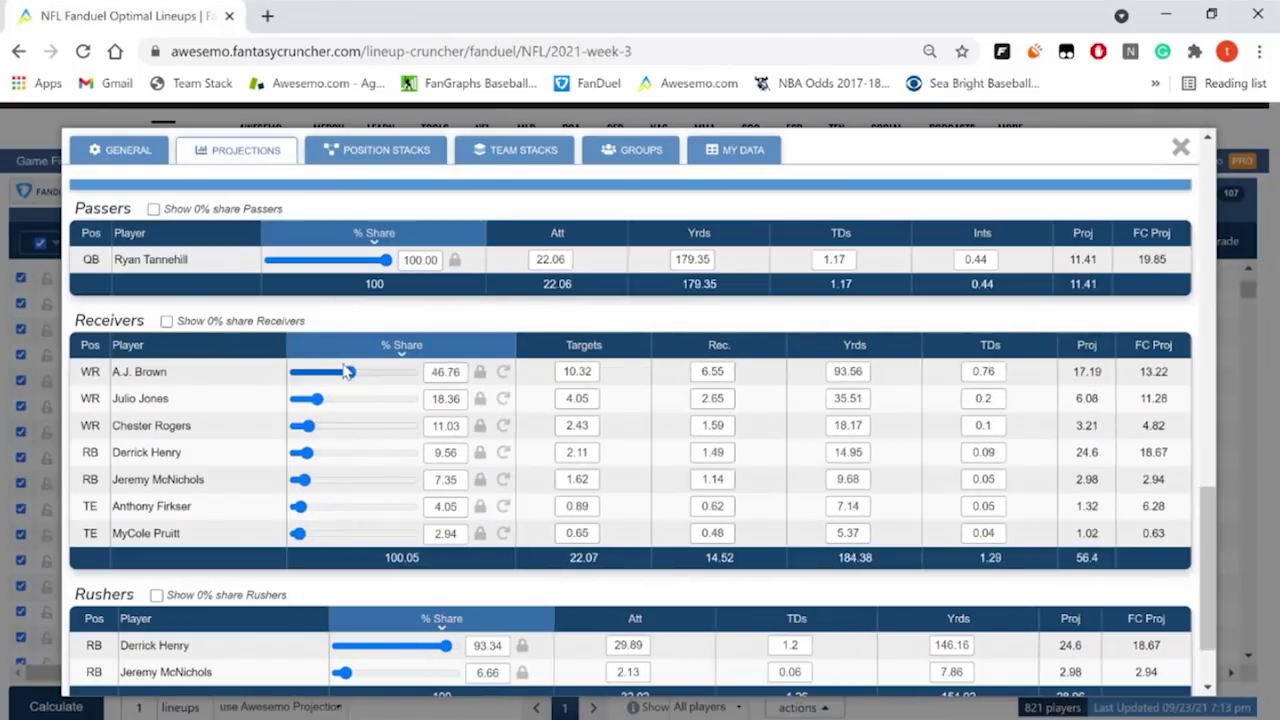
Step: Set Derrick Henry's rusher share to 88.03% and close the advanced options
scroll(346, 371, up, 1)
scroll(343, 366, down, 2)
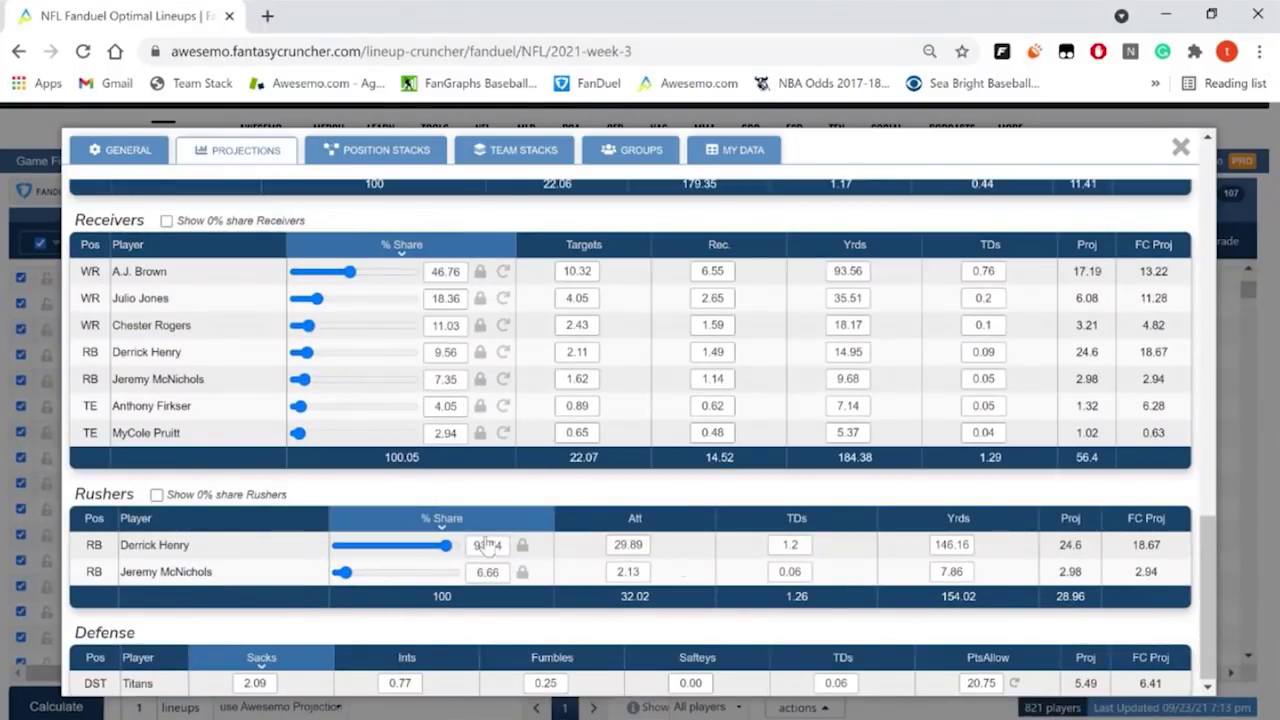
drag(445, 547, 492, 543)
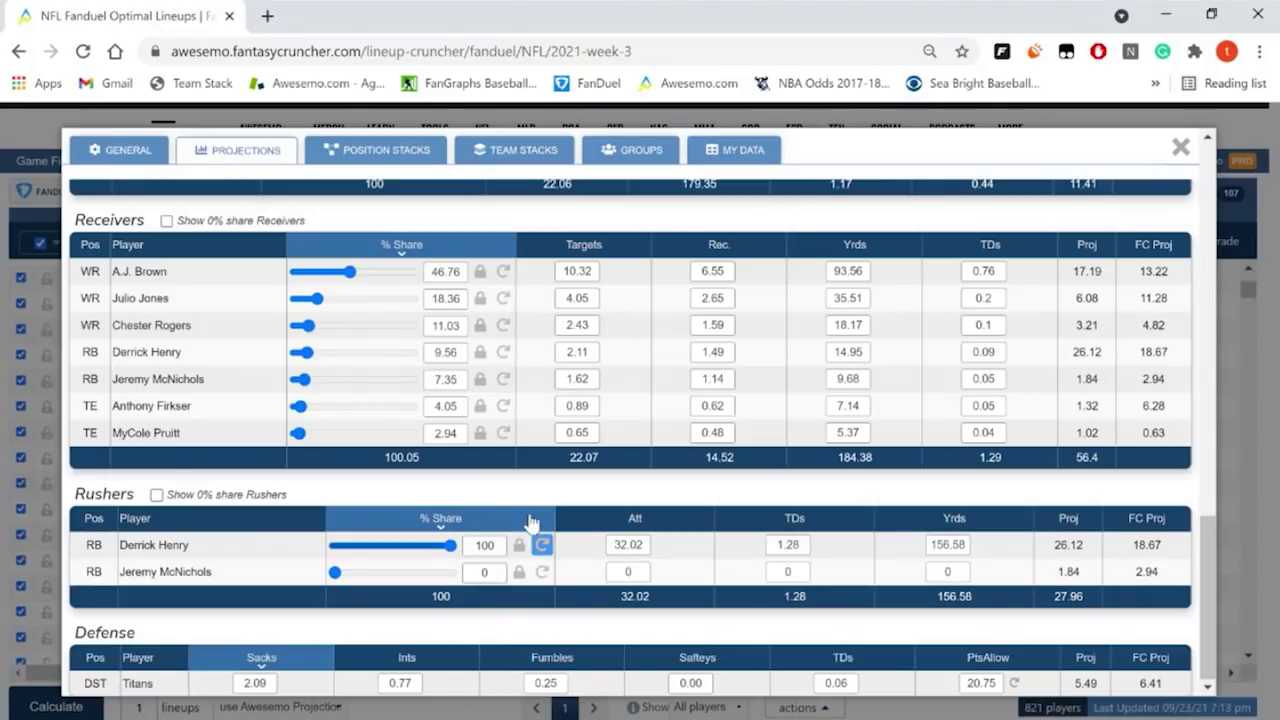
drag(450, 548, 436, 548)
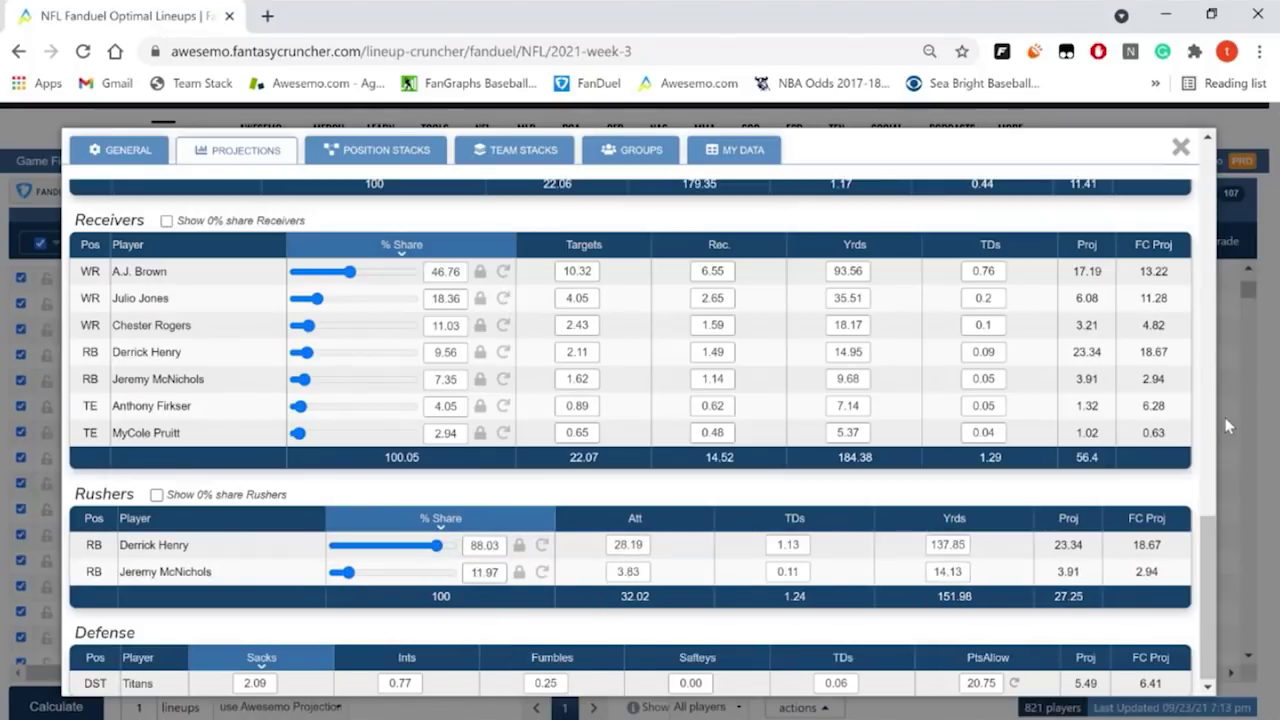
click(1180, 150)
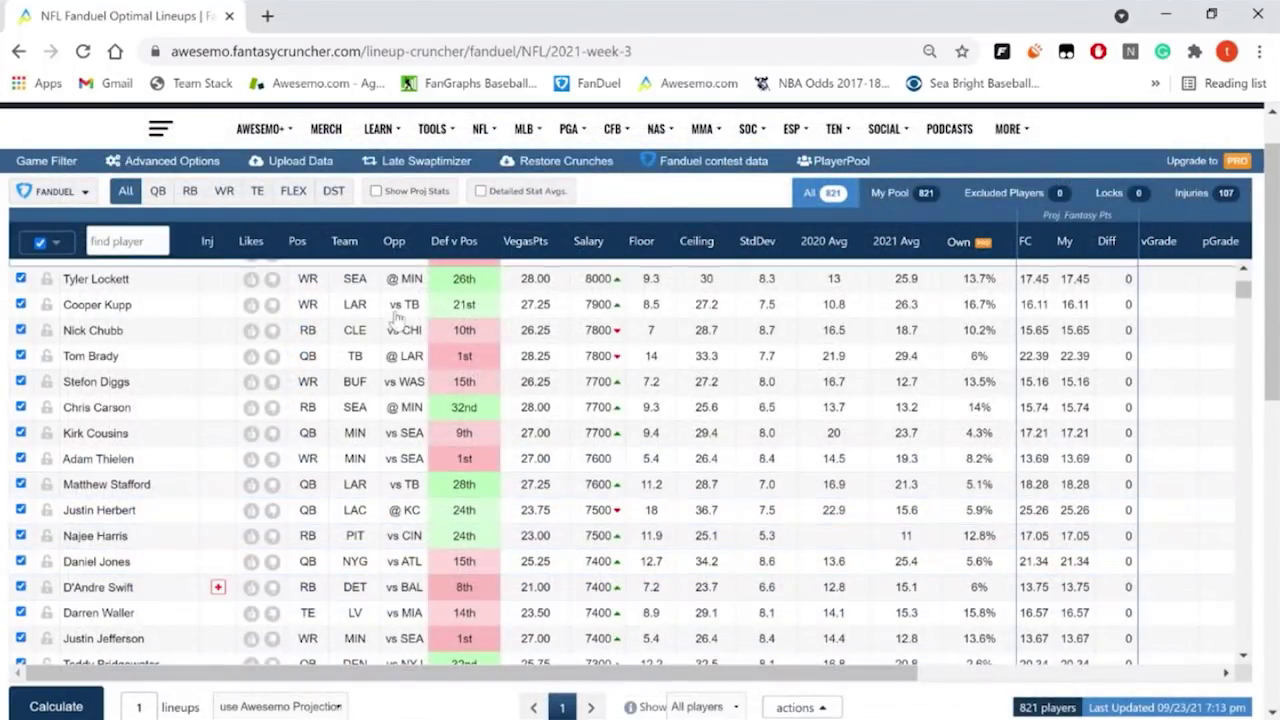
Step: Review the player table, comparing the FC and My fantasy point projections with the Proj and My Proj columns
scroll(980, 410, down, 3)
scroll(985, 422, up, 6)
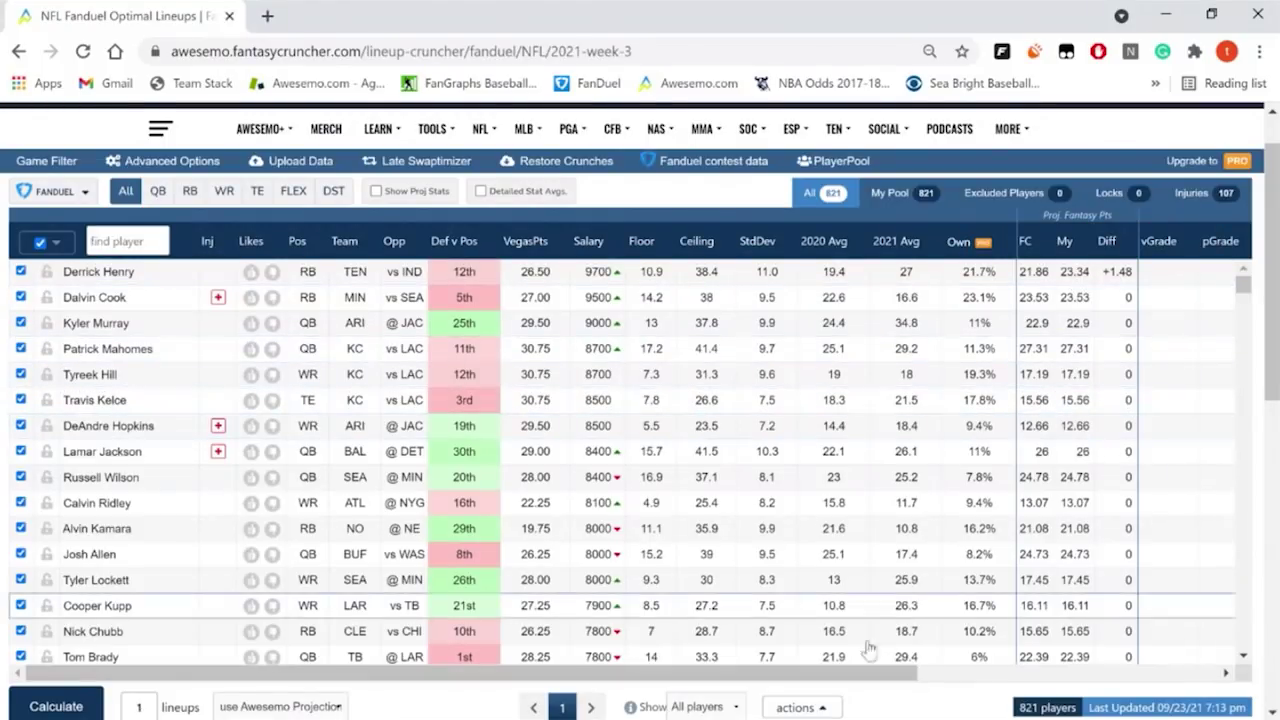
drag(909, 674, 1050, 678)
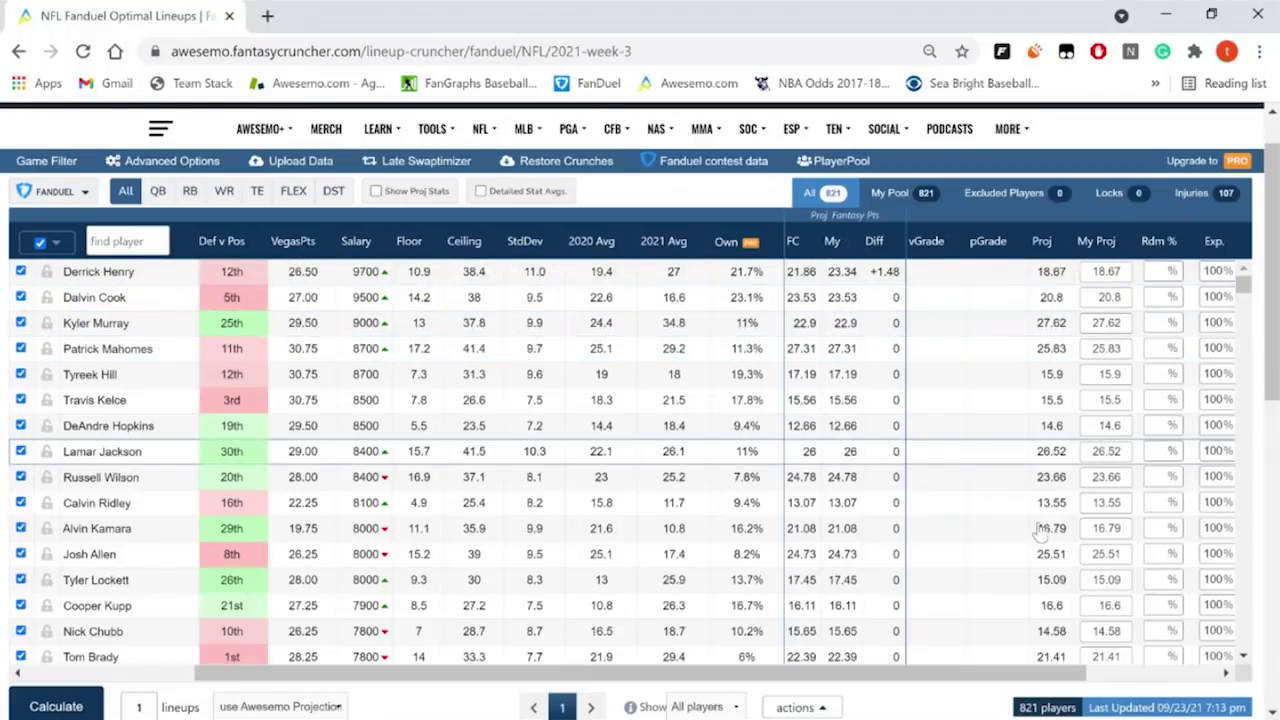
mouse_move(1105, 509)
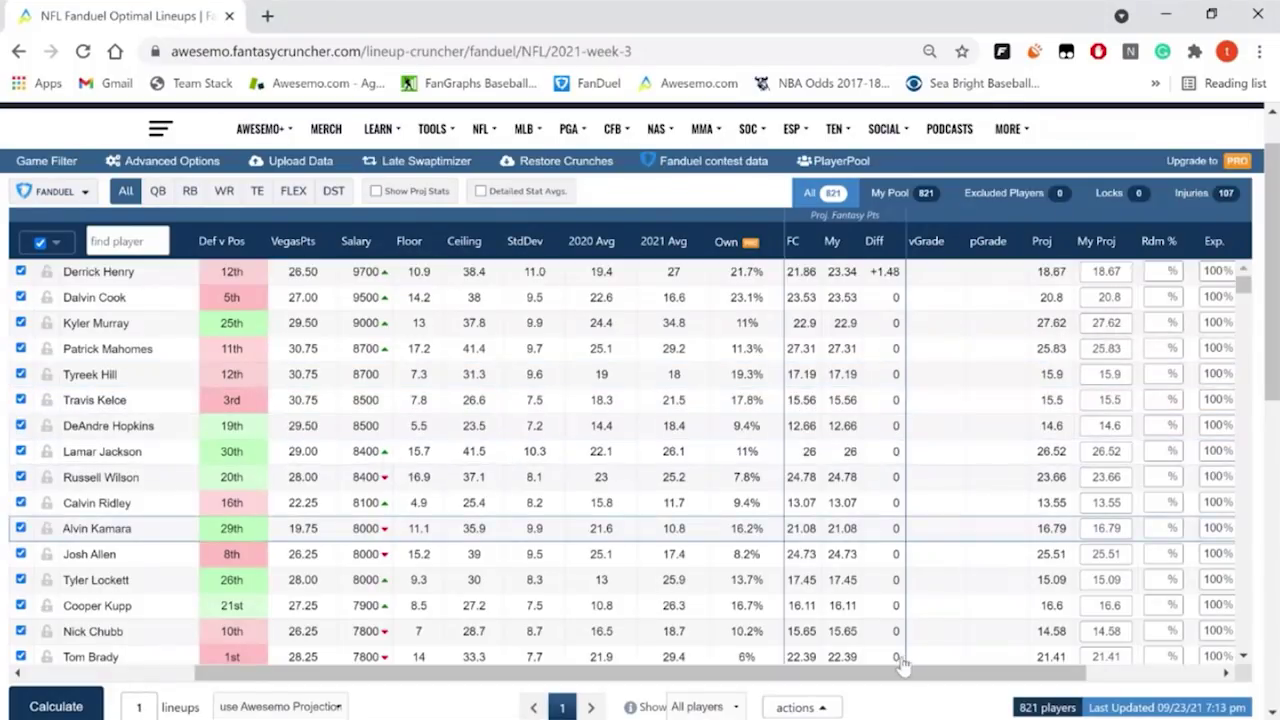
Step: Switch the lineup calculation's projection source to [NEW] My Proj.Fantasy and review the fantasy point columns in the player table
scroll(922, 690, down, 3)
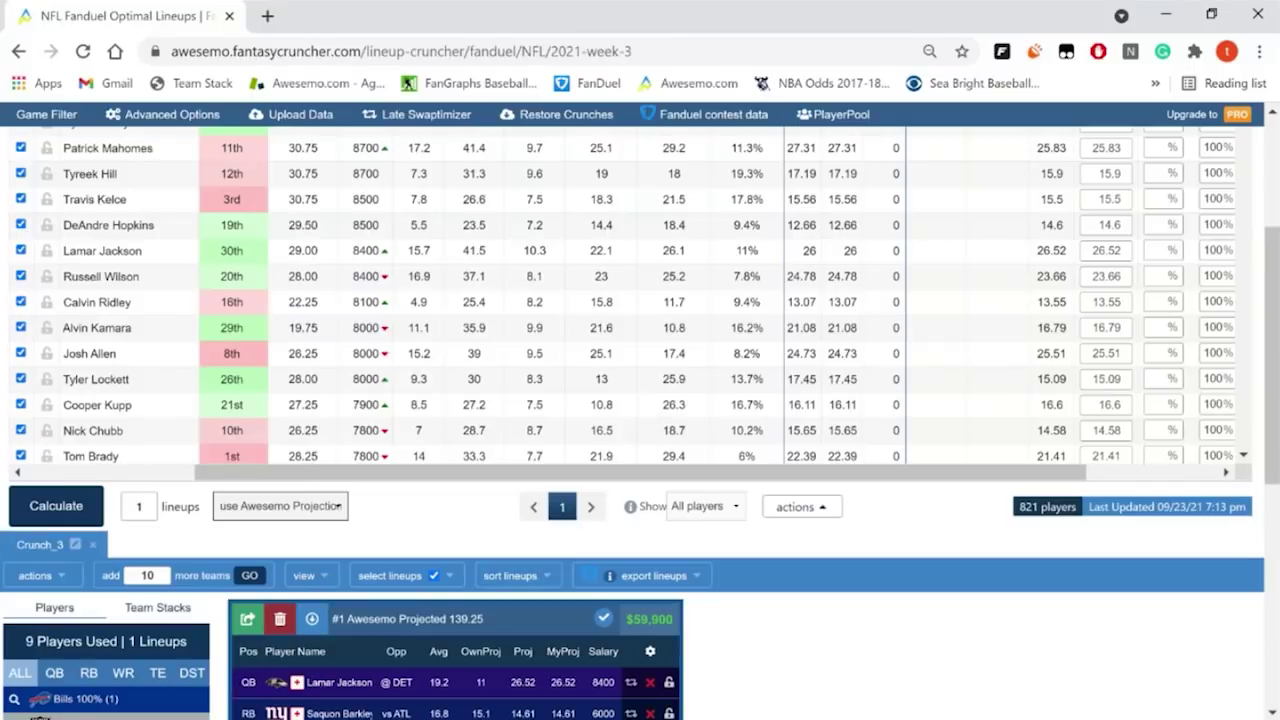
click(286, 212)
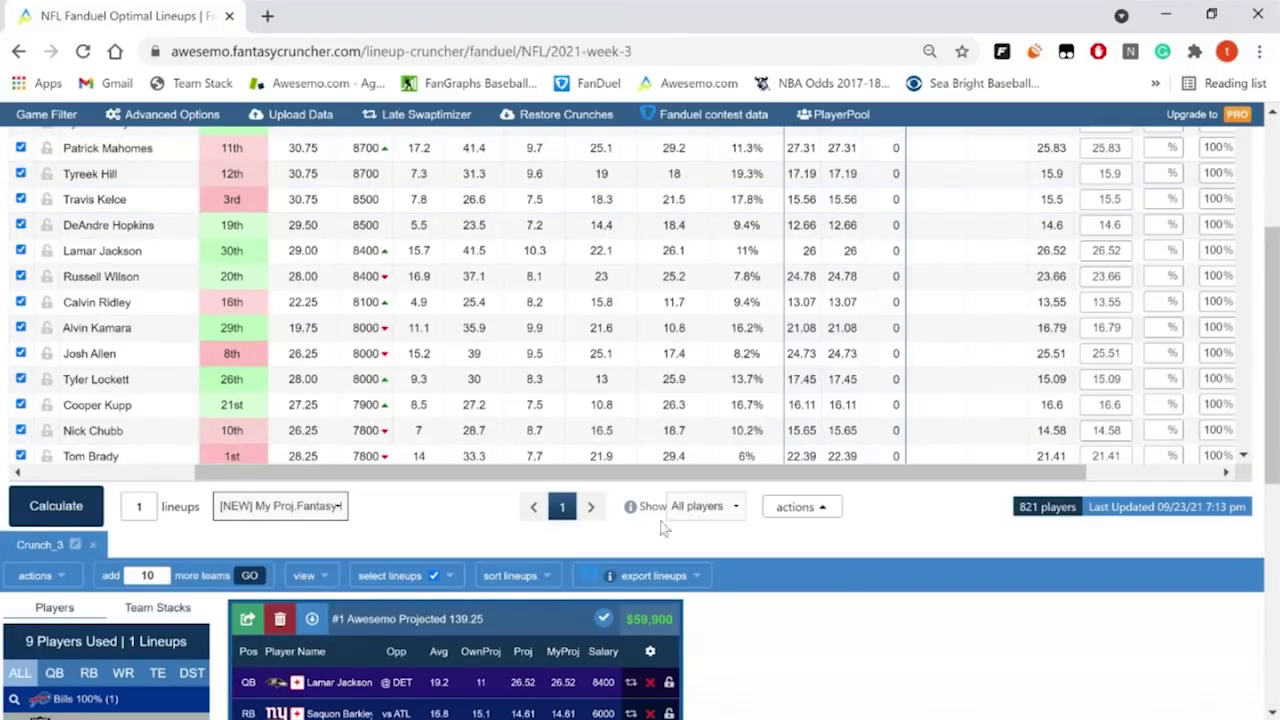
scroll(836, 308, up, 1)
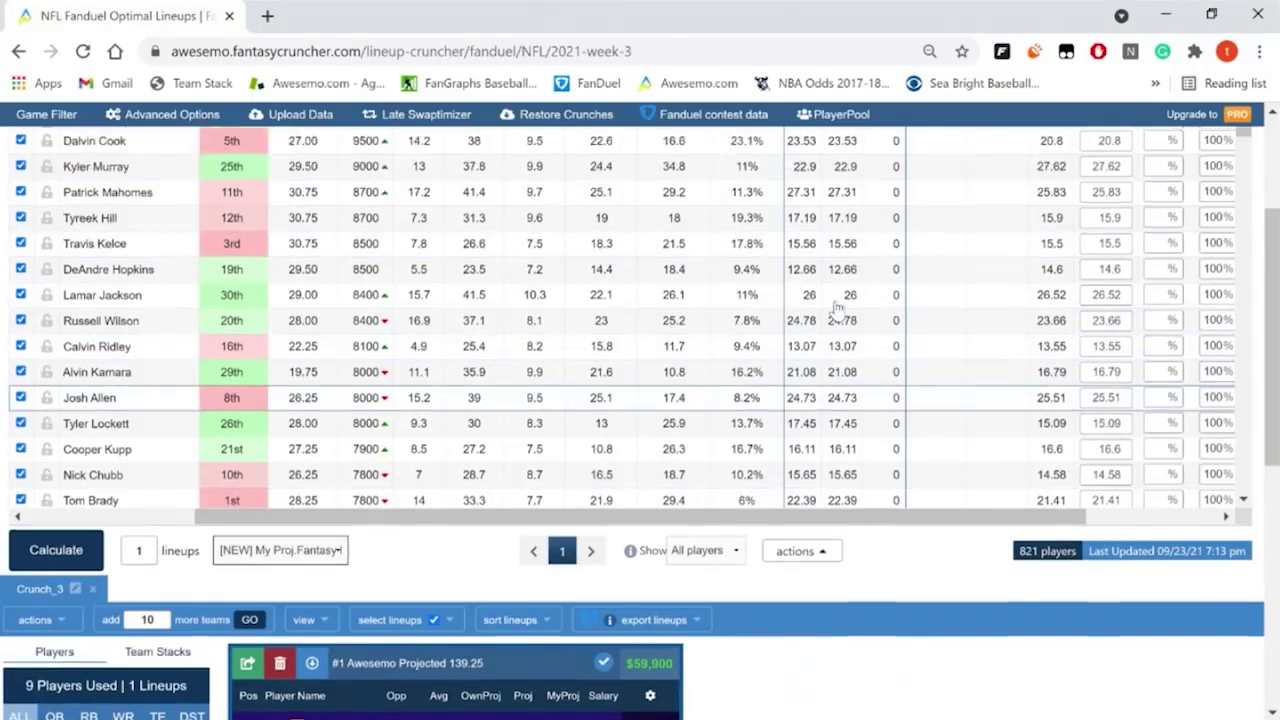
scroll(836, 308, up, 5)
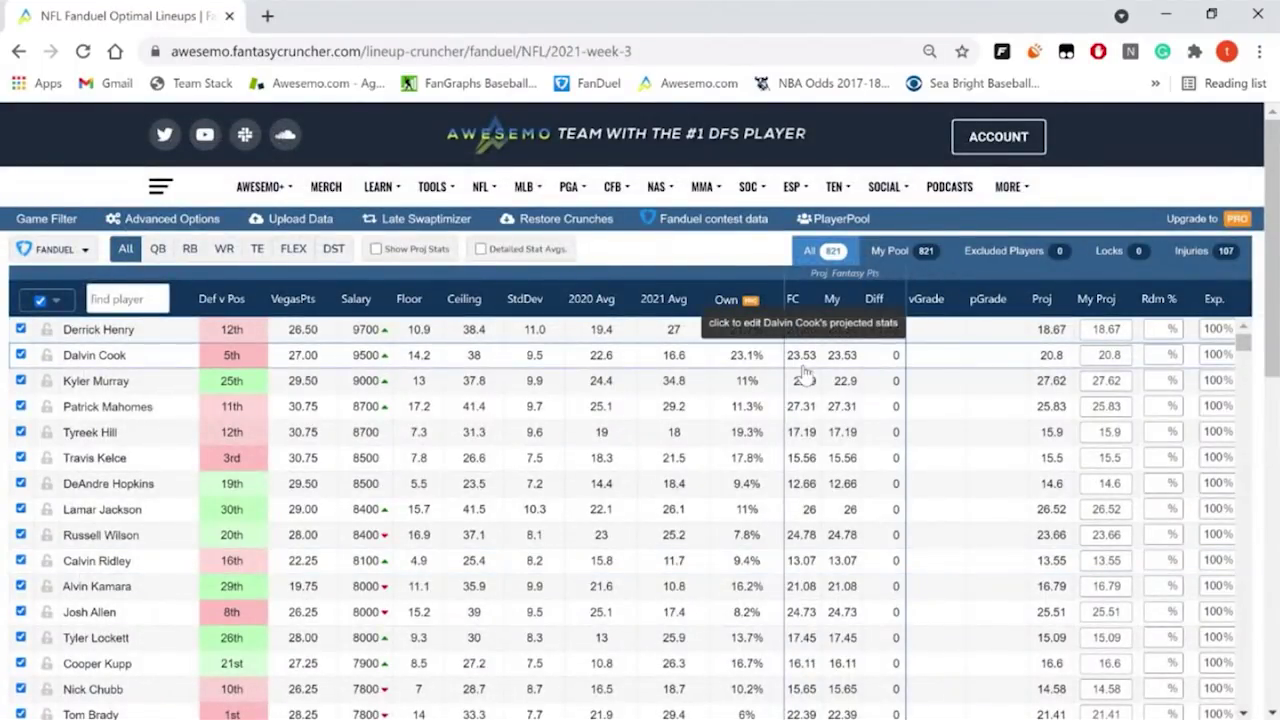
scroll(805, 373, down, 10)
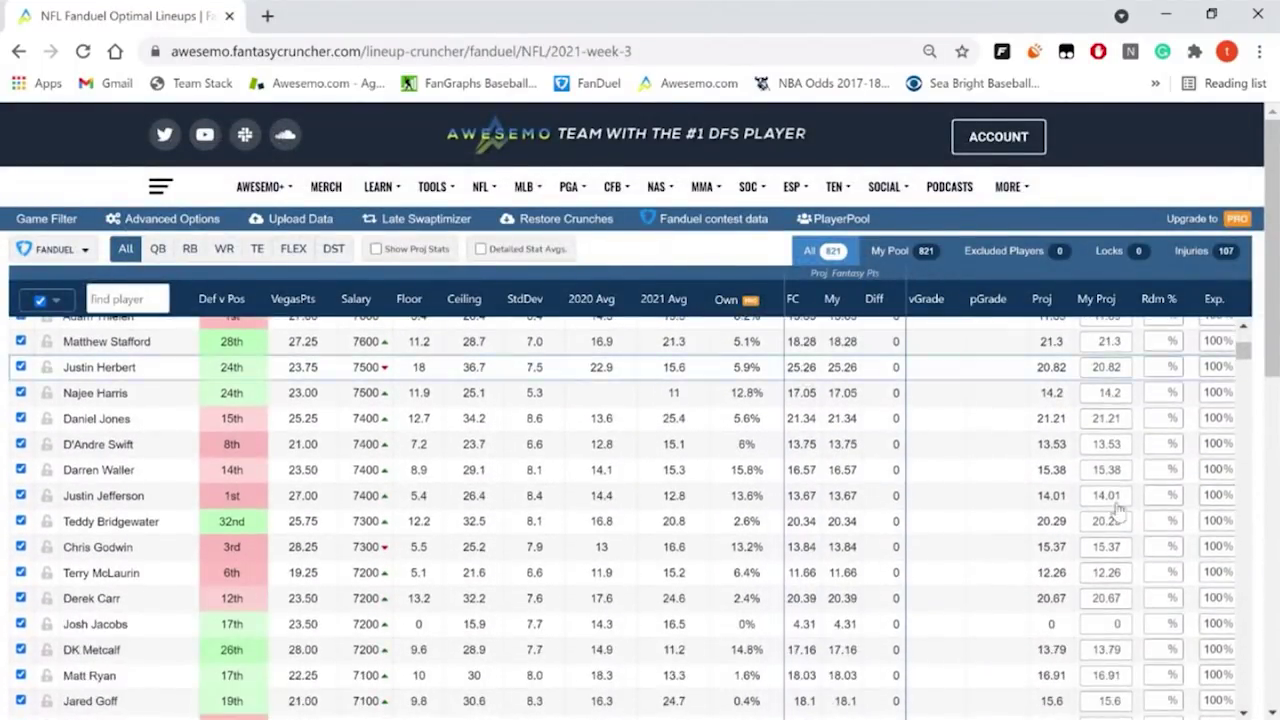
Step: Set the lineup calculation to use My Projections and review the editable My Proj values in the player table
scroll(1170, 540, down, 10)
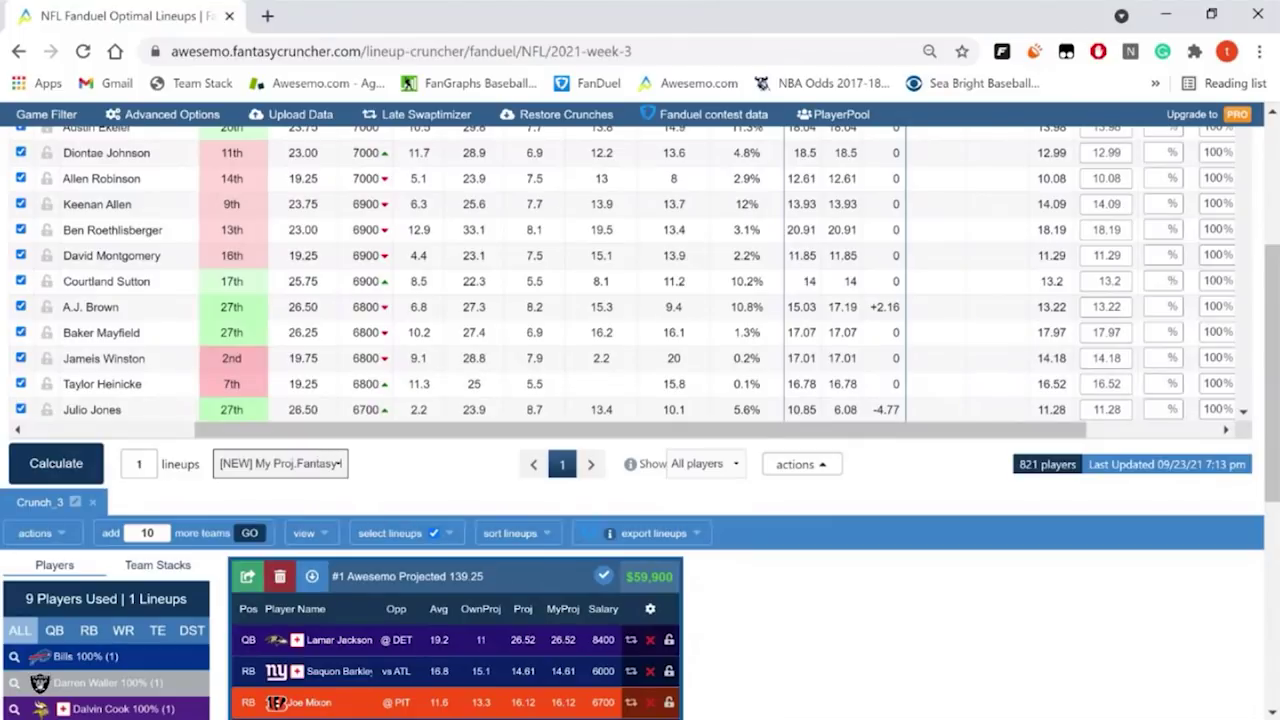
click(343, 463)
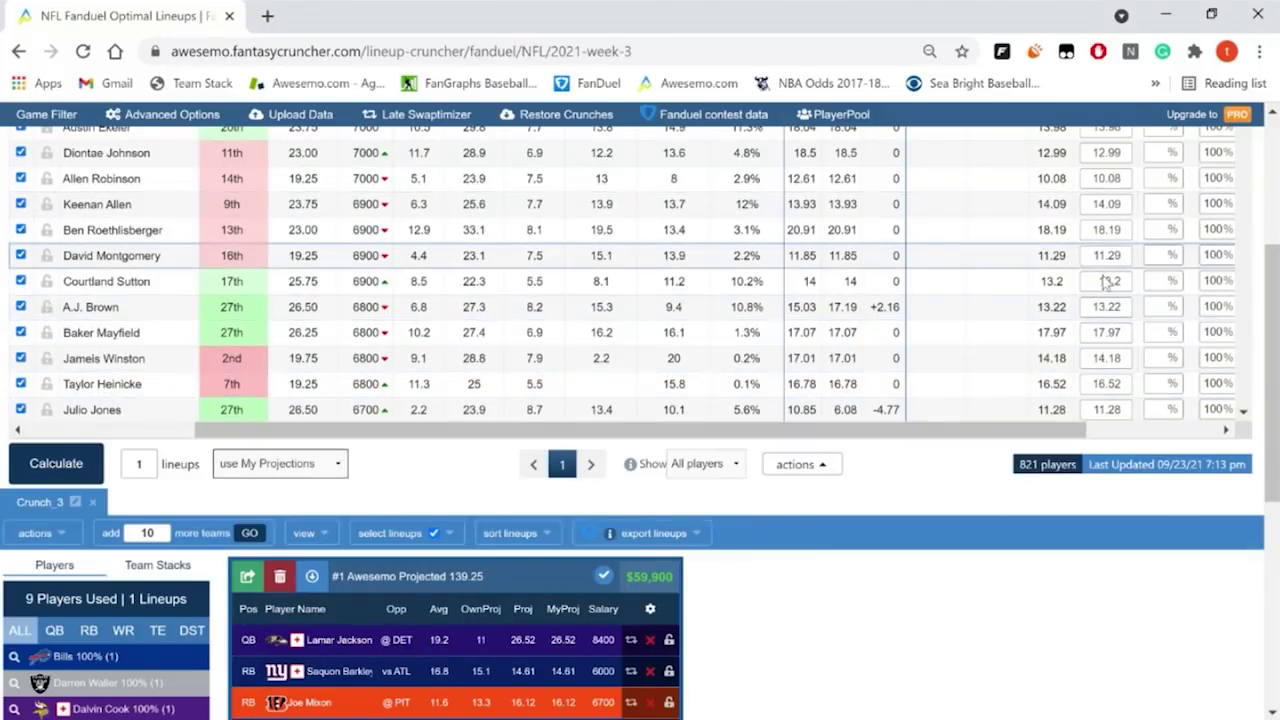
scroll(1100, 288, up, 10)
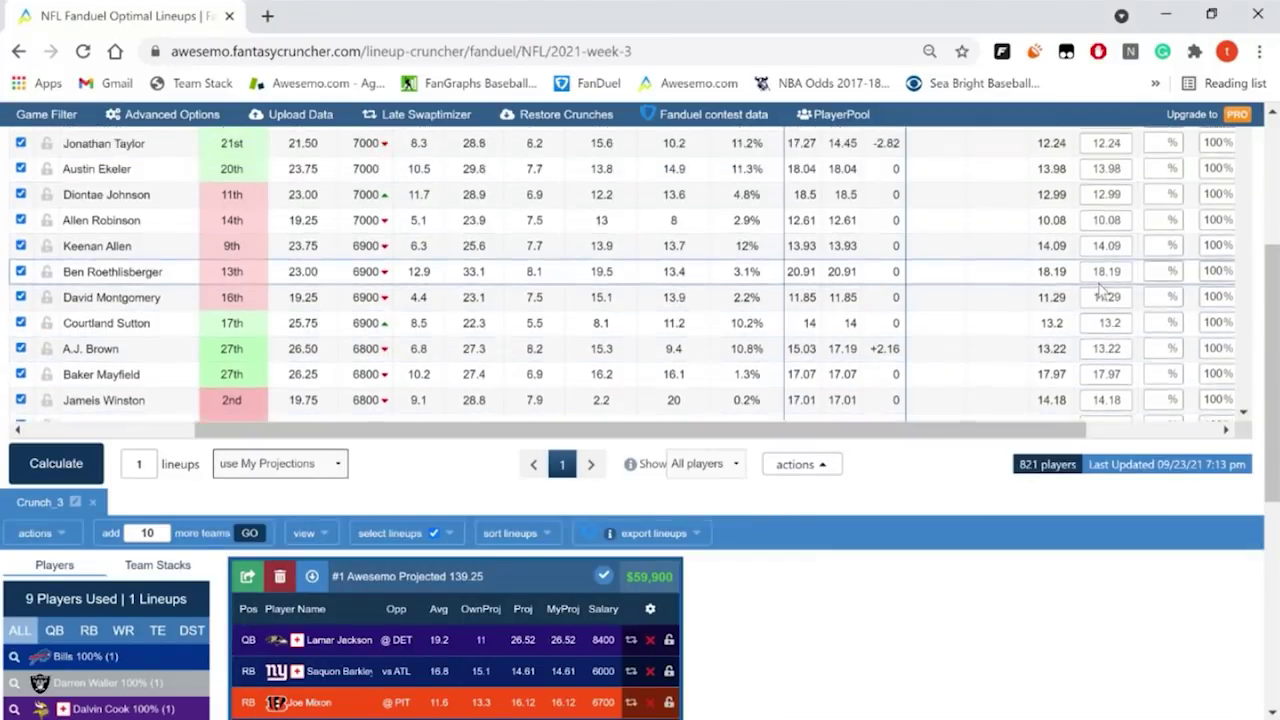
scroll(1100, 288, up, 2)
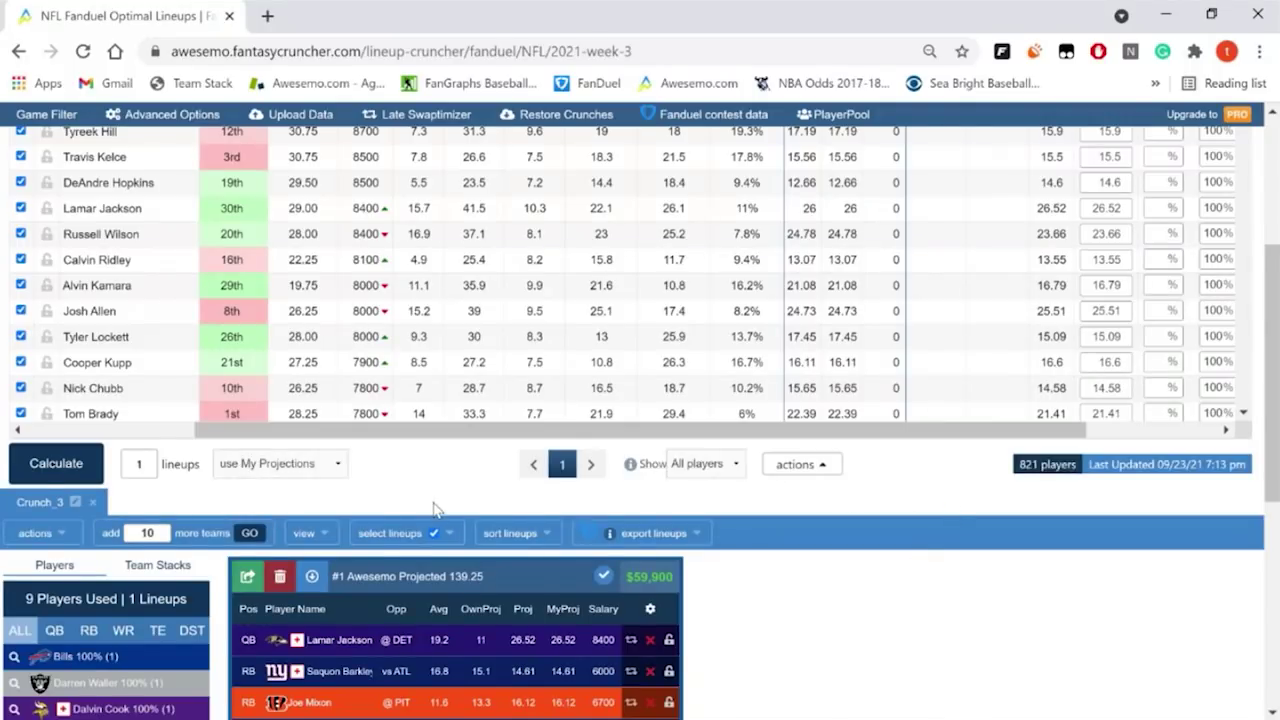
scroll(435, 510, up, 3)
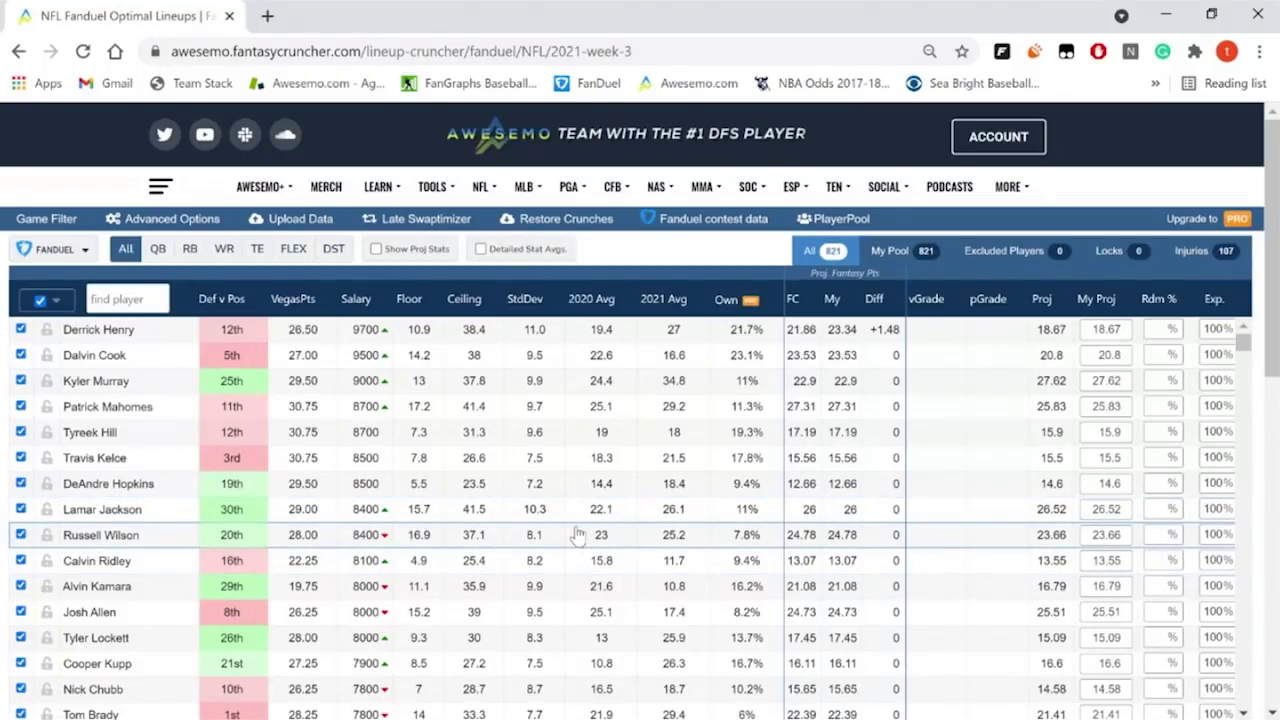
Step: Reopen the advanced options and review the general lineup and game settings
click(126, 229)
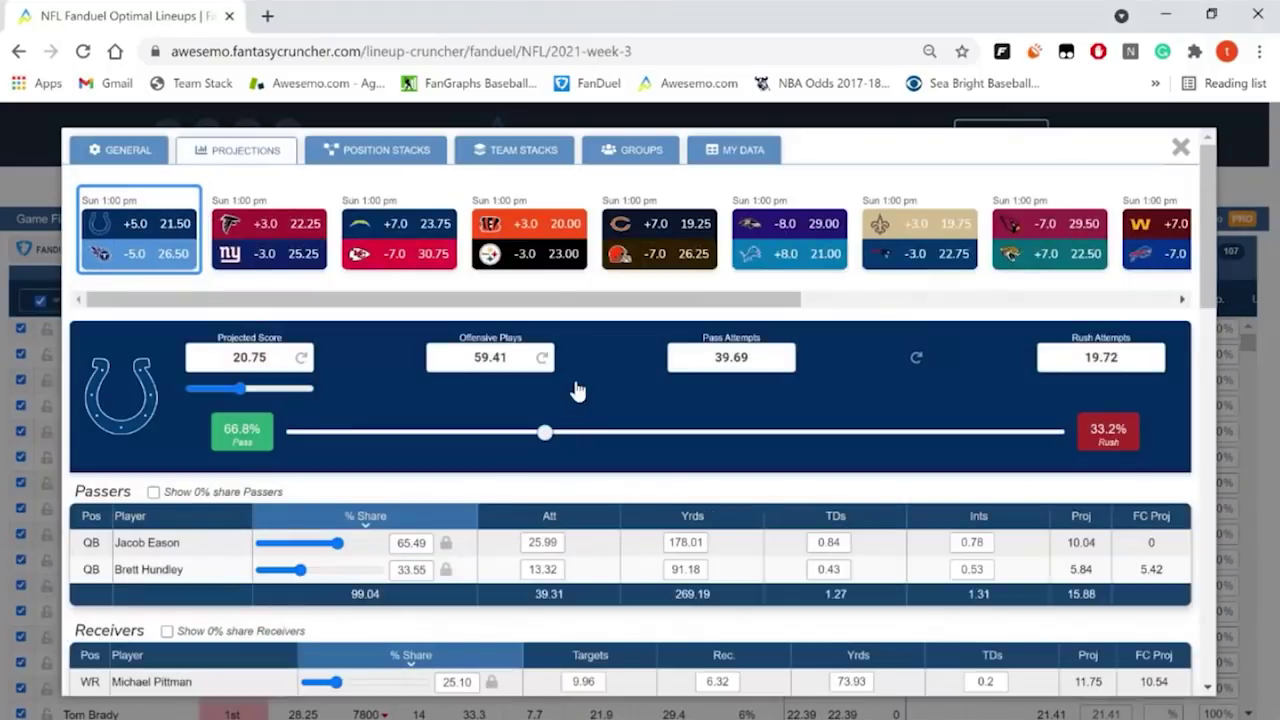
click(118, 150)
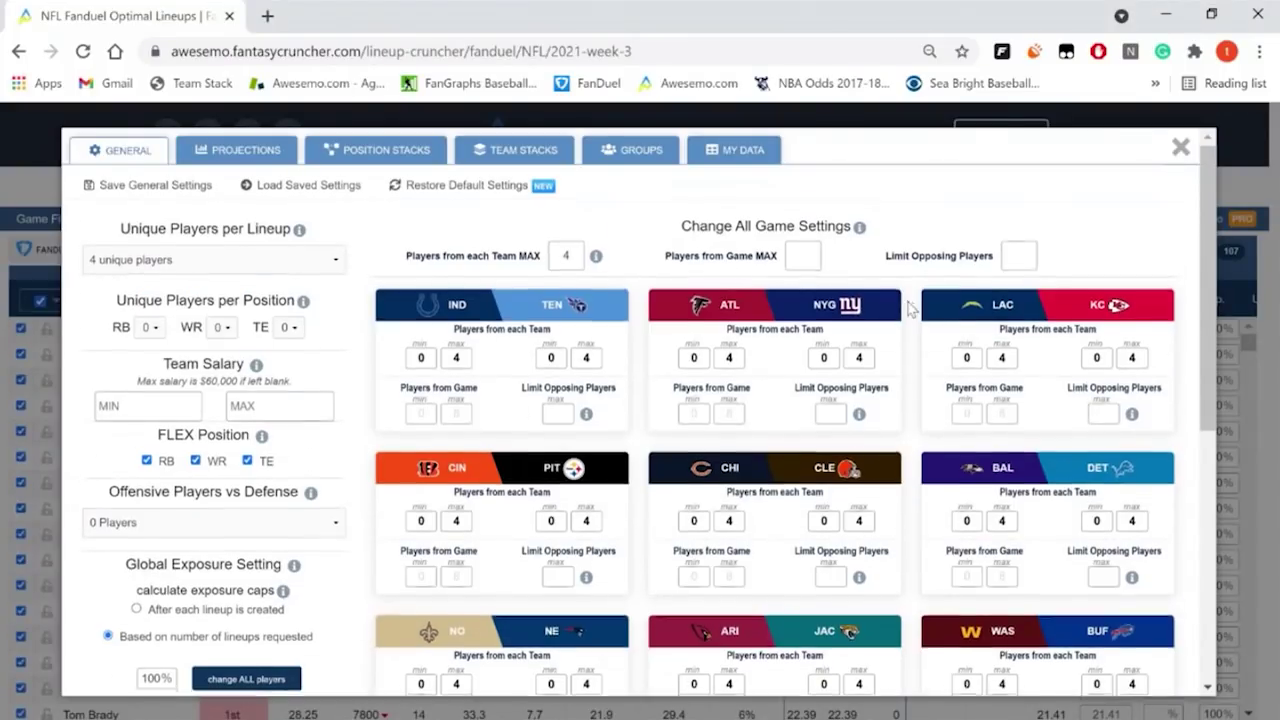
scroll(910, 315, down, 5)
scroll(890, 392, up, 5)
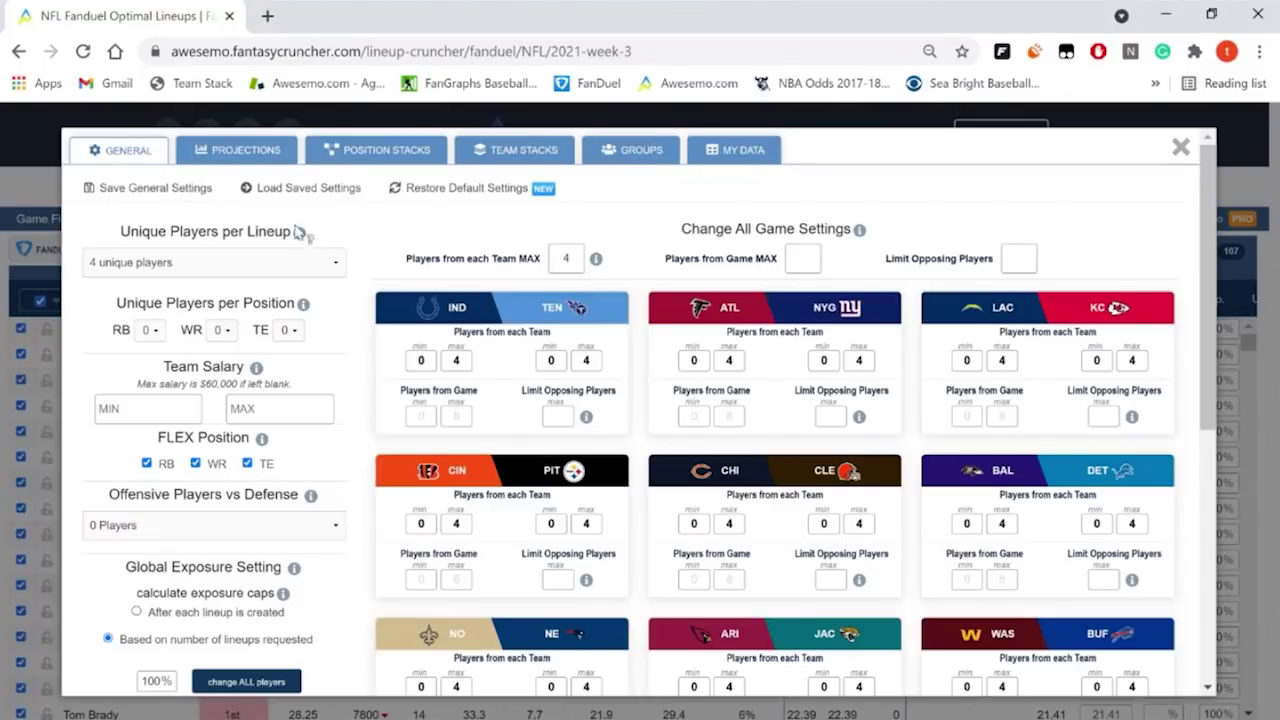
Step: View the saved general settings and the options for resetting settings to FC defaults, closing each without applying anything
click(290, 190)
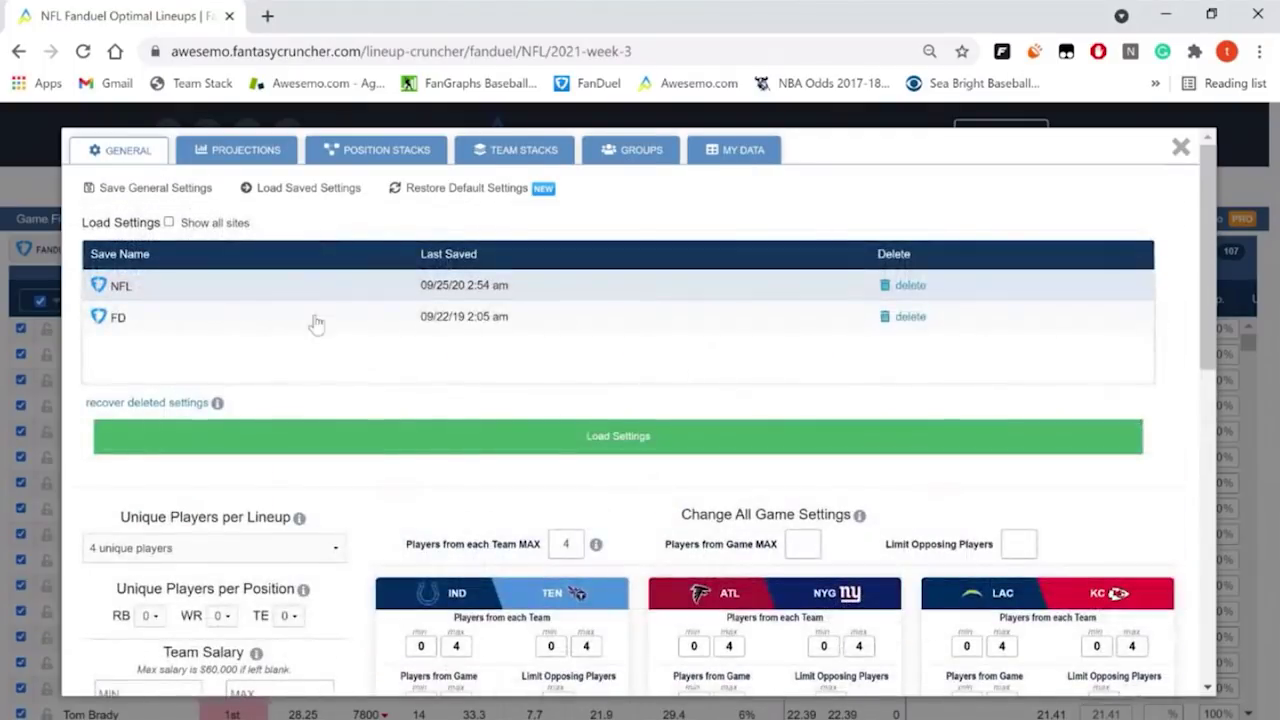
click(306, 192)
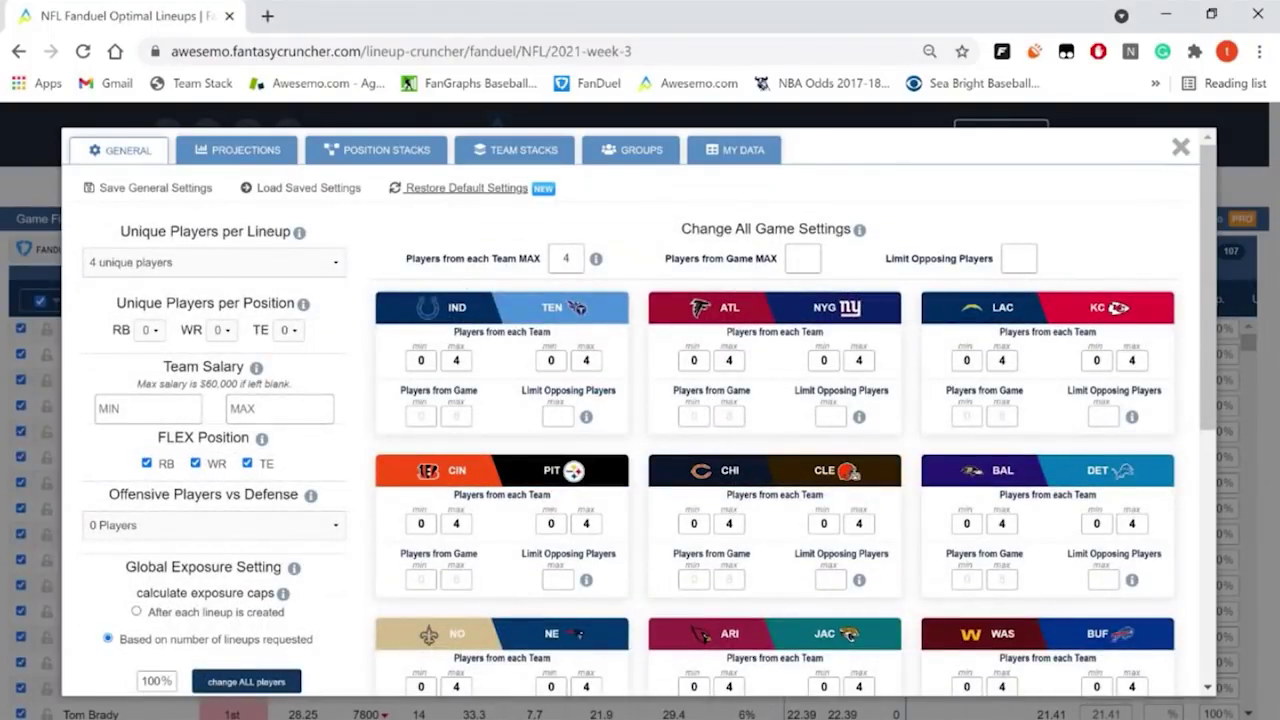
click(440, 190)
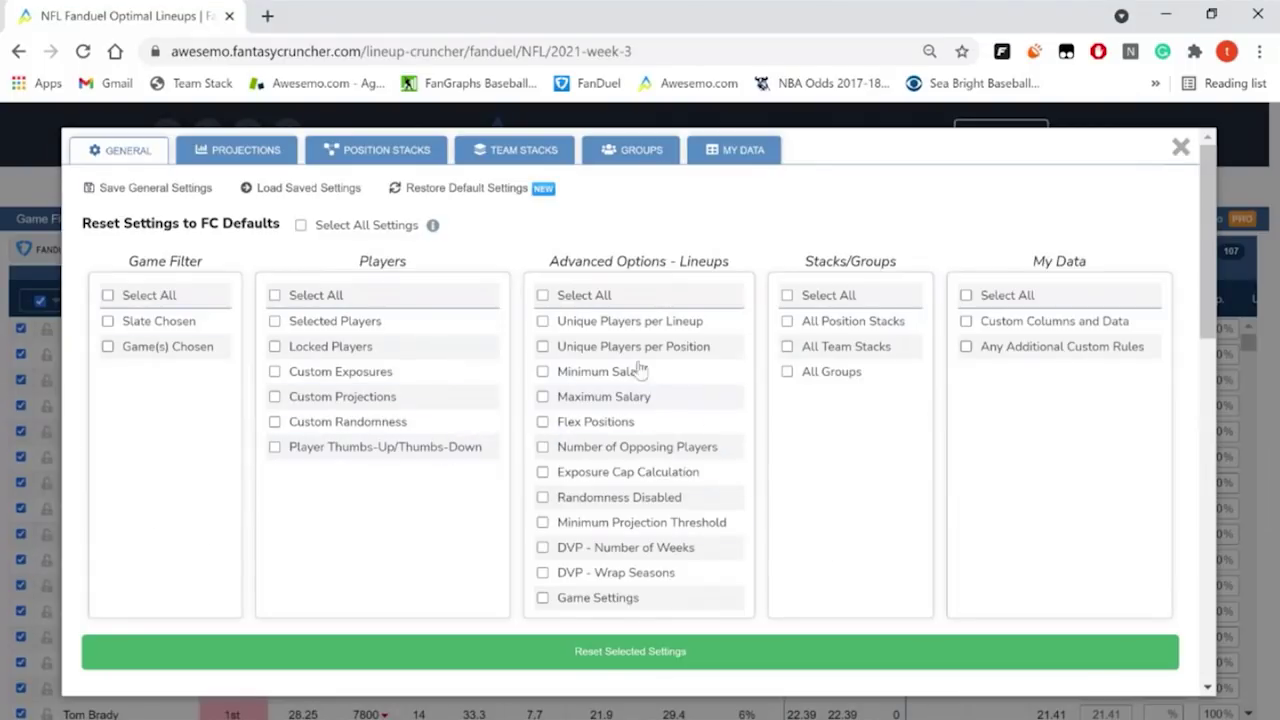
click(470, 190)
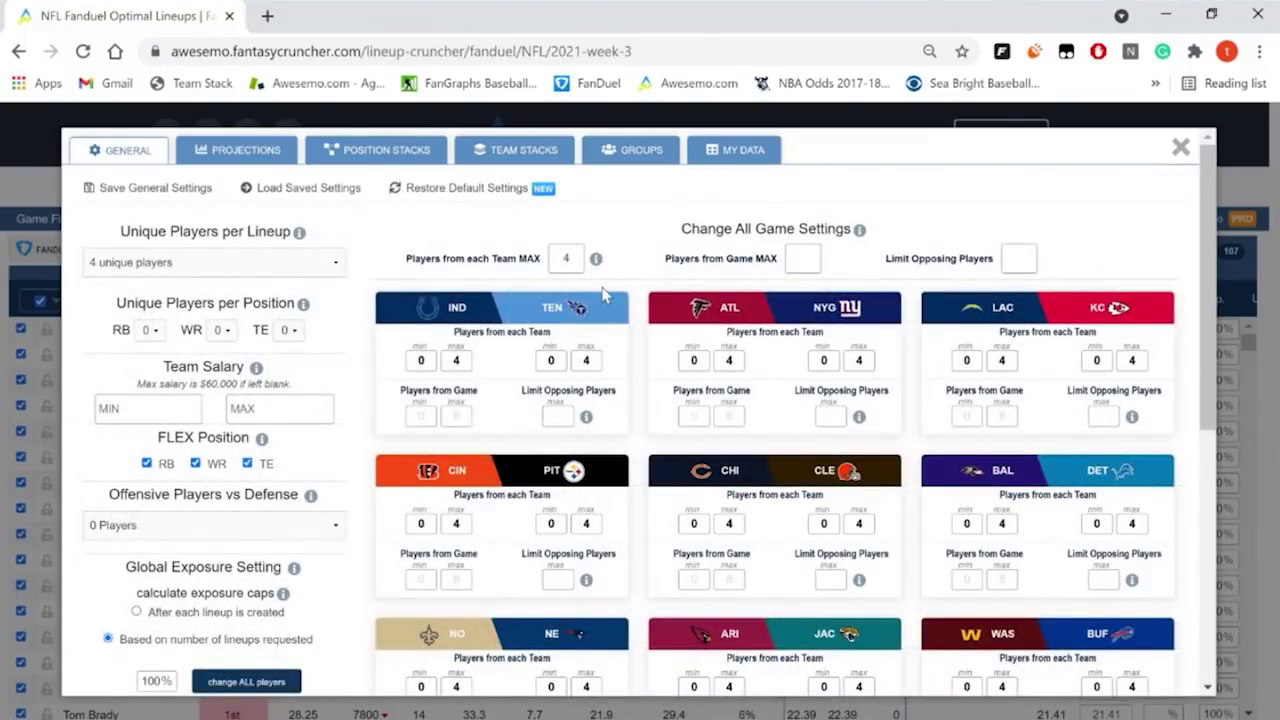
Step: Review the general settings and team projections once more and open the position stacking rules
scroll(603, 293, down, 5)
scroll(603, 293, up, 5)
click(206, 155)
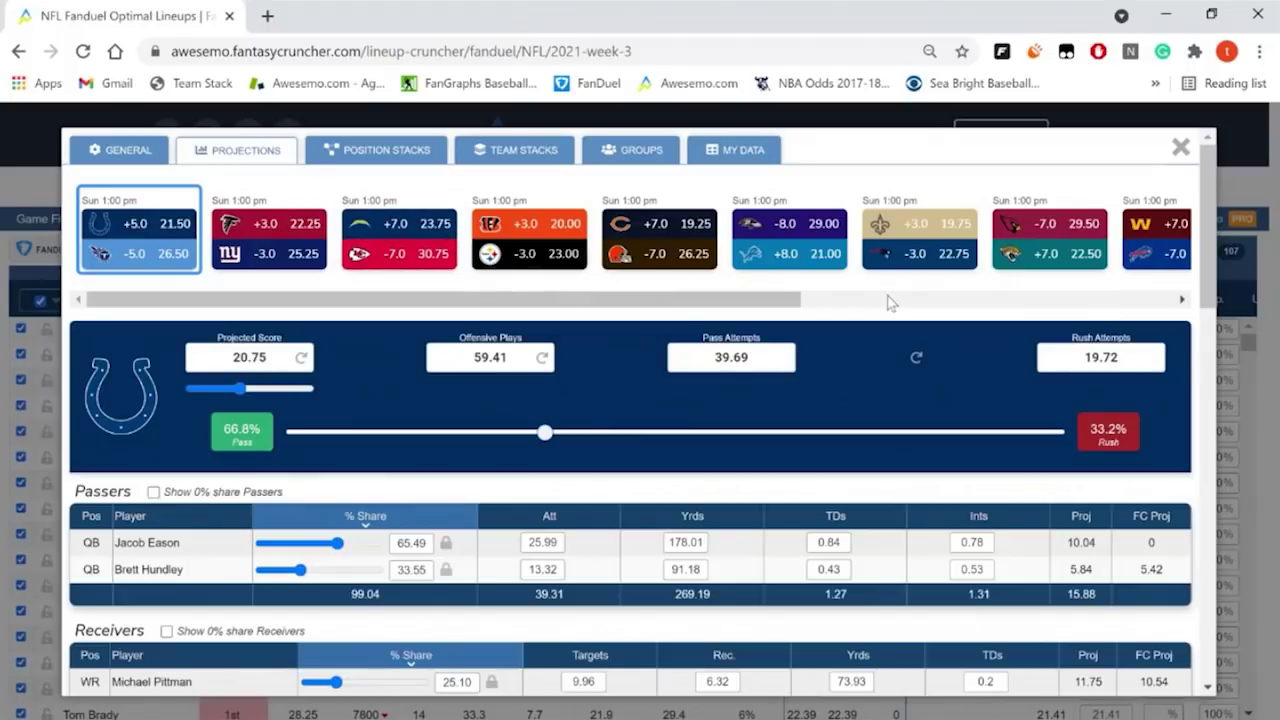
click(360, 162)
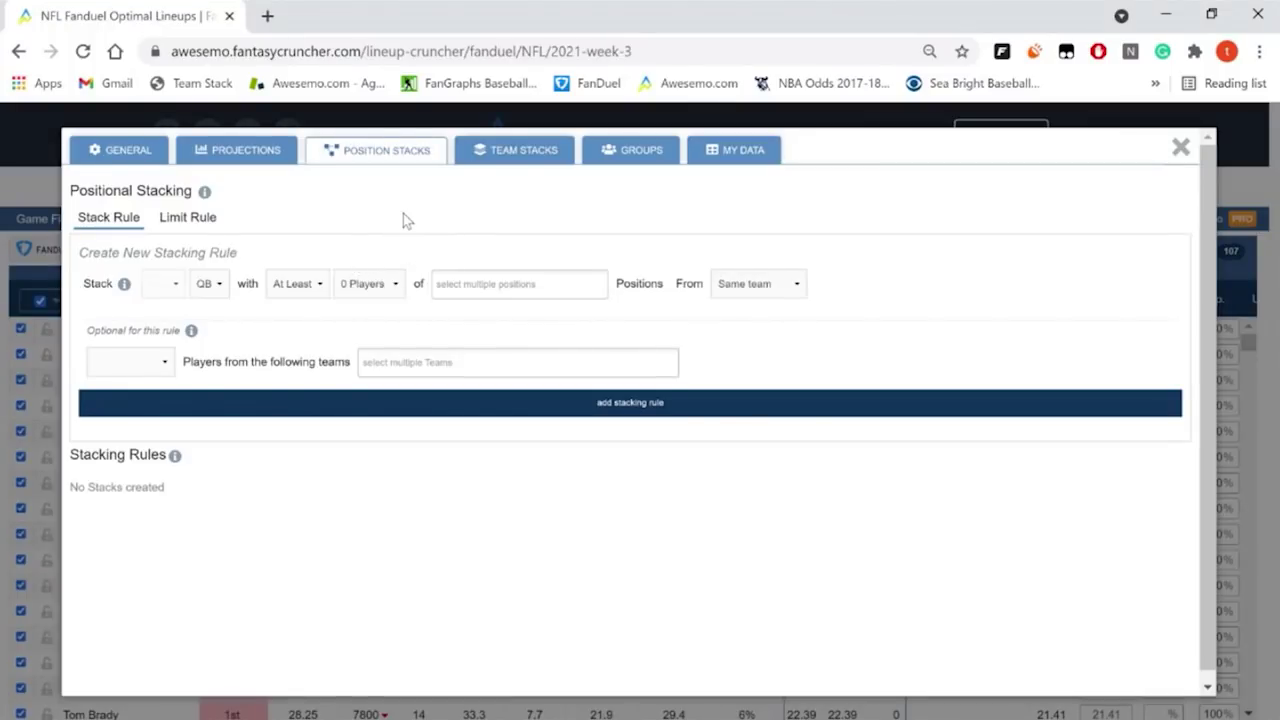
Step: Compare the stack rule and limit rule forms, examining the positions, player count, team source and optional team filter choices
click(200, 228)
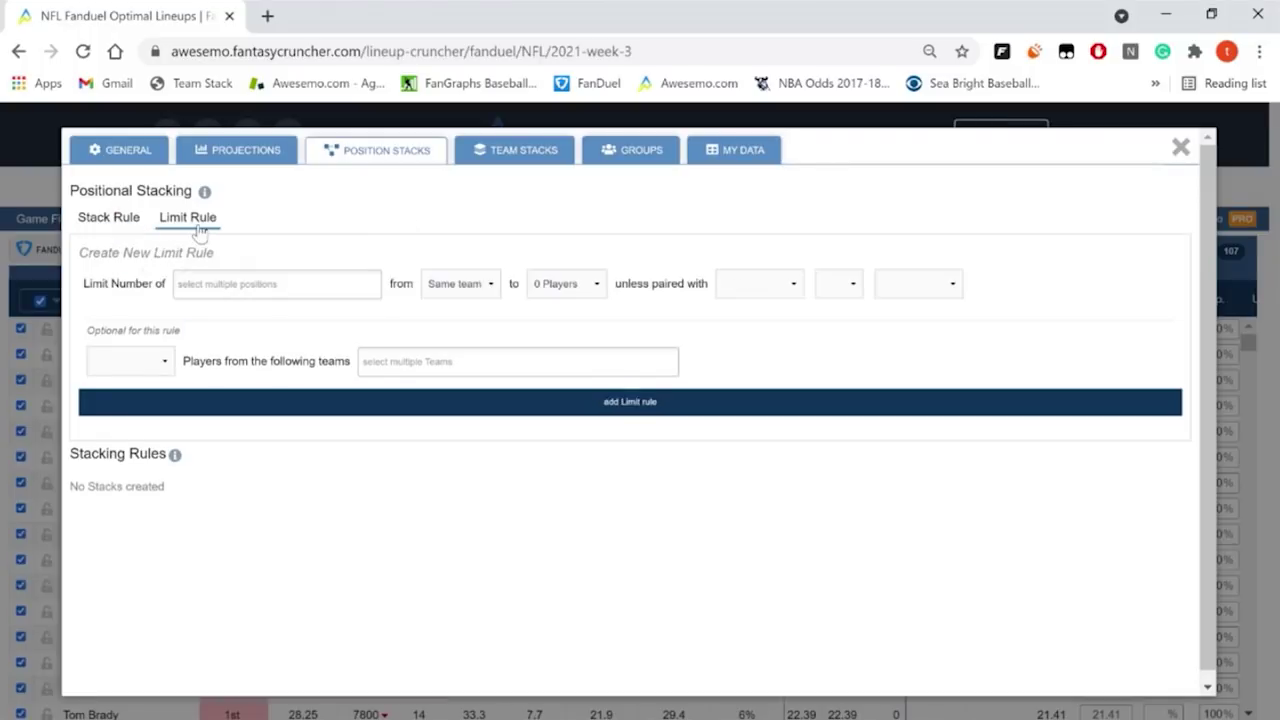
click(108, 222)
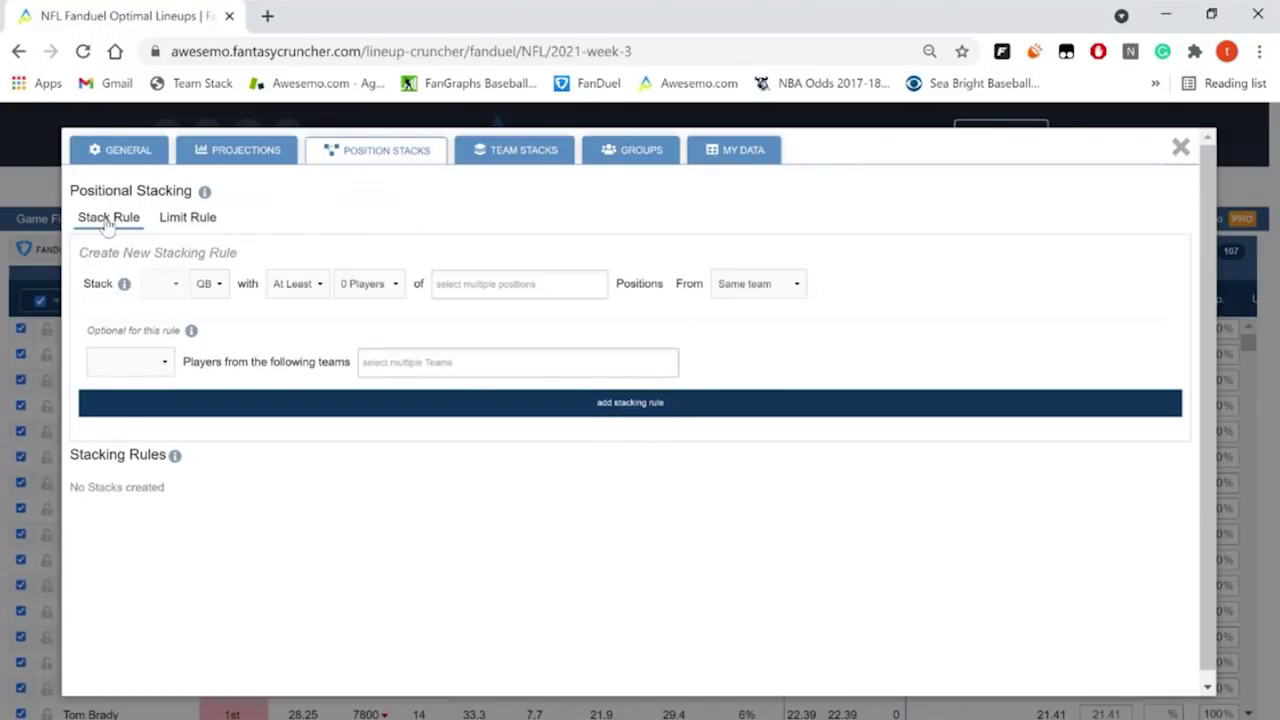
click(210, 224)
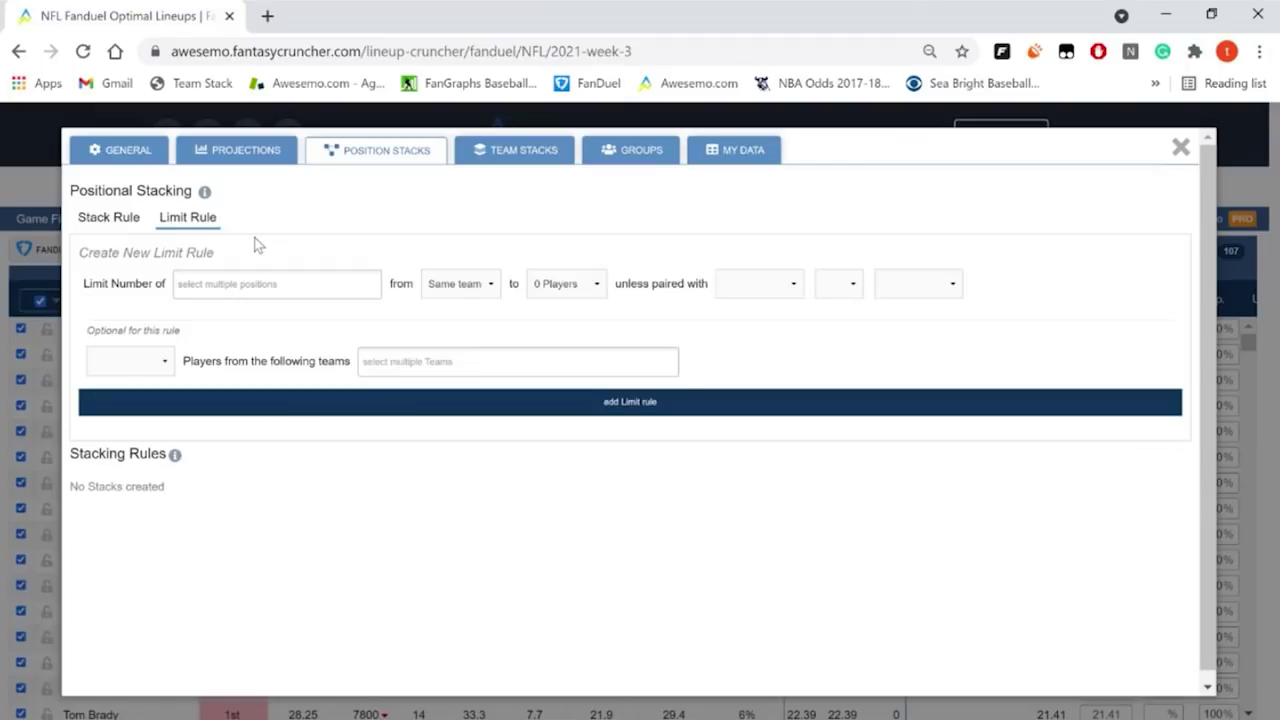
click(124, 228)
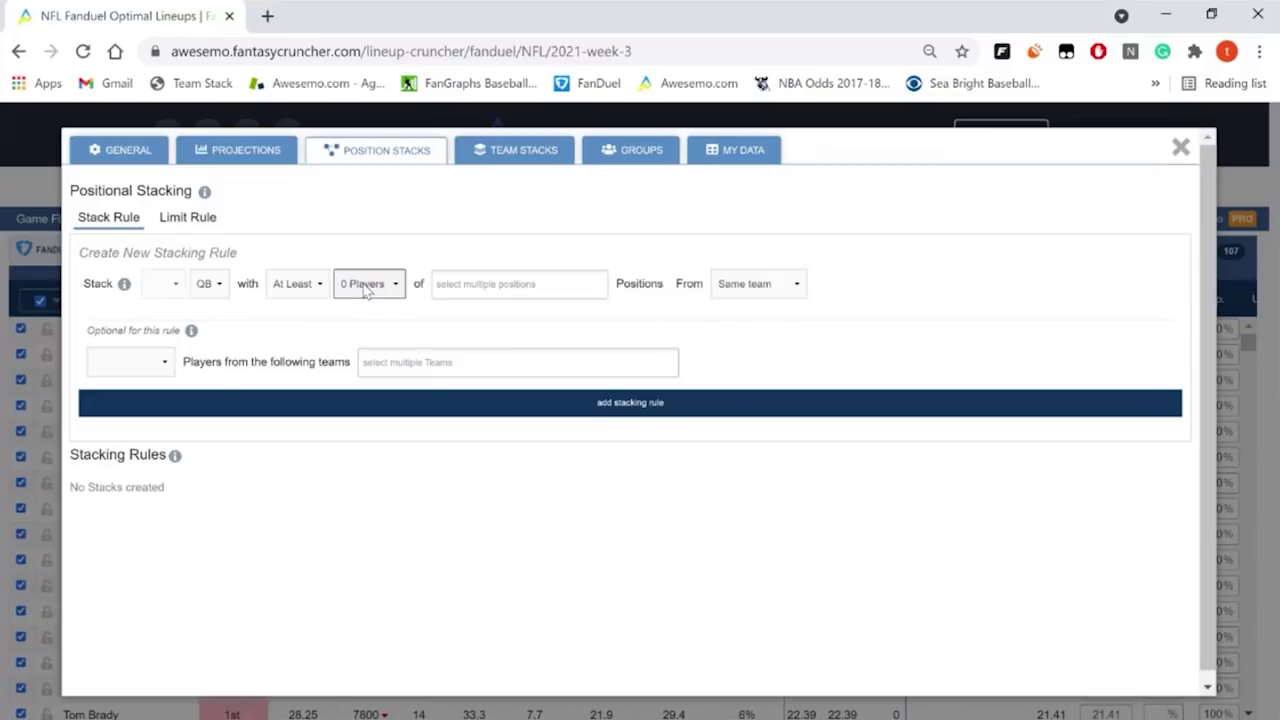
click(488, 290)
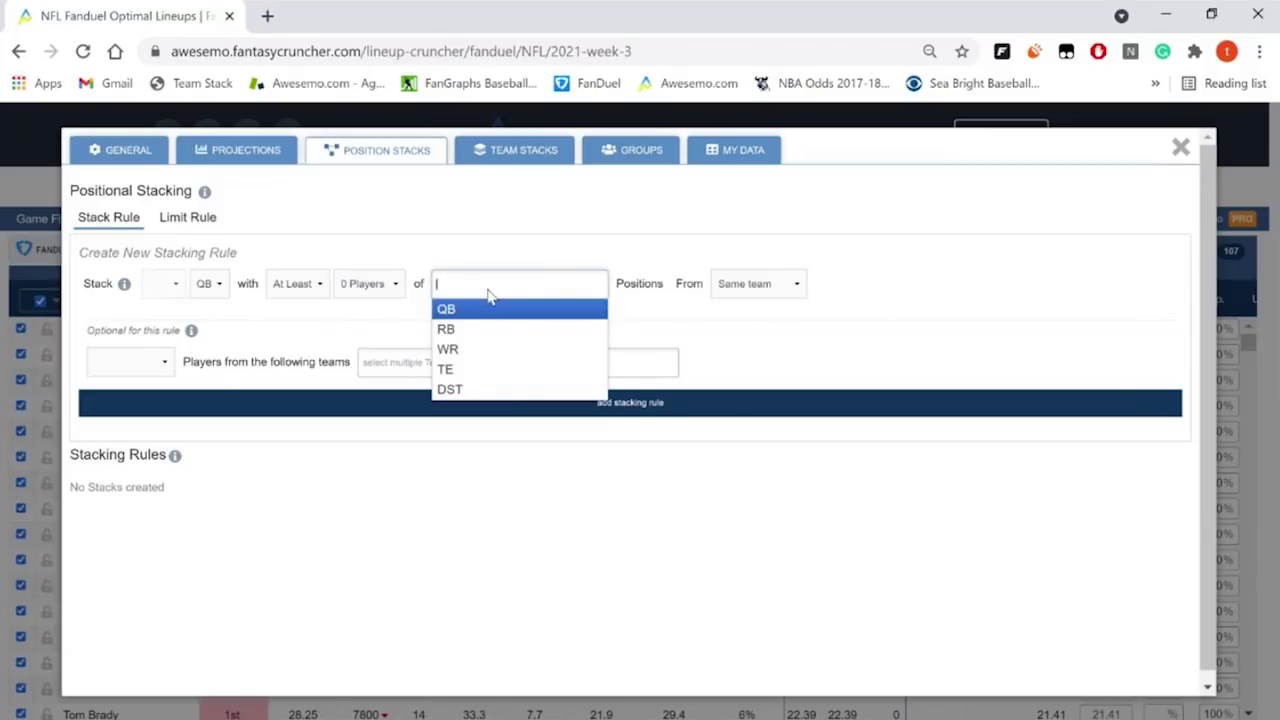
click(783, 293)
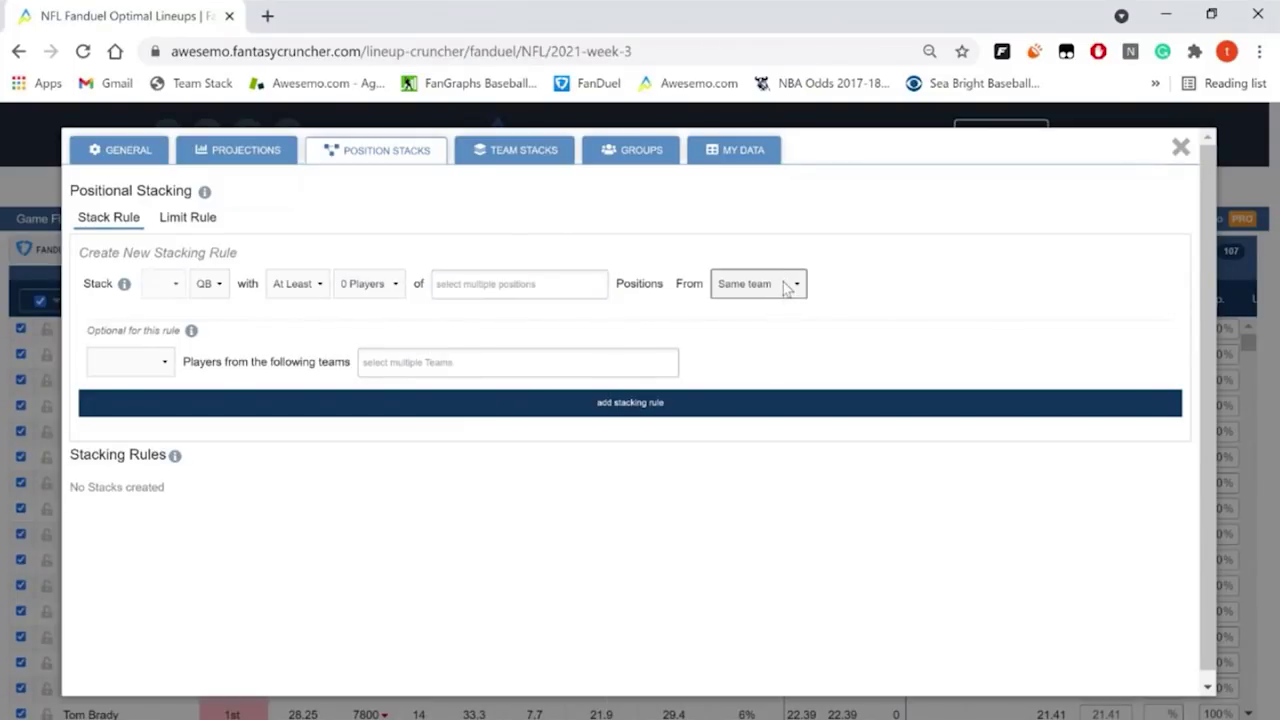
click(121, 364)
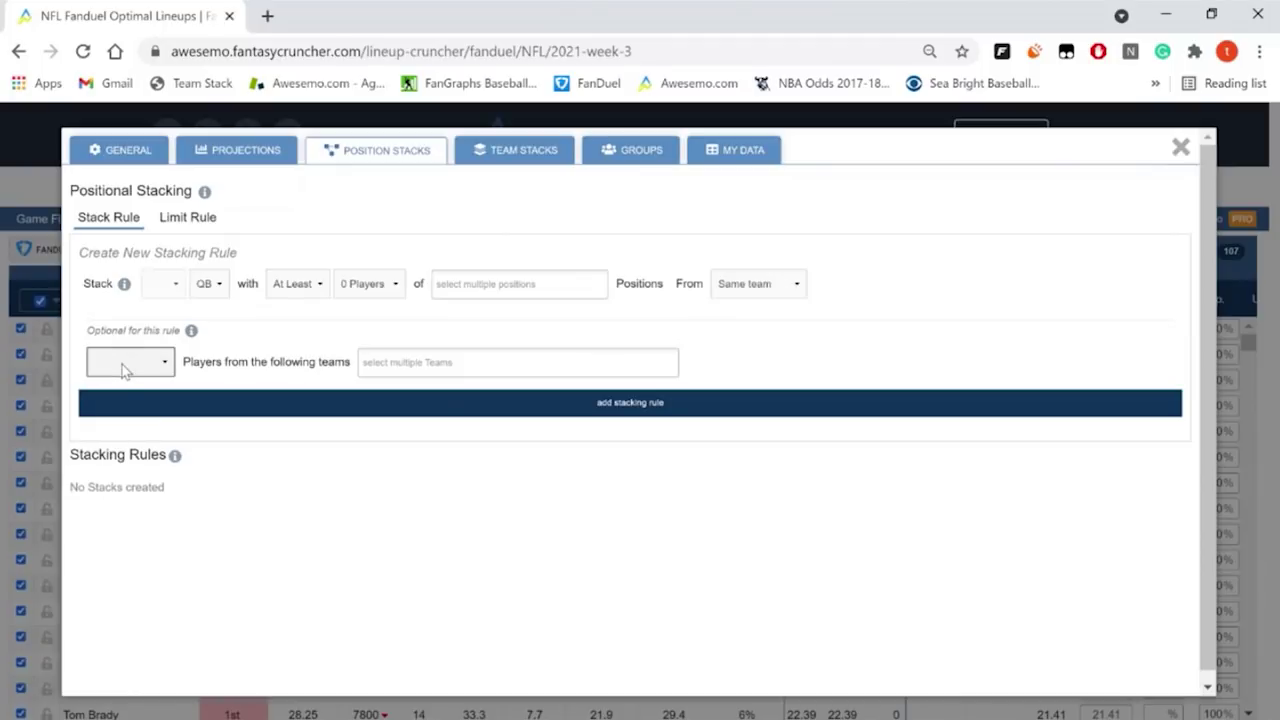
click(386, 366)
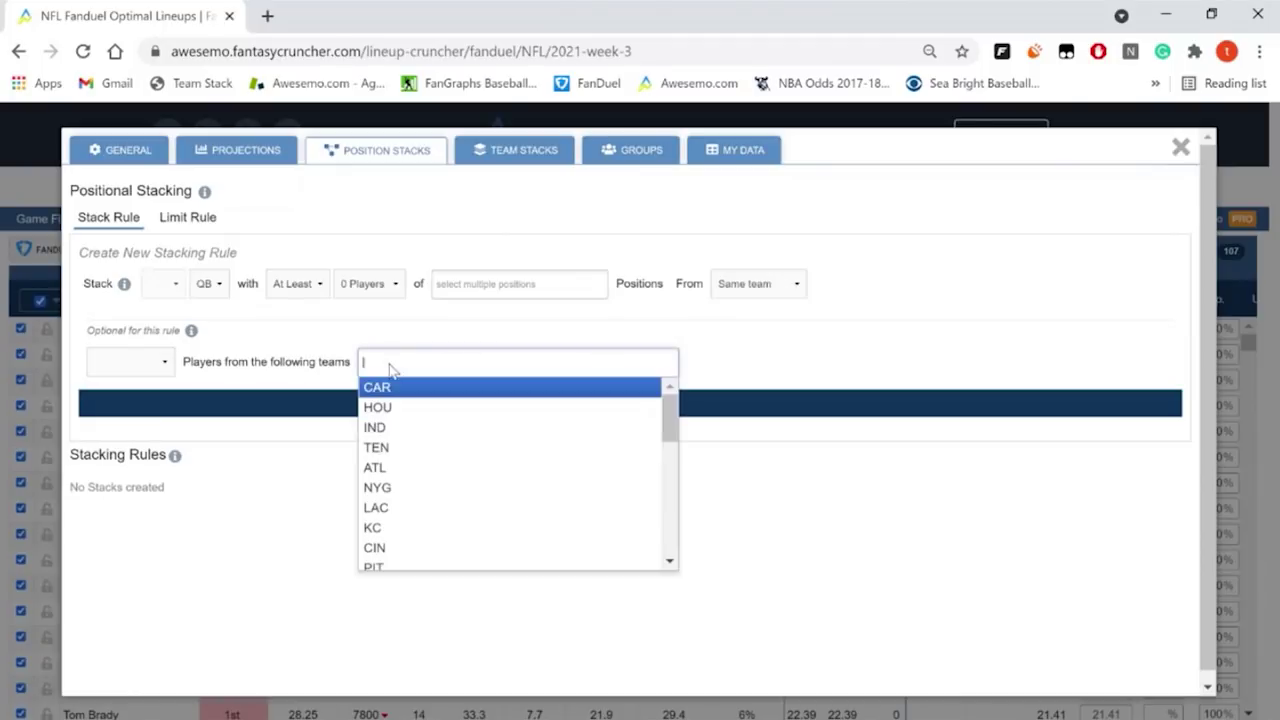
click(303, 368)
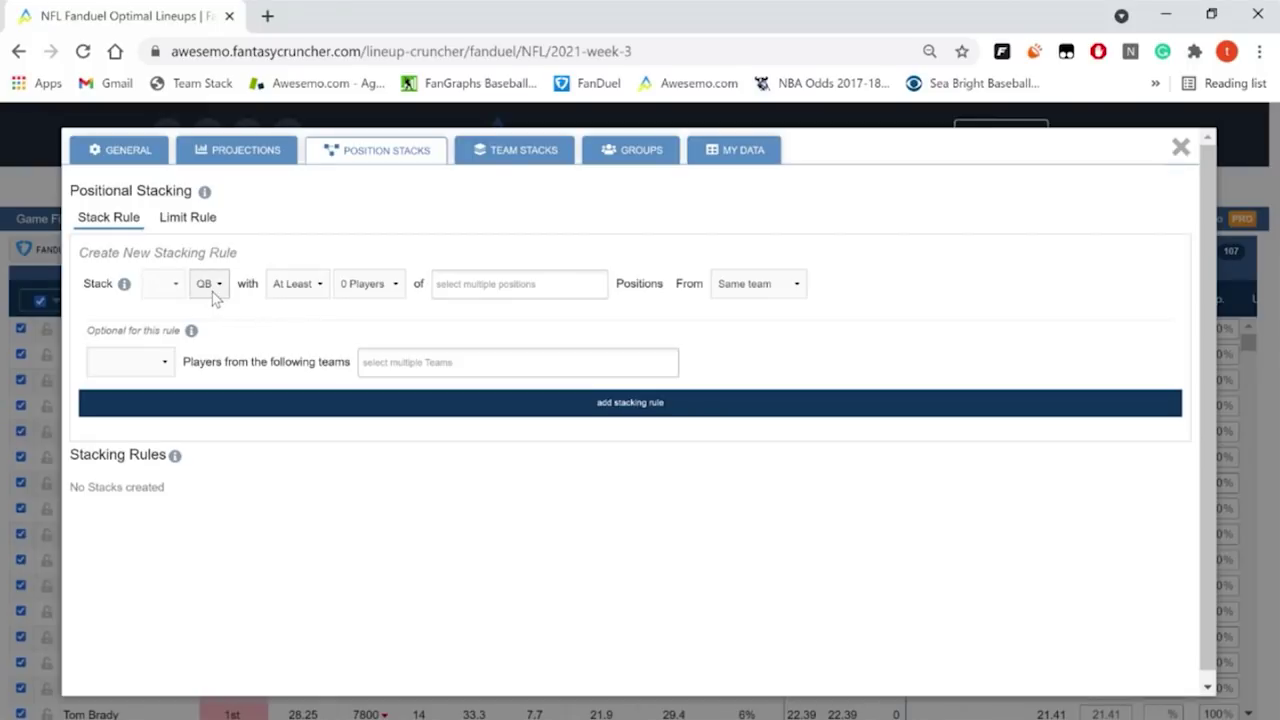
Step: Add a stacking rule pairing the QB with at least 1 player of the WR or TE positions from the same team
click(381, 294)
click(419, 326)
click(450, 290)
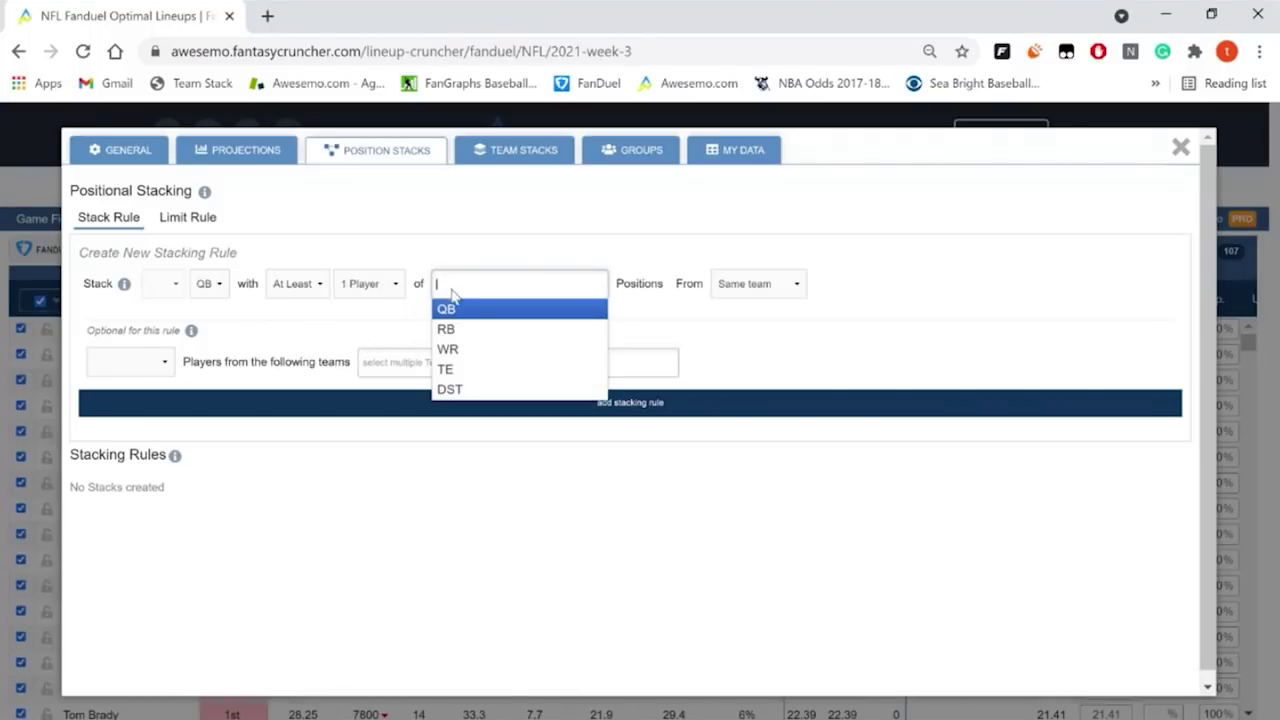
click(470, 350)
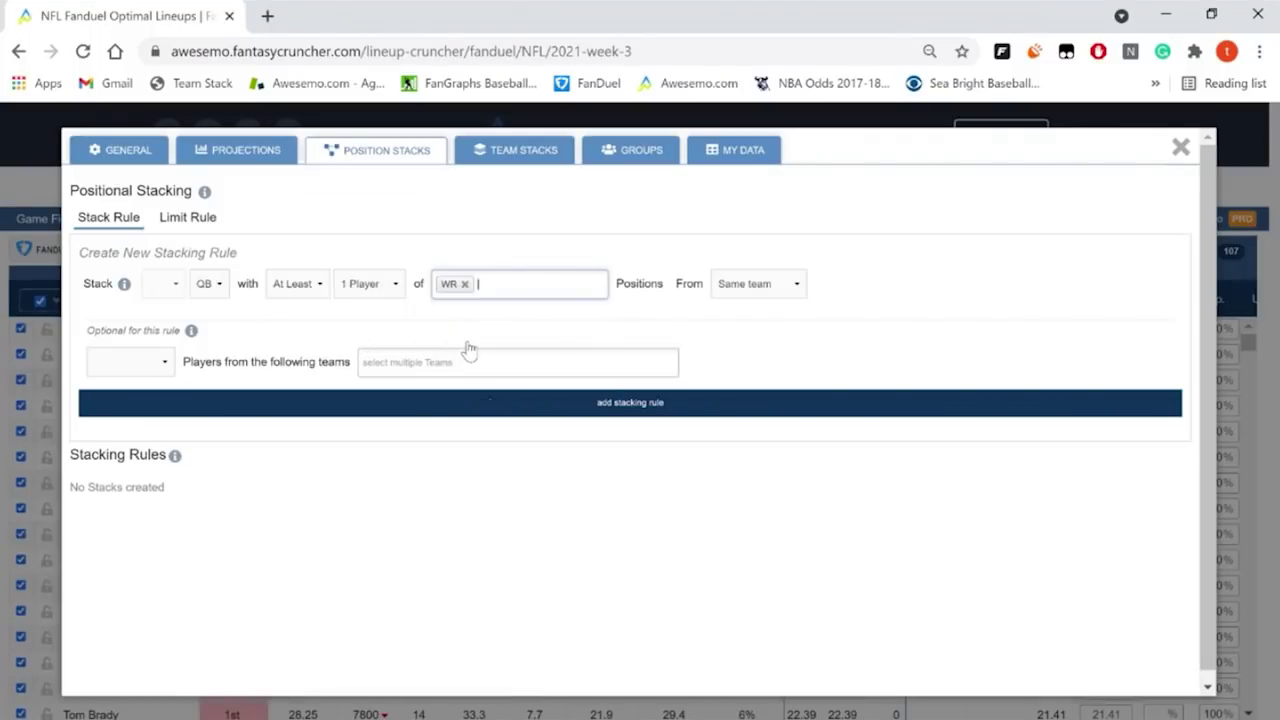
click(536, 372)
click(376, 289)
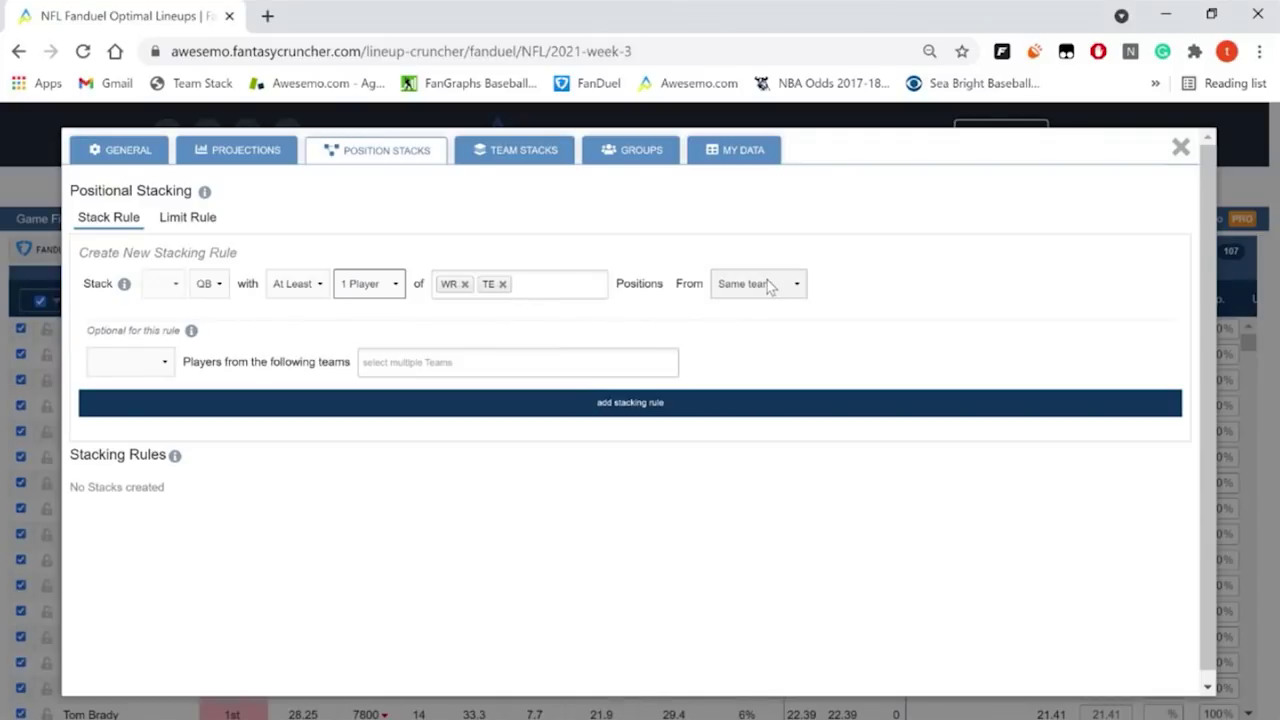
click(697, 412)
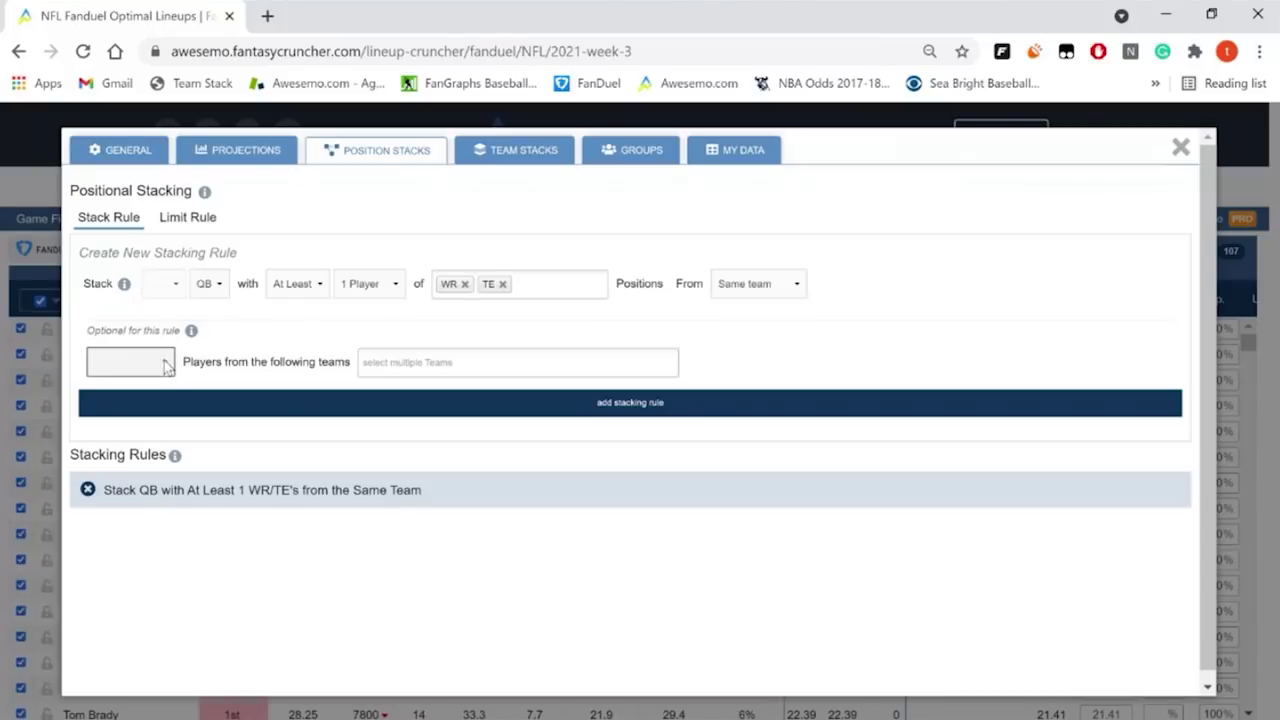
Step: Replace the QB with WR/TE stacking rule with a version that excludes players from NYG
click(89, 490)
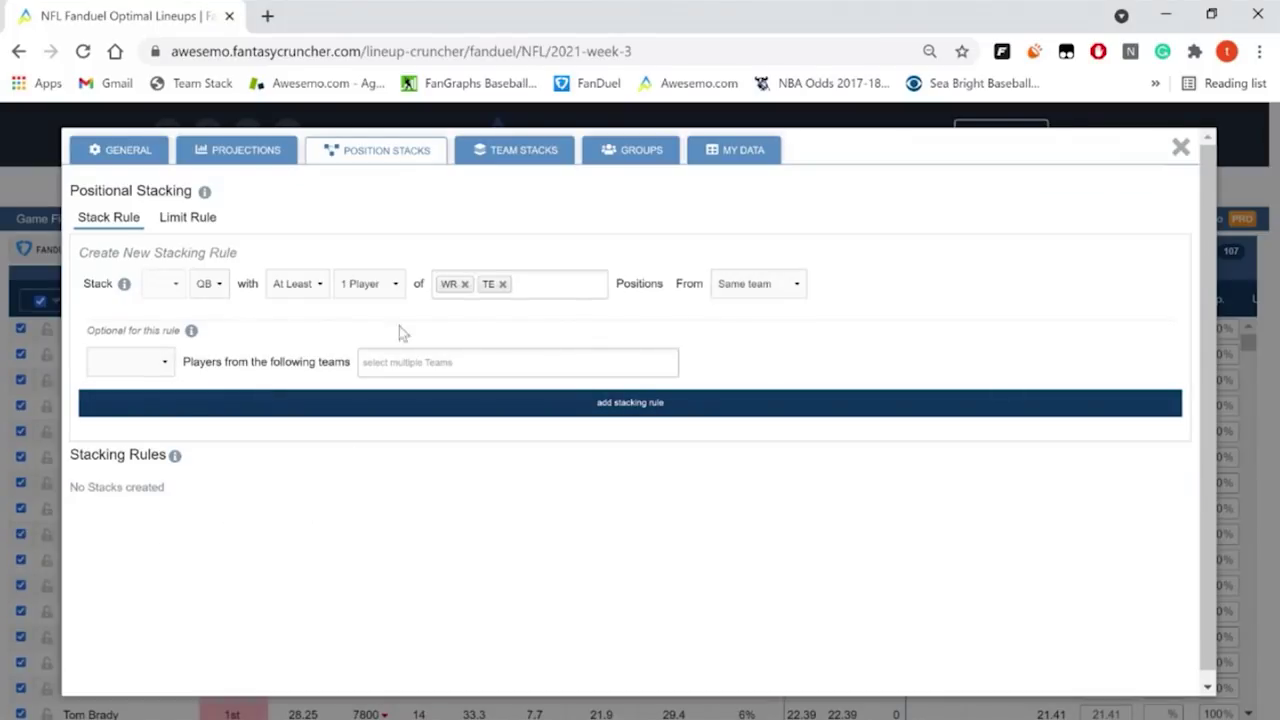
click(132, 366)
click(140, 392)
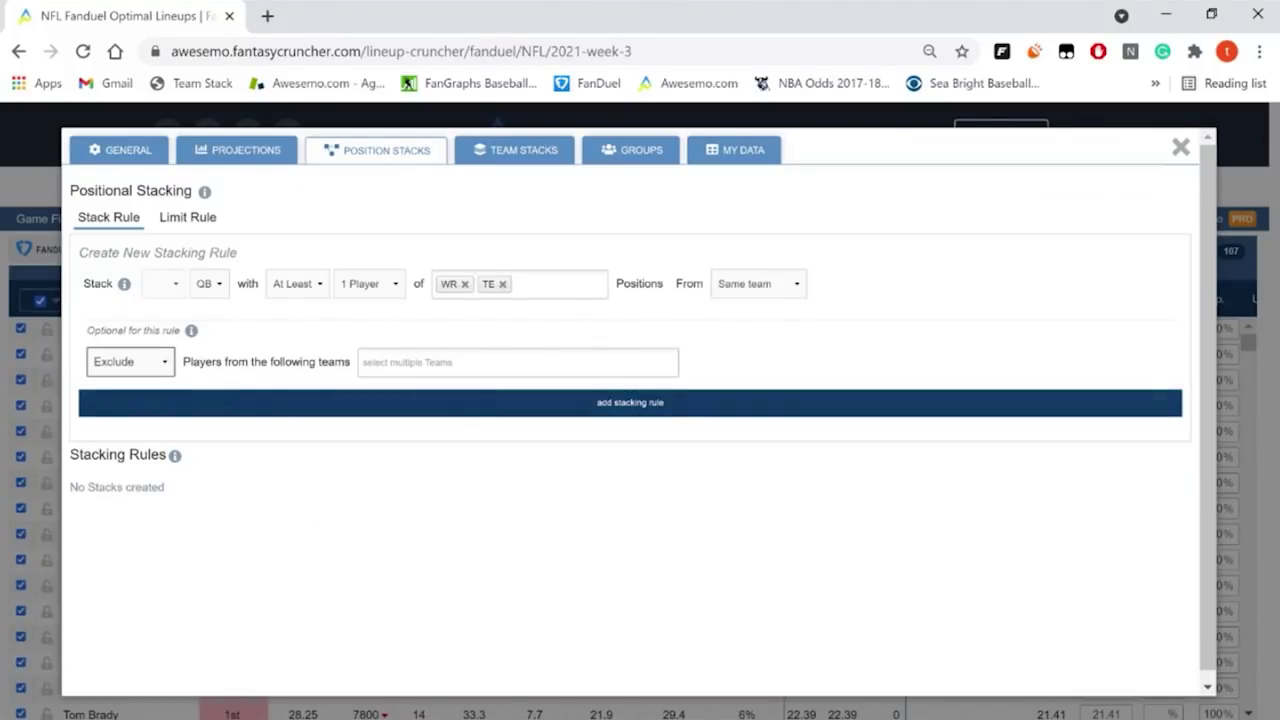
click(446, 368)
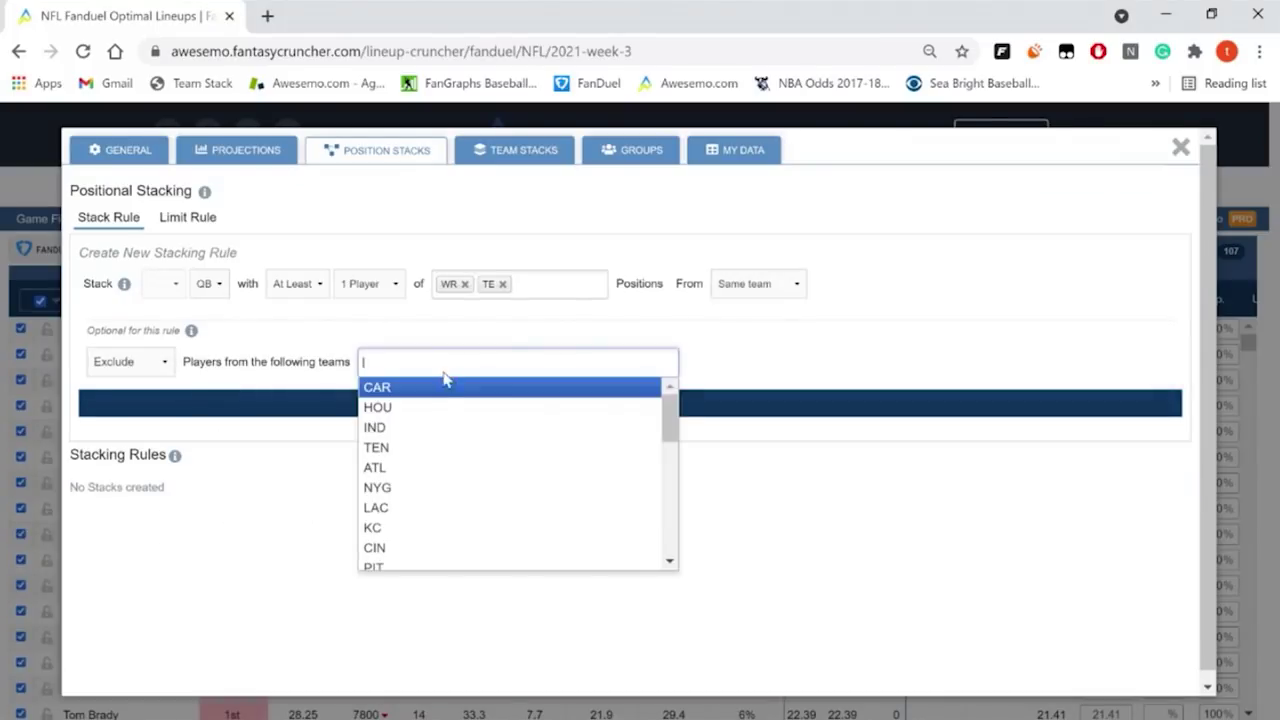
click(471, 492)
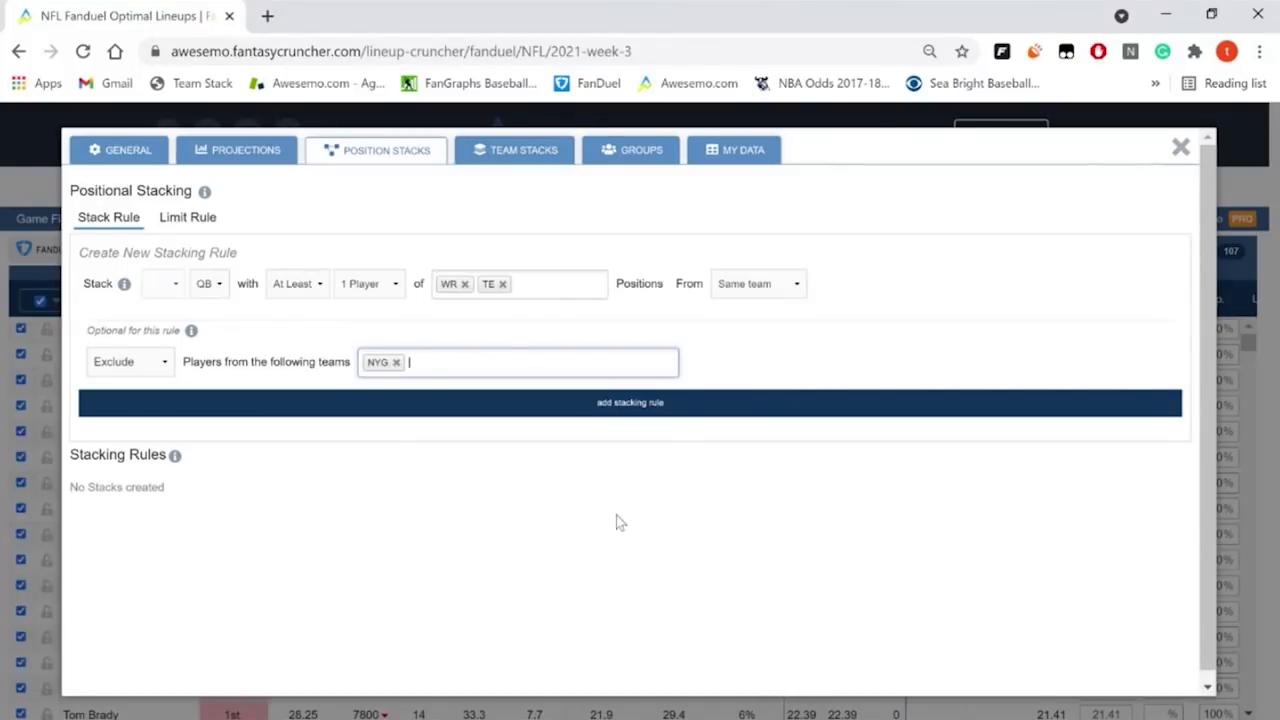
click(470, 410)
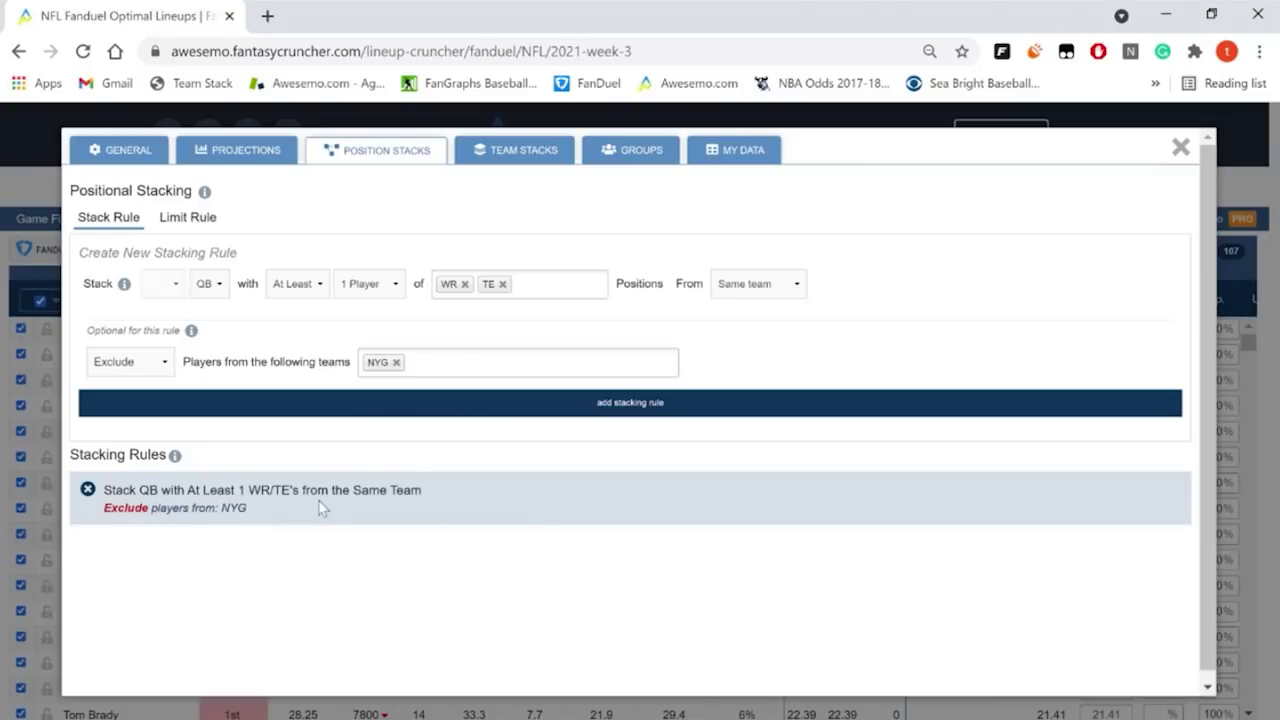
Step: Delete the rule excluding NYG, clear that team, and add a rule stacking the QB with at least 1 RB/WR/TE from the opposing team
click(88, 491)
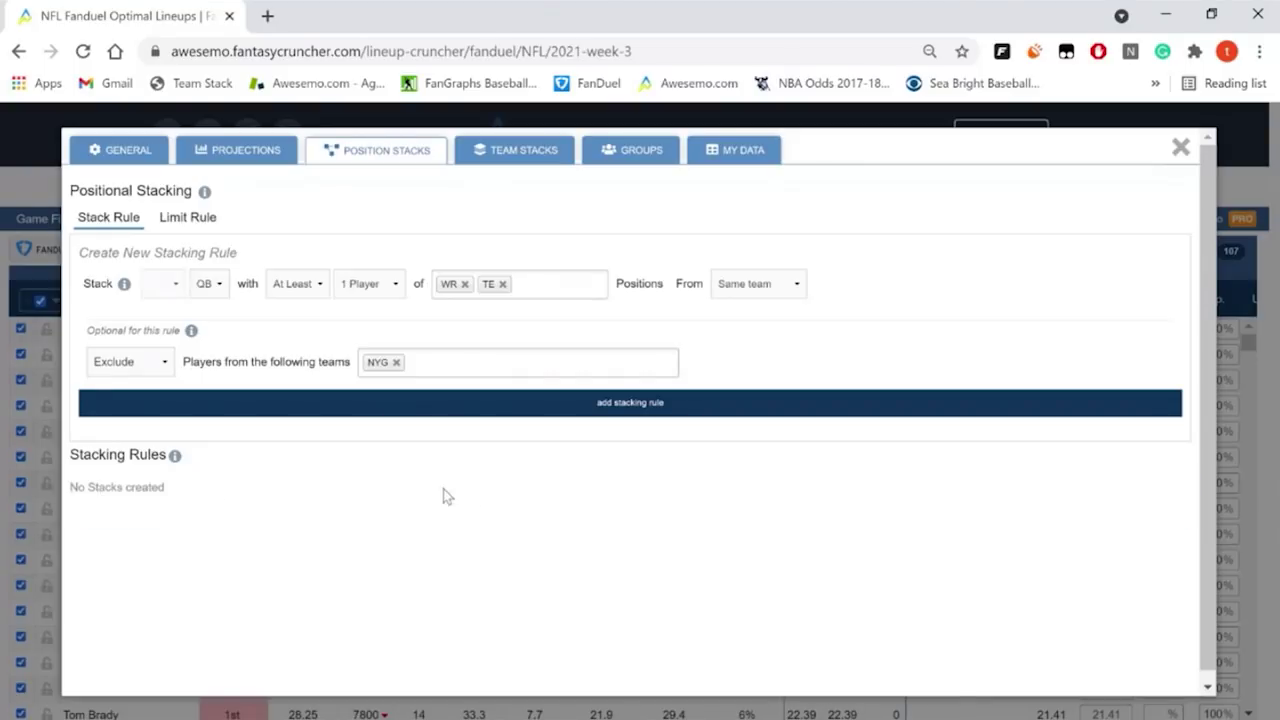
click(397, 362)
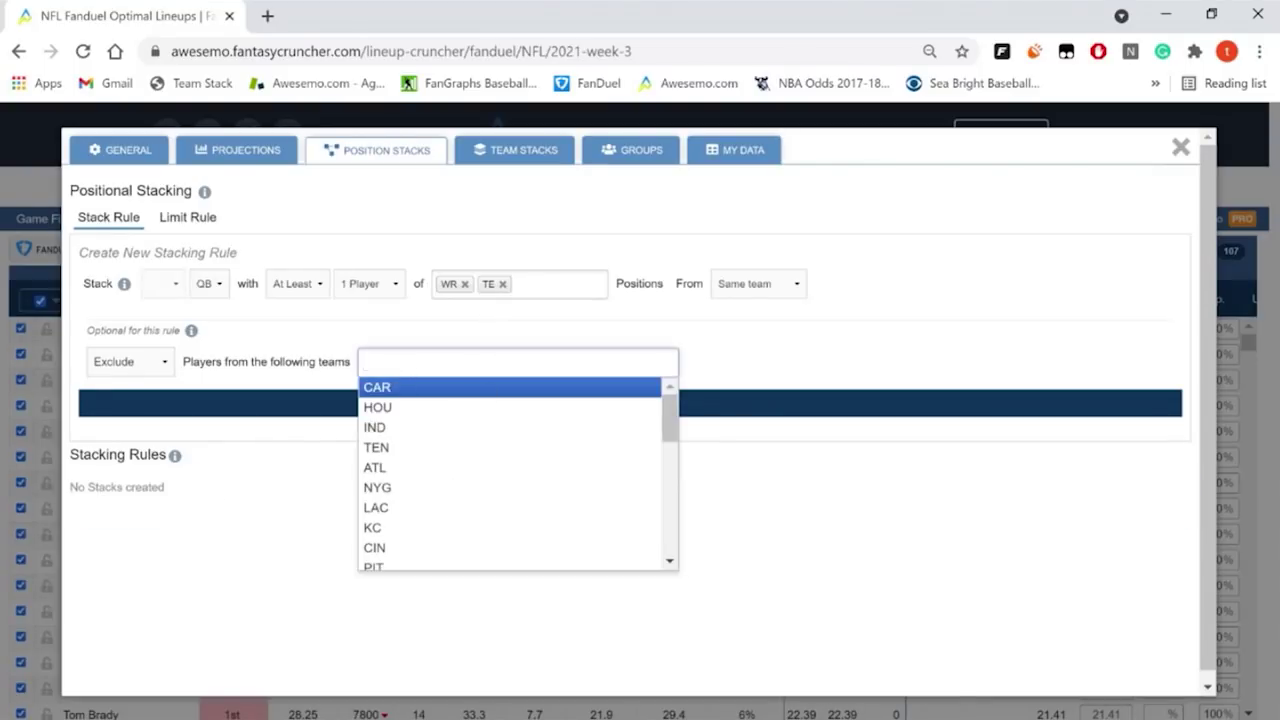
click(343, 326)
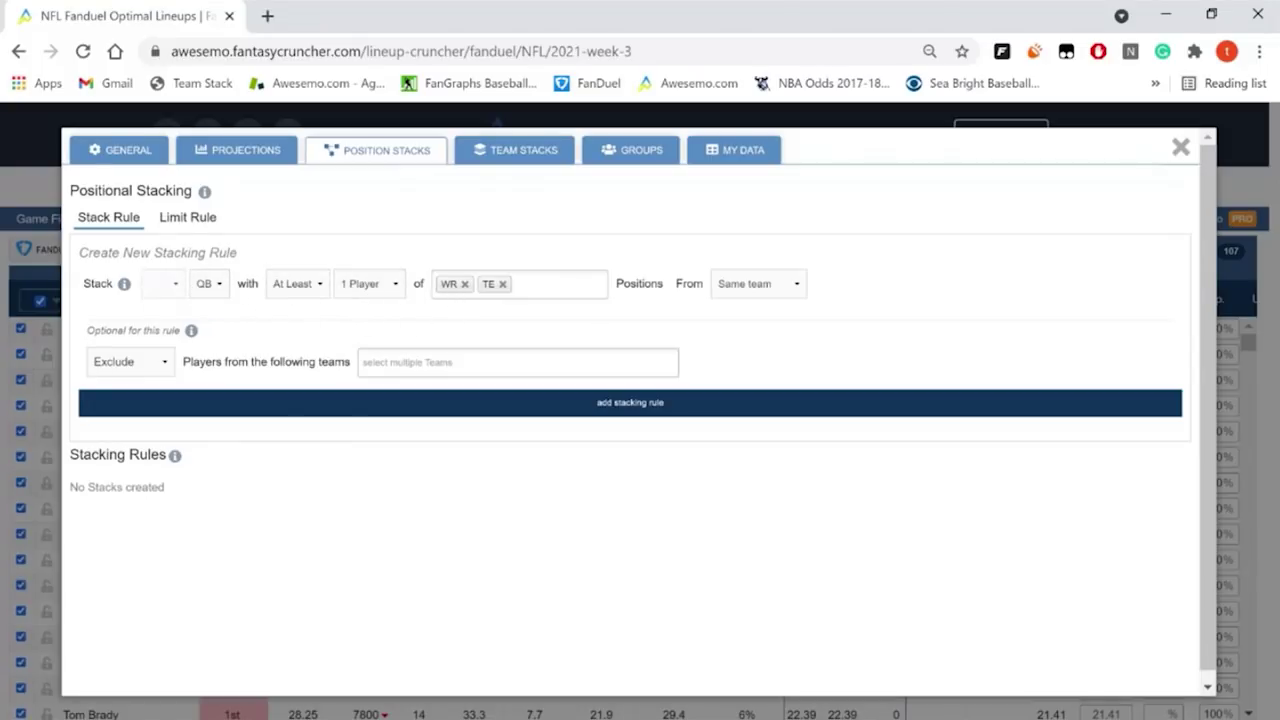
click(540, 285)
click(534, 330)
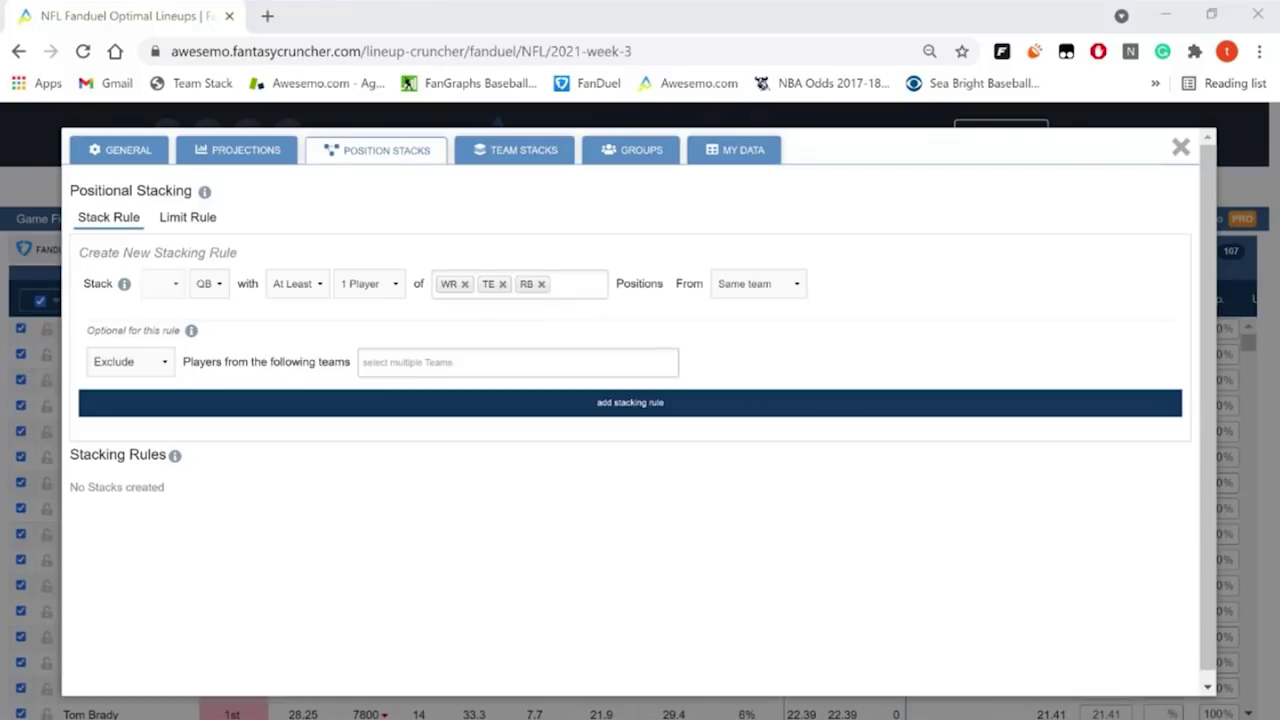
click(580, 285)
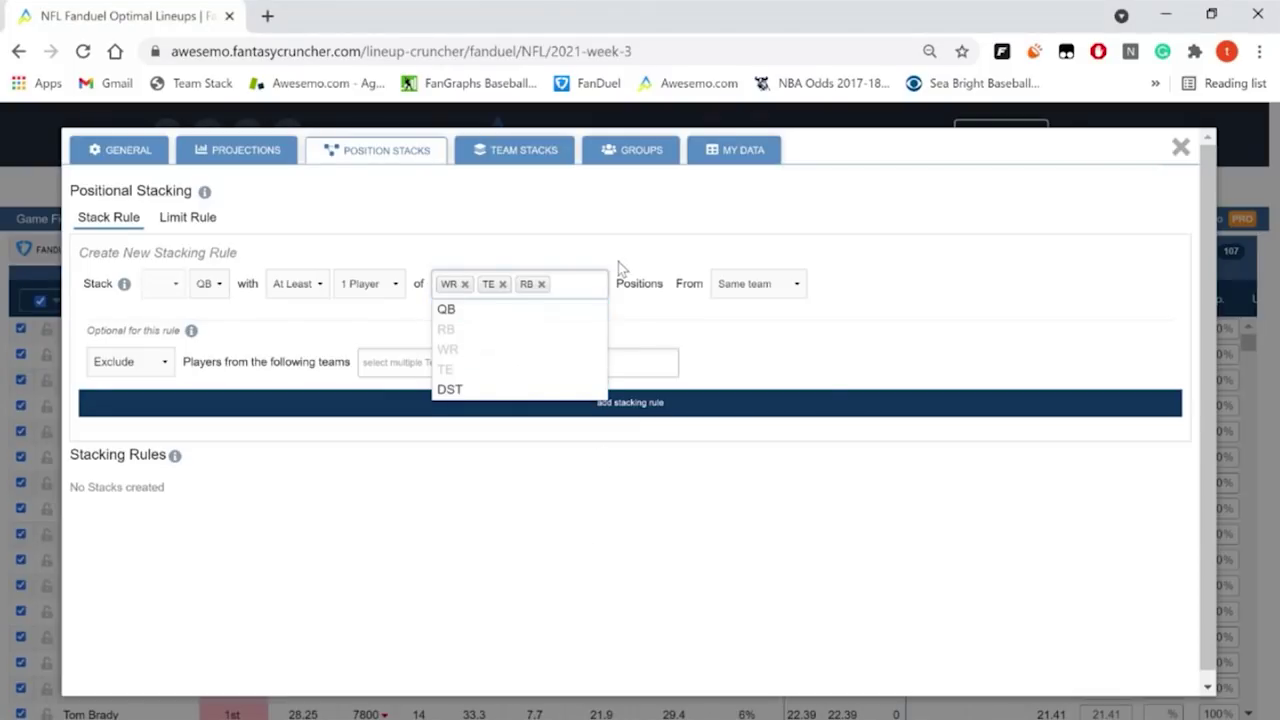
click(790, 288)
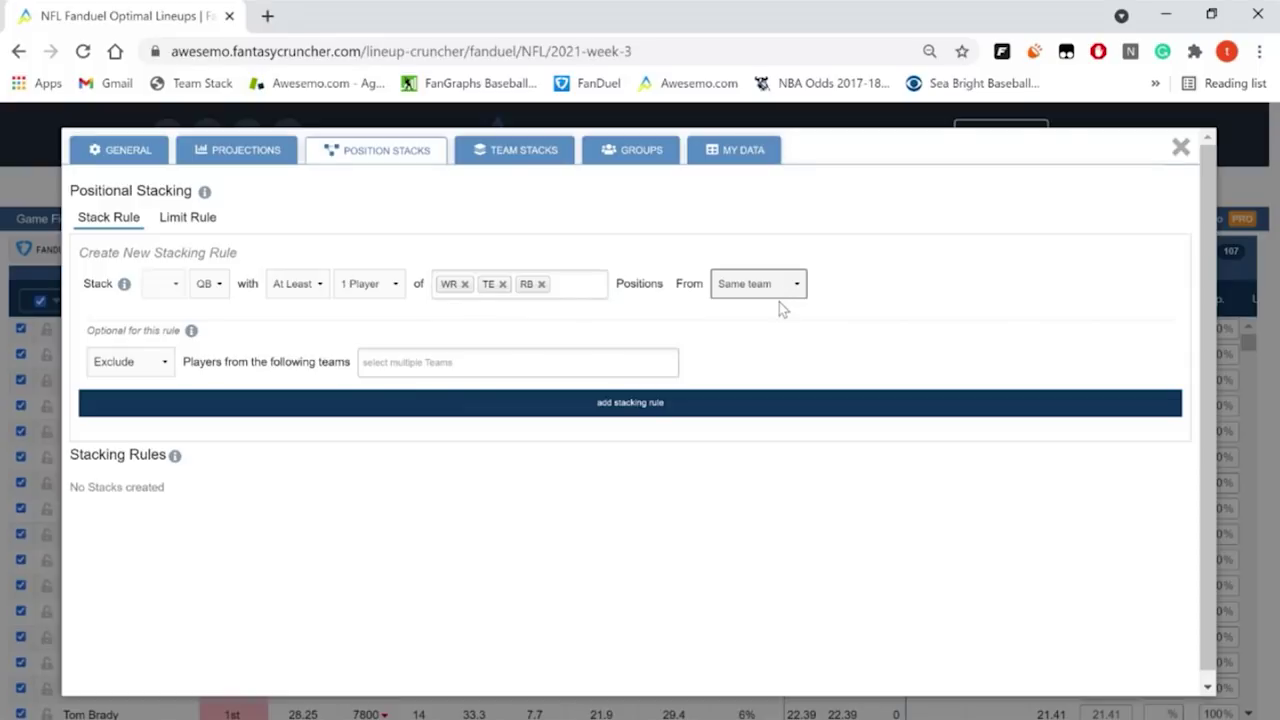
click(777, 344)
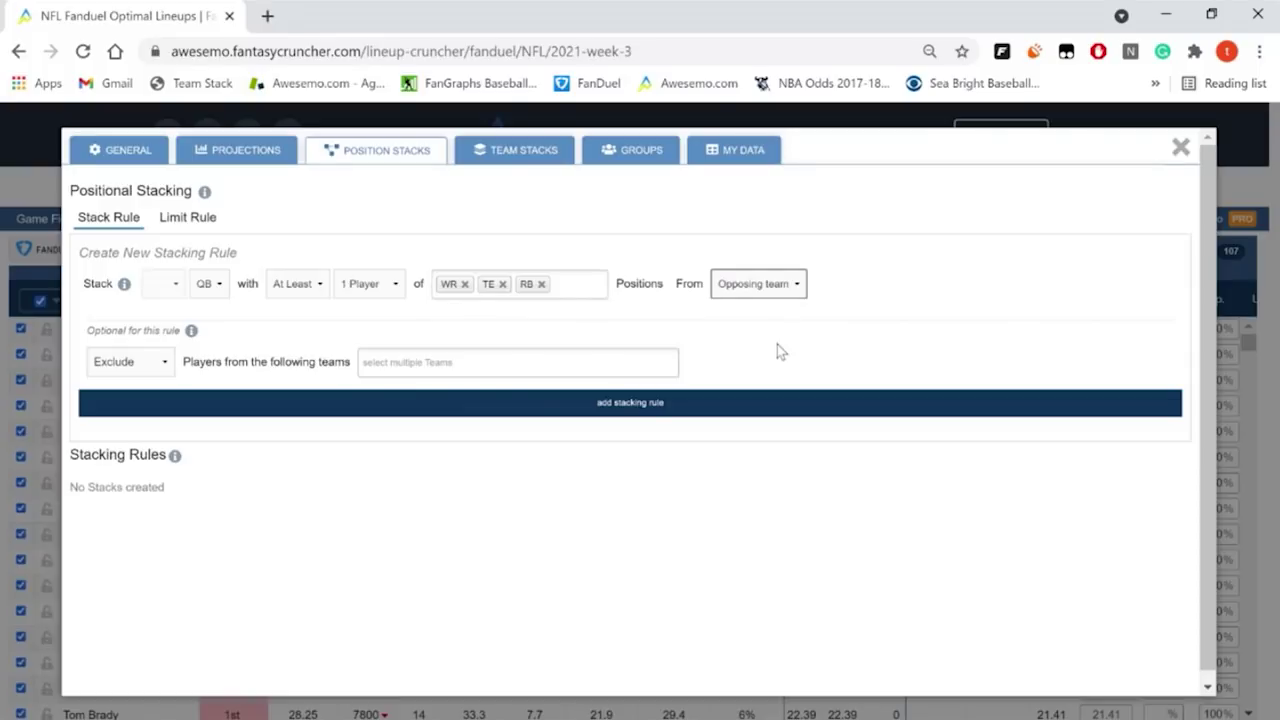
click(758, 408)
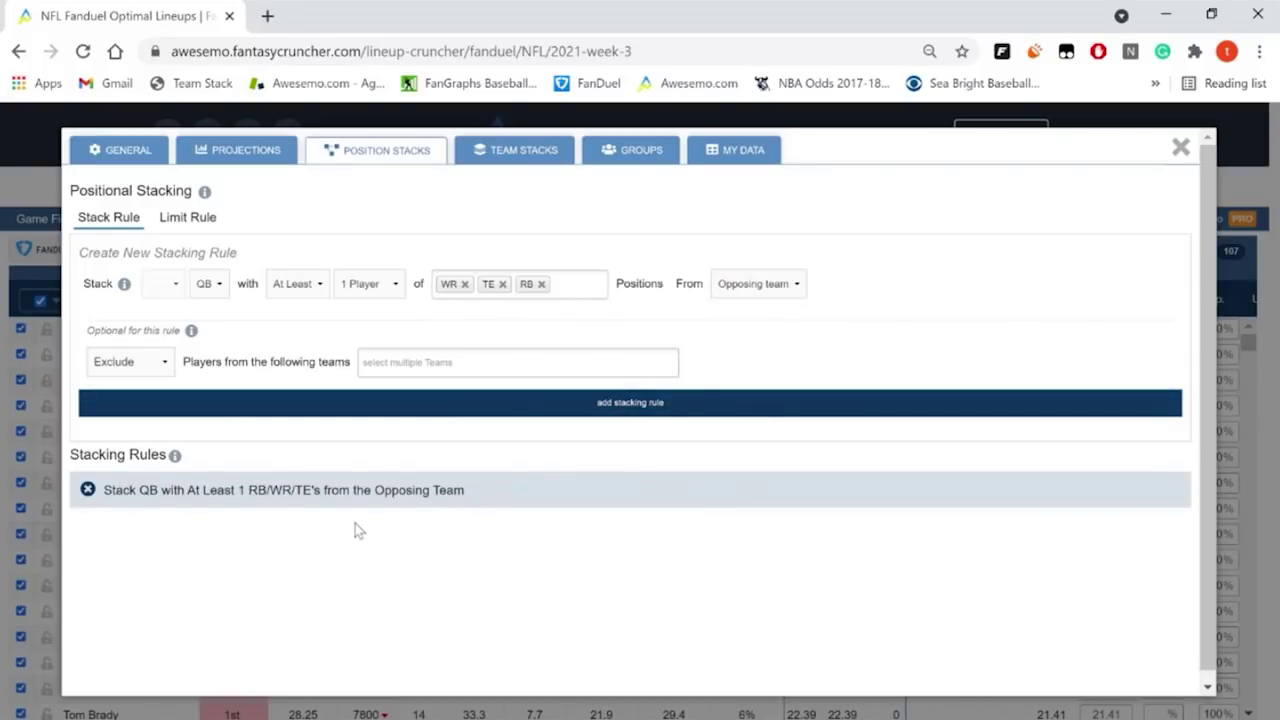
Step: Add a second stacking rule, without RB, pairing the QB with at least 1 WR/TE from the same team
click(541, 284)
click(762, 286)
click(769, 300)
click(706, 402)
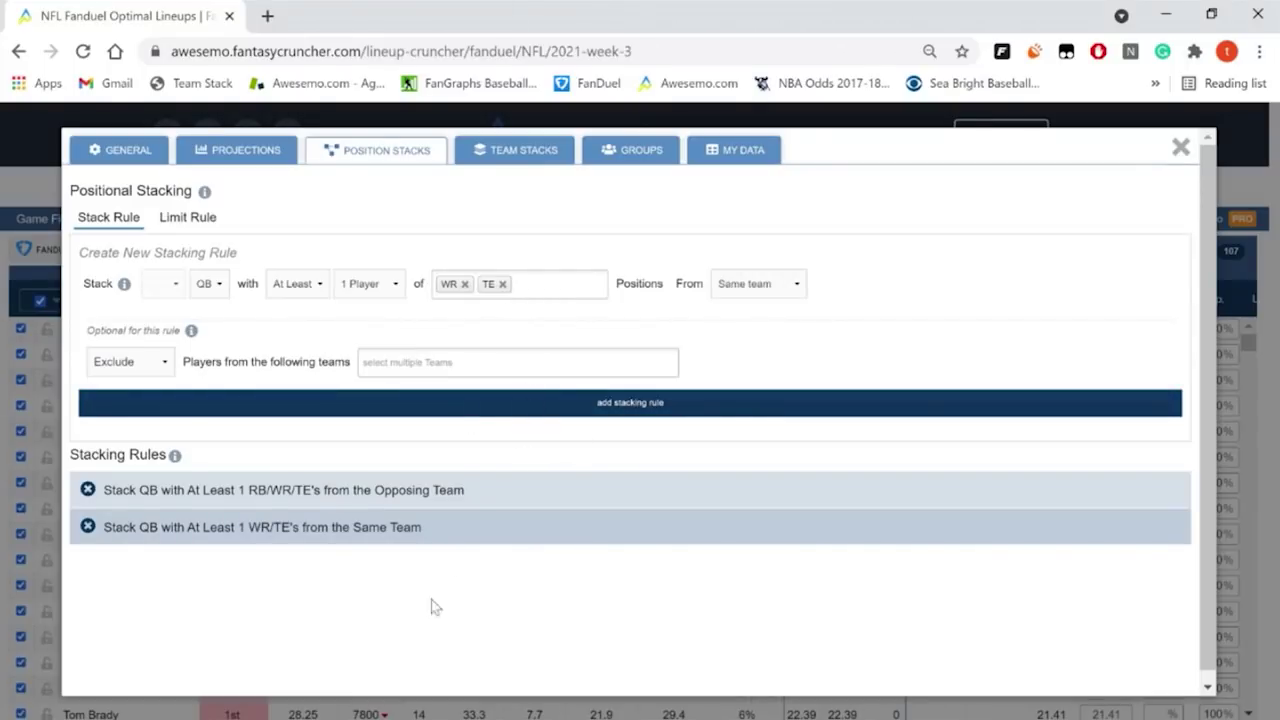
Step: Delete both stacking rules and load the saved general settings named NFL
click(88, 489)
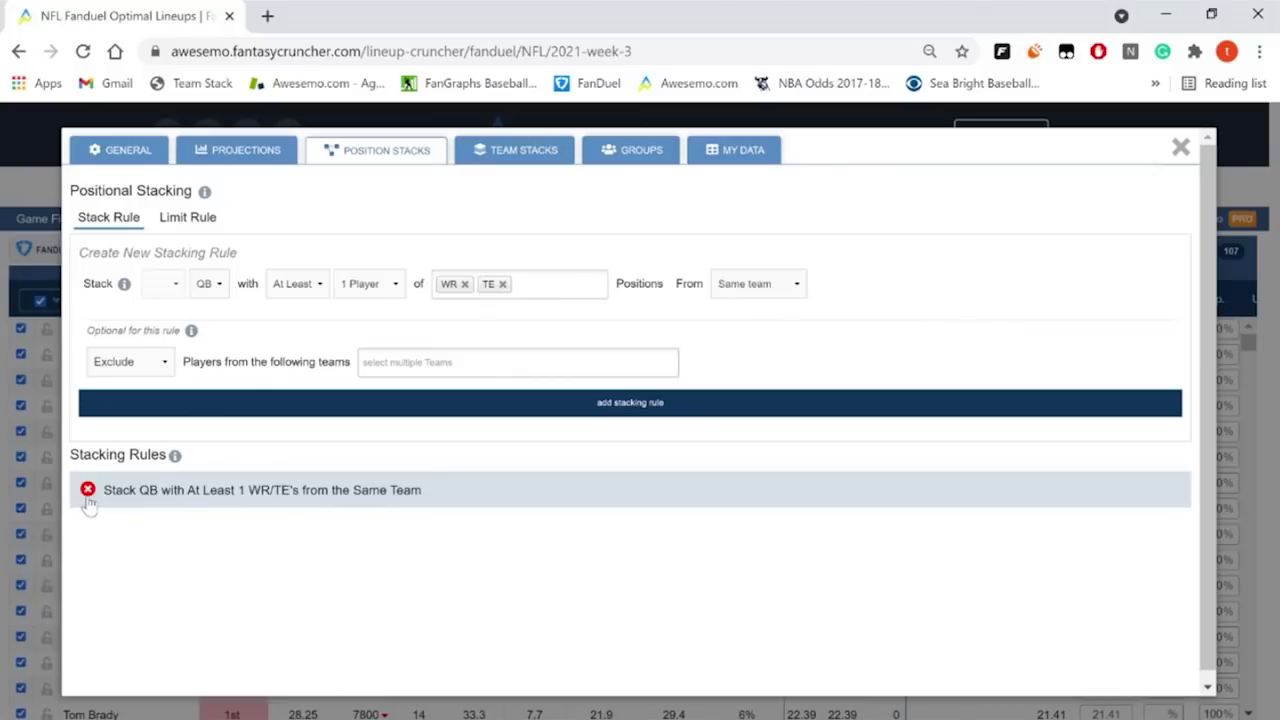
click(88, 489)
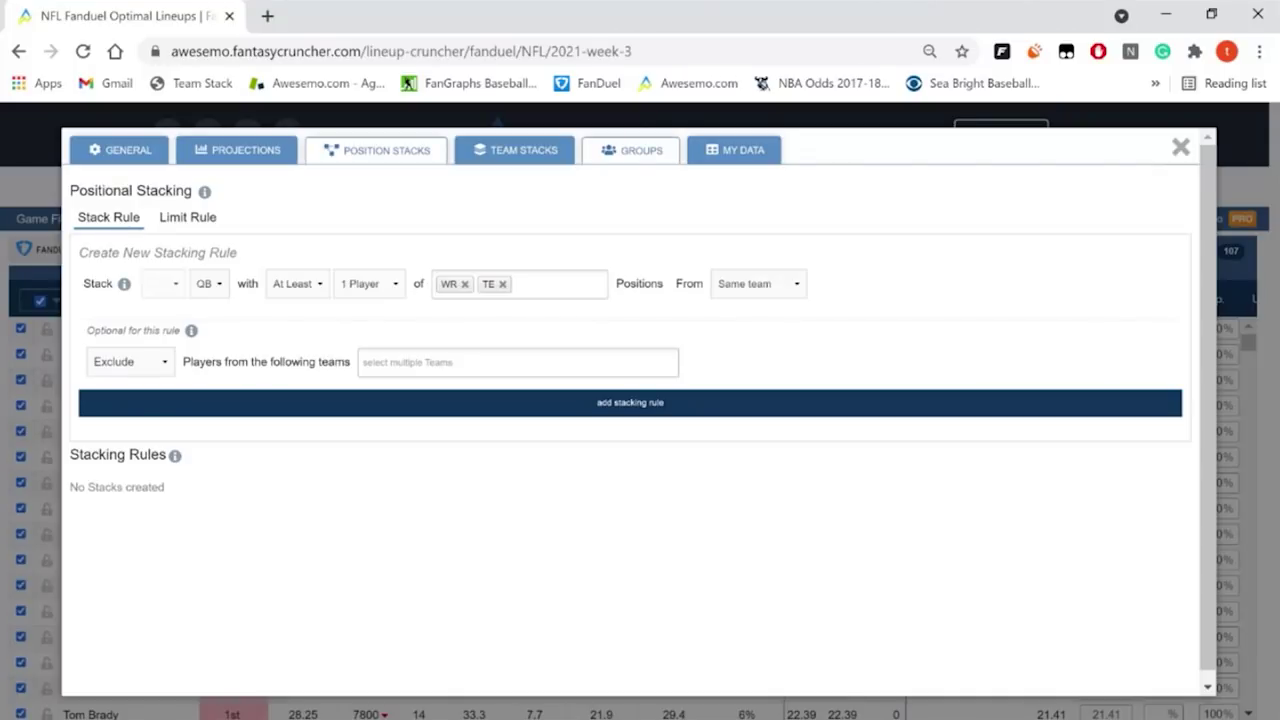
click(126, 150)
click(300, 188)
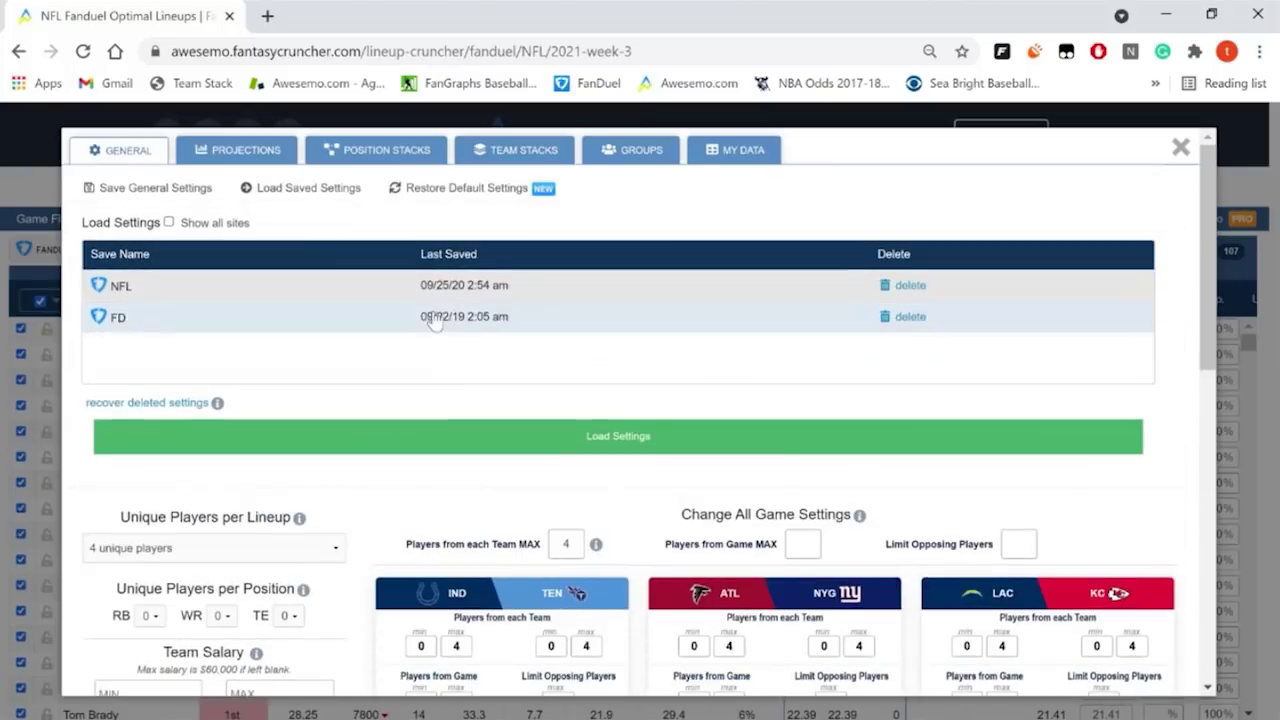
click(443, 286)
click(617, 436)
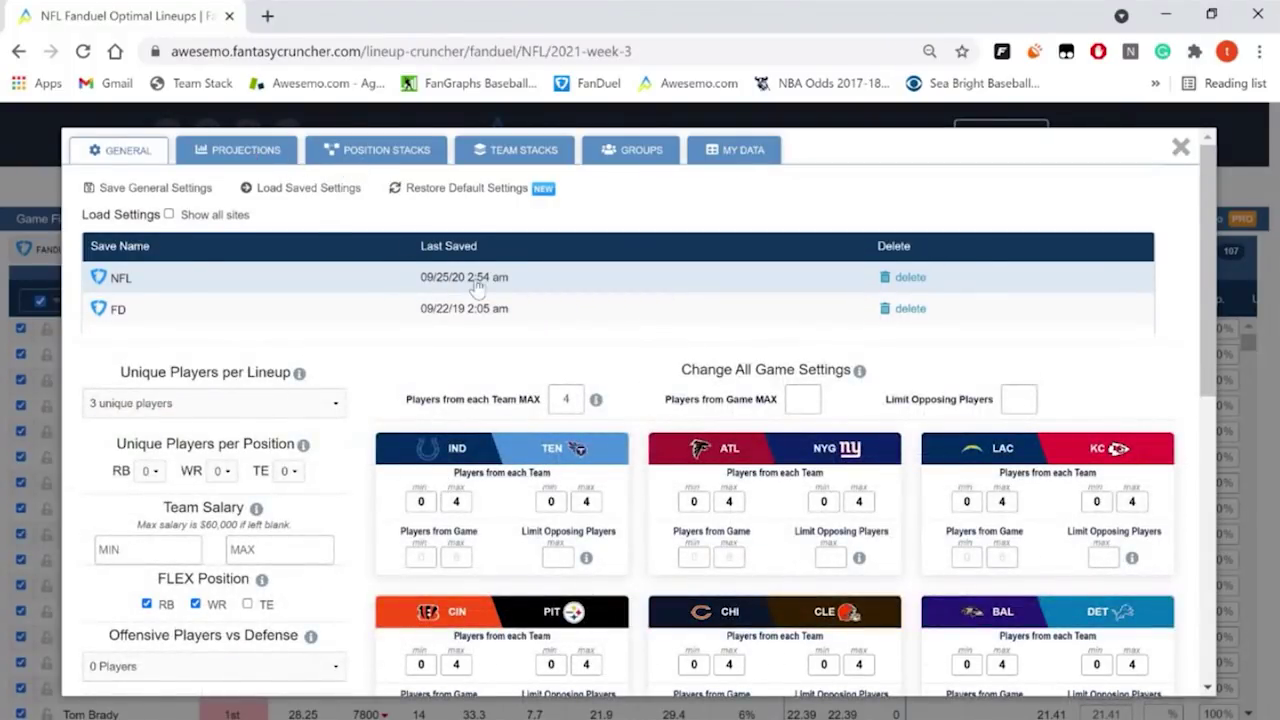
Step: Review the position stacking rules loaded from the saved settings and open the form for a new limit rule
click(381, 158)
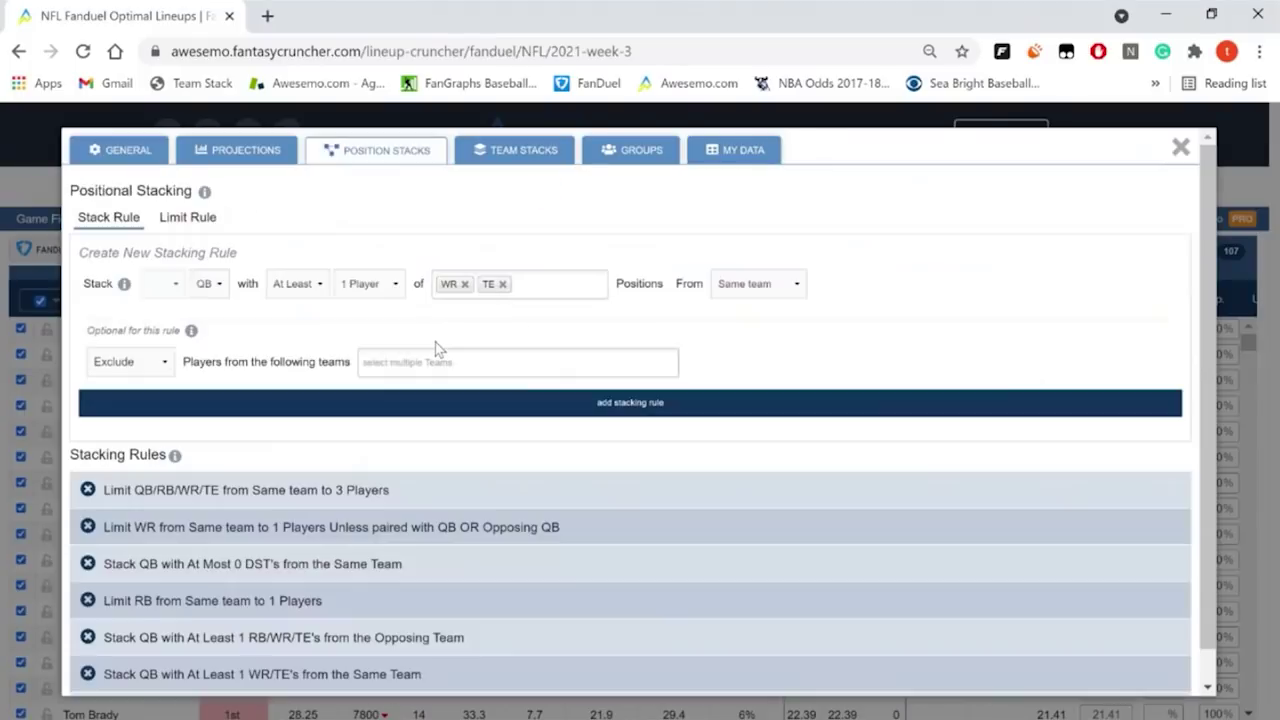
scroll(811, 365, down, 1)
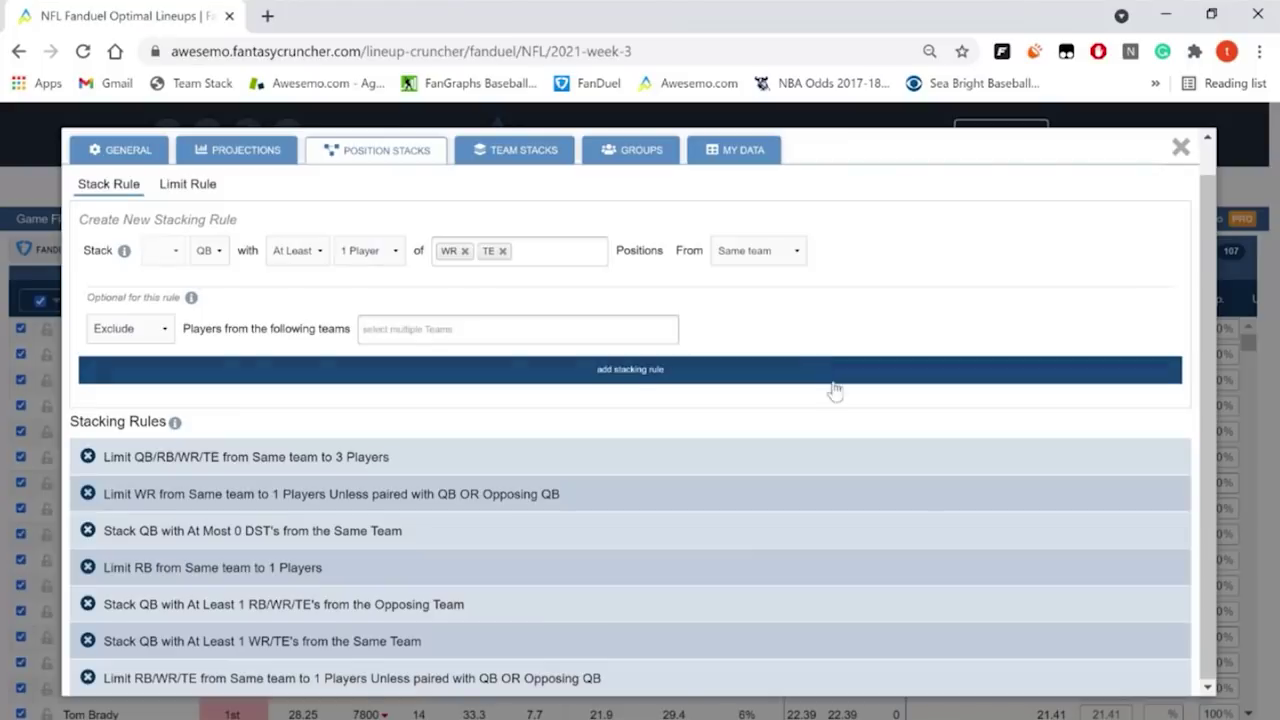
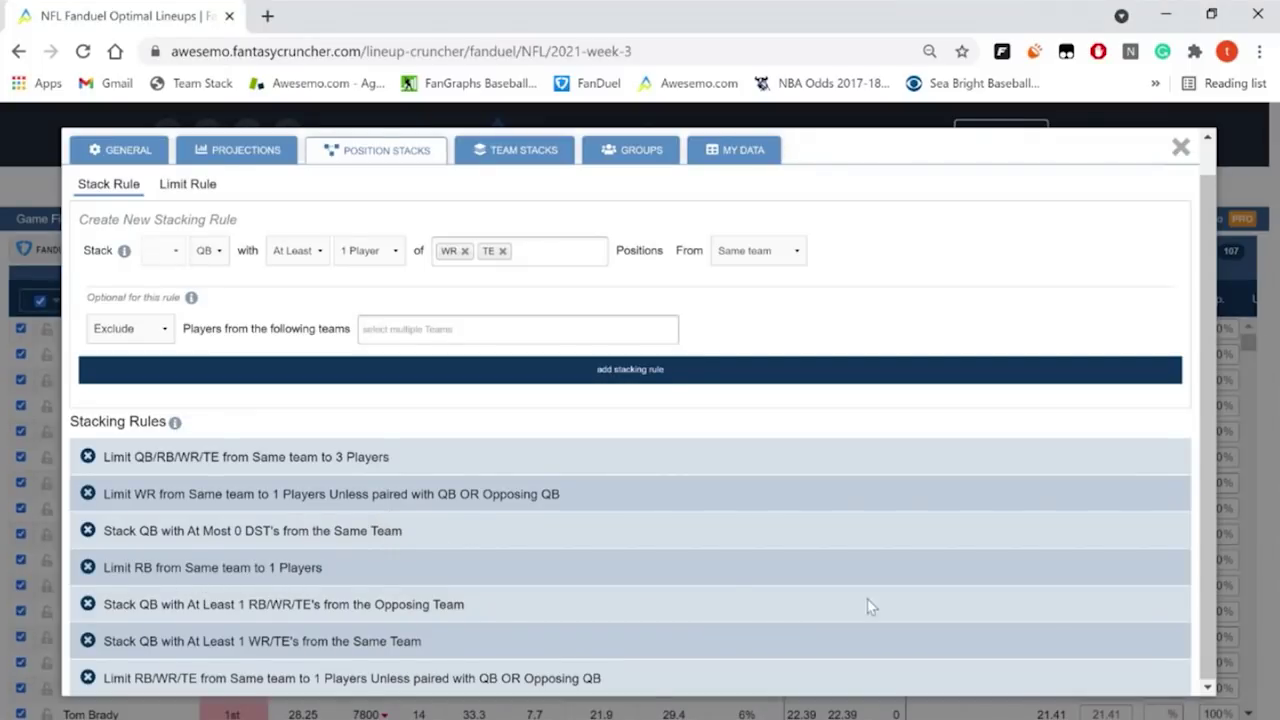
click(190, 188)
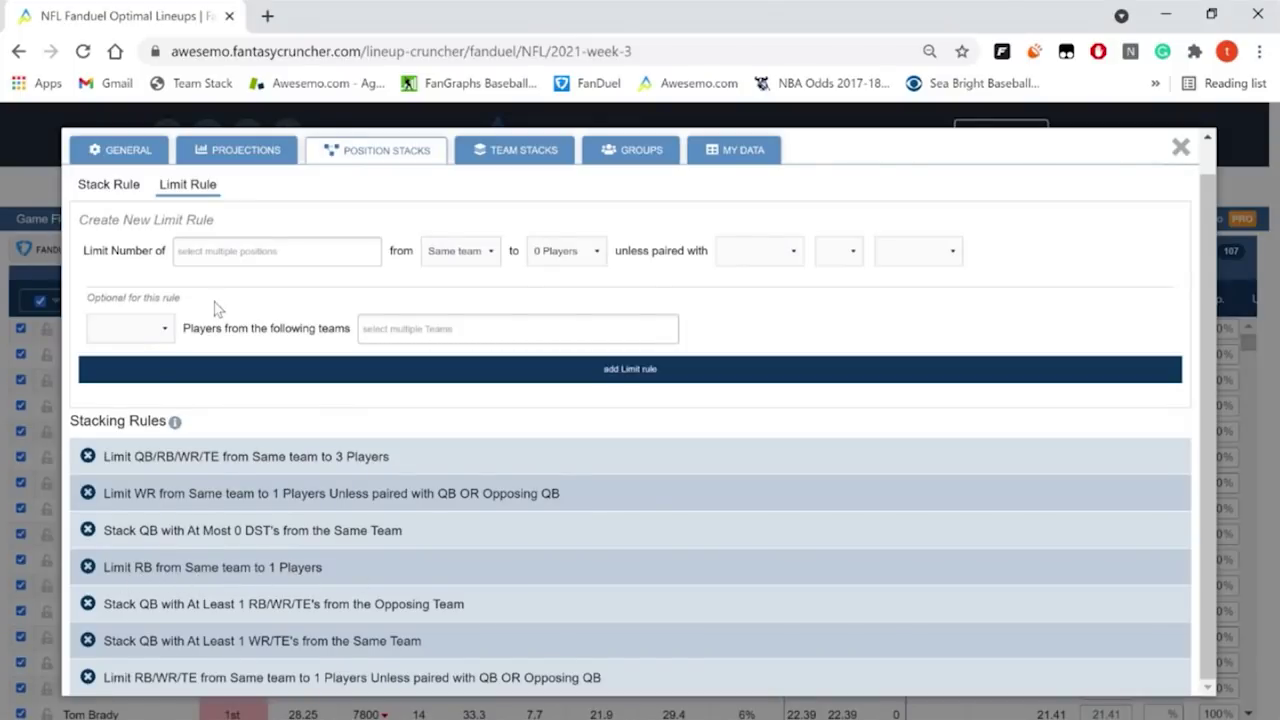
Step: Fill in a limit rule for WR from the same game to 3 players unless paired with QB or Opposing QB
click(231, 253)
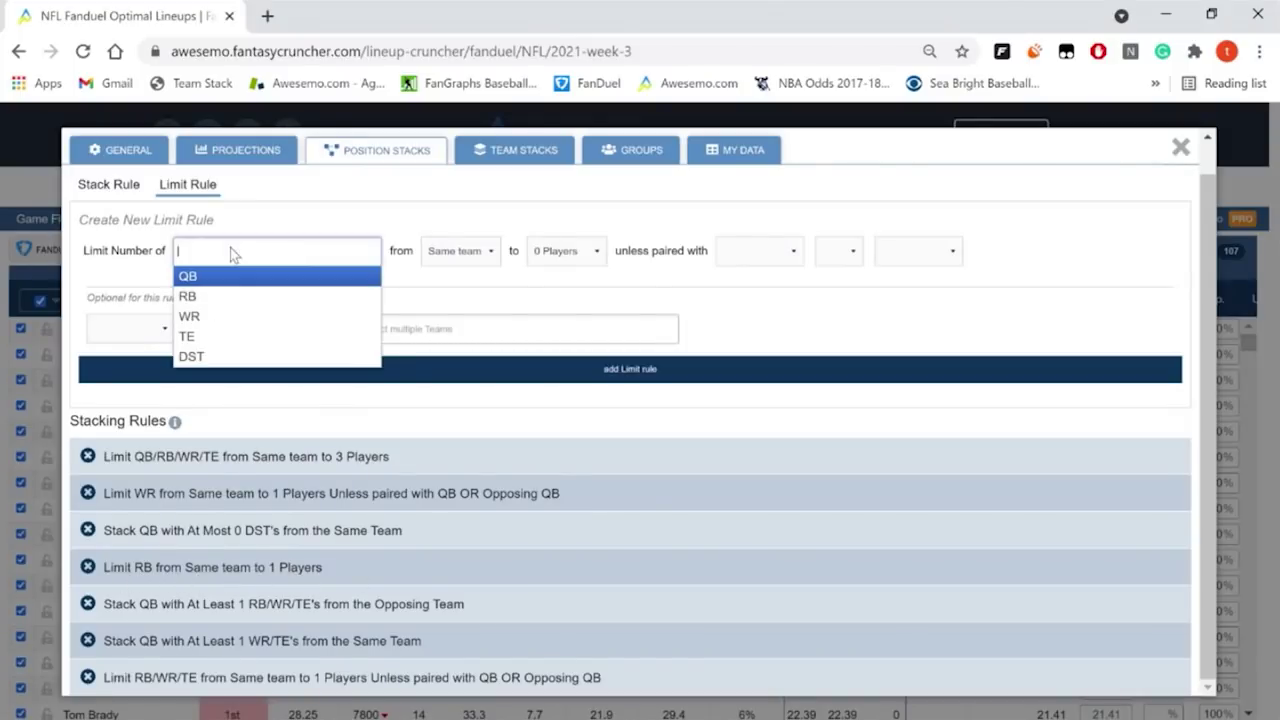
click(240, 318)
click(472, 258)
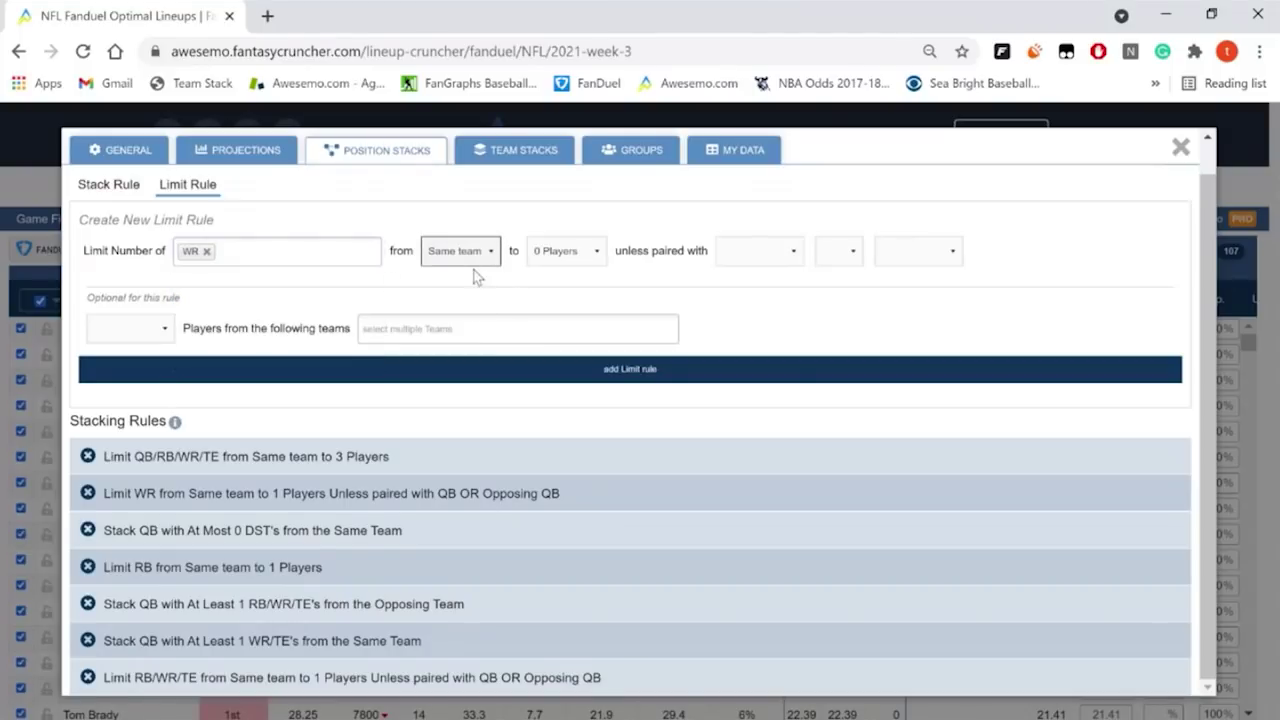
click(588, 260)
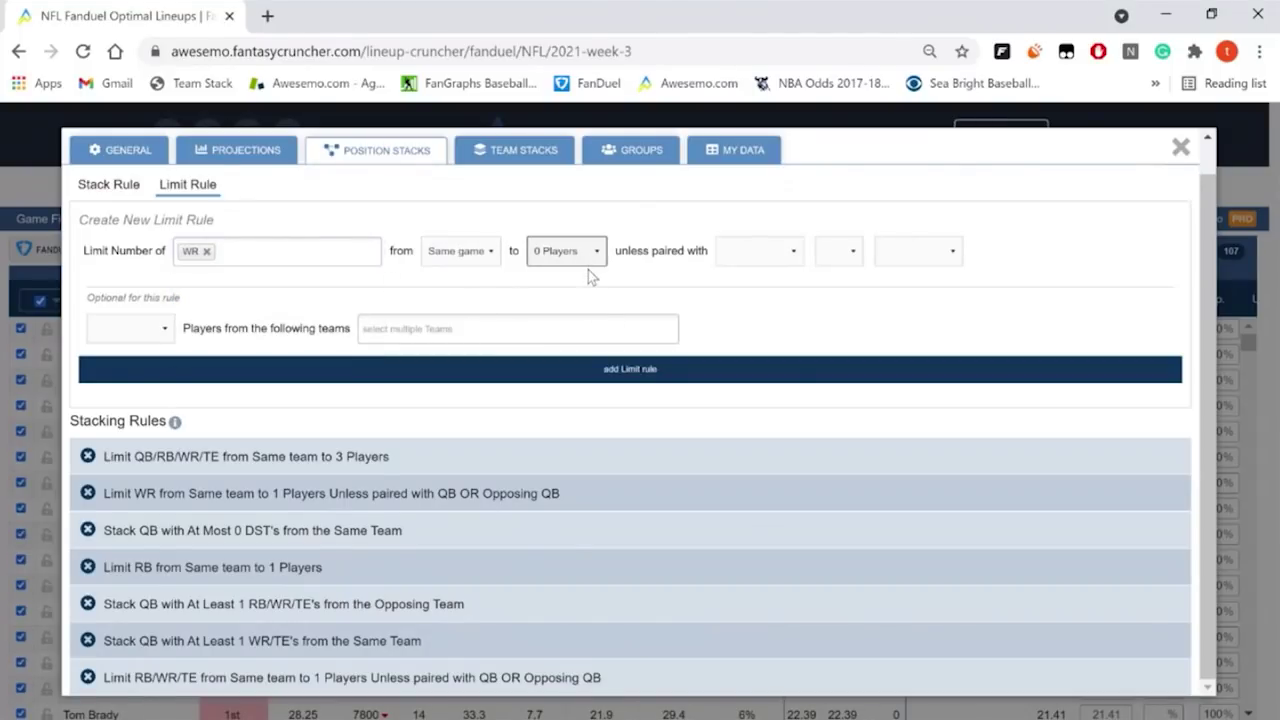
click(596, 325)
click(759, 252)
click(763, 270)
click(843, 256)
click(848, 276)
click(922, 256)
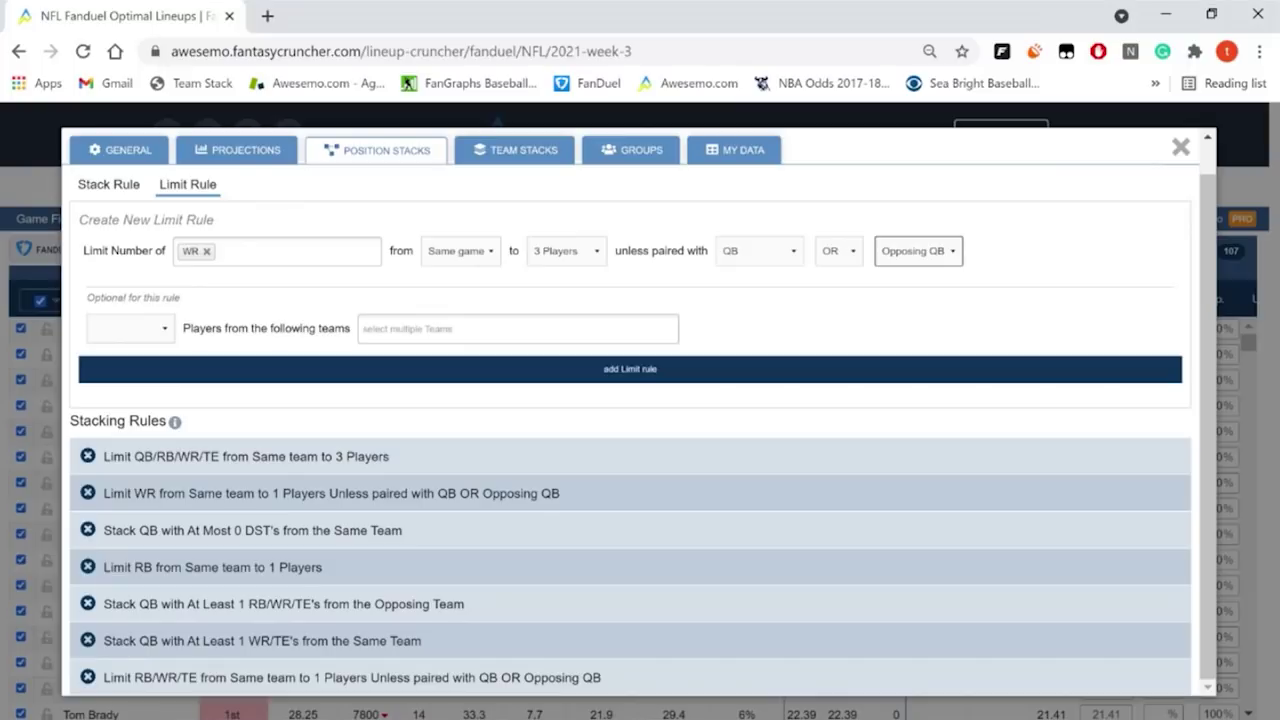
click(277, 252)
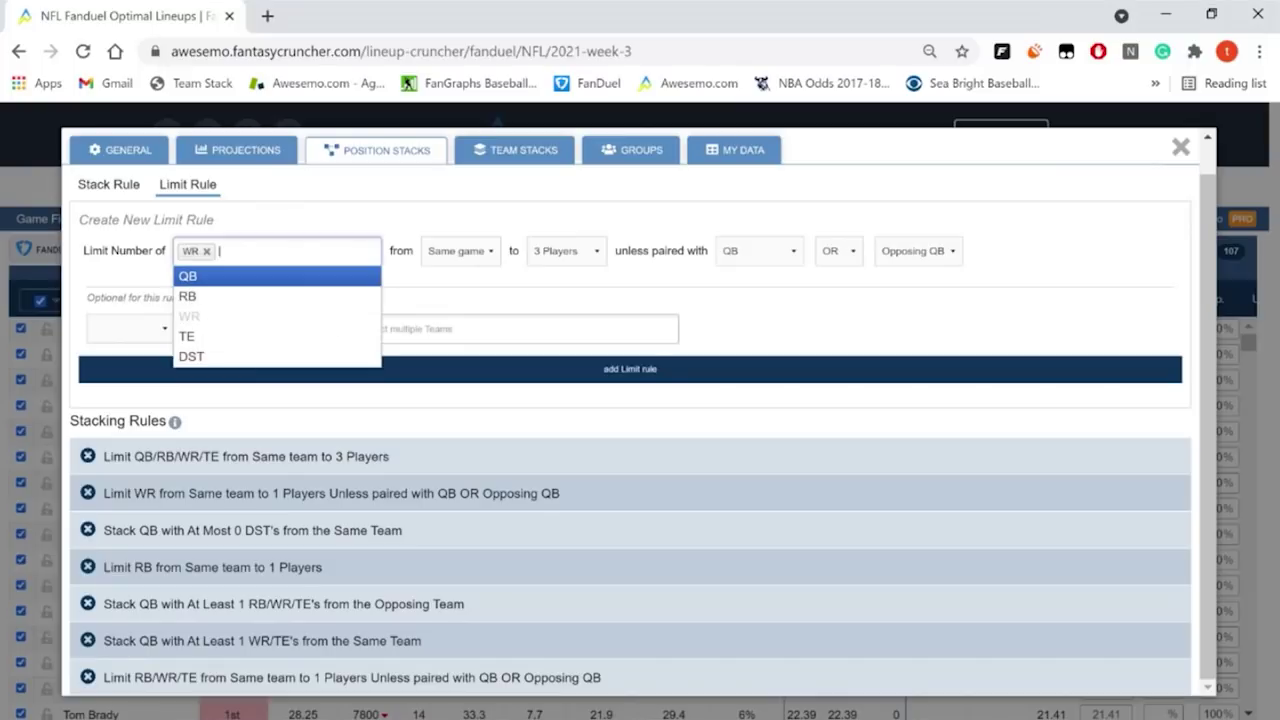
click(447, 262)
click(540, 258)
click(730, 254)
click(835, 254)
click(925, 262)
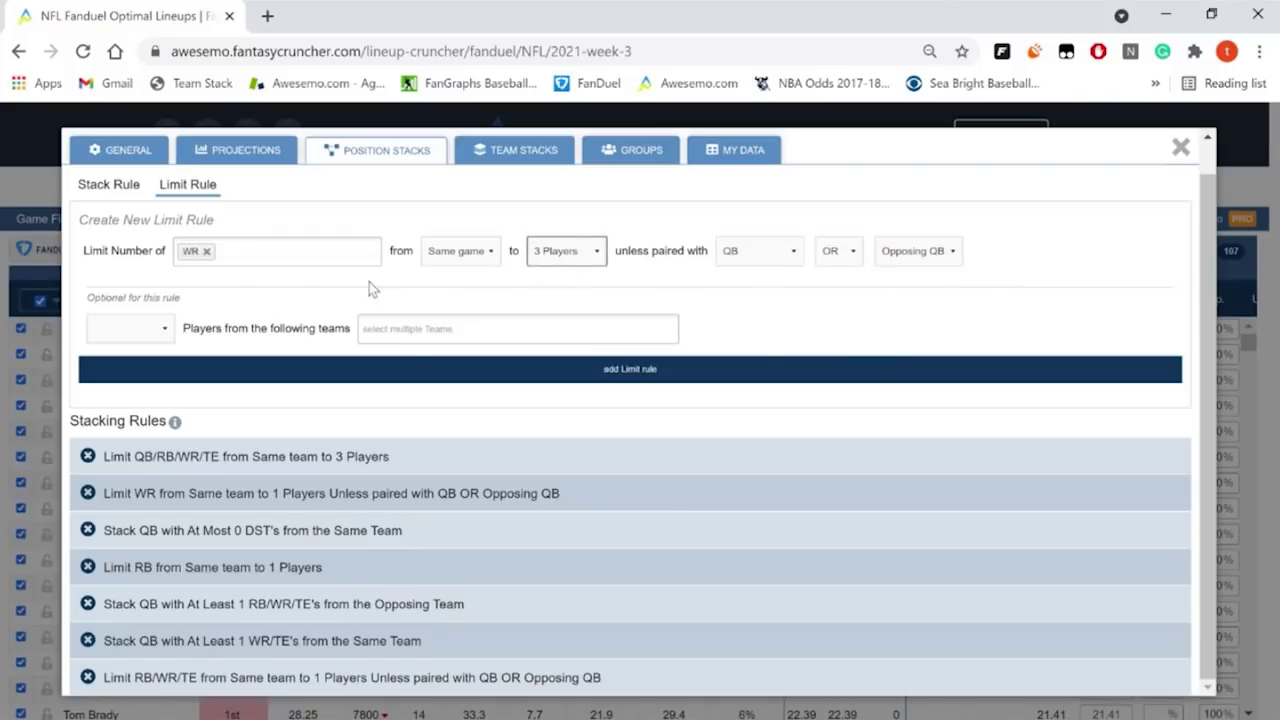
Step: Replace WR with TE in the limit rule and limit it to 1 player from the same game
click(207, 251)
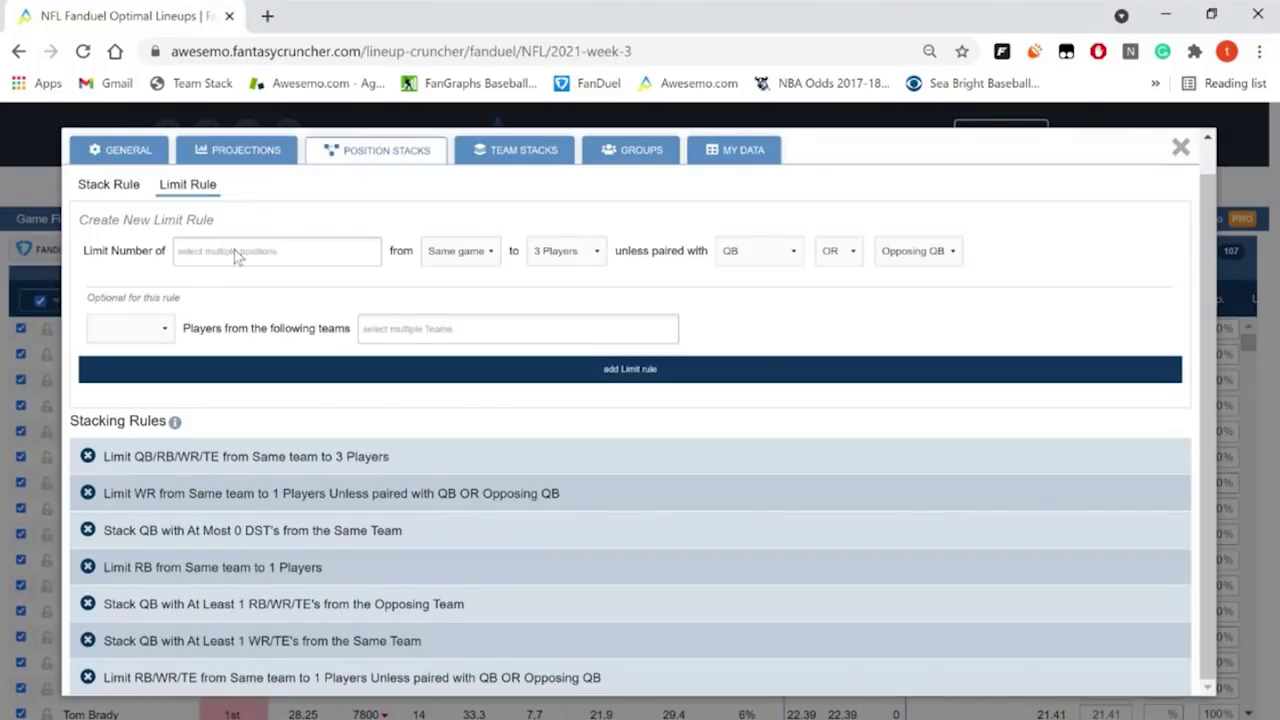
click(237, 256)
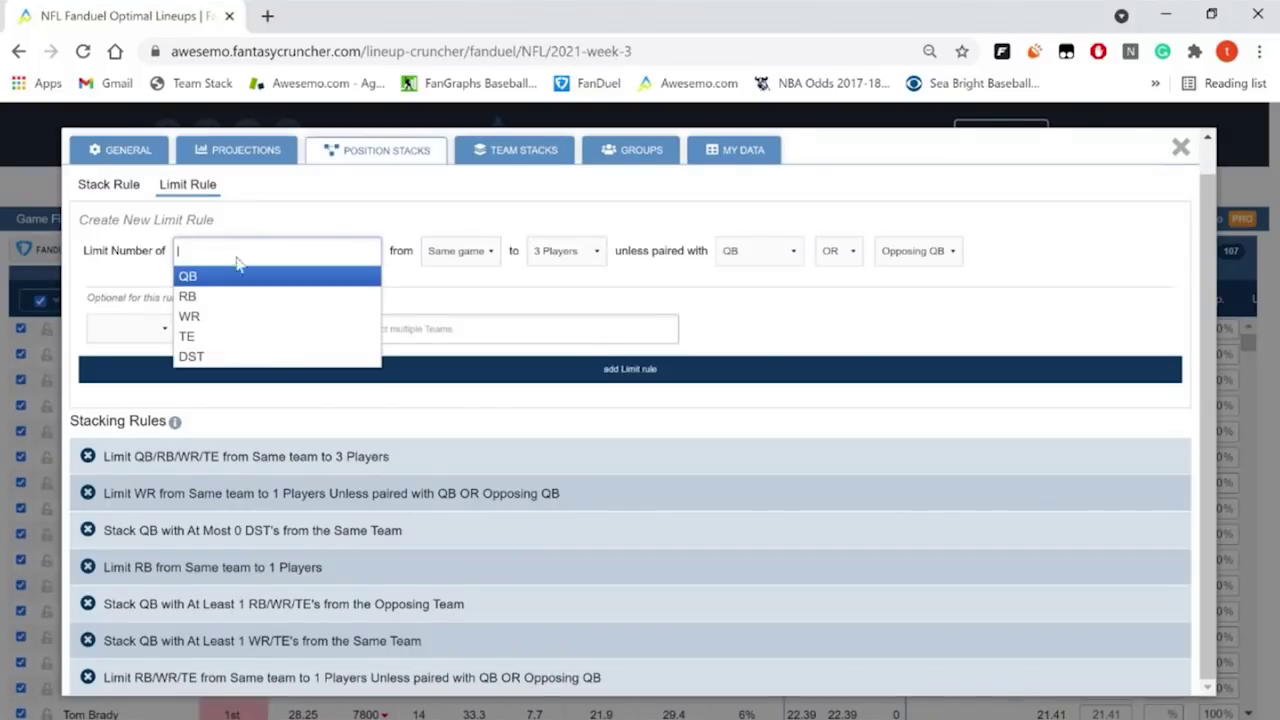
click(262, 338)
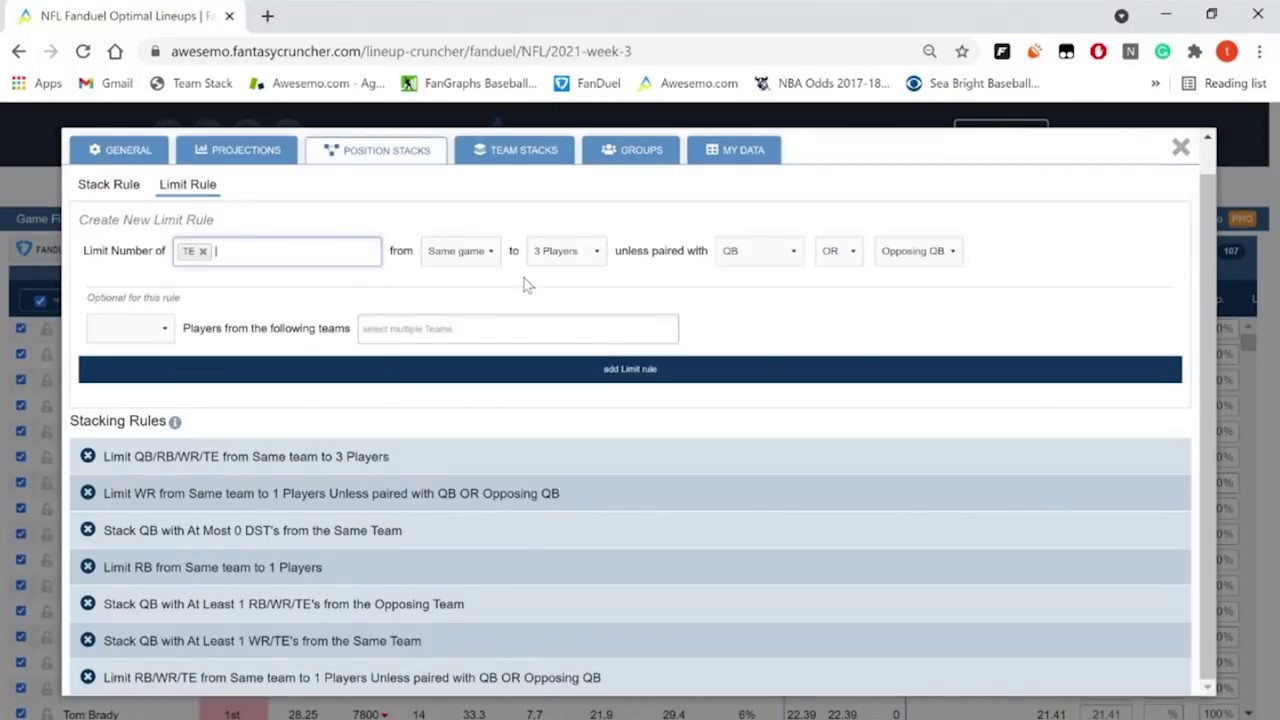
click(458, 262)
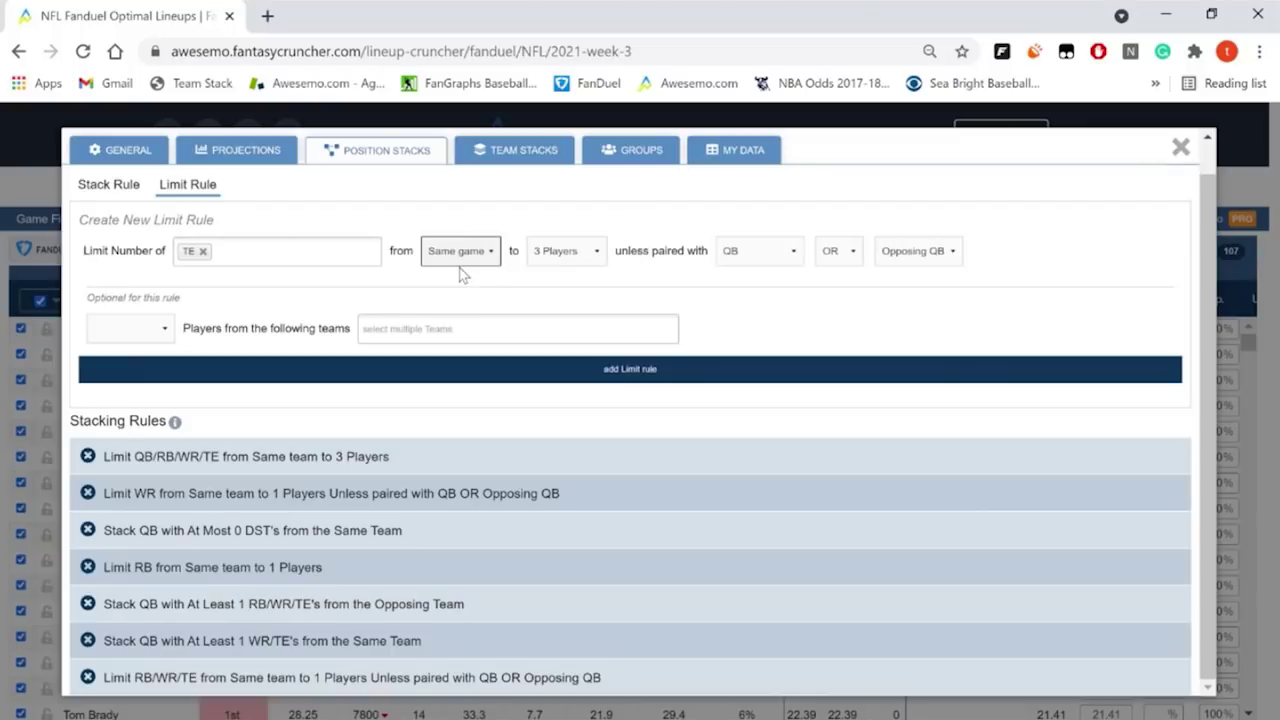
click(581, 264)
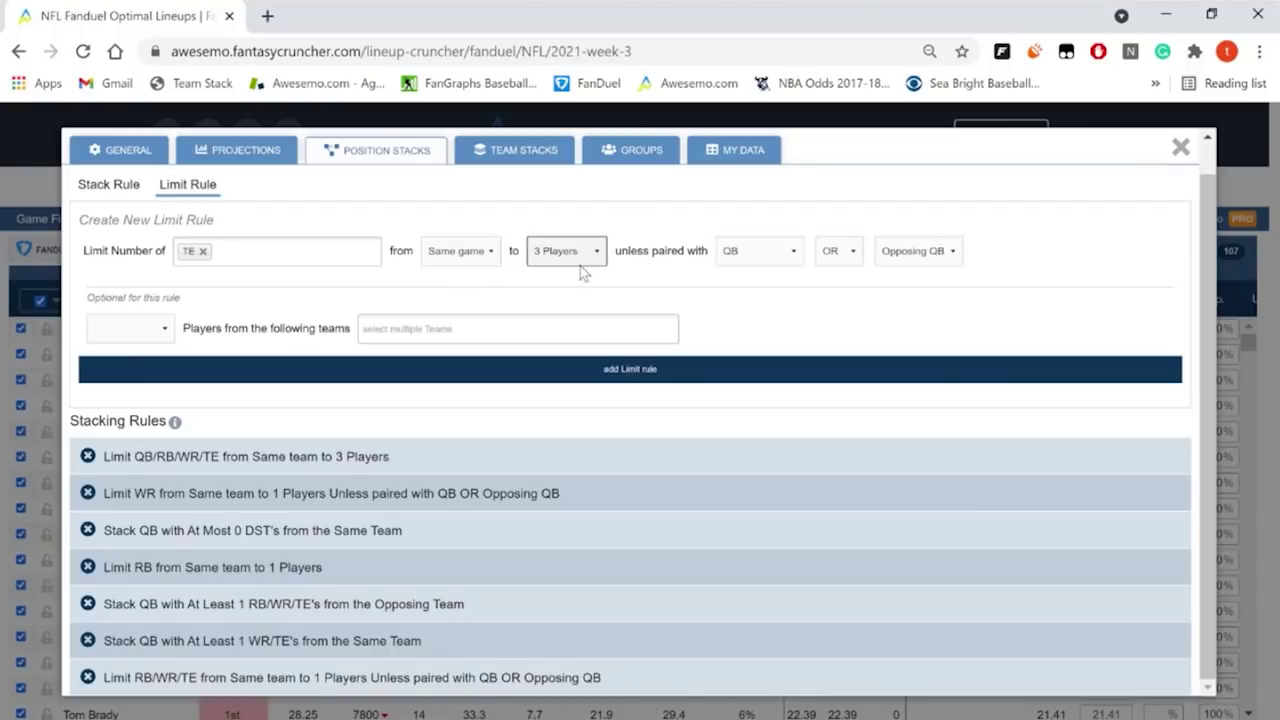
key(Up)
key(Up)
Step: Set the limit rule's pairing exception to Opposing RB and blank the connector and second pairing condition
click(737, 258)
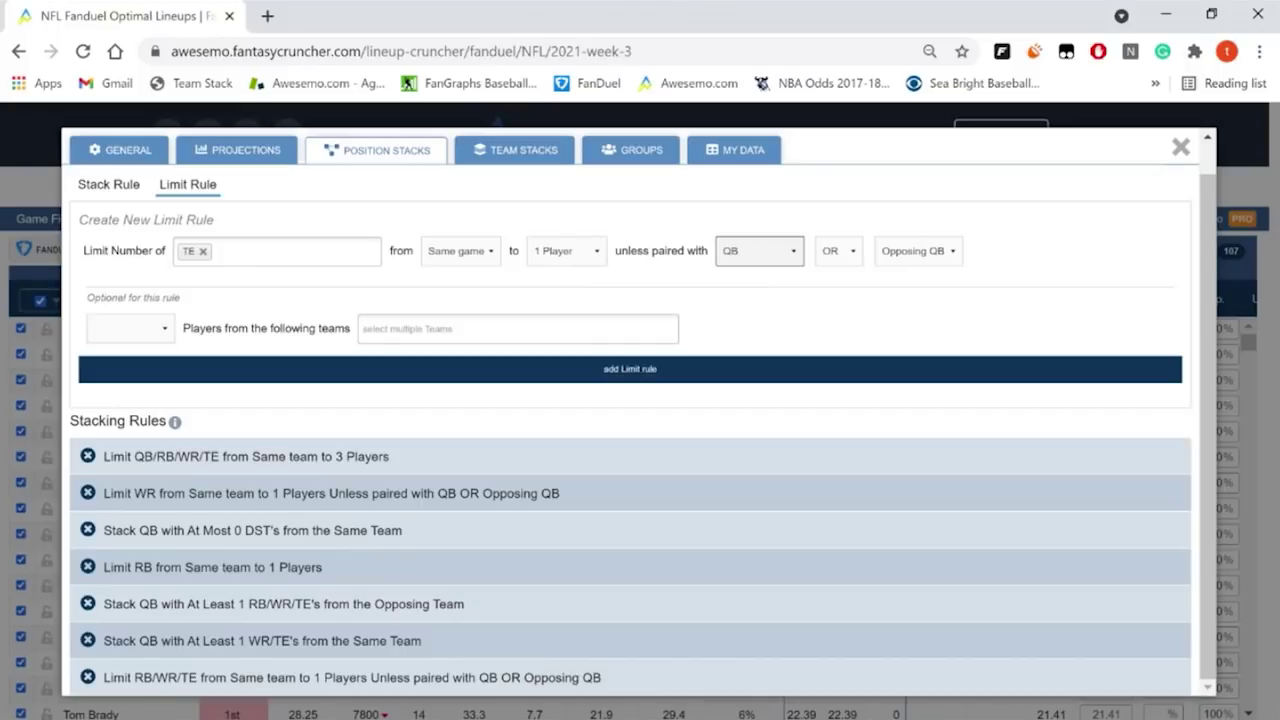
click(784, 364)
click(839, 262)
click(843, 277)
click(931, 243)
click(926, 274)
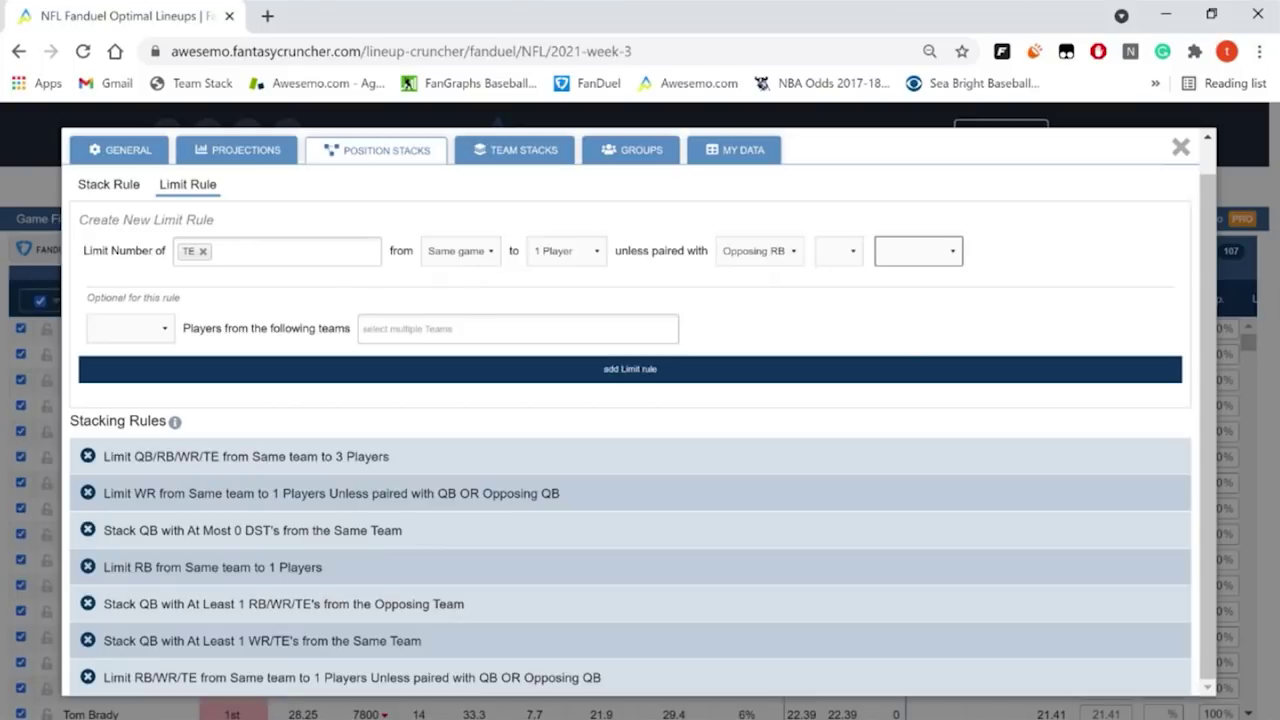
Step: Clear the TE position and pairing exception from the unsaved limit rule and return to the stacking rule form
click(202, 251)
click(752, 260)
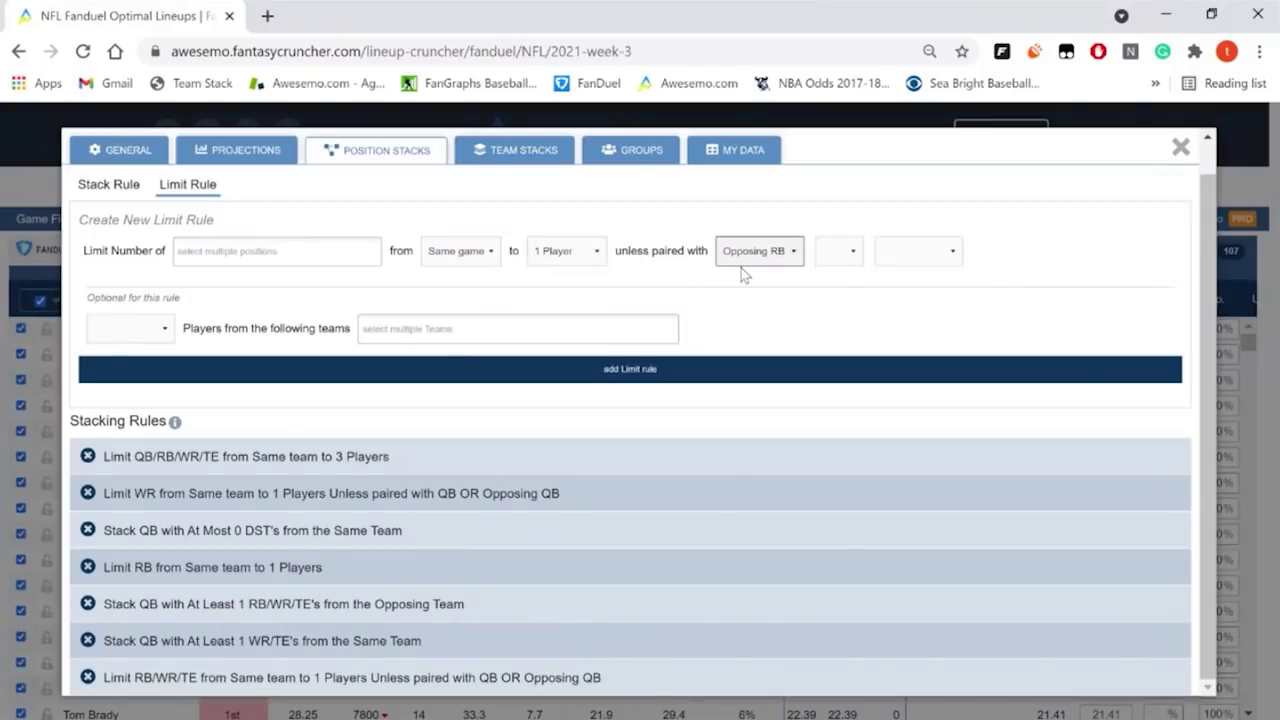
click(745, 294)
click(110, 190)
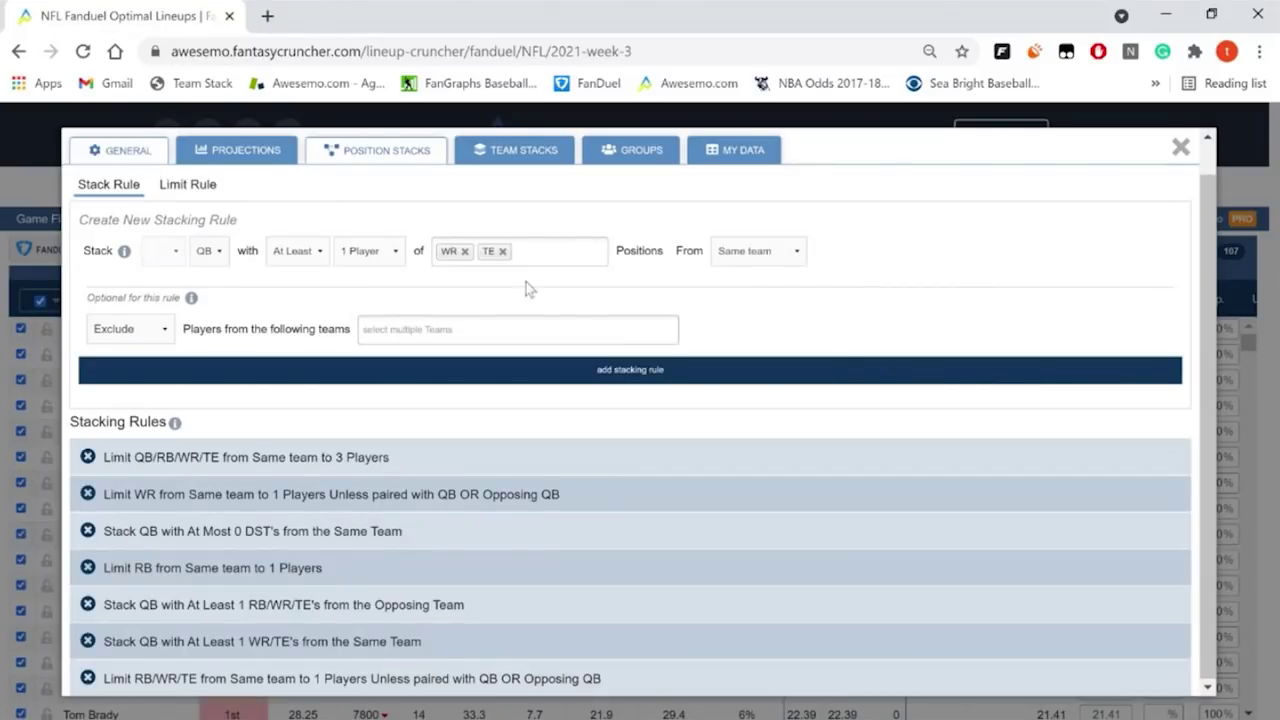
Step: Review the general settings, including lineup uniqueness, flex positions, exposure, randomness and per-game player limits, and close the advanced options
click(120, 150)
scroll(313, 537, down, 3)
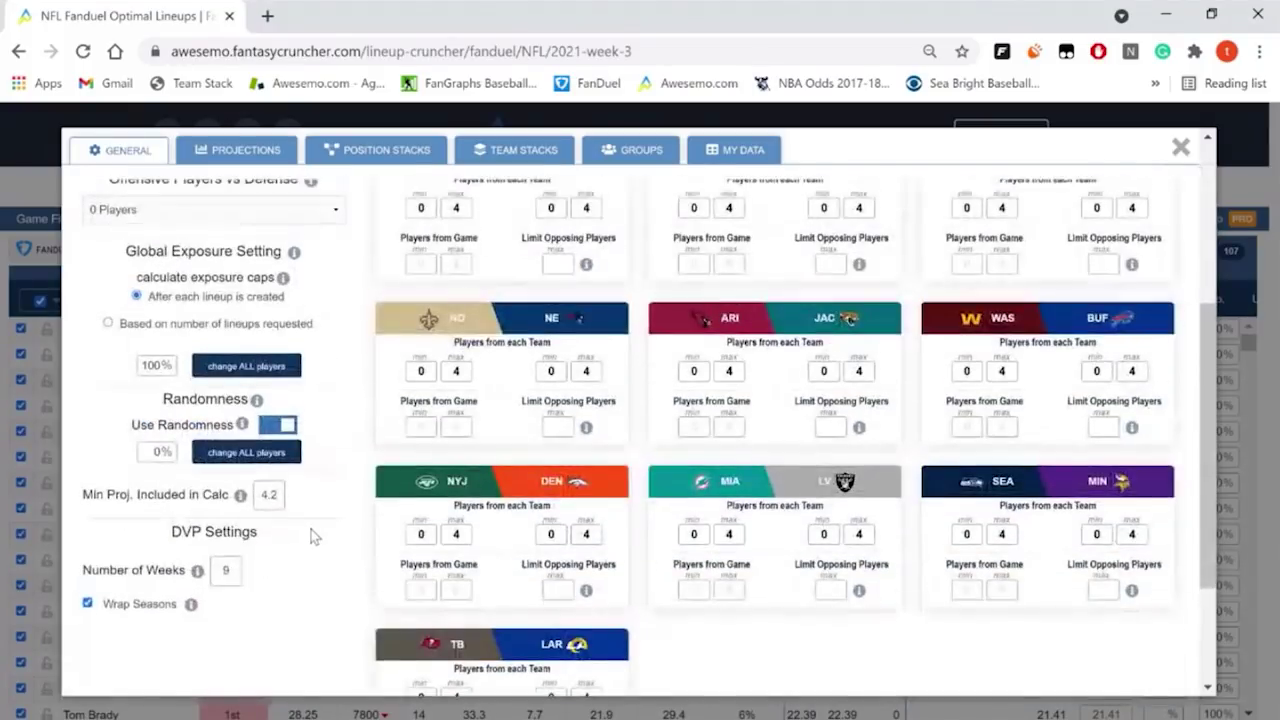
scroll(313, 537, up, 3)
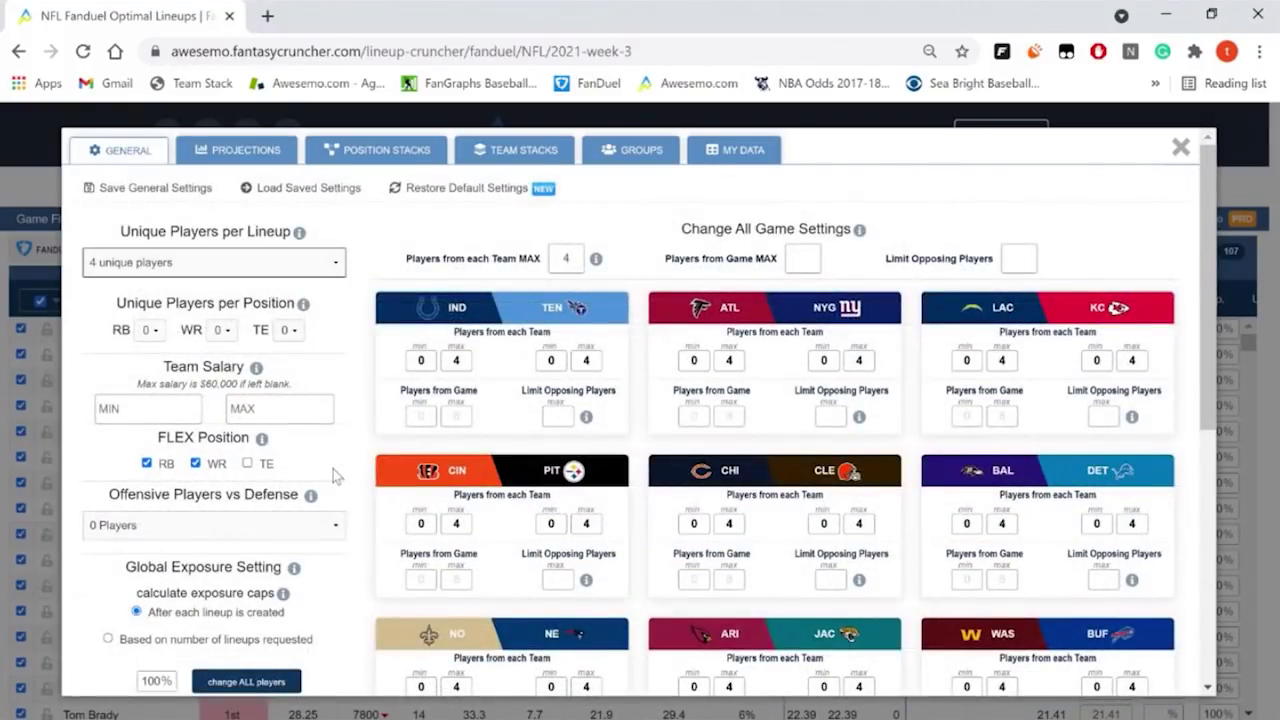
scroll(333, 469, down, 2)
scroll(343, 555, down, 1)
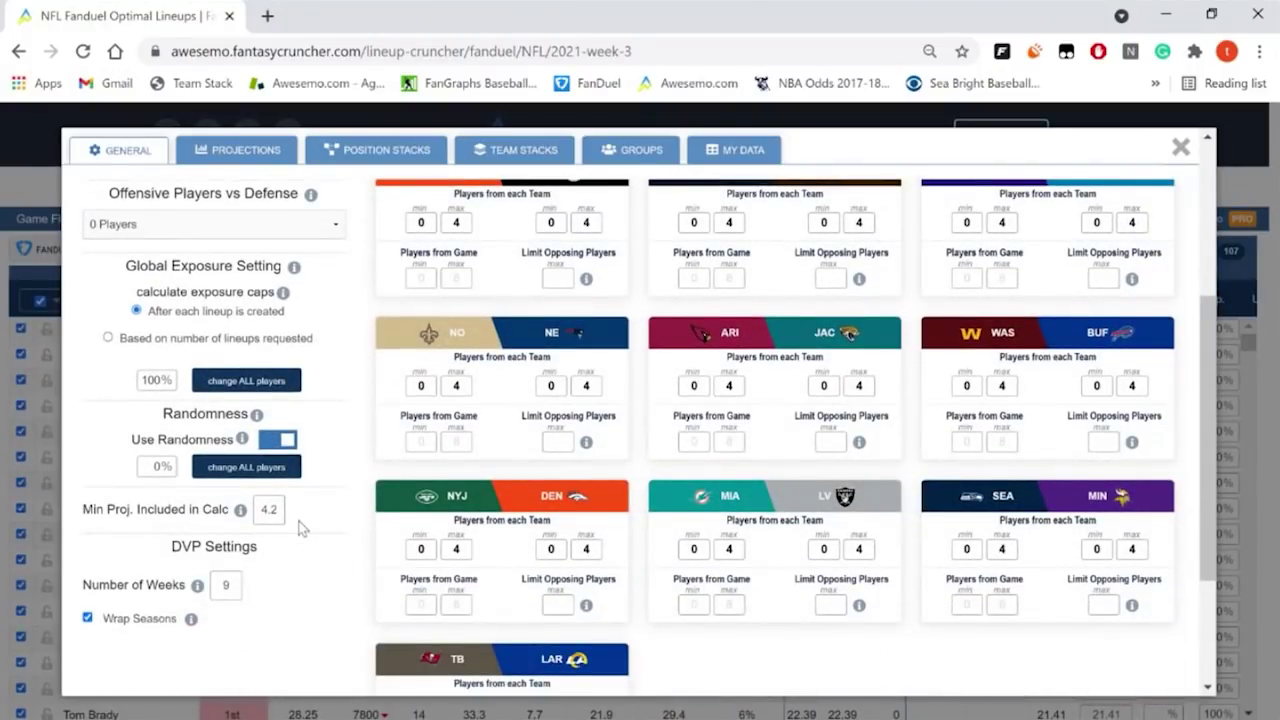
scroll(300, 525, up, 3)
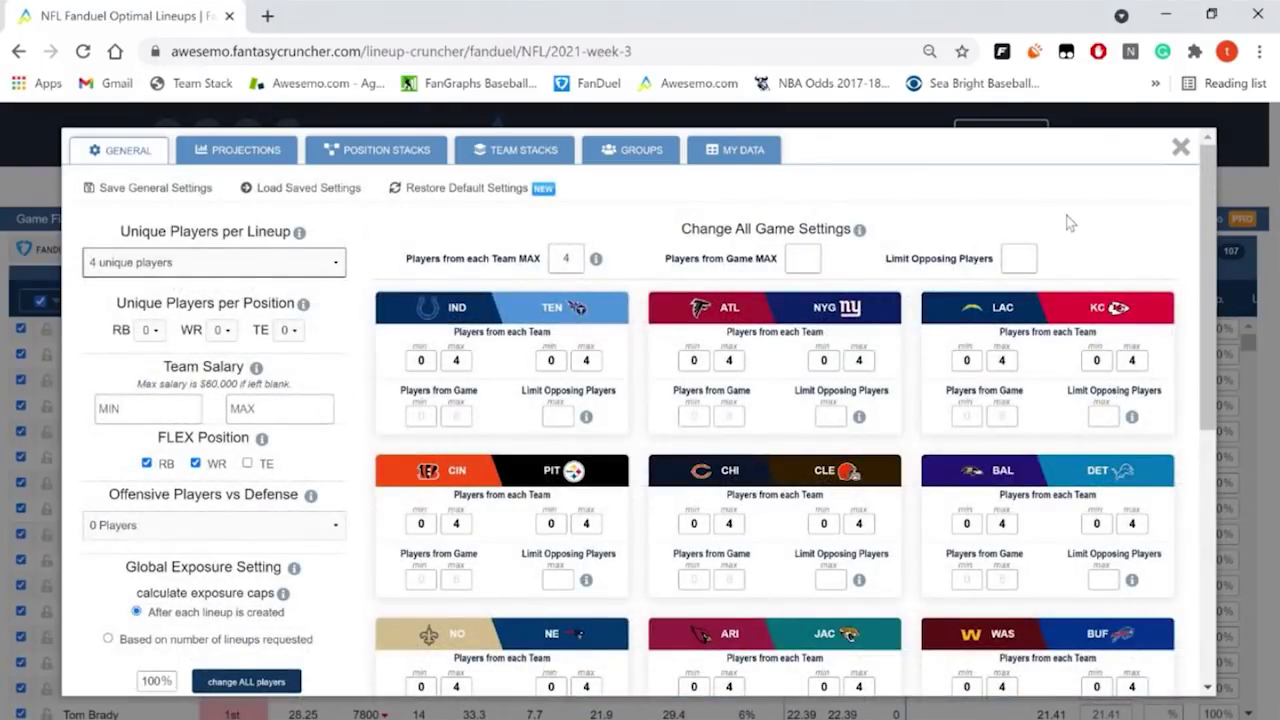
click(1181, 148)
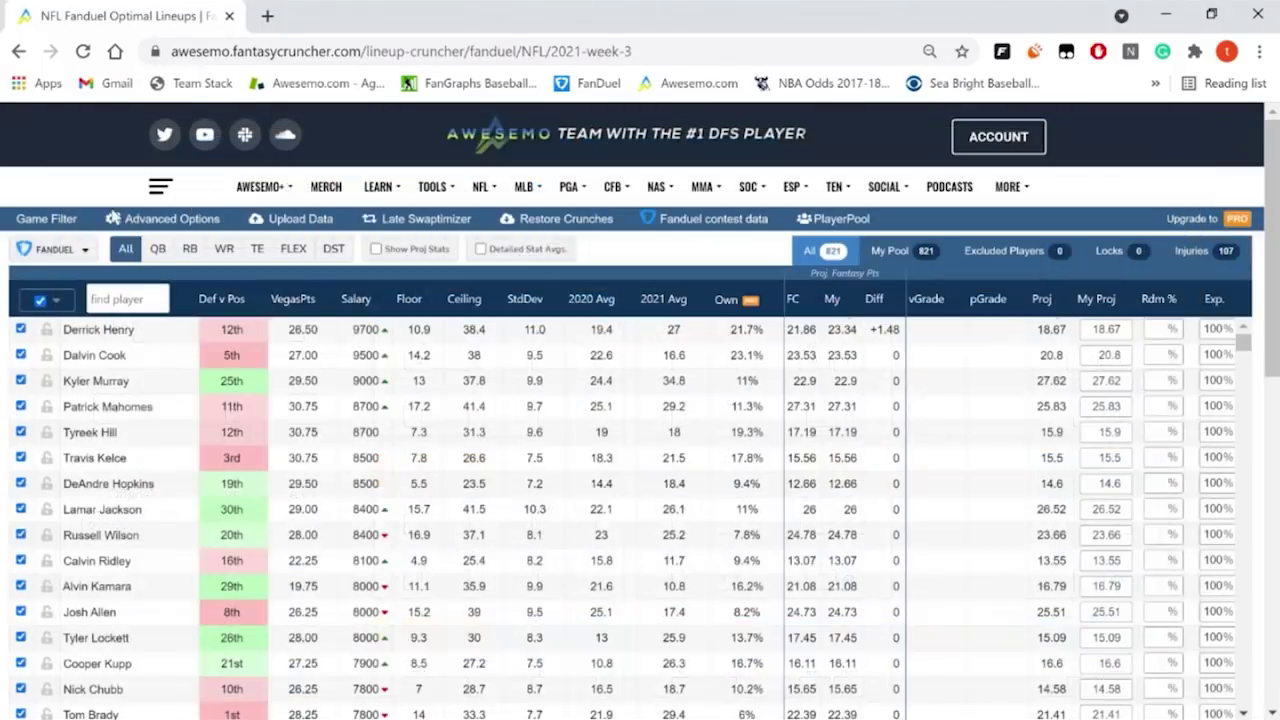
Step: Set the minimum projection included in the calculation to 1 in the general advanced options
click(137, 222)
scroll(305, 475, down, 10)
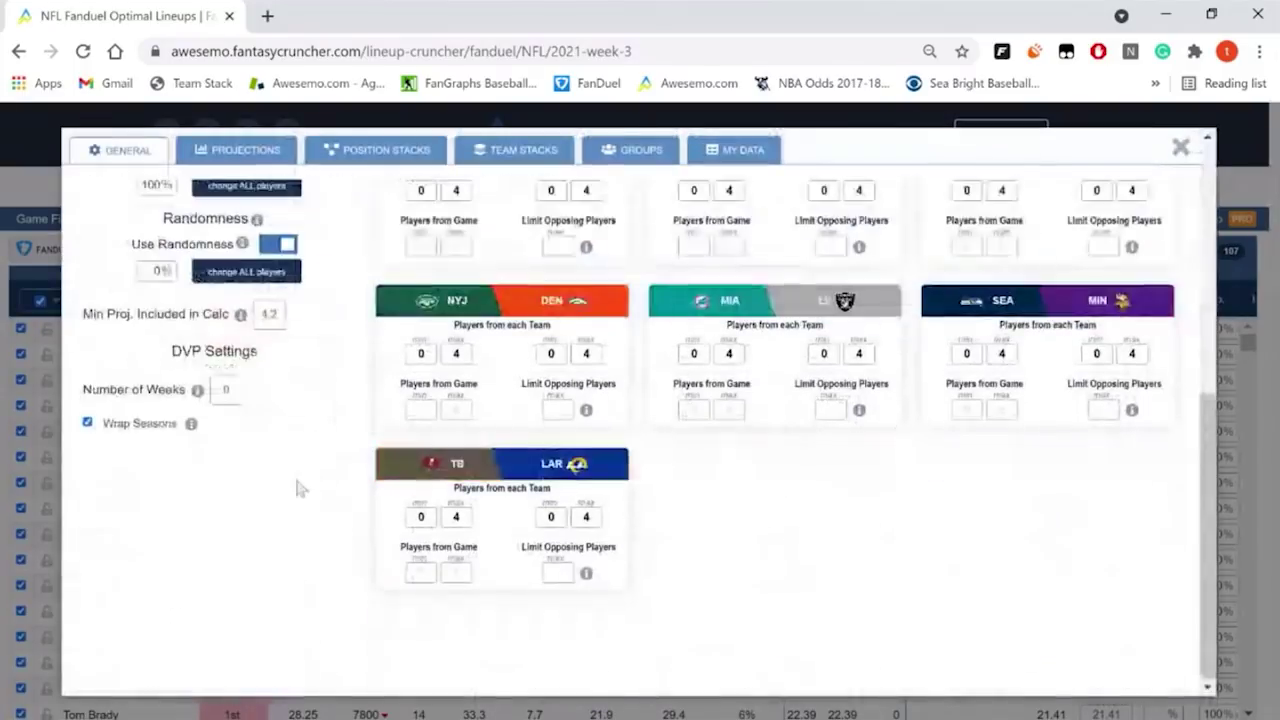
click(268, 316)
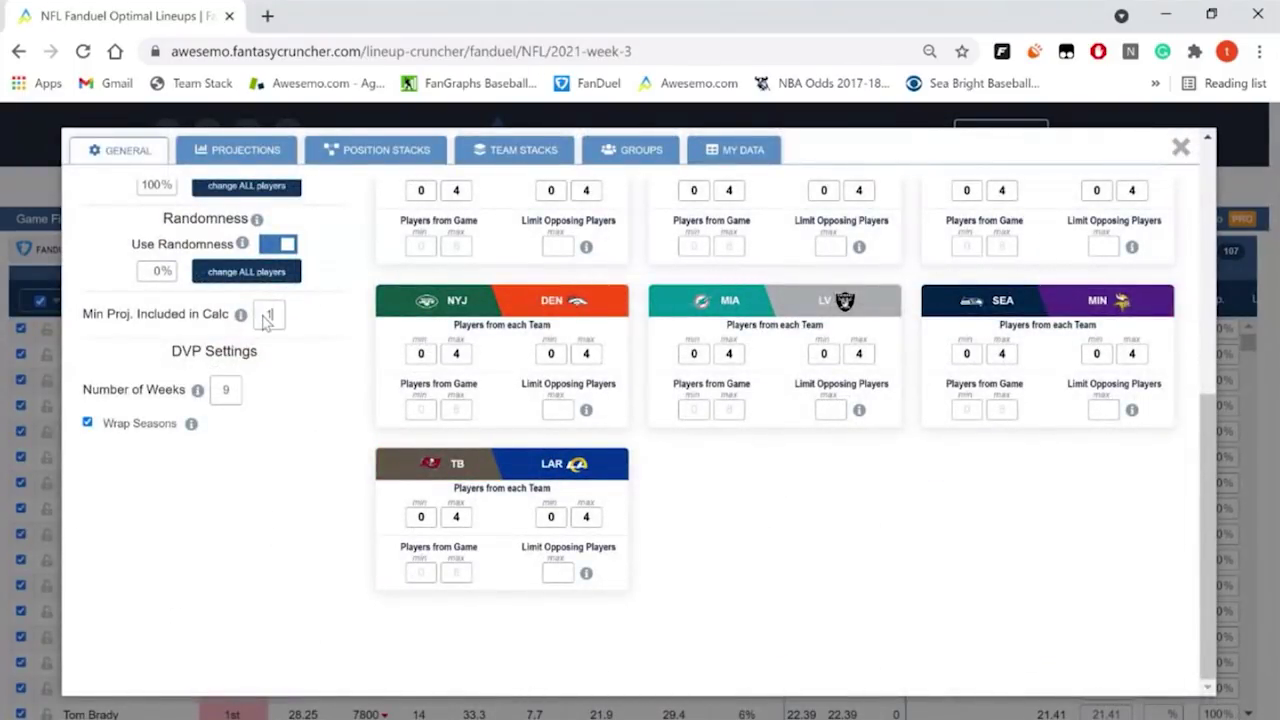
scroll(935, 464, up, 10)
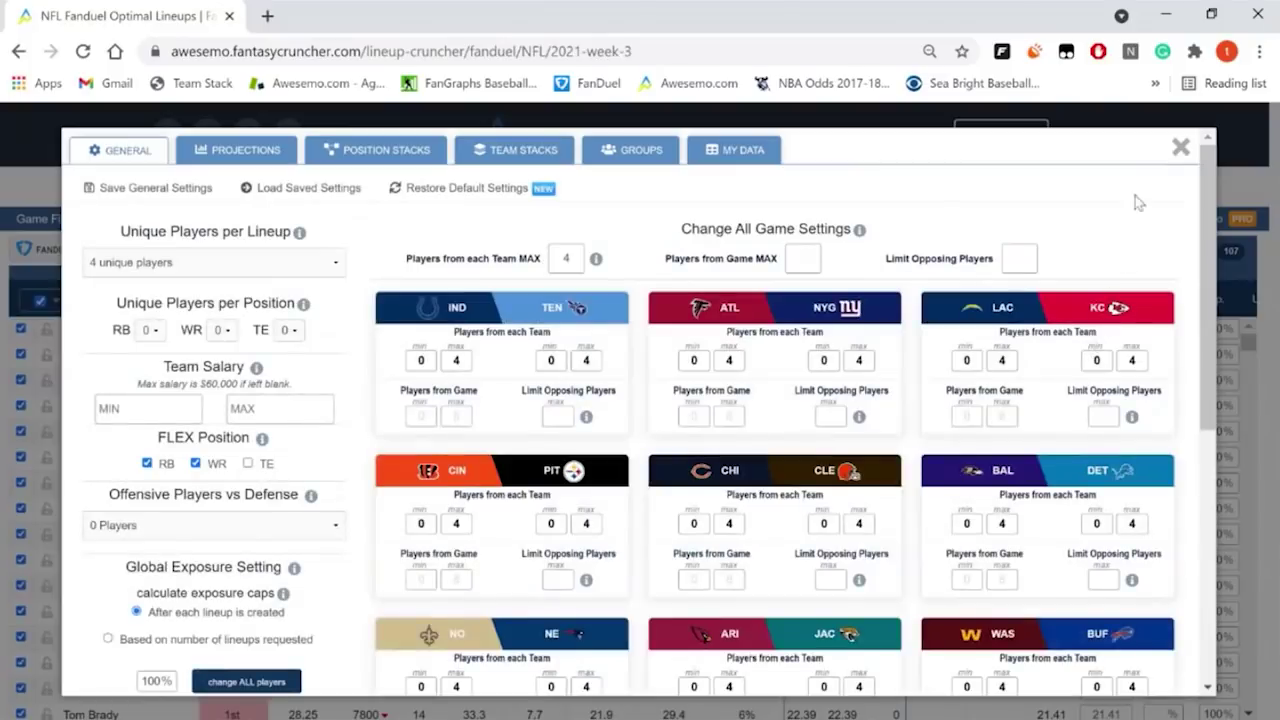
click(1180, 148)
Step: Set the number of additional teams for Crunch_3 to 1
scroll(1135, 595, down, 15)
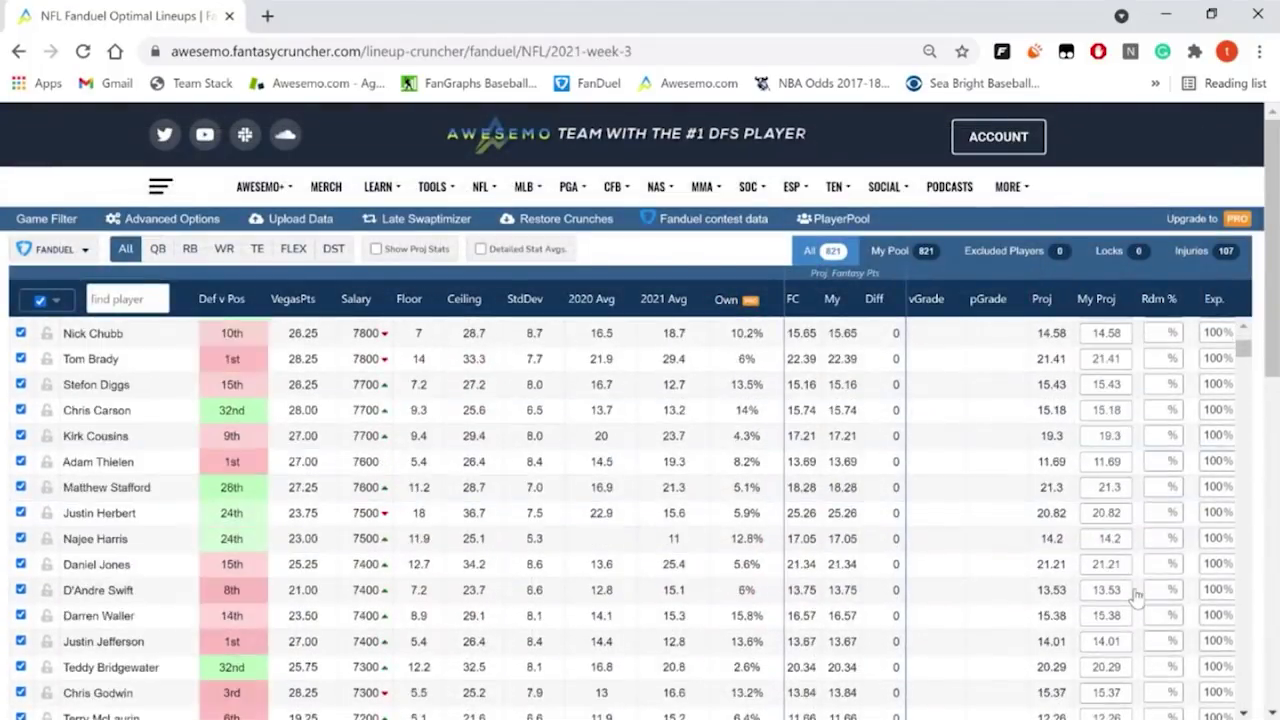
scroll(443, 485, down, 10)
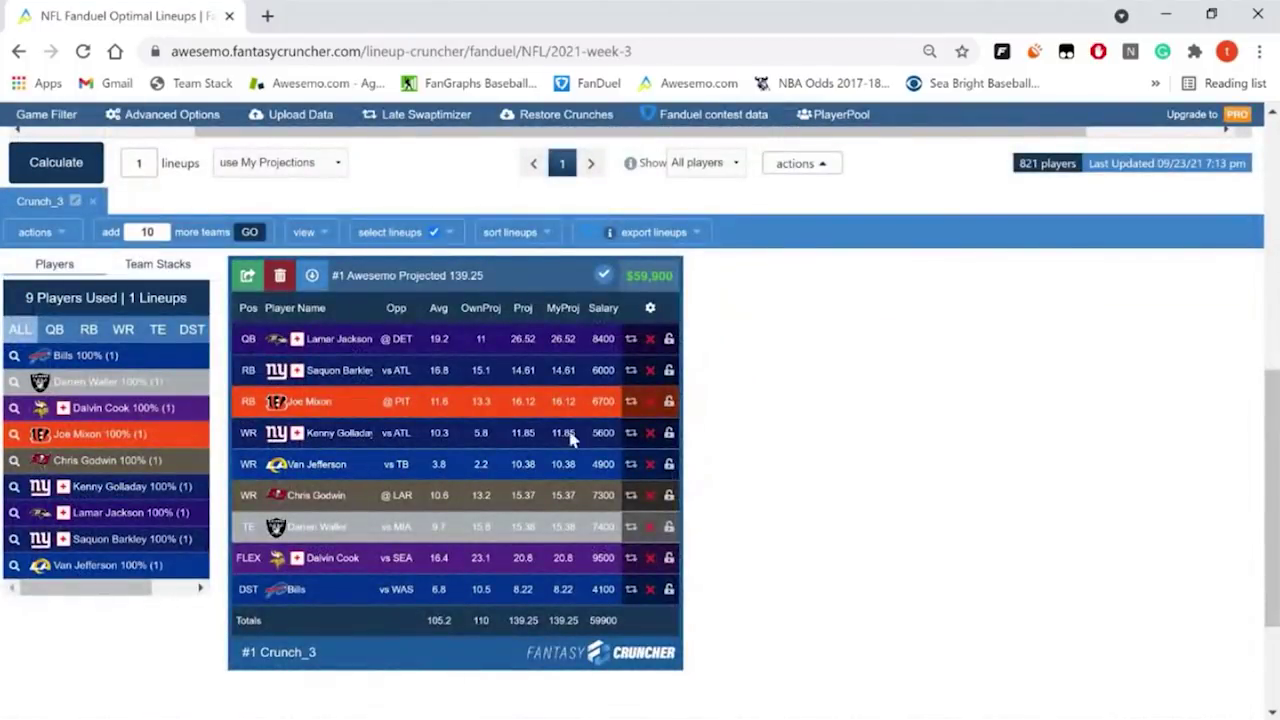
double_click(147, 232)
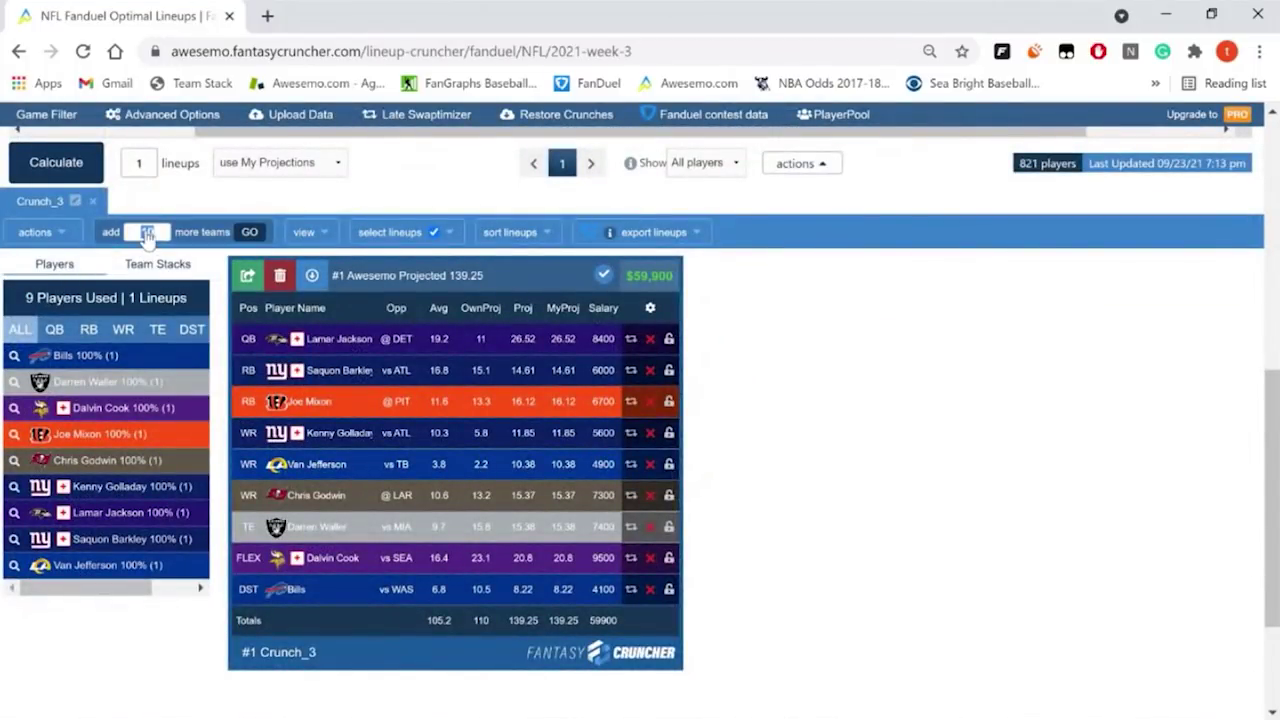
text(1)
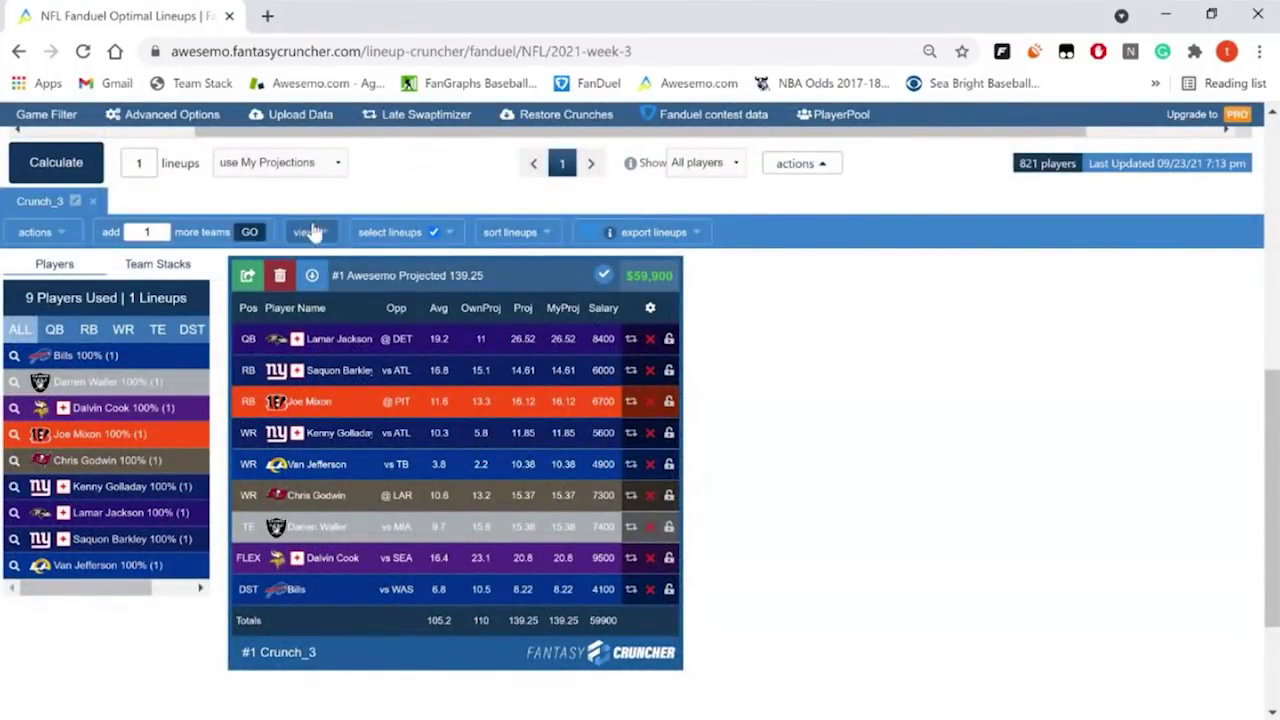
Step: Turn off randomness in the general advanced options and generate one more lineup in Crunch_3
click(190, 118)
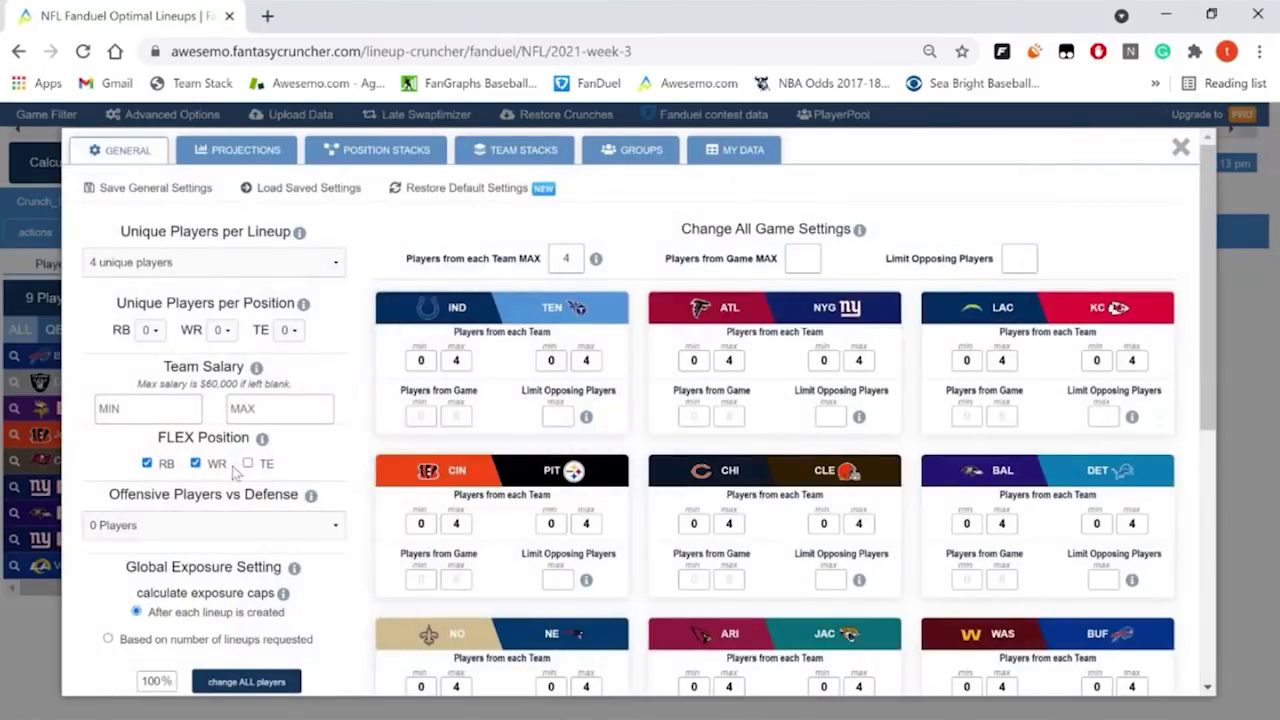
scroll(235, 472, down, 3)
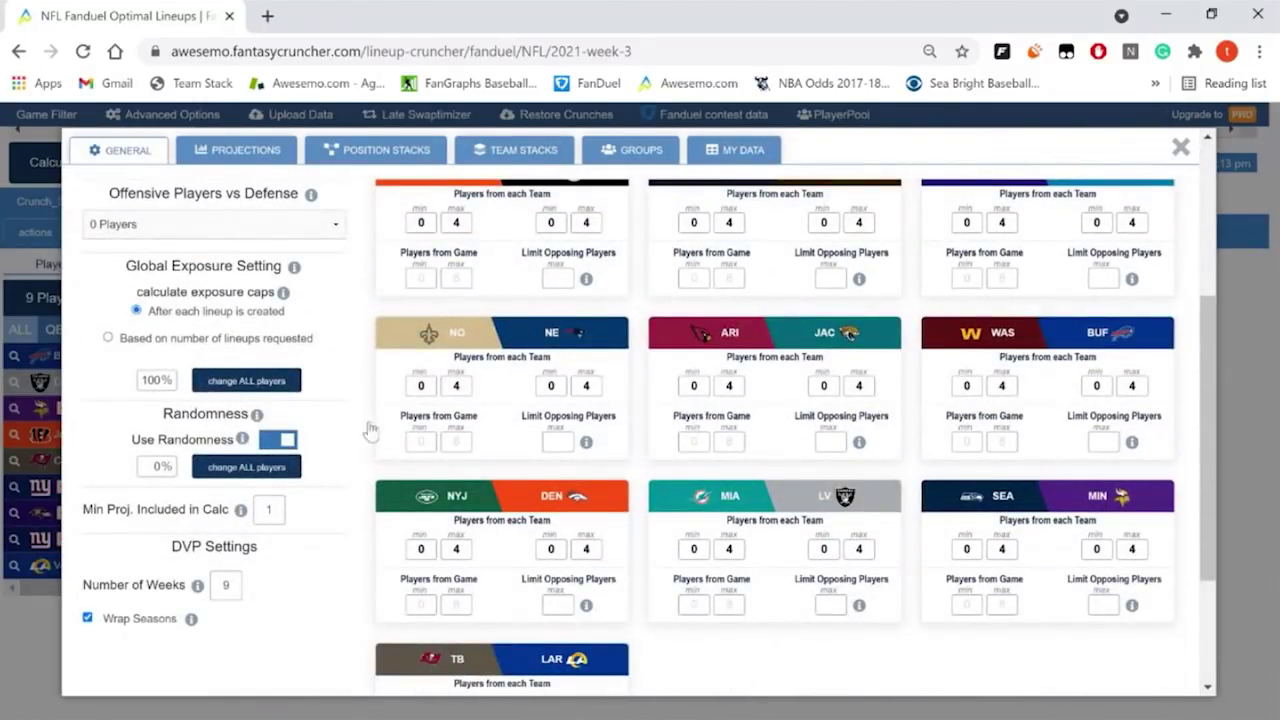
click(292, 444)
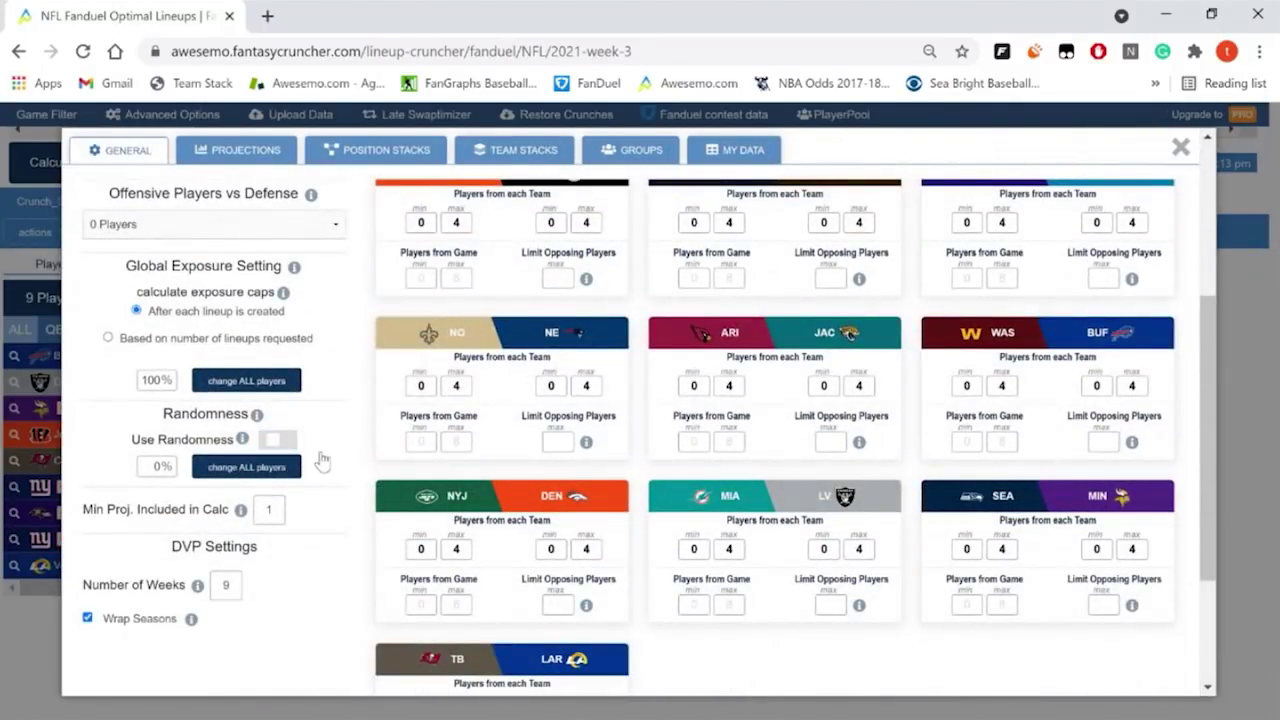
click(1180, 148)
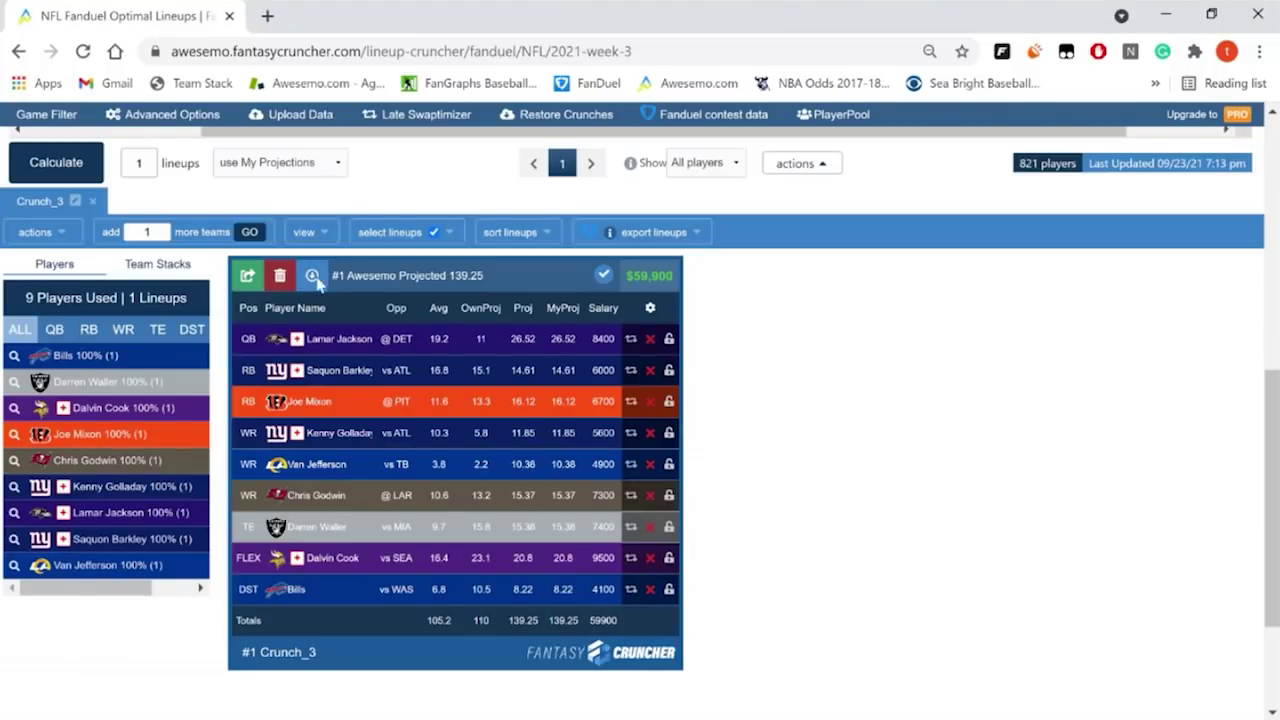
click(243, 234)
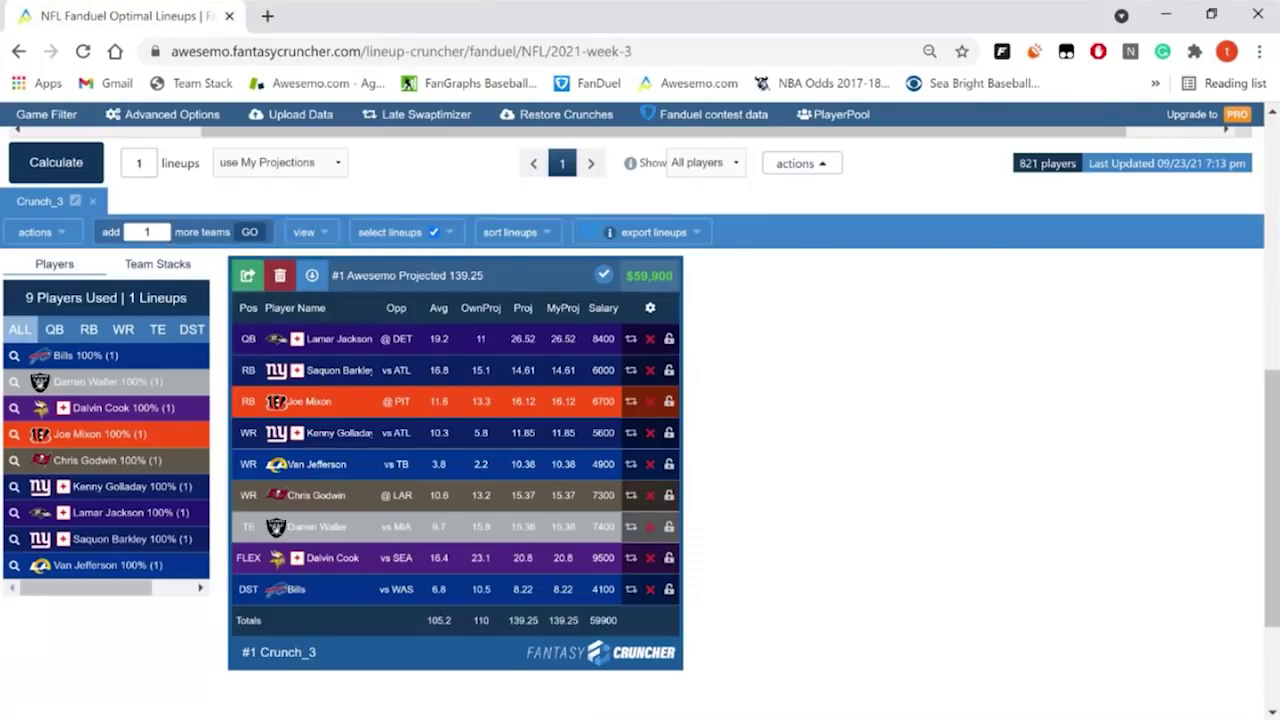
click(249, 232)
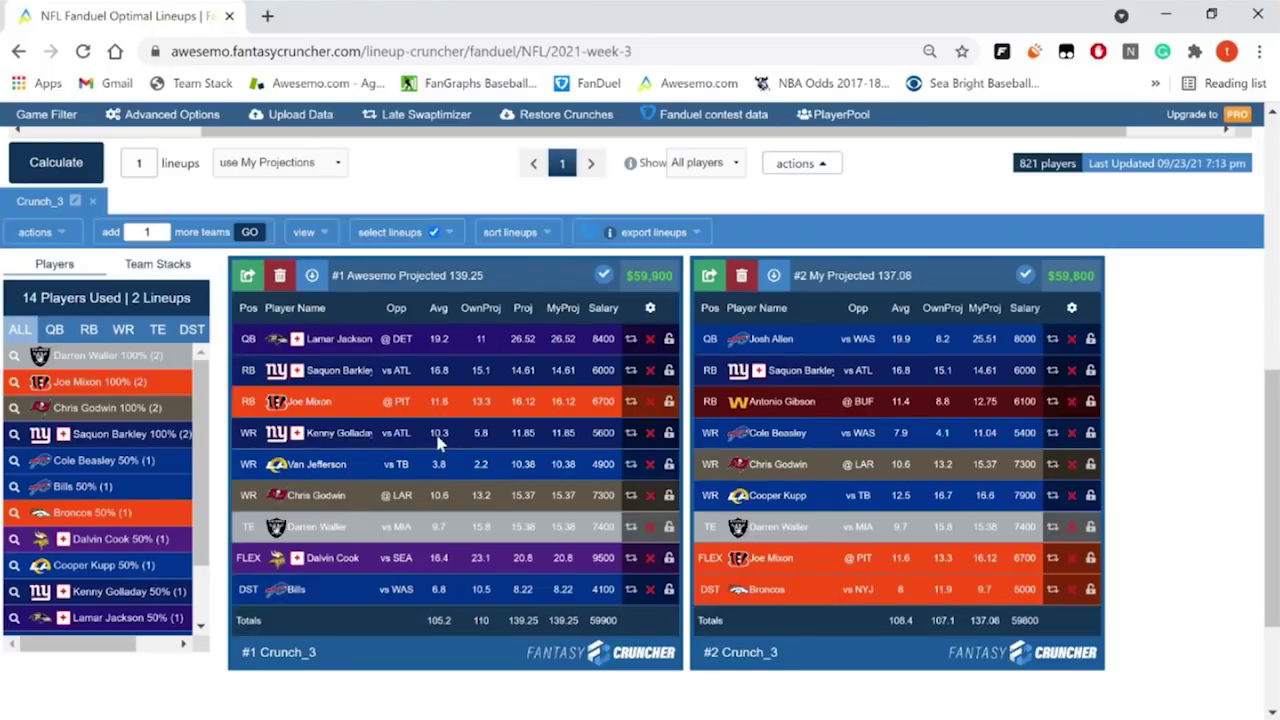
Step: Turn randomness back on in the general advanced options
scroll(436, 440, up, 4)
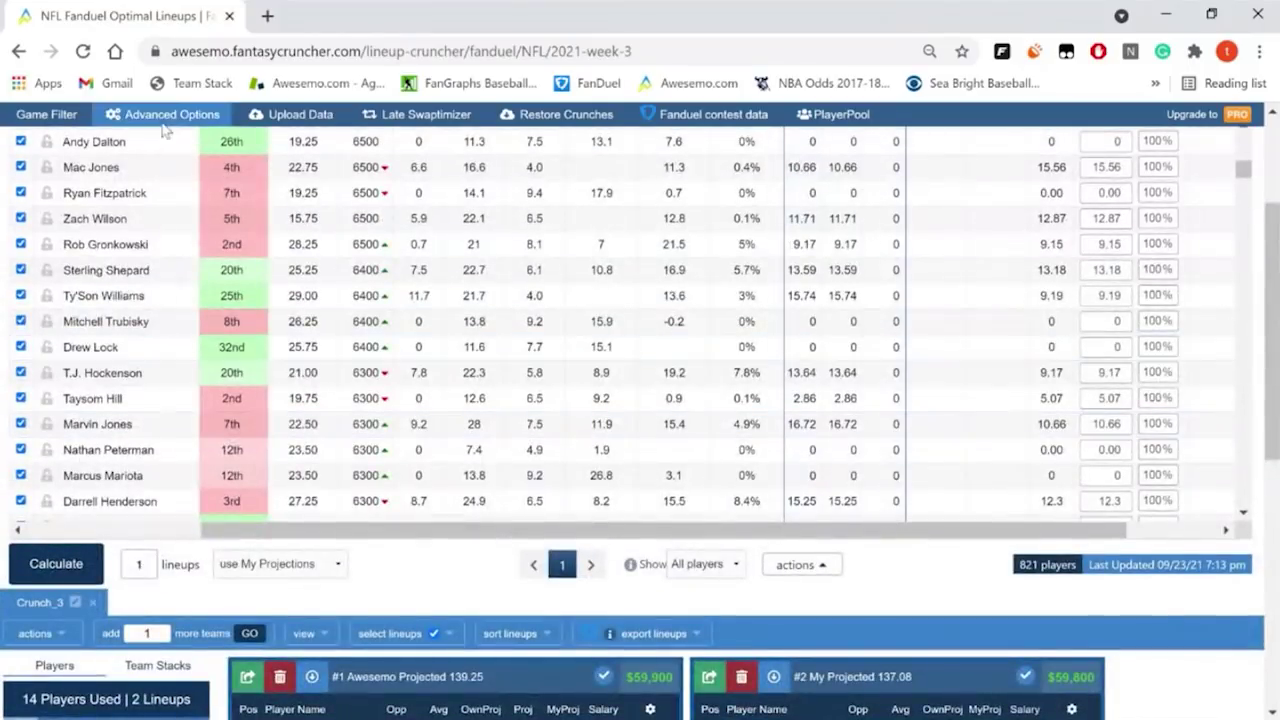
click(162, 114)
scroll(268, 410, down, 1)
scroll(265, 410, down, 3)
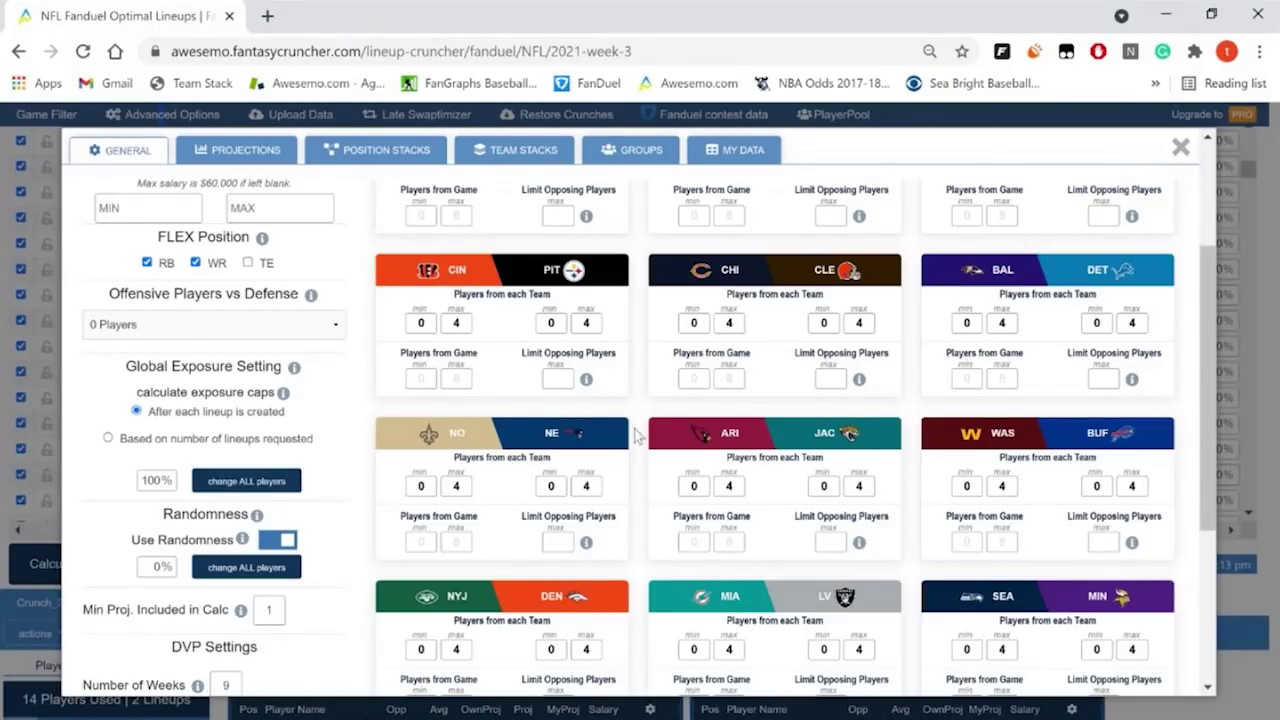
Step: Generate one more lineup in Crunch_3 with randomness on and review it against the earlier lineups
key(Escape)
scroll(385, 567, down, 3)
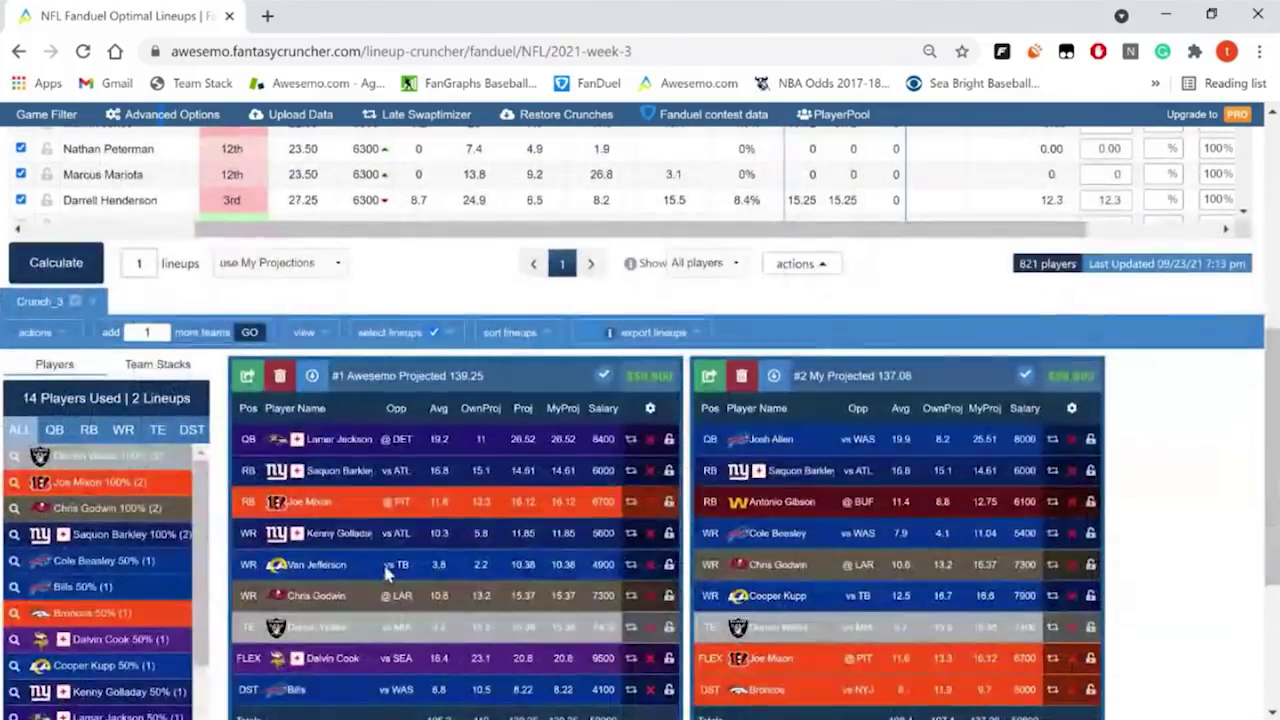
click(249, 332)
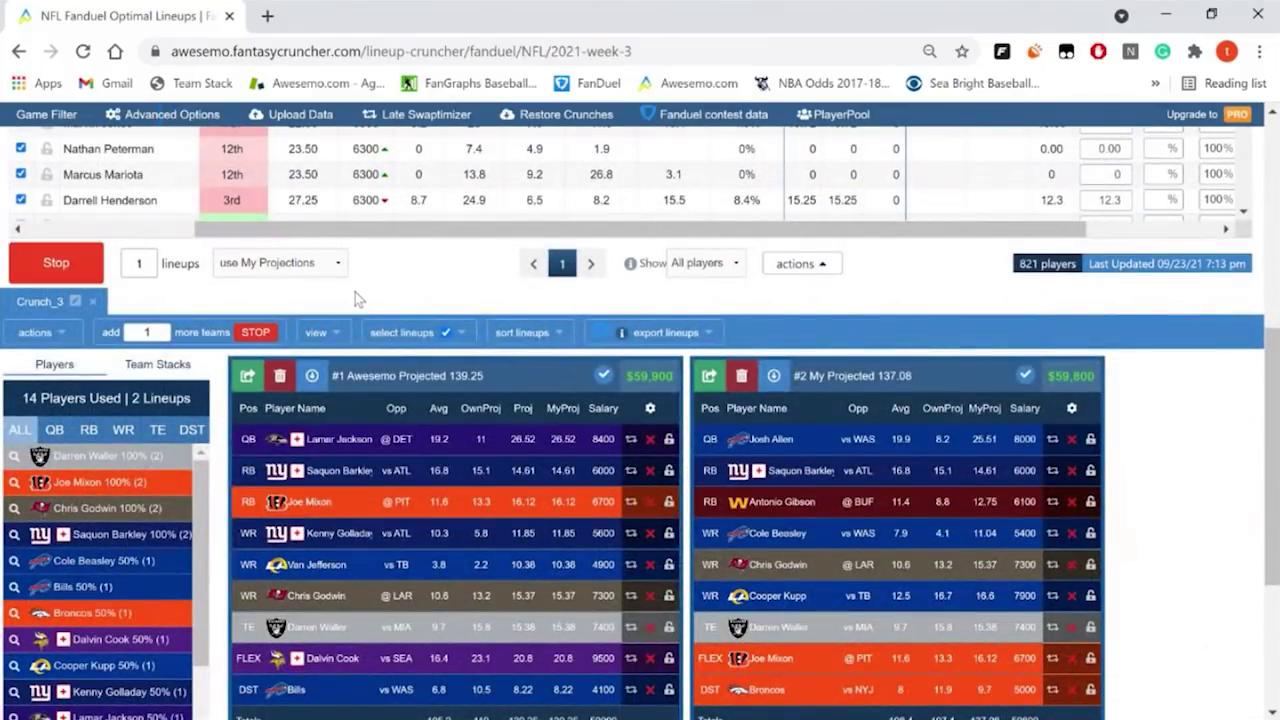
scroll(355, 294, down, 4)
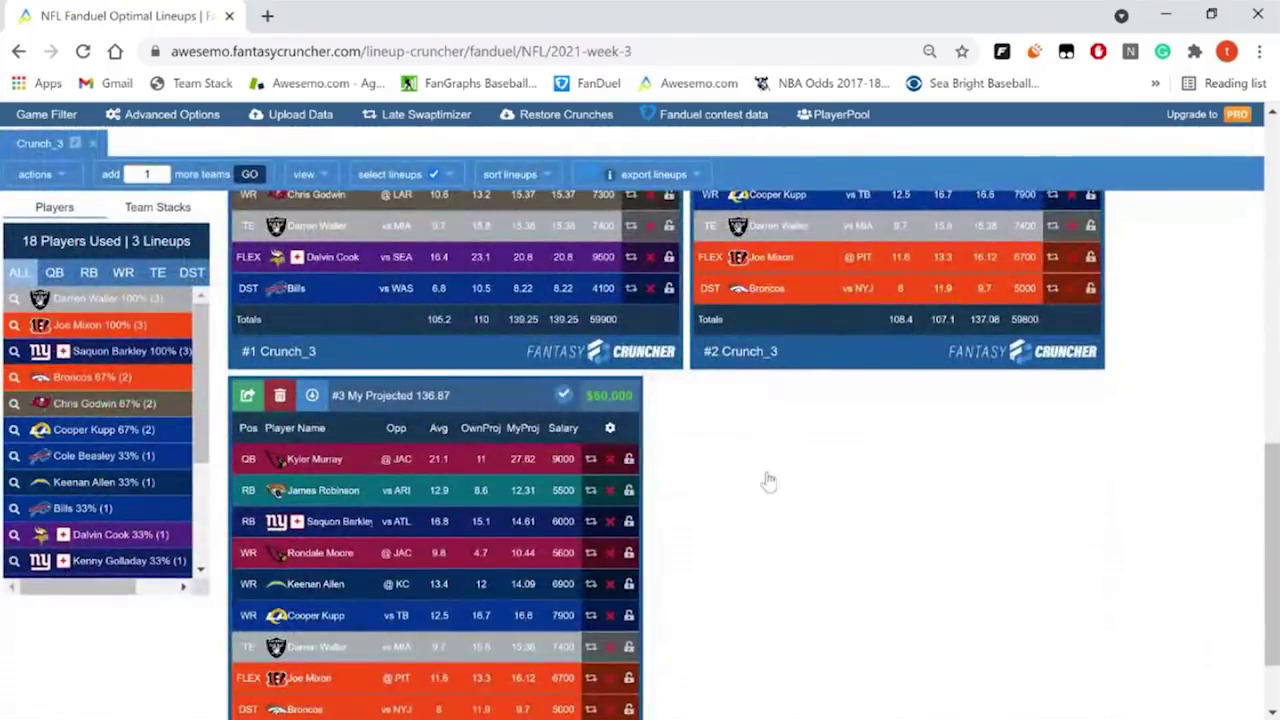
scroll(772, 479, down, 1)
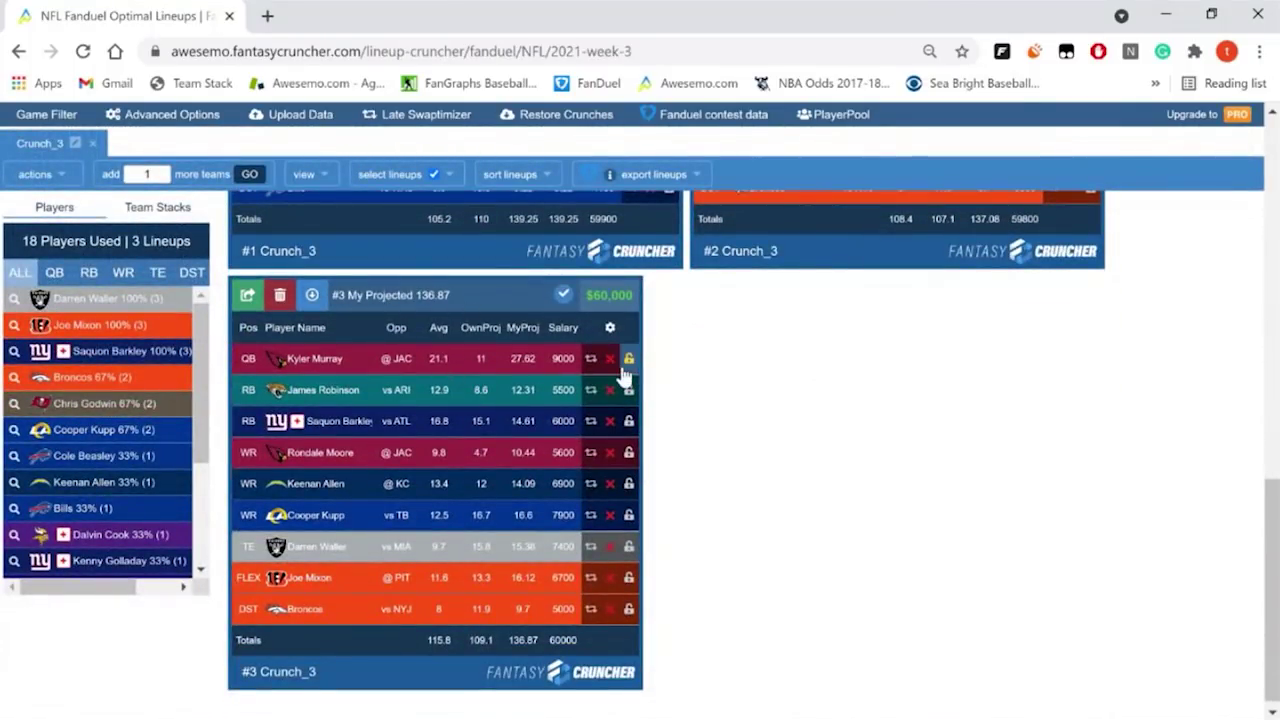
scroll(723, 430, up, 2)
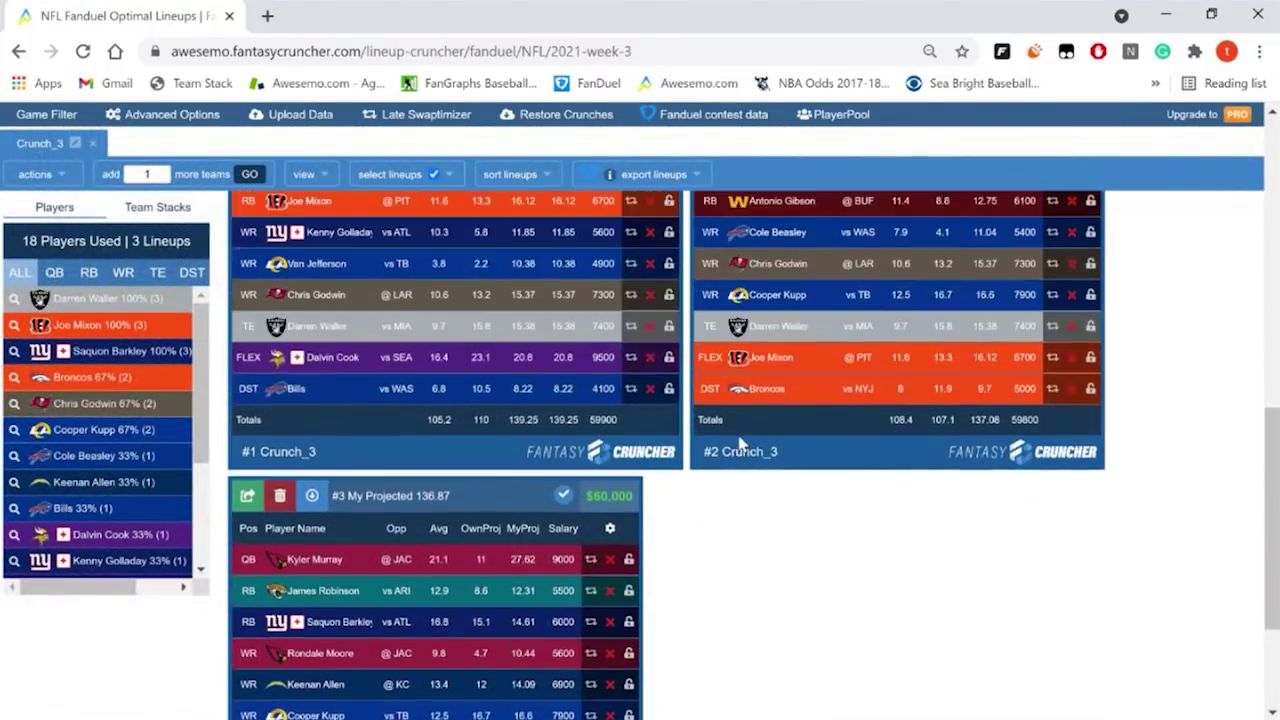
scroll(738, 440, down, 2)
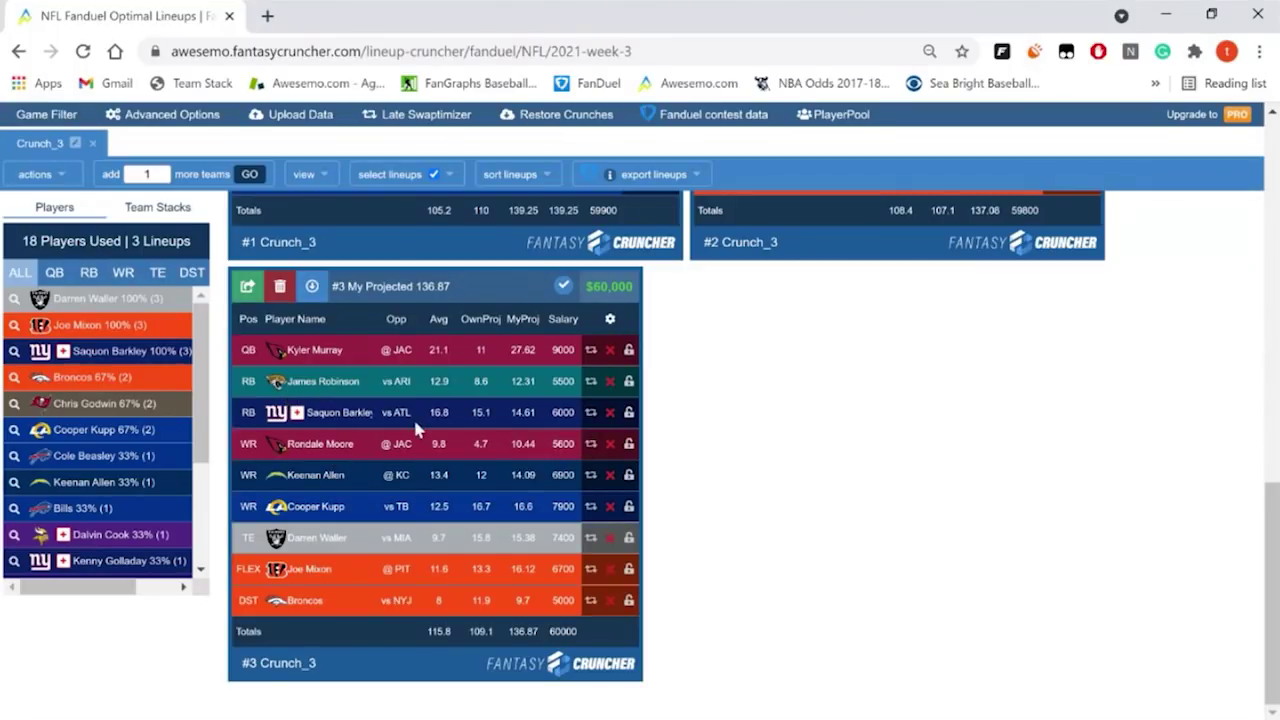
Step: Remove the positional stacking rule that stacks QB with at least 1 RB/WR/TE from the opposing team
click(160, 120)
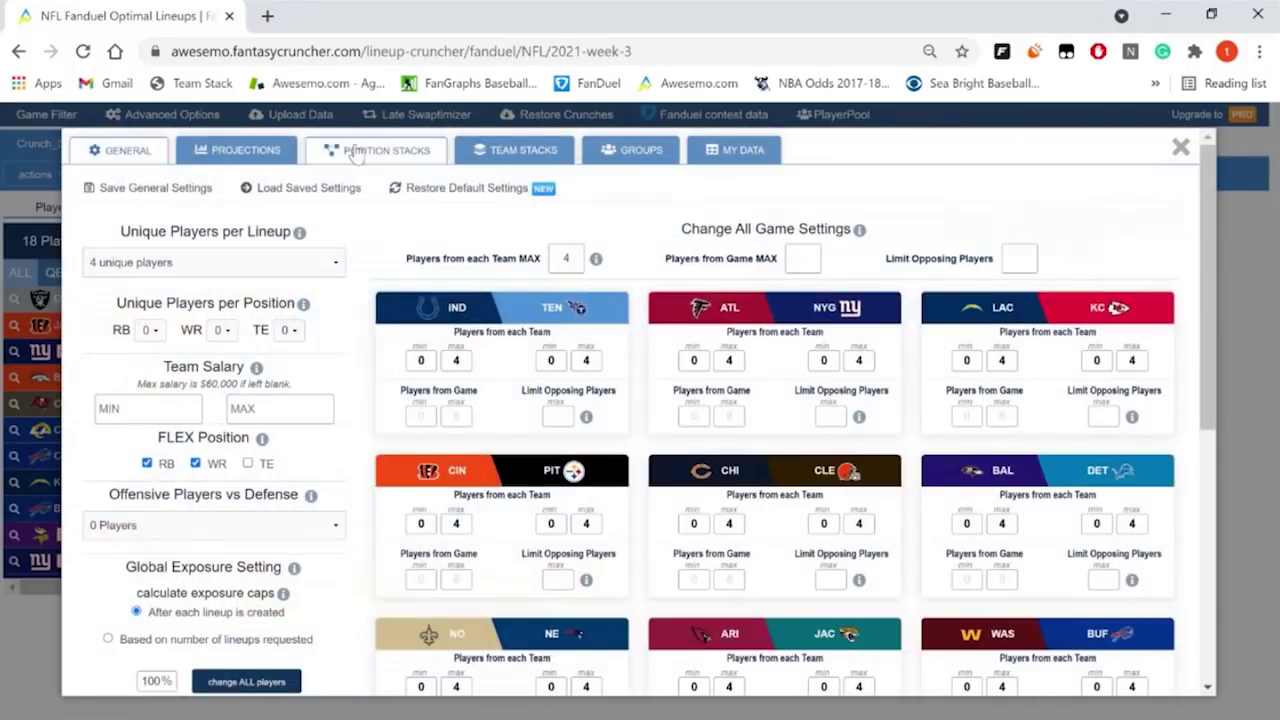
click(355, 150)
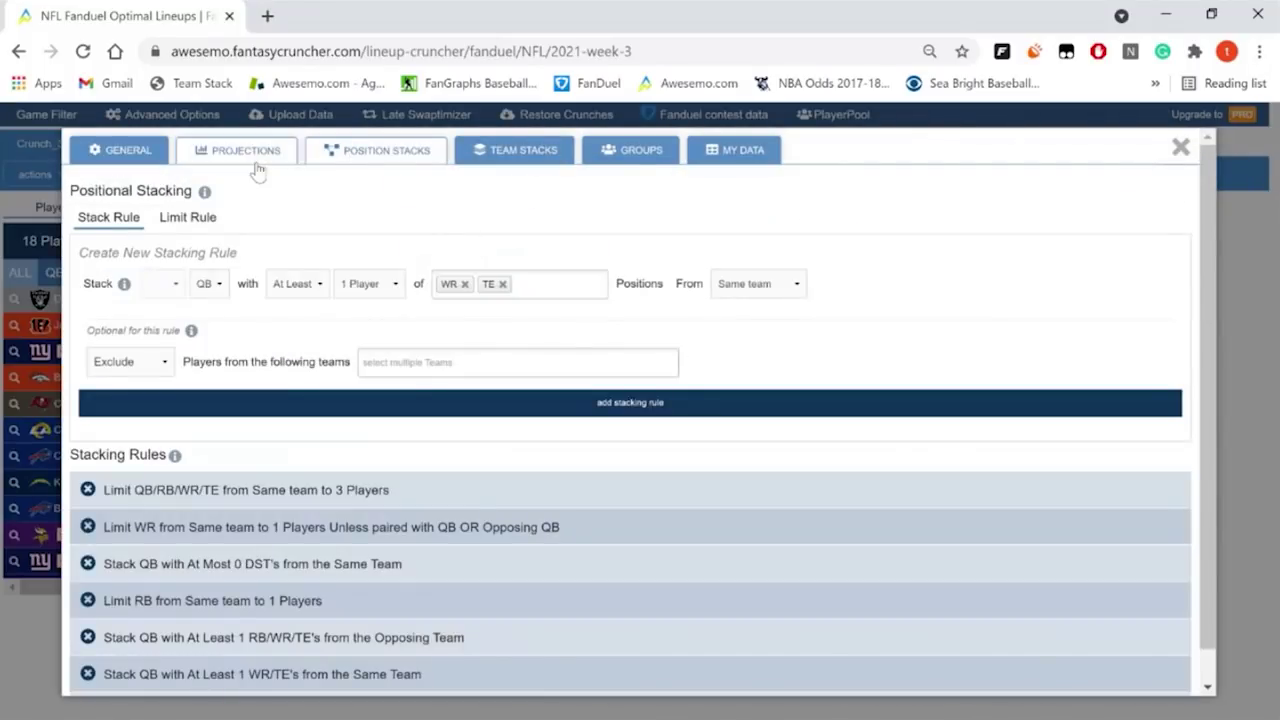
scroll(479, 557, down, 1)
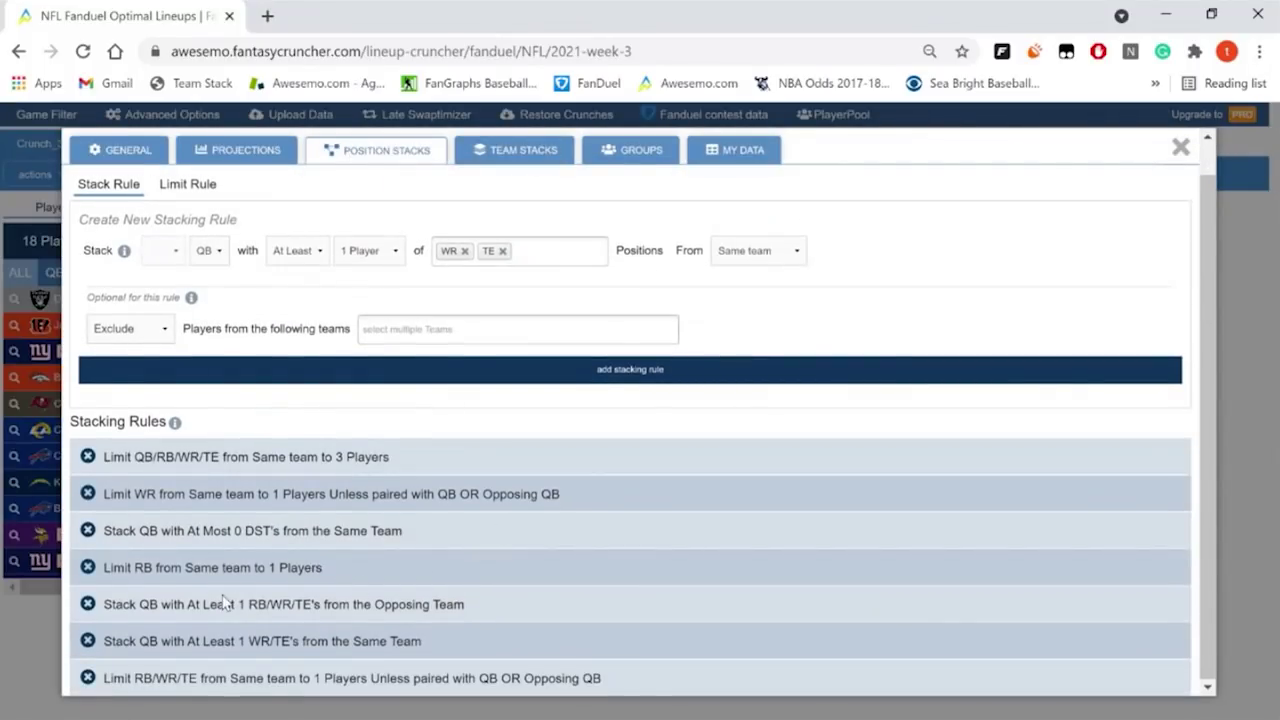
click(88, 604)
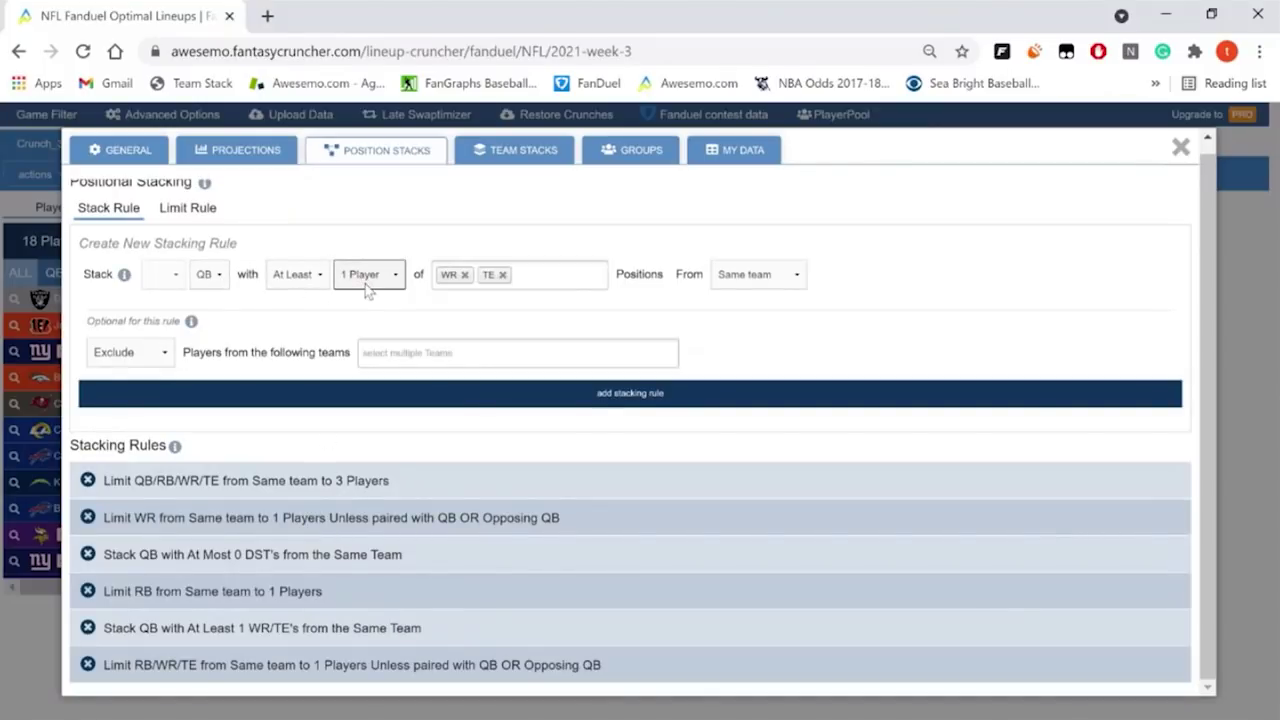
Step: Add a rule stacking QB with at least 1 WR/TE from the opposing team, and generate one more lineup in Crunch_3
click(555, 274)
click(758, 274)
click(759, 292)
click(731, 404)
scroll(501, 544, down, 1)
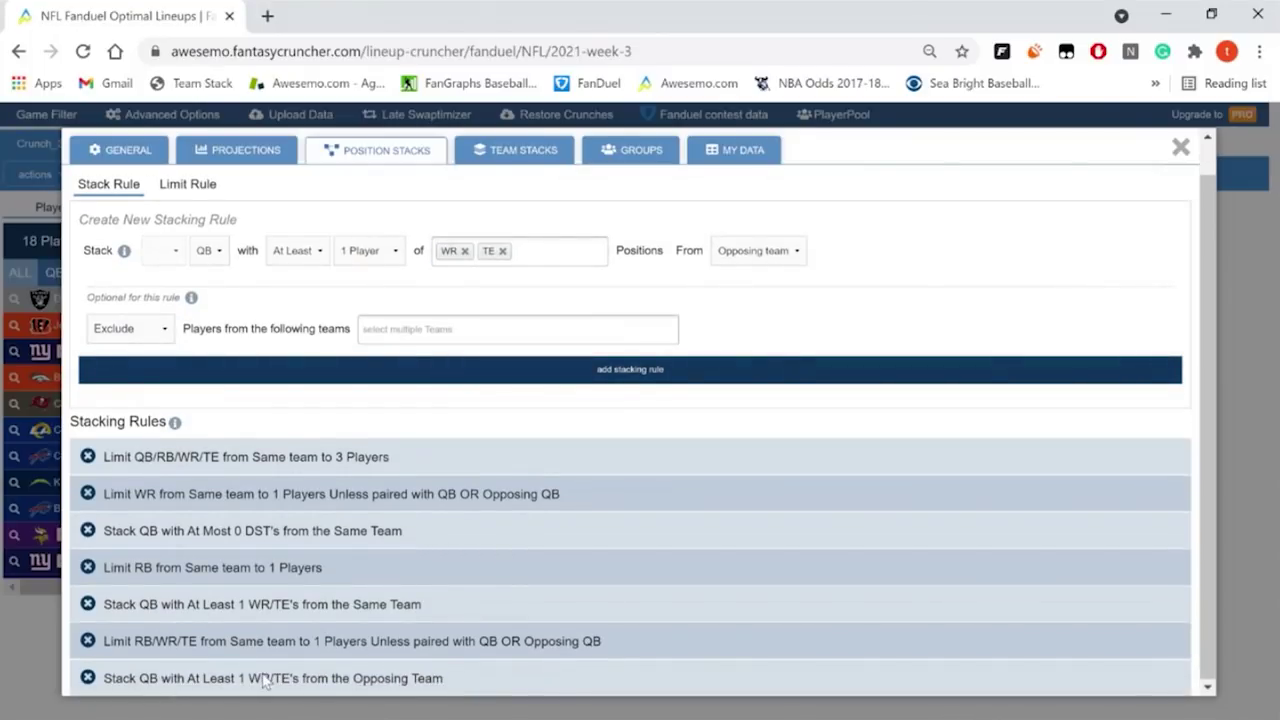
click(1181, 147)
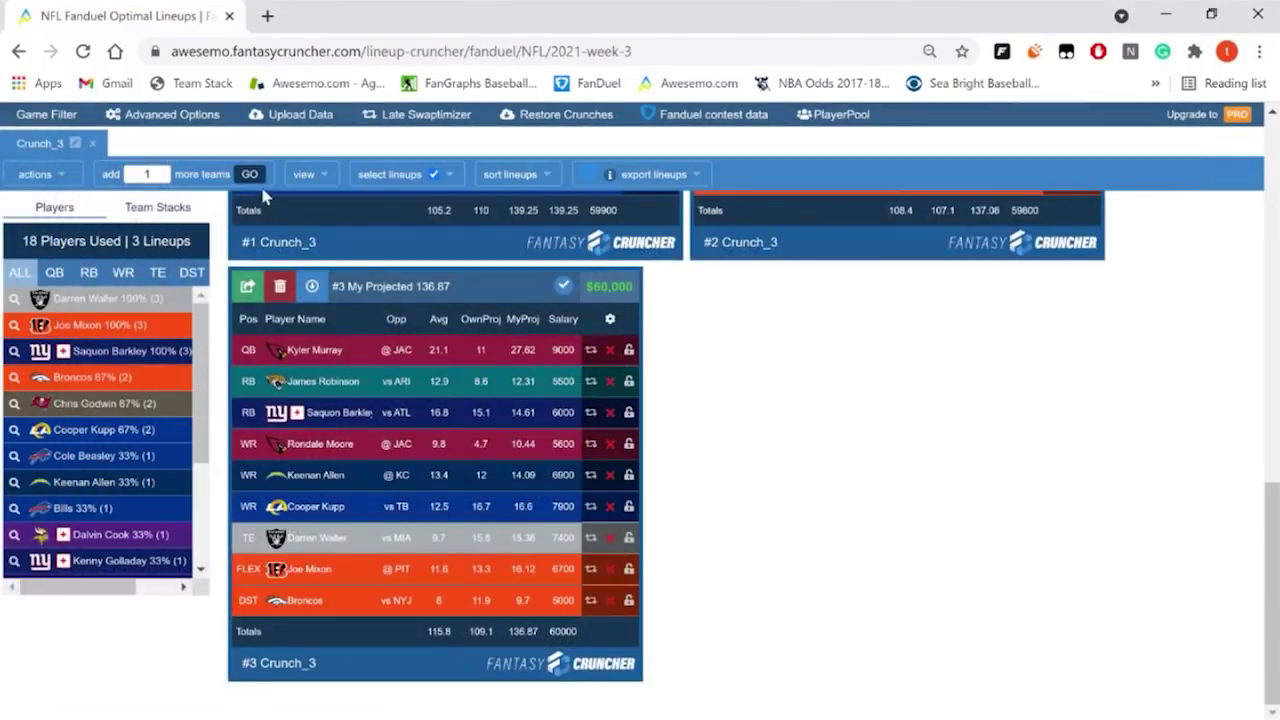
click(250, 175)
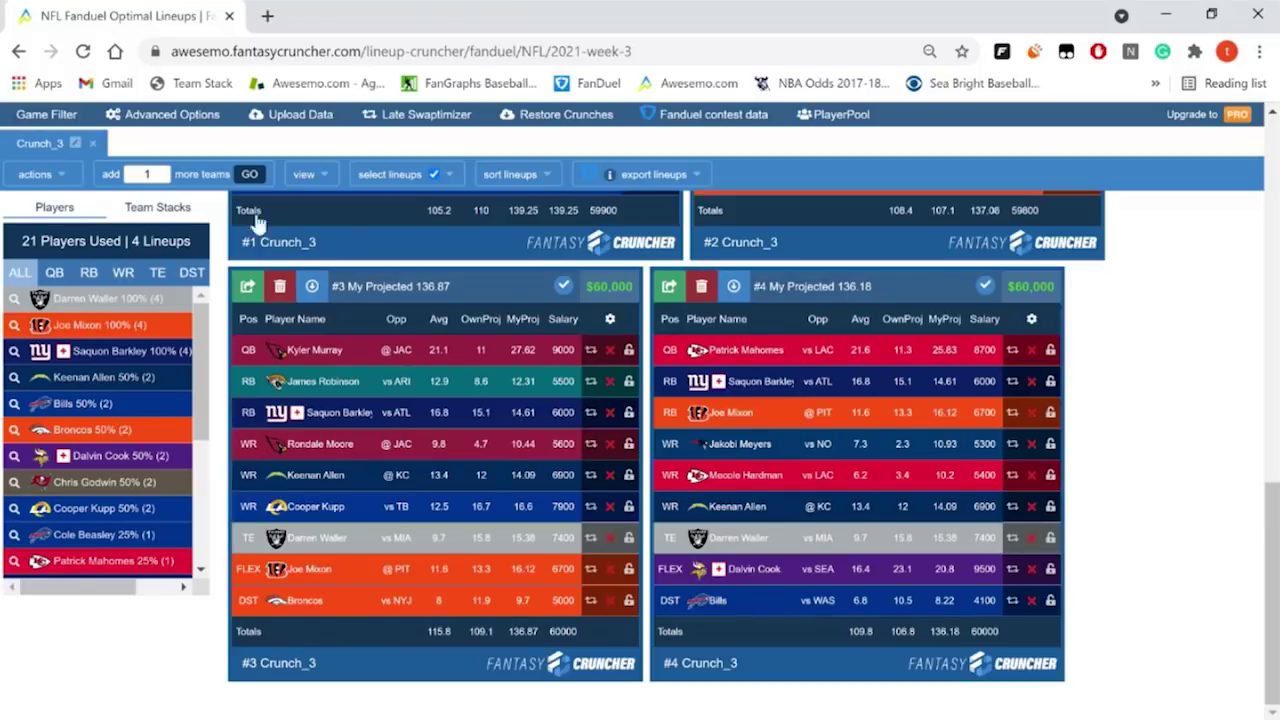
Step: Add a 4-player team stack in the advanced options
click(181, 128)
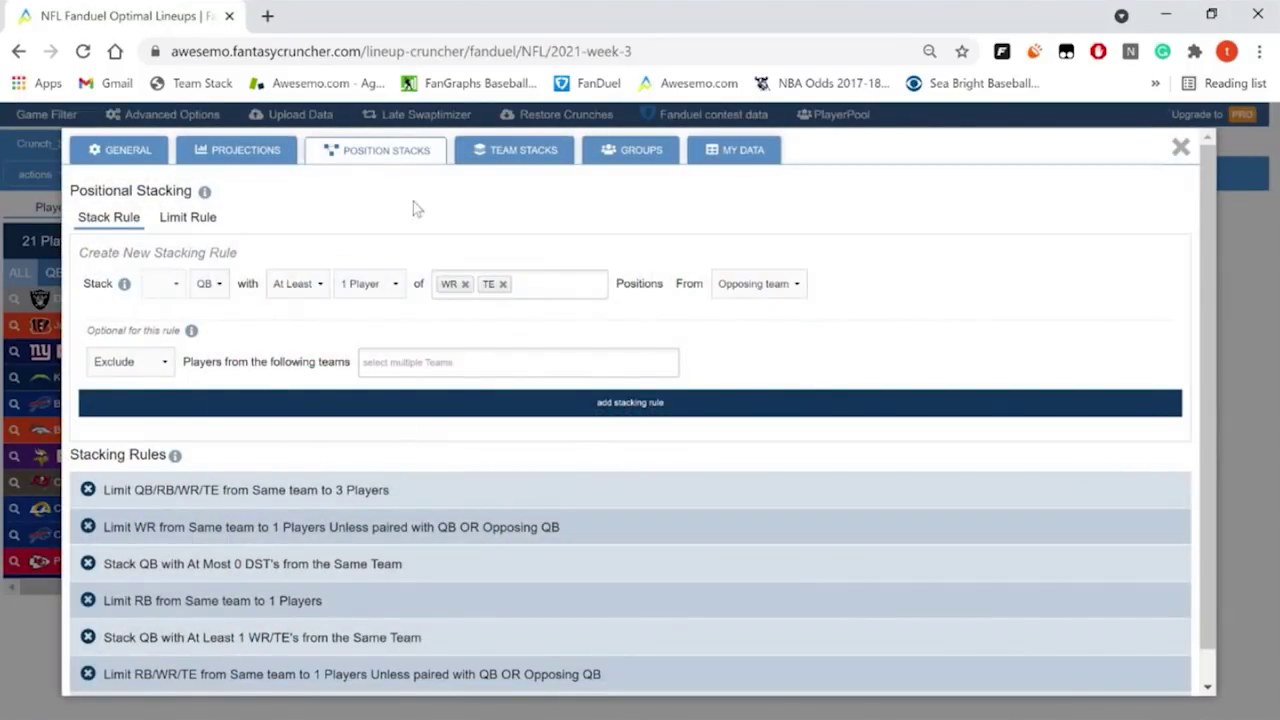
click(508, 155)
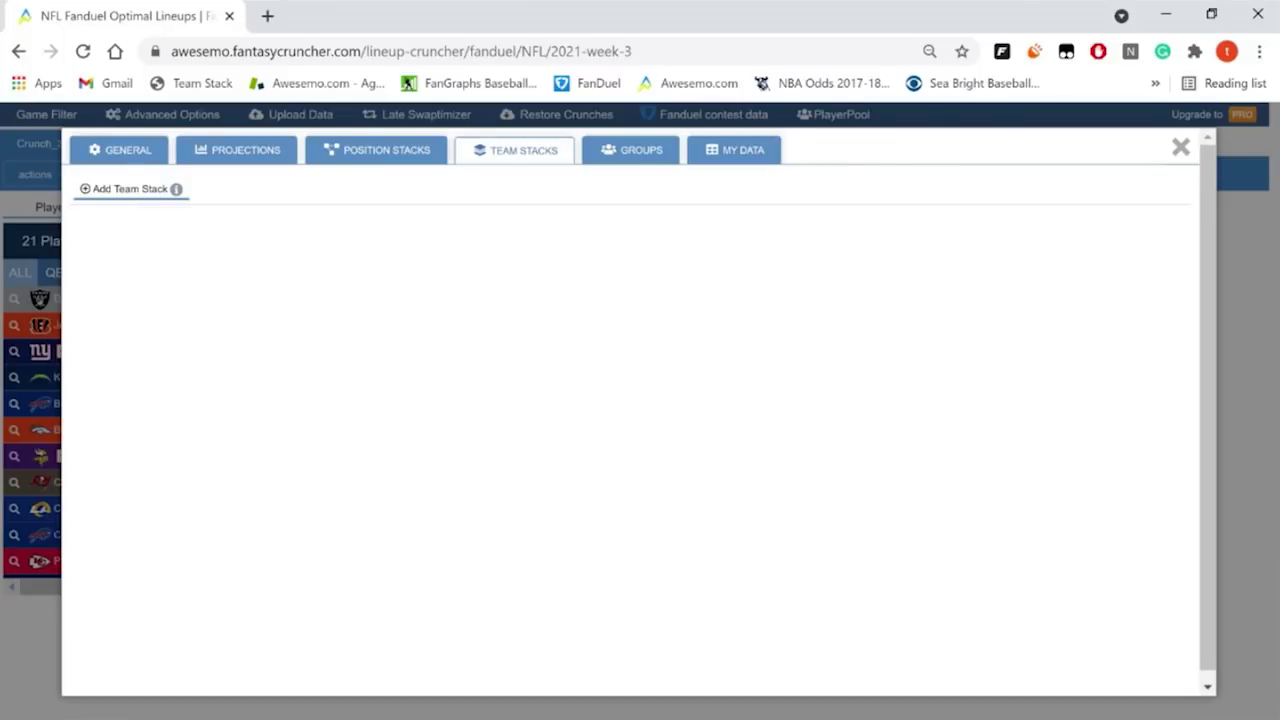
click(236, 203)
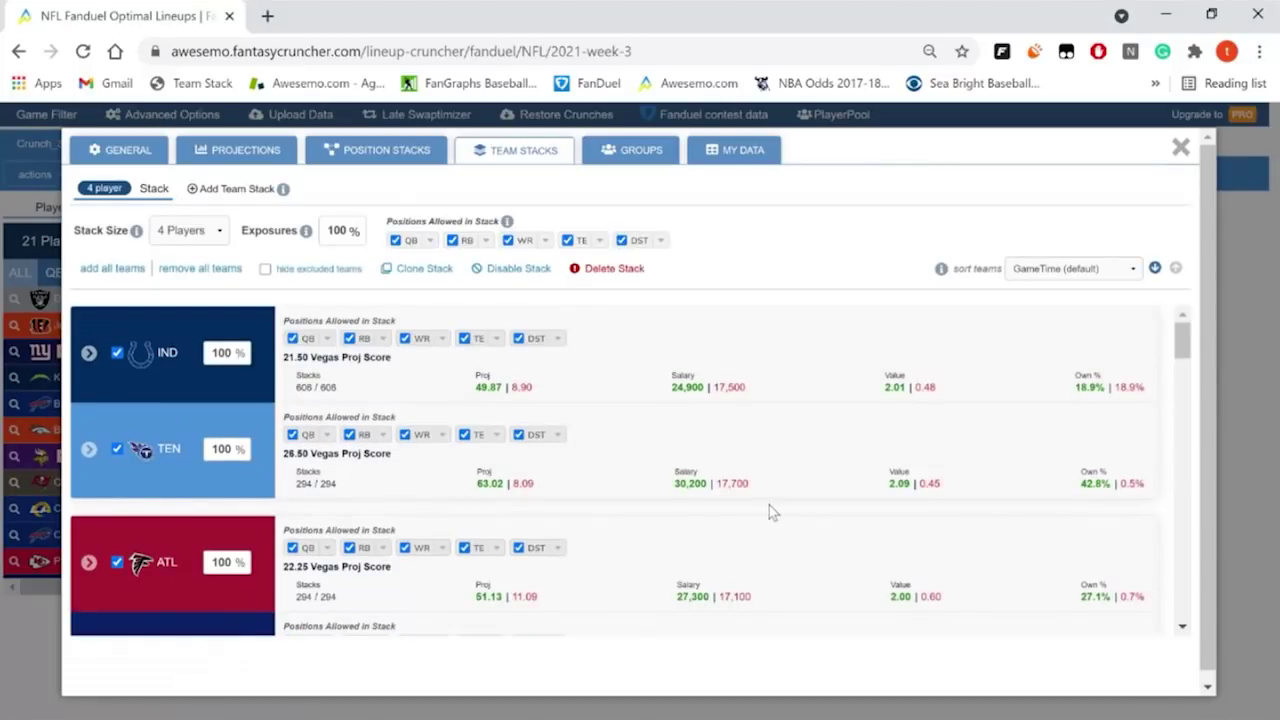
Step: Look through the teams in the 4-player stack, examining allowed positions, projections, salaries, value and ownership
scroll(769, 508, down, 5)
scroll(769, 505, down, 15)
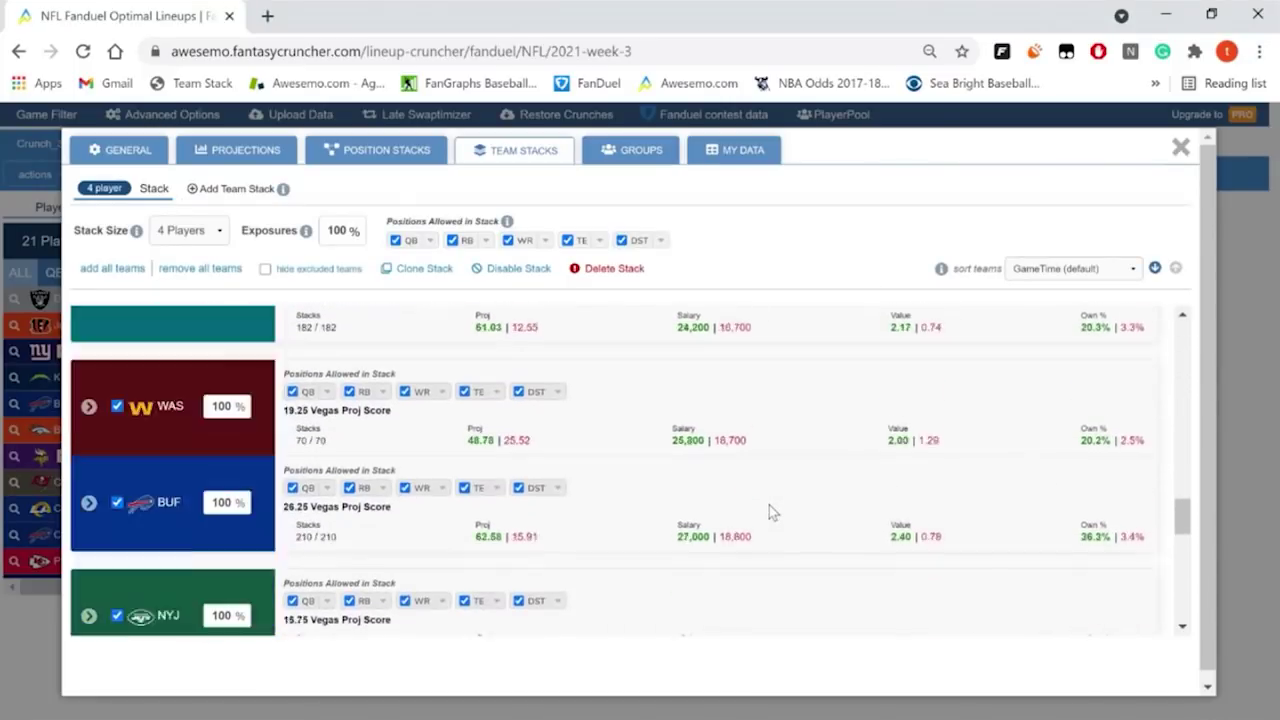
scroll(769, 505, up, 20)
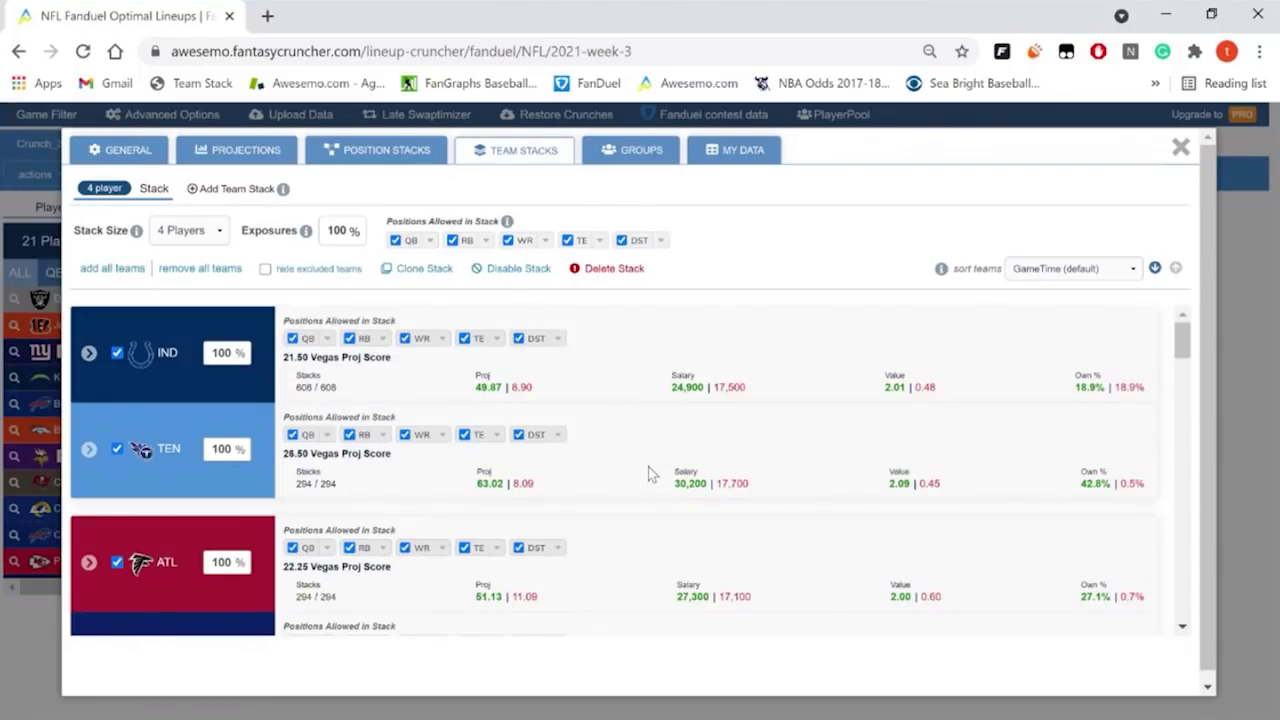
scroll(648, 473, down, 7)
scroll(648, 473, down, 3)
scroll(648, 473, up, 1)
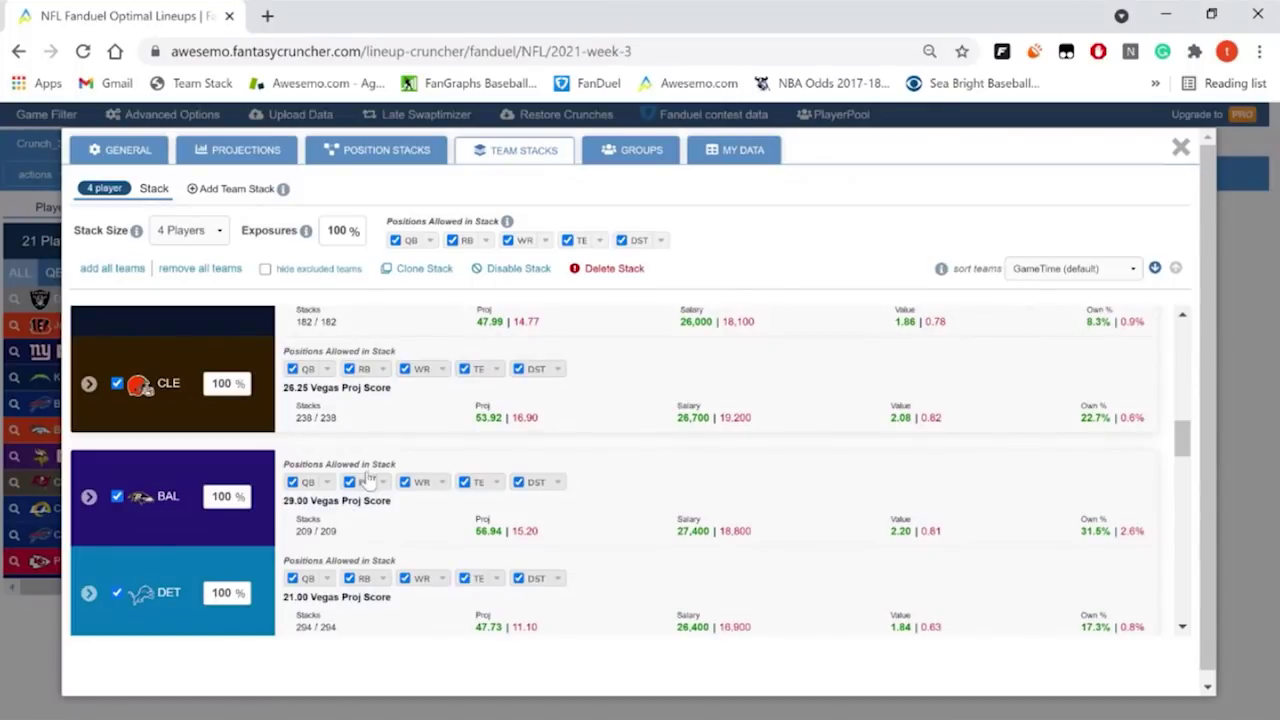
scroll(578, 489, down, 1)
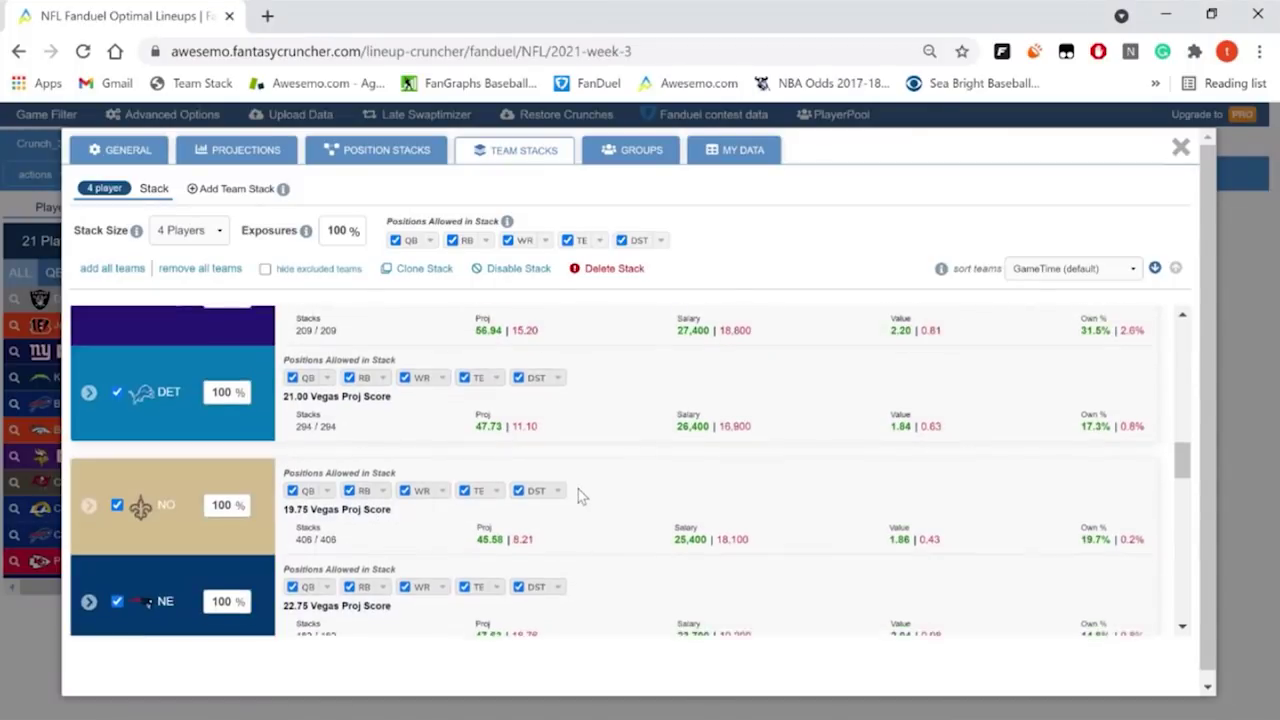
scroll(578, 489, down, 5)
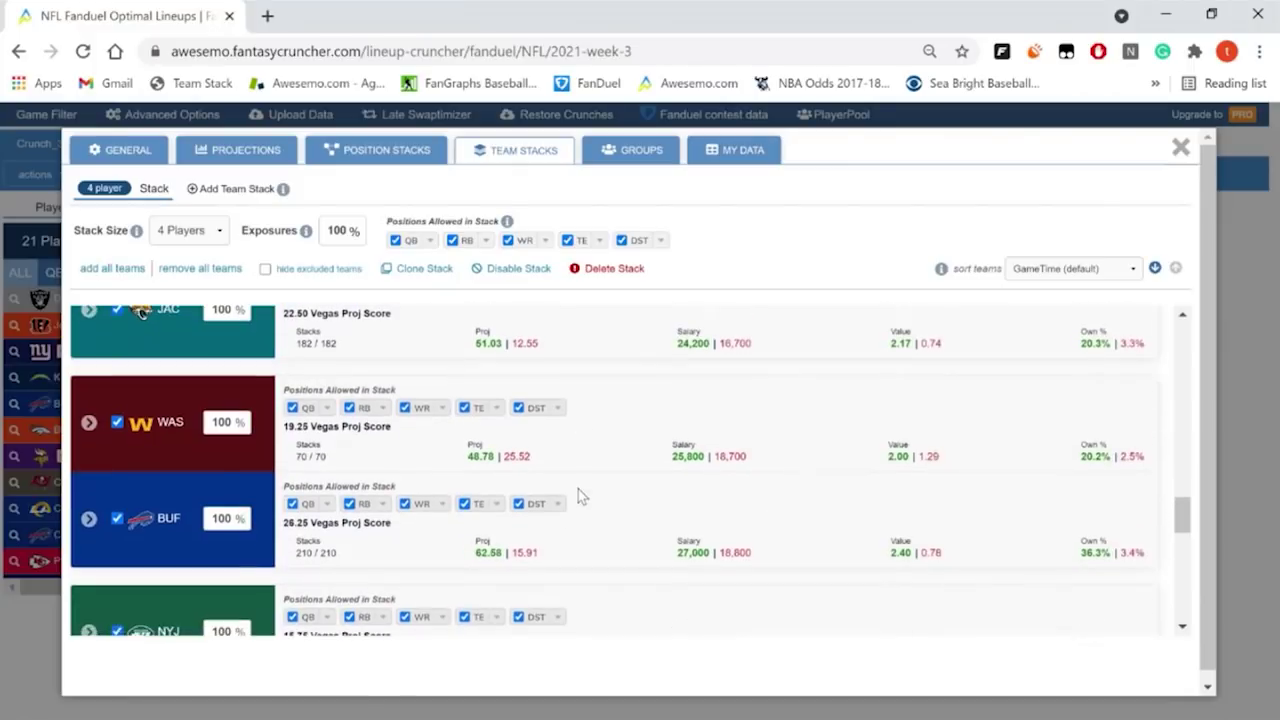
scroll(578, 496, down, 2)
scroll(578, 496, down, 1)
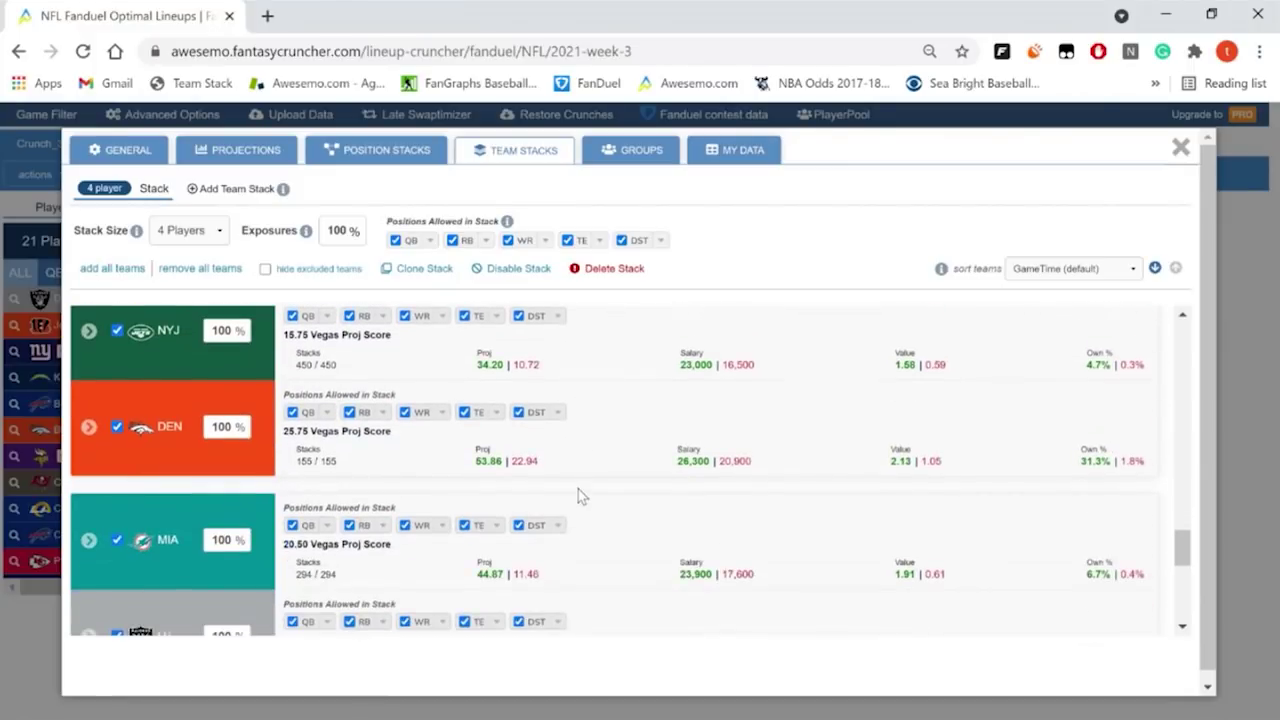
scroll(578, 496, up, 10)
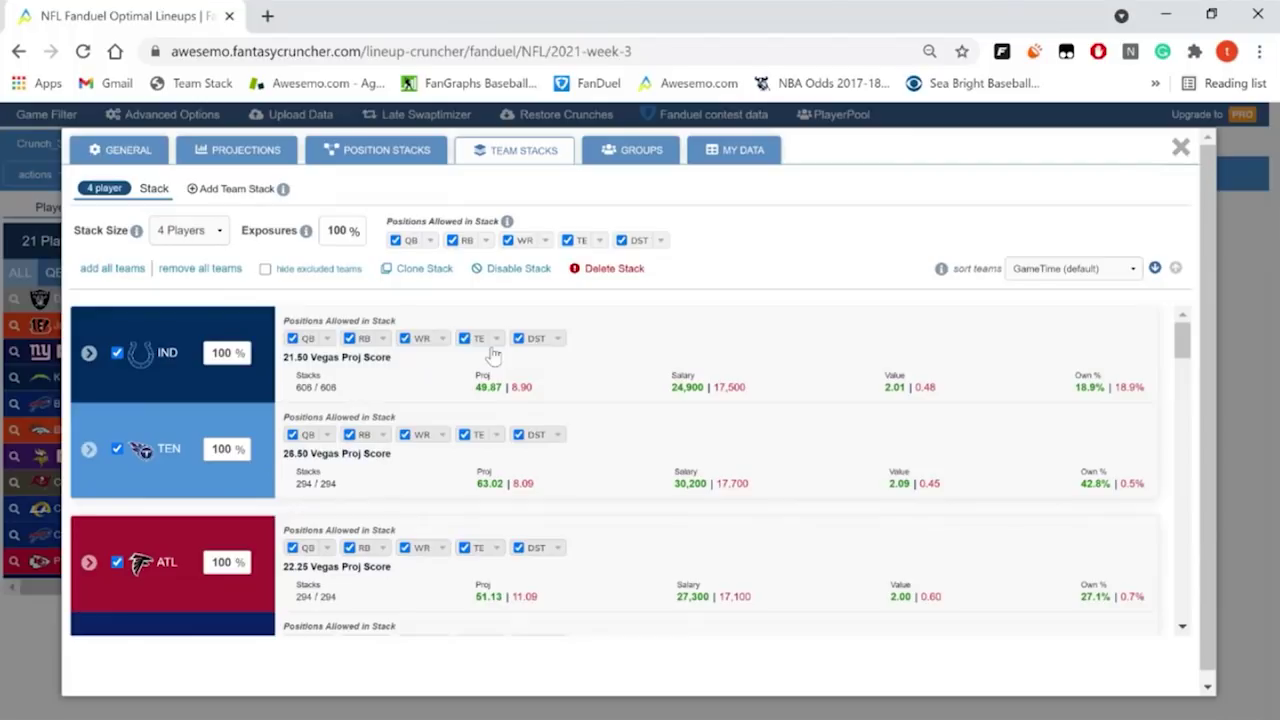
Step: Check the stack size and exposures settings of the 4-player team stack, and delete the stack
click(222, 235)
click(222, 235)
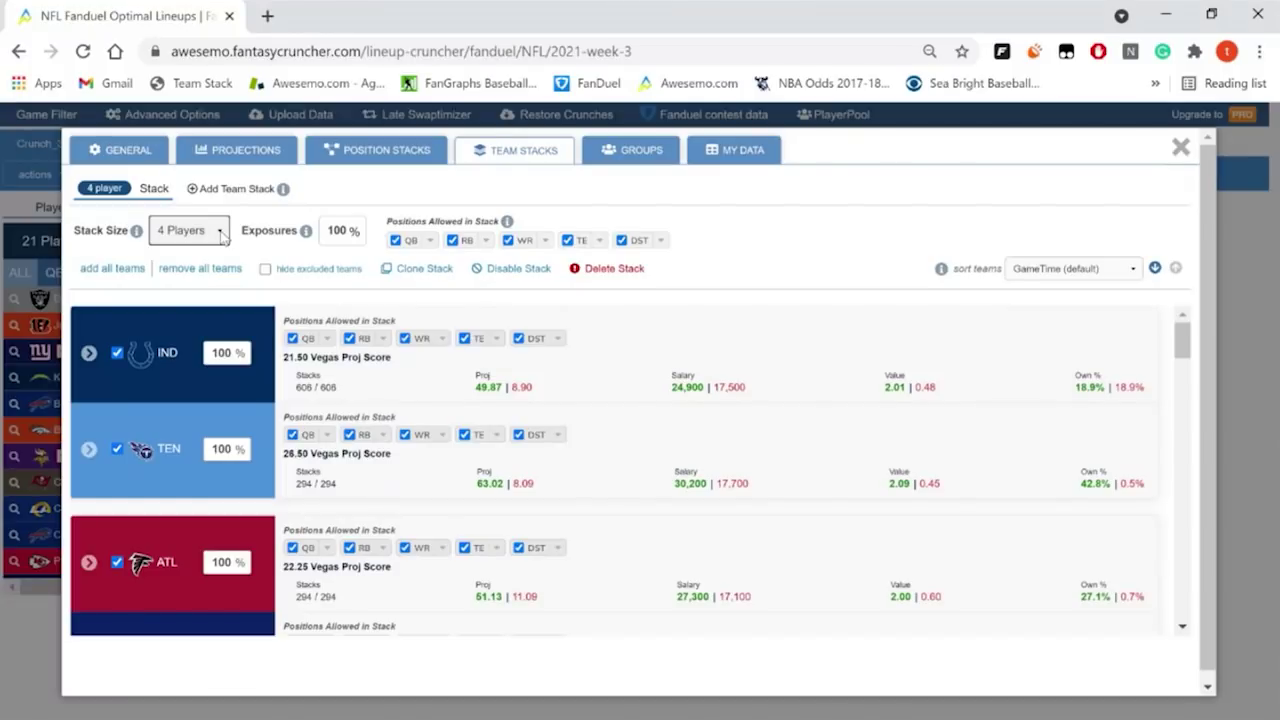
mouse_move(306, 231)
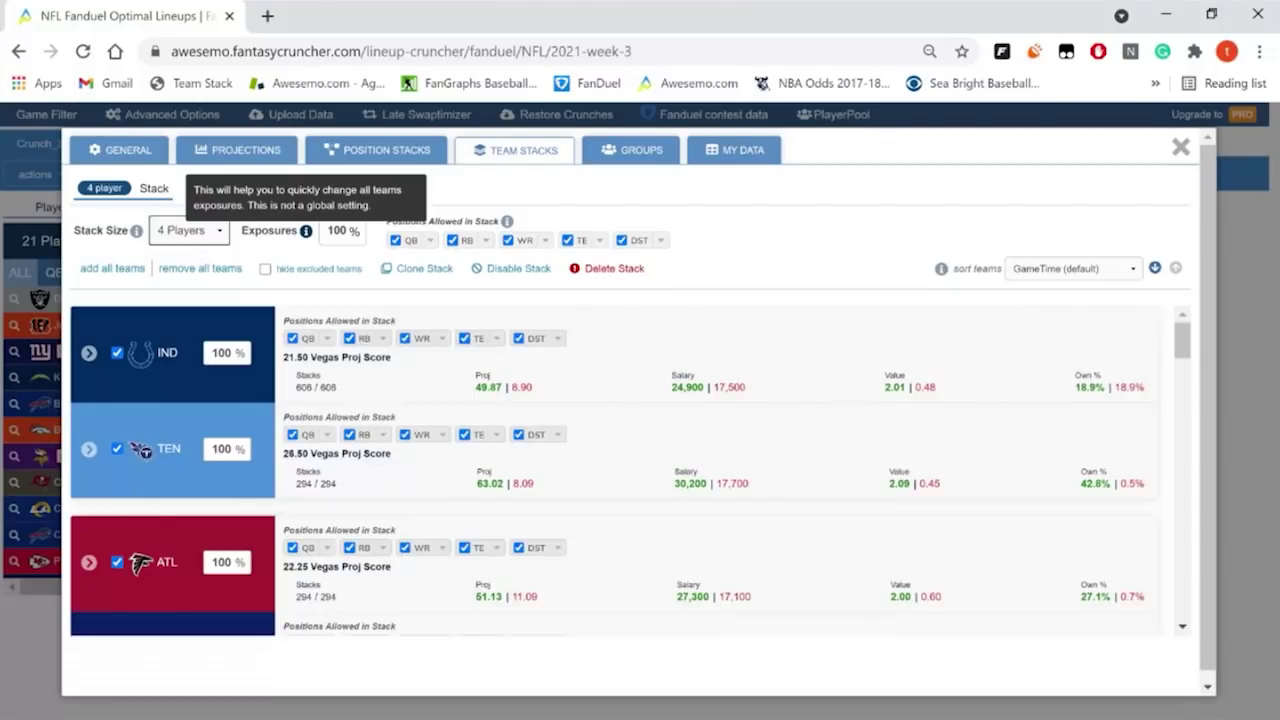
click(638, 272)
click(580, 507)
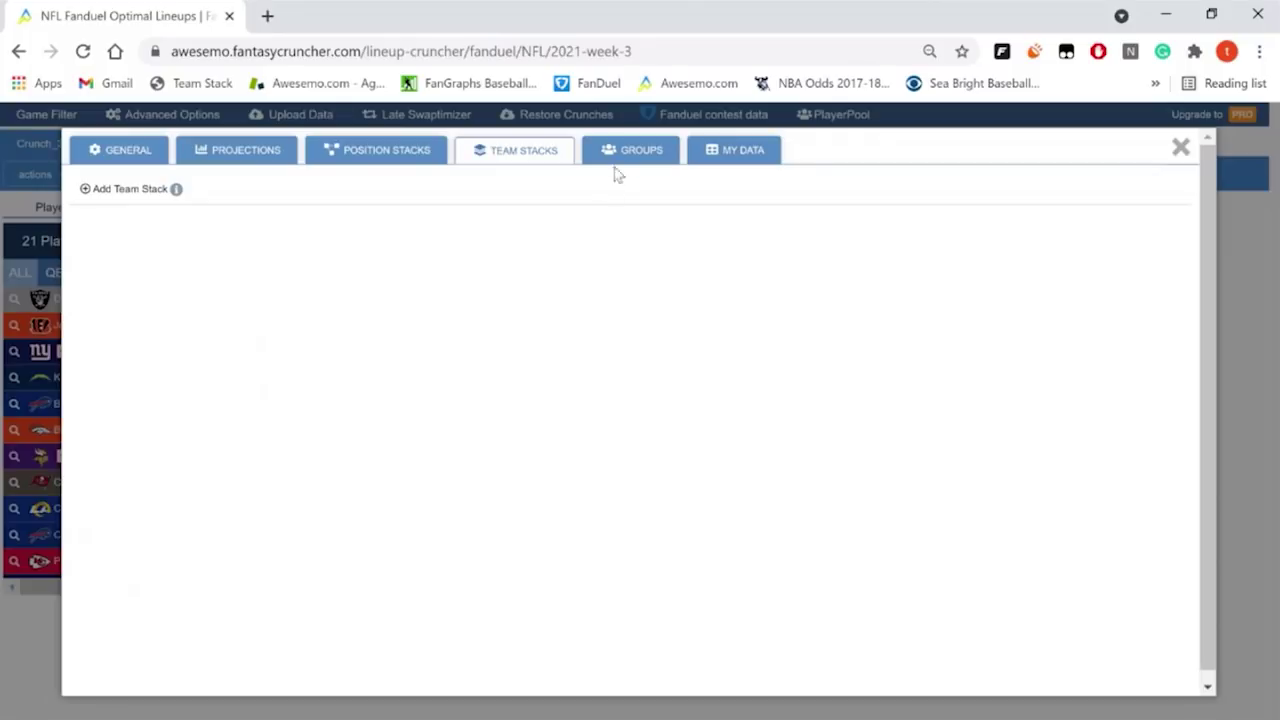
Step: Create a new player group in the advanced options and name it ARI
click(613, 151)
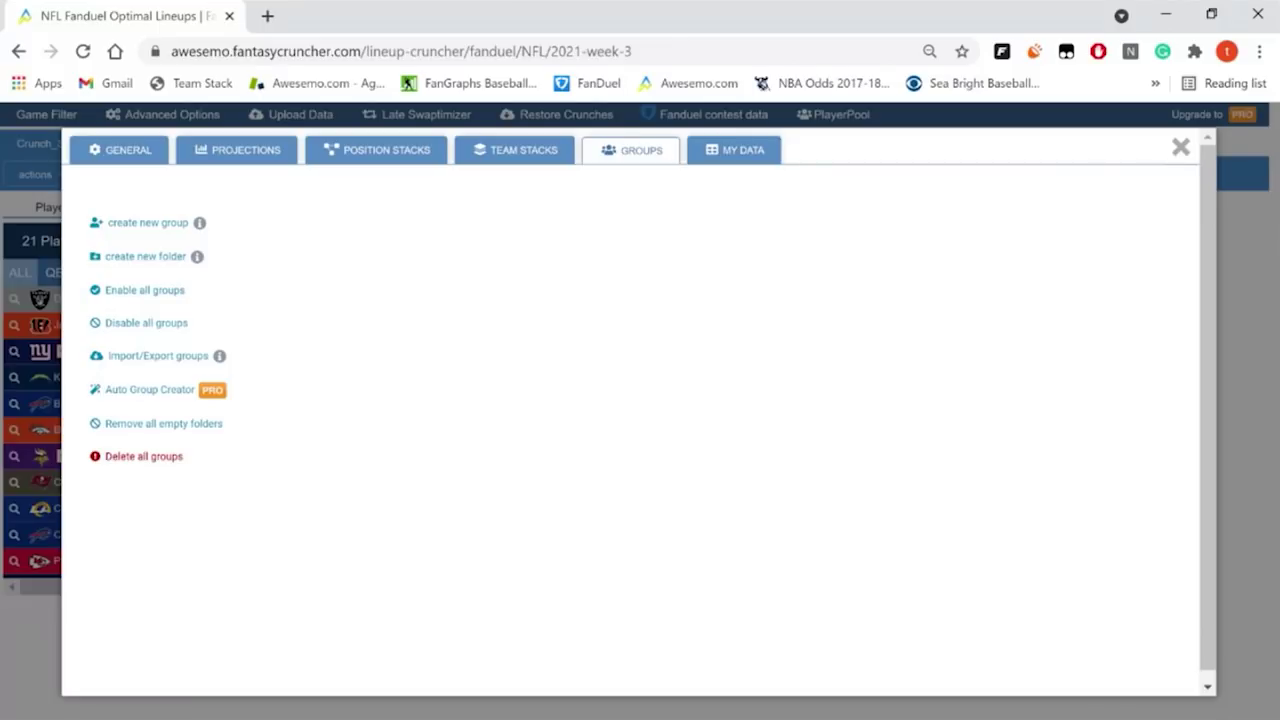
click(175, 222)
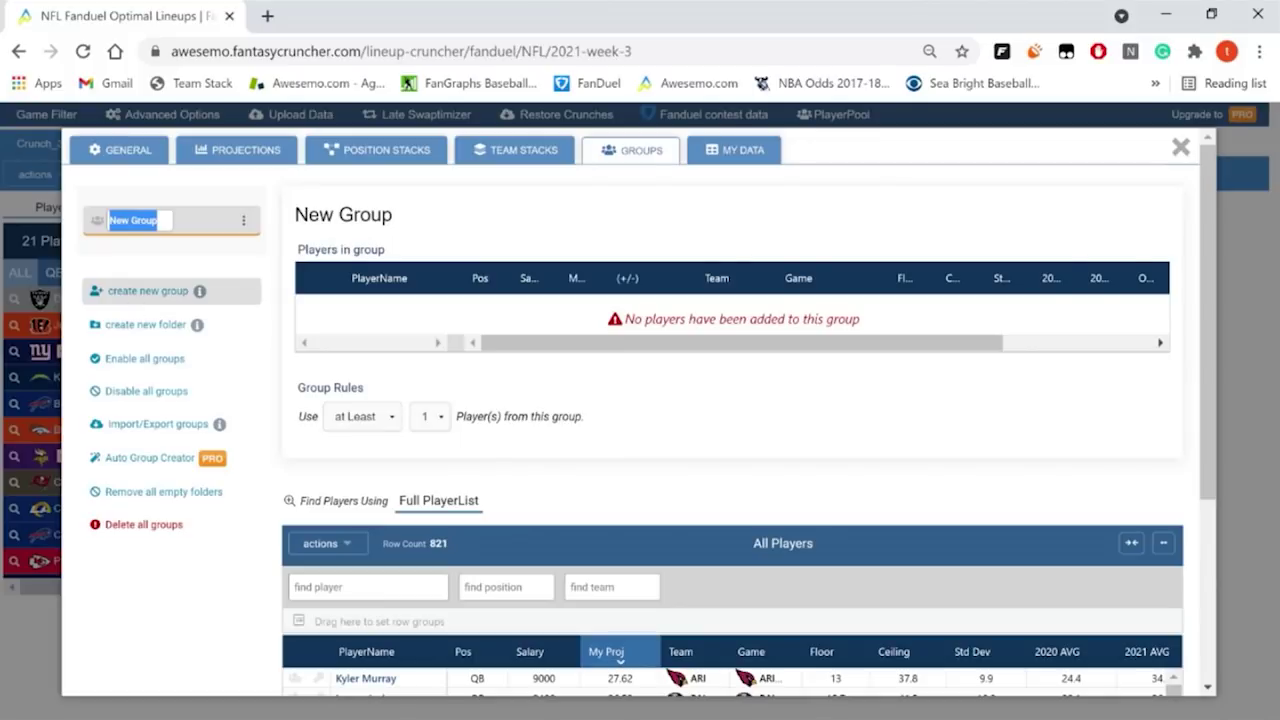
text(ARI)
key(Return)
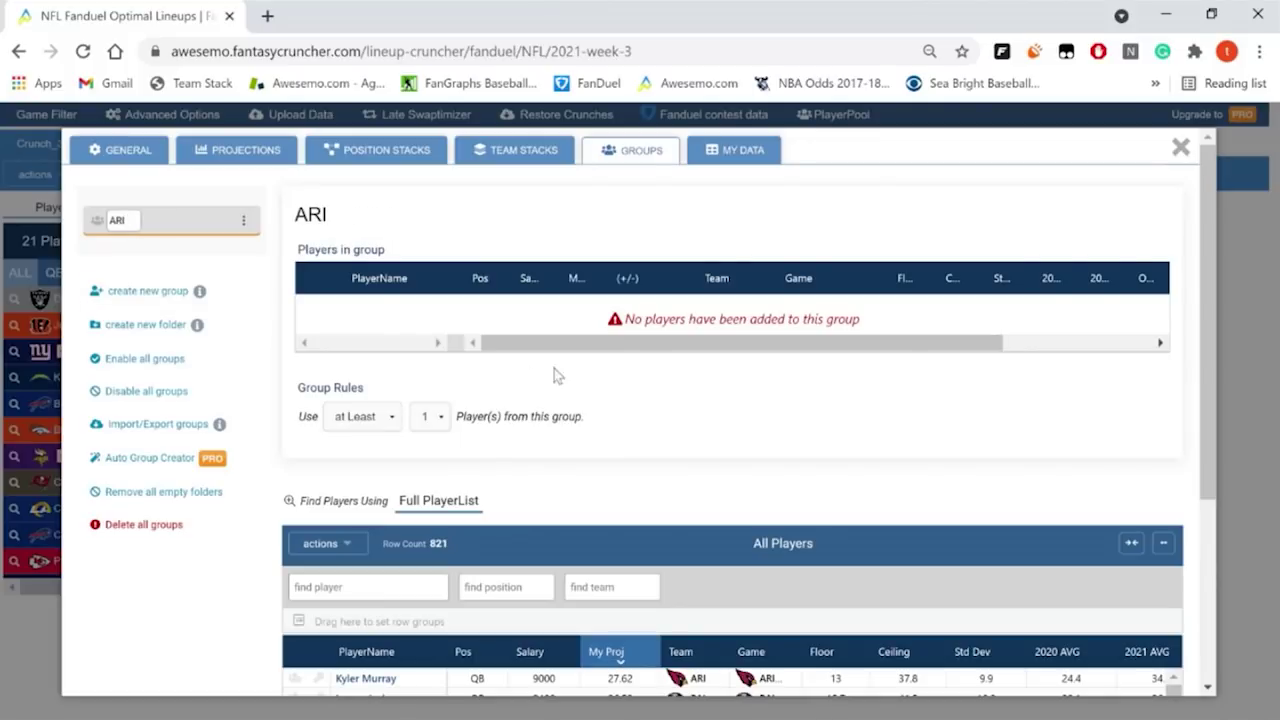
Step: Filter the full player list by team "ari" and clear the filter
scroll(751, 468, down, 1)
scroll(723, 417, up, 1)
scroll(723, 417, down, 2)
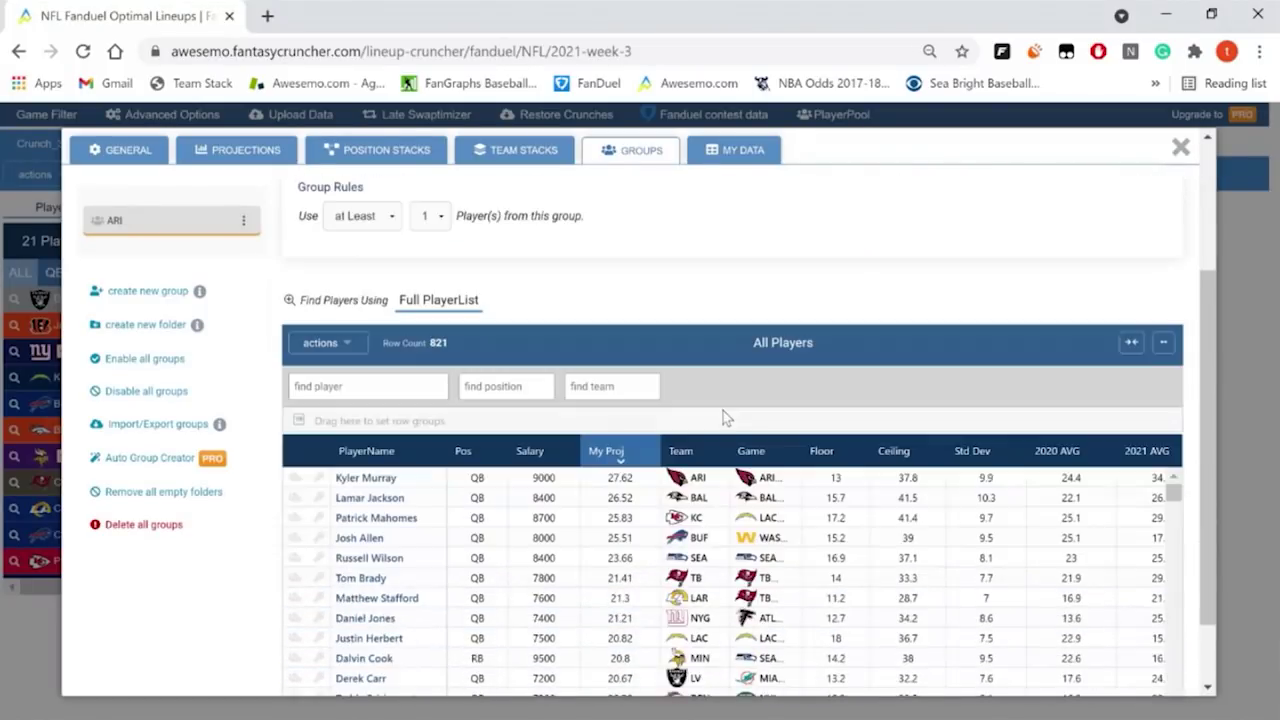
text(ari)
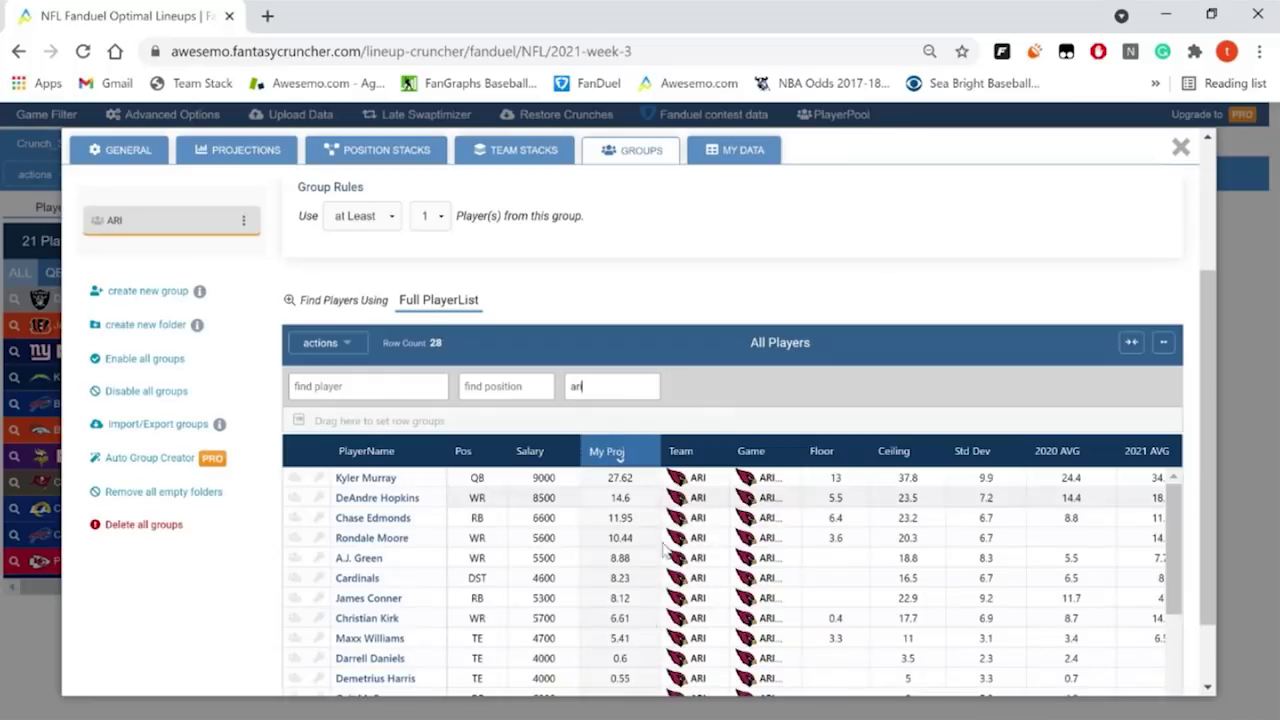
double_click(622, 398)
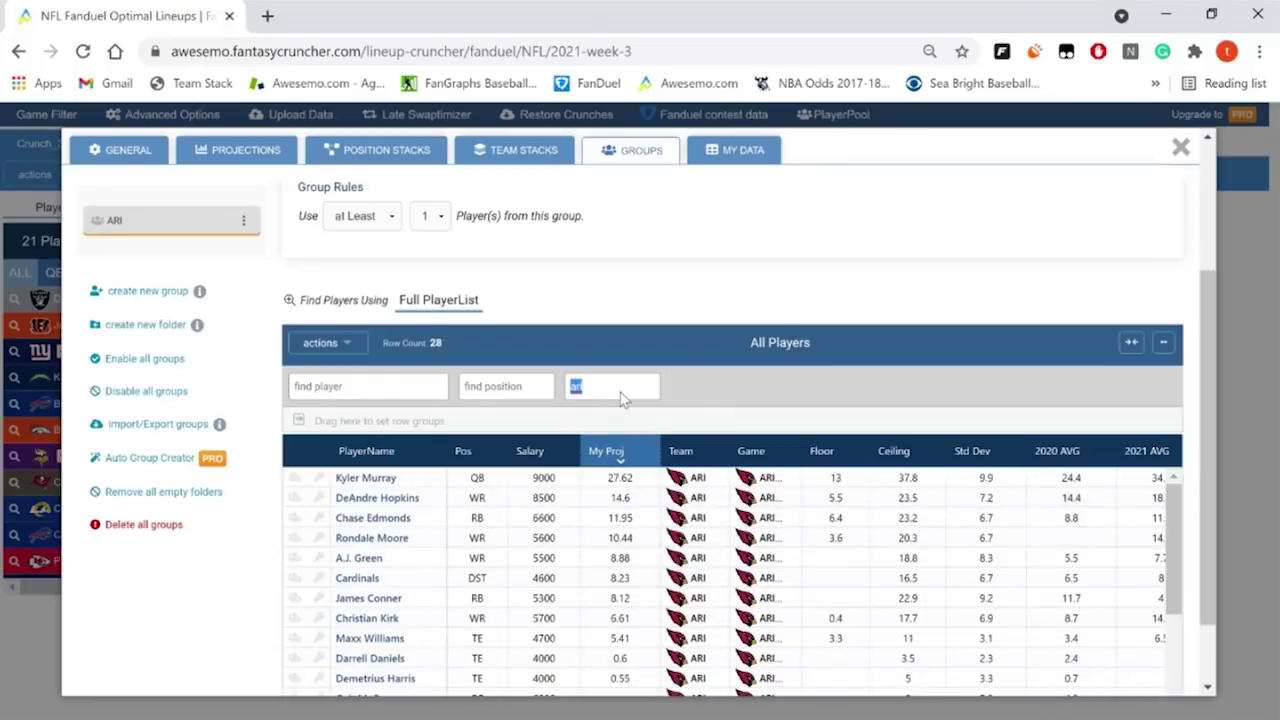
key(BackSpace)
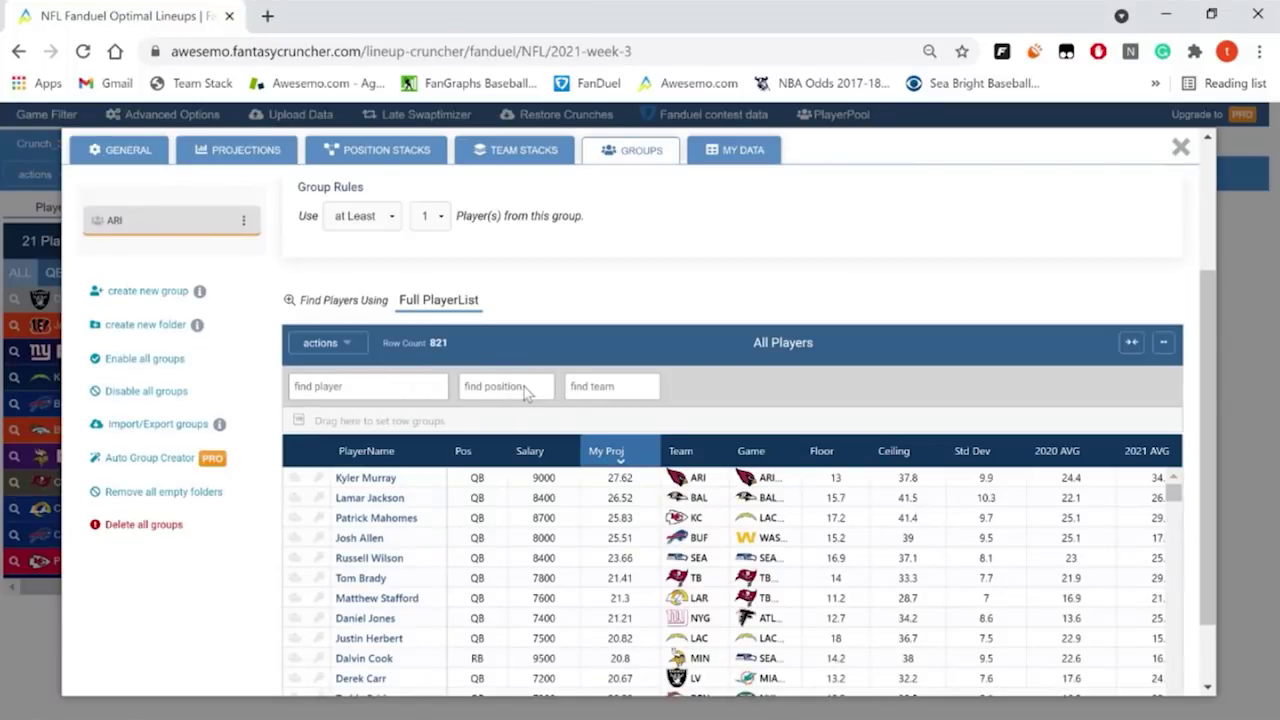
Step: Add Kyler Murray as a key player of the ARI group from the full player list
click(487, 395)
scroll(637, 354, up, 2)
scroll(637, 360, down, 2)
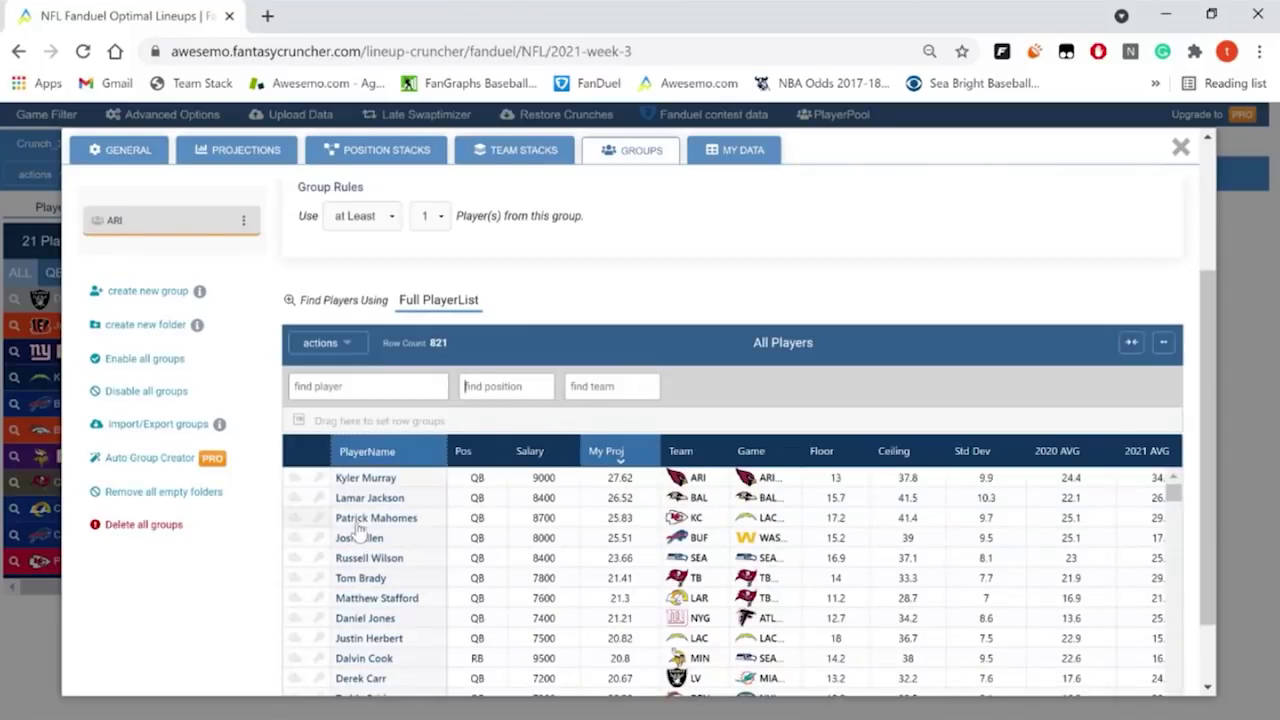
click(318, 484)
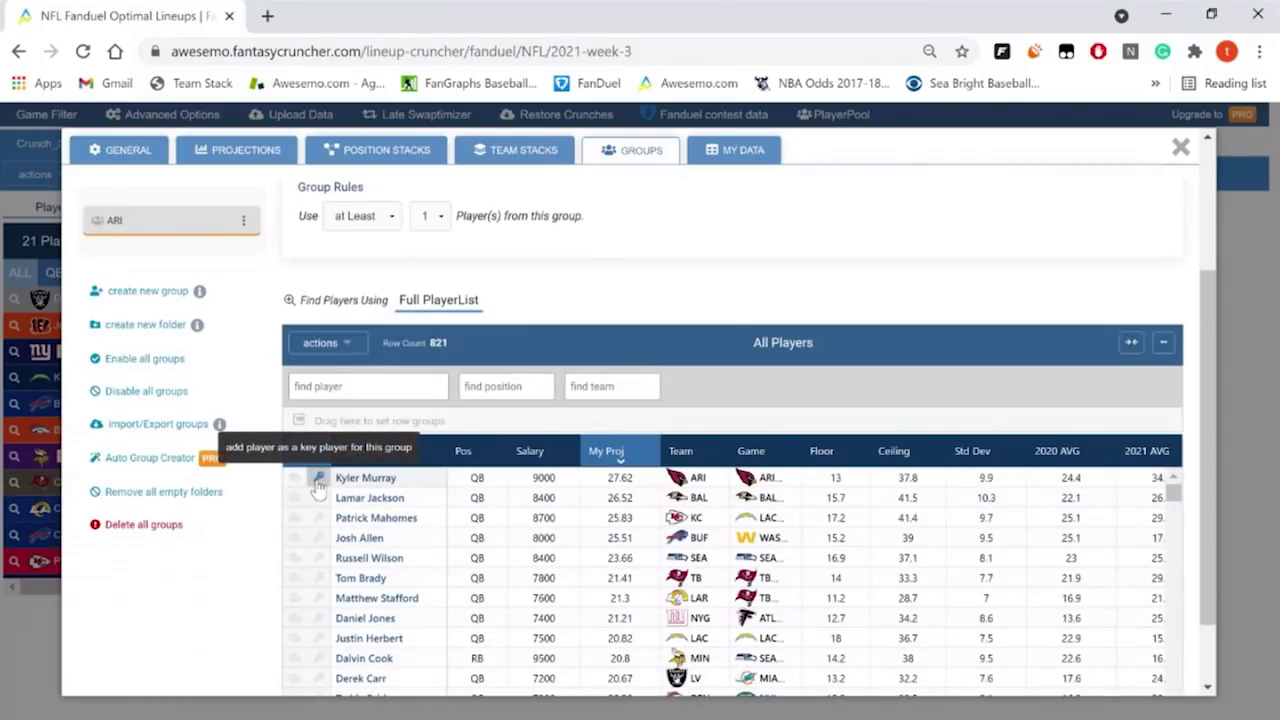
scroll(643, 535, up, 2)
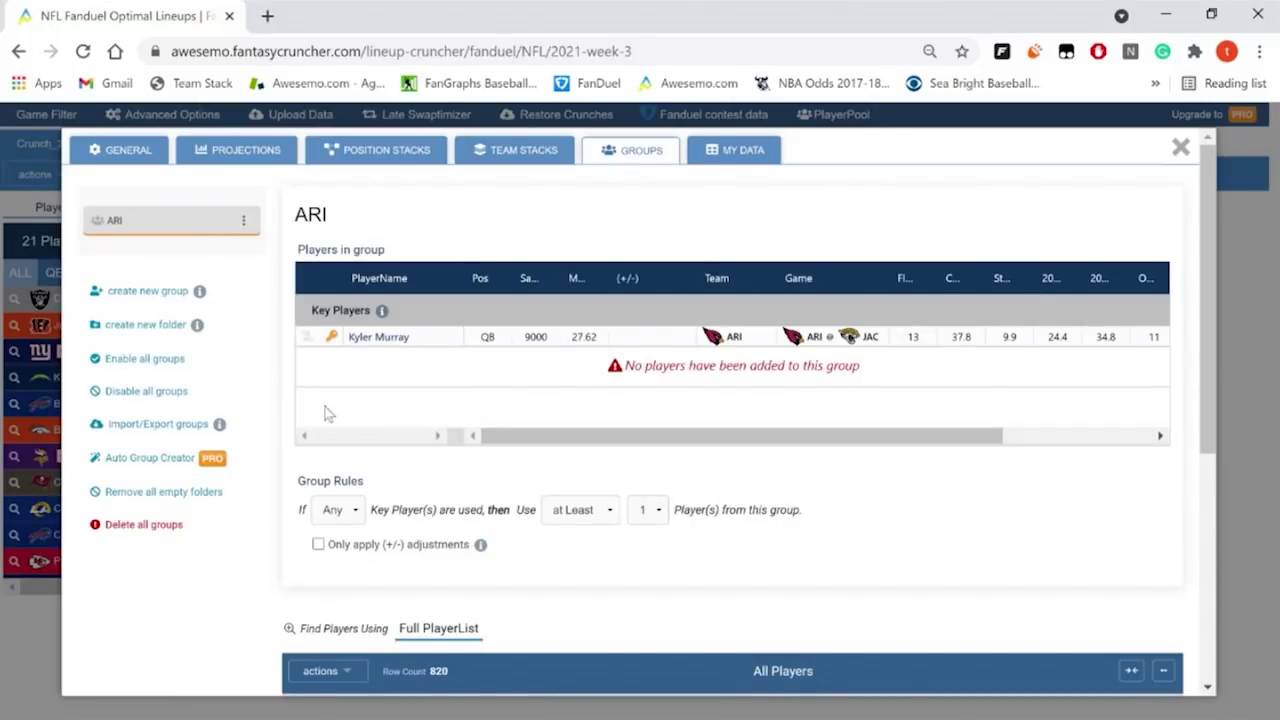
scroll(549, 400, down, 2)
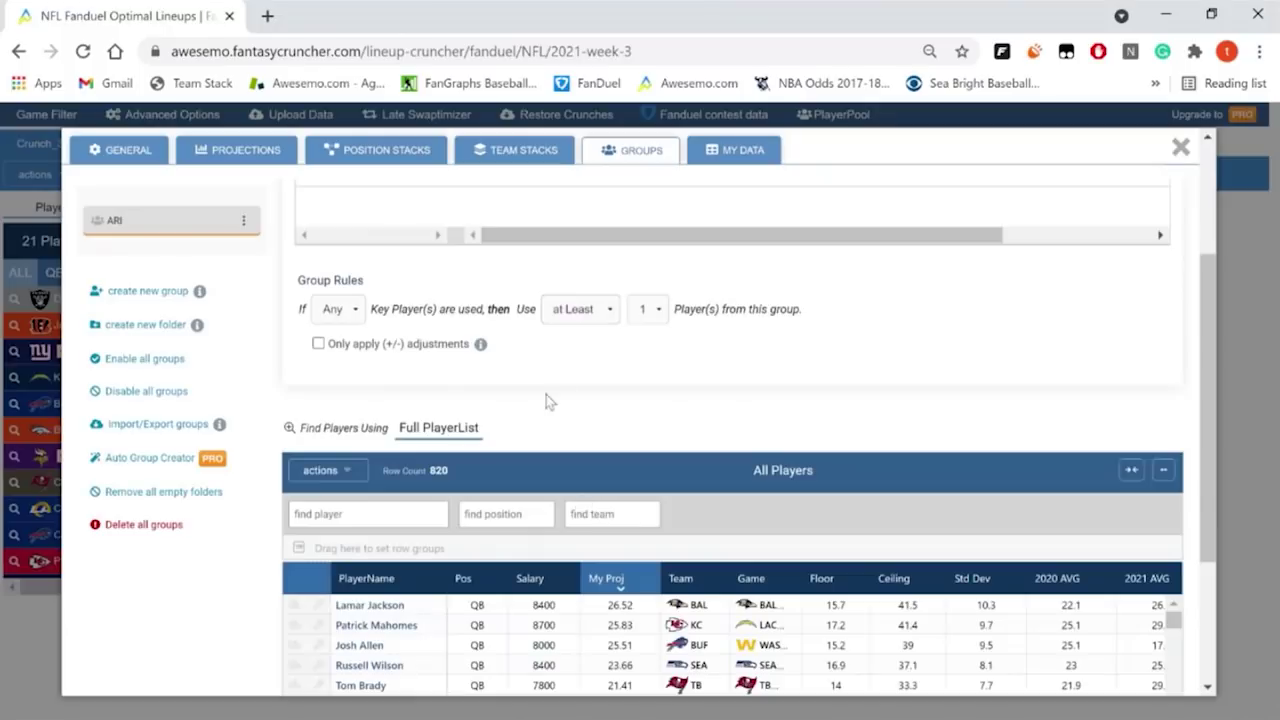
scroll(325, 290, up, 1)
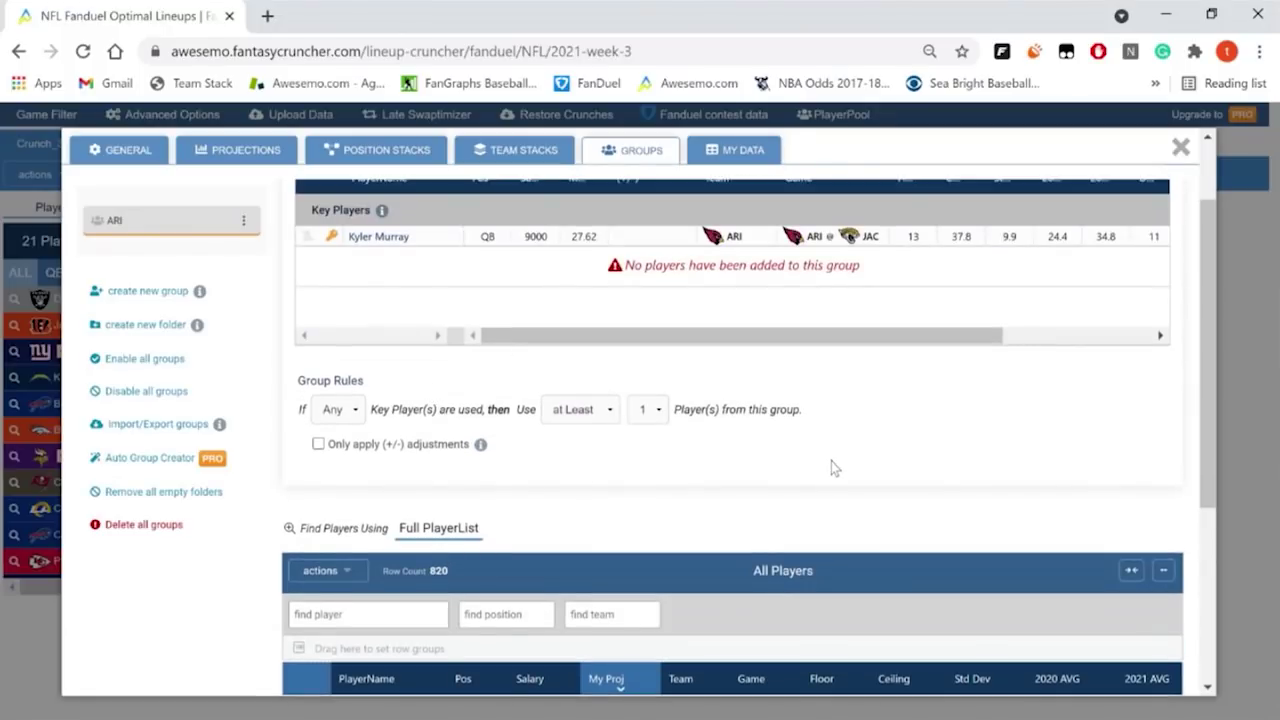
Step: Filter the player list by team "ari" and add DeAndre Hopkins, Chase Edmonds, Rondale Moore, A.J. Green, Christian Kirk and Maxx Williams to the ARI group
scroll(831, 463, down, 3)
click(595, 318)
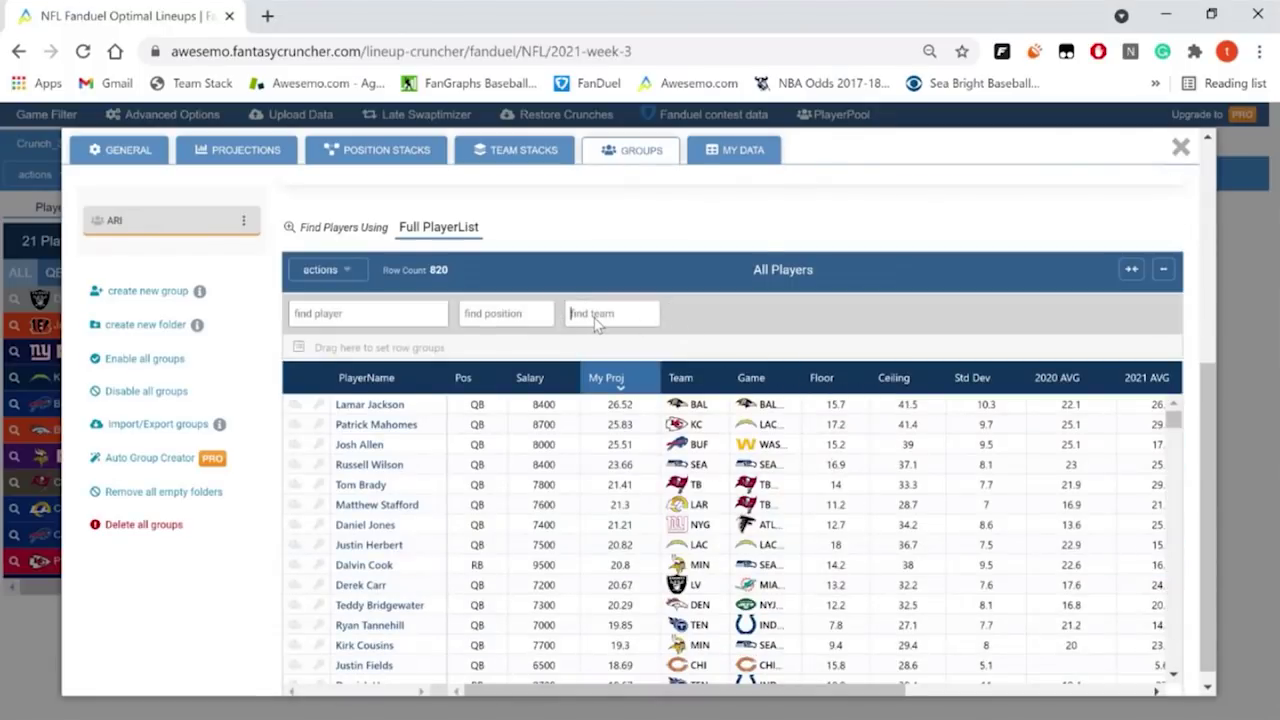
text(ari)
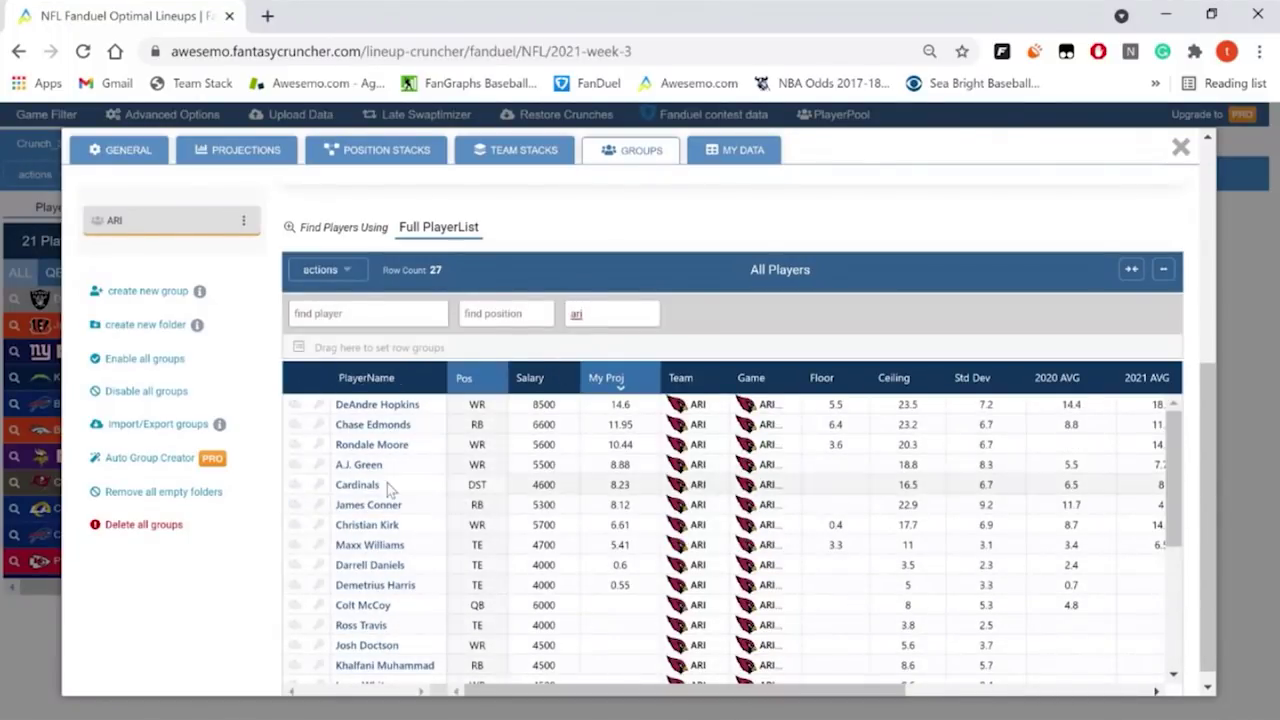
click(294, 404)
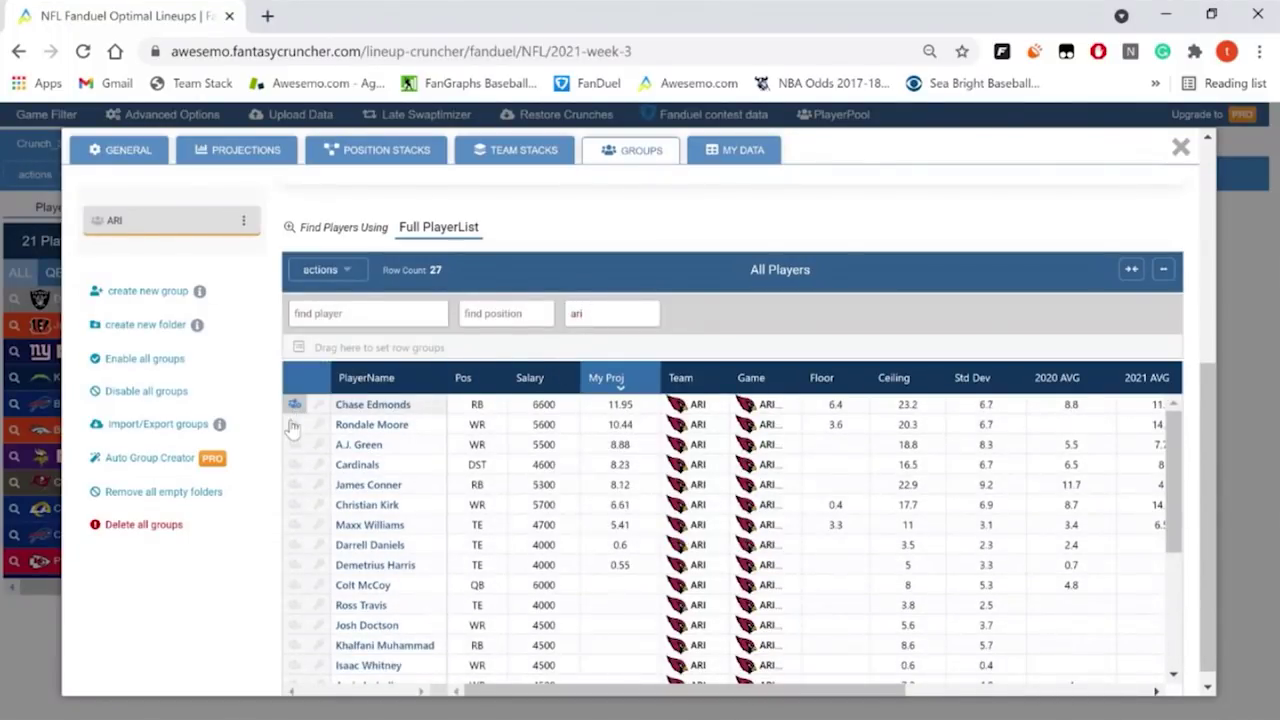
click(294, 405)
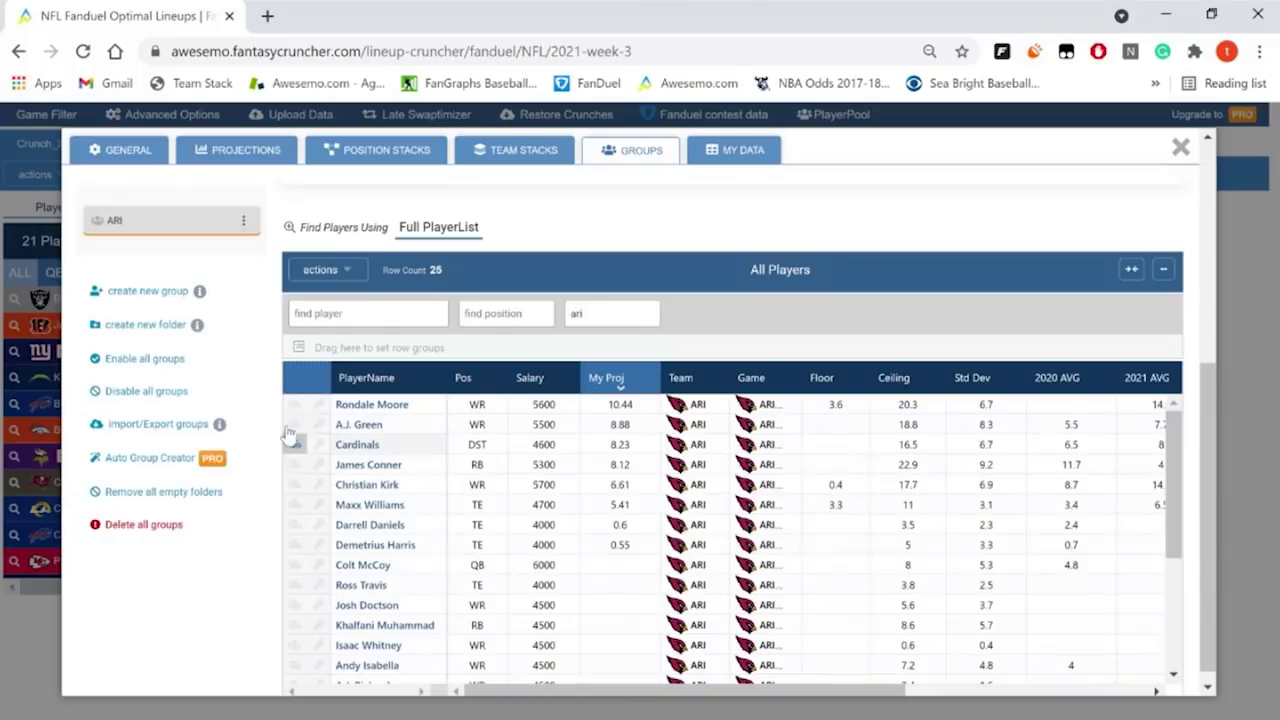
click(294, 404)
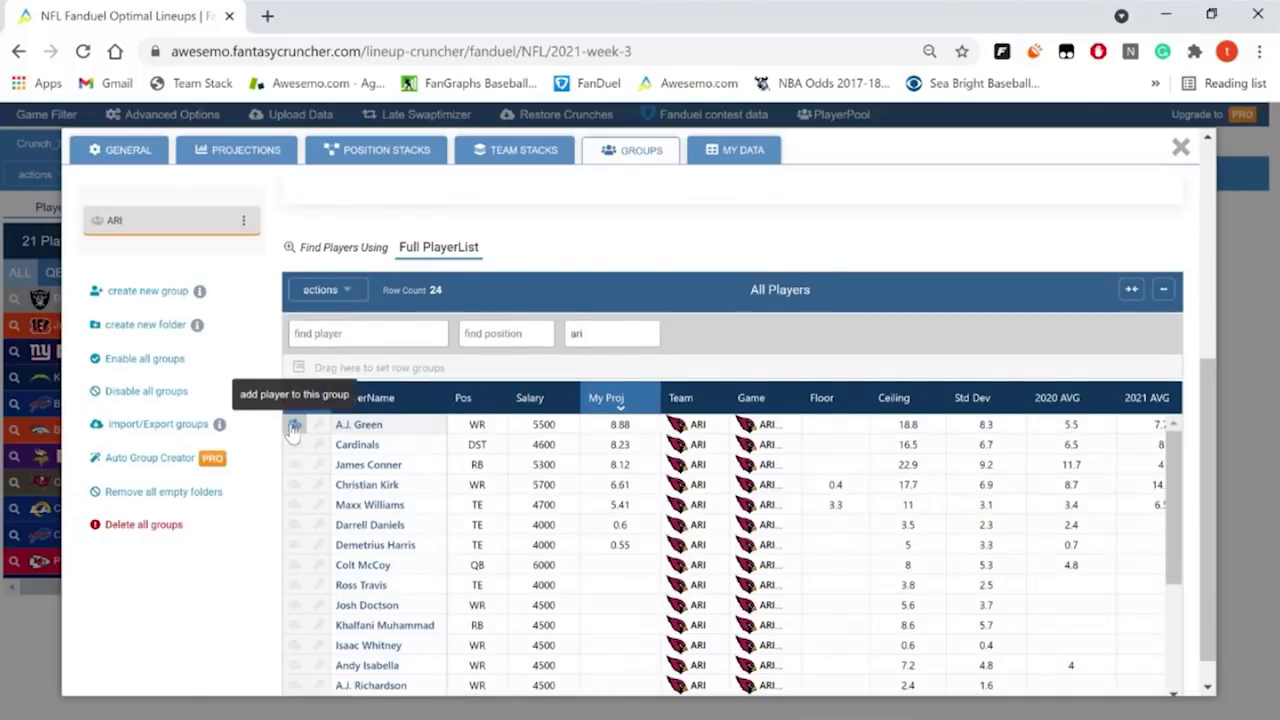
click(294, 424)
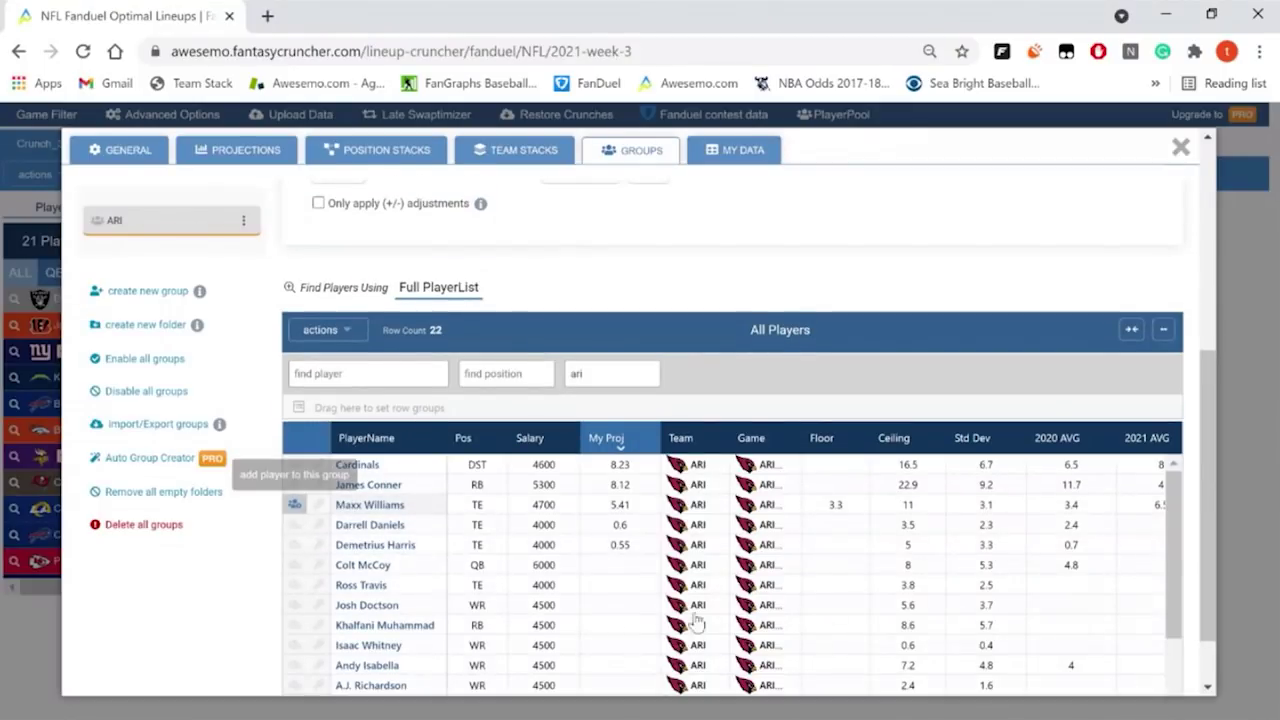
click(294, 504)
scroll(540, 597, up, 2)
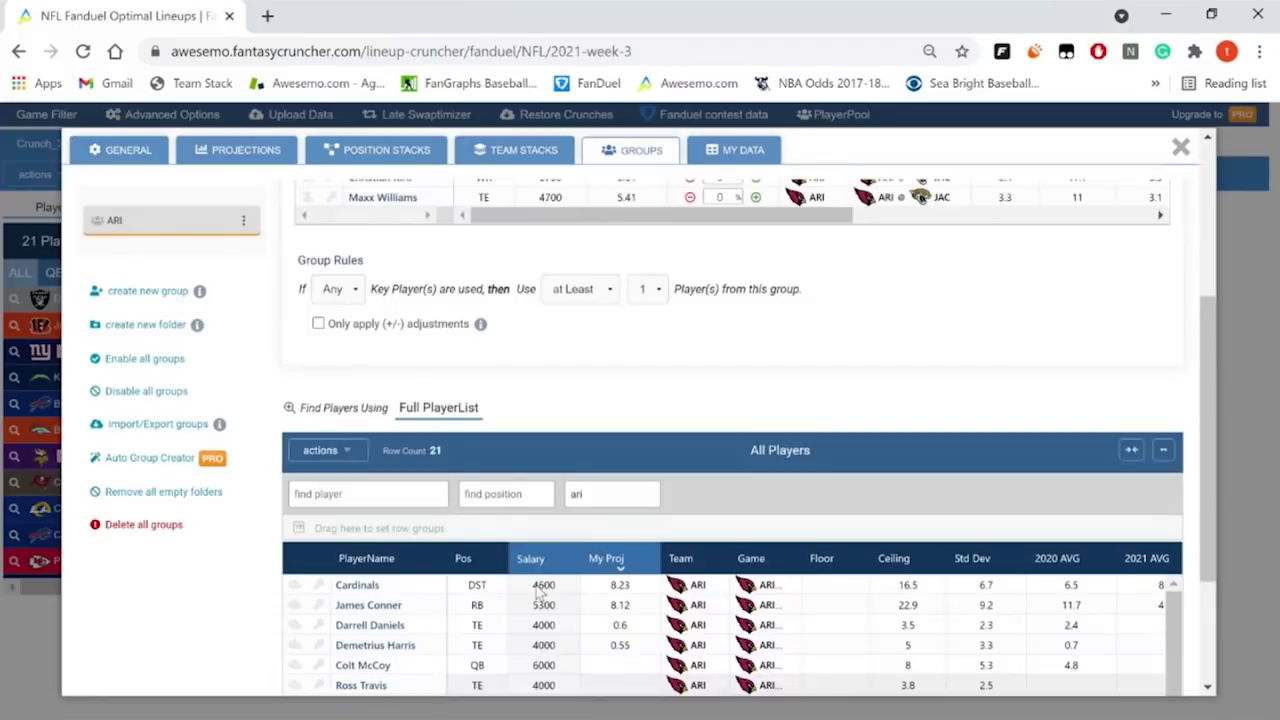
scroll(540, 594, up, 2)
scroll(865, 610, down, 2)
scroll(874, 568, up, 2)
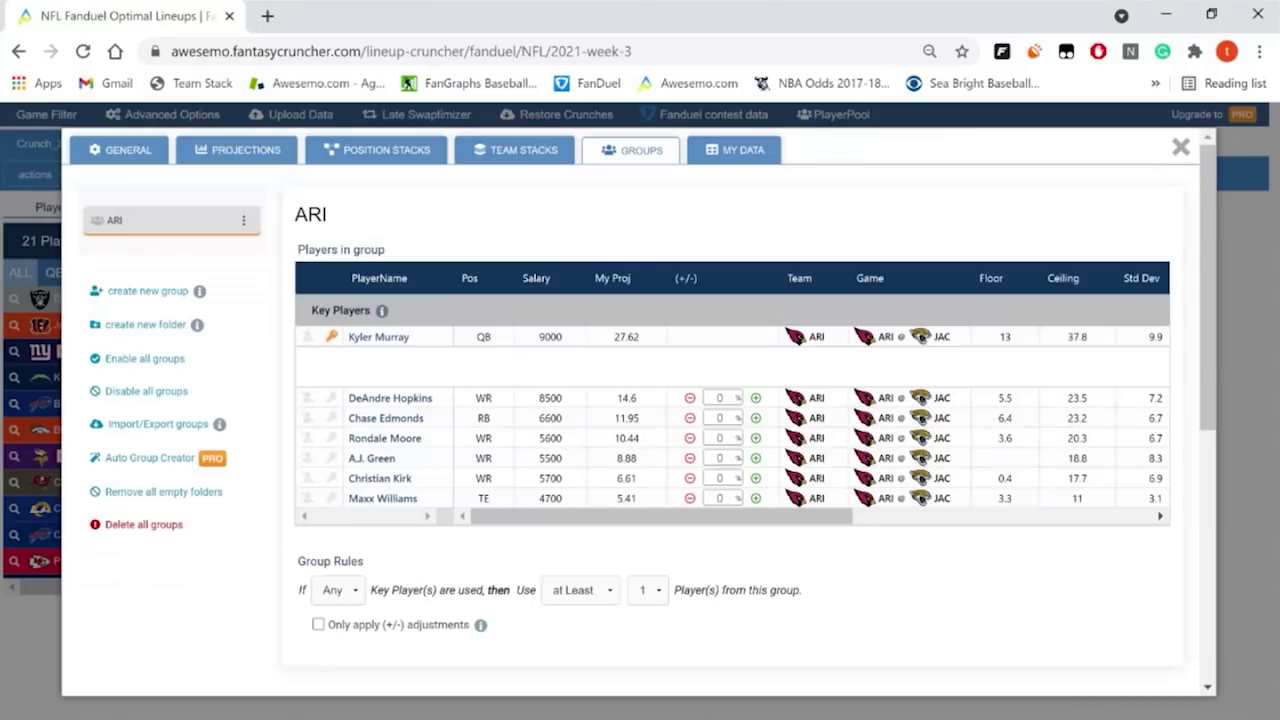
Step: Create a second player group and name it Ari Opp
click(165, 296)
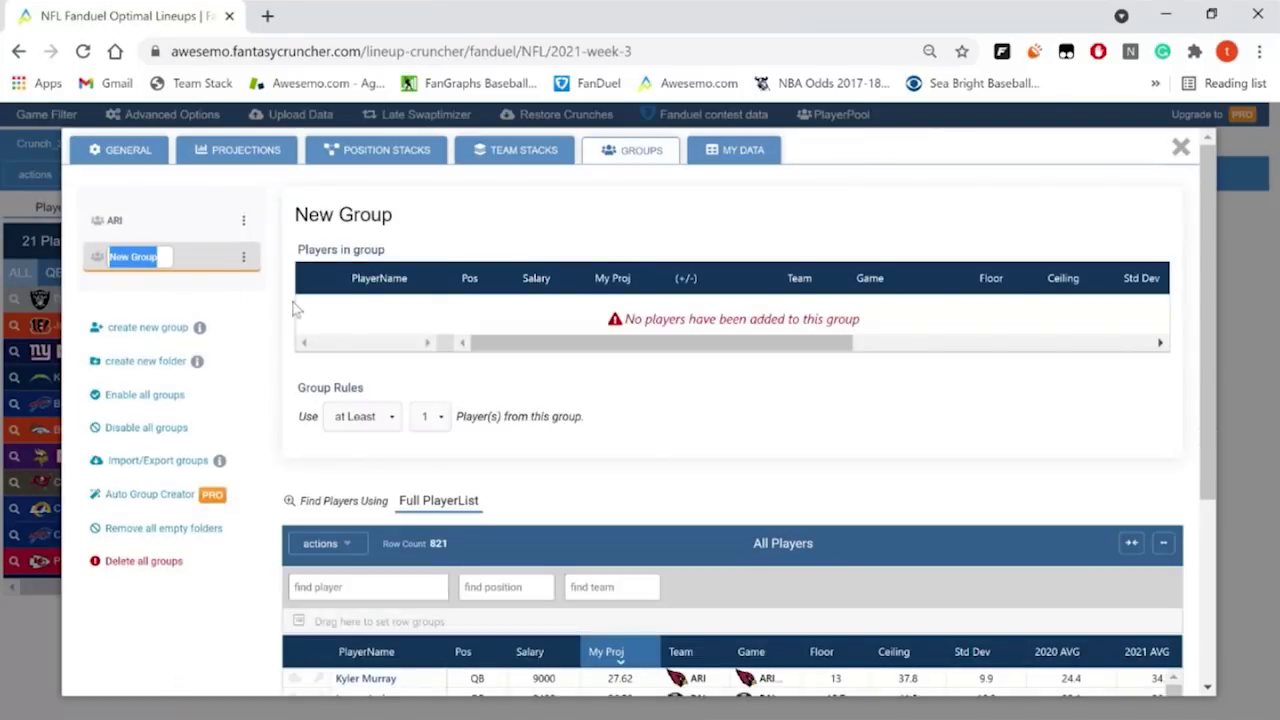
text(Ari Opp)
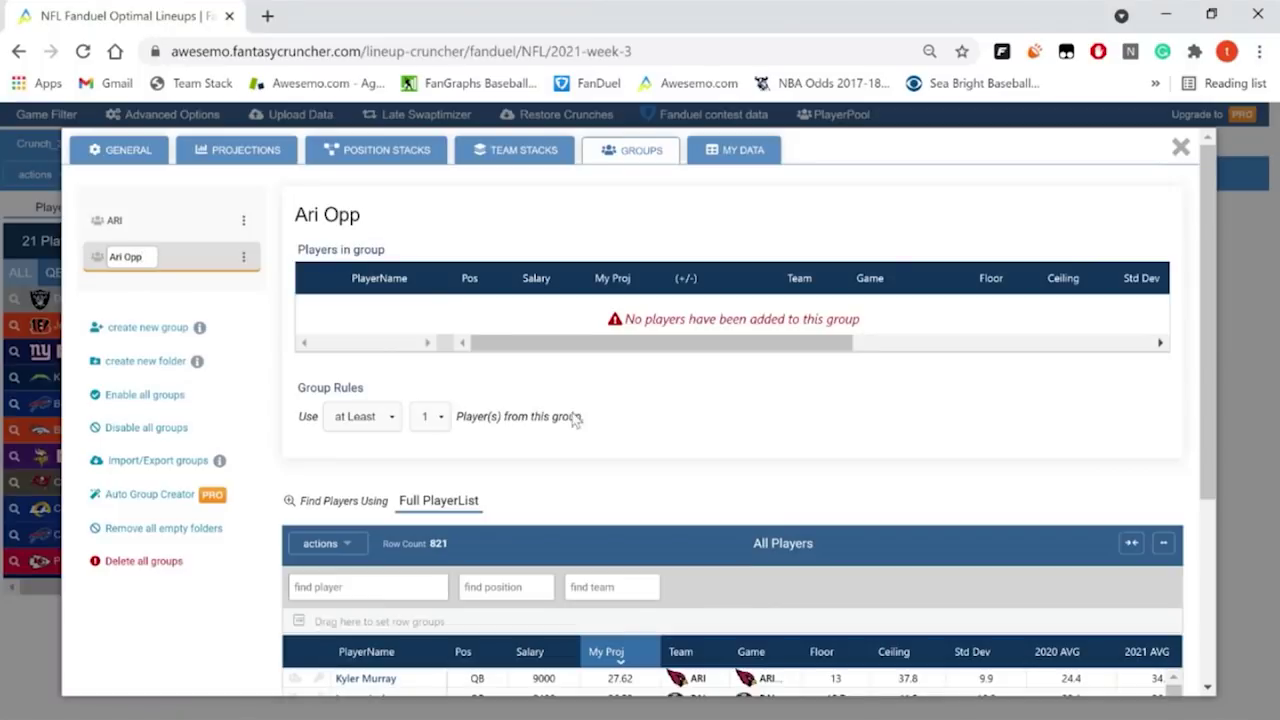
click(654, 405)
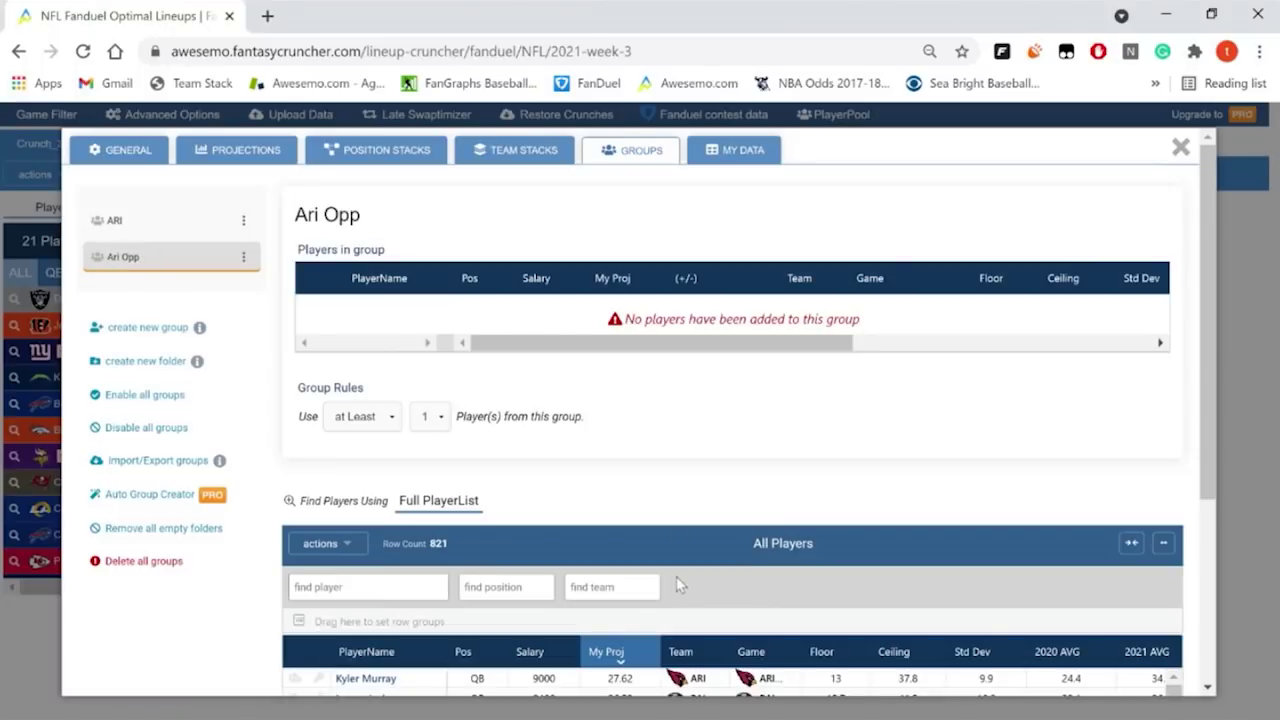
Step: Filter the player list by team "ari" and add Kyler Murray as a key player of the Ari Opp group
click(654, 597)
text(ari)
scroll(540, 526, down, 1)
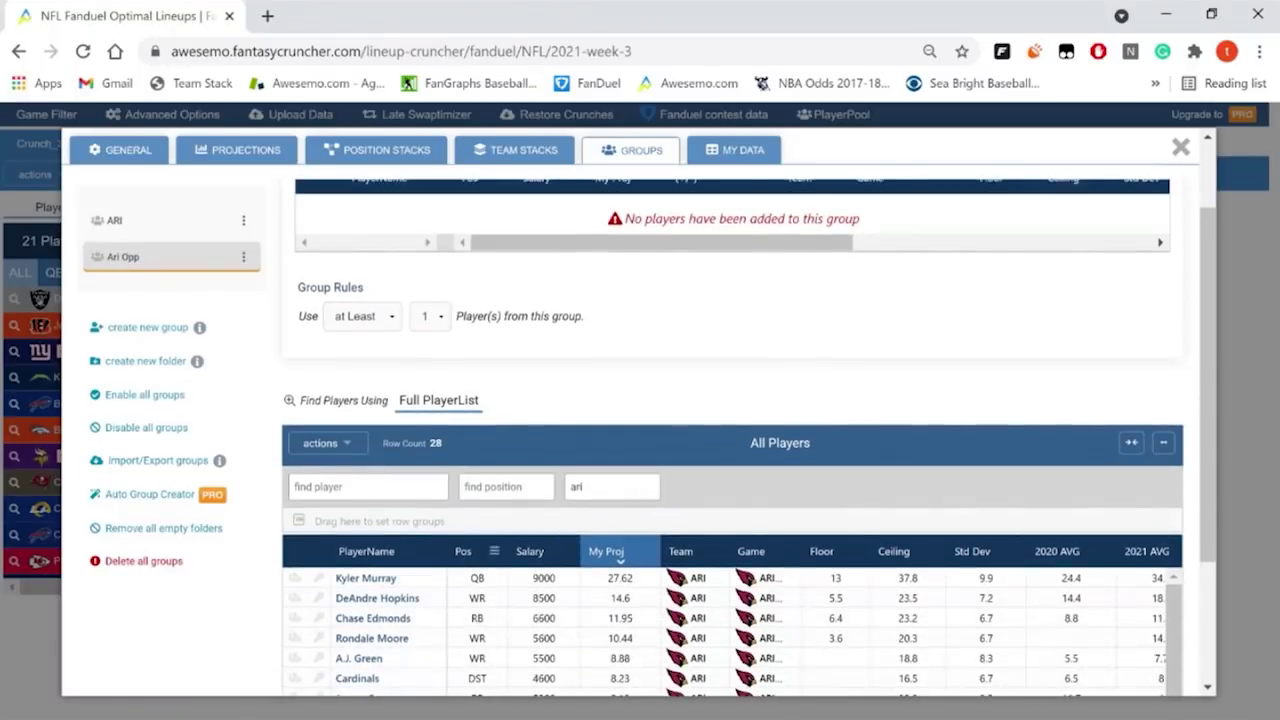
click(320, 579)
scroll(615, 560, up, 2)
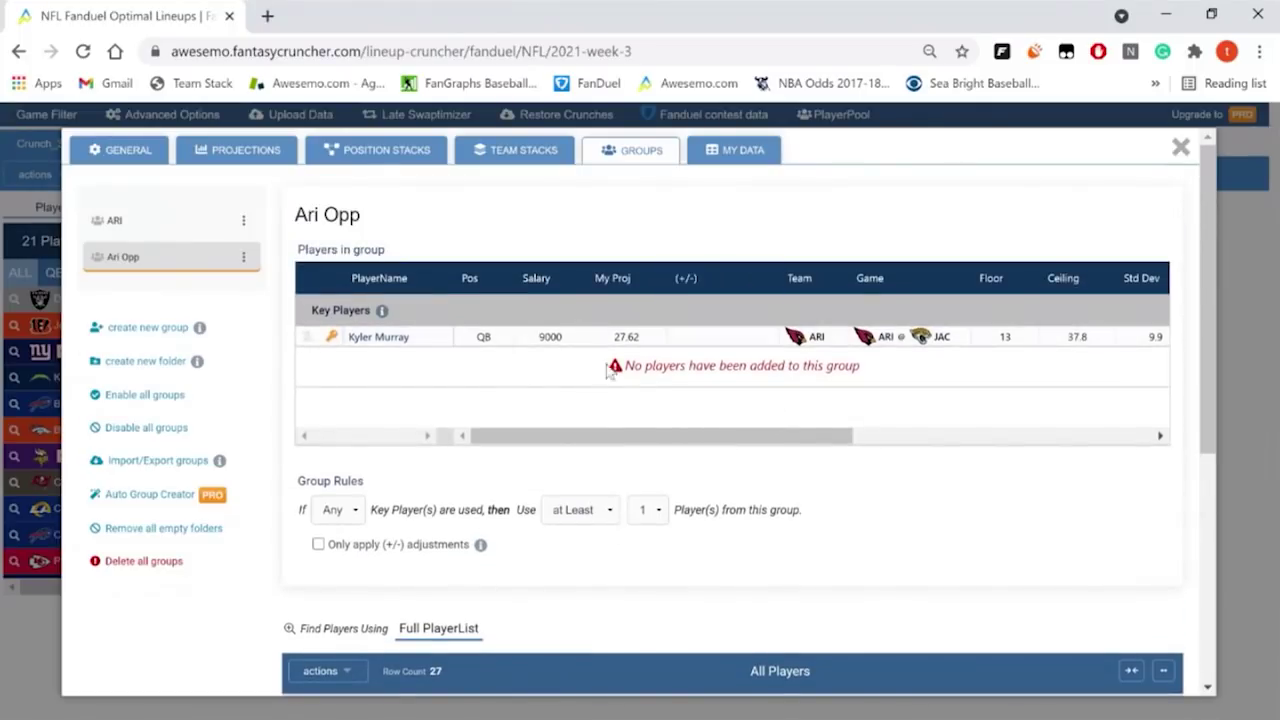
scroll(833, 521, down, 2)
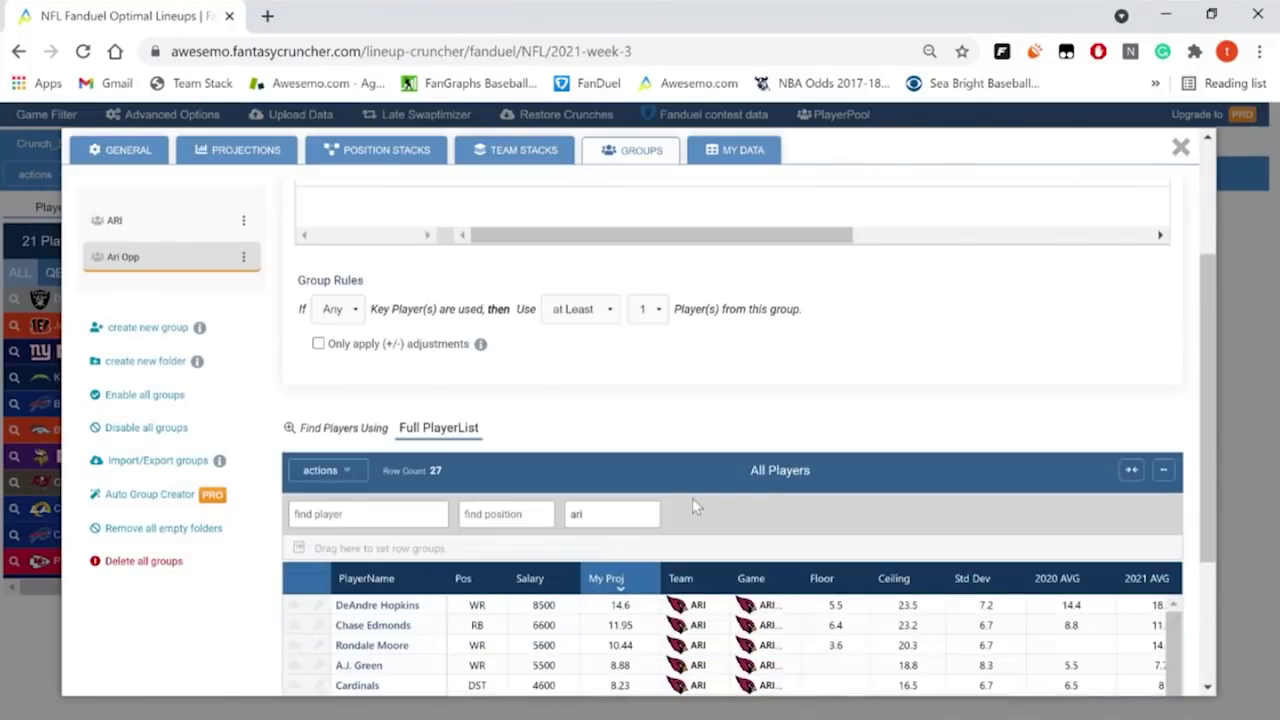
Step: Filter the player list by team "jac" and add James Robinson, Marvin Jones, Laviska Shenault Jr. and D.J. Chark to the Ari Opp group
double_click(620, 520)
text(jac)
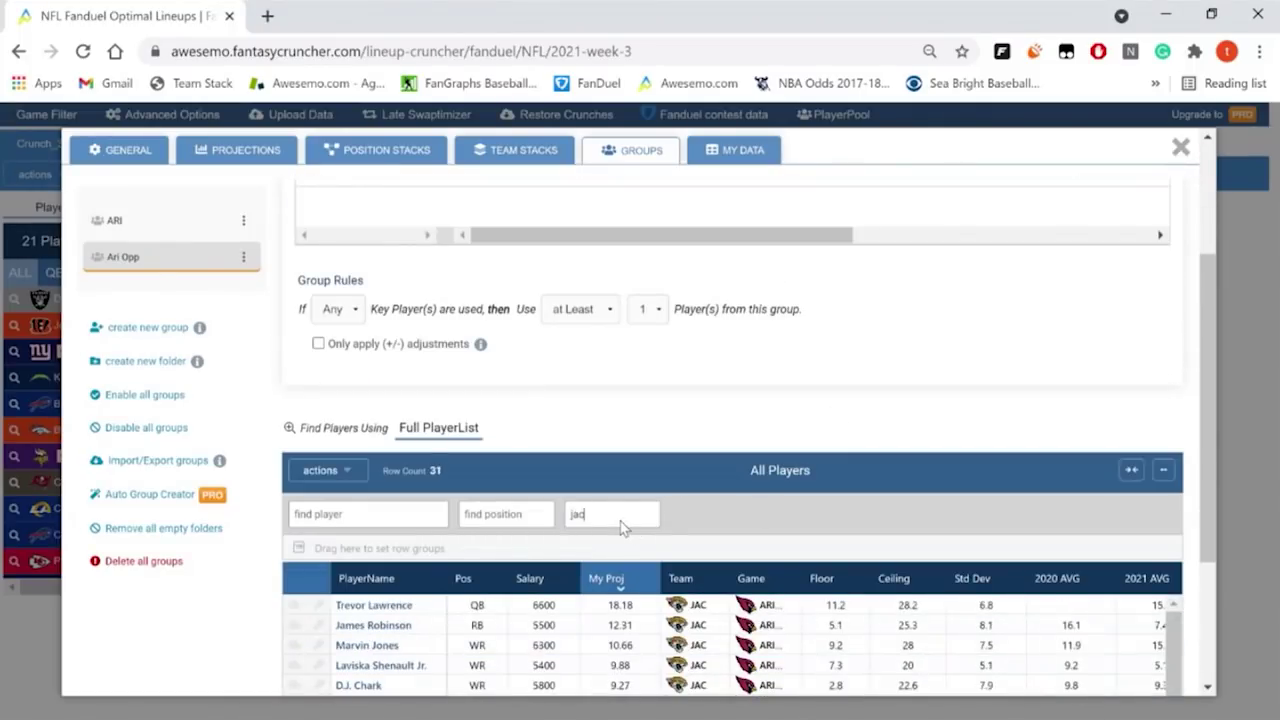
scroll(592, 396, down, 1)
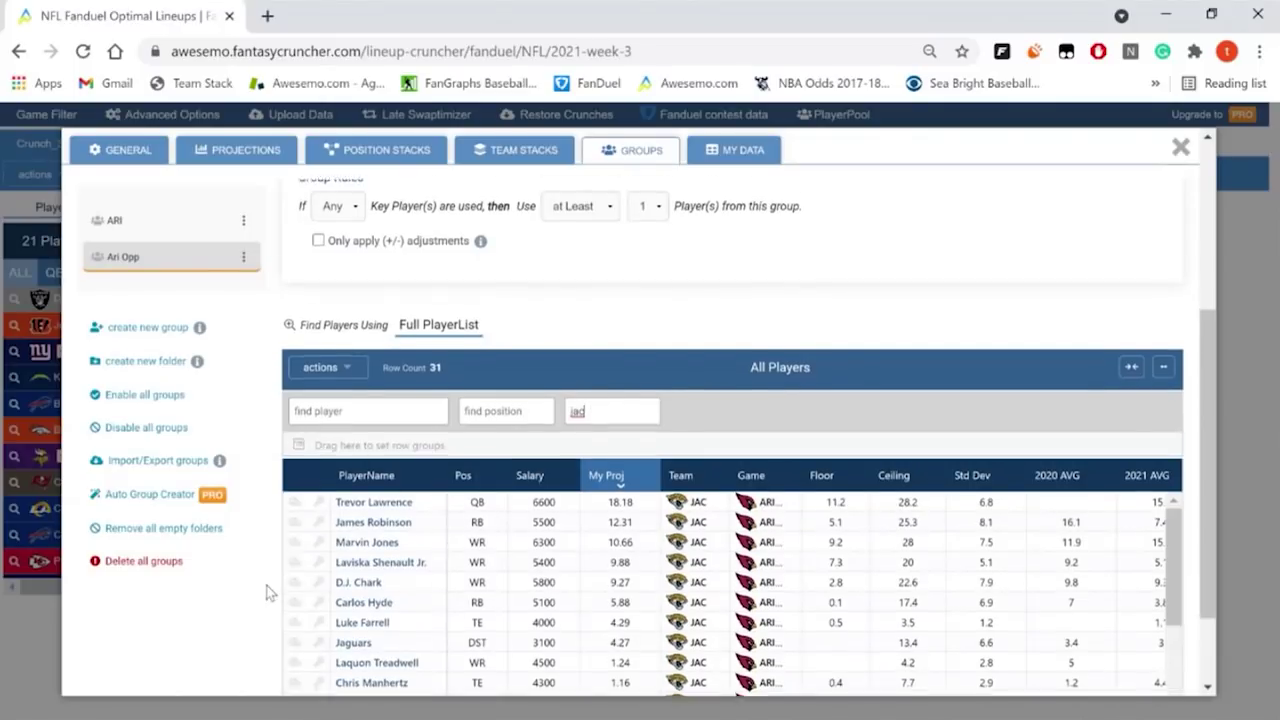
scroll(280, 510, down, 1)
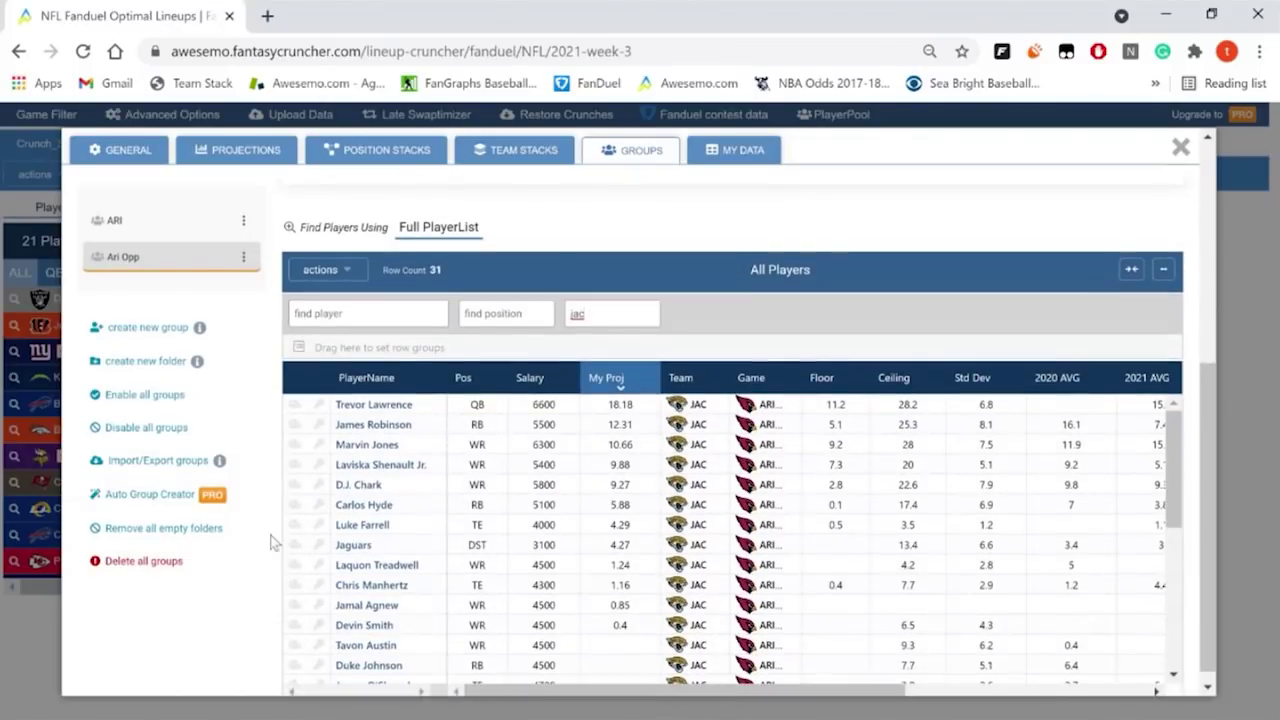
click(294, 426)
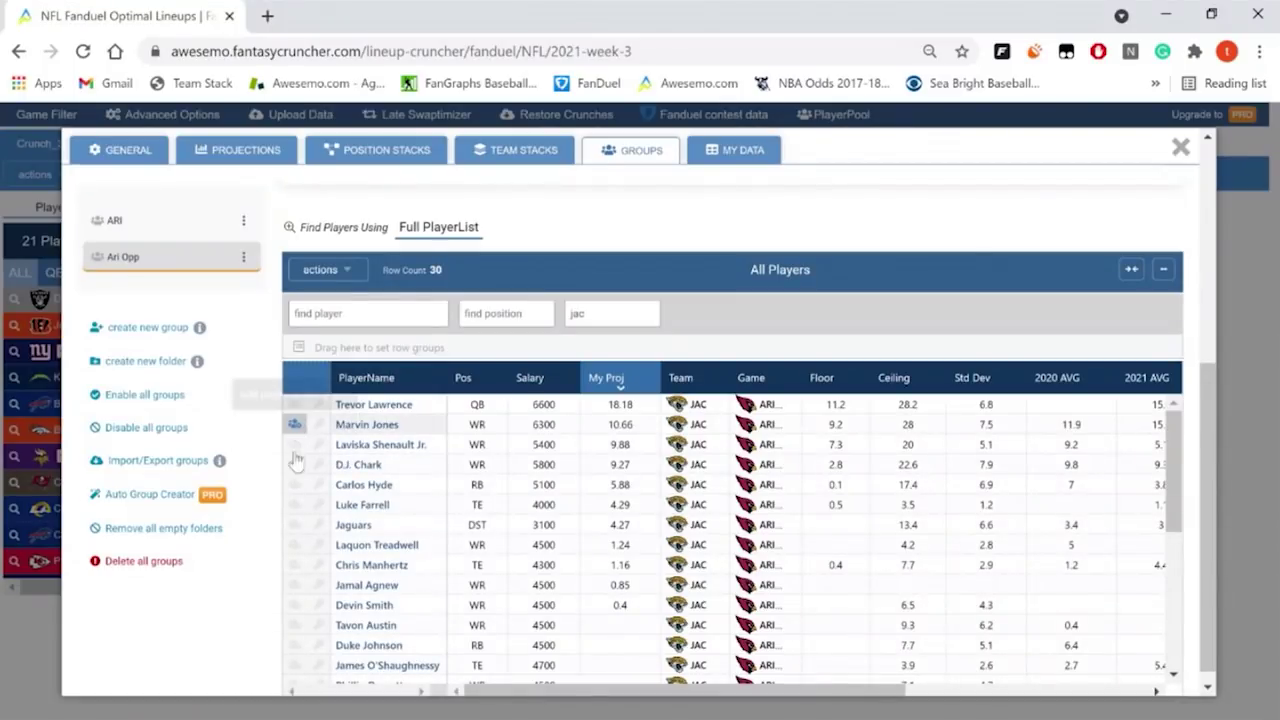
click(294, 426)
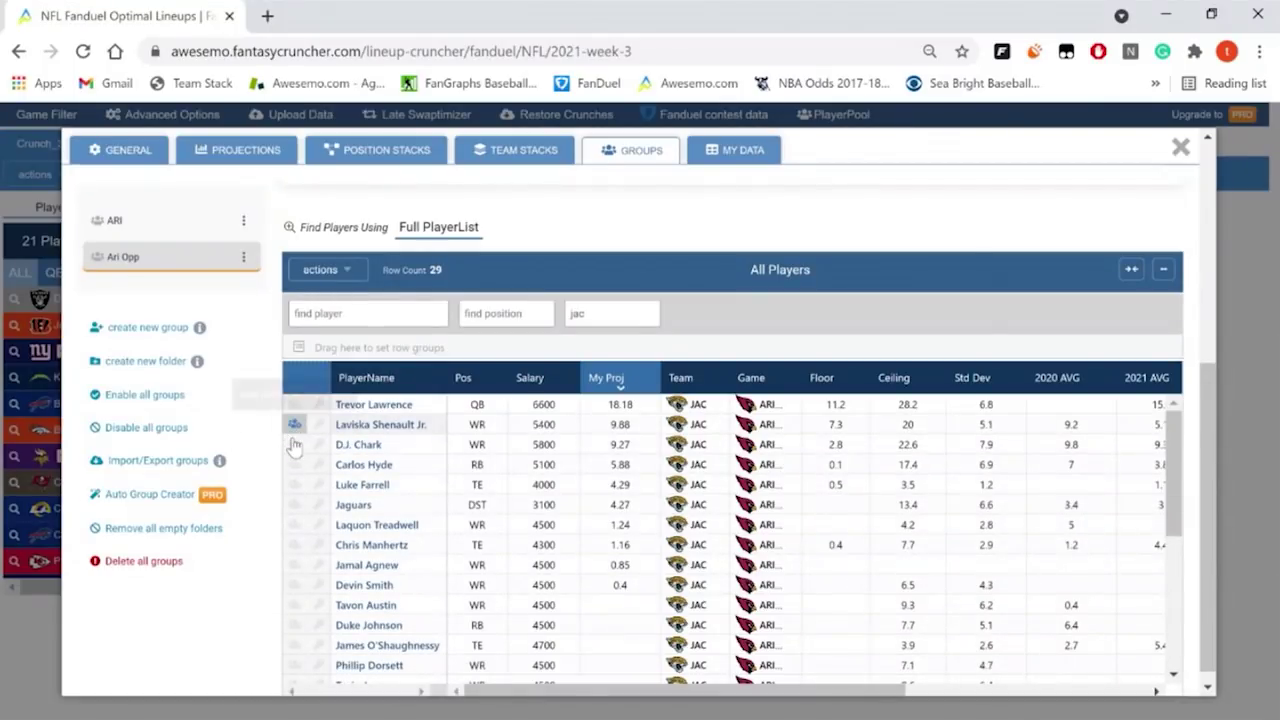
click(294, 428)
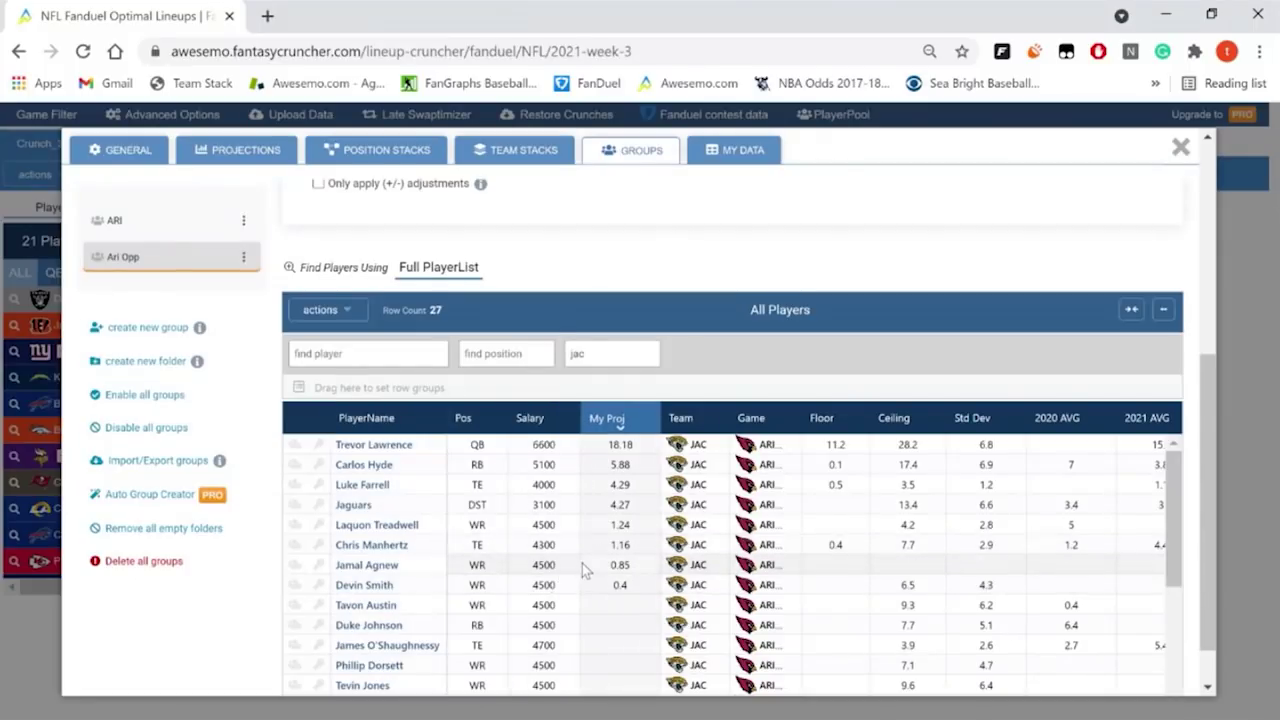
scroll(590, 560, up, 4)
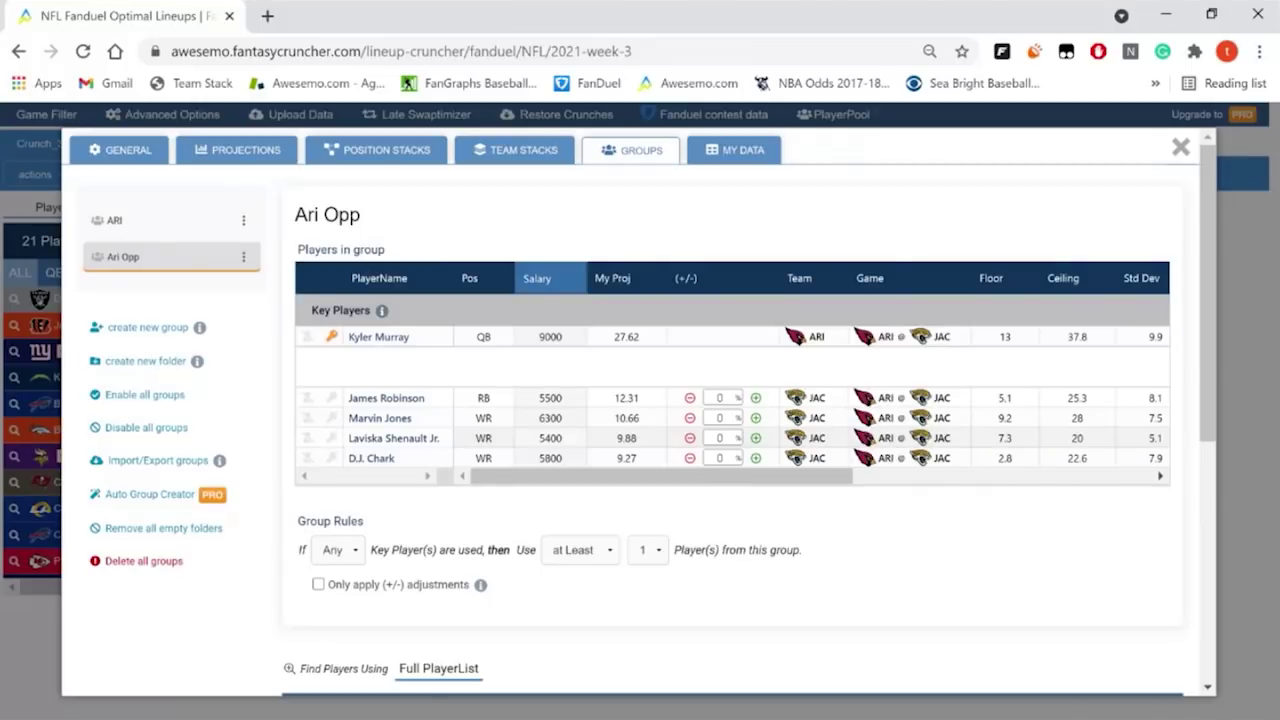
Step: Set James Robinson's (+/-) adjustment in the Ari Opp group to -25%
double_click(719, 399)
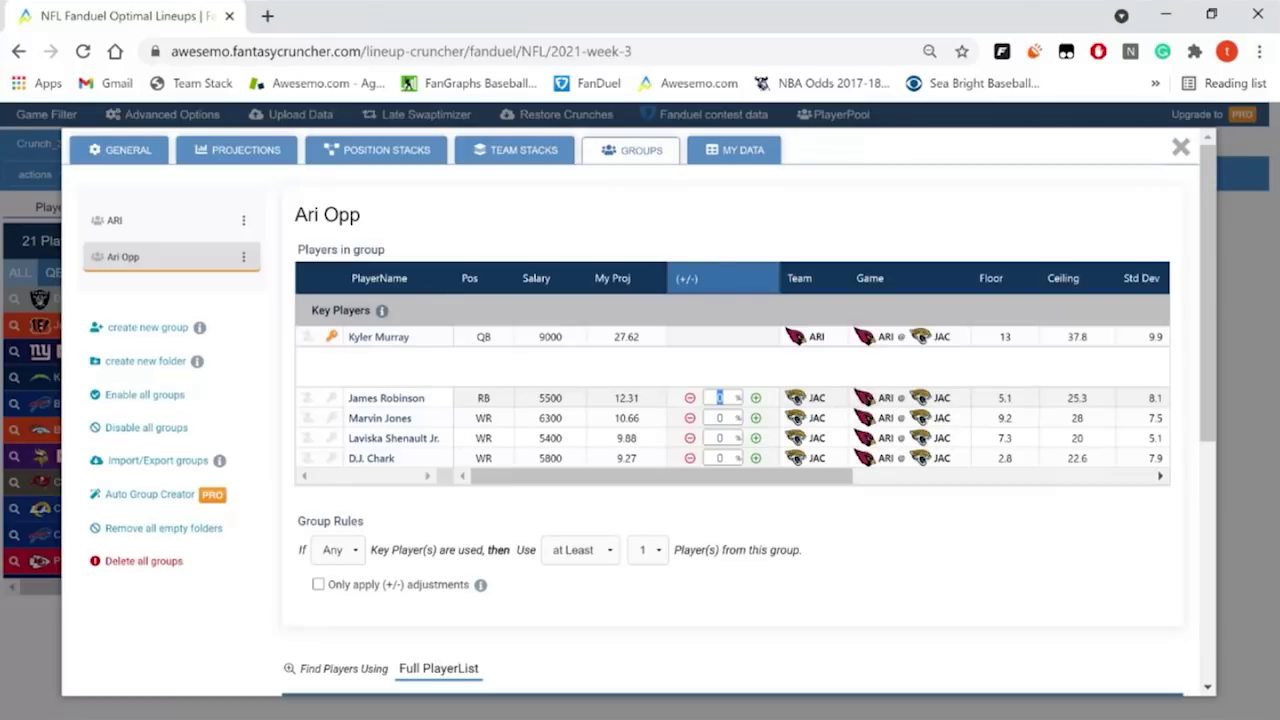
text(-25)
click(925, 532)
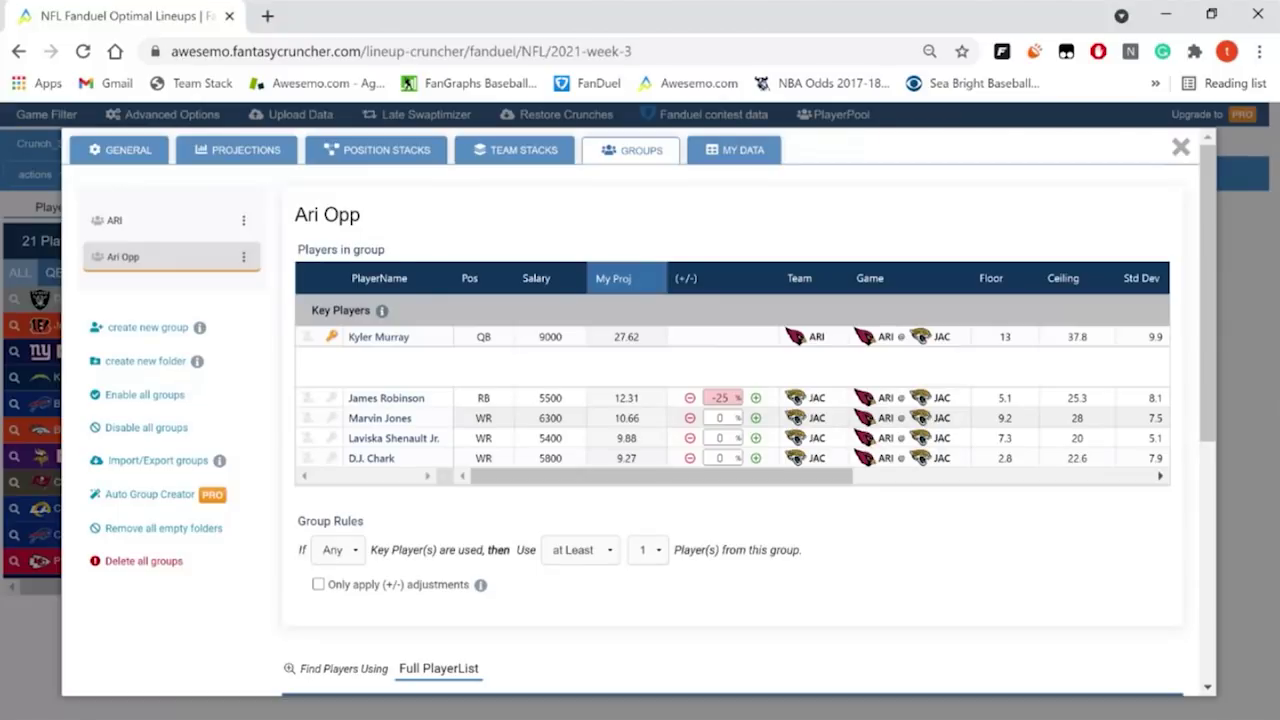
Step: Add Laquon Treadwell to the Ari Opp group from the Jacksonville players in the full list
scroll(646, 515, down, 2)
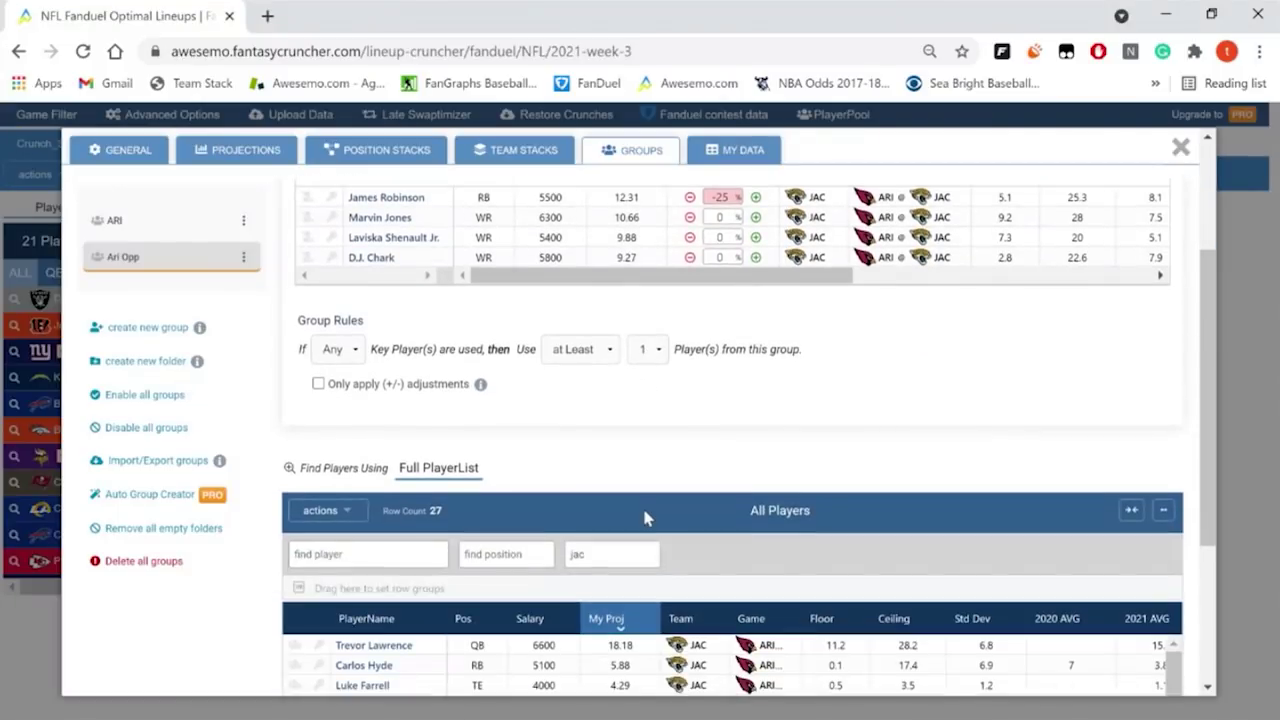
scroll(740, 495, up, 1)
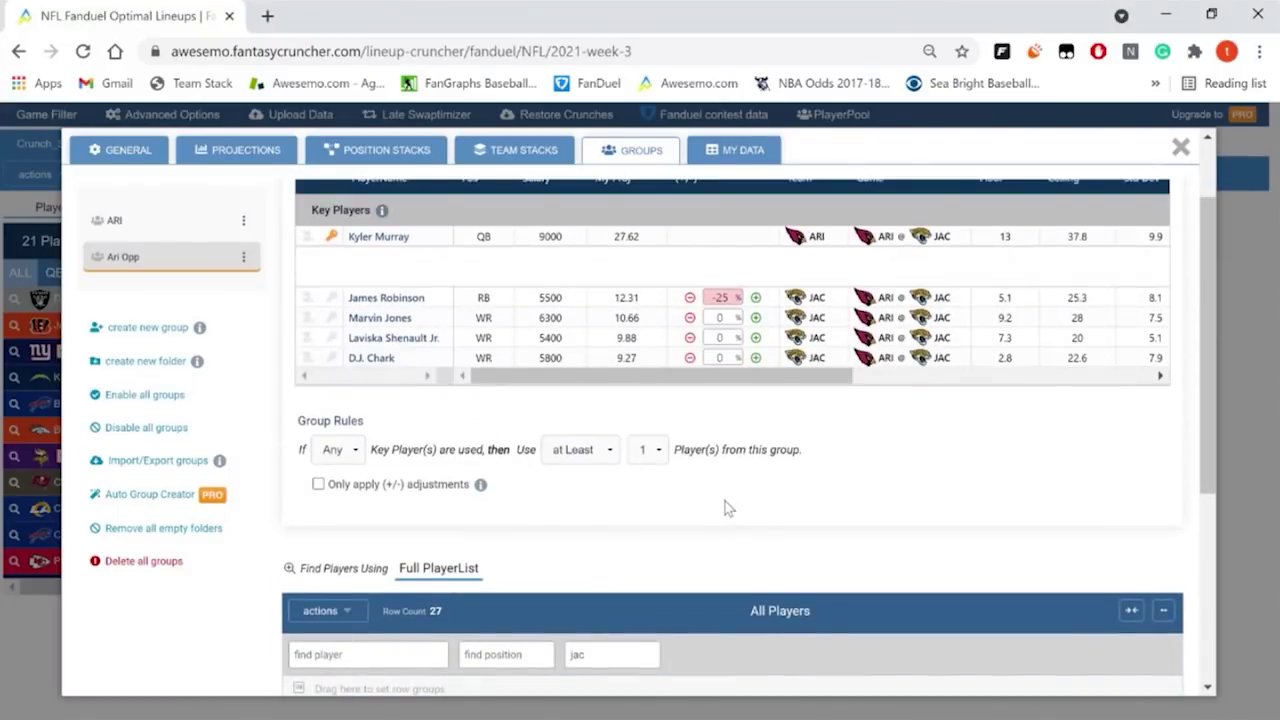
scroll(725, 501, down, 3)
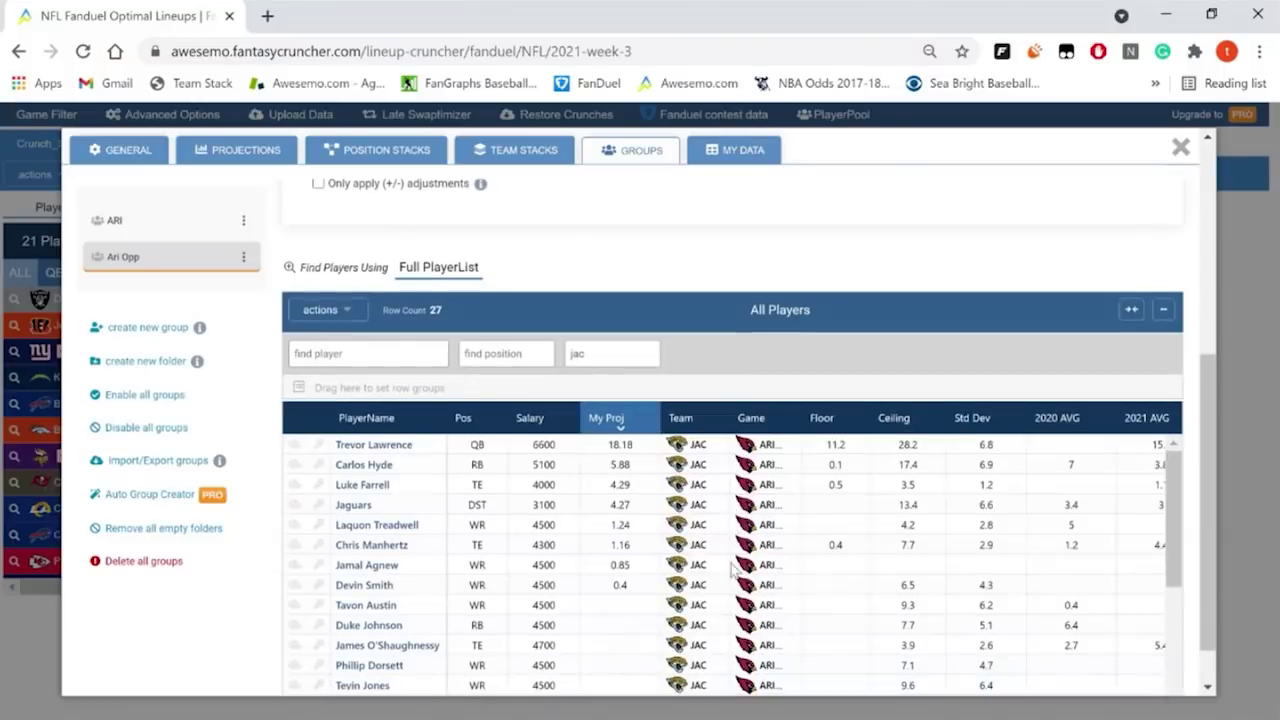
click(295, 524)
scroll(700, 535, up, 3)
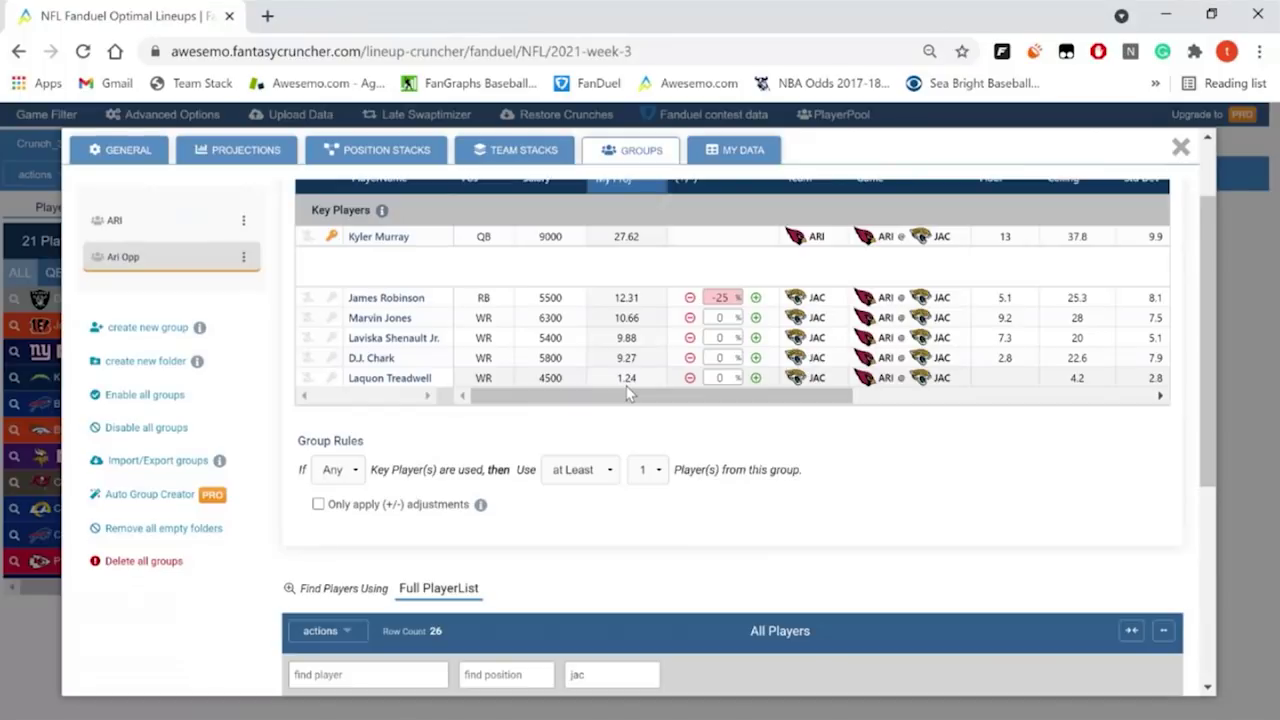
Step: Set D.J. Chark's (+/-) adjustment in the Ari Opp group to 15%
click(722, 380)
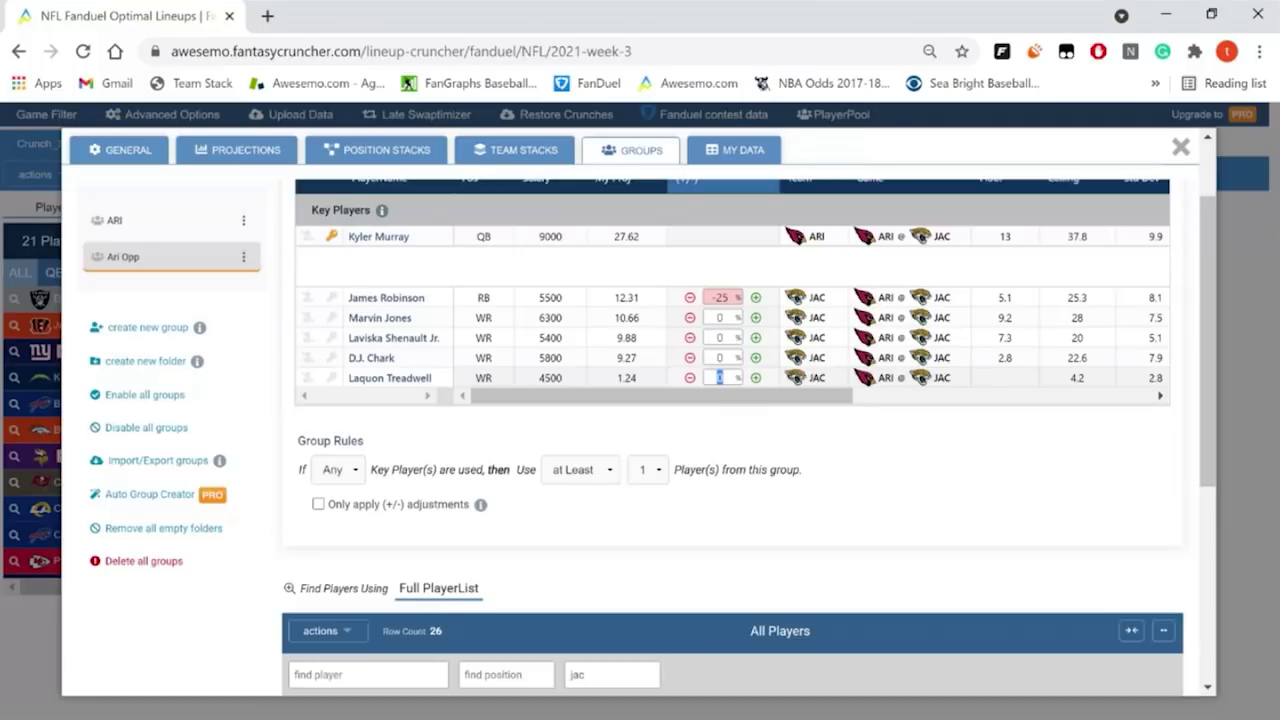
click(813, 436)
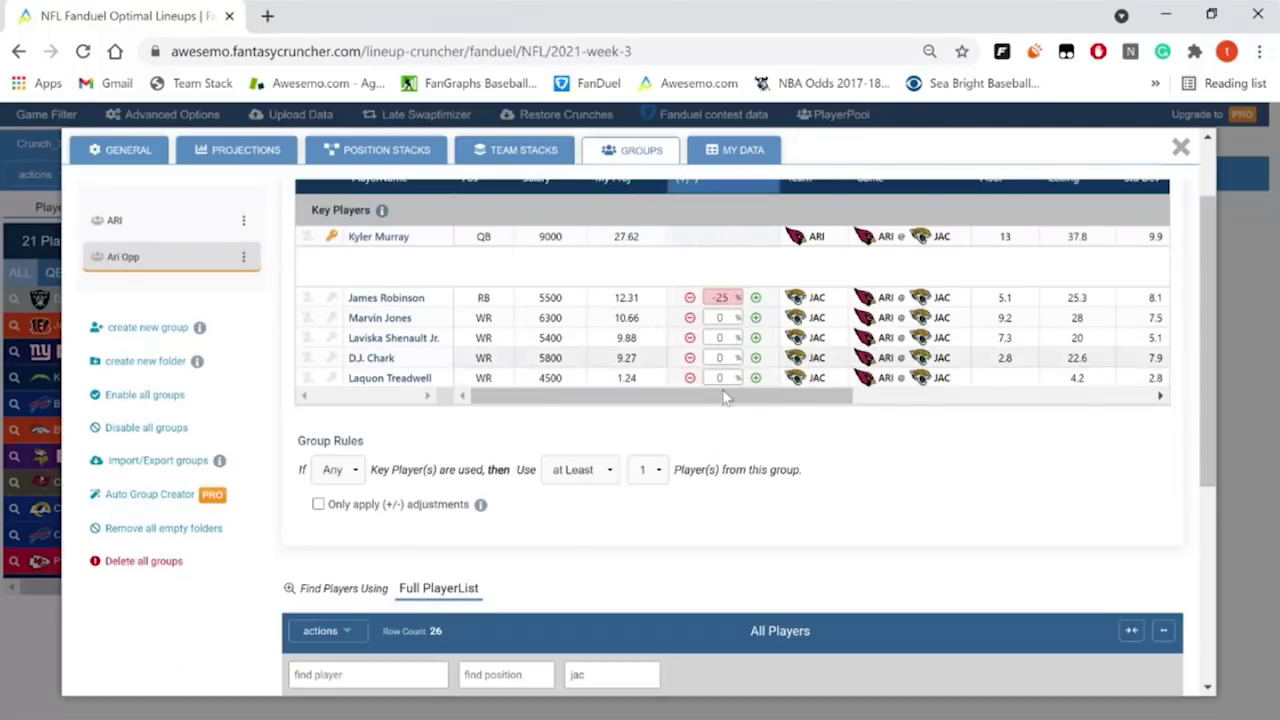
click(719, 317)
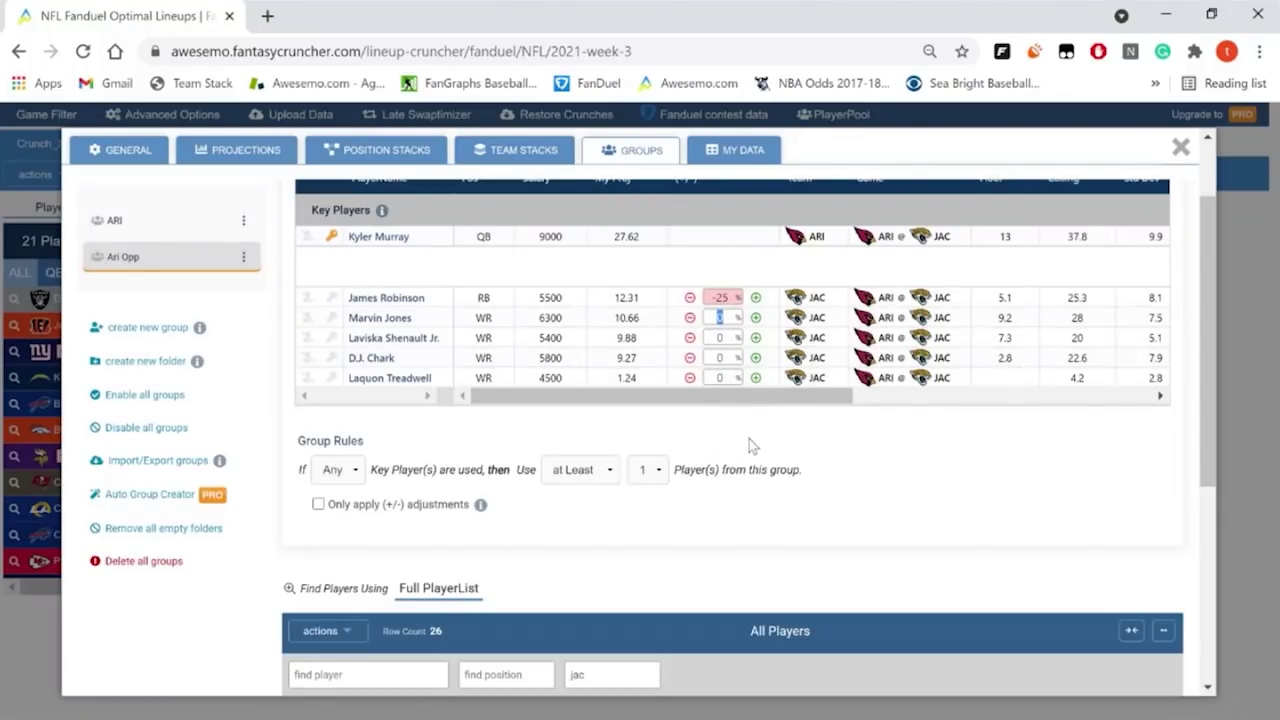
click(719, 357)
text(15)
scroll(835, 478, up, 2)
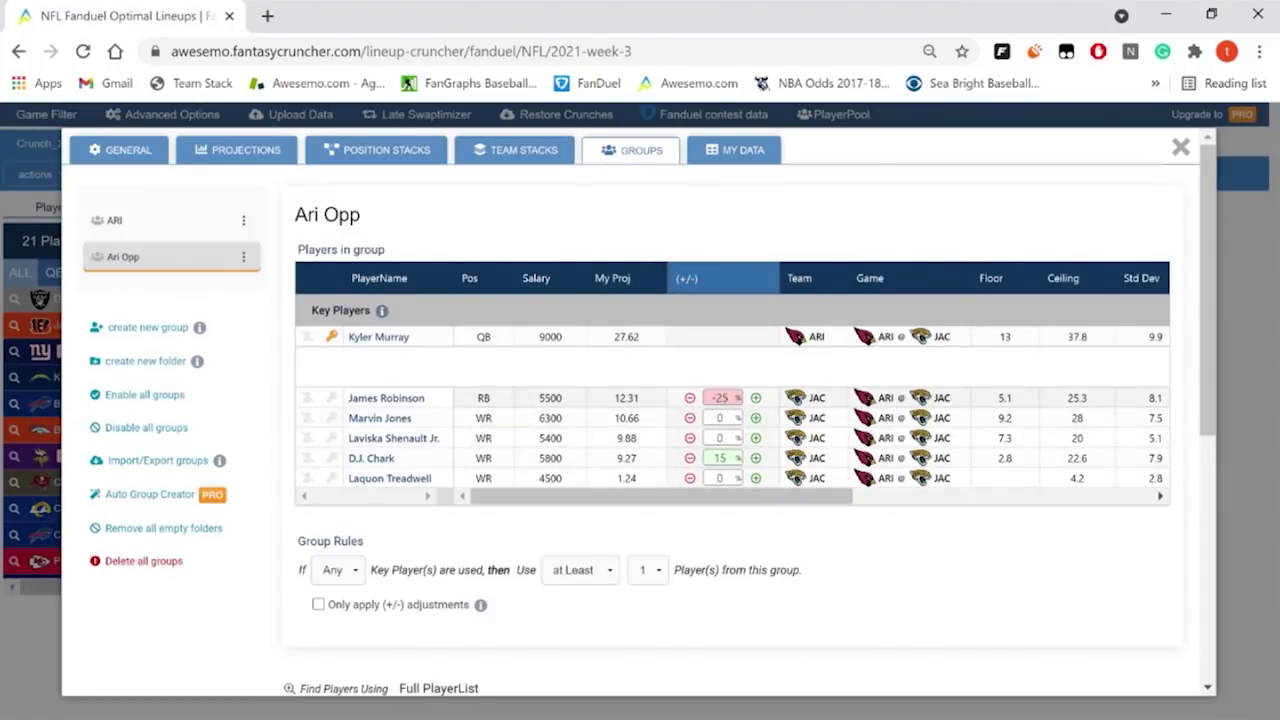
Step: Download the player groups as a local file and check the option to upload a groups data file
click(171, 472)
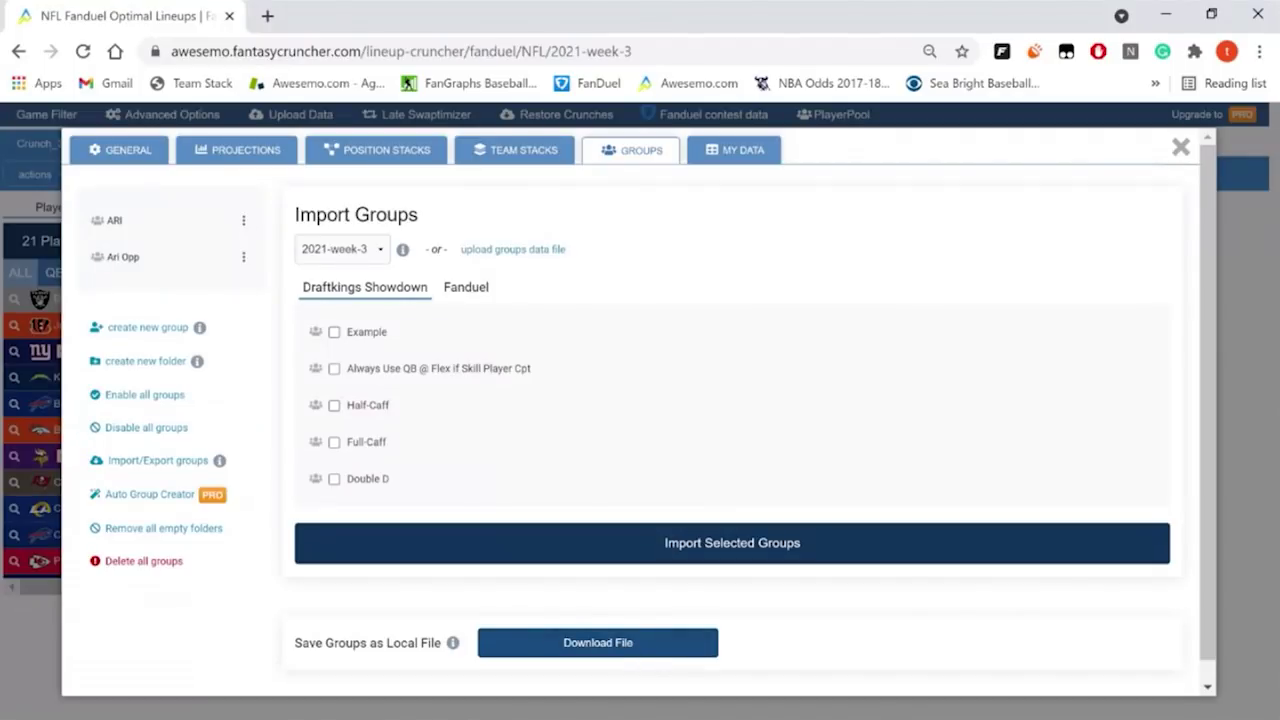
click(628, 645)
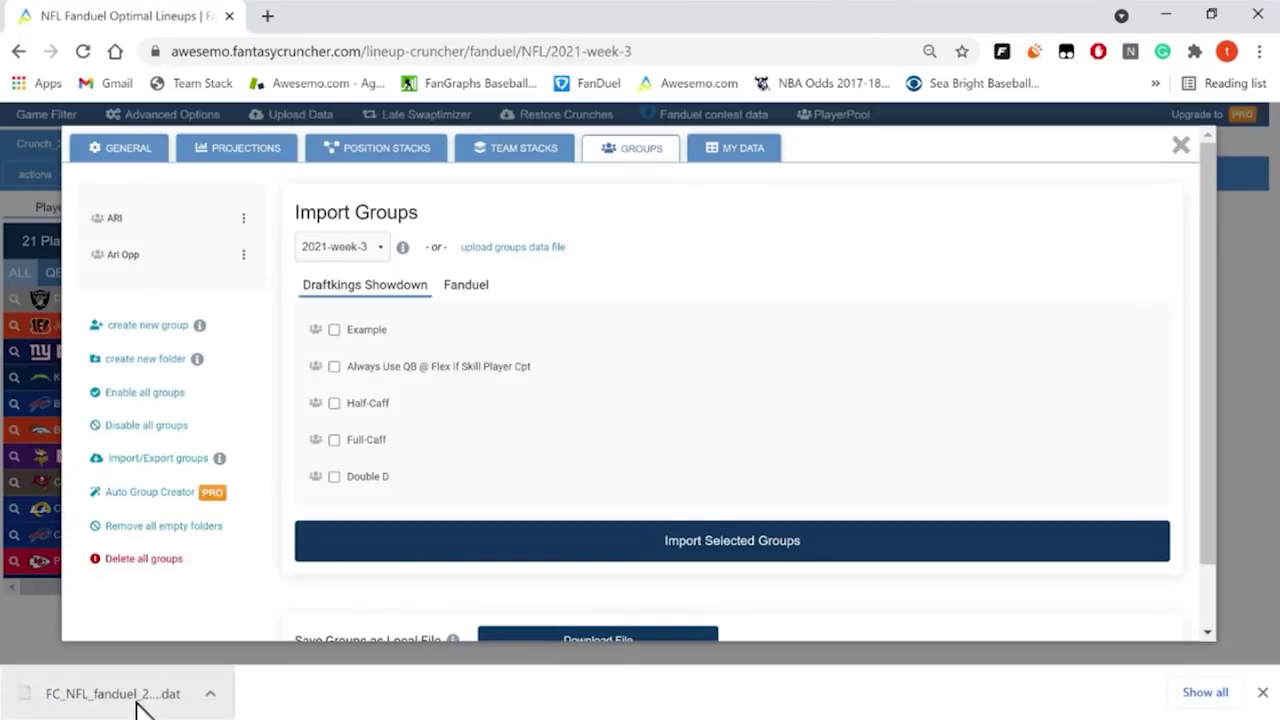
click(1263, 696)
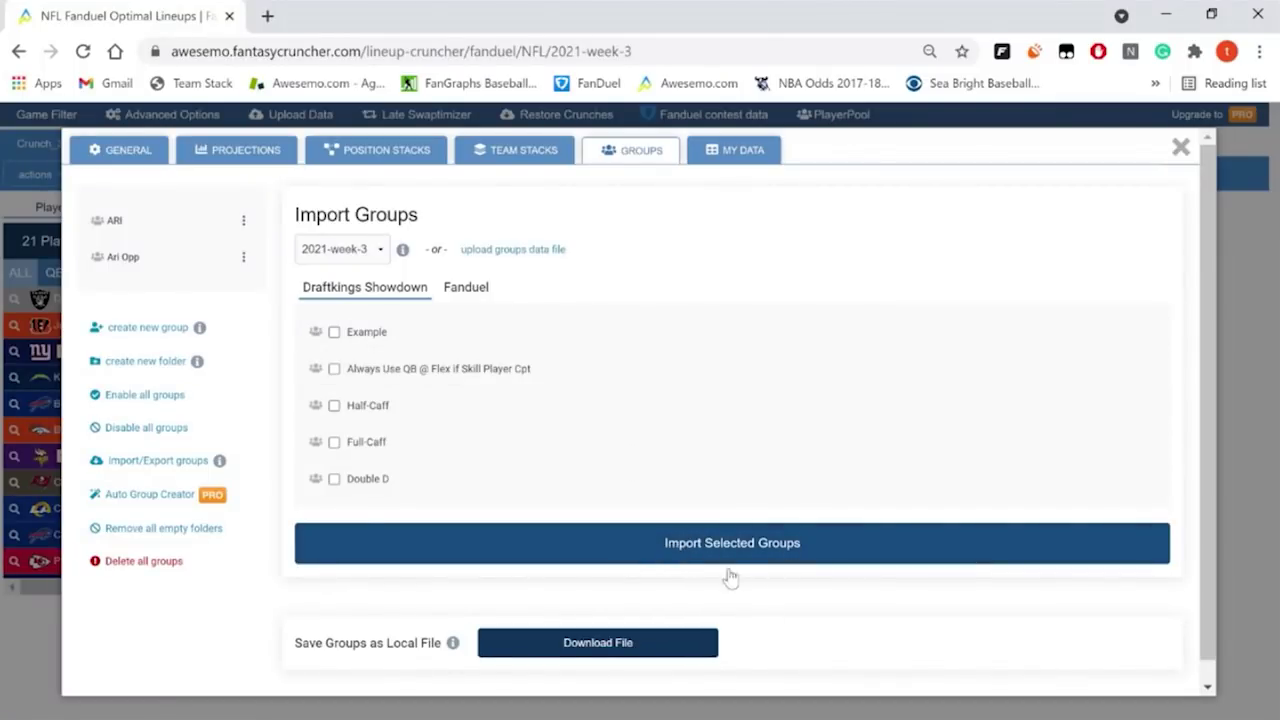
click(488, 252)
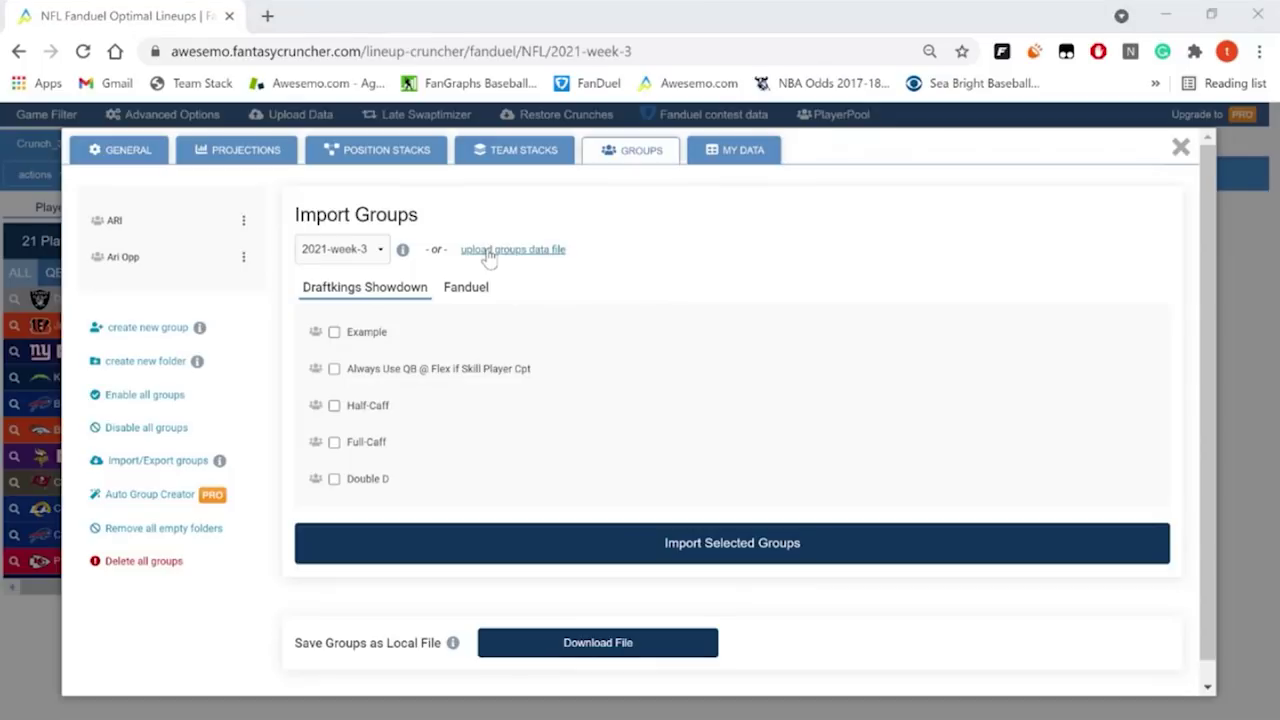
click(650, 260)
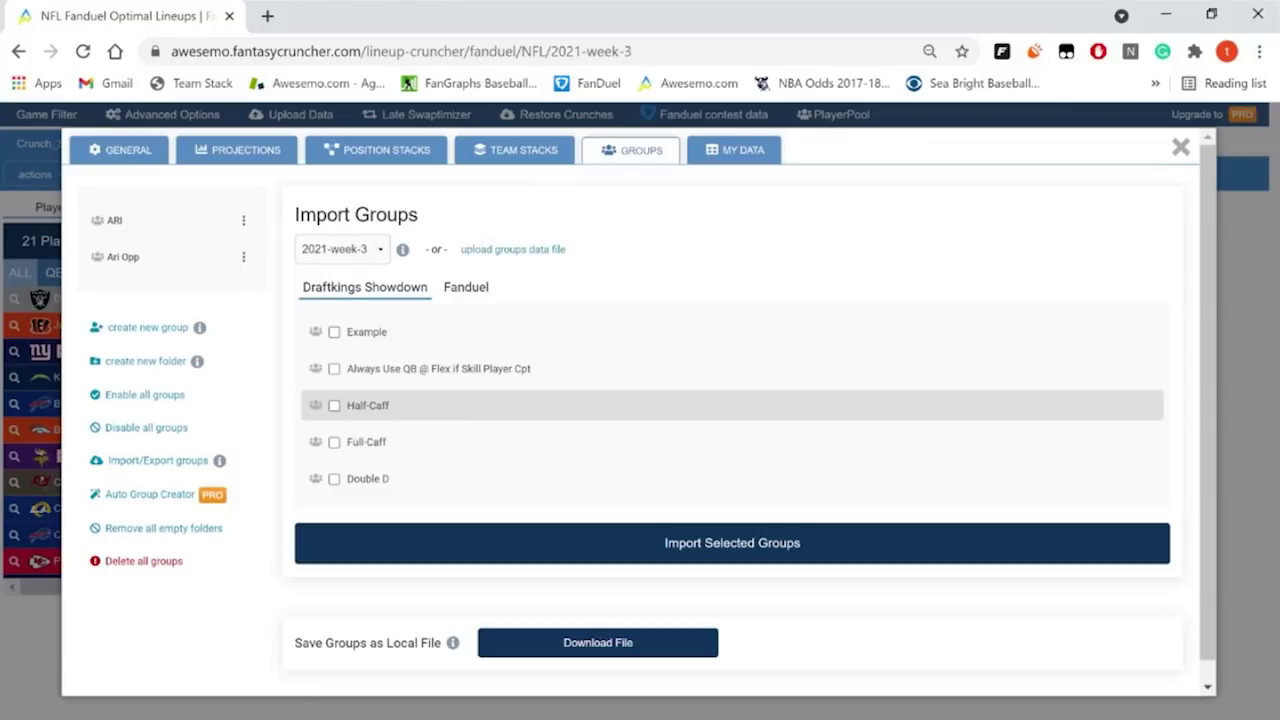
Step: Open the ARI group and change its group rule from a minimum to a Between player range
click(172, 218)
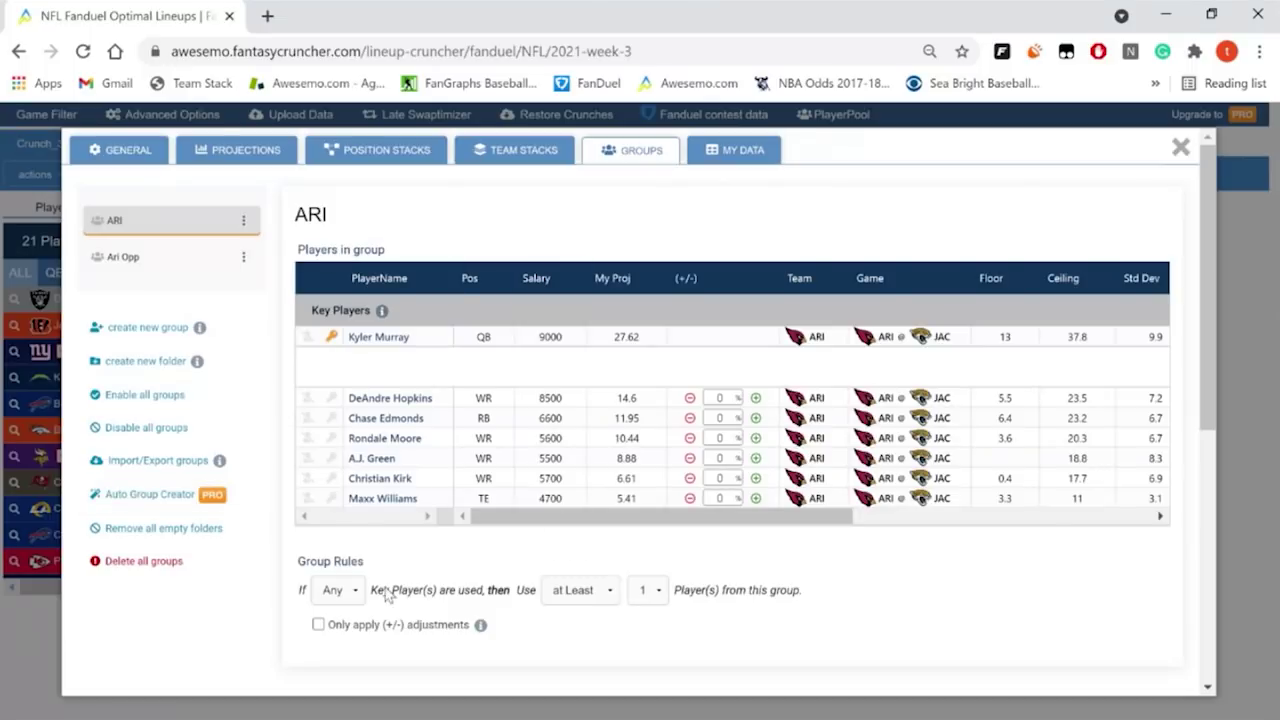
click(648, 594)
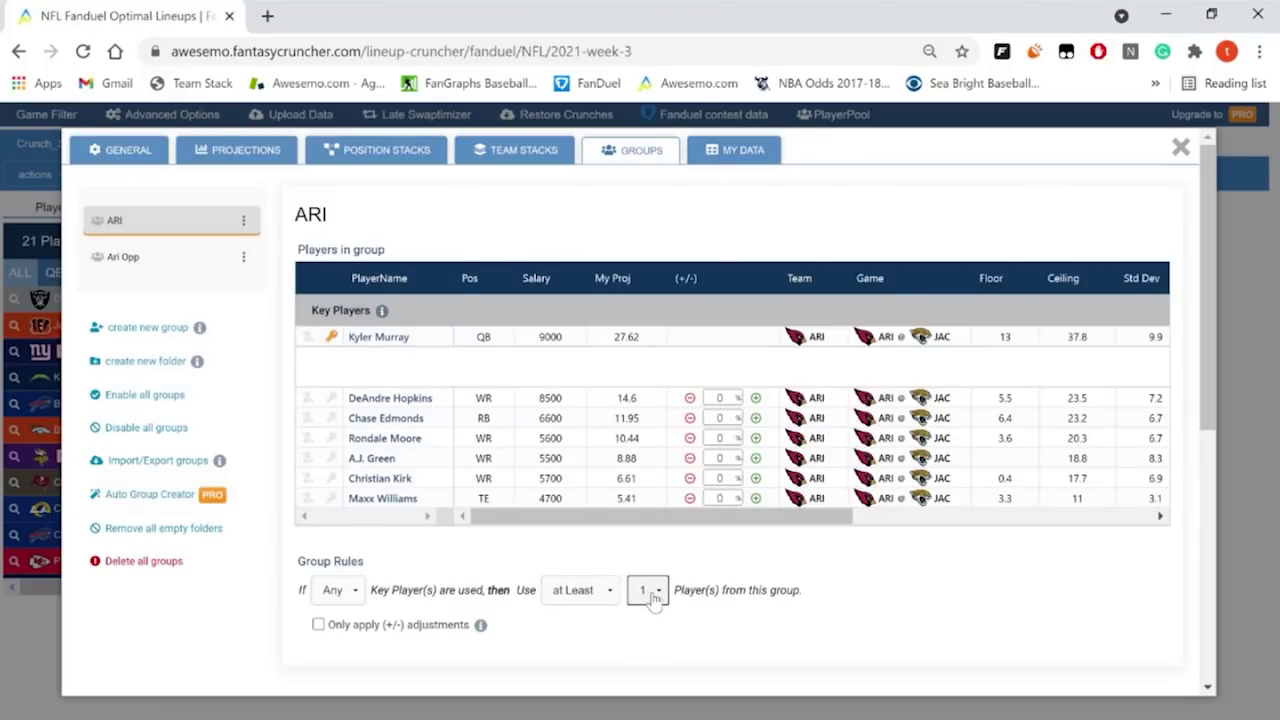
click(630, 368)
click(651, 604)
click(649, 564)
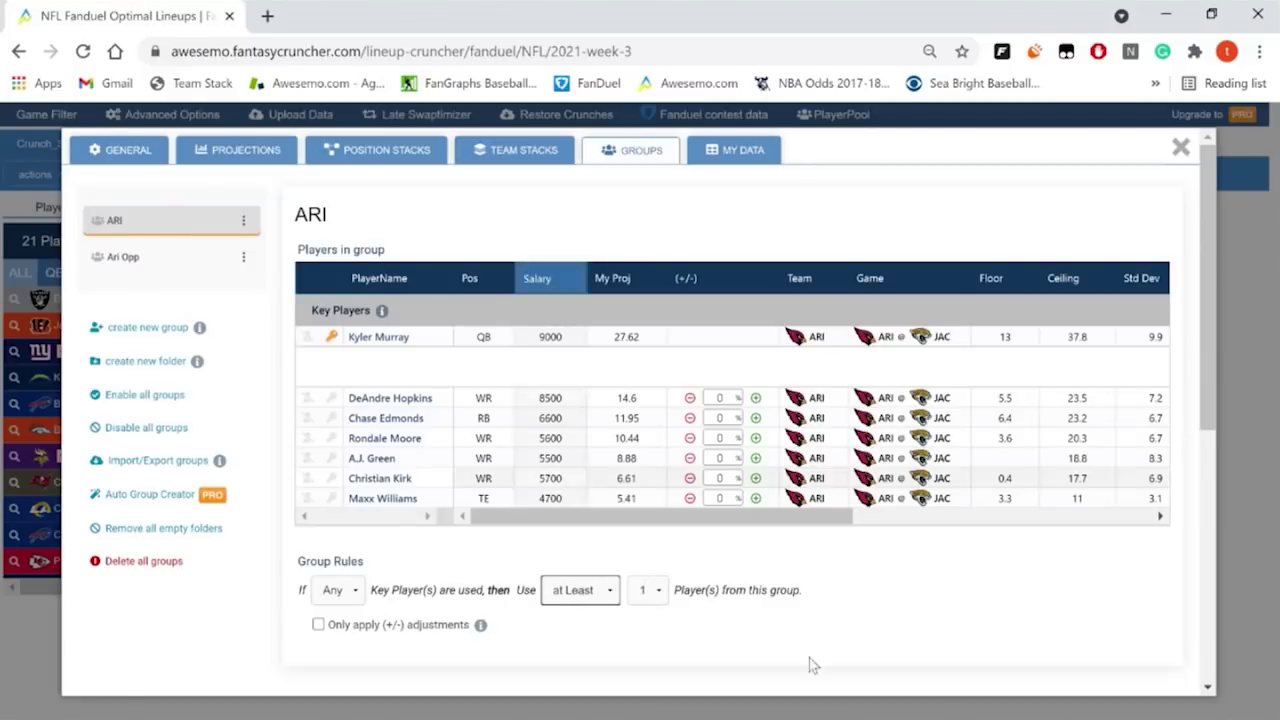
scroll(740, 585, down, 1)
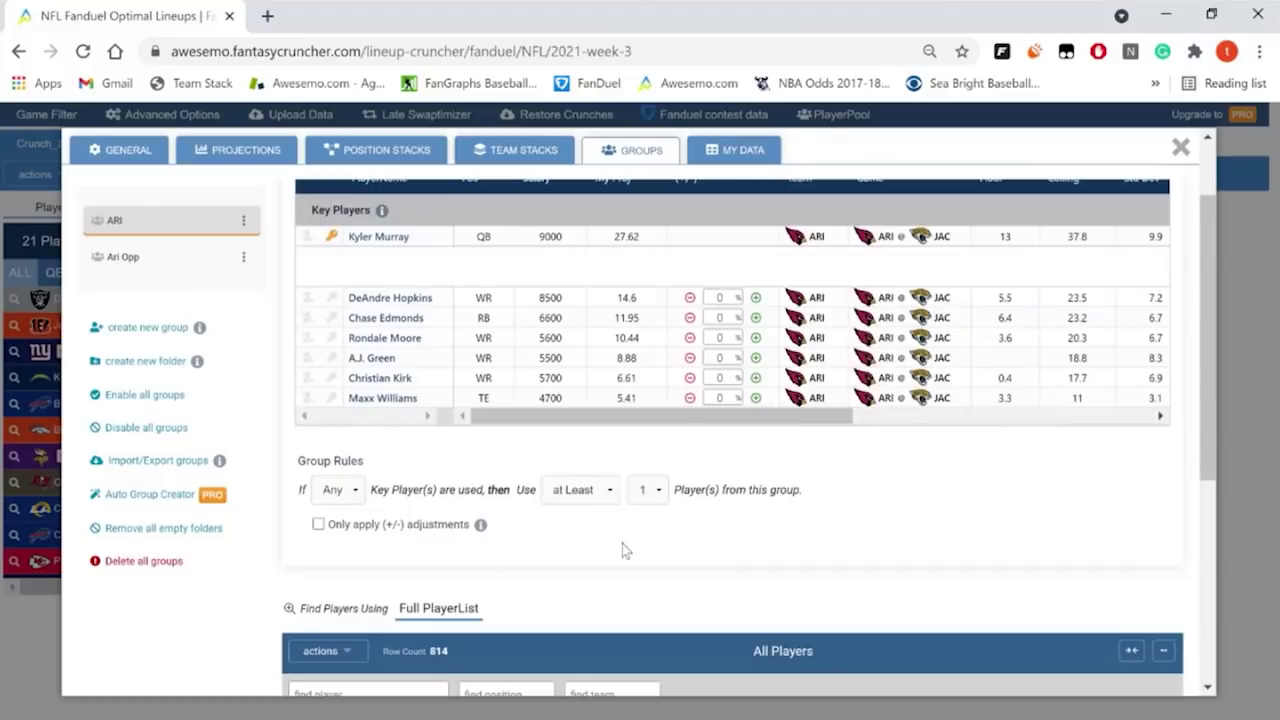
click(640, 527)
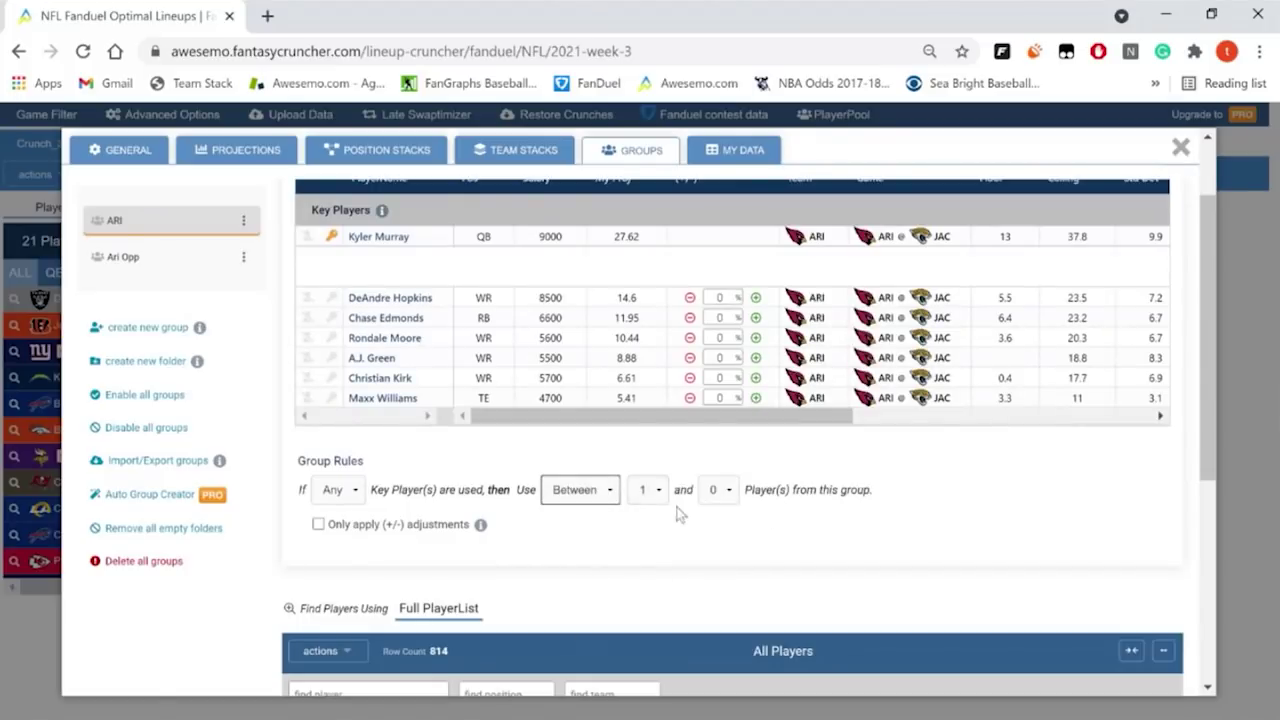
Step: Set the ARI group rule's range to between 1 and 2 players and enable Only apply (+/-) adjustments
click(718, 482)
key(2)
click(730, 485)
click(719, 512)
click(662, 492)
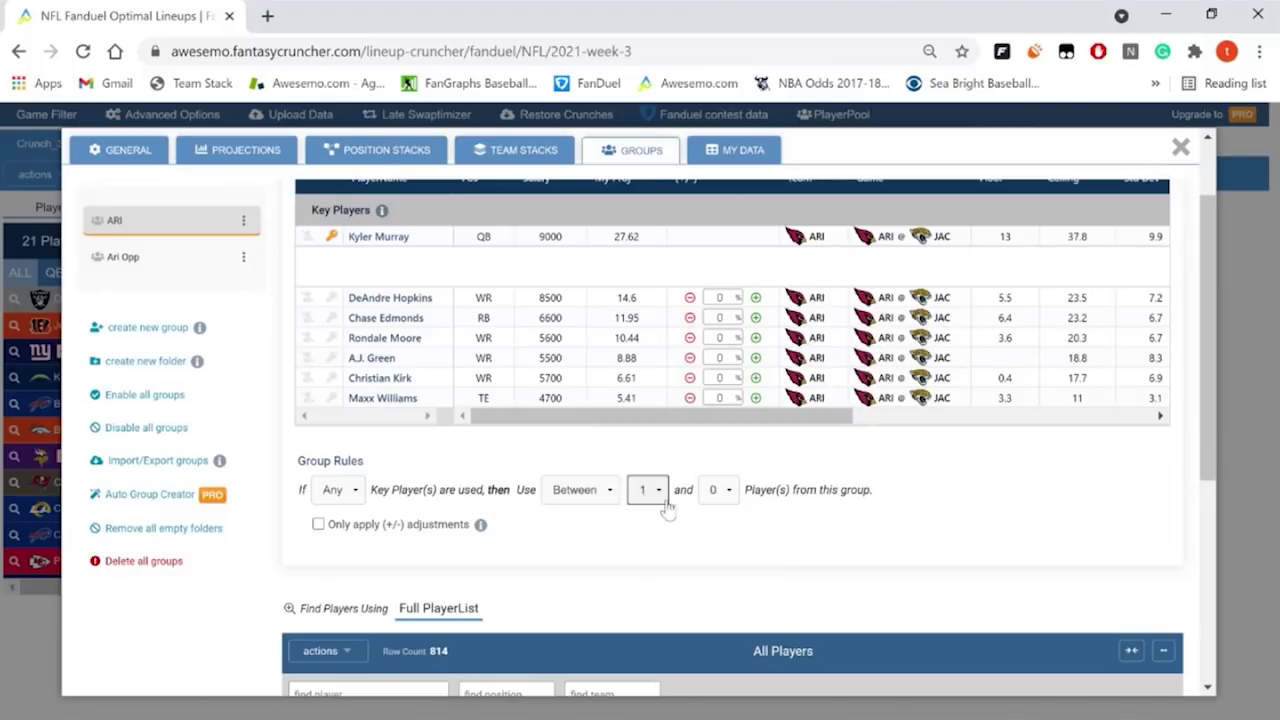
click(673, 512)
key(Down)
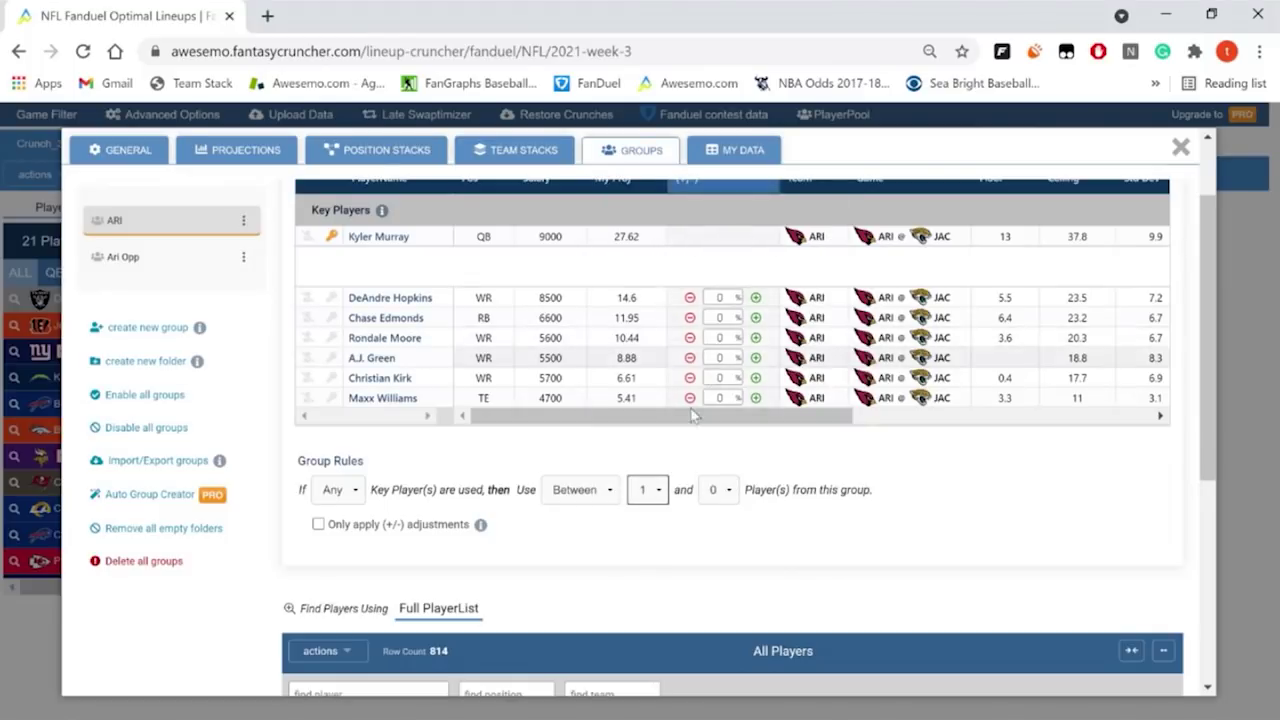
click(705, 497)
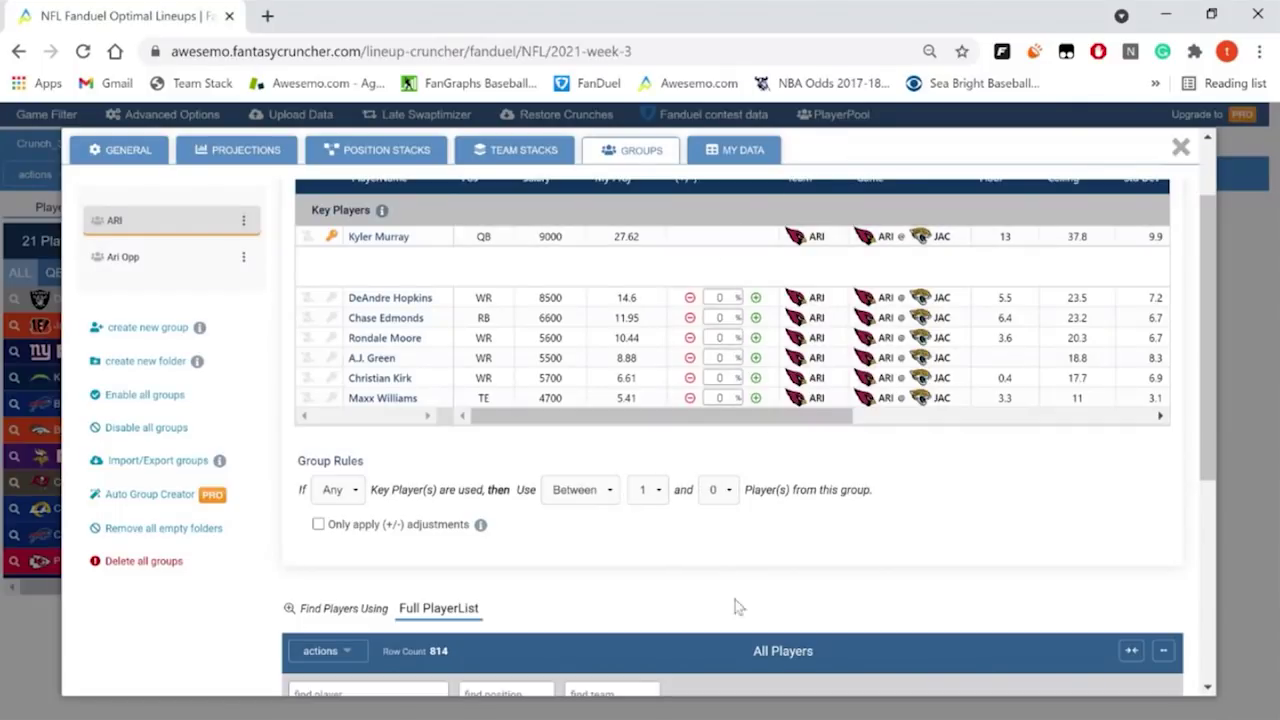
click(718, 489)
key(Down)
key(Down)
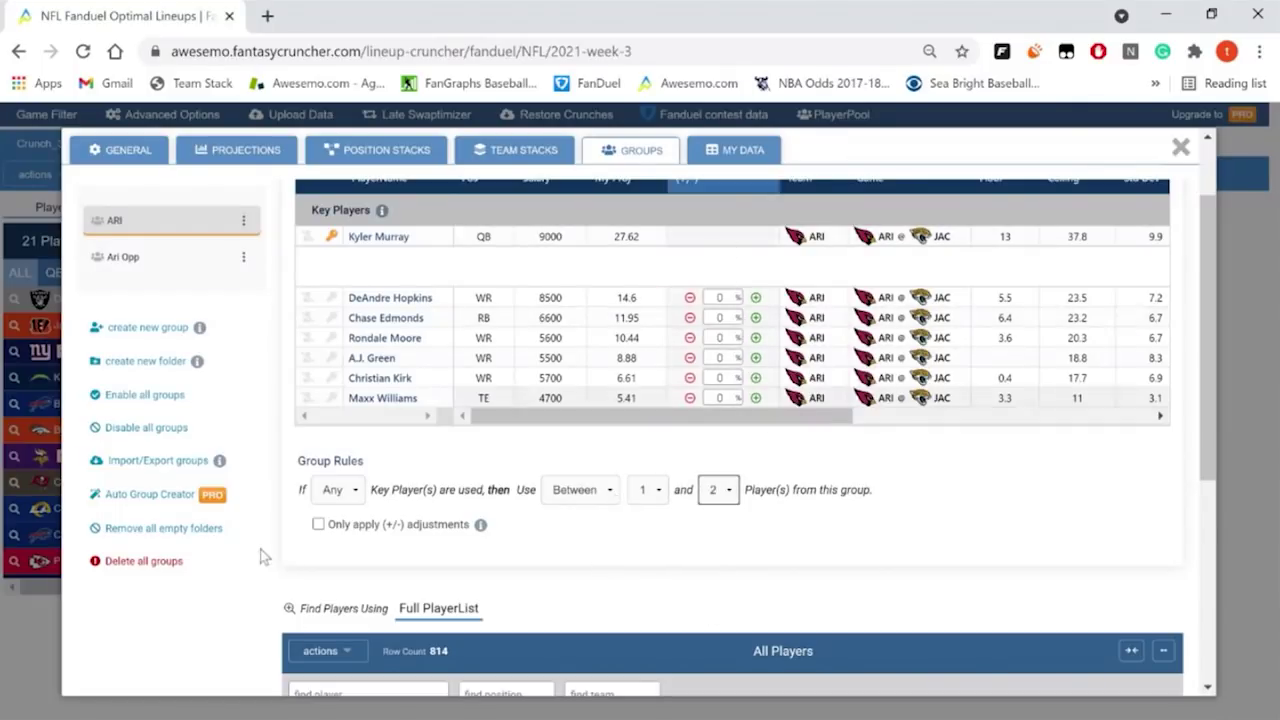
click(381, 535)
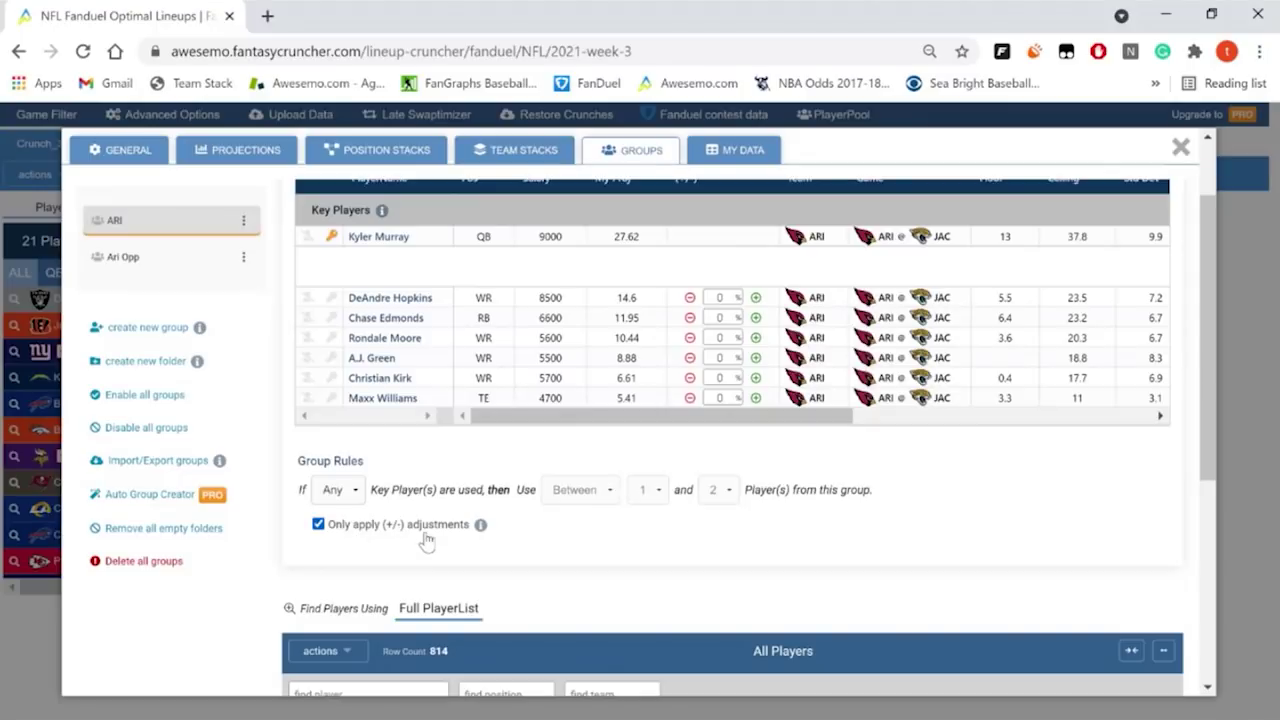
Step: In the ARI group, set the projection adjustment to -15% for DeAndre Hopkins and 15% for Chase Edmonds, Rondale Moore and A.J. Green
click(730, 299)
text(-15)
click(730, 316)
text(15)
click(724, 338)
text(15)
click(723, 358)
text(15)
Step: Set the projection adjustment to 55% for both Christian Kirk and Maxx Williams in the ARI group
click(720, 378)
text(55)
click(720, 398)
text(5)
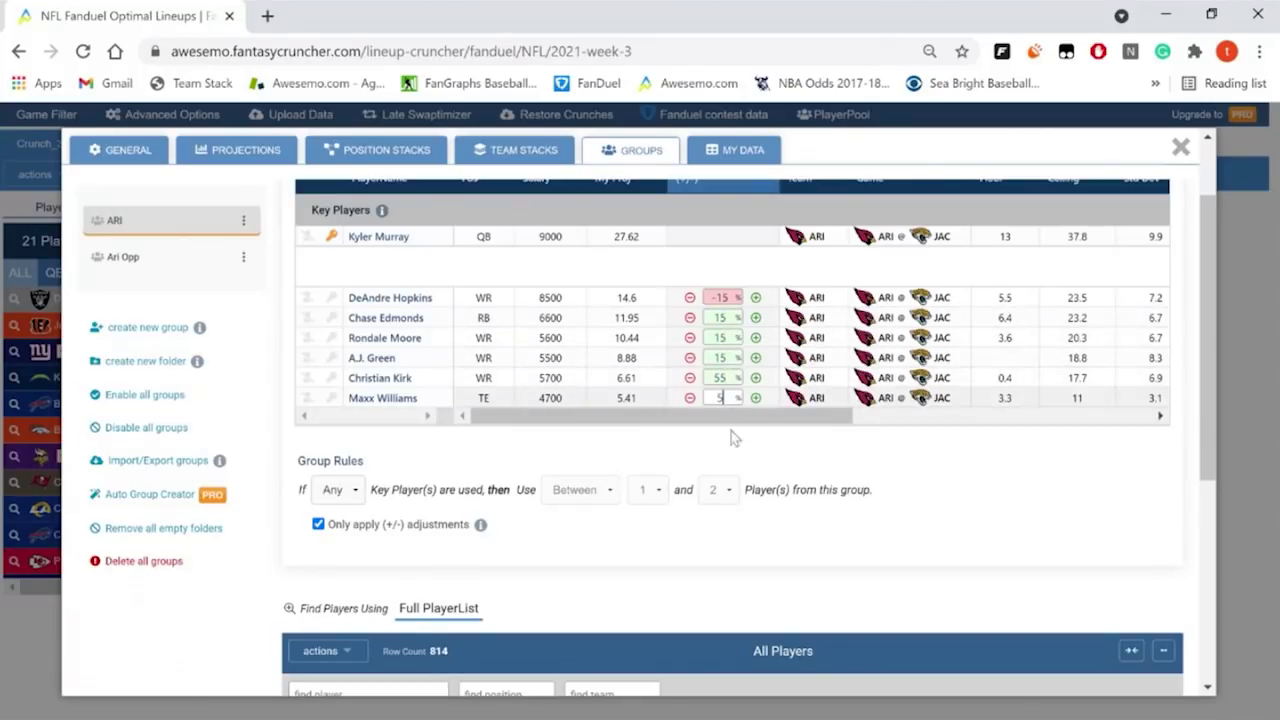
text(5)
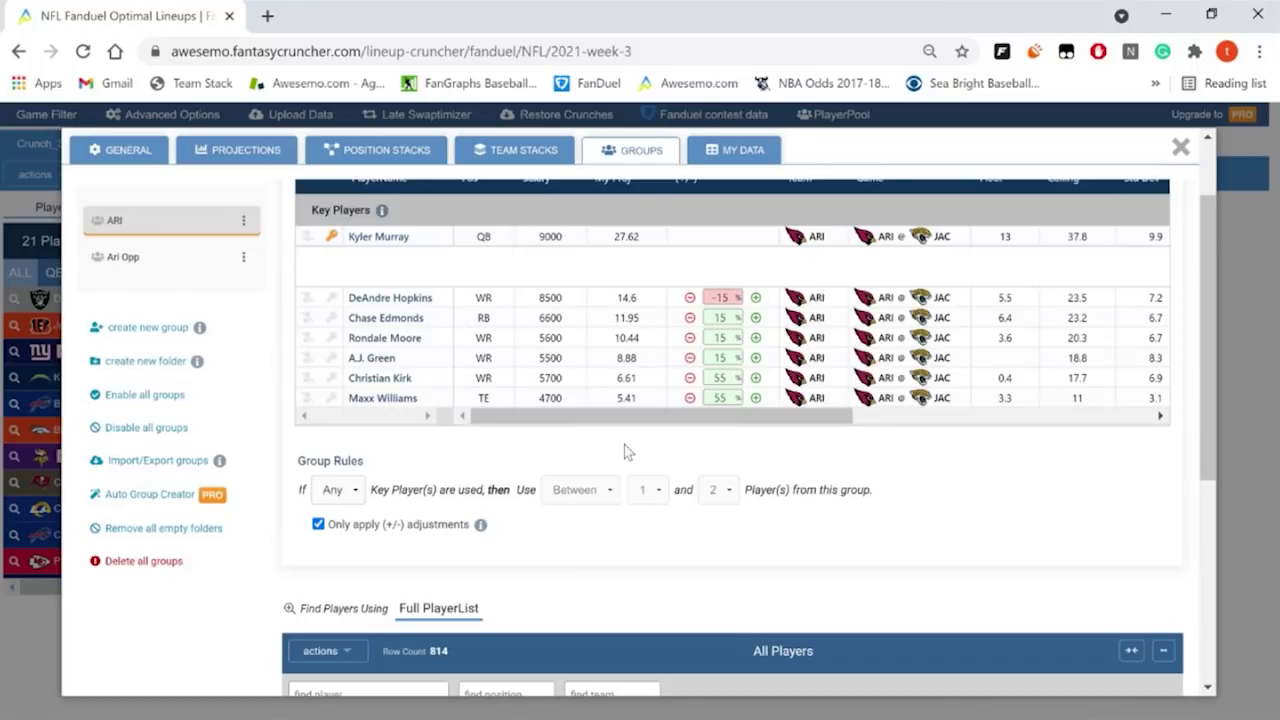
Step: Make DeAndre Hopkins the ARI group's key player and remove Kyler Murray and all other Arizona players from the group
click(307, 318)
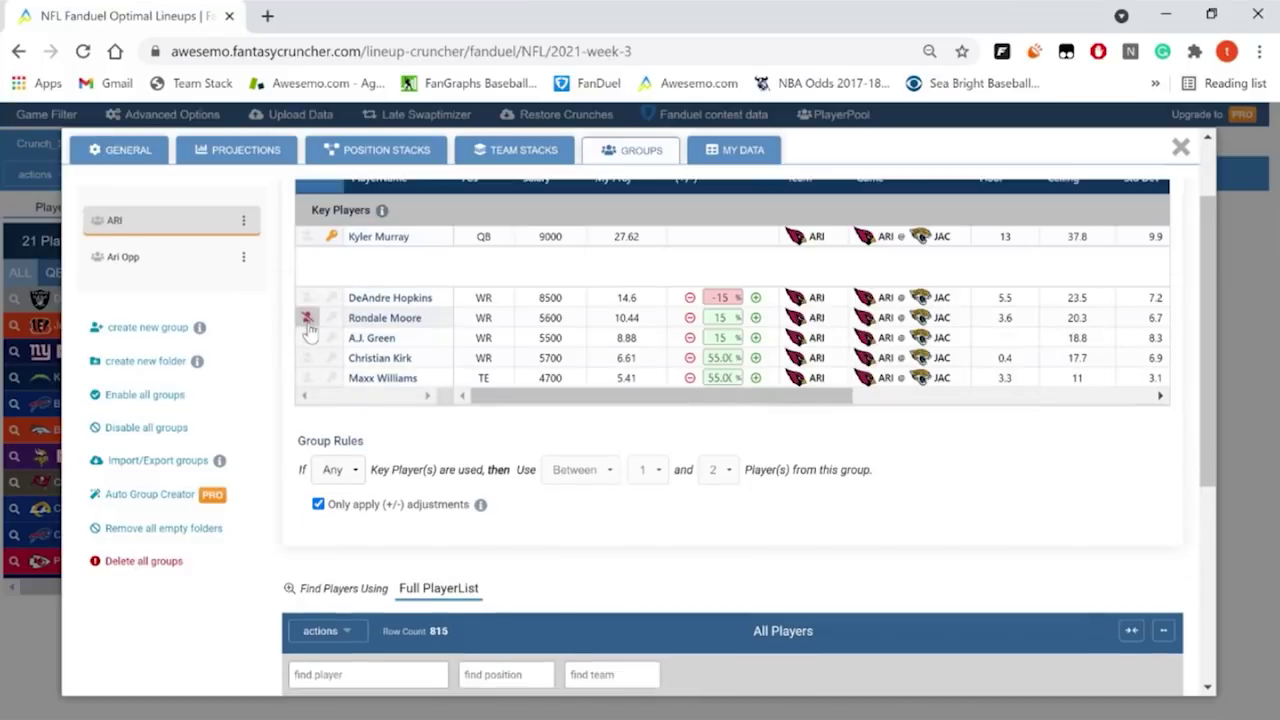
click(308, 324)
click(309, 338)
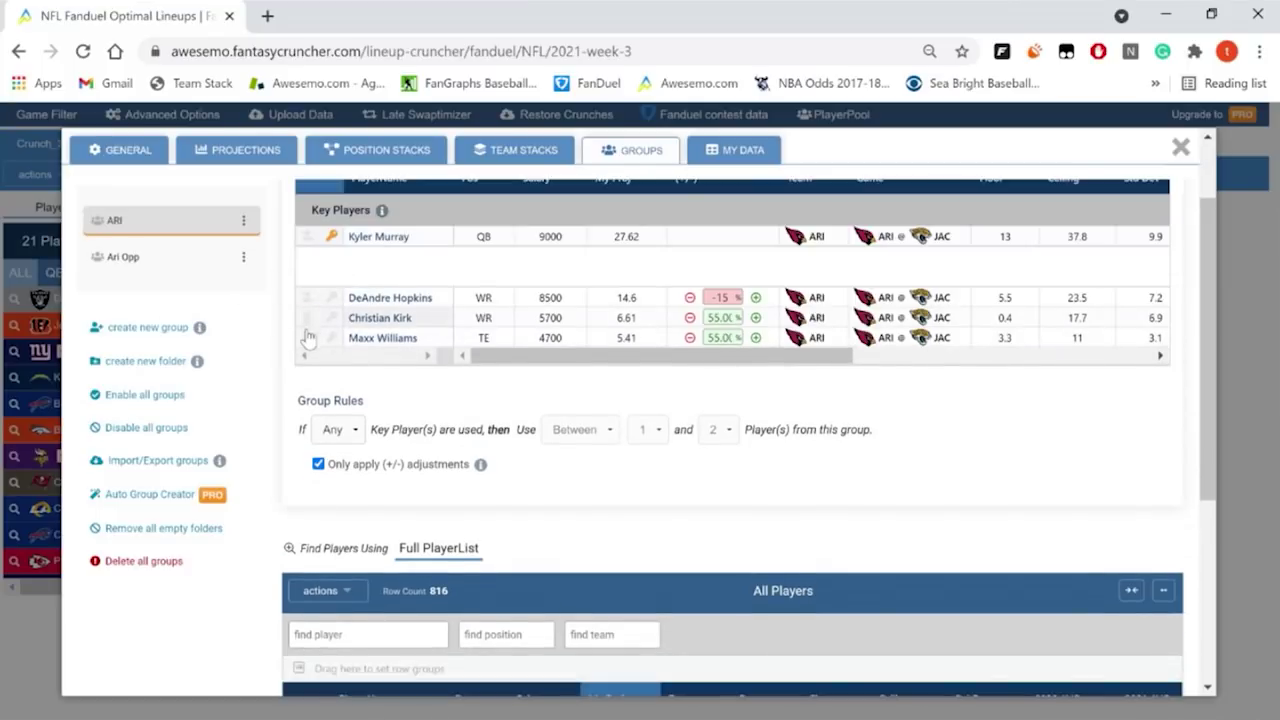
click(306, 318)
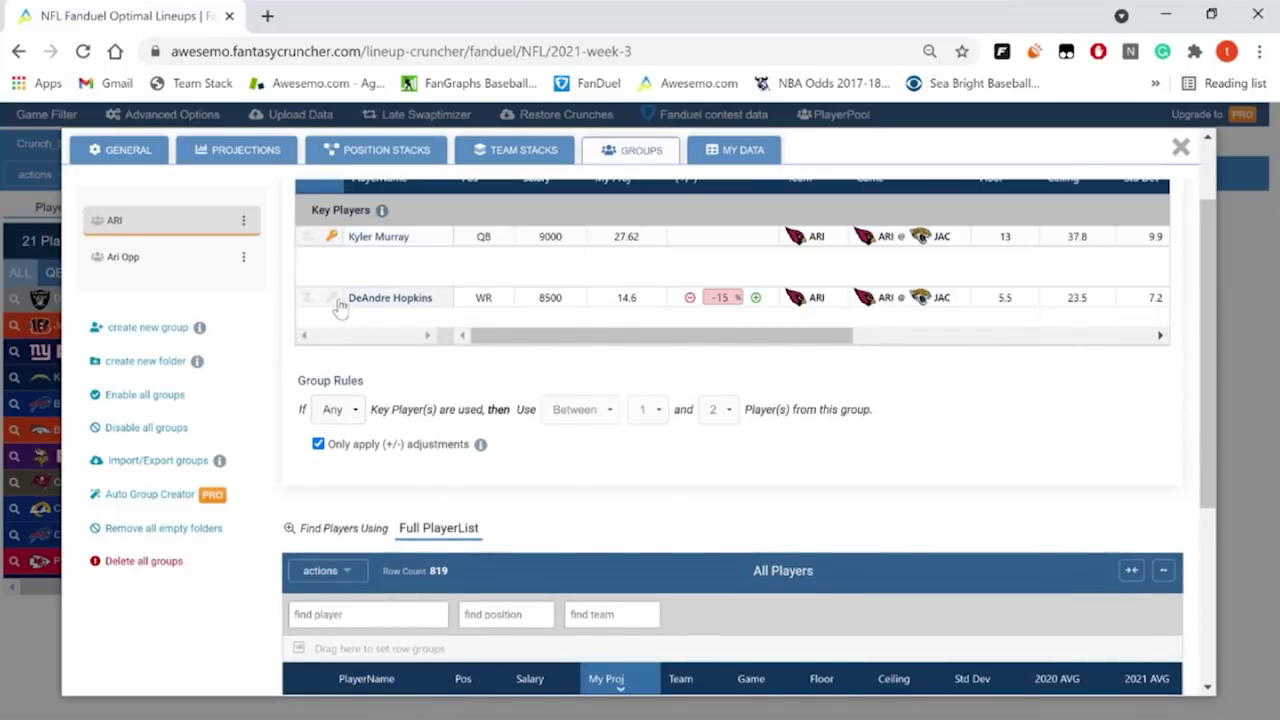
click(331, 297)
click(333, 238)
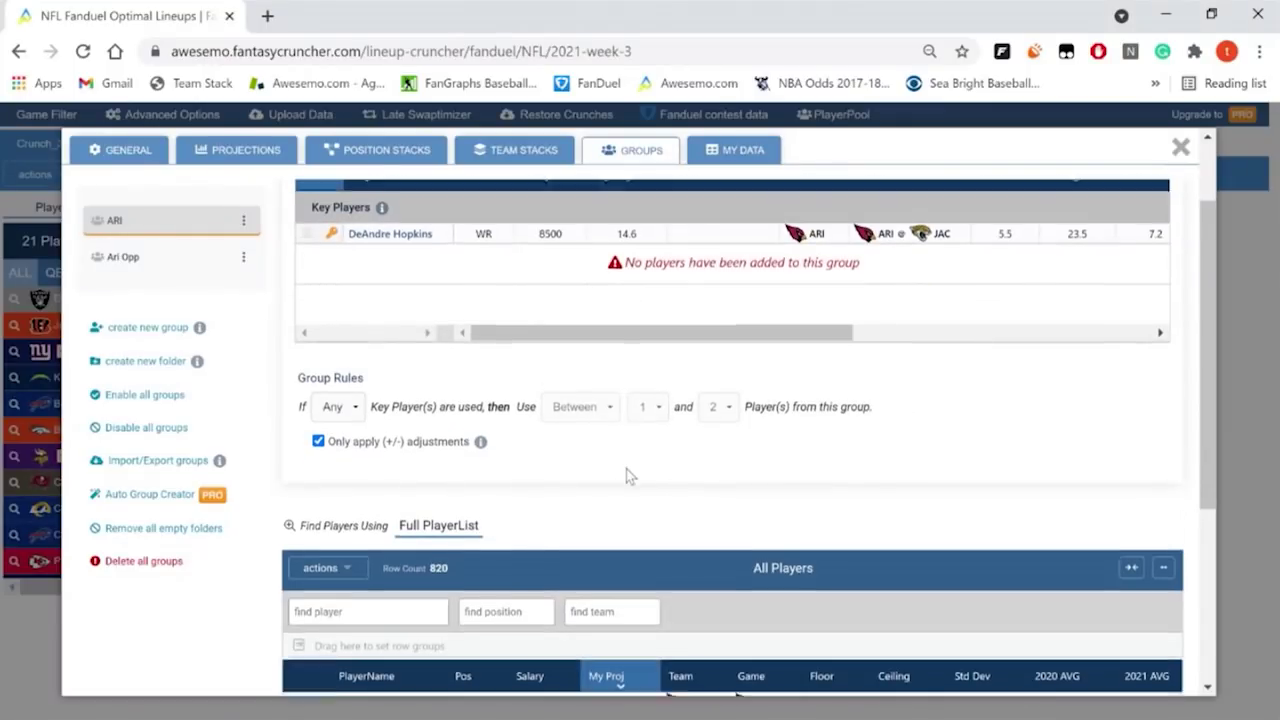
Step: Filter the full player list to position "wr" and sort it by salary
scroll(626, 469, down, 3)
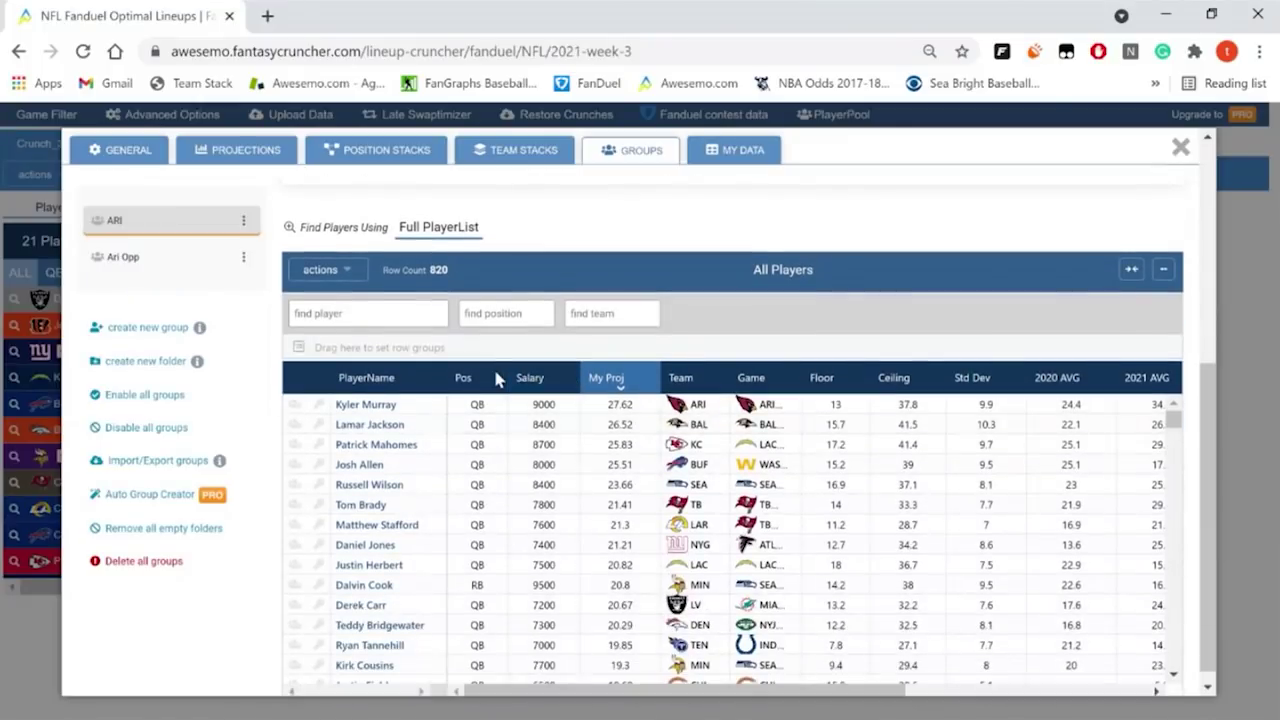
click(516, 318)
text(wr)
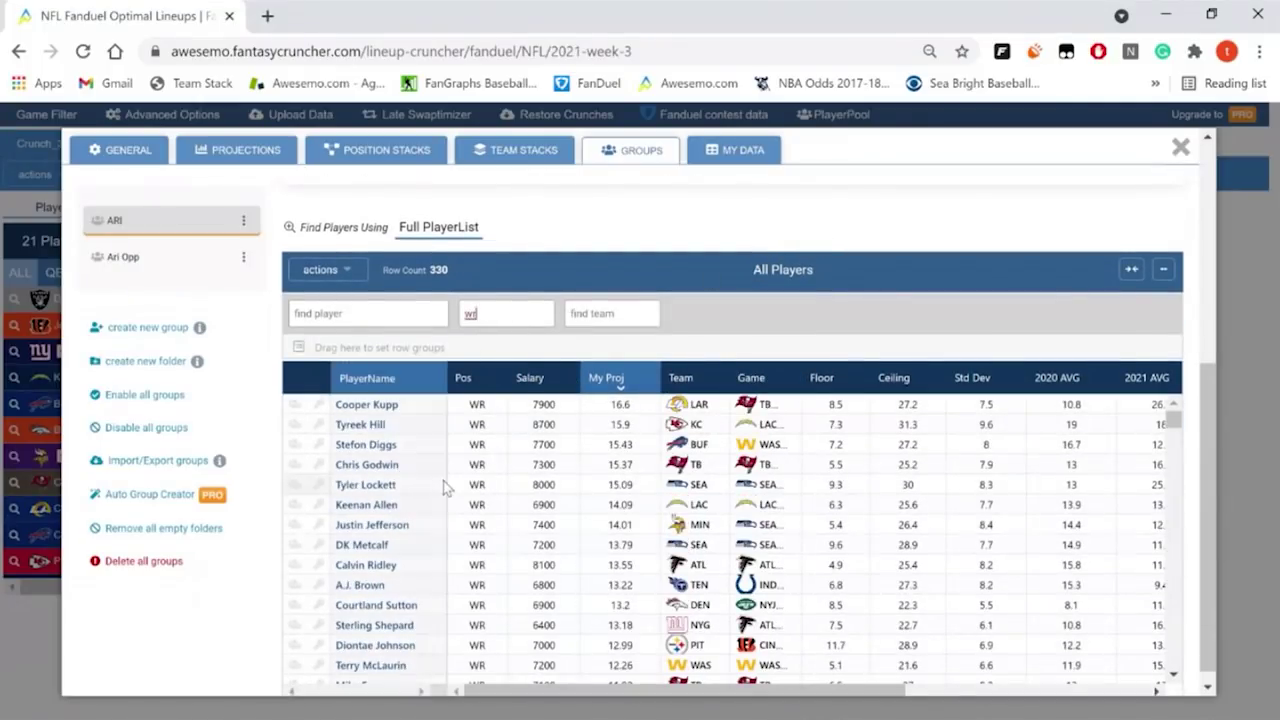
scroll(821, 359, up, 3)
scroll(804, 400, down, 3)
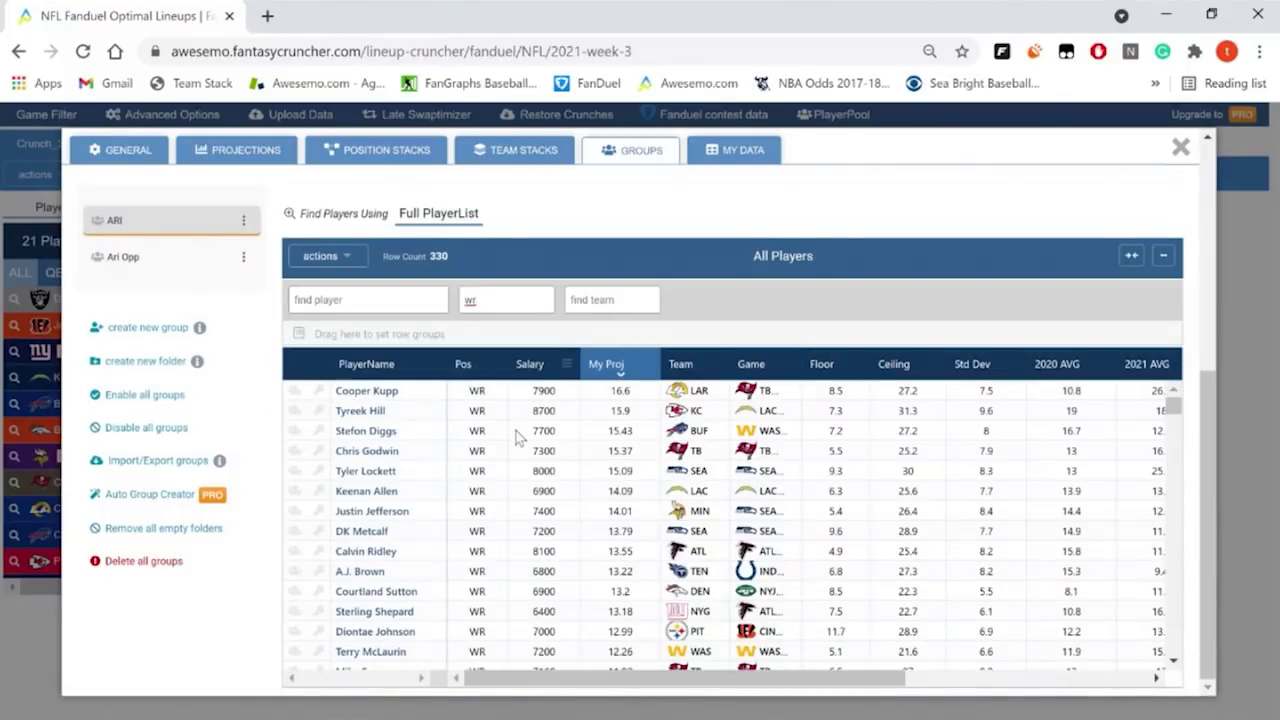
scroll(510, 455, down, 1)
scroll(455, 490, down, 2)
scroll(455, 490, down, 3)
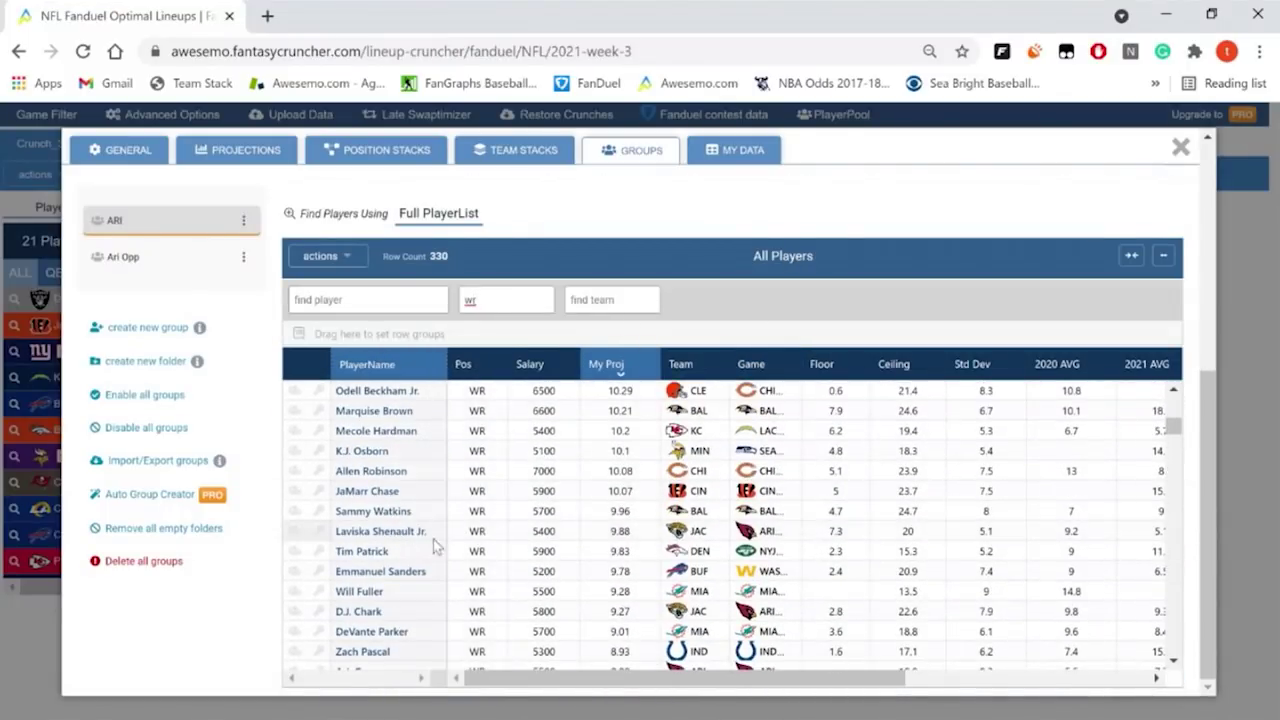
click(530, 364)
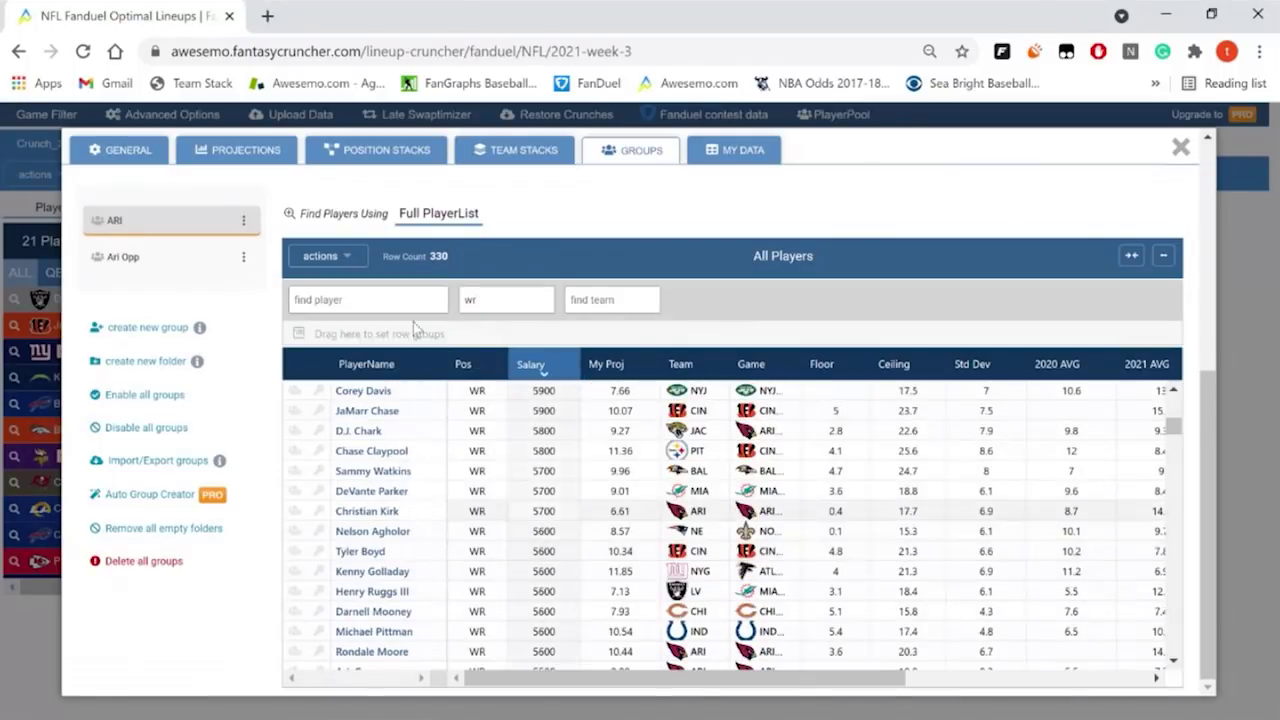
Step: Add the cheap receivers Cole Beasley, Emmanuel Sanders, K.J. Hamler, K.J. Osborn and Elijah Moore to the ARI group
scroll(500, 525, down, 1)
scroll(500, 522, up, 8)
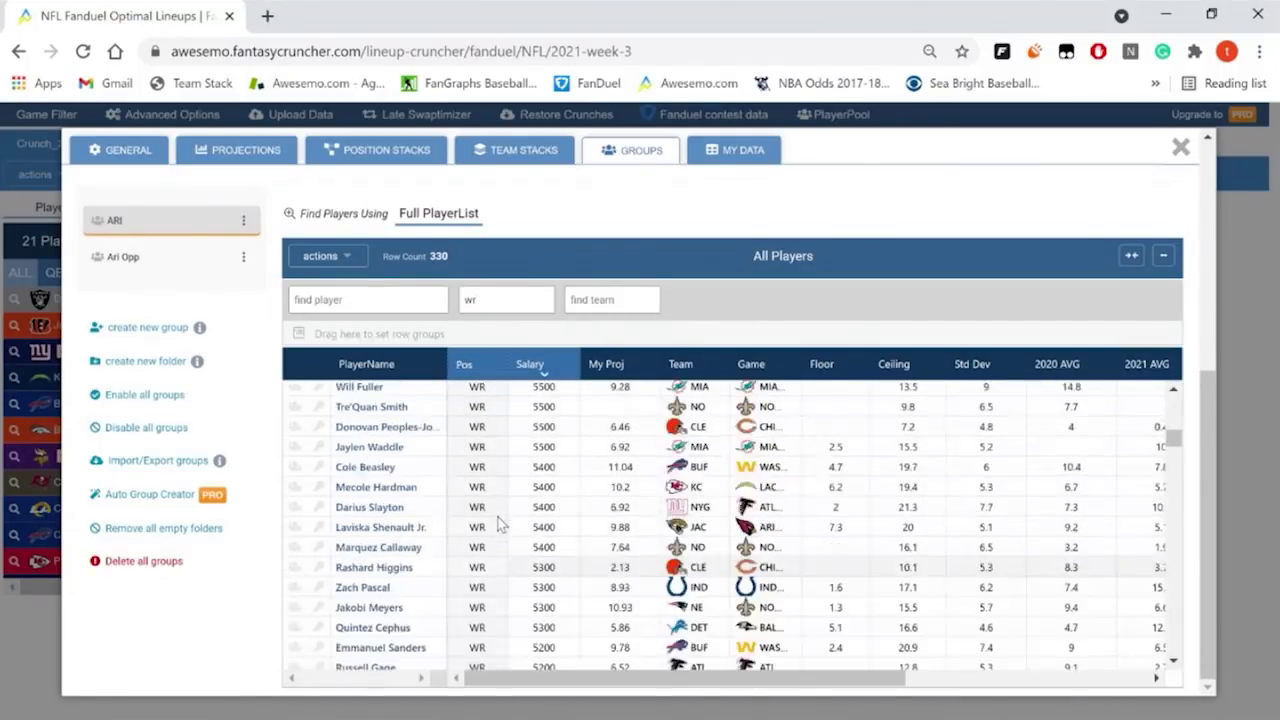
scroll(520, 517, down, 9)
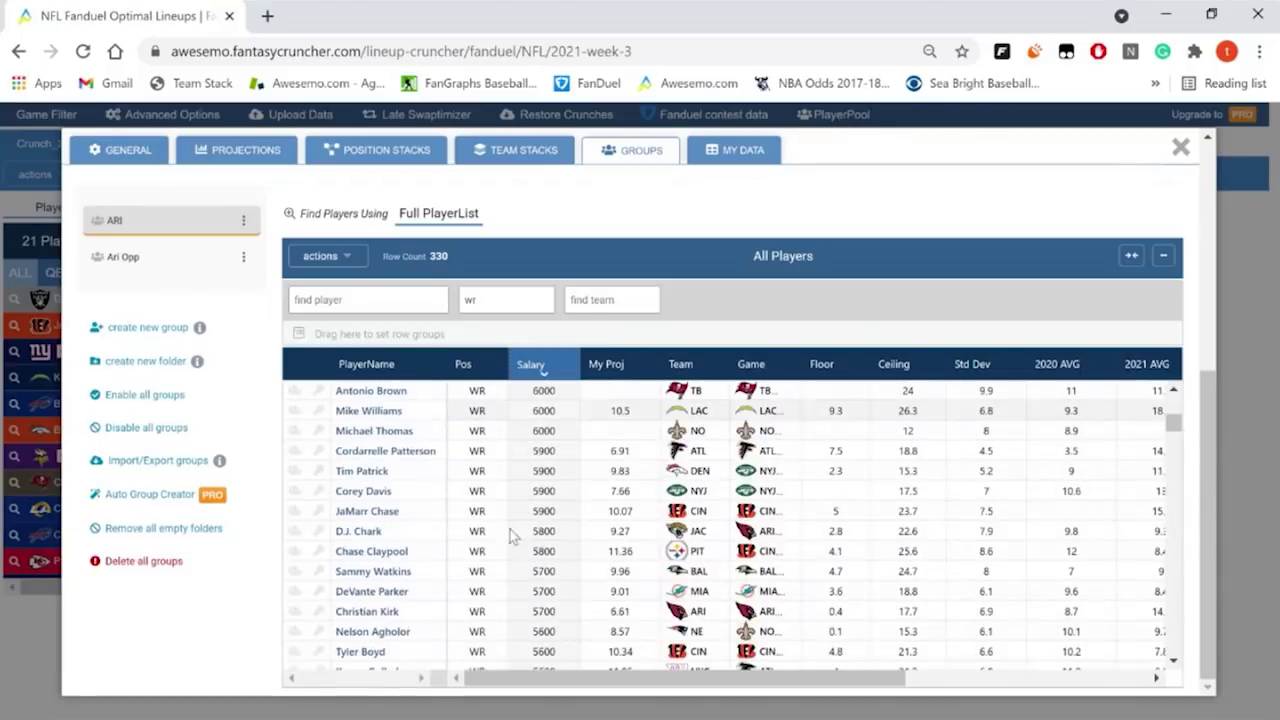
scroll(519, 565, down, 2)
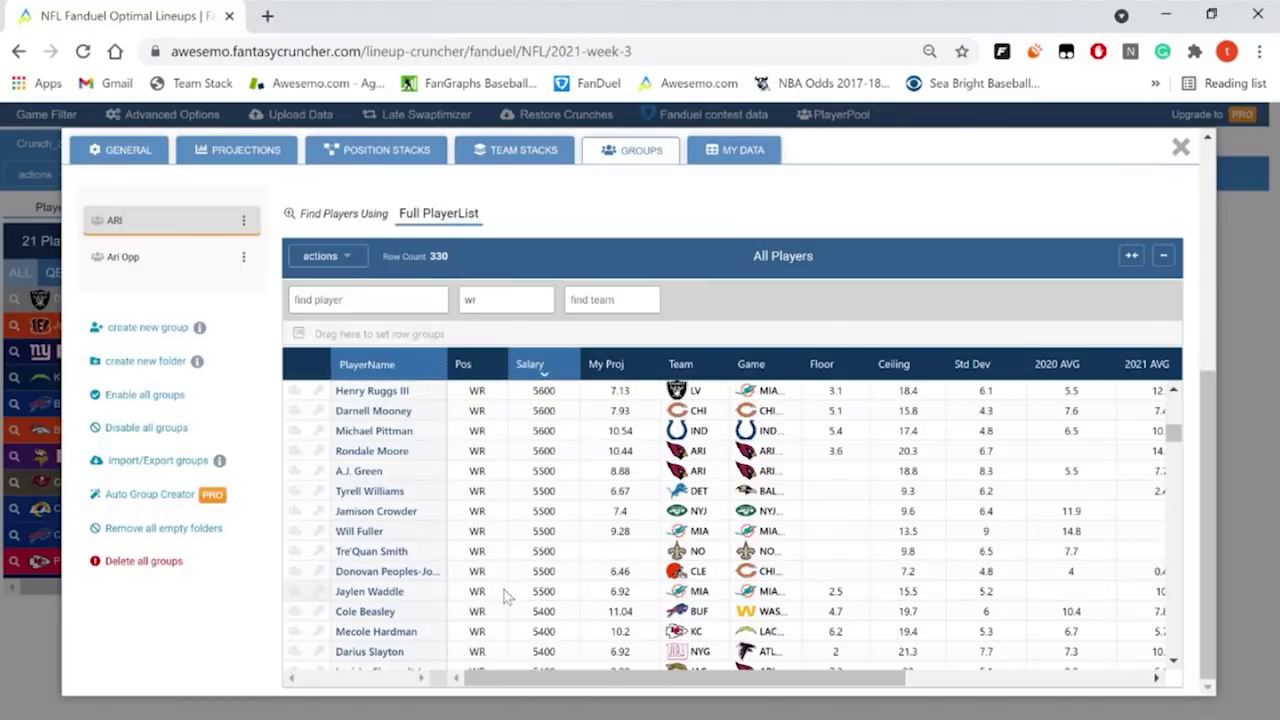
click(296, 612)
scroll(478, 545, down, 1)
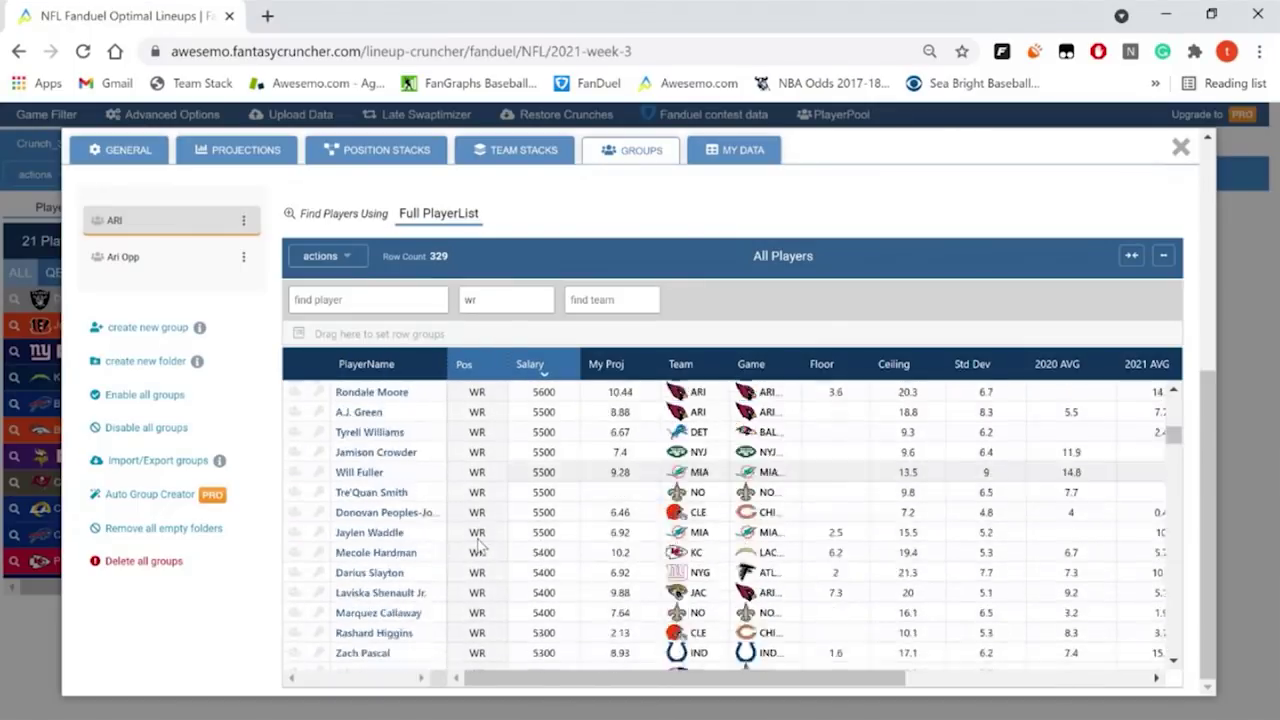
scroll(478, 545, down, 2)
scroll(505, 568, down, 2)
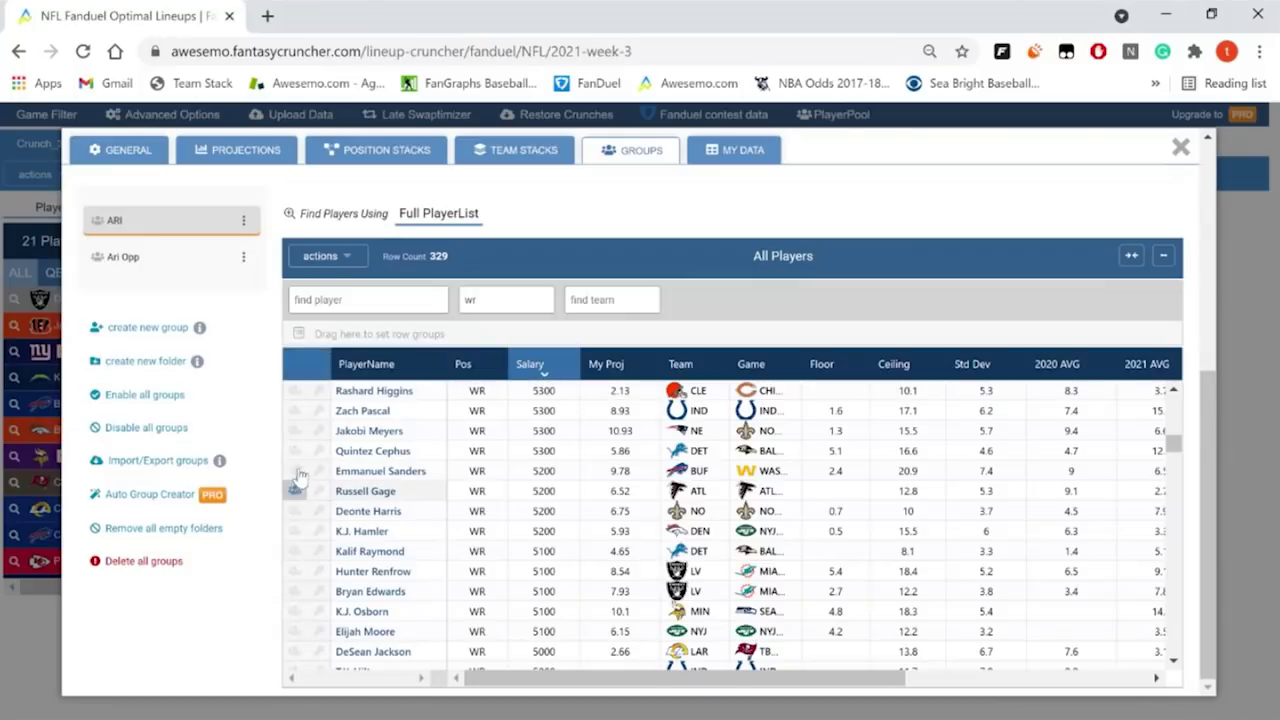
click(294, 515)
click(295, 594)
click(294, 638)
Step: Set the projection adjustment to 35% for each of the five receivers in the ARI group
scroll(615, 600, up, 5)
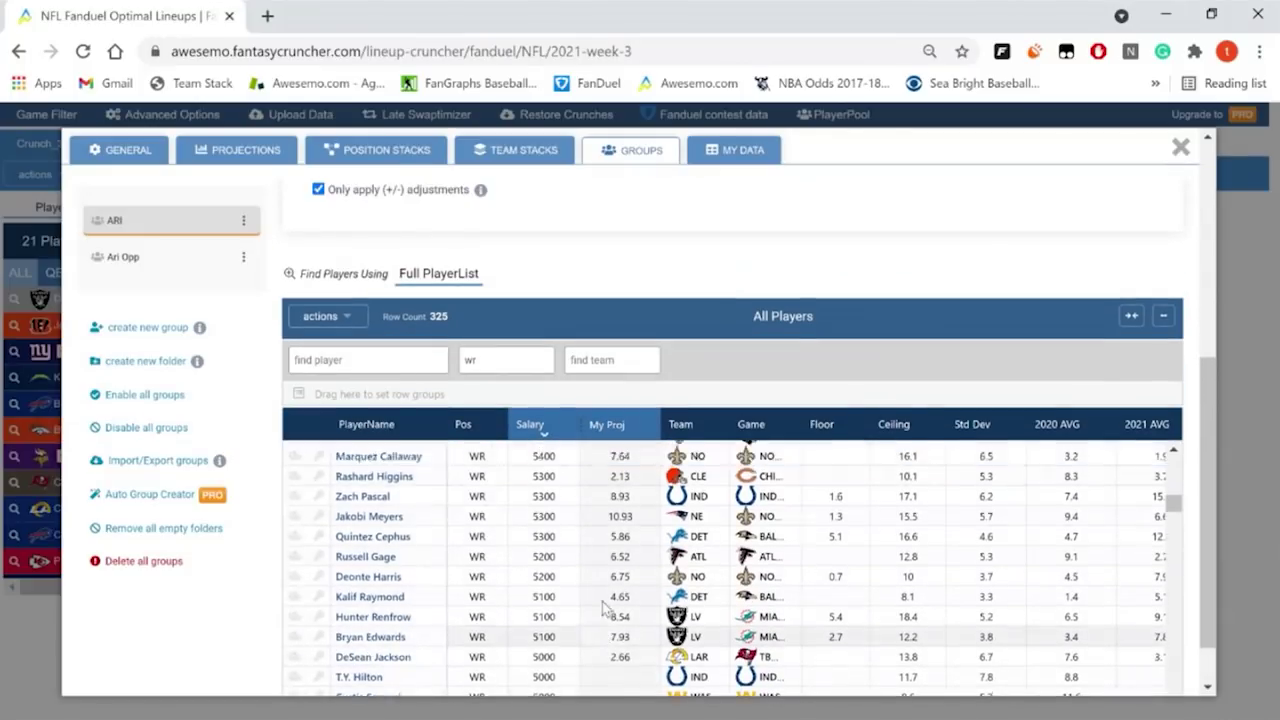
scroll(623, 558, up, 10)
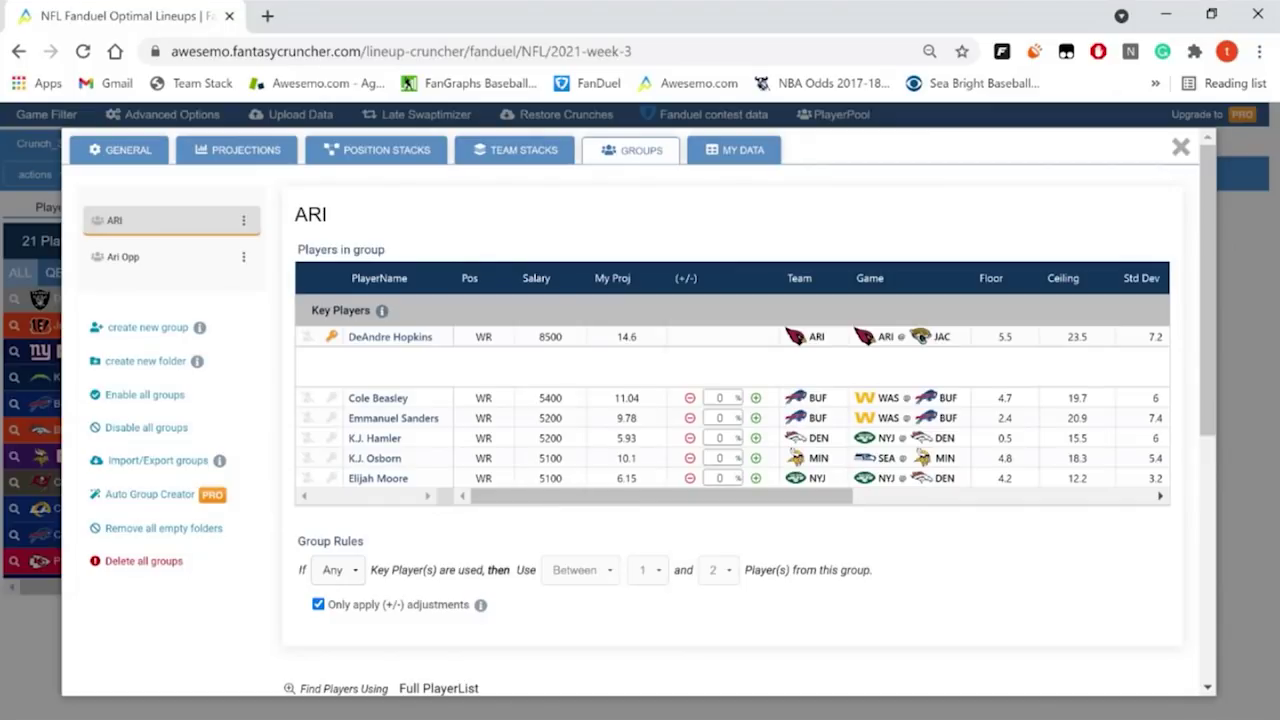
click(720, 398)
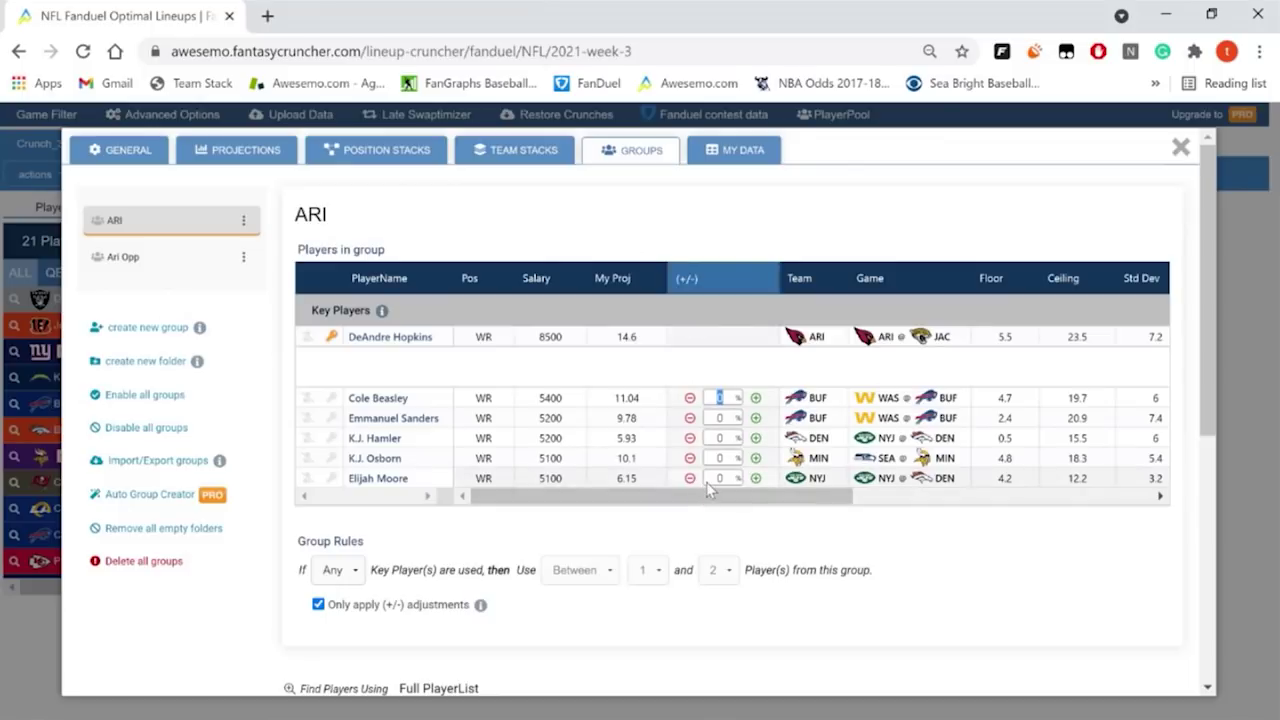
text(35)
key(Tab)
text(35)
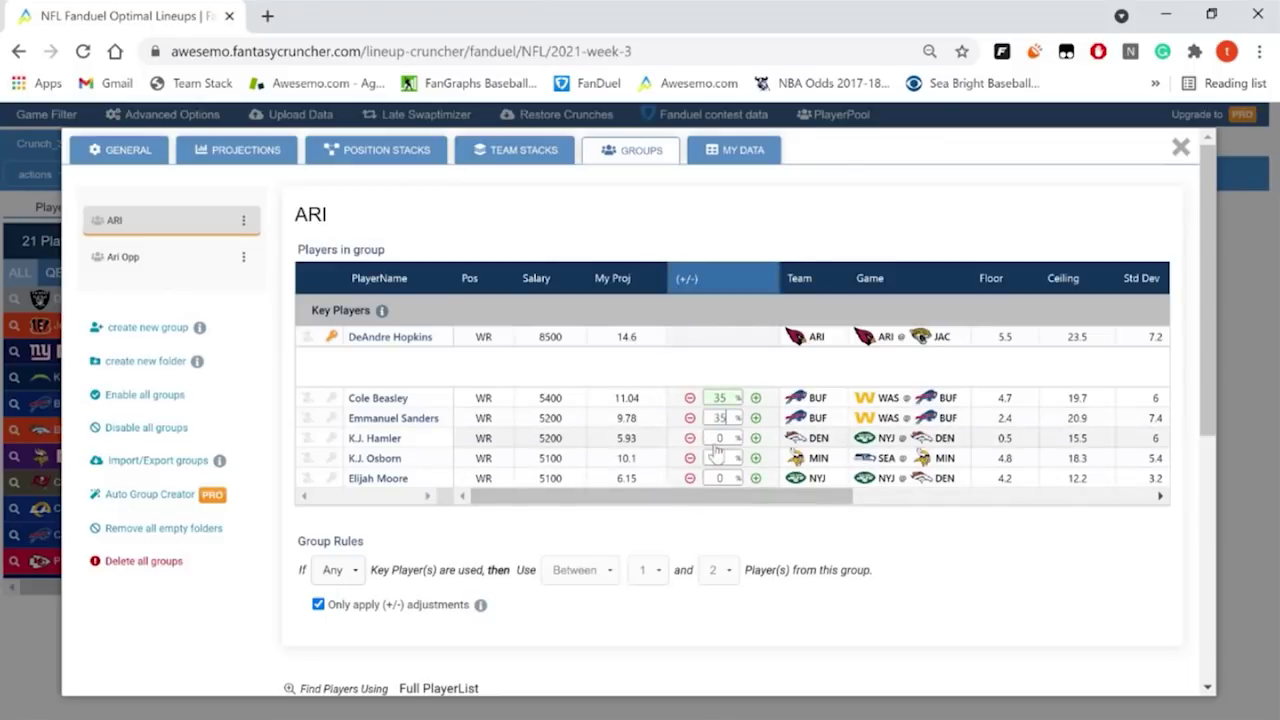
key(Tab)
text(35)
key(Tab)
text(35)
key(Tab)
text(35)
click(831, 543)
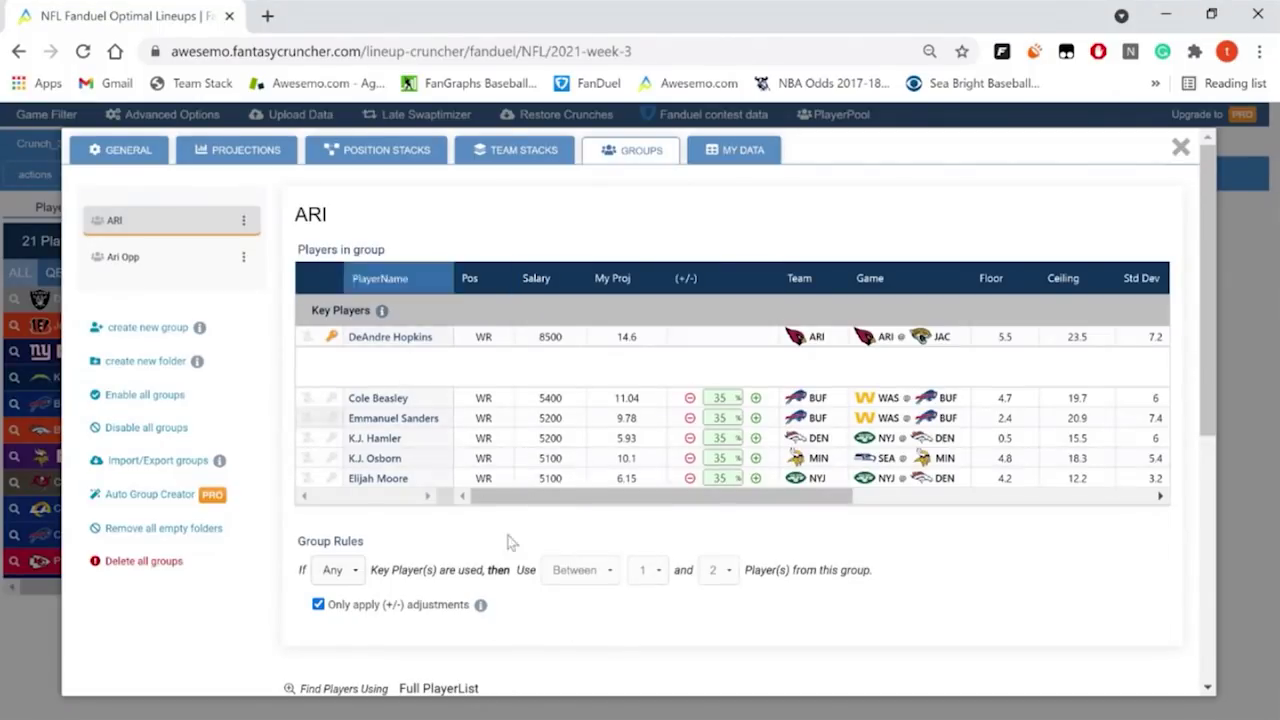
Step: Turn off adjustments-only for the ARI group and set its rule to use at Least 1 player
click(424, 607)
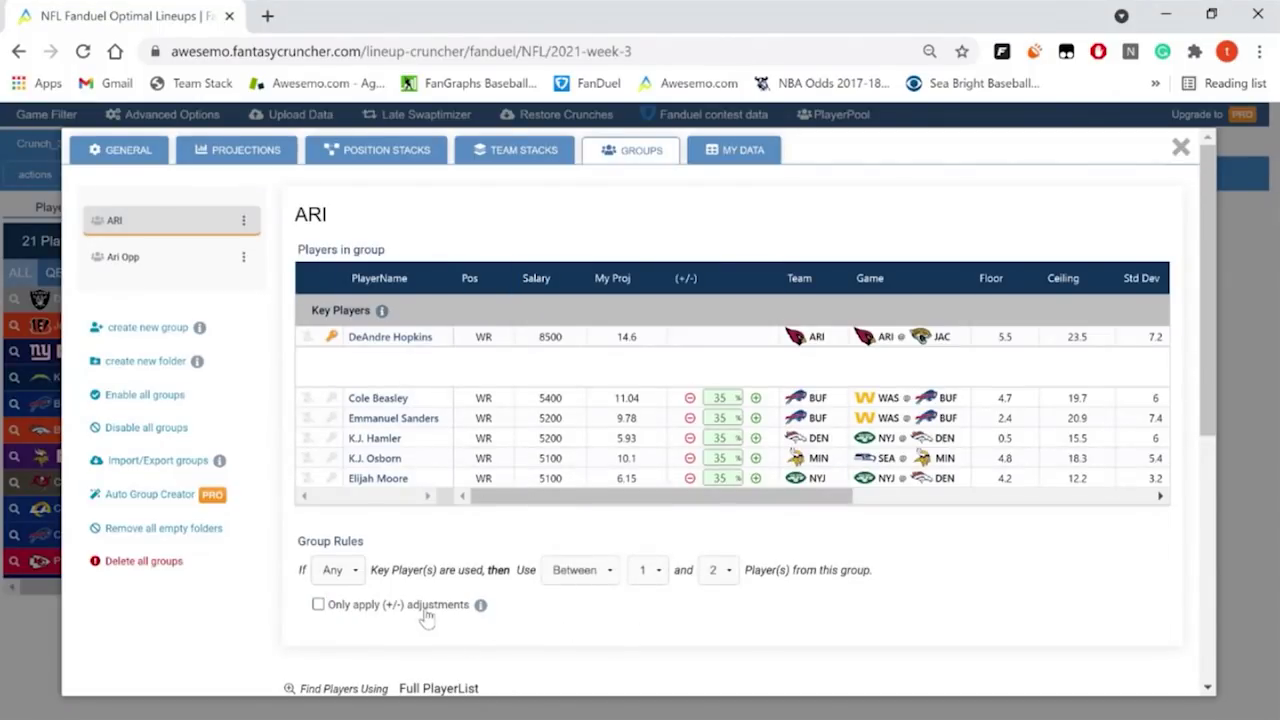
click(607, 570)
click(600, 597)
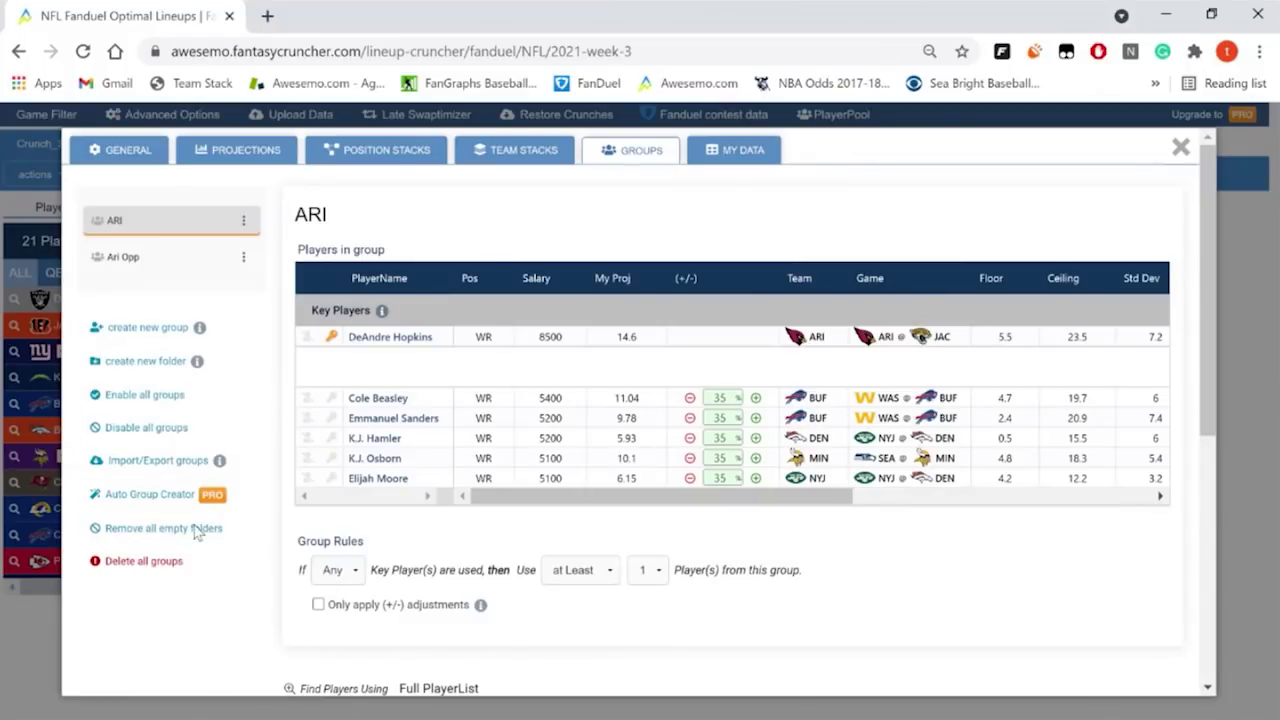
Step: Create two group folders named "Team" and "Opp"
click(152, 361)
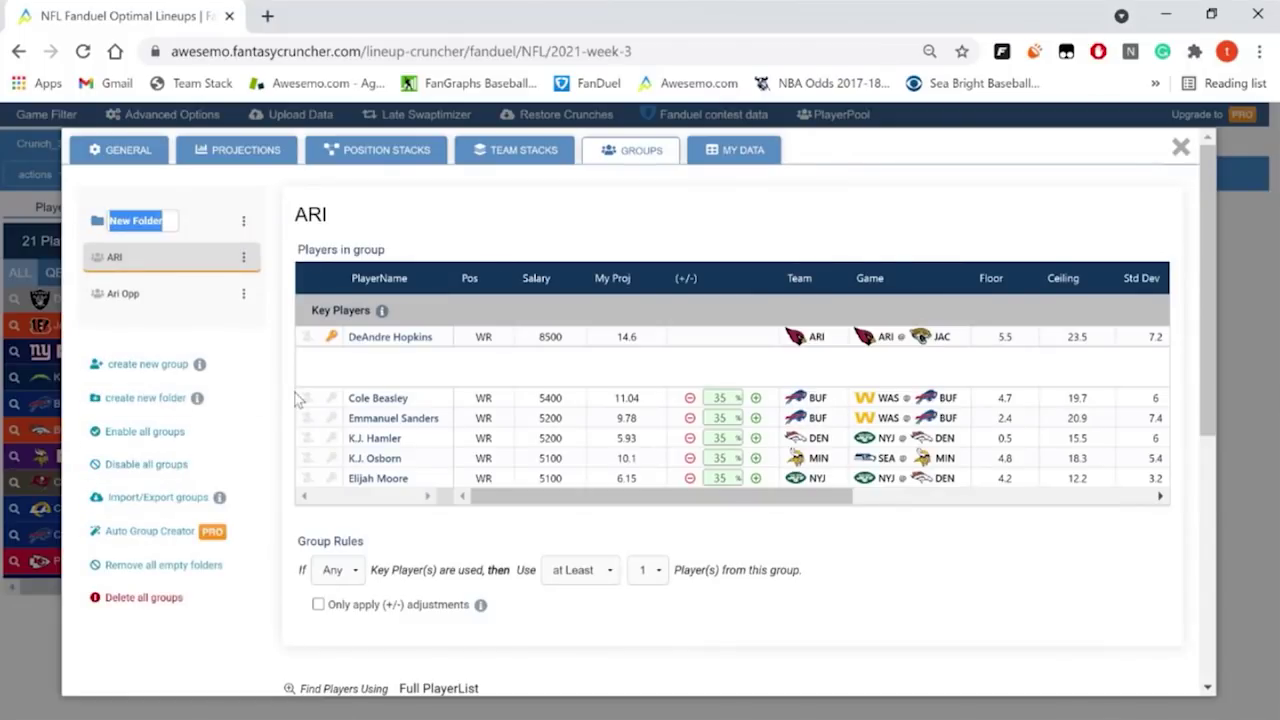
text(Team)
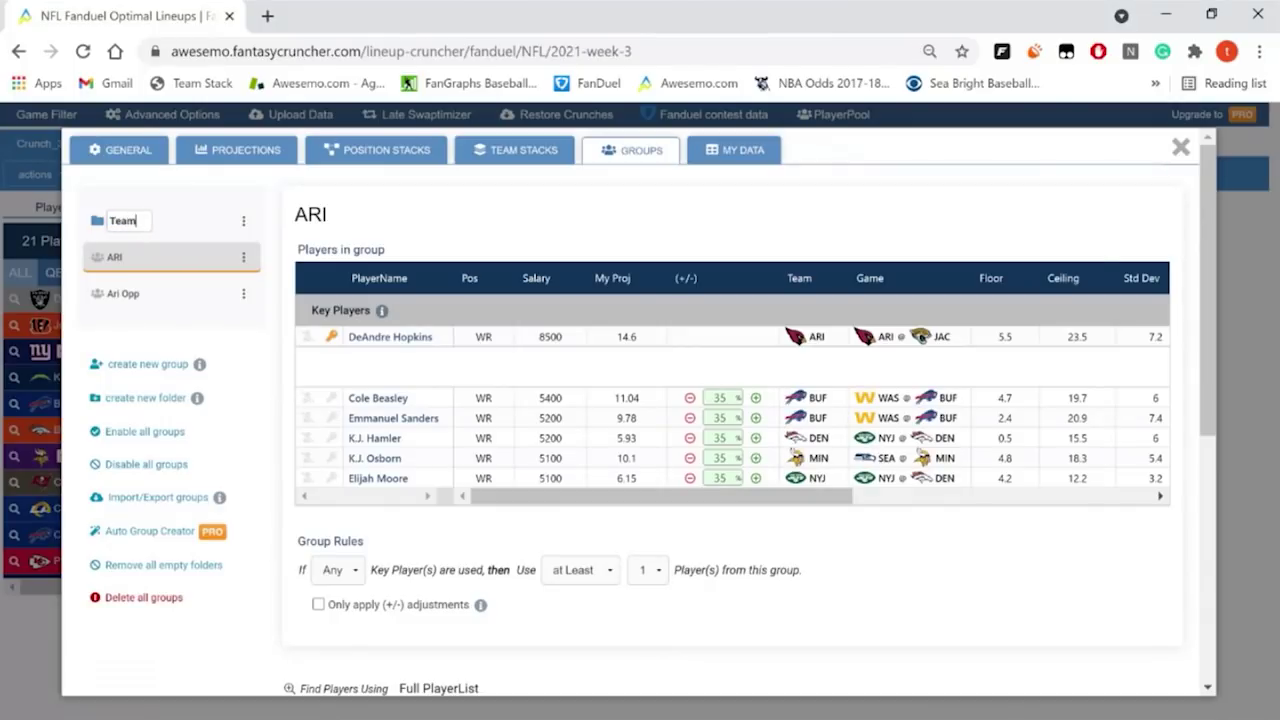
click(157, 404)
text(Opp)
click(437, 213)
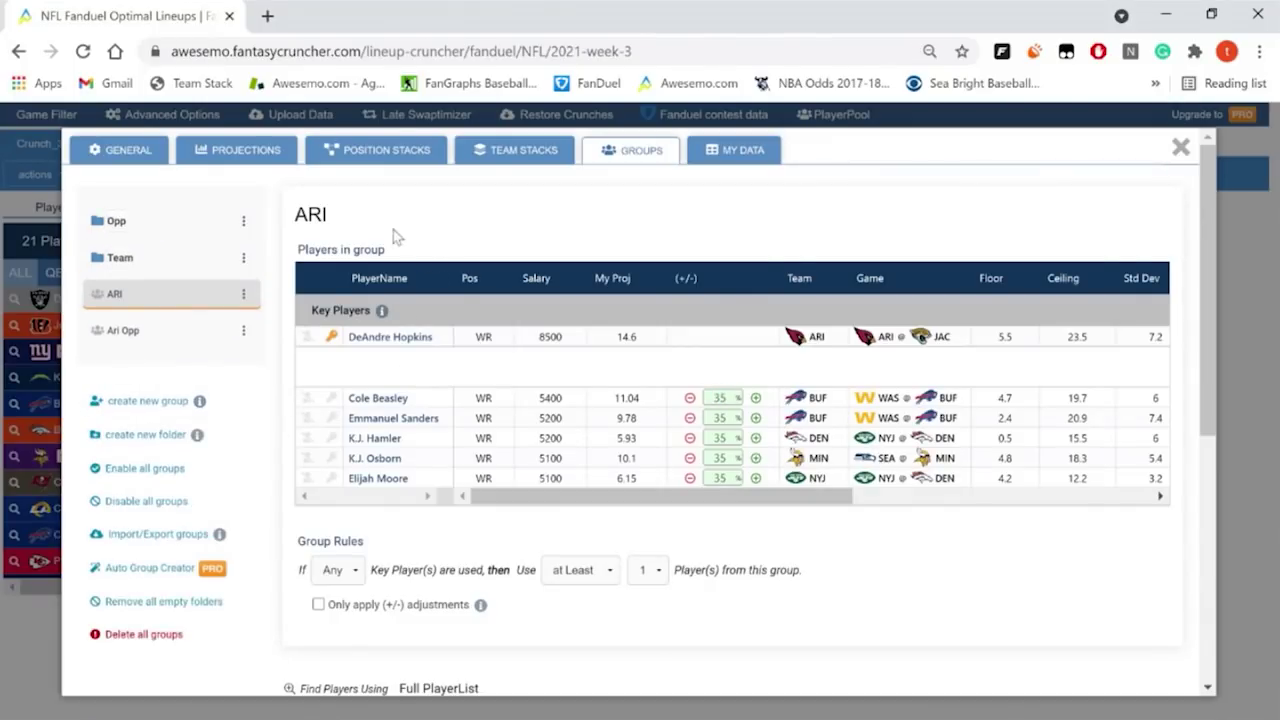
Step: Expand the Team folder and move the ARI group into it
mouse_move(123, 290)
mouse_down()
mouse_move(116, 228)
mouse_move(126, 298)
mouse_up()
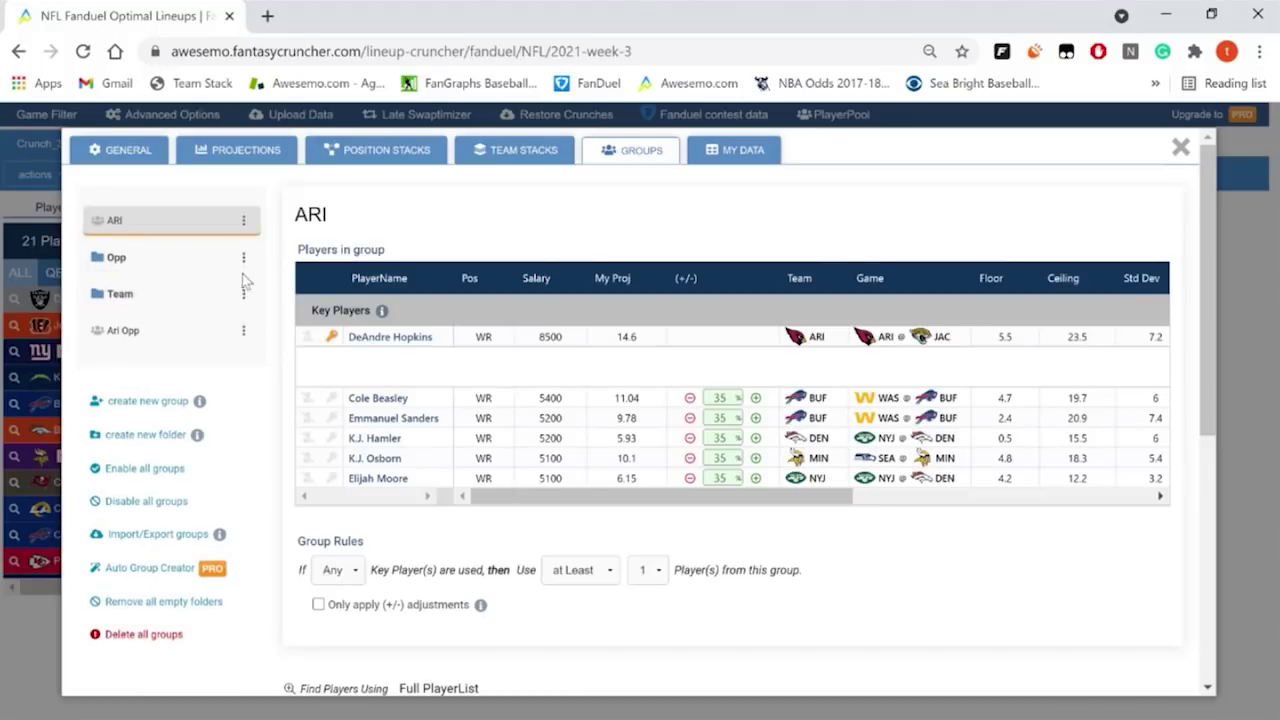
click(243, 293)
click(135, 297)
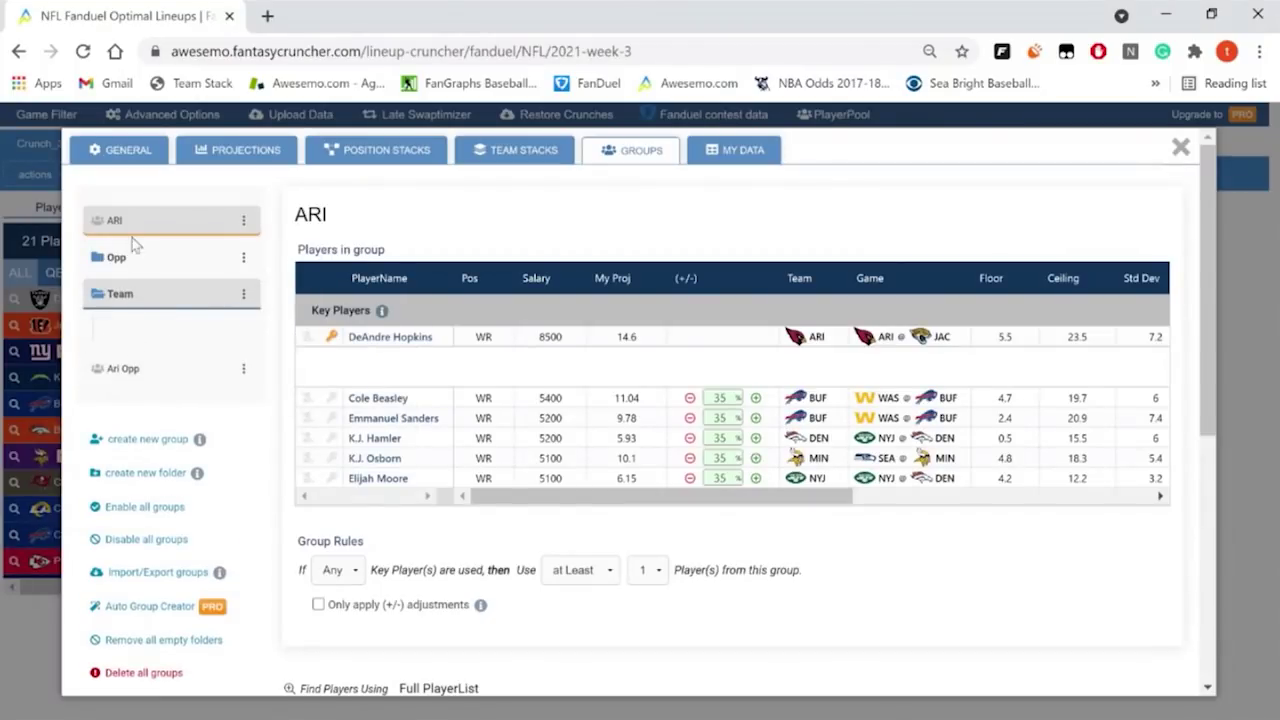
drag(128, 237, 138, 336)
Step: Set up a new My Data rule that allows a MAX of 75 per lineup
click(727, 153)
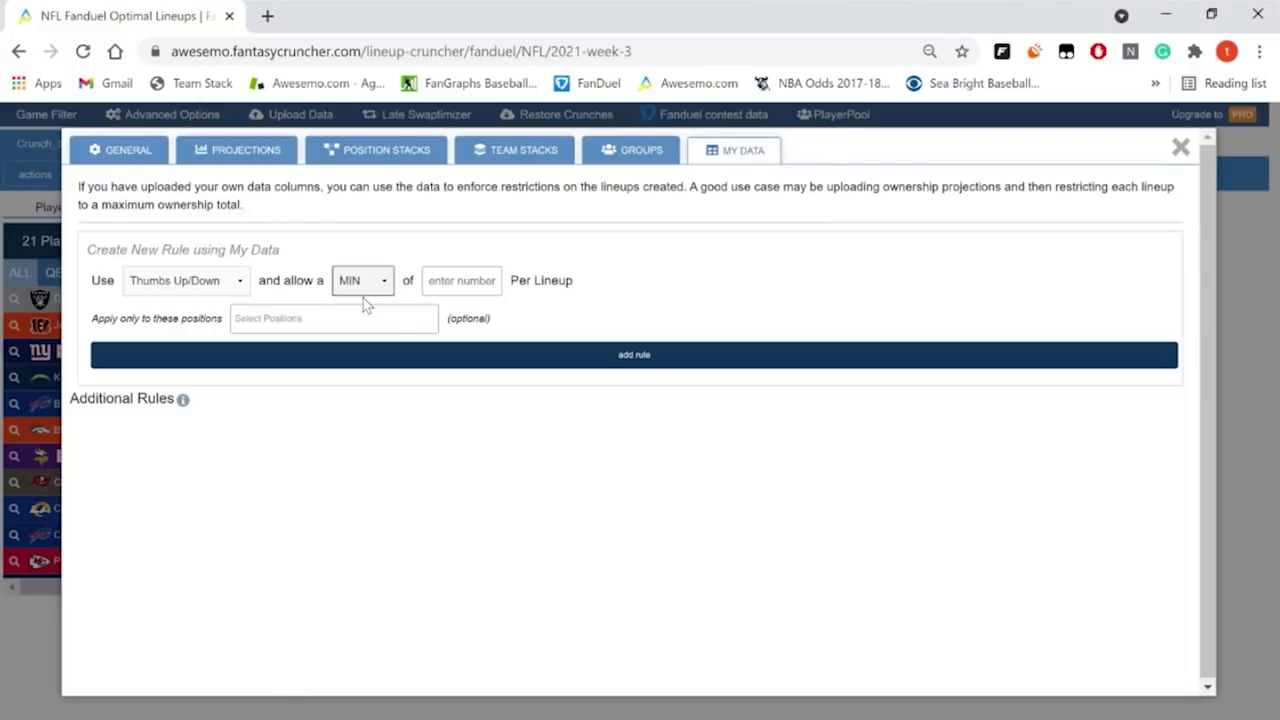
click(373, 345)
click(475, 282)
text(75)
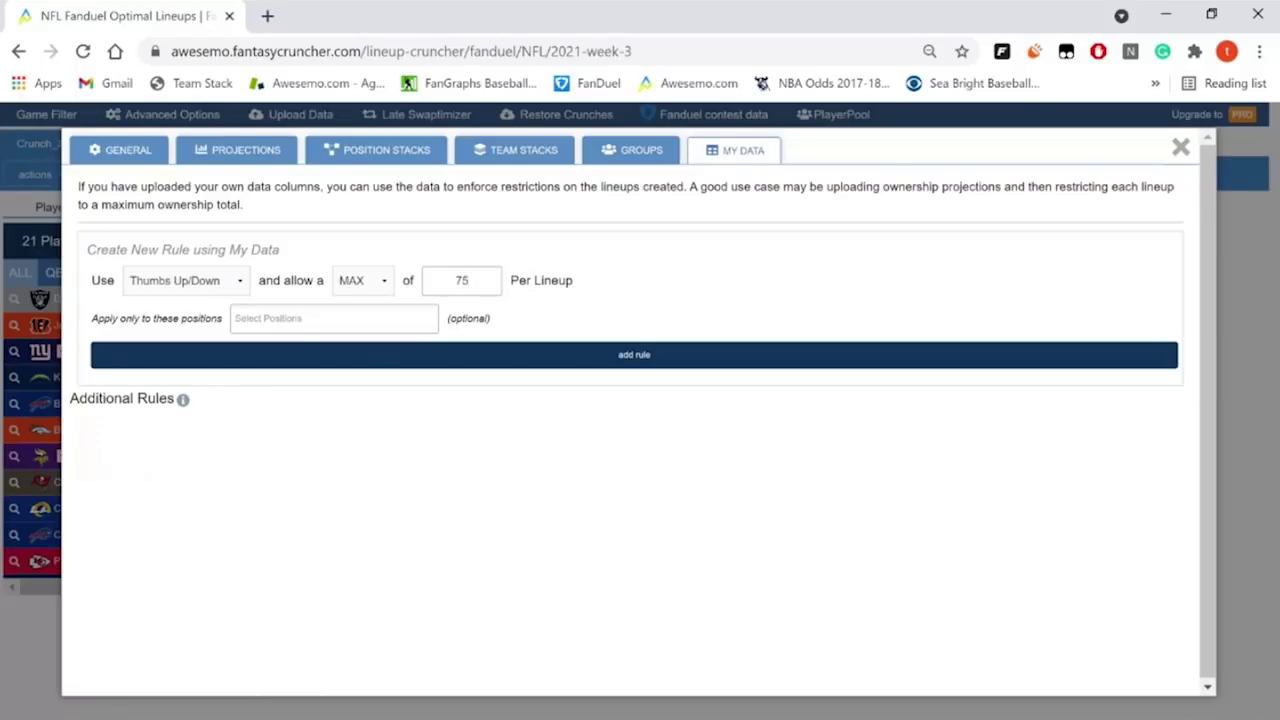
key(Tab)
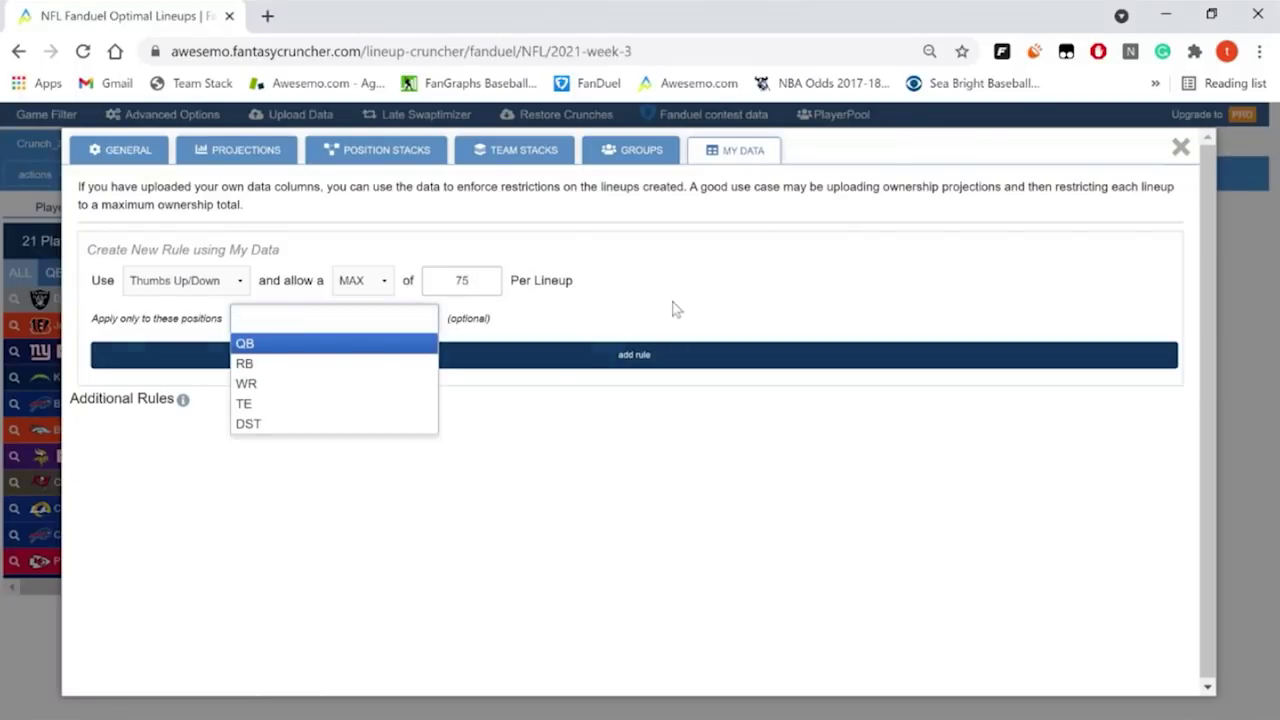
Step: Base the My Data rule on Proj Own with a limit of 150 per lineup, add it and close the advanced options
click(215, 289)
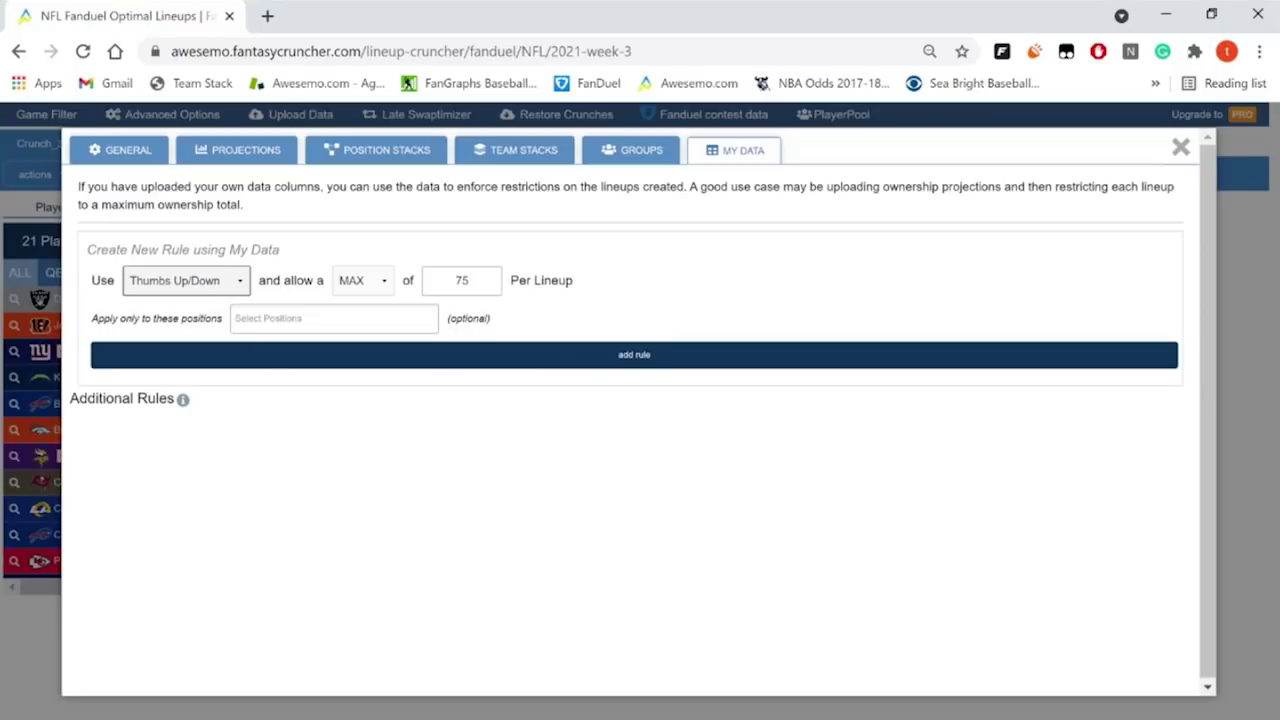
click(165, 322)
double_click(459, 280)
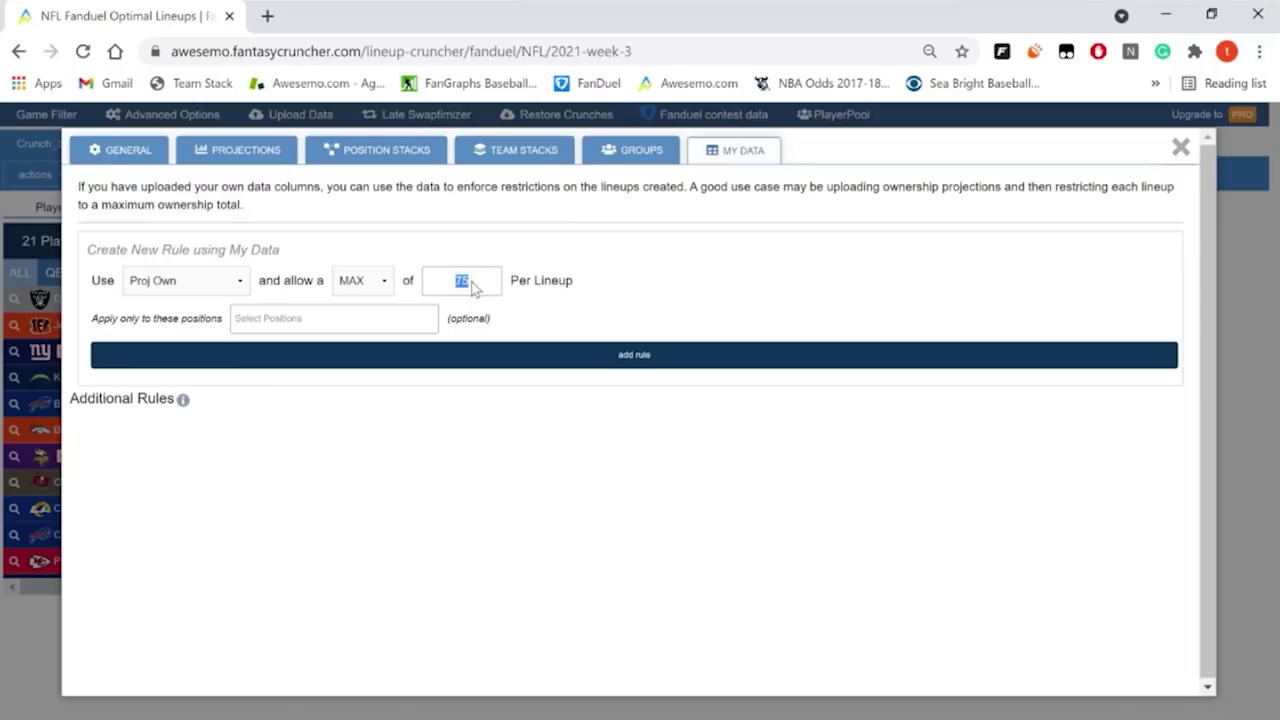
text(150)
click(572, 356)
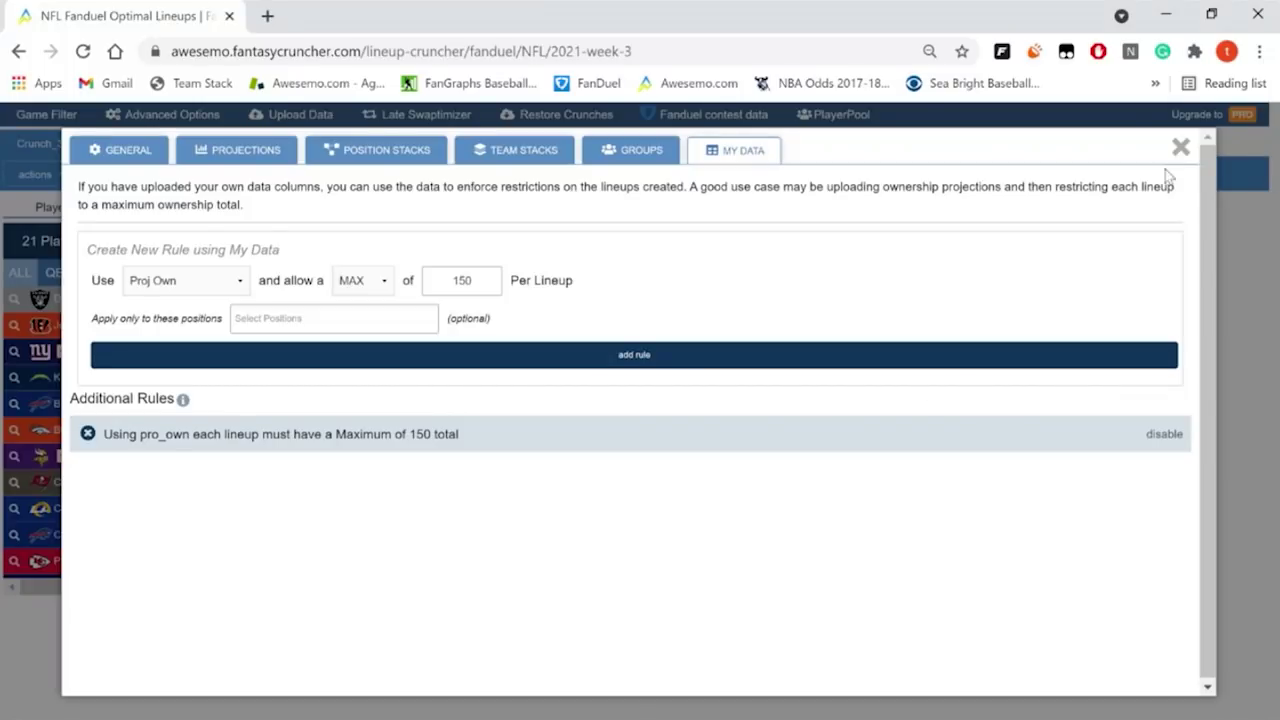
key(Escape)
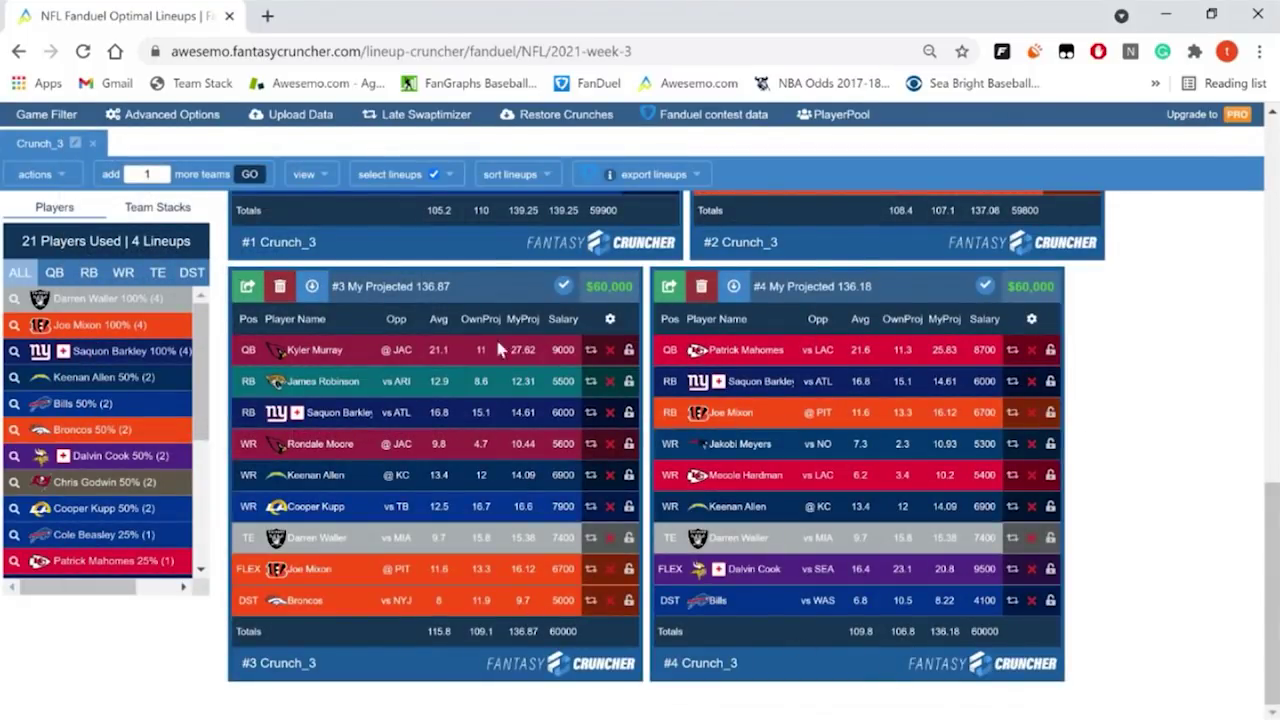
Step: Examine the four generated Crunch_3 lineups, comparing their players, projected ownership, projections and salary totals
scroll(517, 357, up, 2)
scroll(566, 310, up, 1)
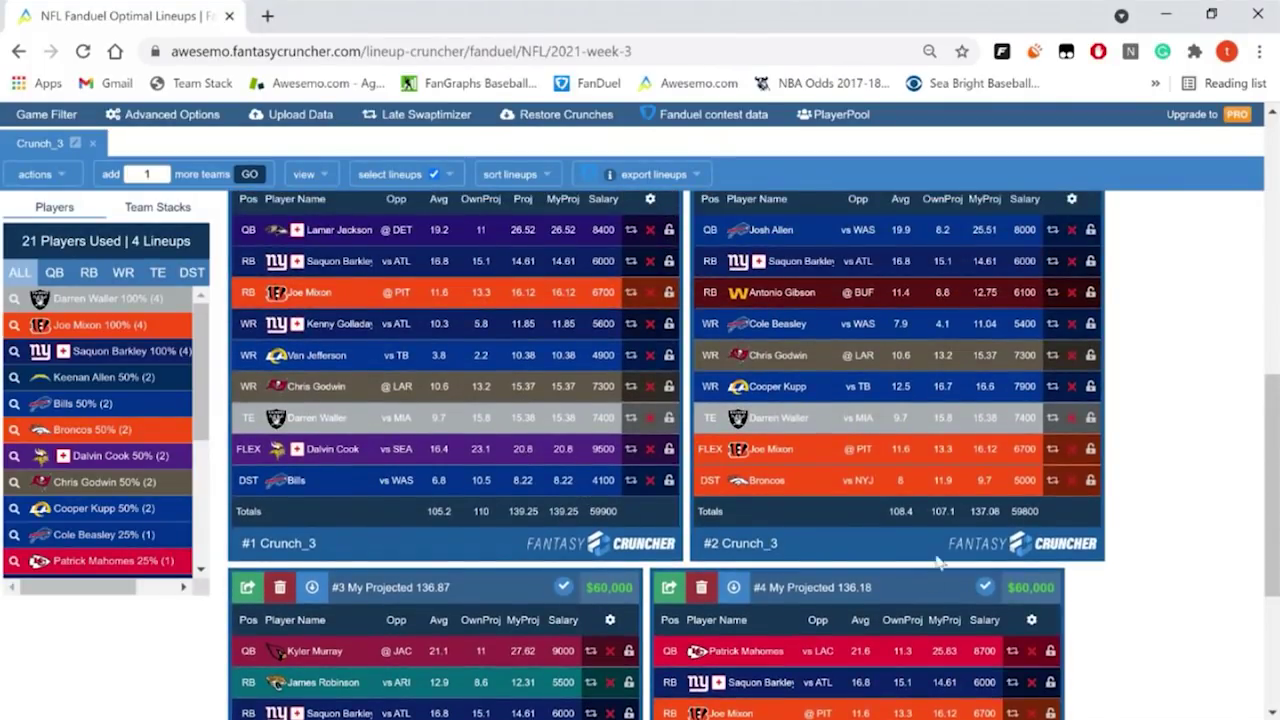
scroll(838, 474, up, 1)
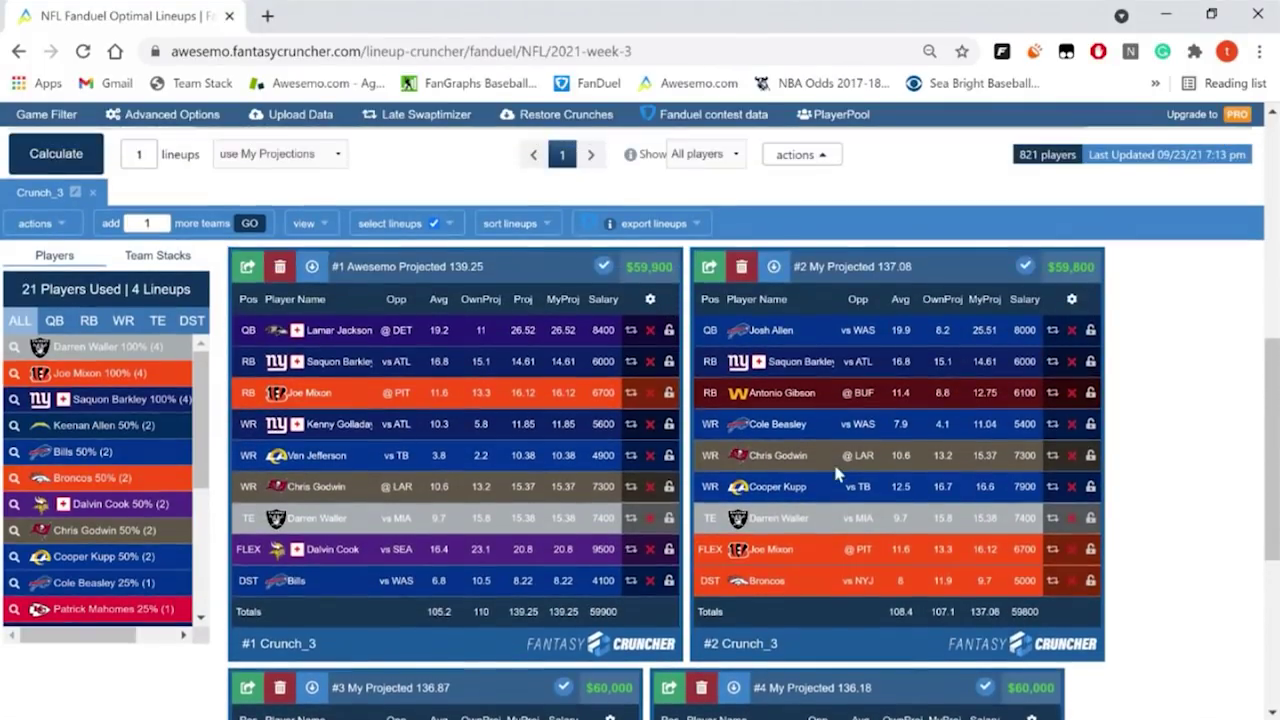
scroll(541, 414, down, 3)
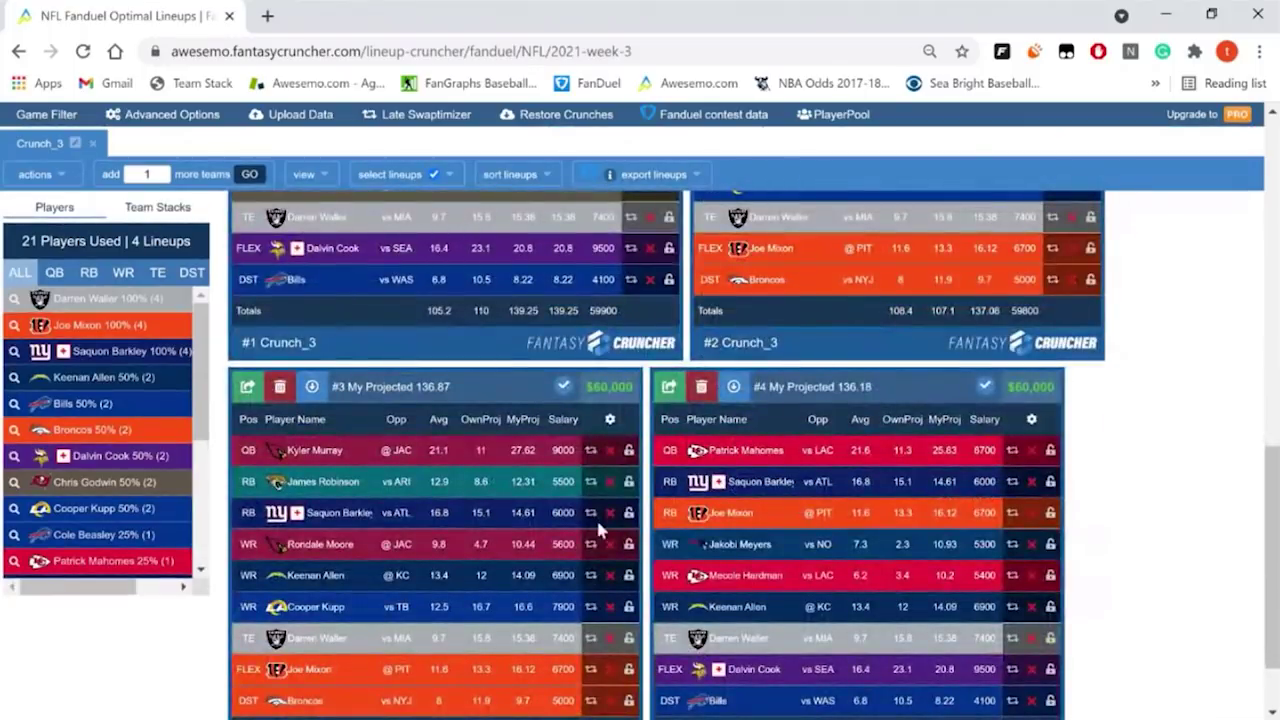
scroll(682, 414, down, 1)
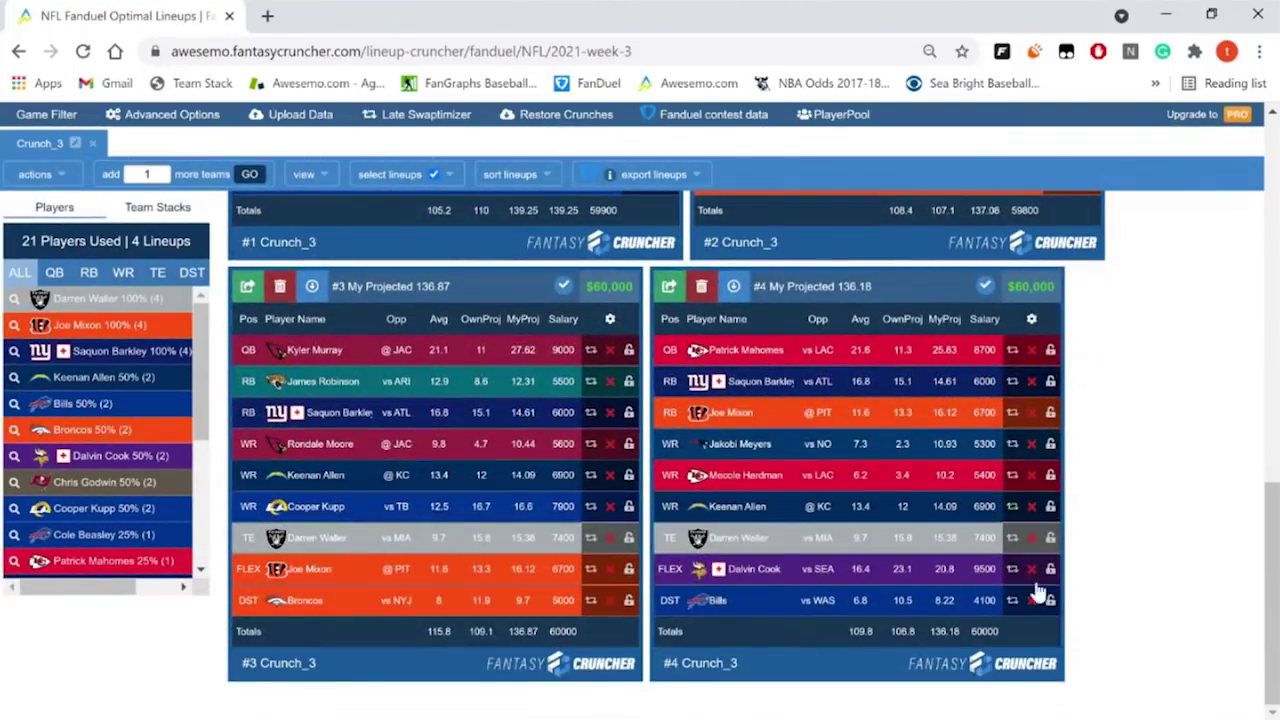
scroll(868, 322, up, 5)
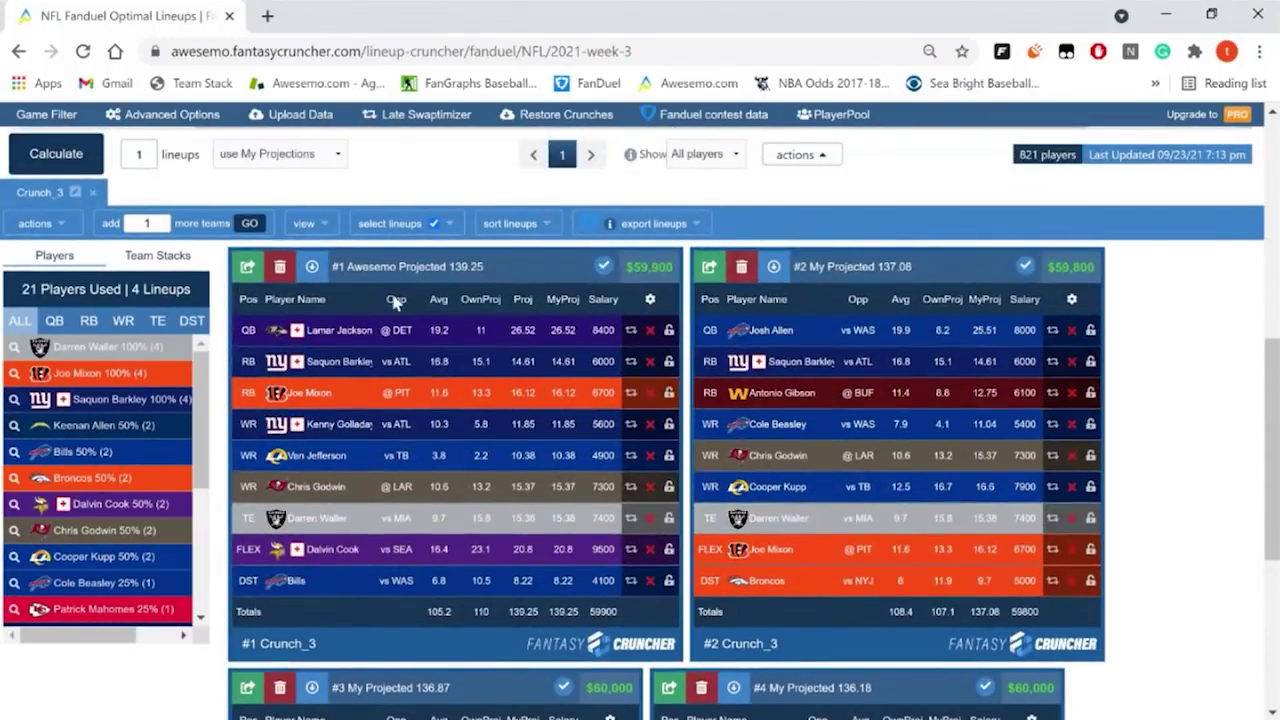
scroll(884, 441, down, 3)
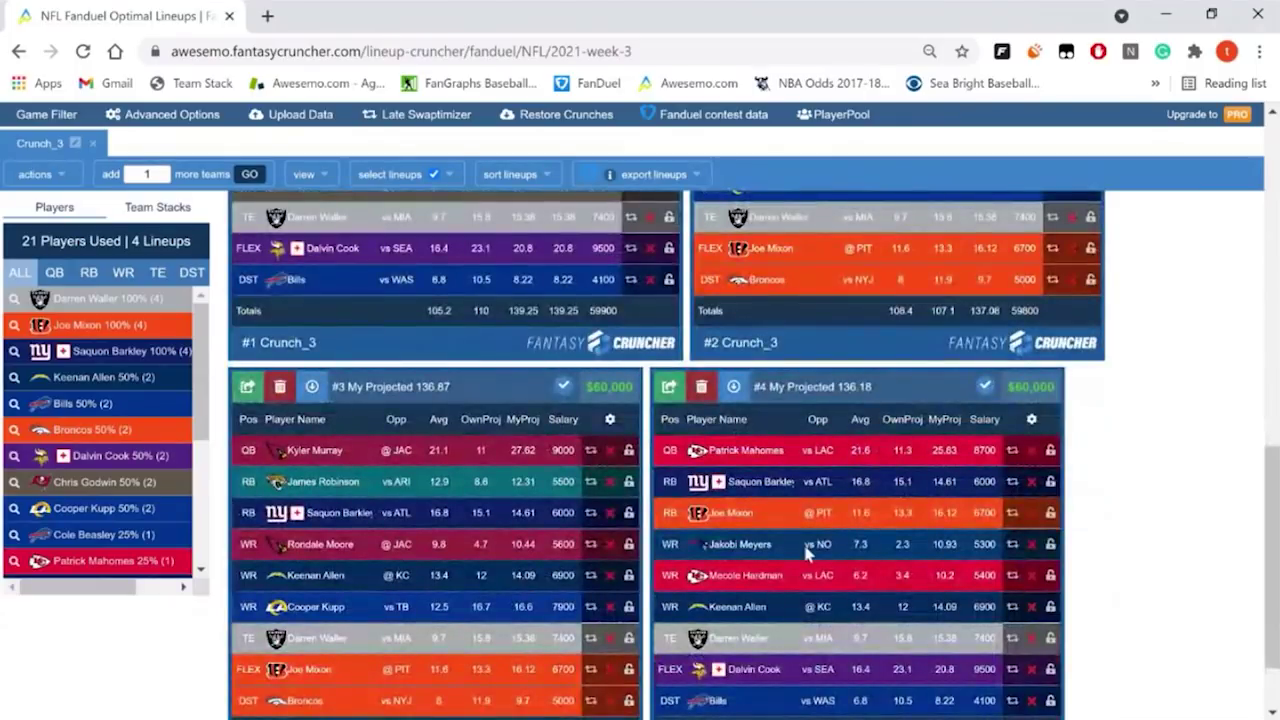
scroll(804, 544, down, 1)
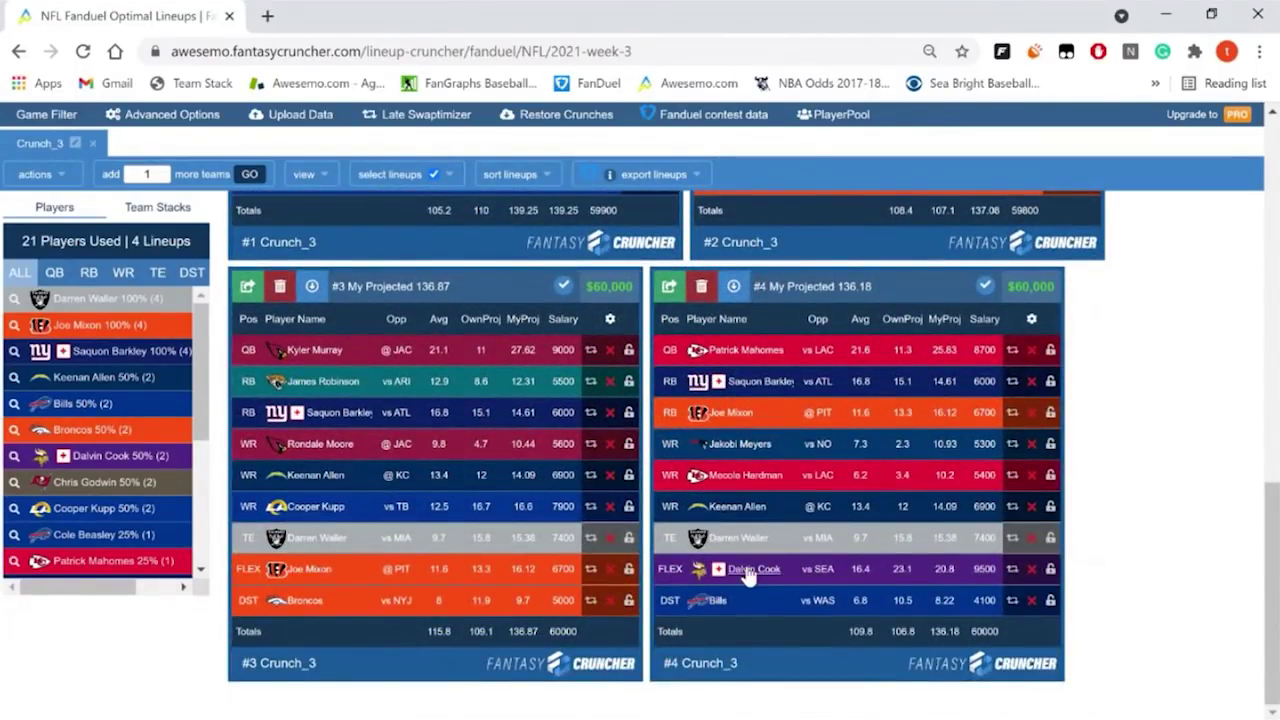
scroll(748, 577, up, 8)
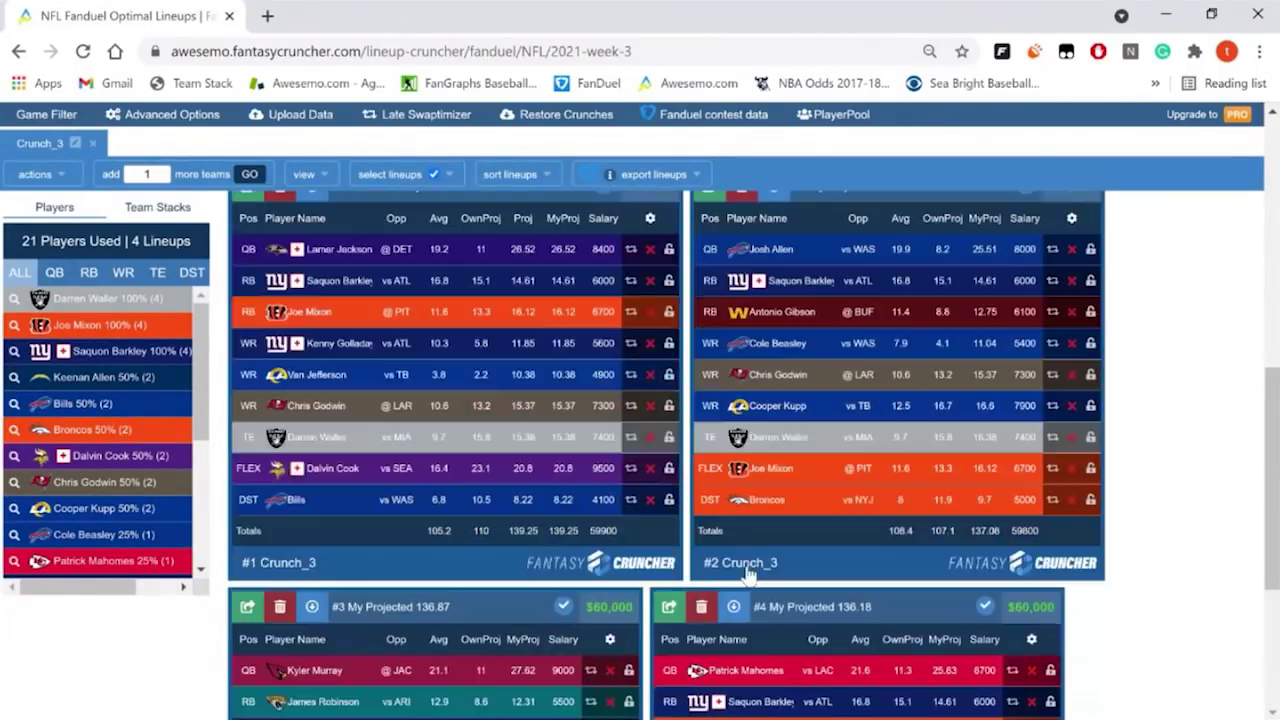
scroll(597, 371, down, 5)
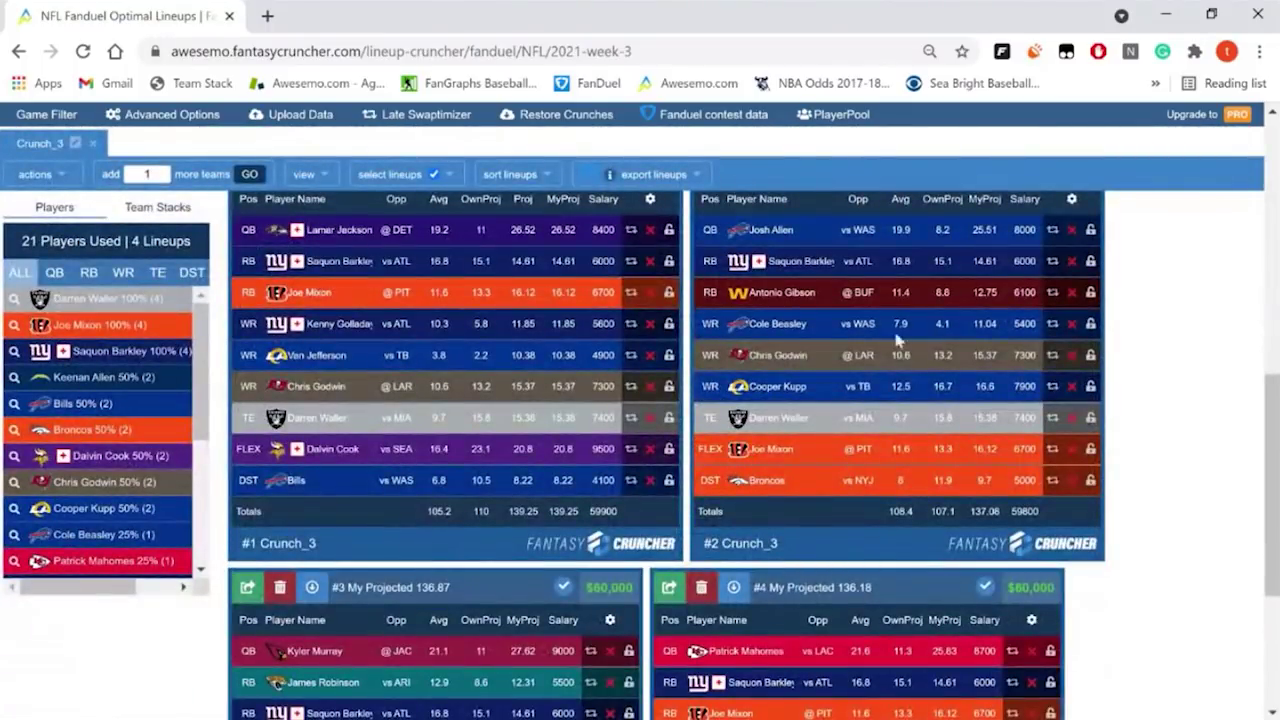
Step: Review the Proj Own maximum rule among the My Data rules in the advanced options, and close them
click(172, 118)
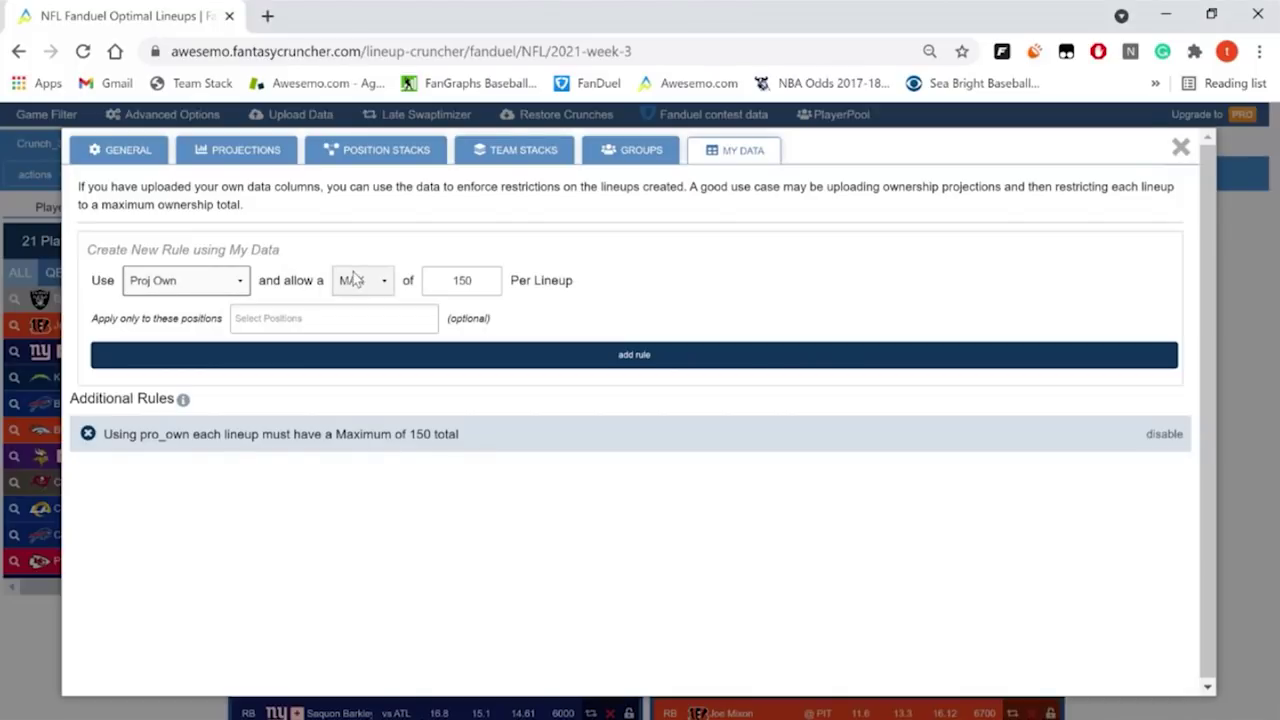
double_click(440, 286)
click(206, 284)
click(1181, 148)
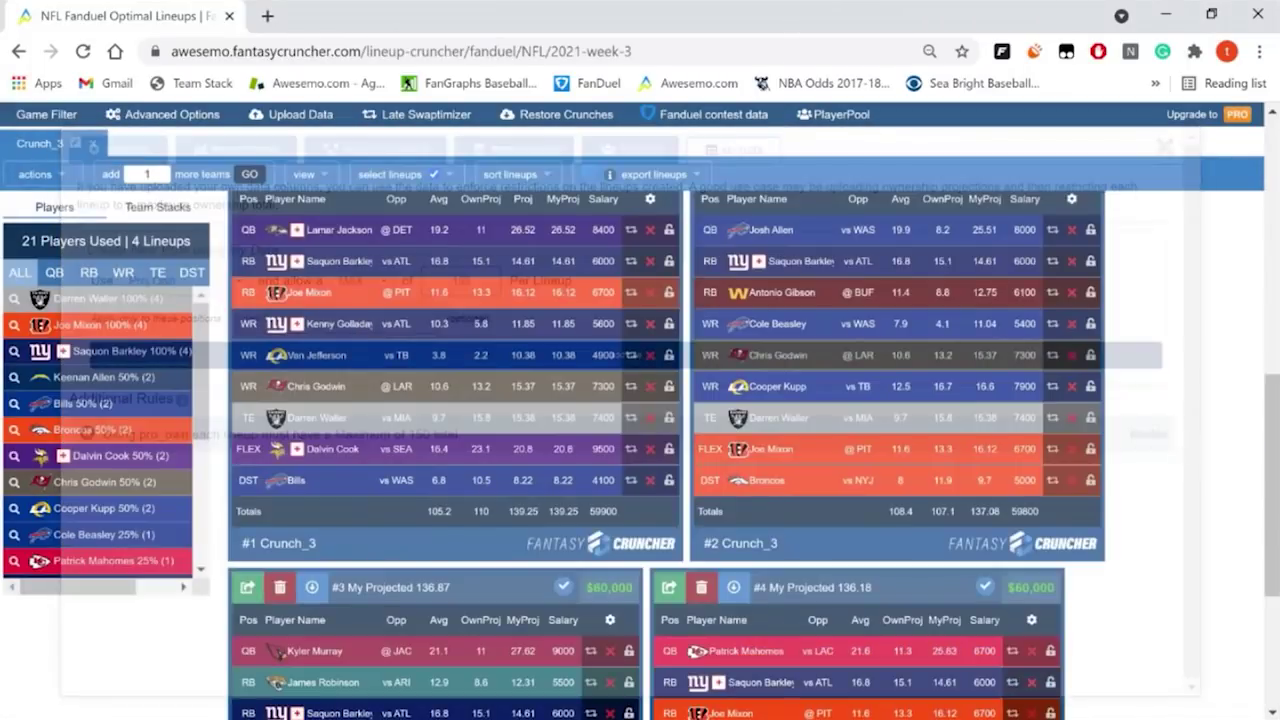
Step: Open the data upload table and add a custom column named "Boom"
scroll(378, 297, up, 1)
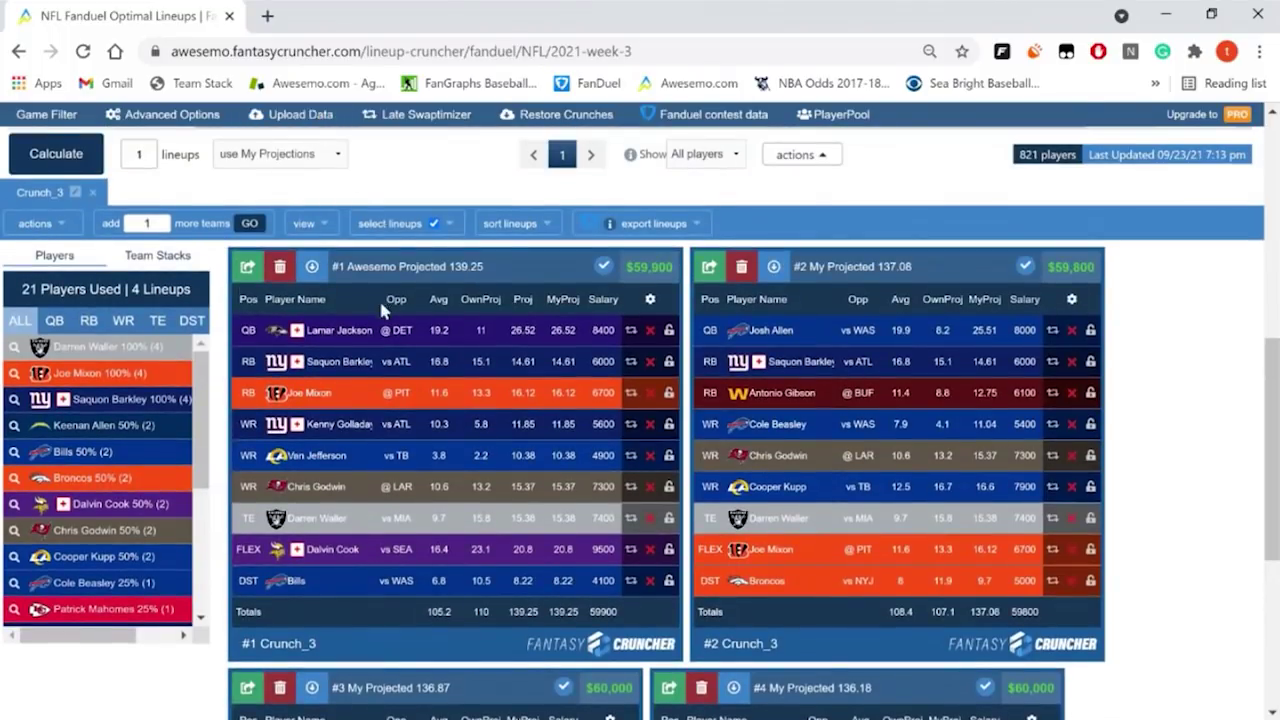
scroll(378, 297, up, 10)
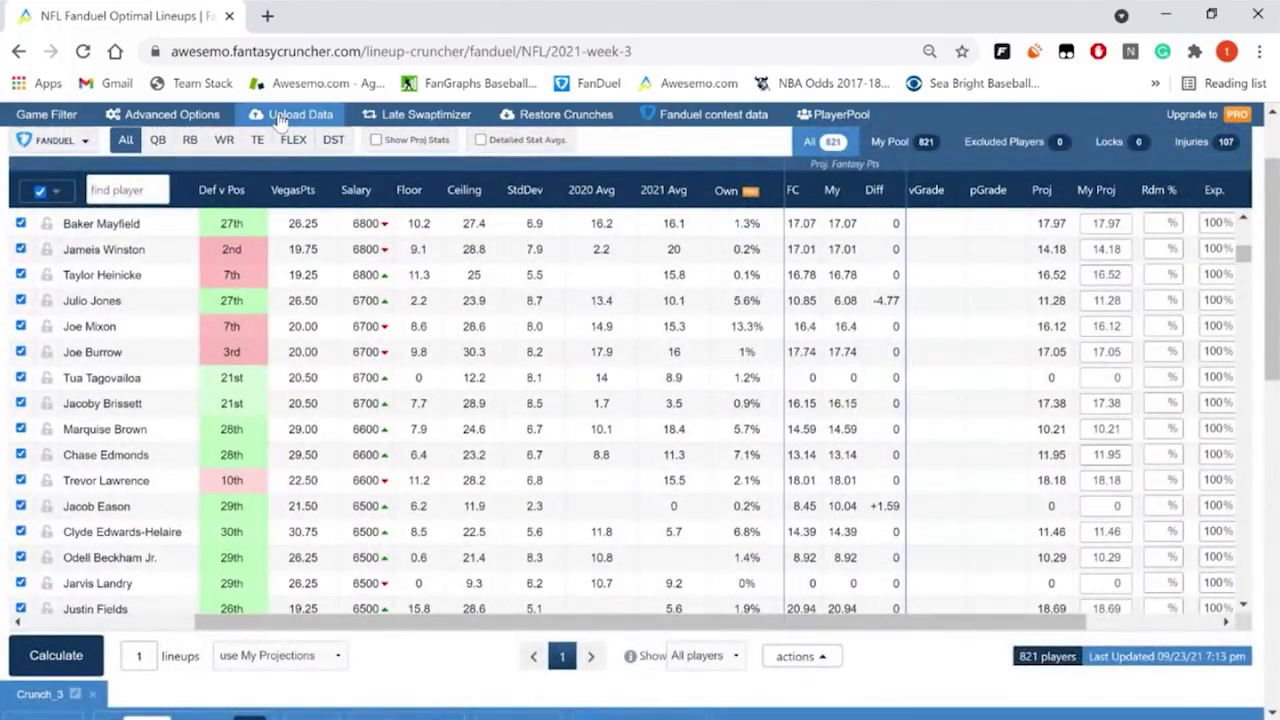
click(285, 115)
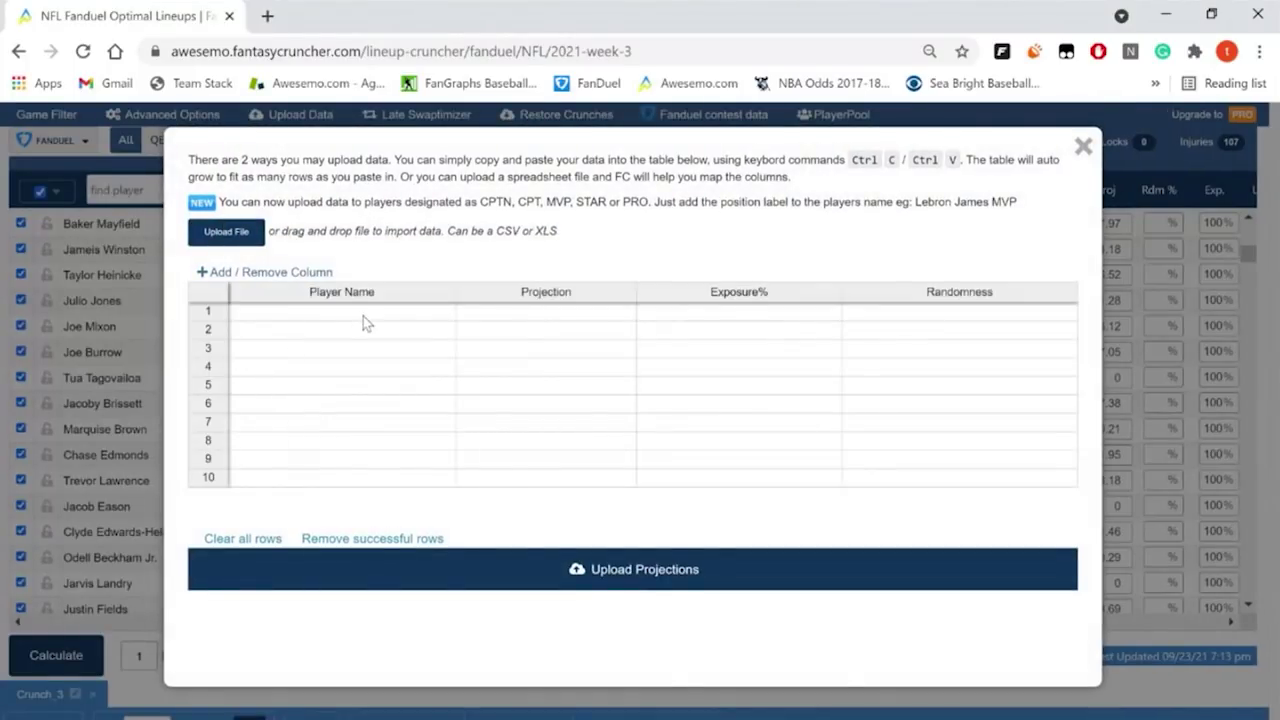
click(363, 316)
click(580, 318)
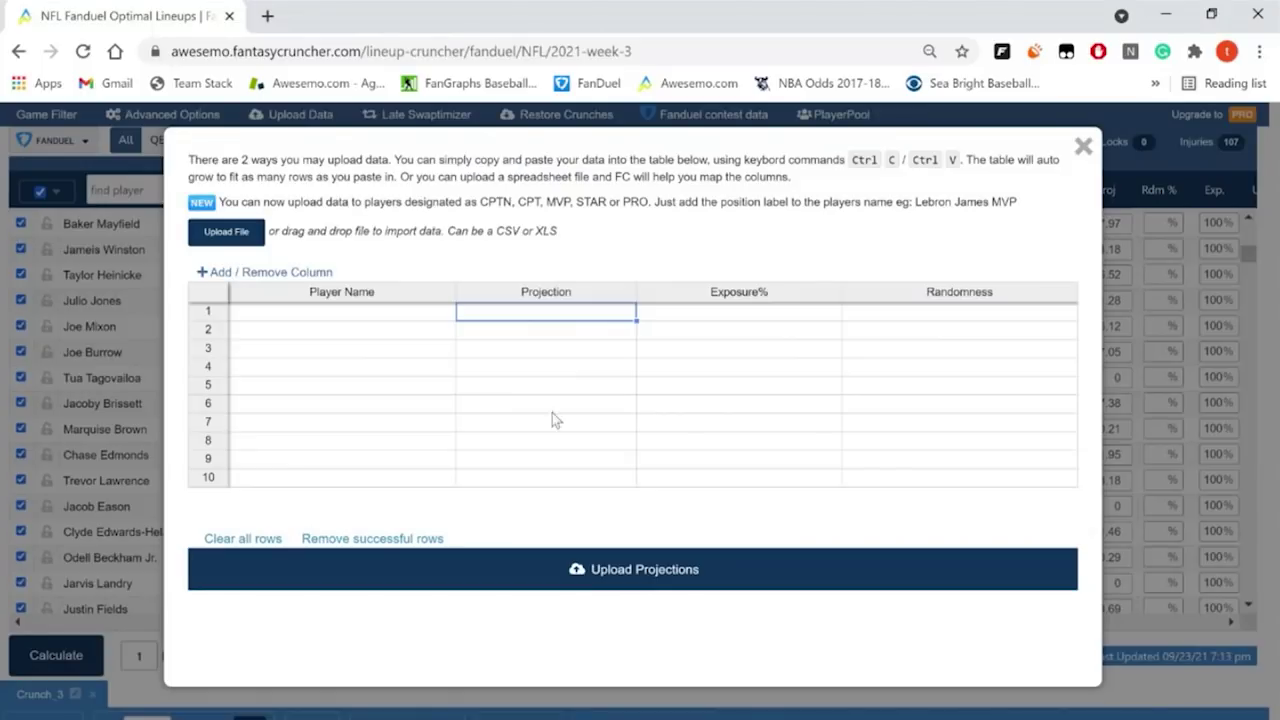
click(393, 312)
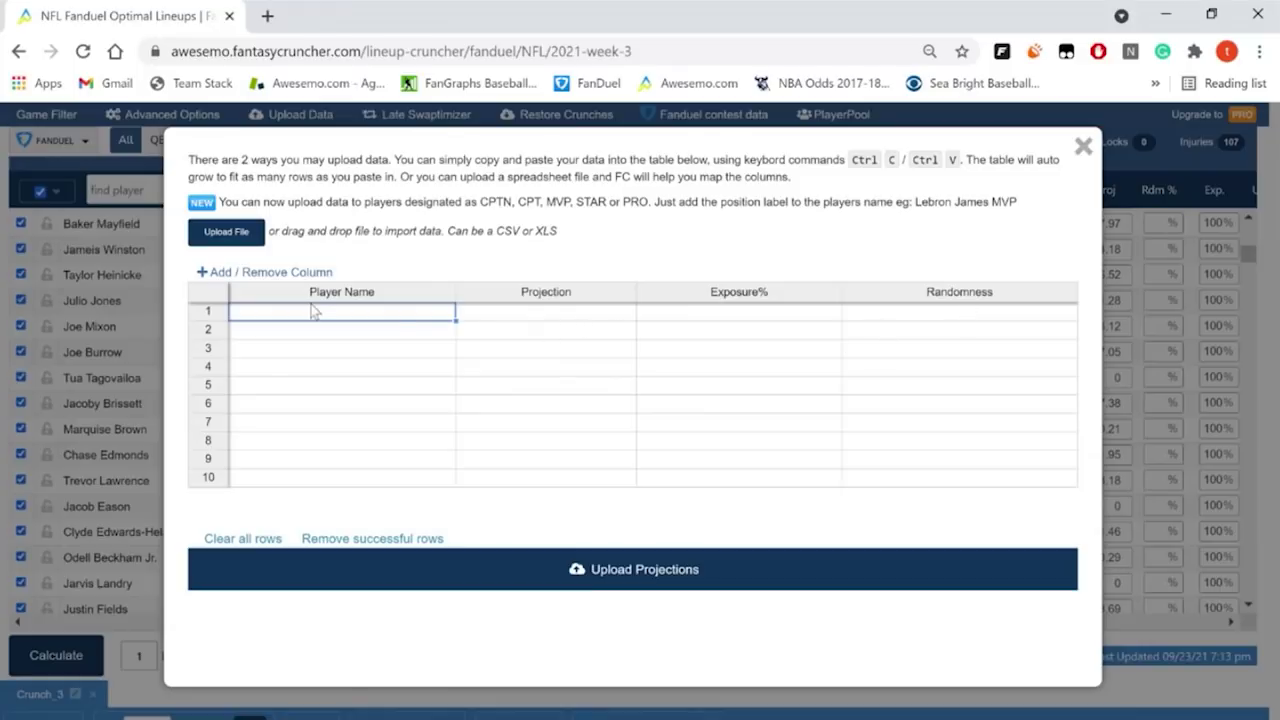
click(298, 272)
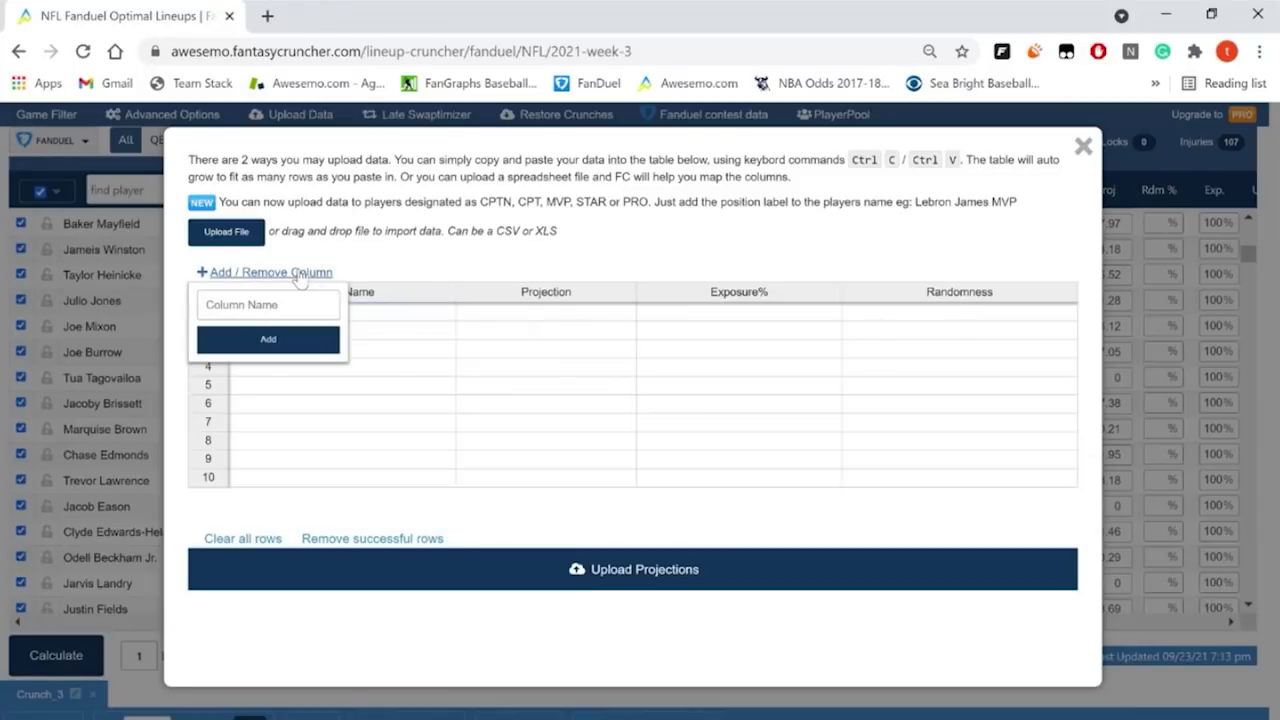
text(Boom)
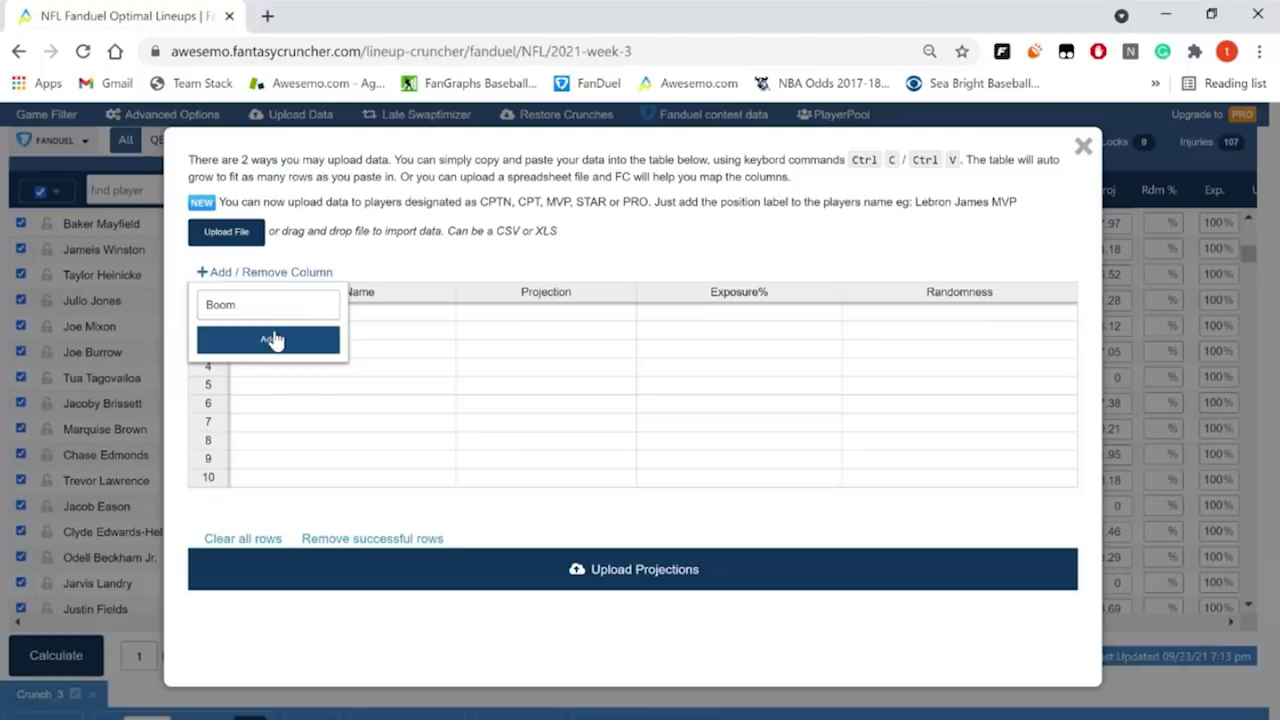
click(268, 339)
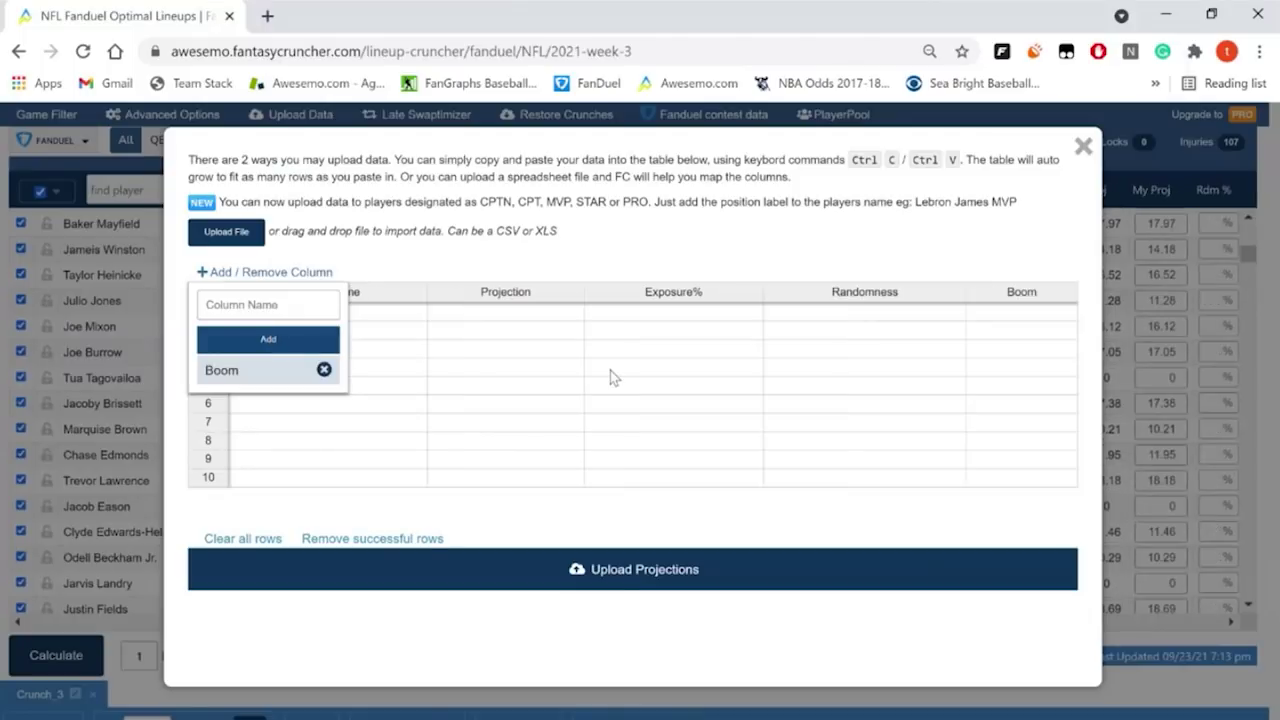
click(588, 420)
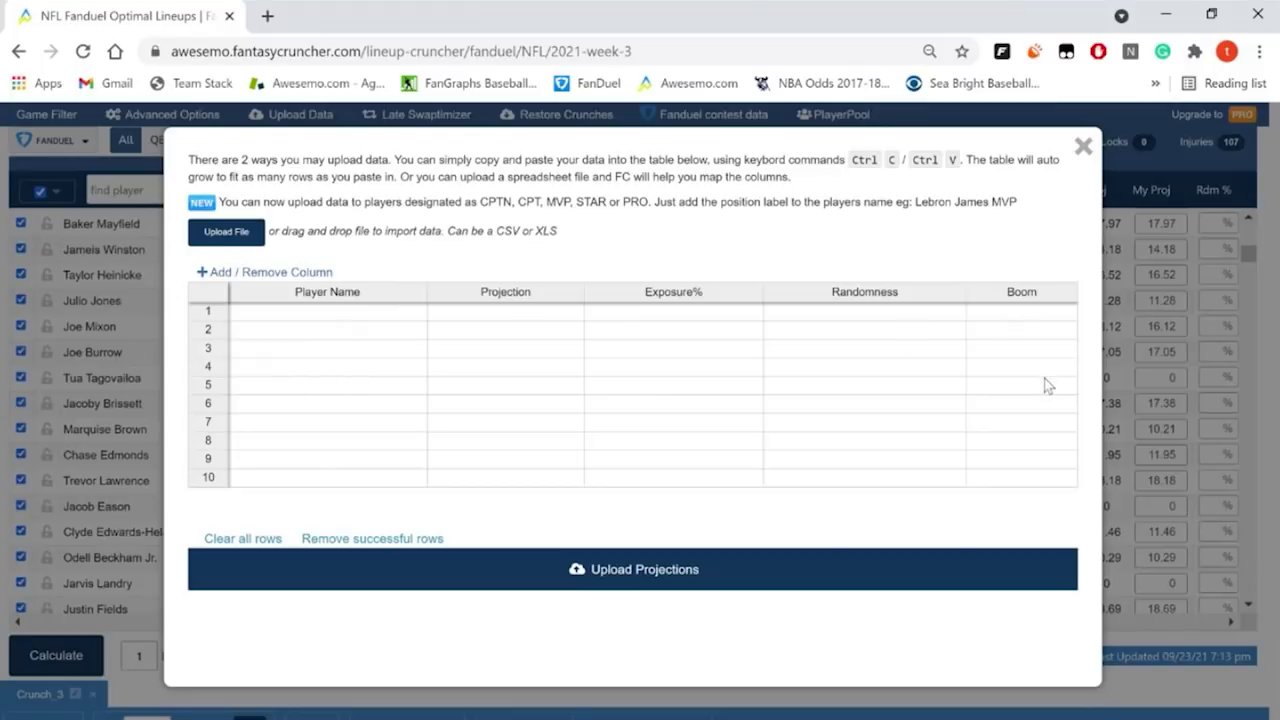
Step: Enter Patrick Mahomes in the first row with a Boom value of 5555, upload the data and close the upload window
click(341, 318)
text(Pa)
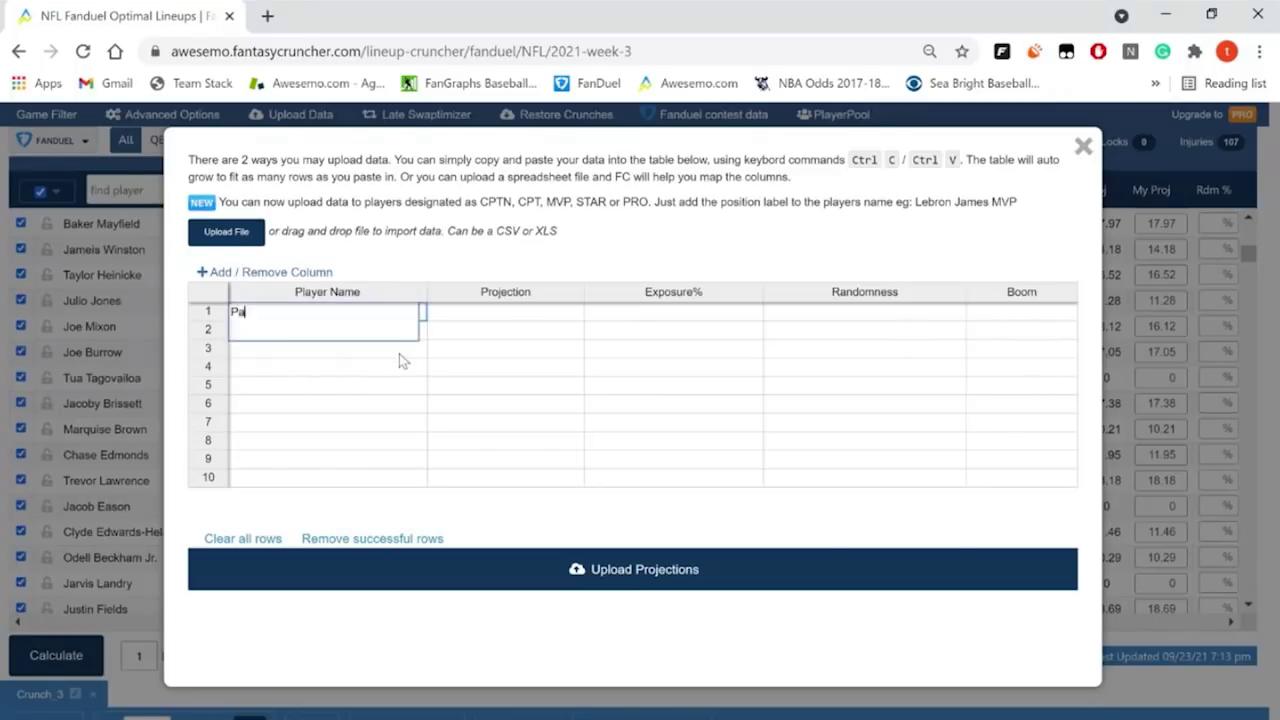
text(trick Mahomes)
key(Tab)
click(976, 315)
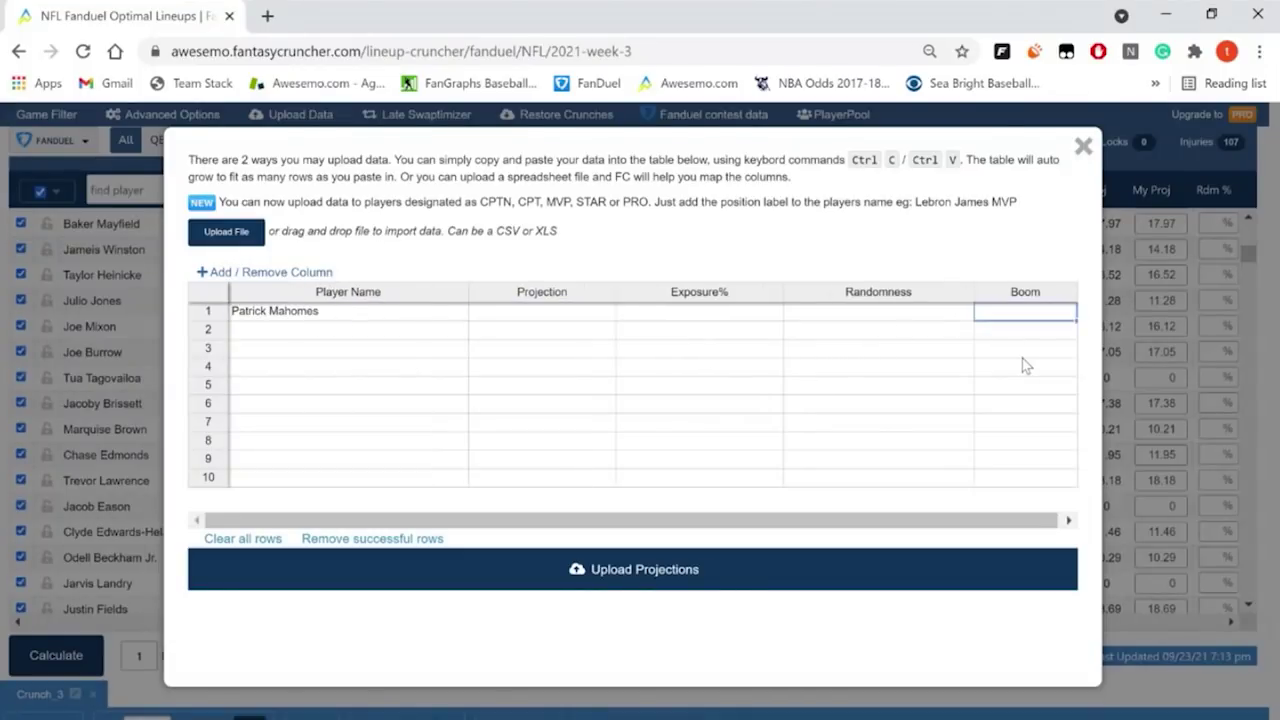
text(5555)
click(928, 352)
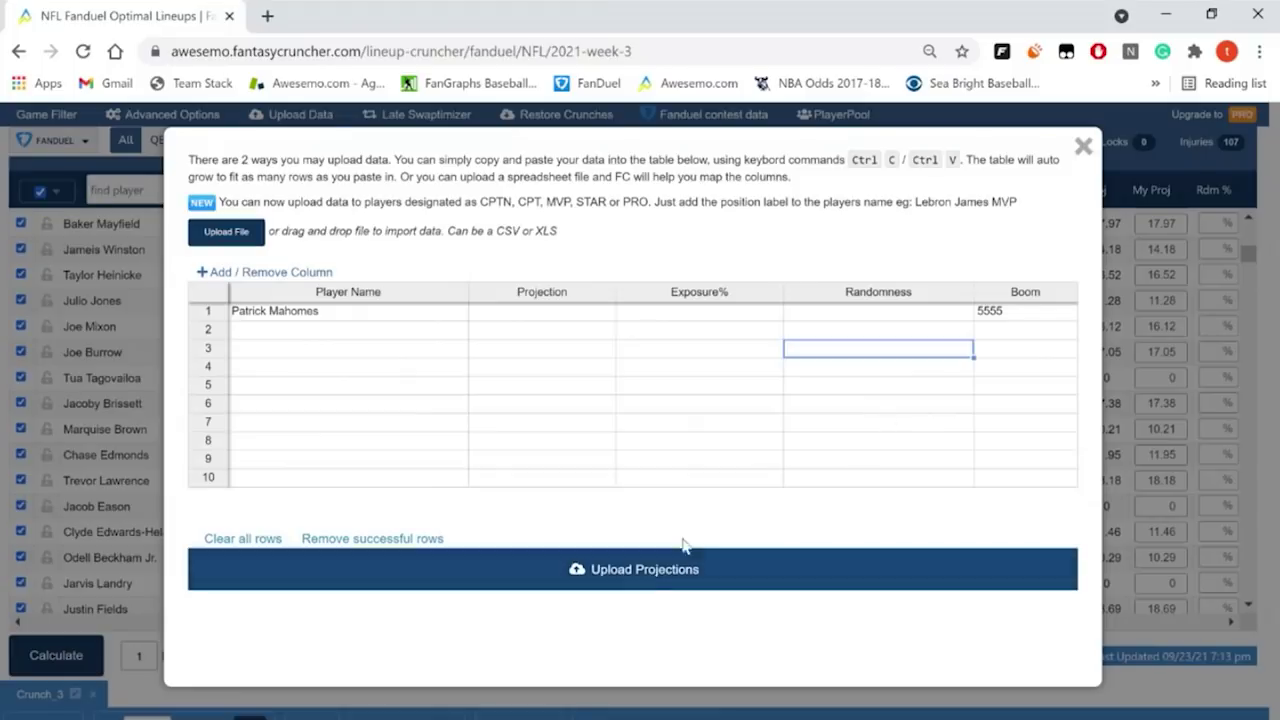
click(652, 569)
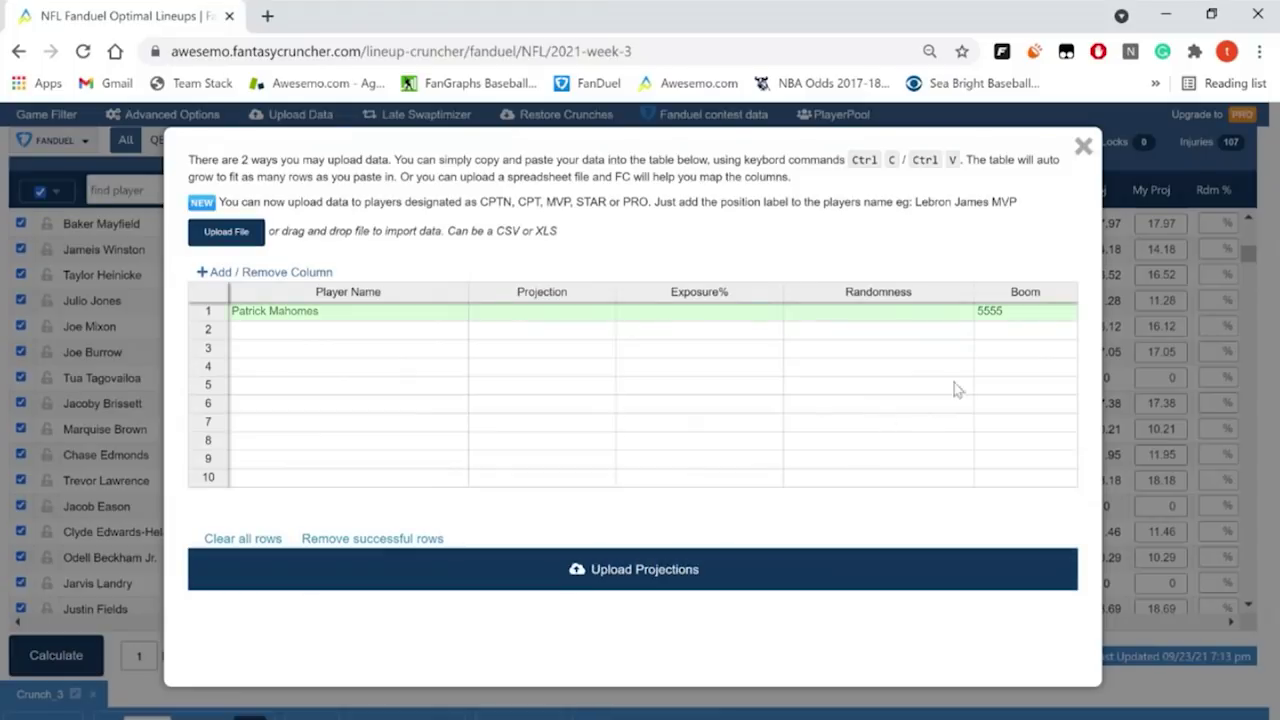
click(1082, 152)
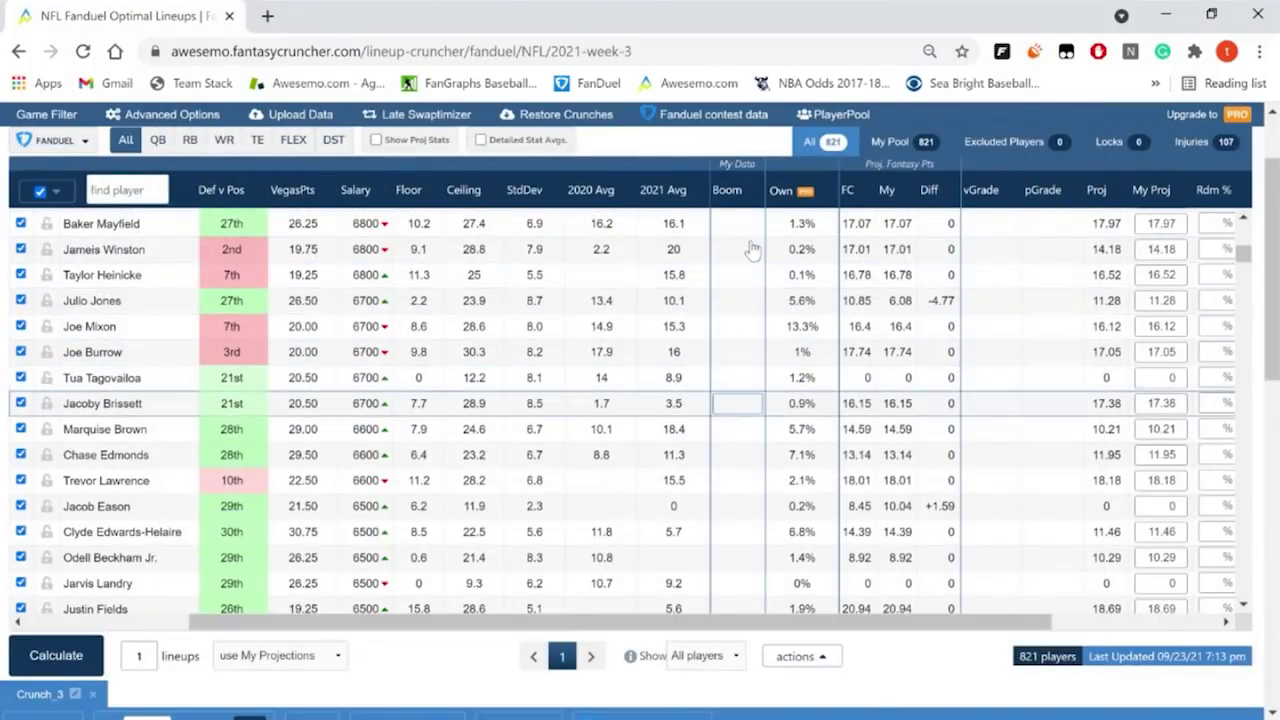
Step: Check the uploaded Boom value for Patrick Mahomes in the player table
scroll(750, 440, down, 10)
scroll(755, 465, up, 15)
scroll(755, 465, up, 5)
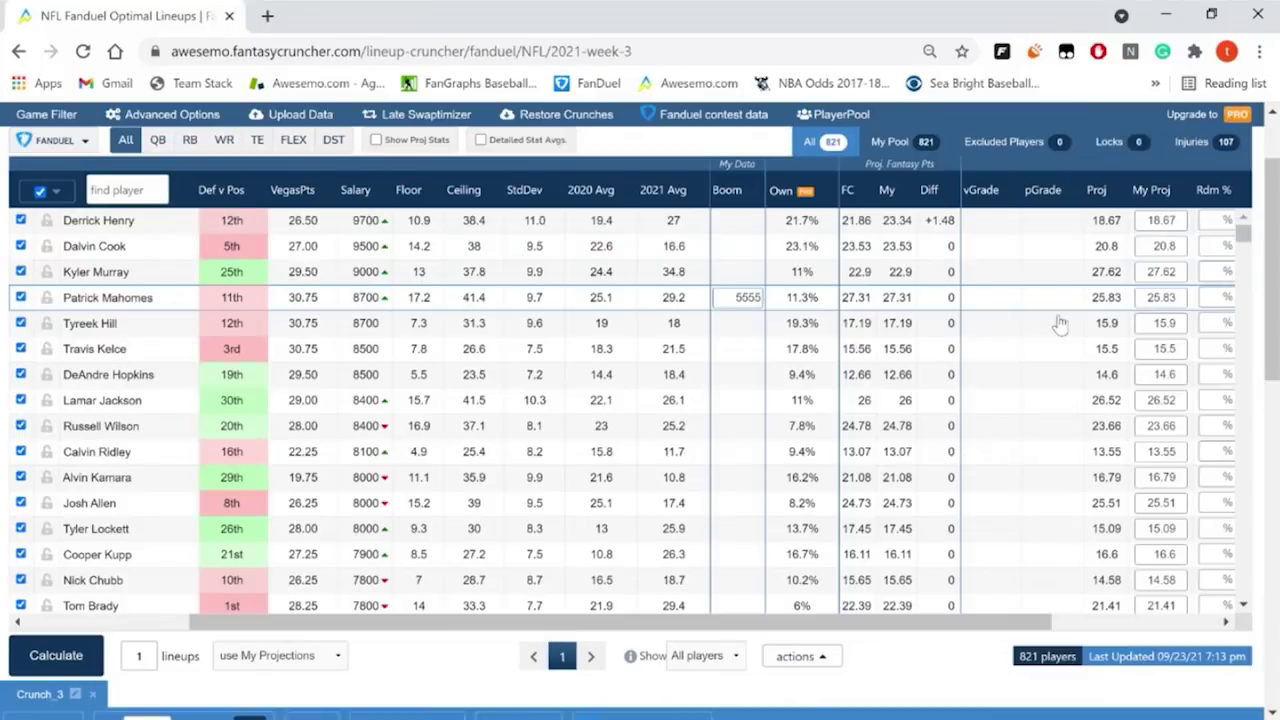
scroll(688, 342, up, 1)
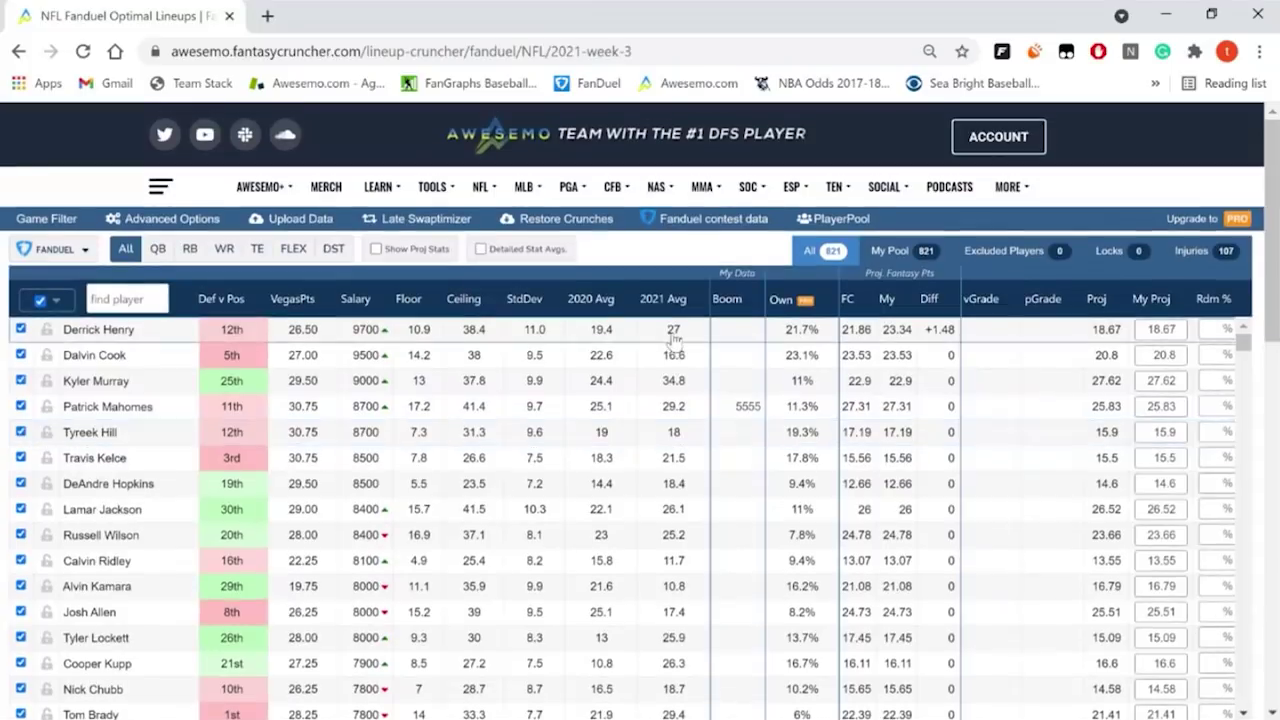
Step: View the Late Swaptimizer file selection and the game filter, closing each without making changes
click(417, 225)
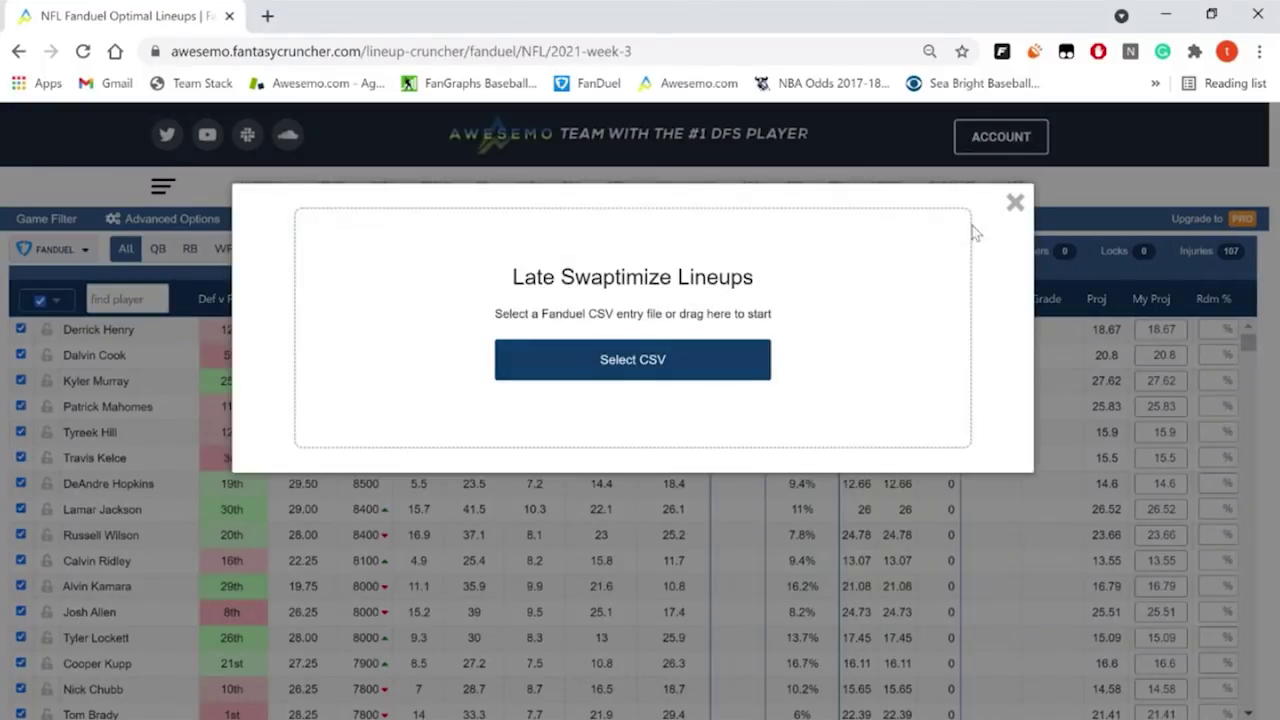
click(1015, 203)
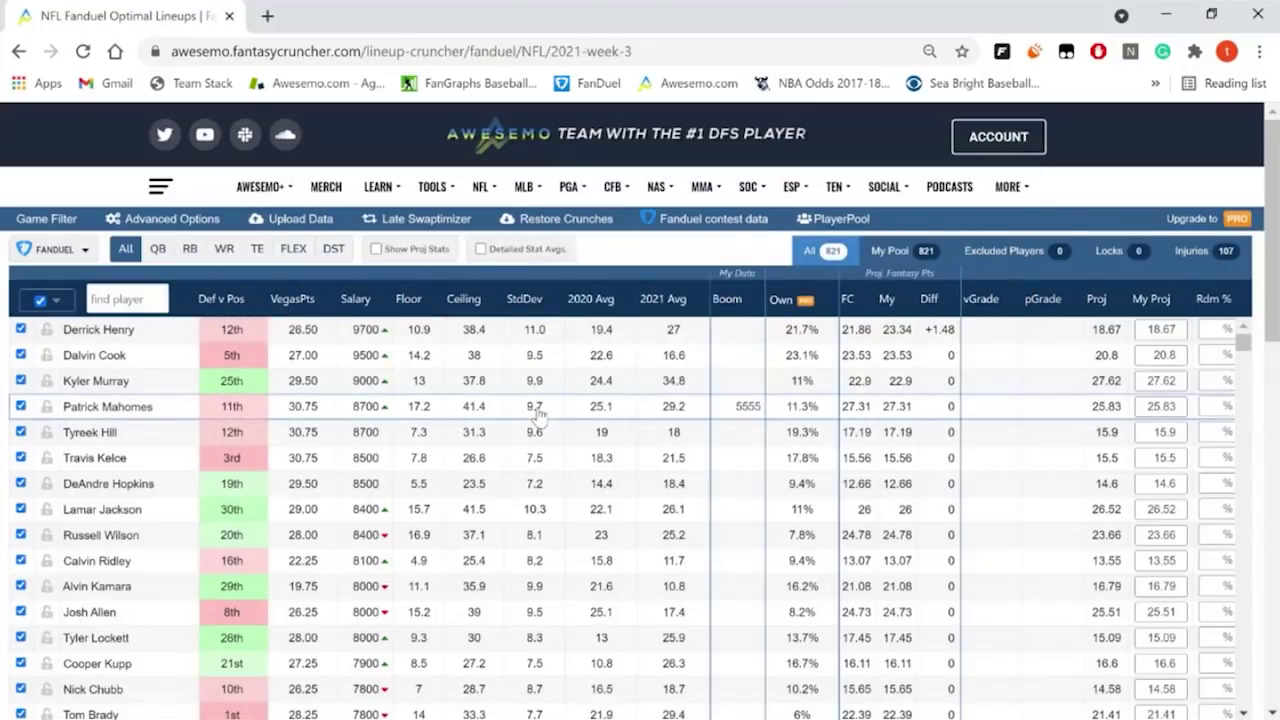
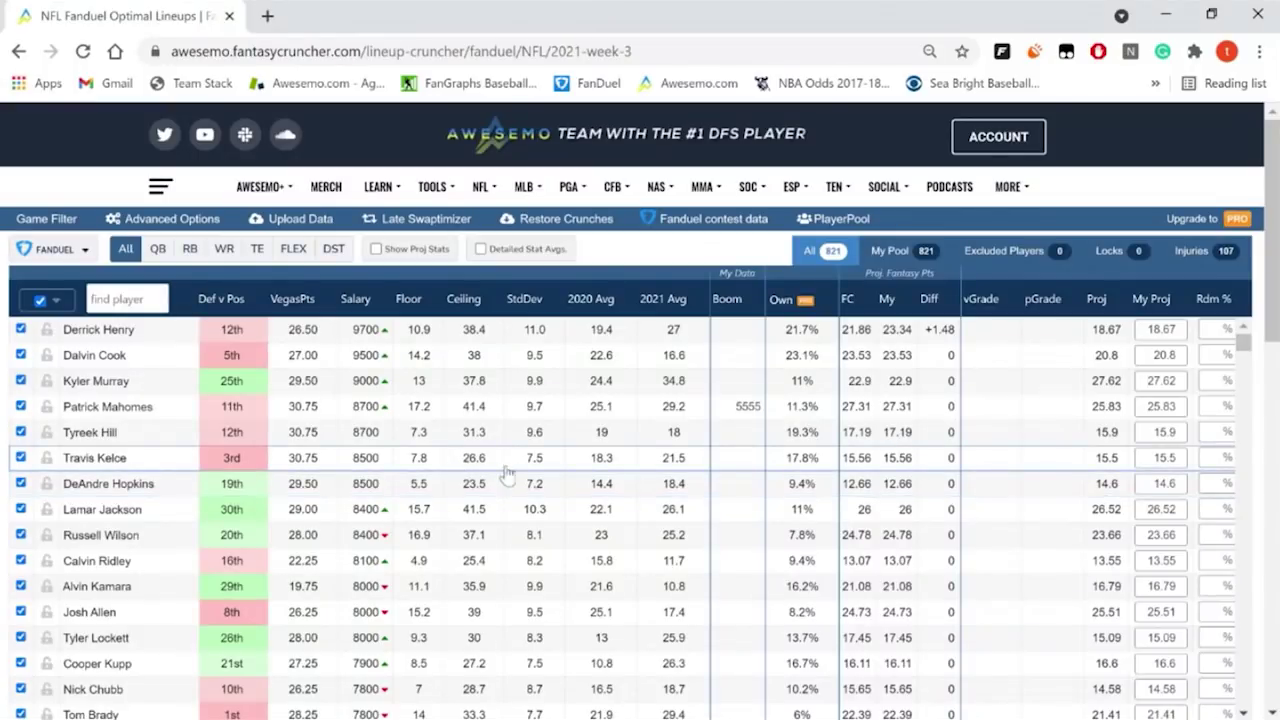
click(46, 220)
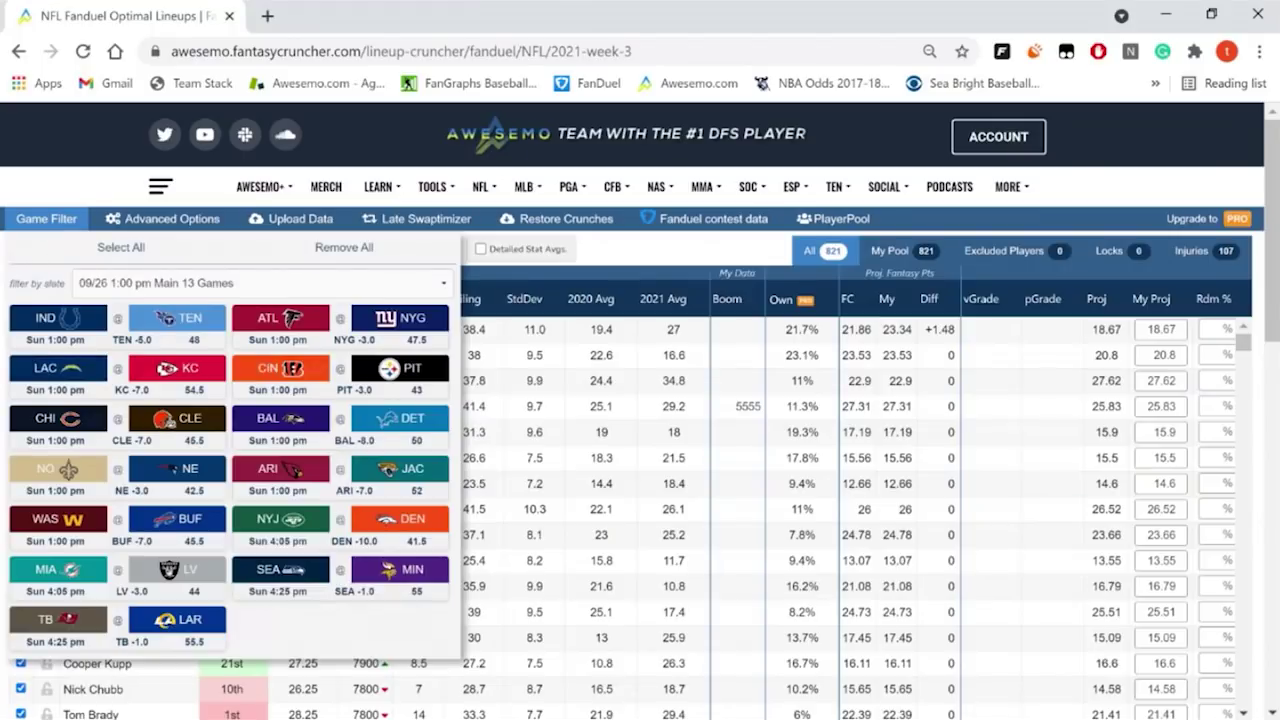
click(48, 173)
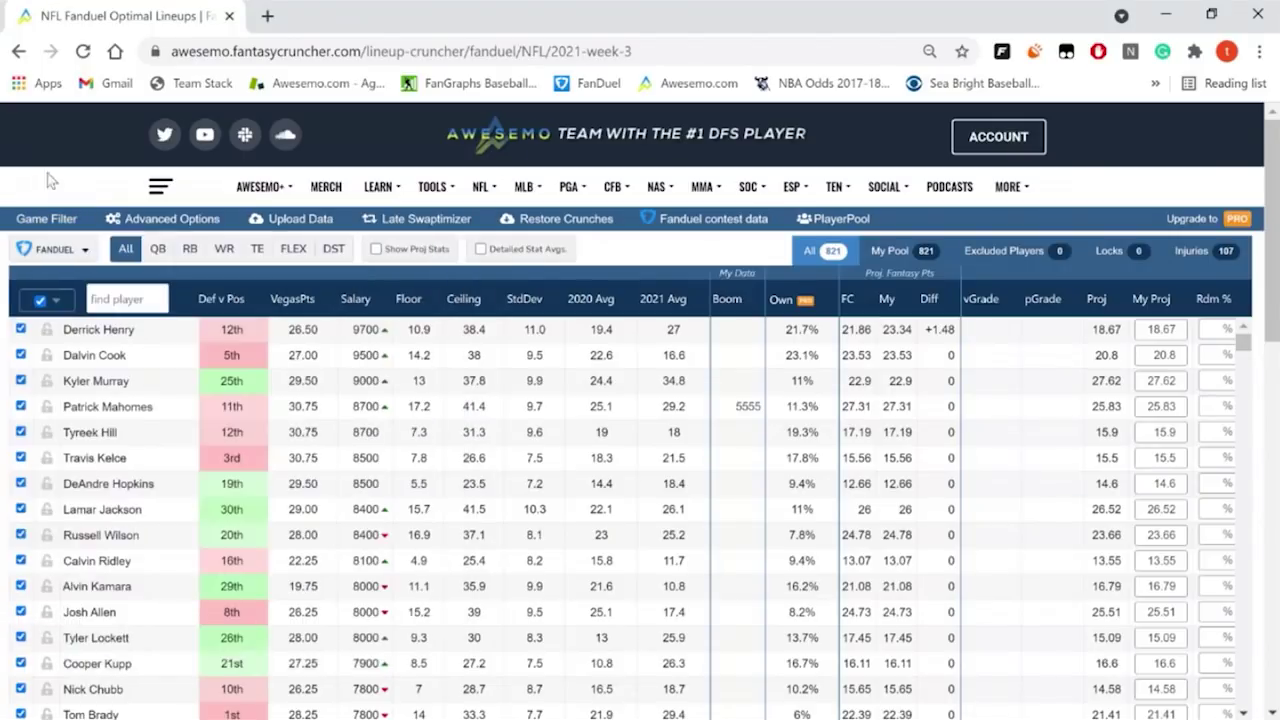
click(161, 228)
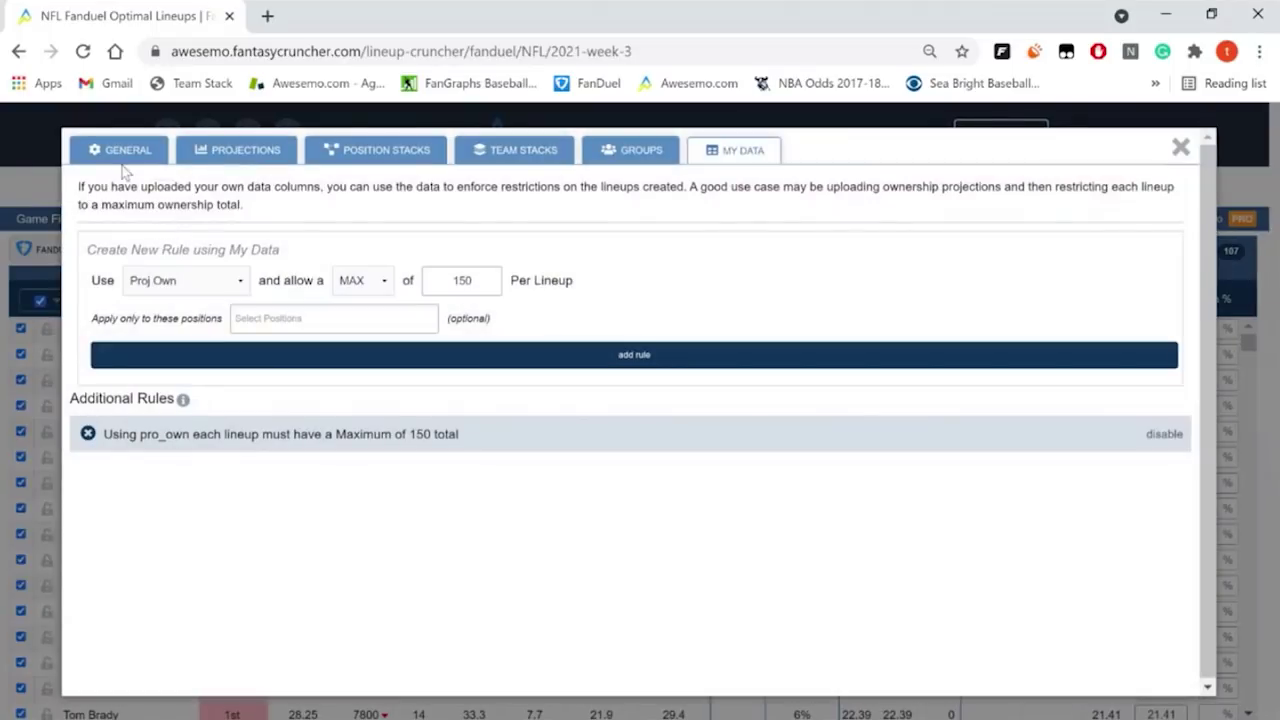
click(126, 155)
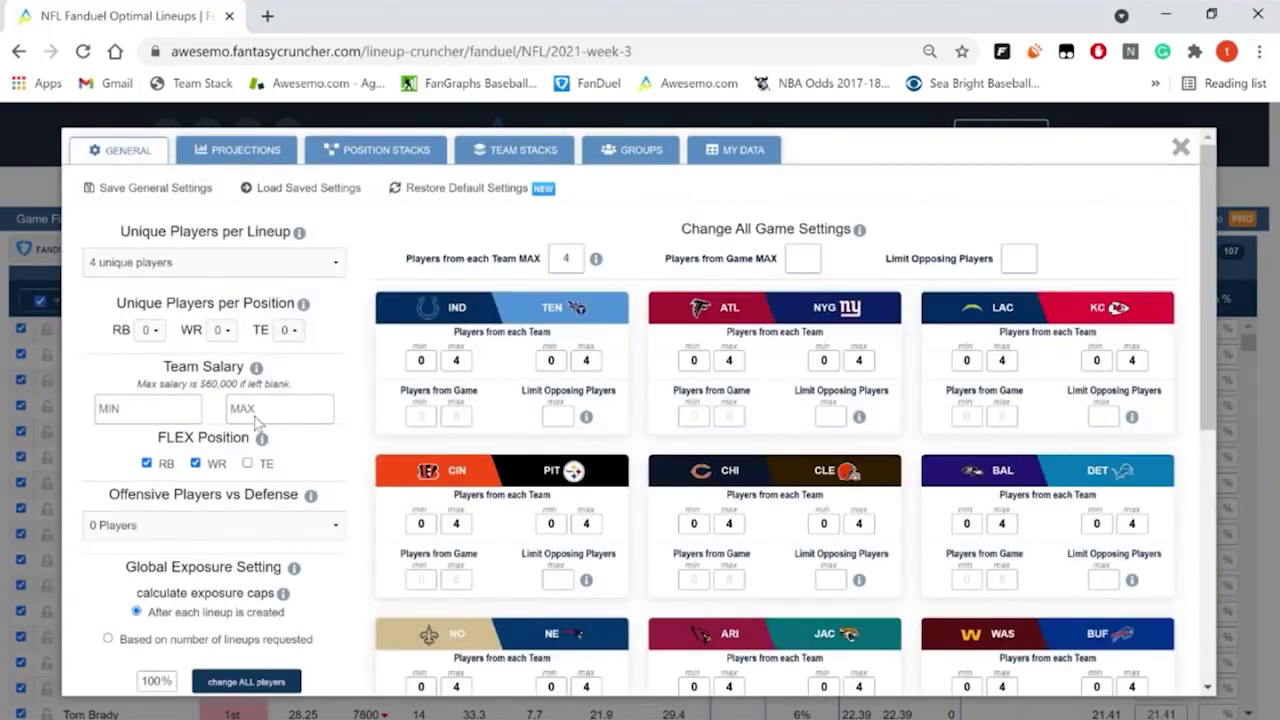
click(178, 414)
text(999999999999)
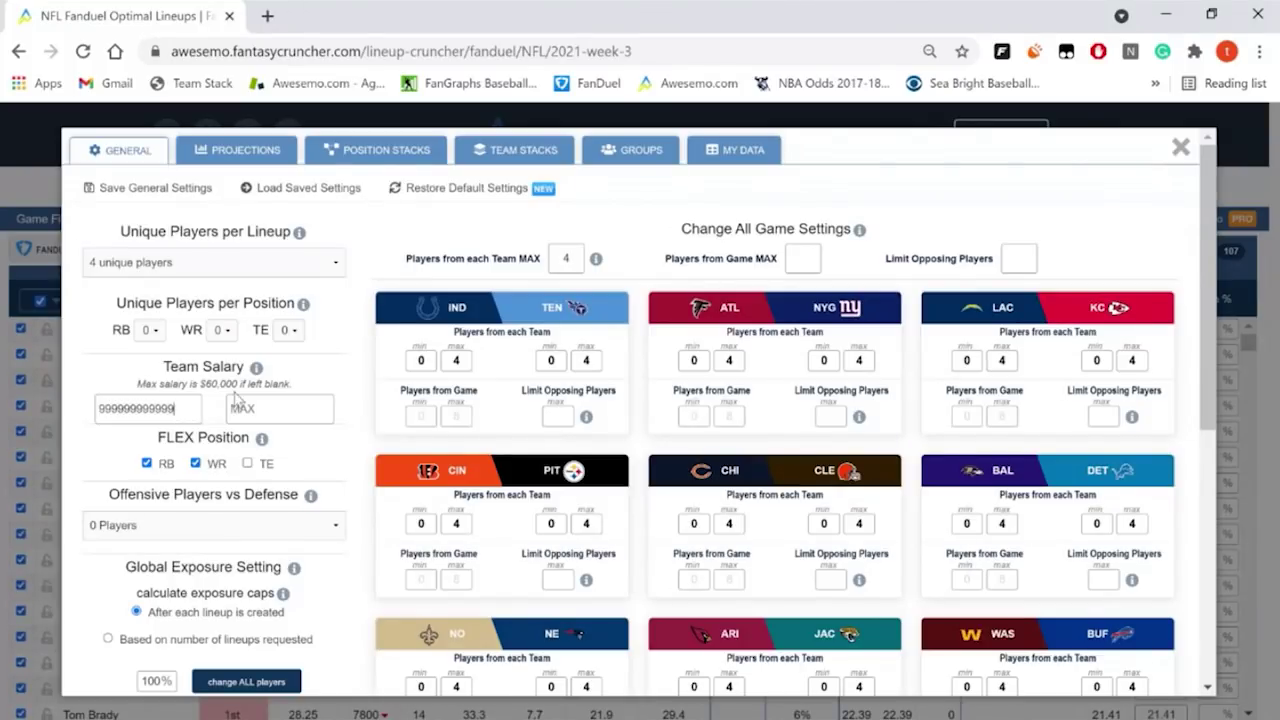
Step: Clear the minimum team salary and close the advanced options
double_click(168, 410)
key(BackSpace)
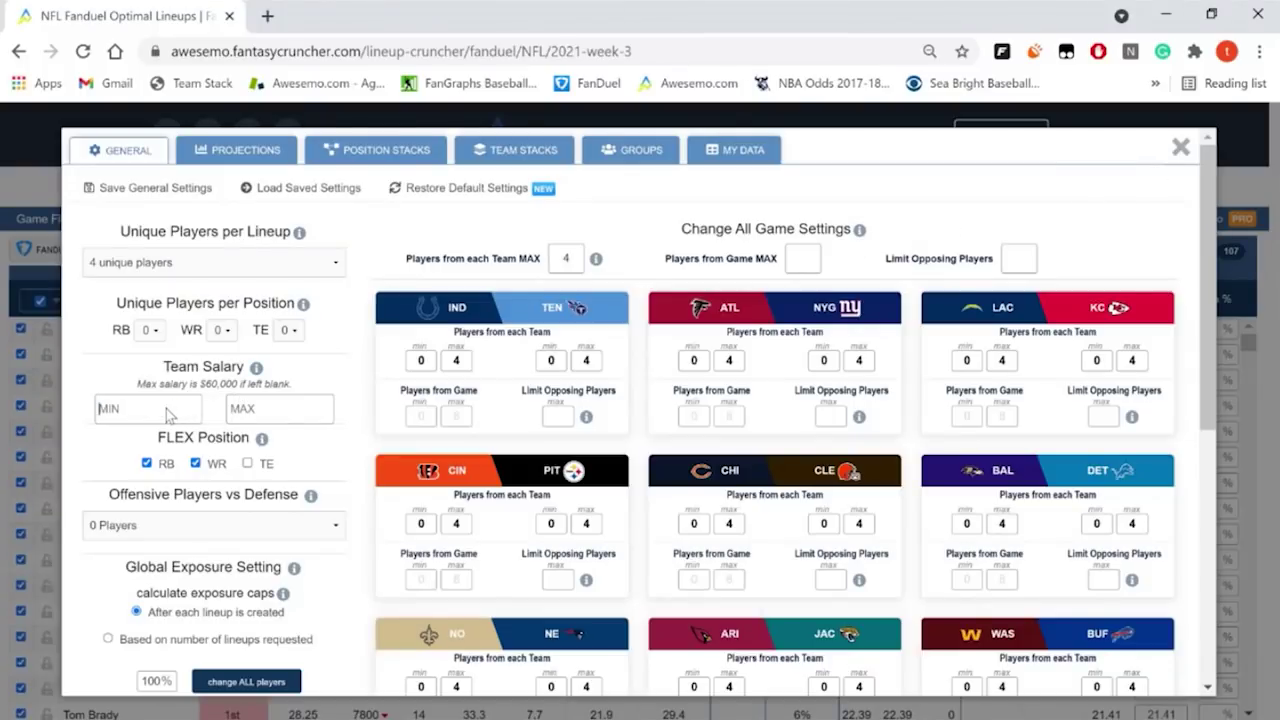
click(1181, 147)
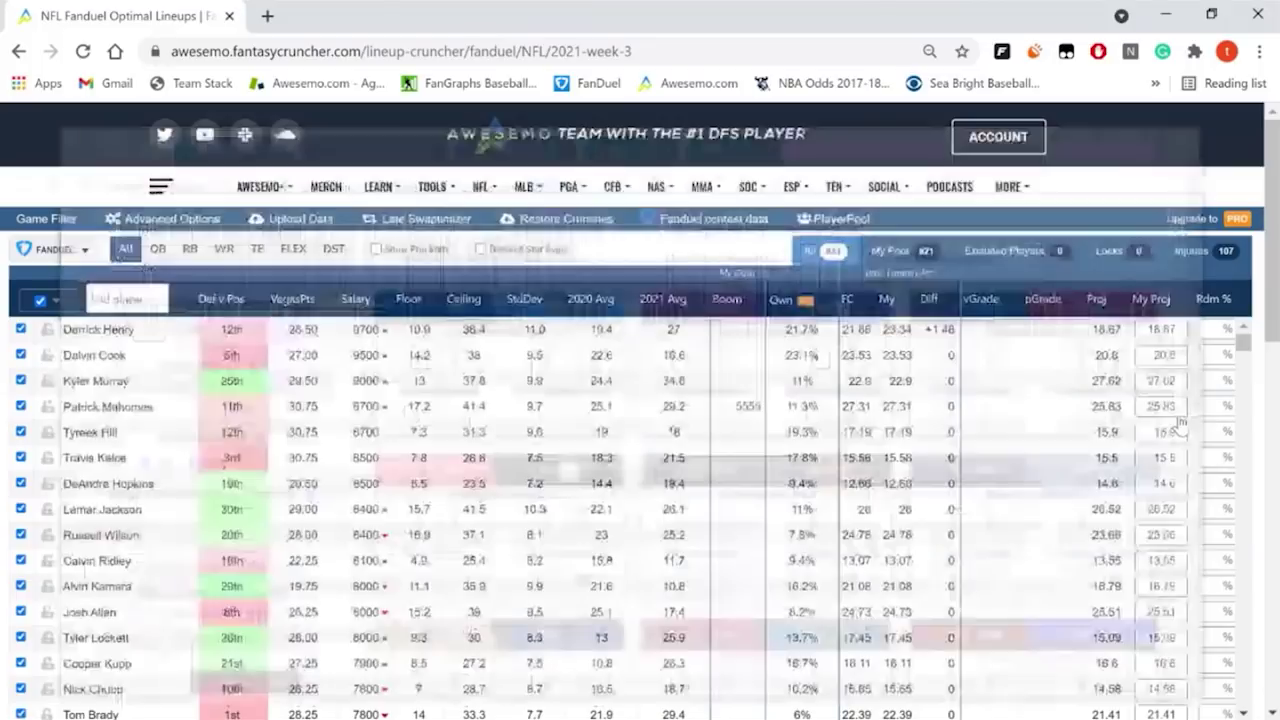
Step: View the Late Swaptimizer's FanDuel CSV file selection and close it without loading a file
click(449, 231)
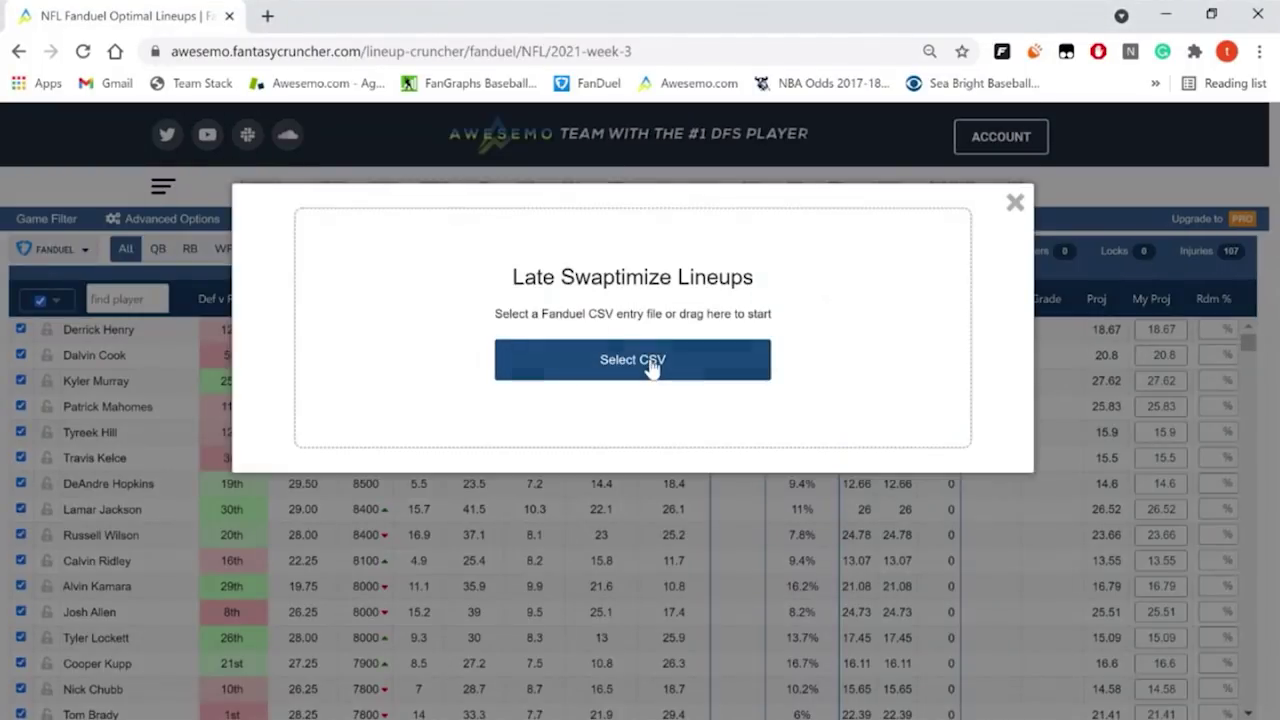
click(652, 366)
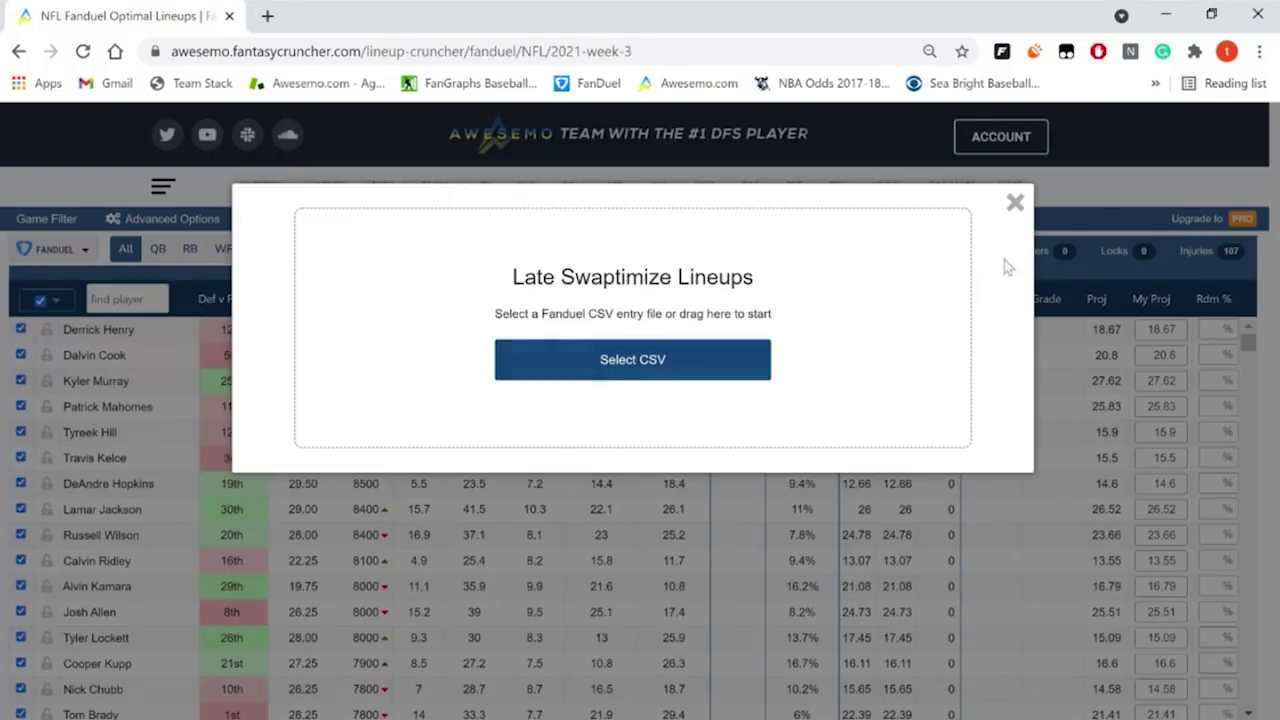
click(1014, 205)
Step: Look over the Crunch_3 lineups and the list of saved crunches, closing the list without loading any
scroll(1150, 438, down, 6)
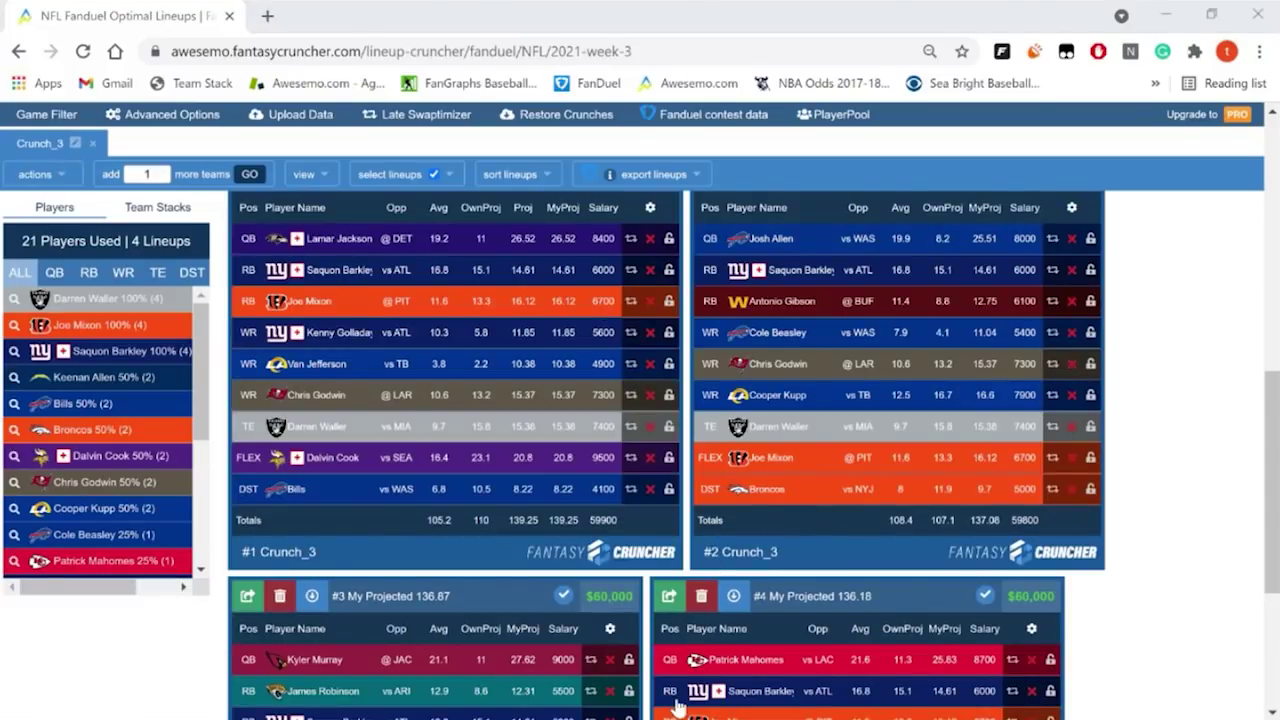
click(1201, 479)
scroll(1195, 483, up, 5)
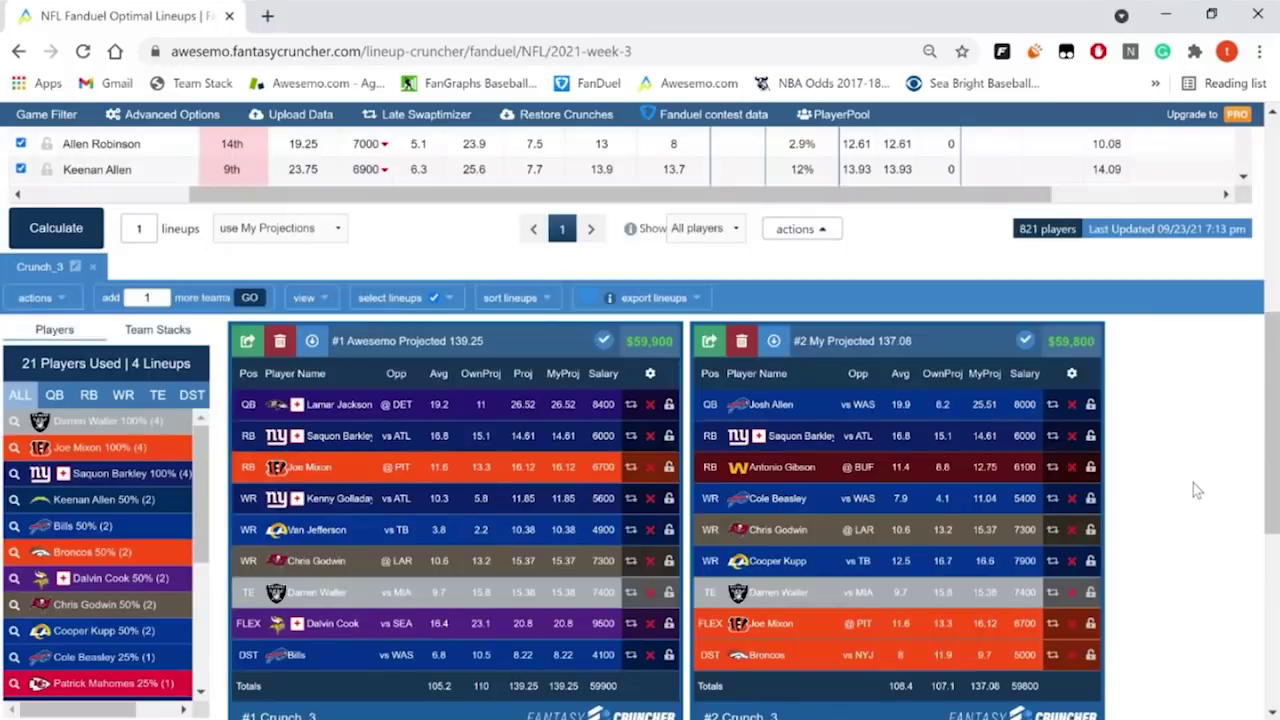
scroll(1195, 489, up, 2)
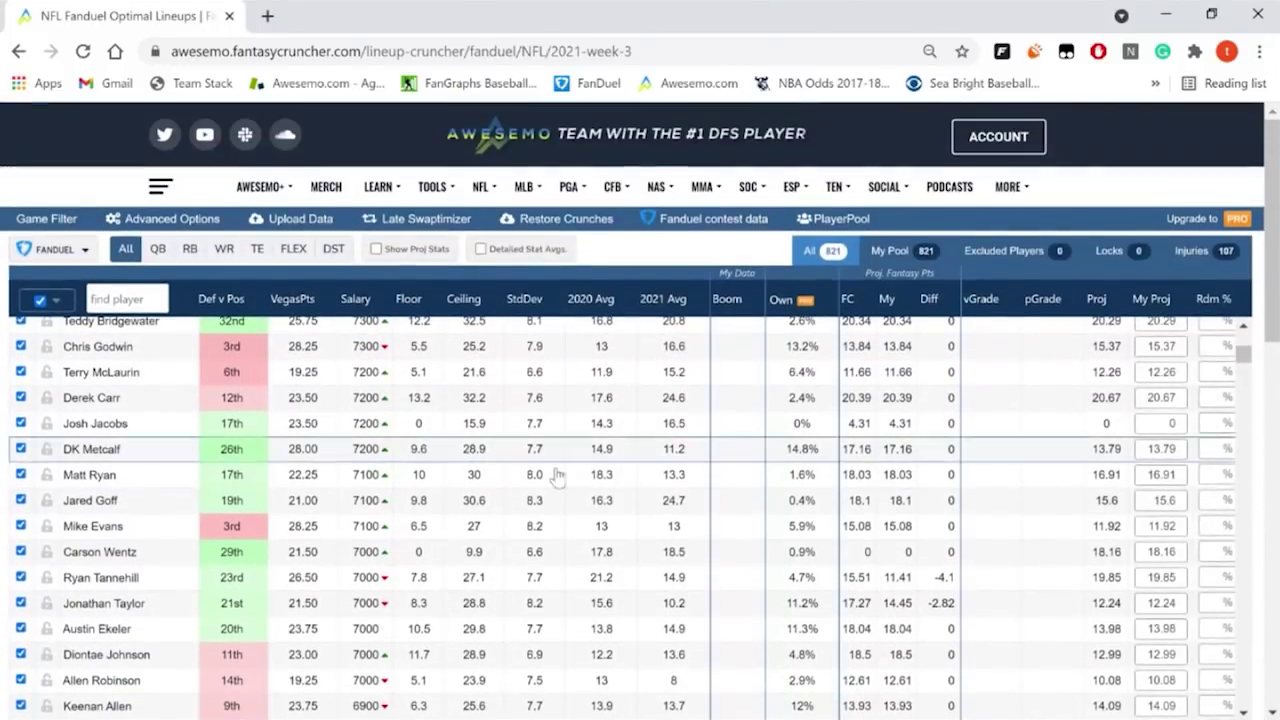
click(550, 226)
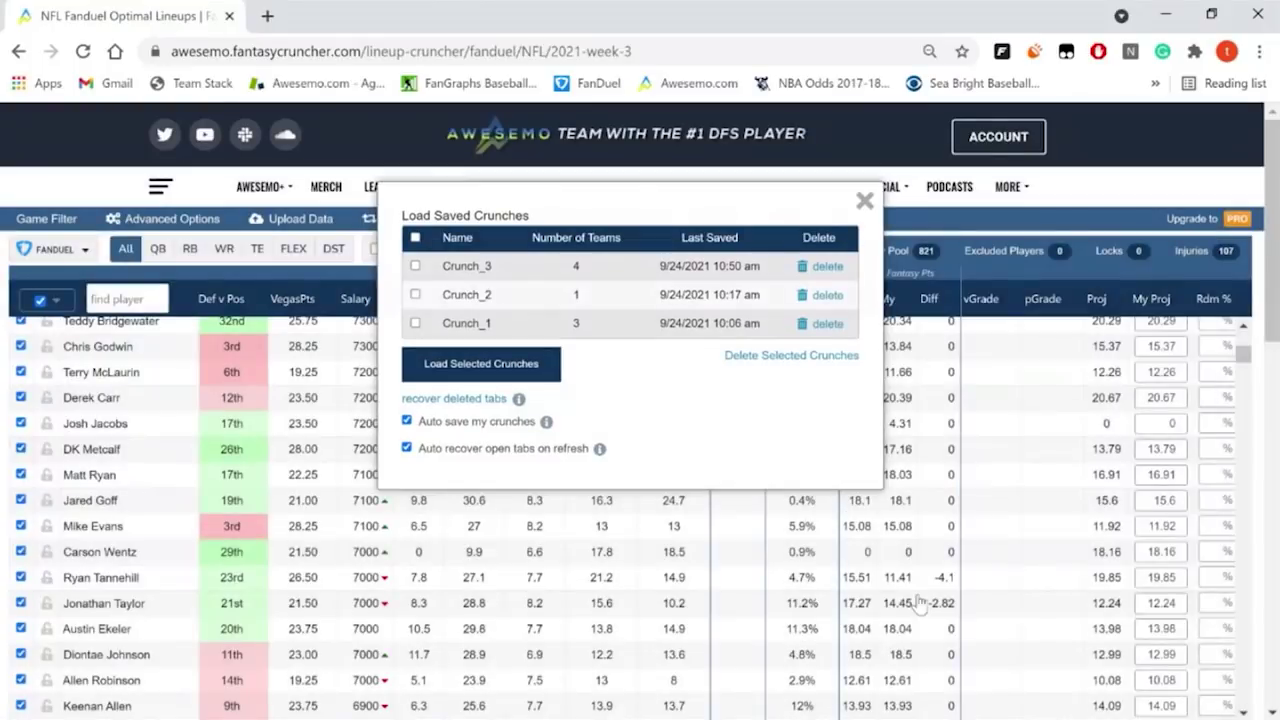
click(867, 206)
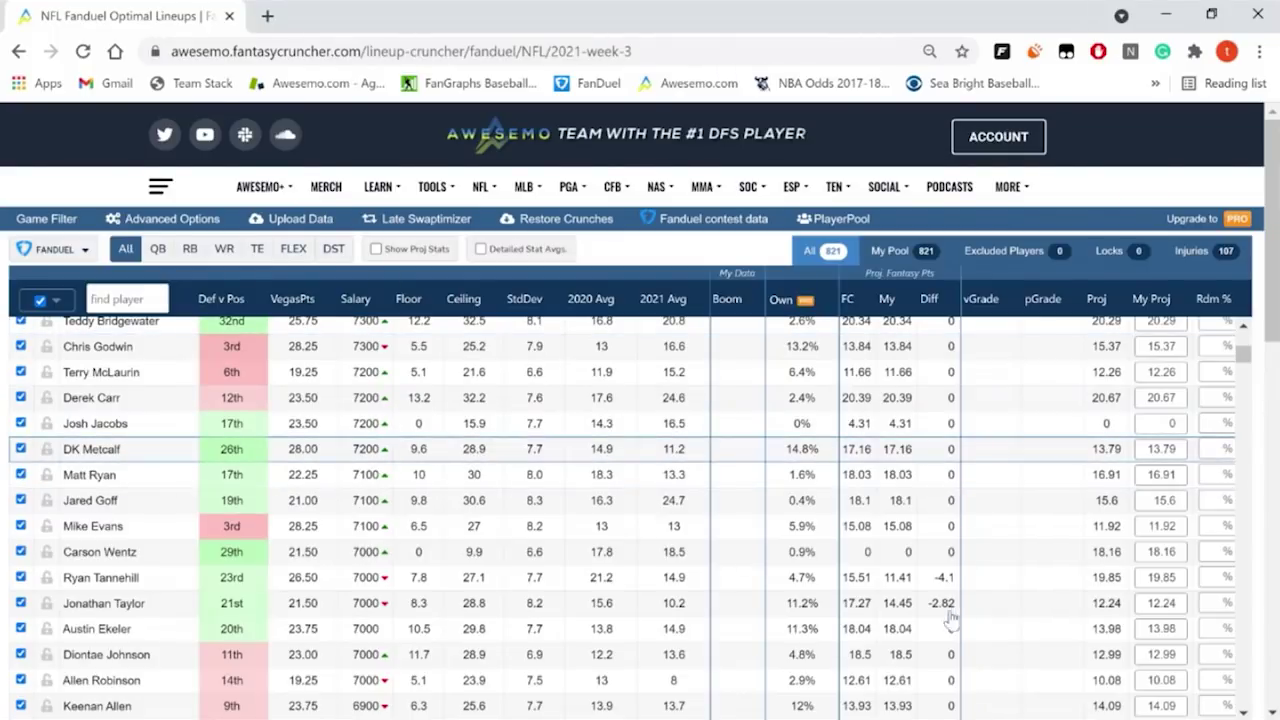
Step: Show the projected stats and detailed stat averages in the player table, examine the extra columns, and hide them again
scroll(640, 470, down, 5)
drag(329, 432, 163, 432)
scroll(980, 563, up, 3)
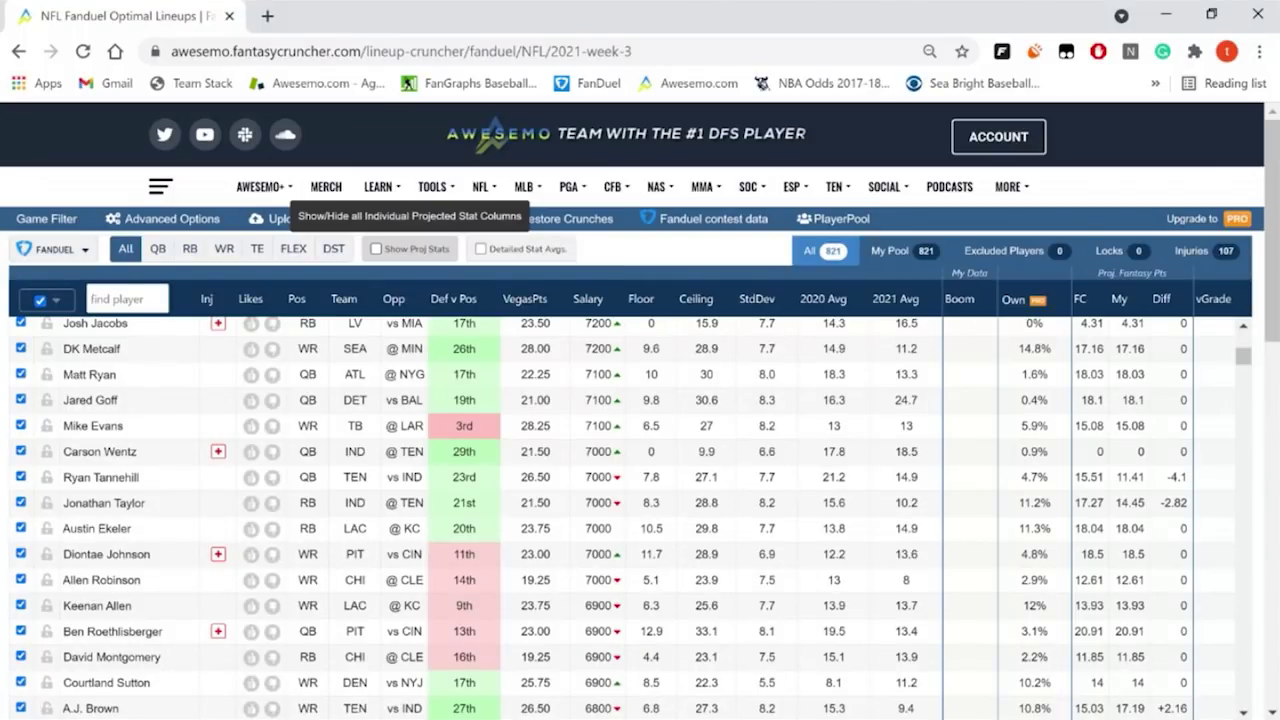
click(378, 249)
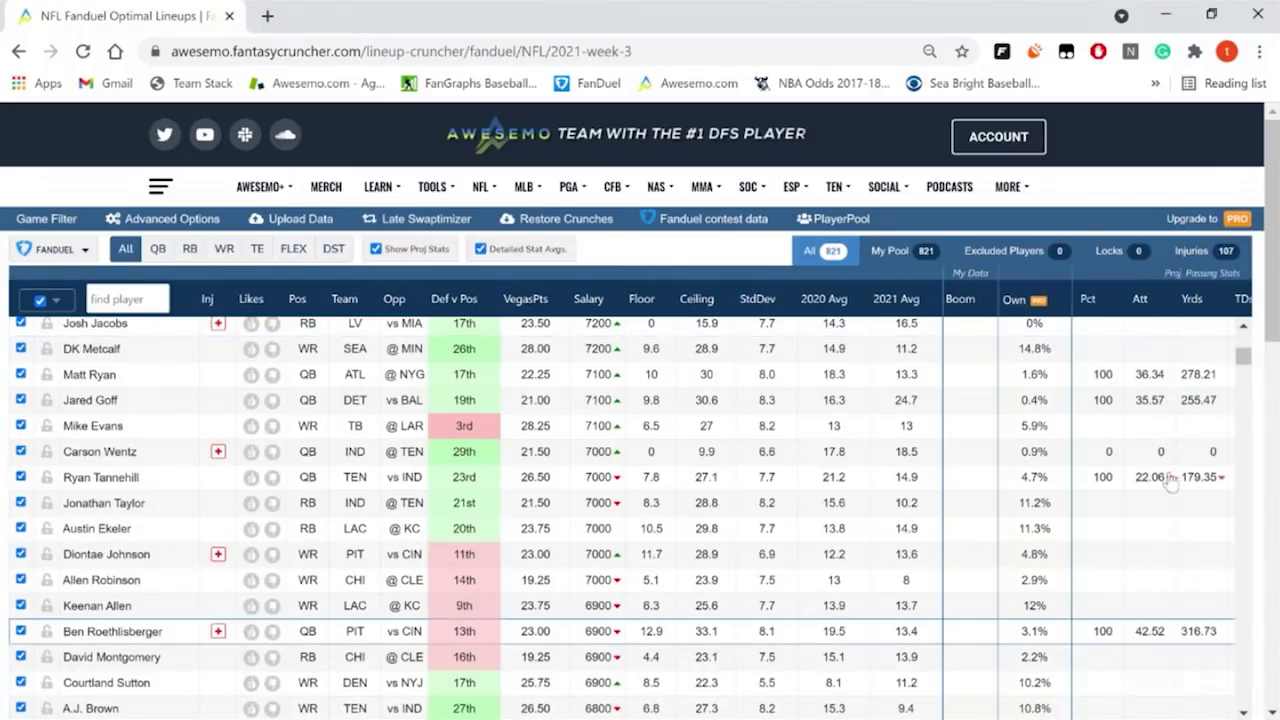
scroll(1151, 623, down, 1)
scroll(608, 526, down, 1)
drag(405, 531, 343, 540)
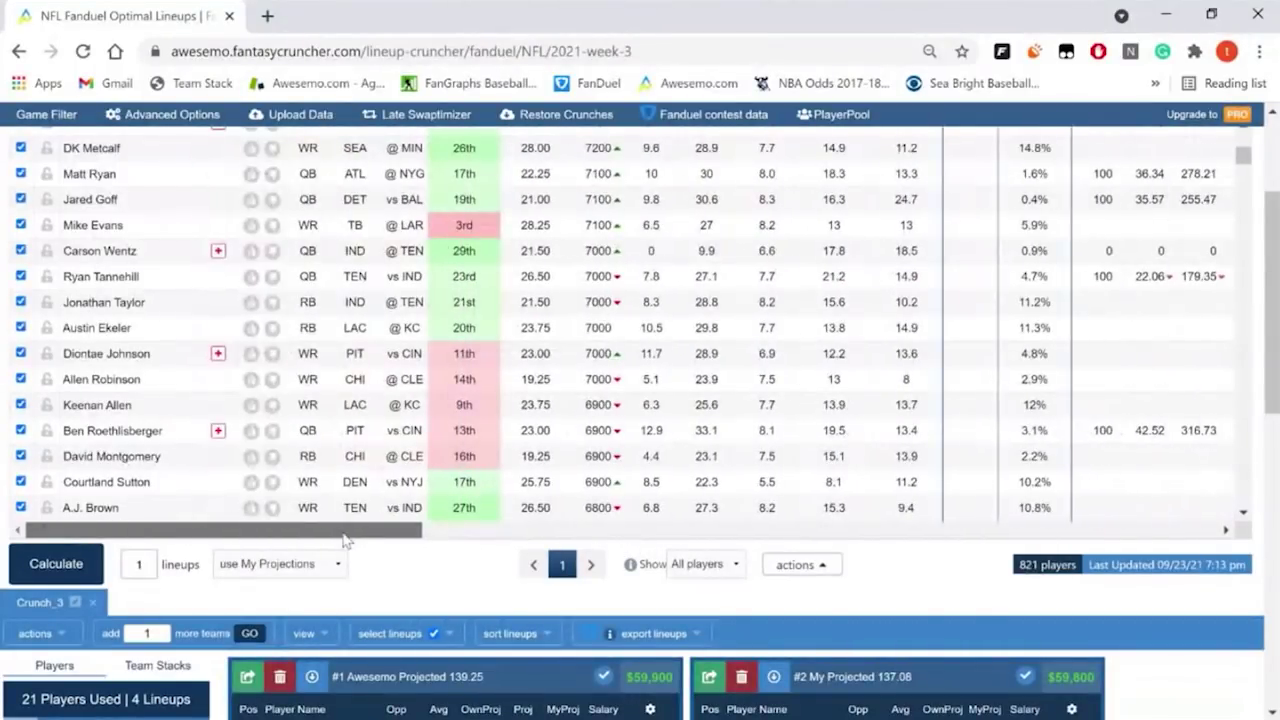
scroll(895, 625, up, 2)
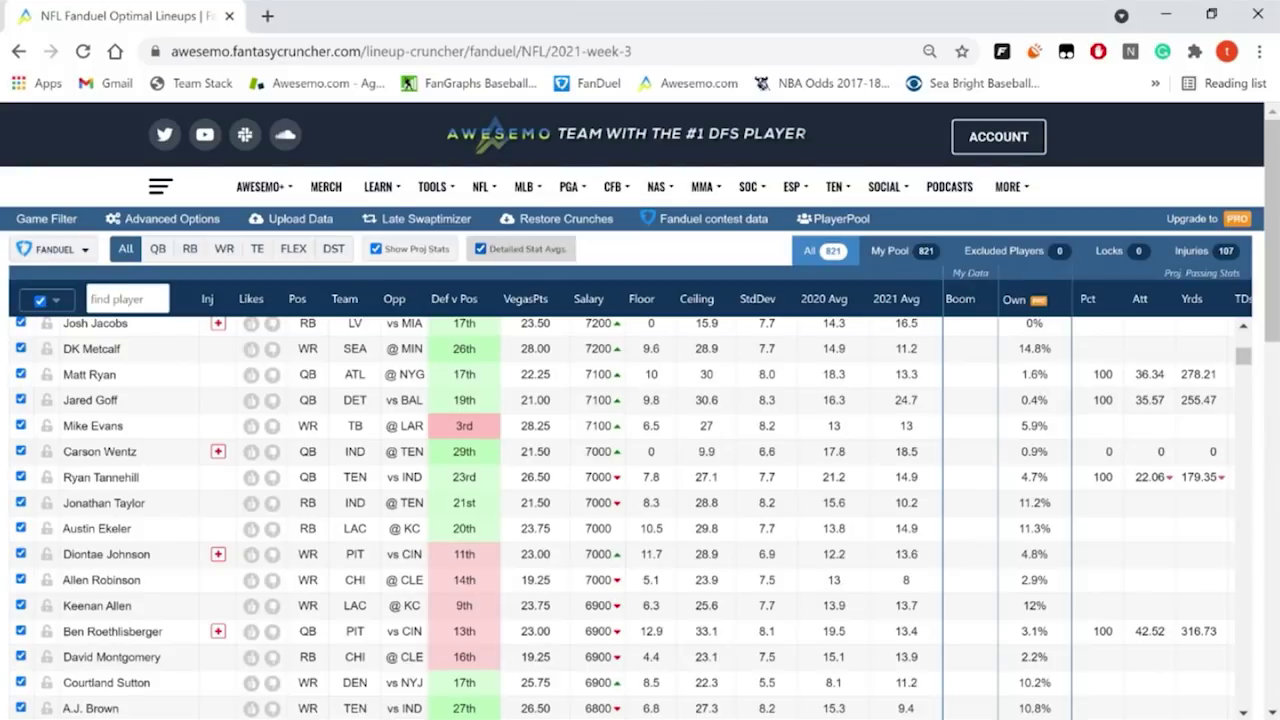
Step: Set the randomness to 75% for all players in the general advanced options and close them
scroll(640, 520, down, 5)
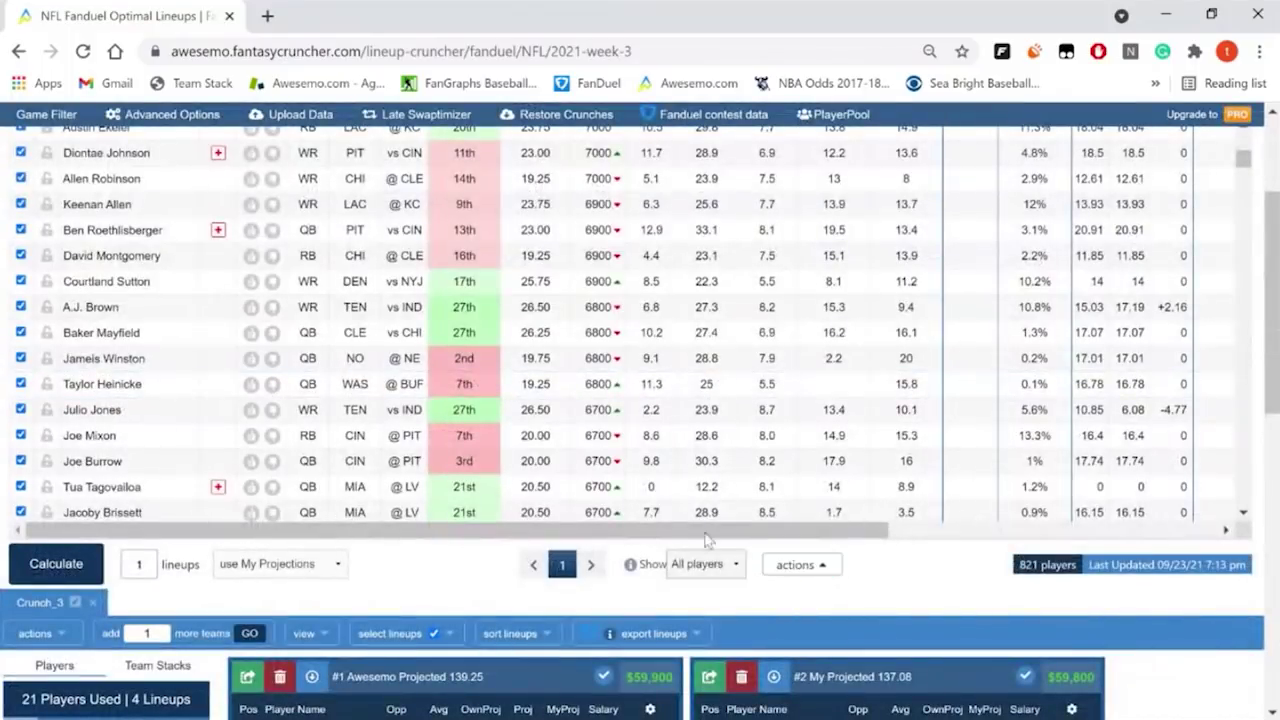
drag(686, 536, 1016, 538)
scroll(983, 480, up, 10)
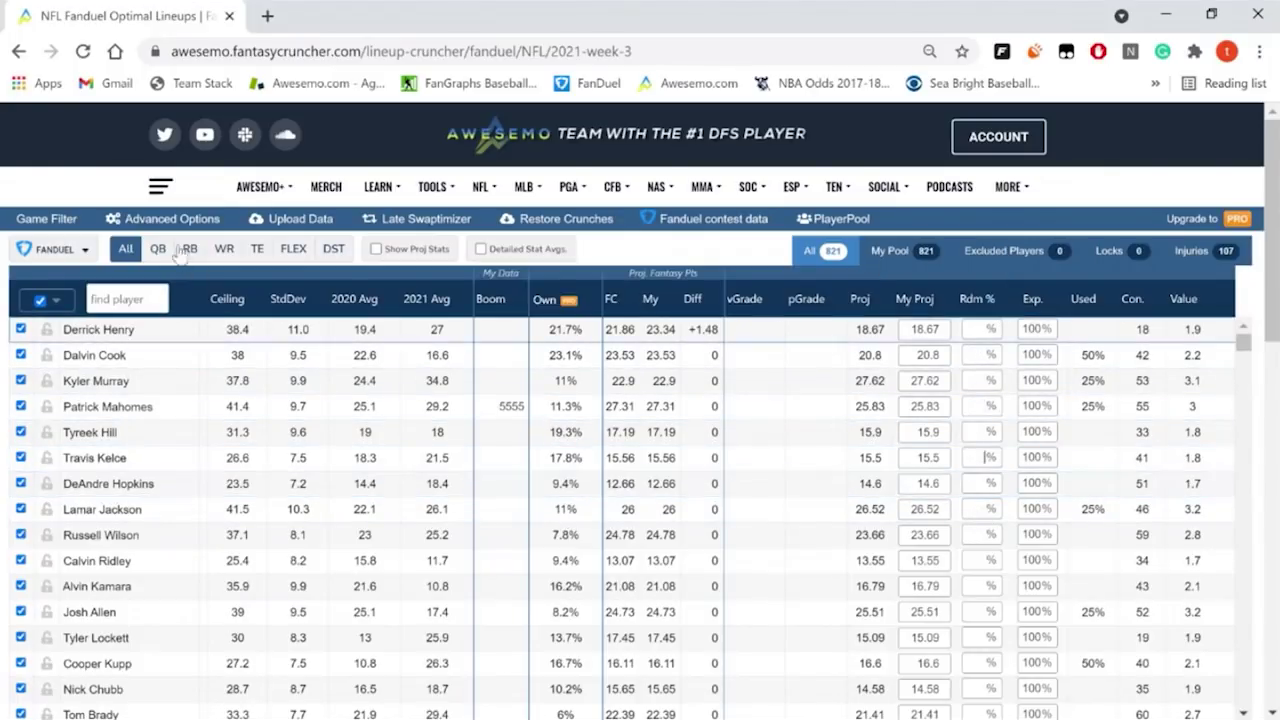
click(158, 222)
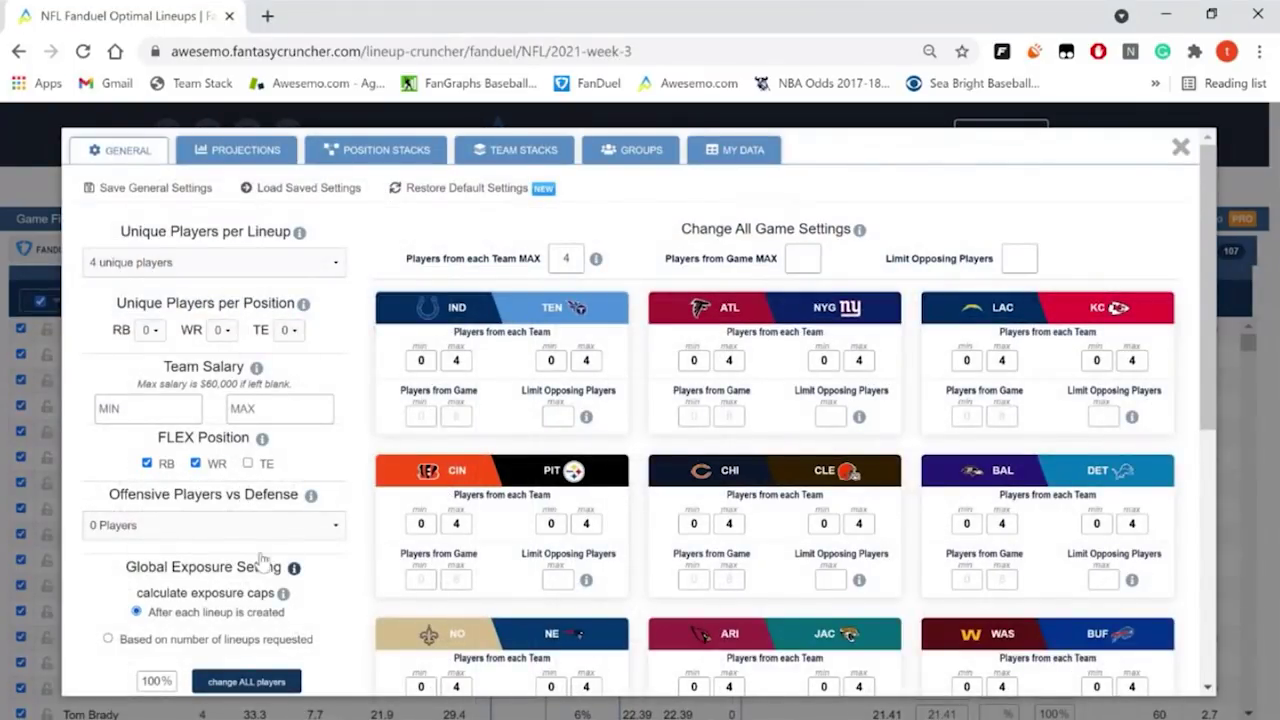
scroll(218, 592, down, 1)
scroll(218, 592, down, 3)
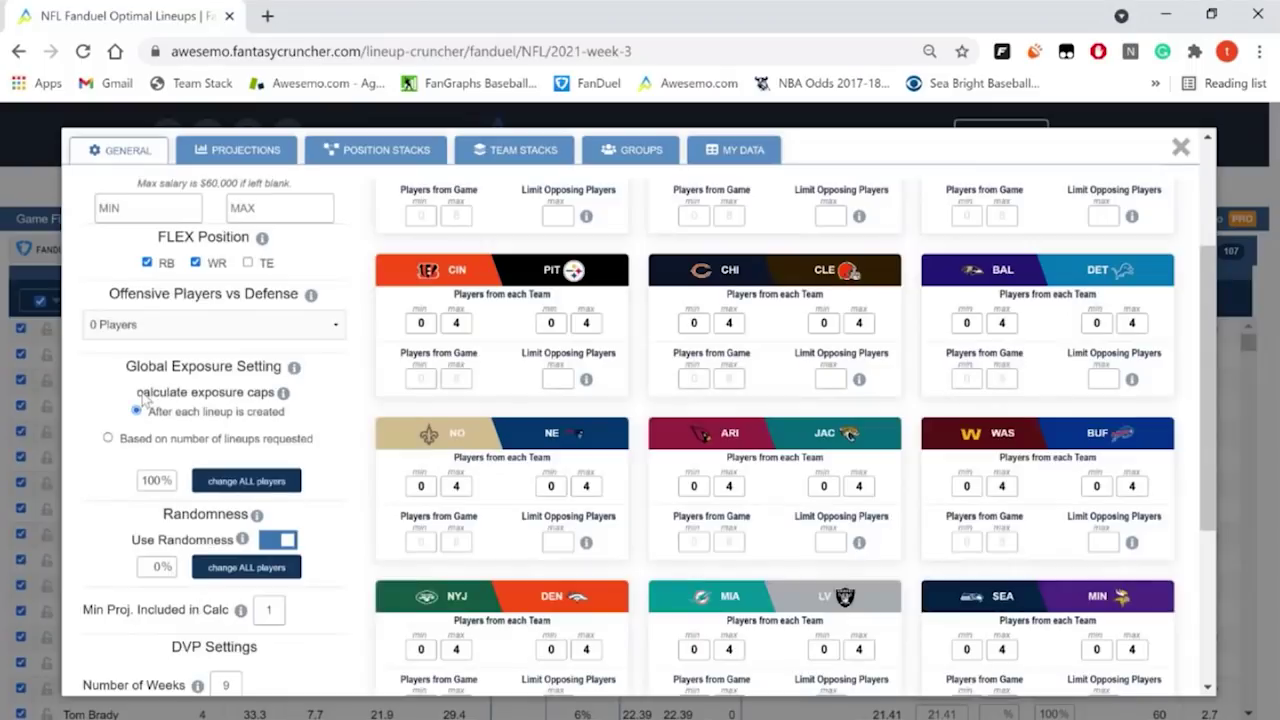
double_click(163, 567)
click(214, 569)
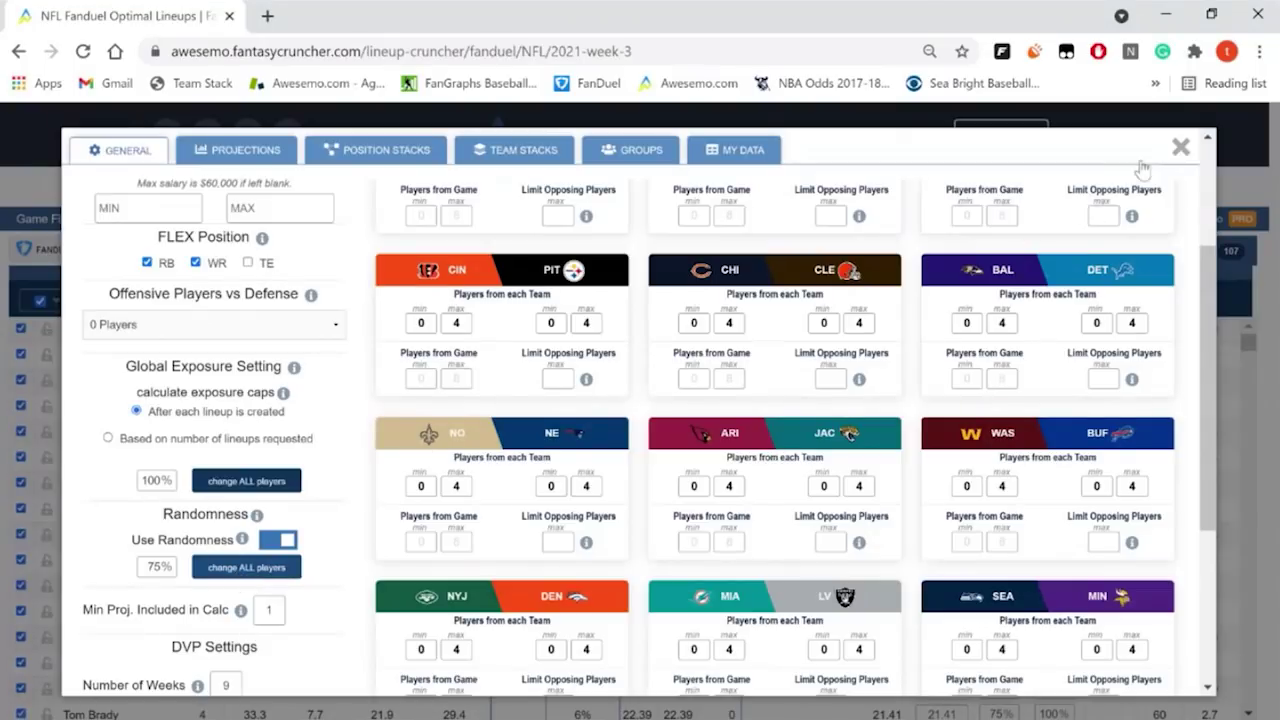
click(1180, 148)
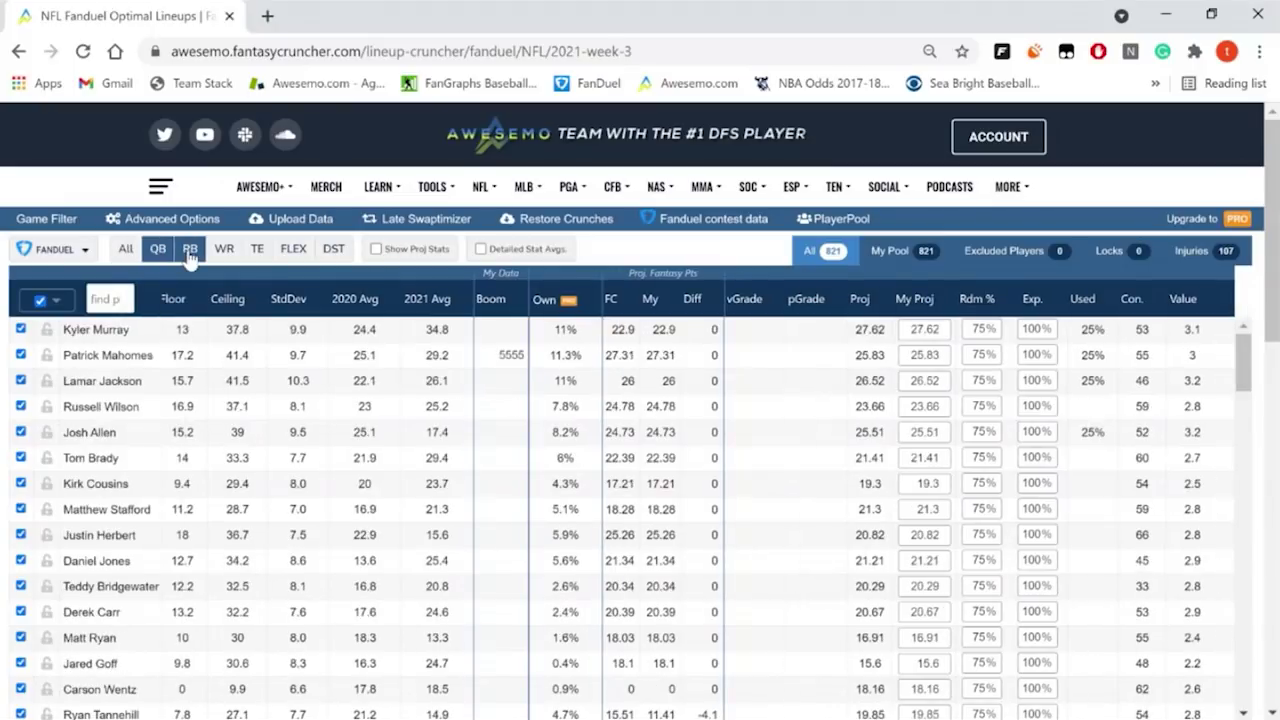
Step: Filter the player table to running backs and bring the Likes column into view
click(190, 252)
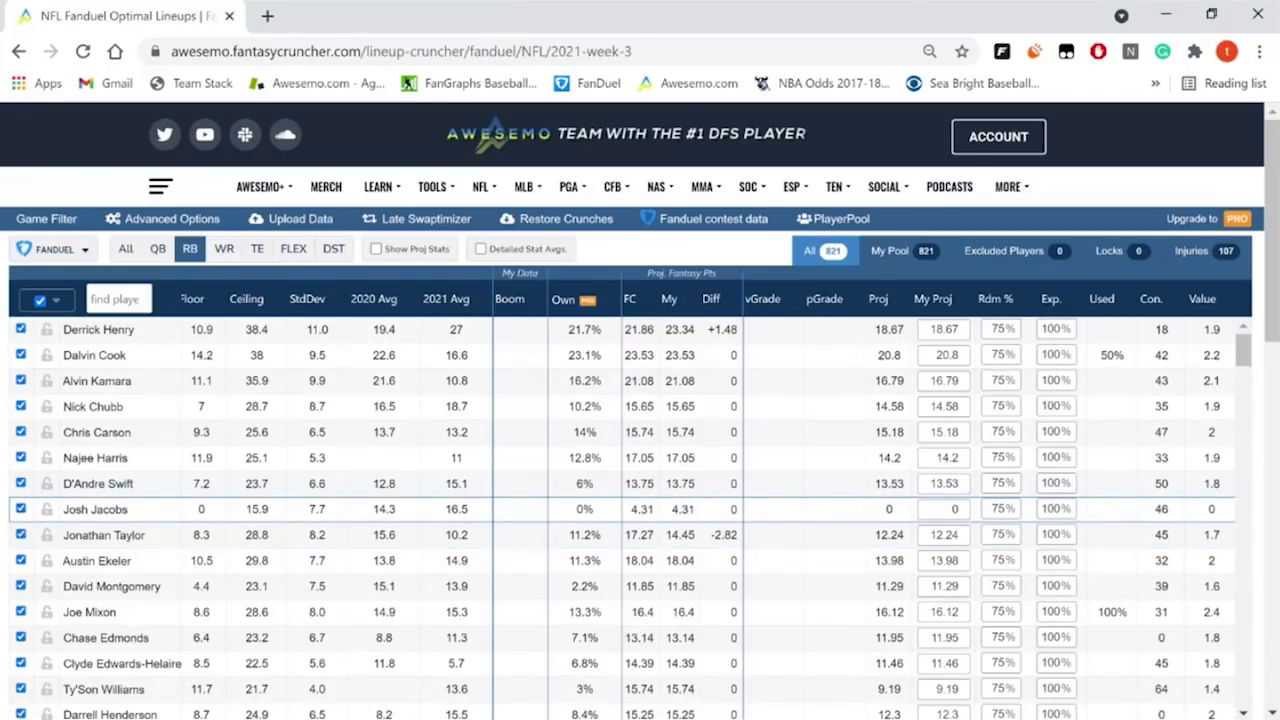
scroll(533, 507, down, 7)
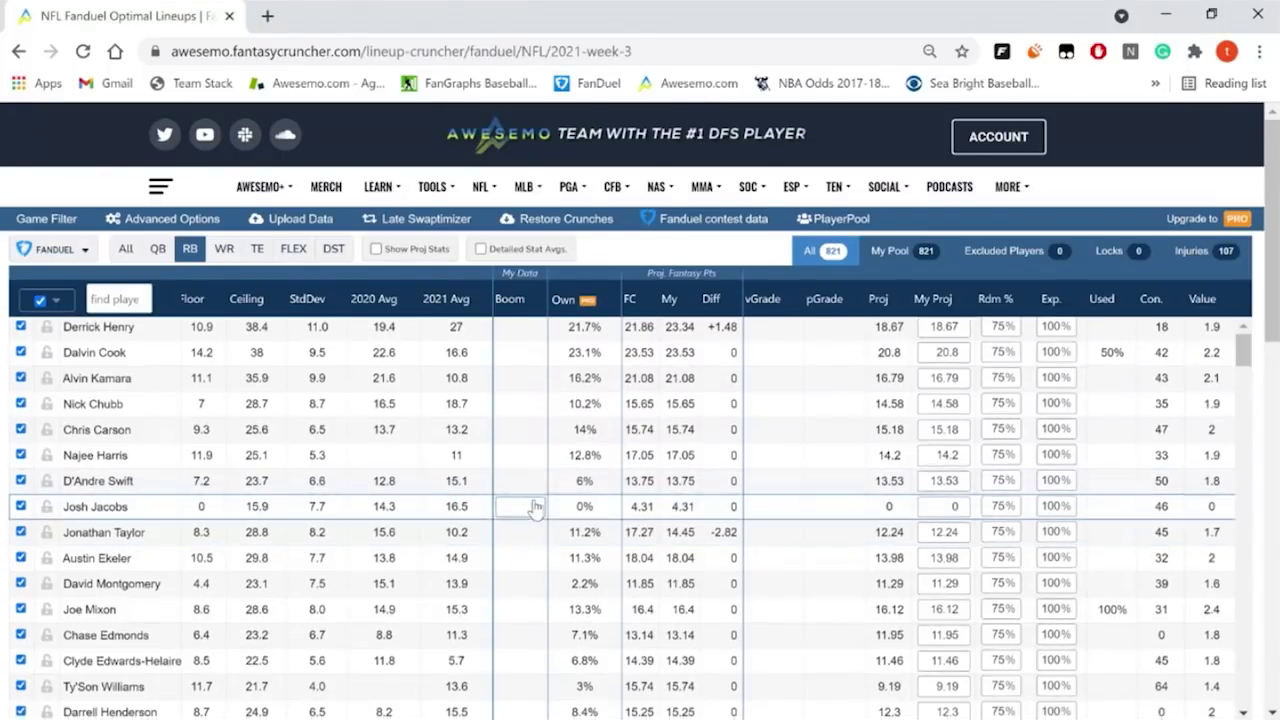
scroll(533, 508, up, 7)
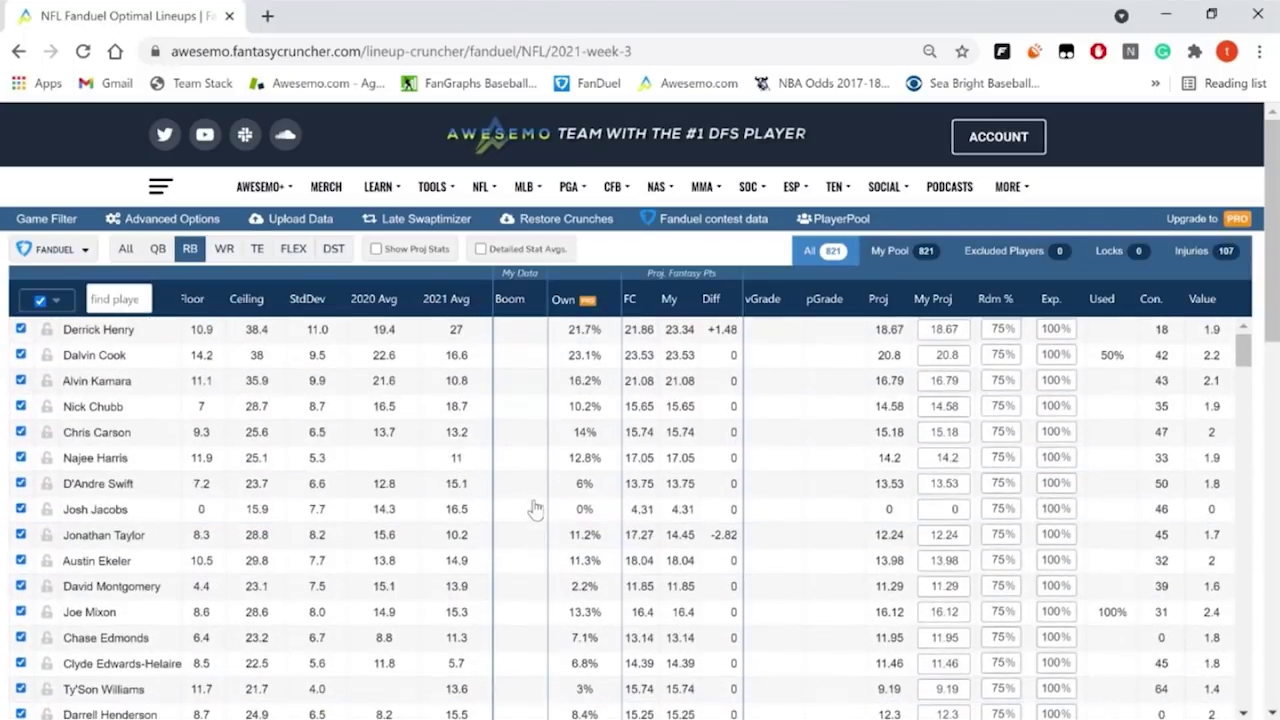
scroll(1187, 580, down, 1)
scroll(491, 434, down, 4)
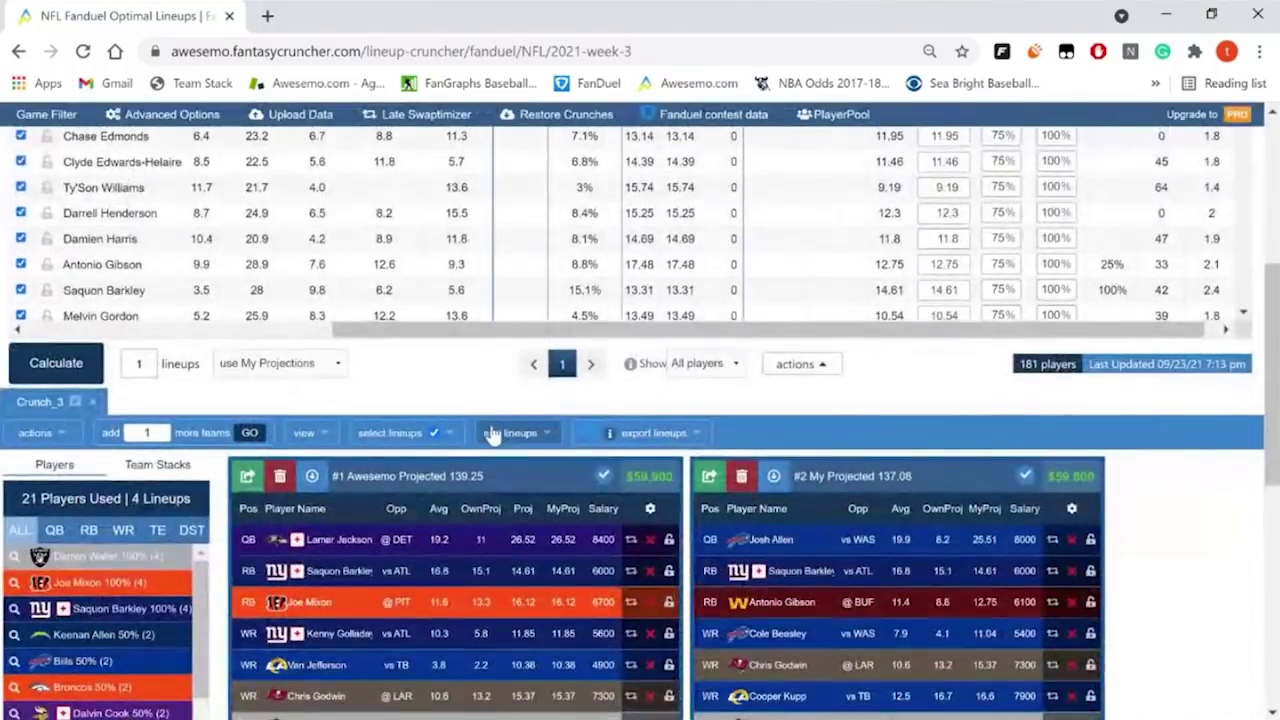
scroll(449, 343, left, 5)
scroll(362, 407, up, 8)
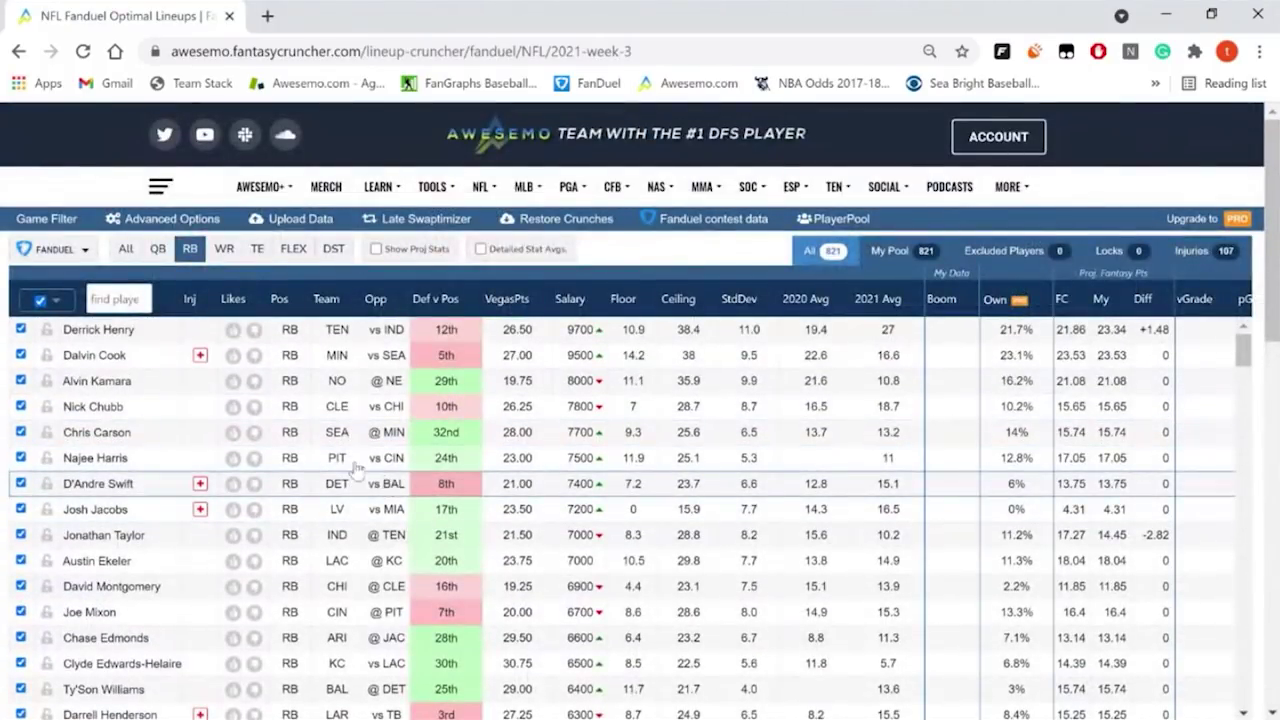
Step: Try the like and dislike ratings on Derrick Henry and clear both
click(233, 329)
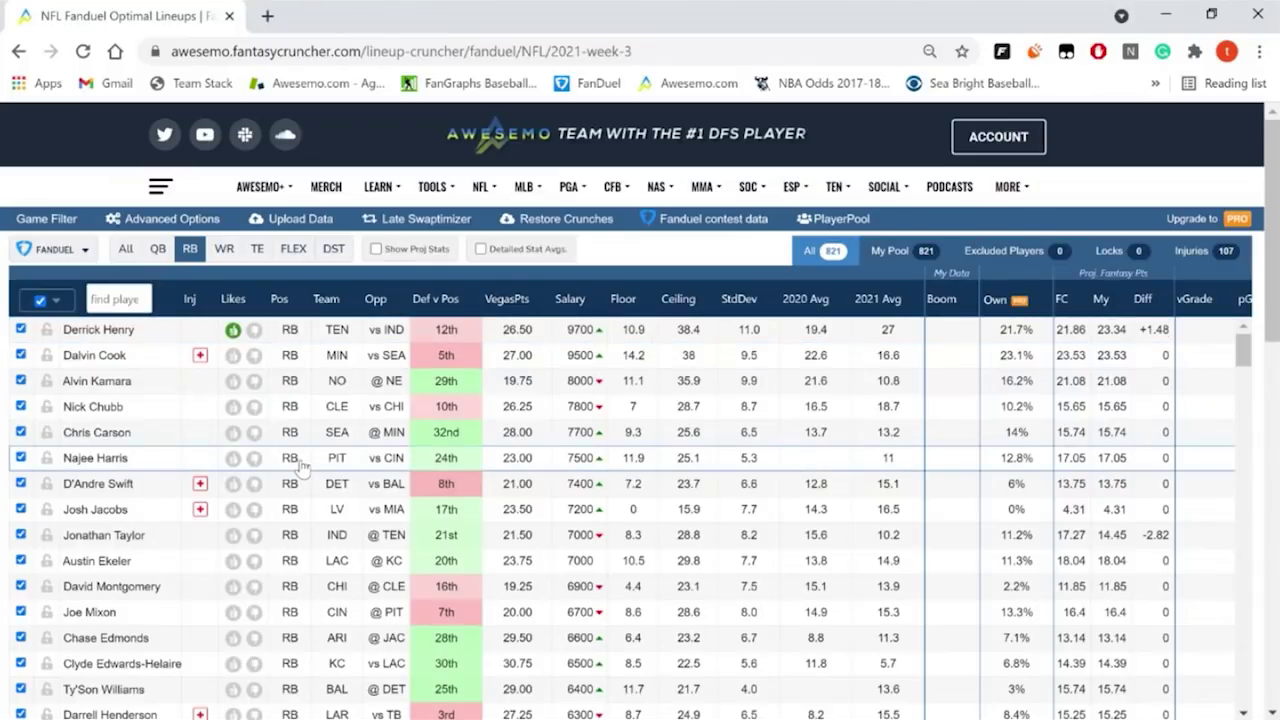
click(233, 330)
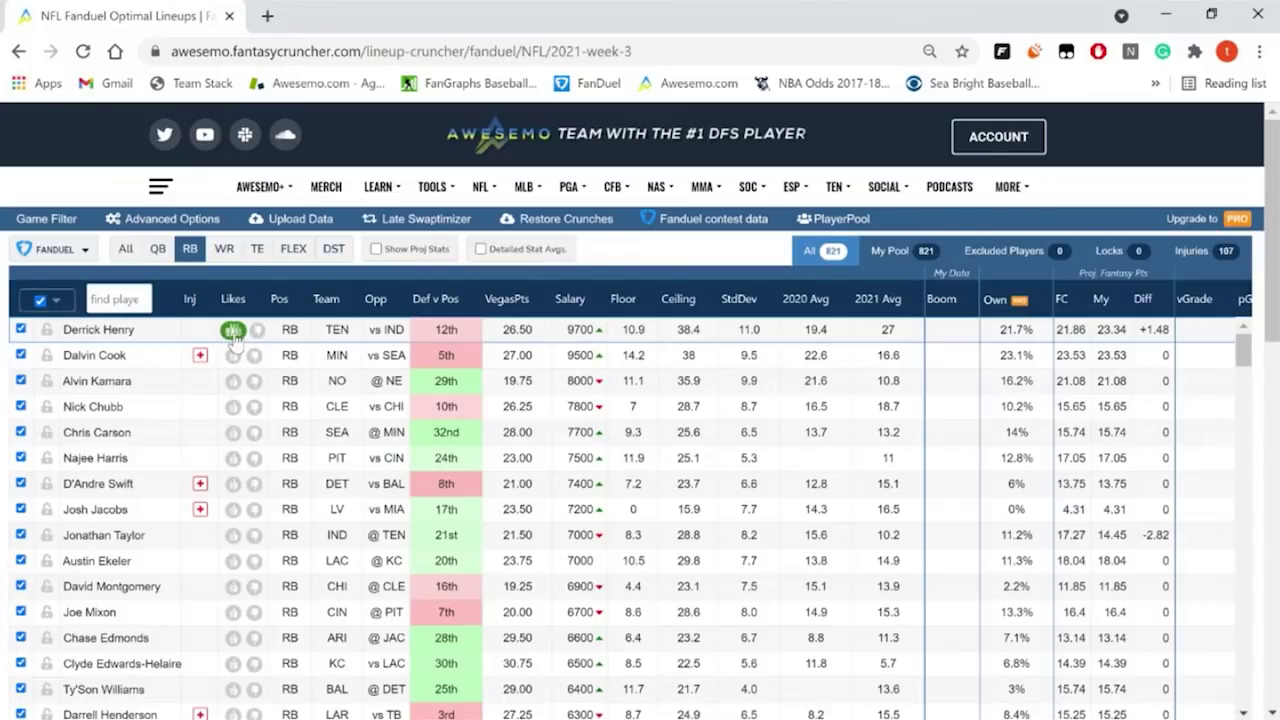
click(255, 331)
click(255, 331)
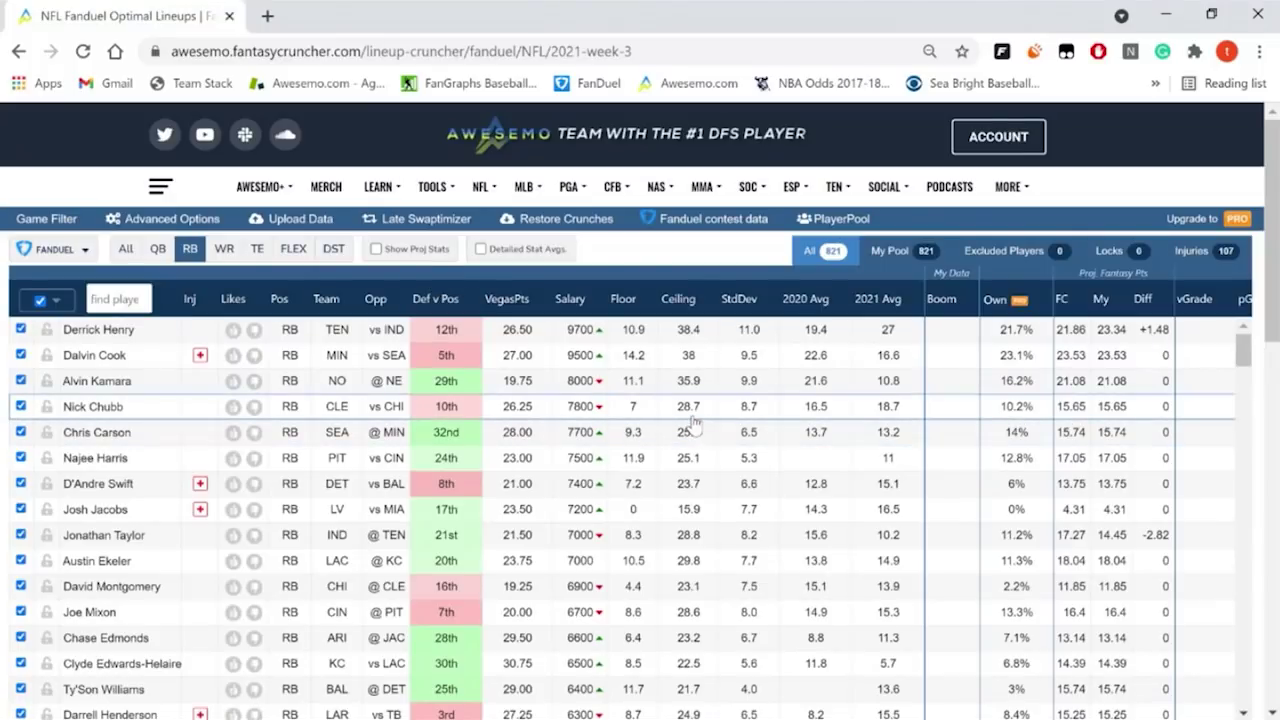
Step: Check the actions available for Crunch_3 and calculate 1 lineup using My Projections
mouse_move(812, 230)
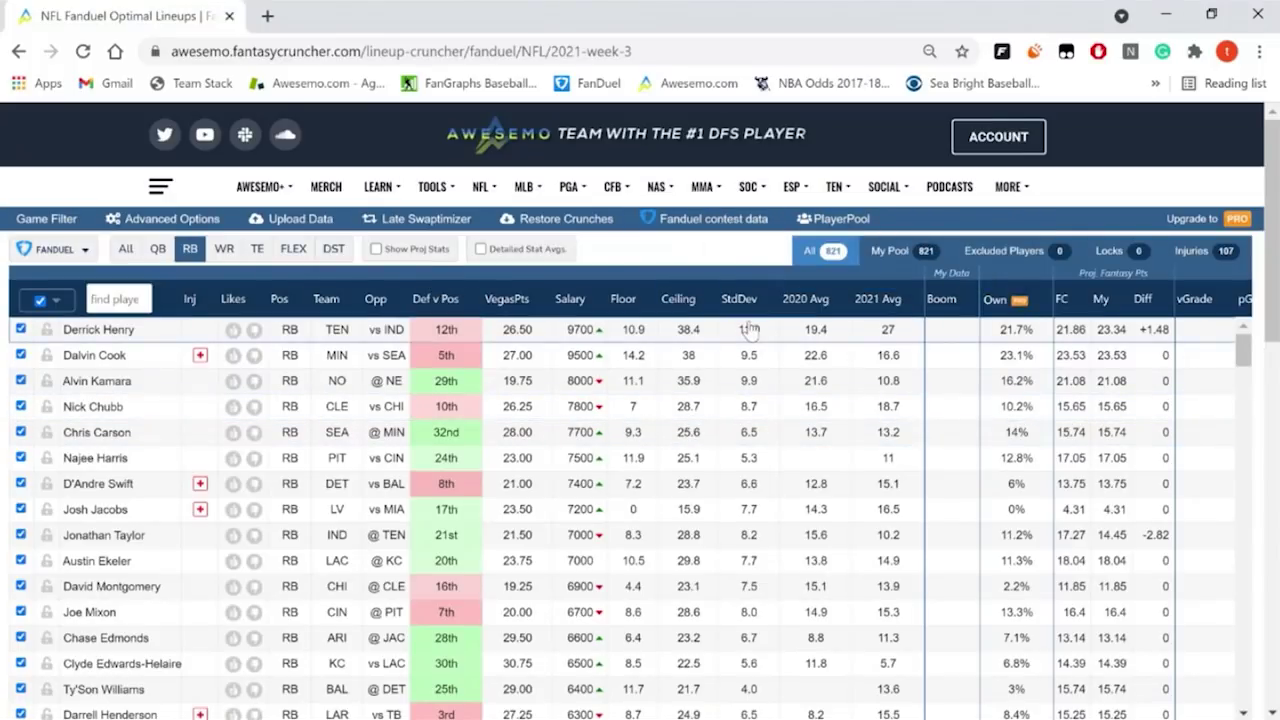
scroll(985, 609, down, 10)
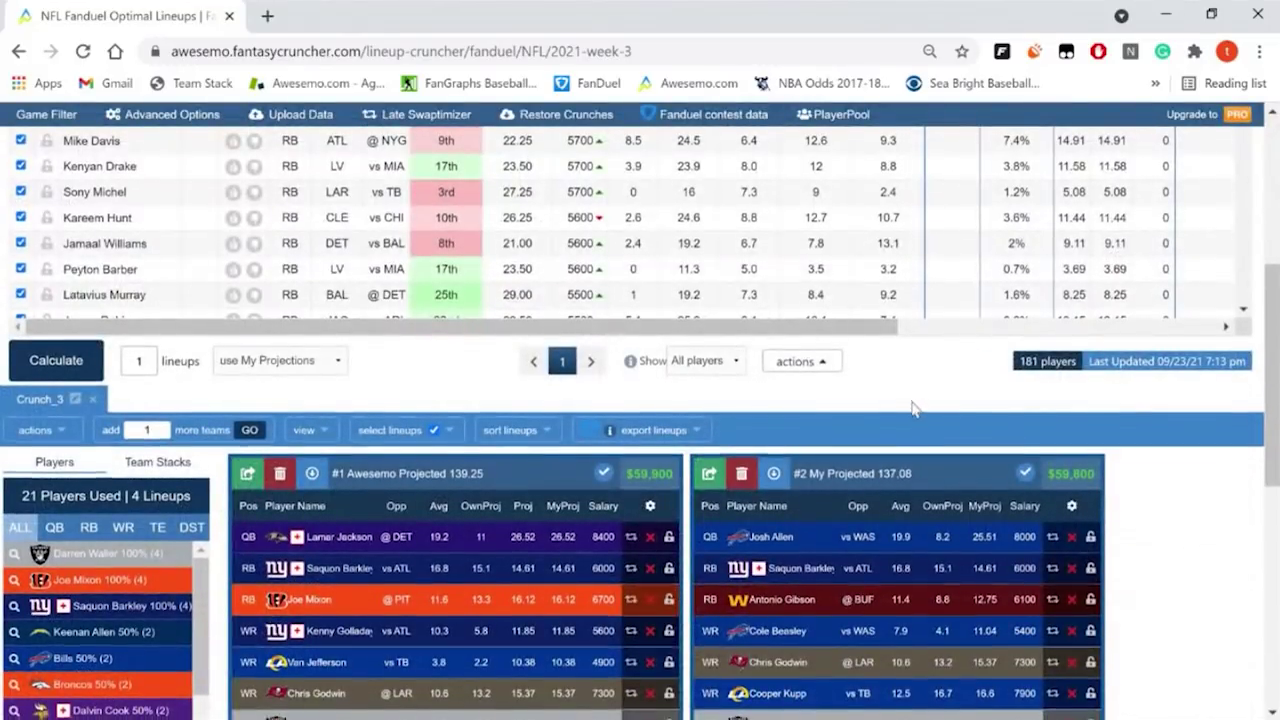
scroll(912, 405, down, 2)
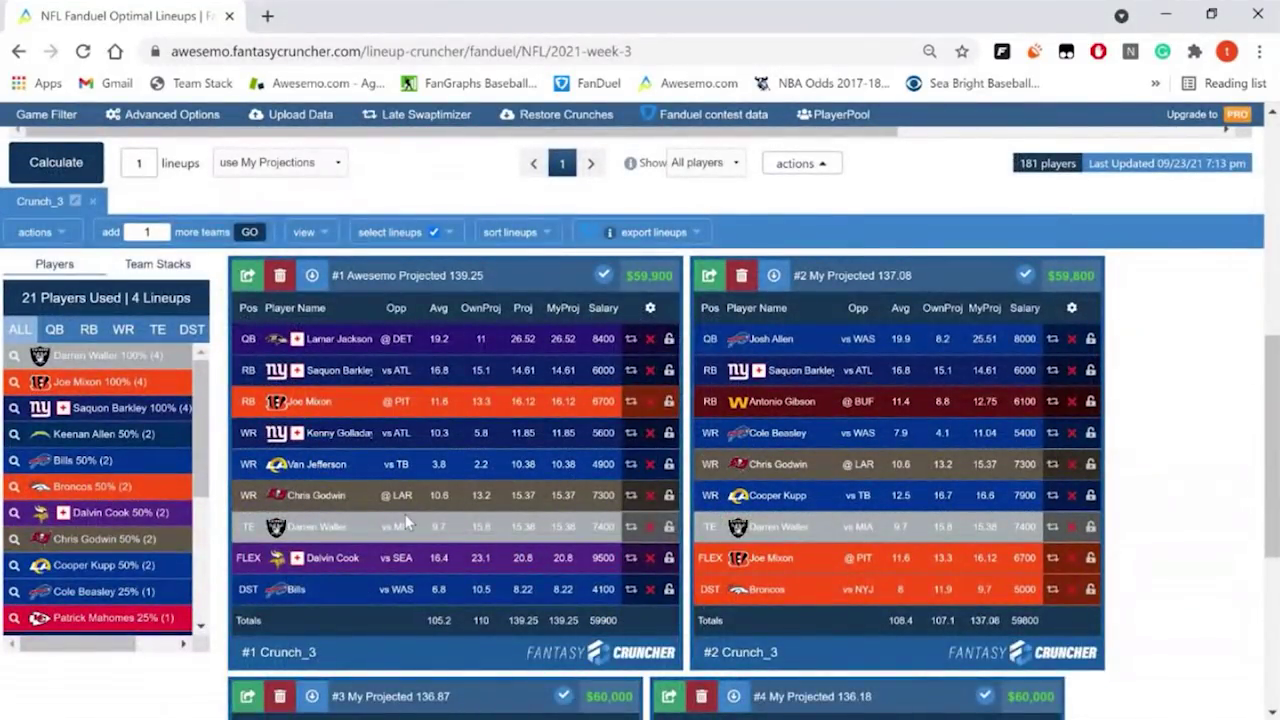
click(57, 236)
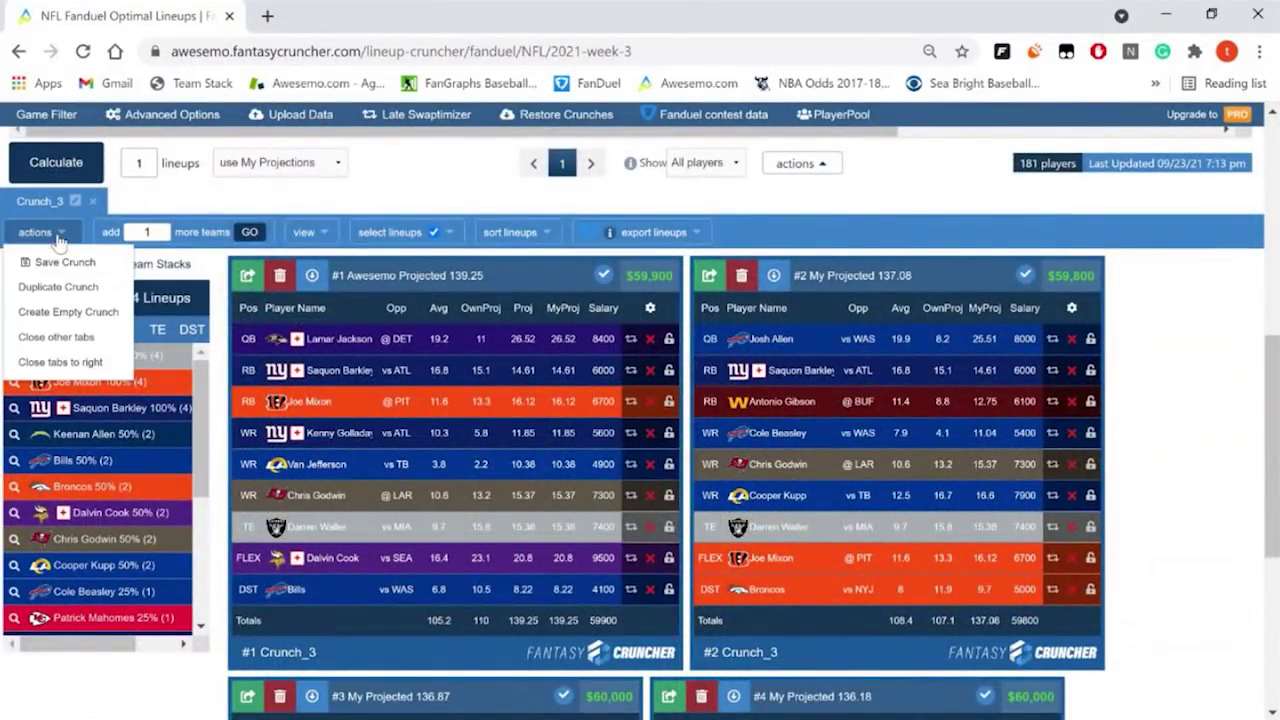
click(367, 190)
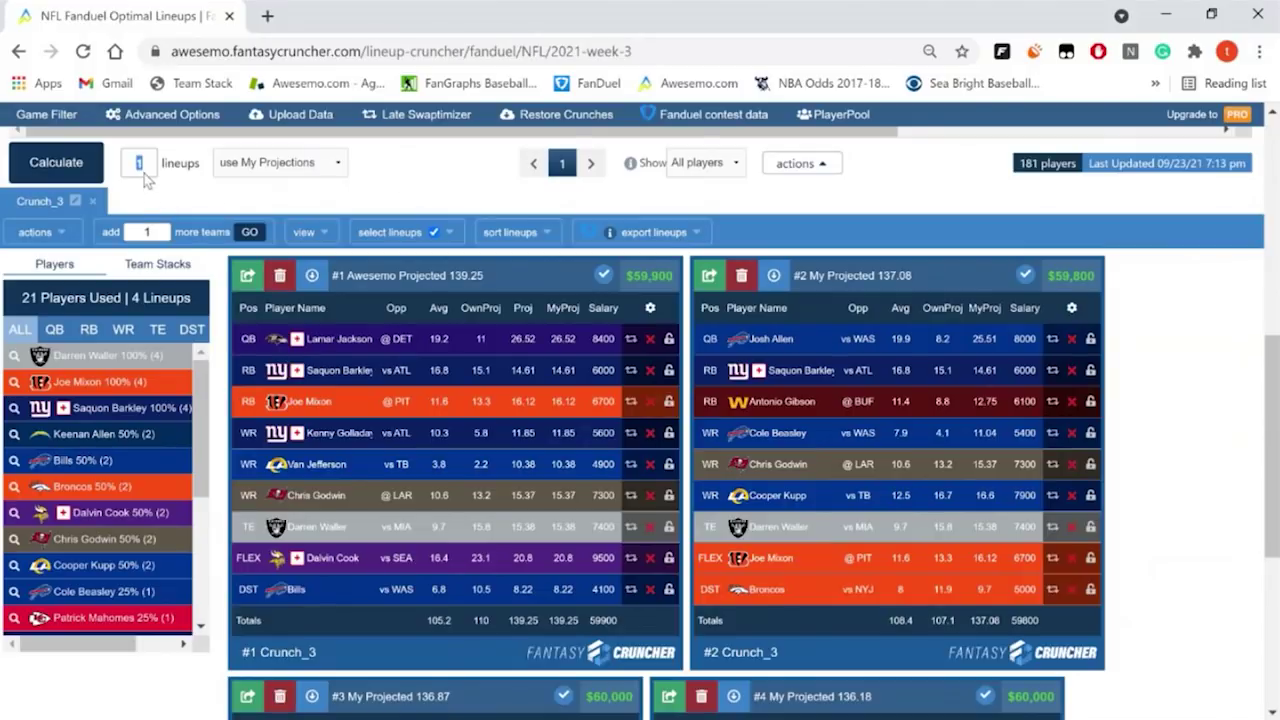
click(60, 165)
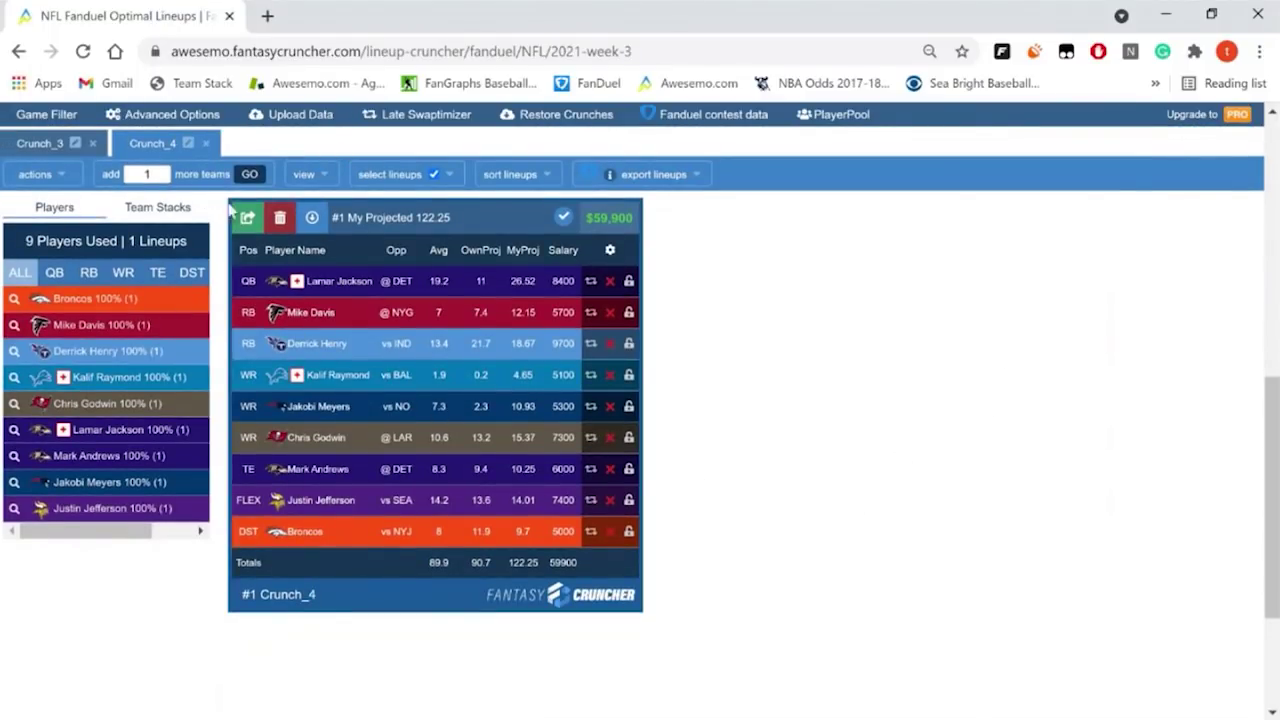
Step: Move the selected Crunch_4 lineup into Crunch_3 and close the emptied Crunch_4
click(451, 180)
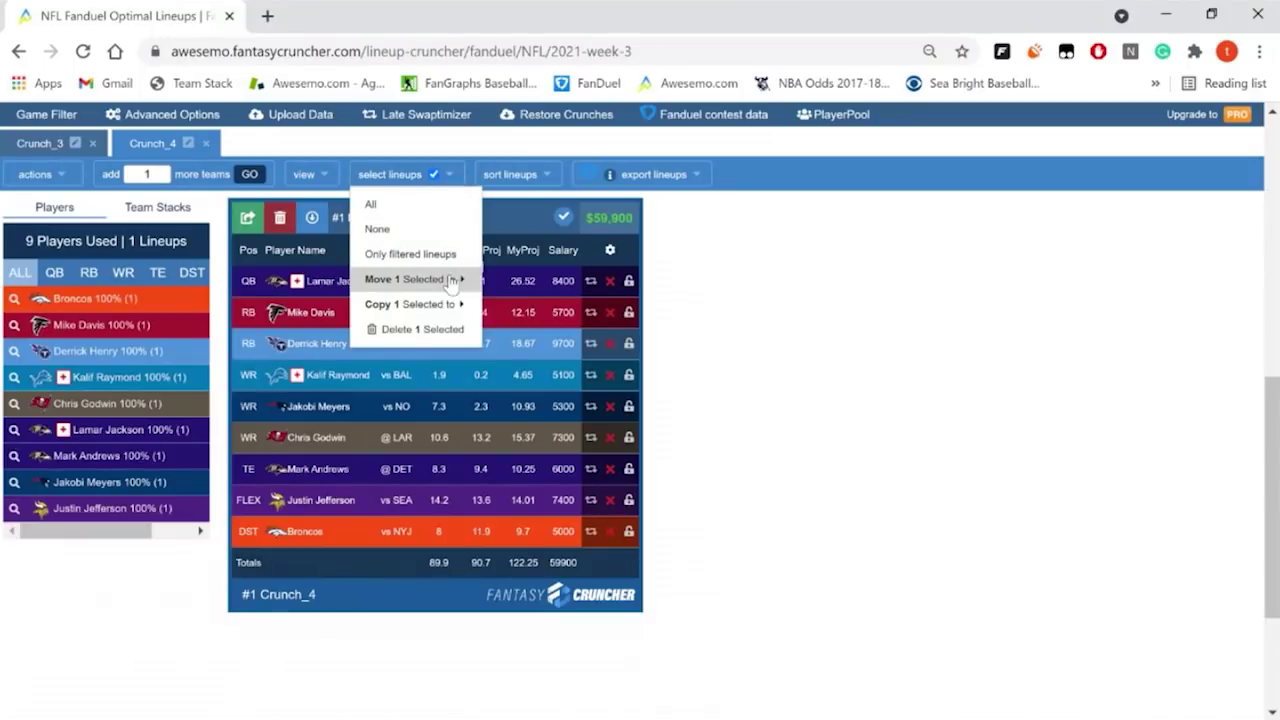
click(434, 171)
click(449, 177)
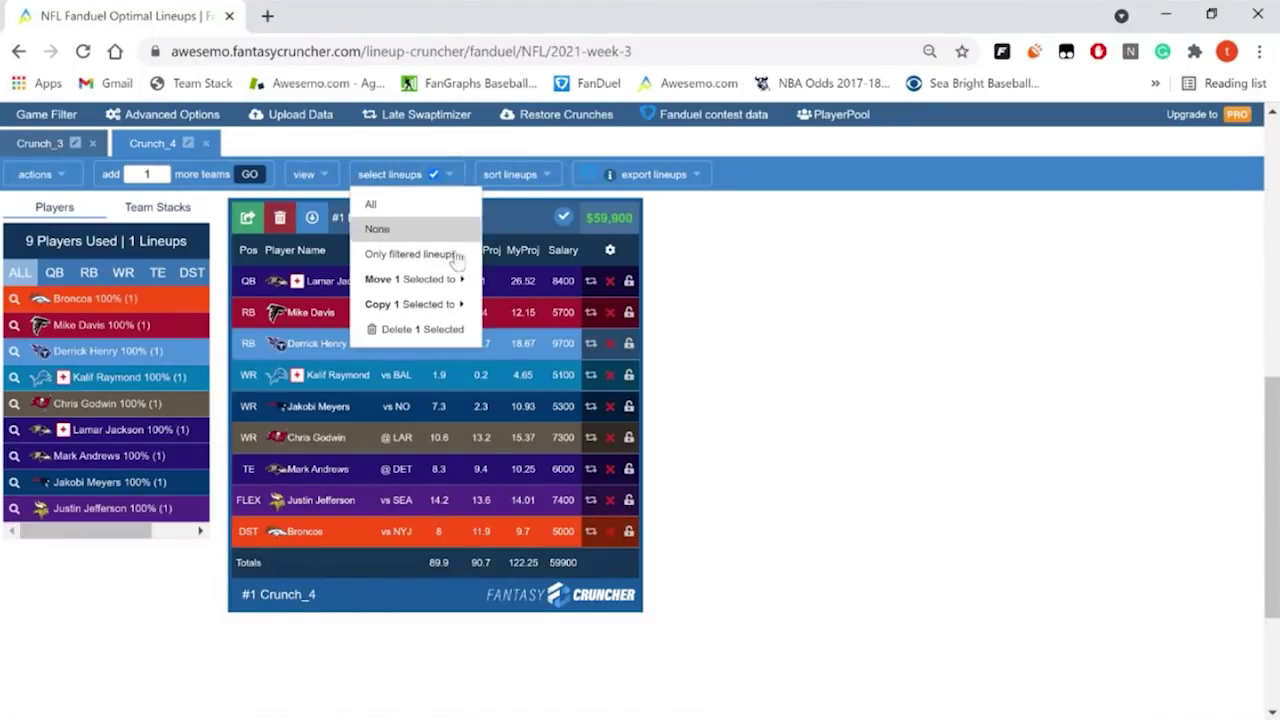
mouse_move(481, 291)
click(515, 280)
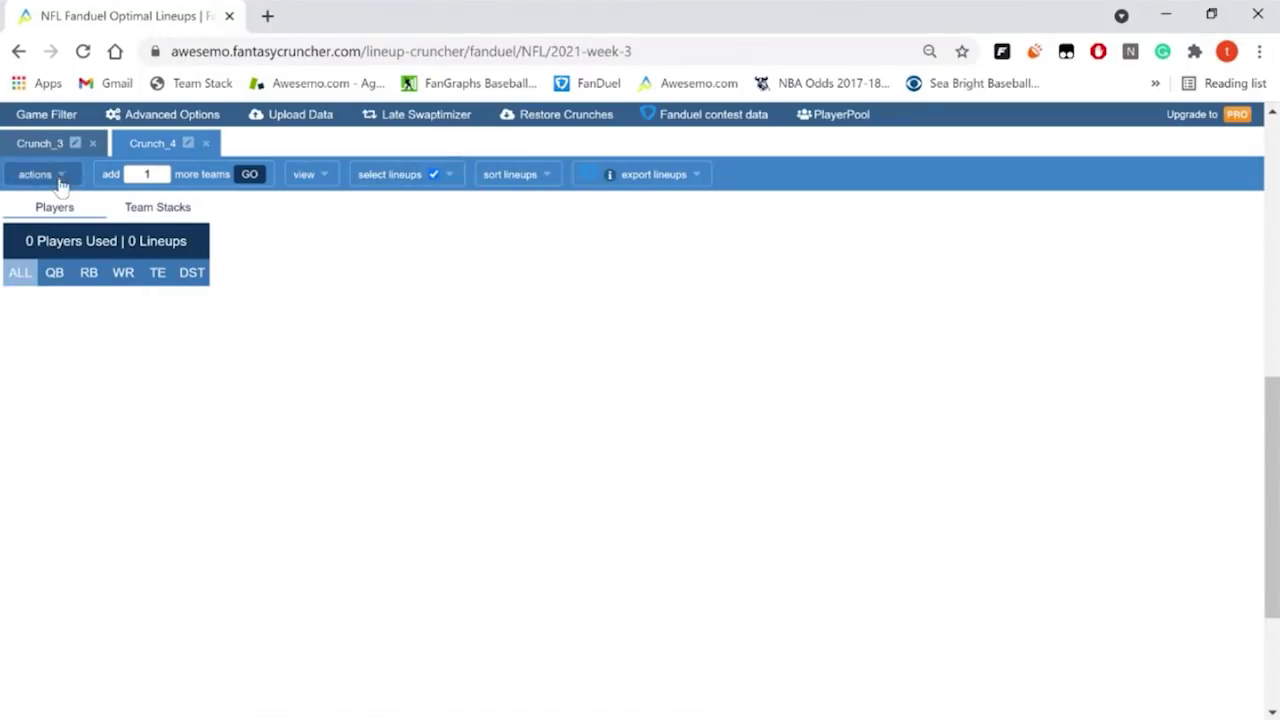
click(48, 152)
click(205, 143)
Step: Review the options for selecting, moving, copying and sorting the lineups in Crunch_3
scroll(632, 504, up, 2)
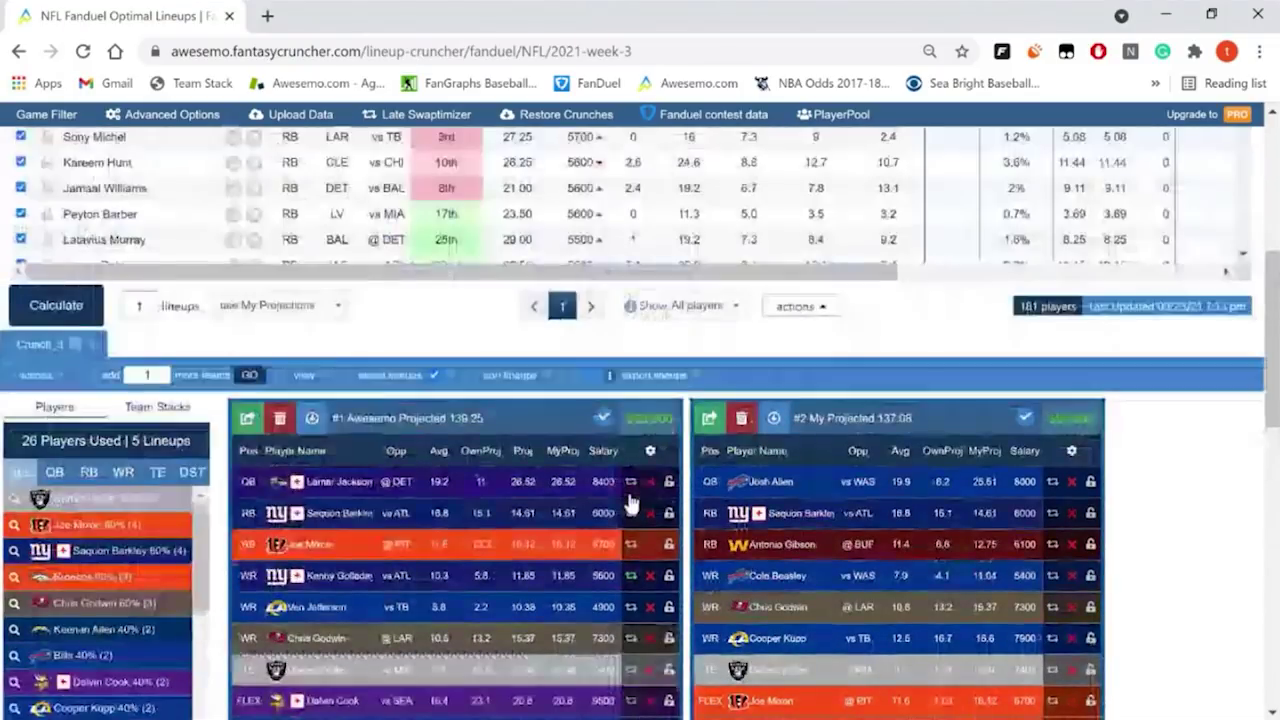
scroll(407, 318, down, 2)
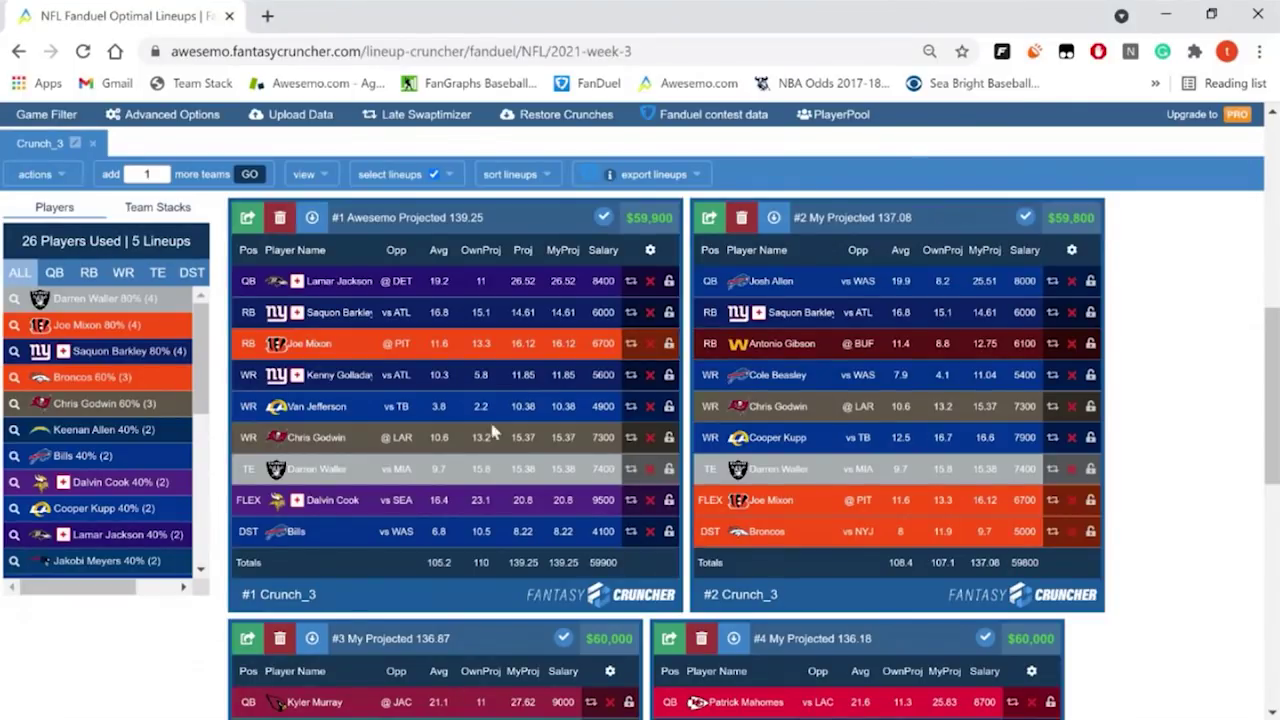
scroll(340, 322, up, 1)
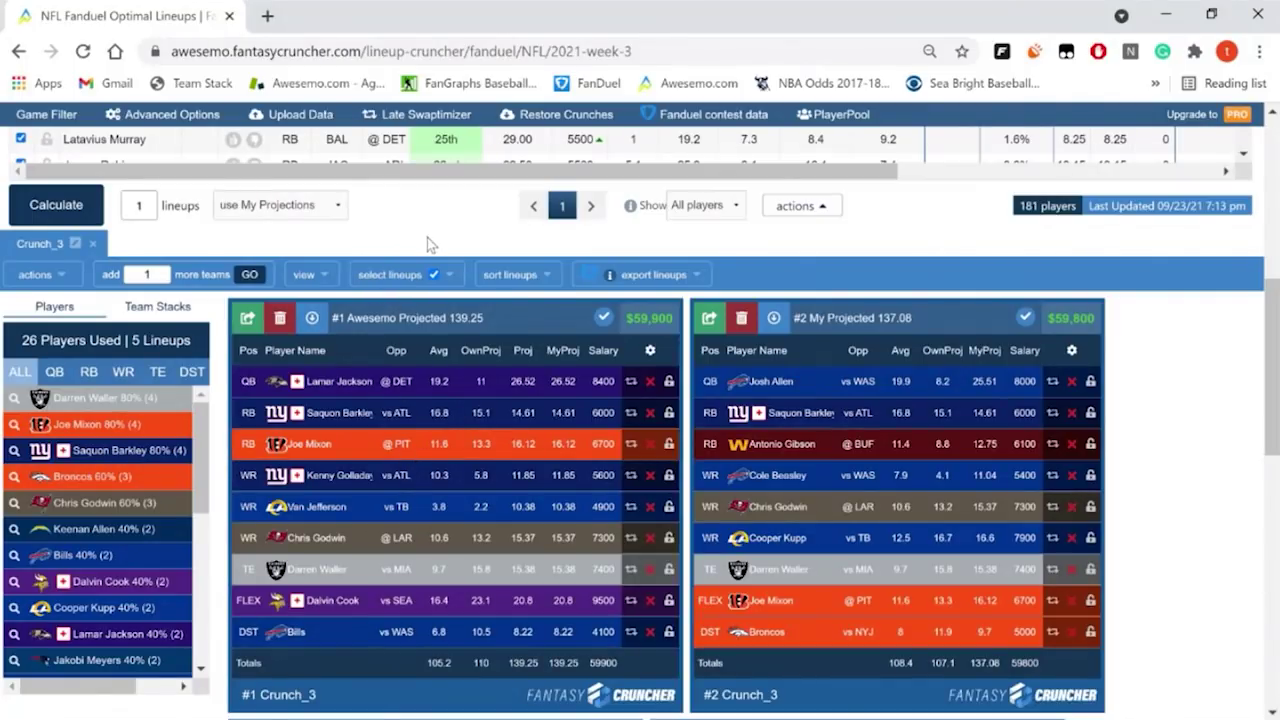
click(451, 276)
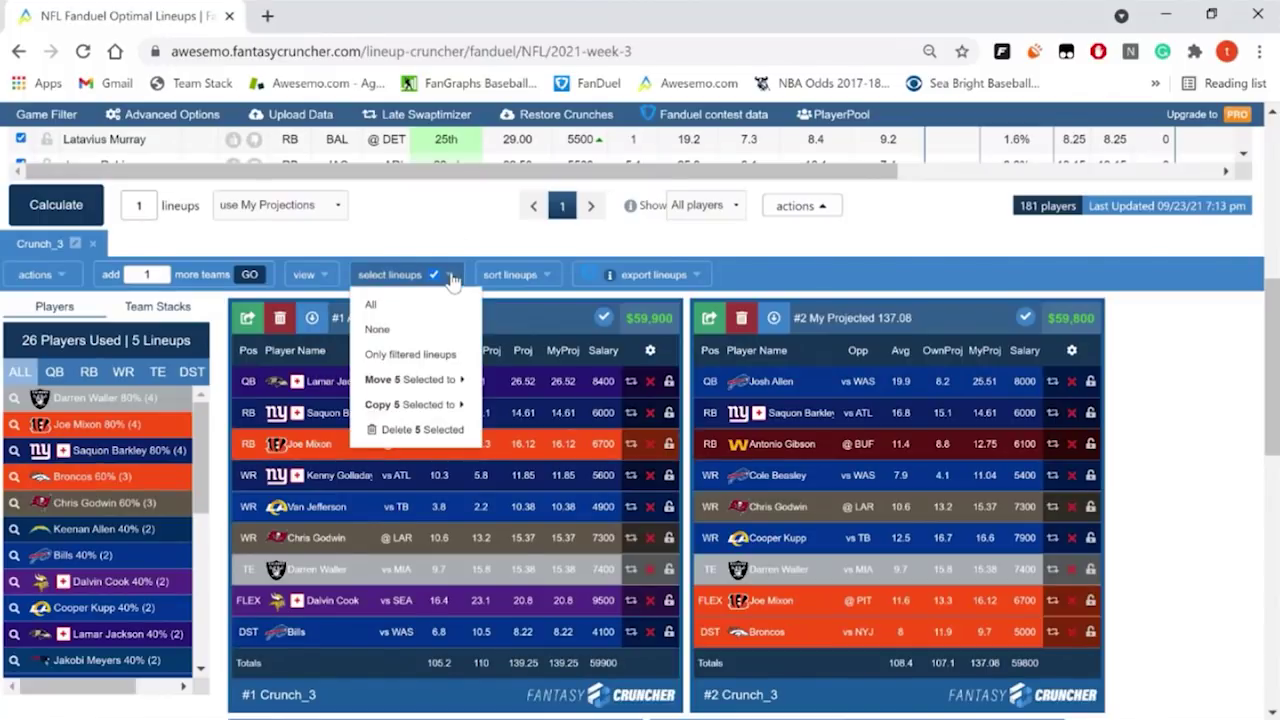
click(516, 278)
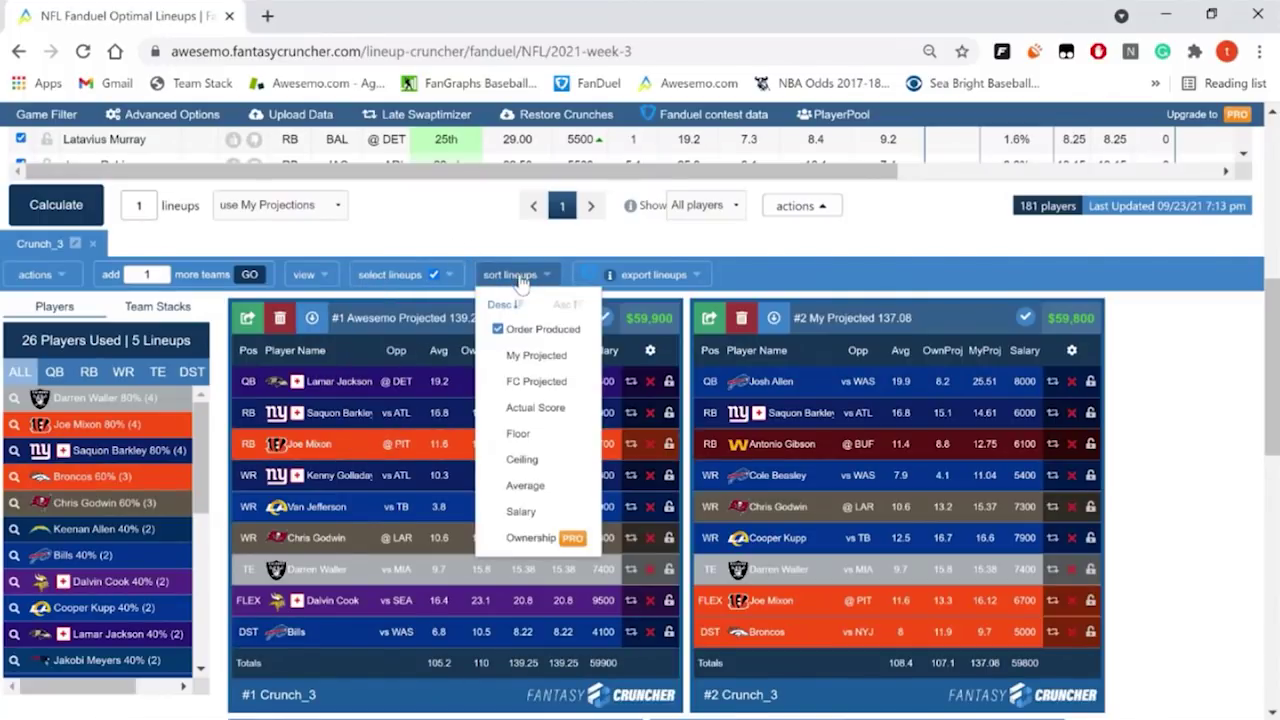
click(540, 486)
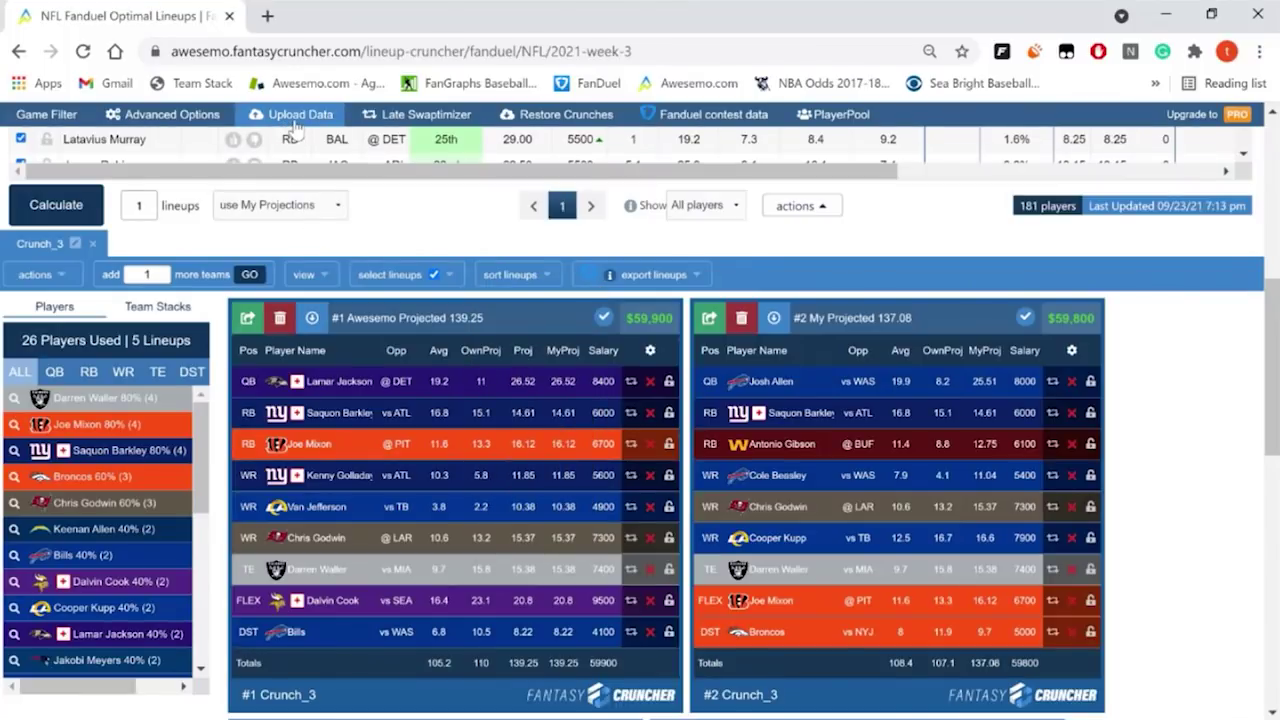
click(544, 280)
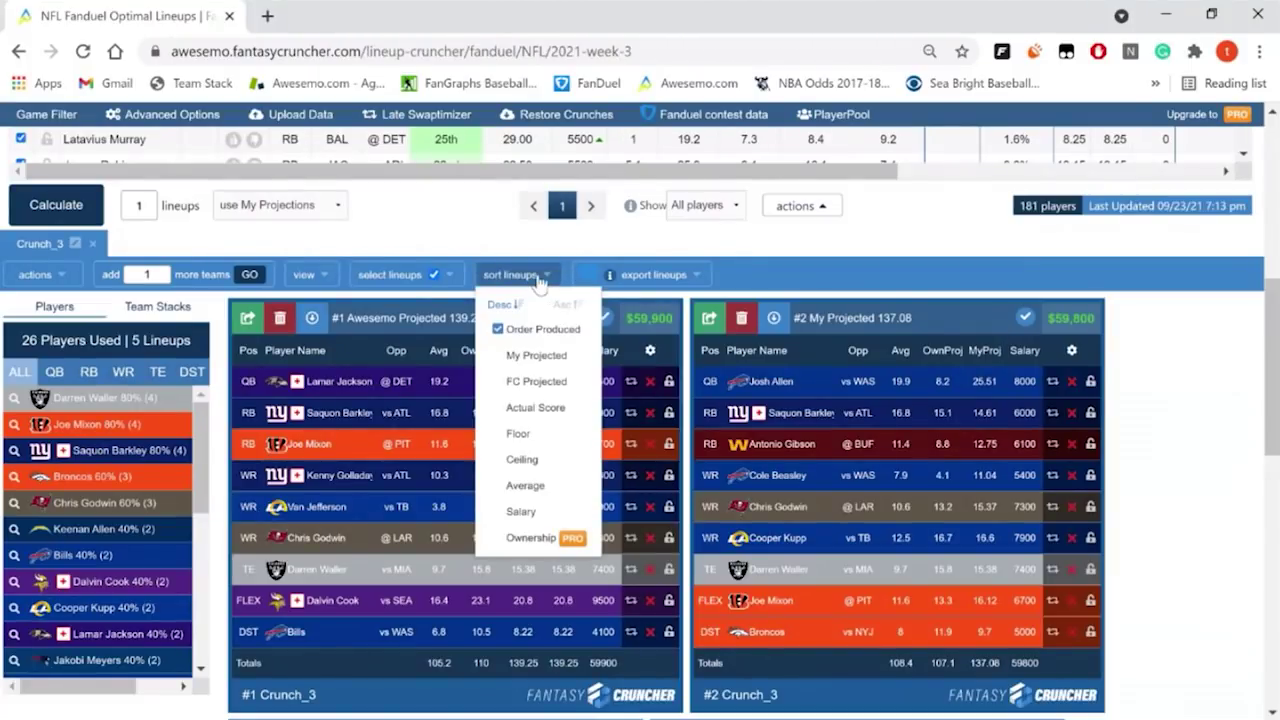
click(540, 280)
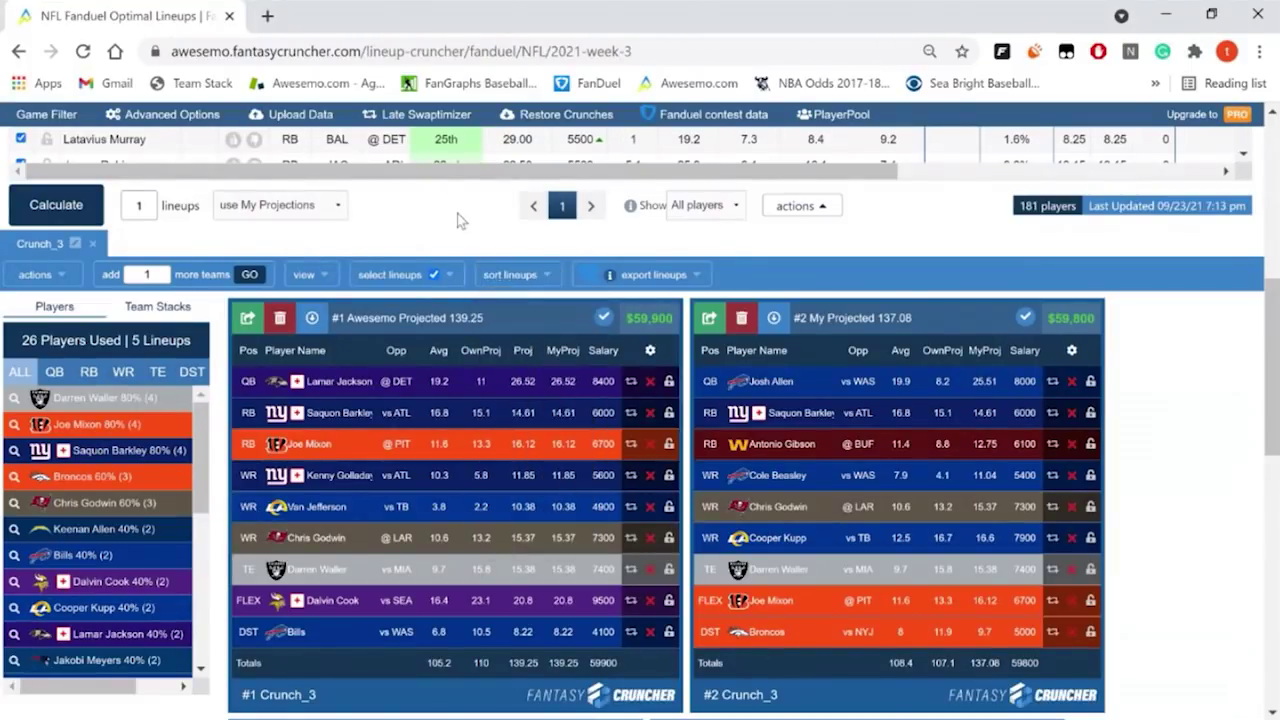
click(513, 278)
Step: Turn on the Random Proj Used column for the lineup cards and save the column settings
scroll(592, 508, down, 4)
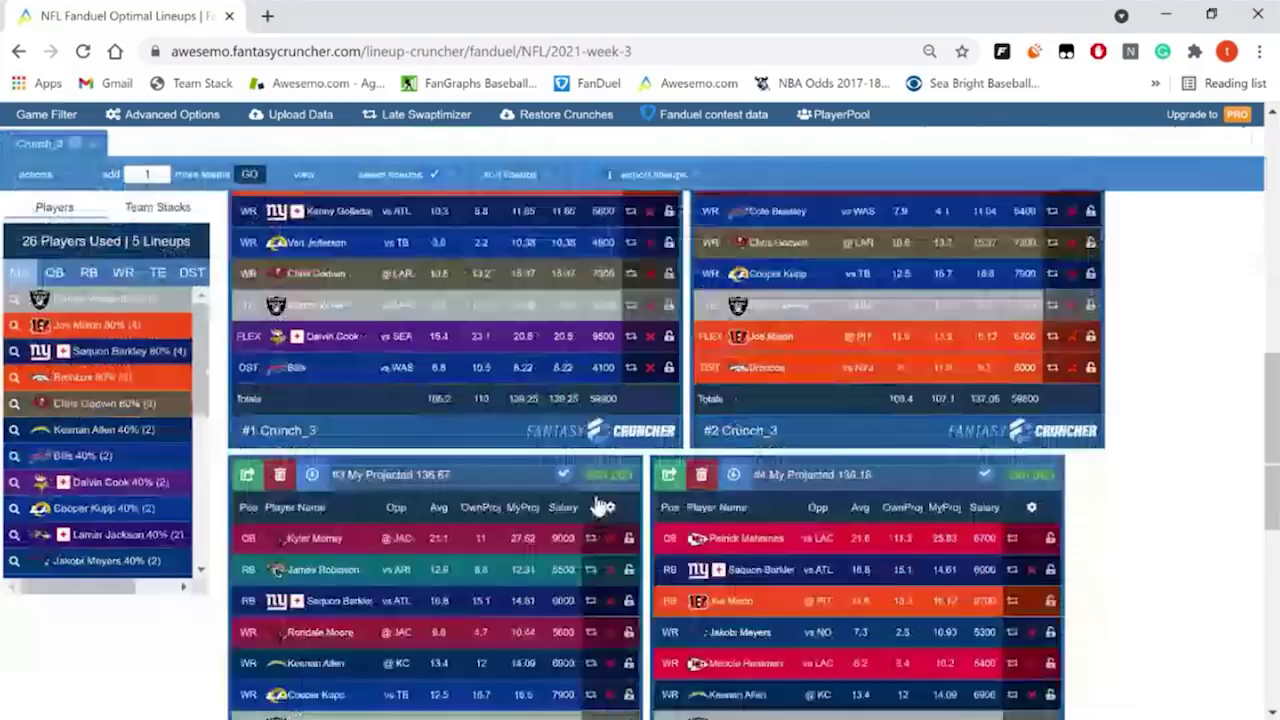
scroll(320, 372, up, 1)
scroll(320, 372, up, 2)
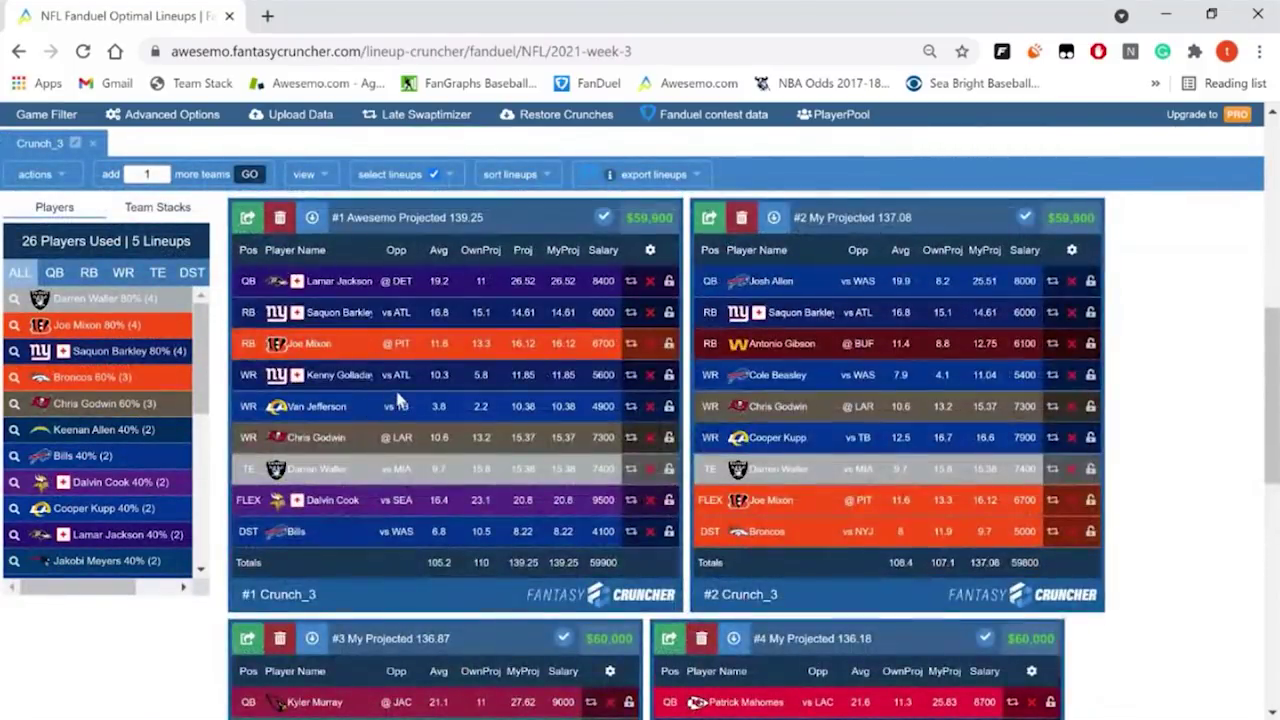
click(650, 252)
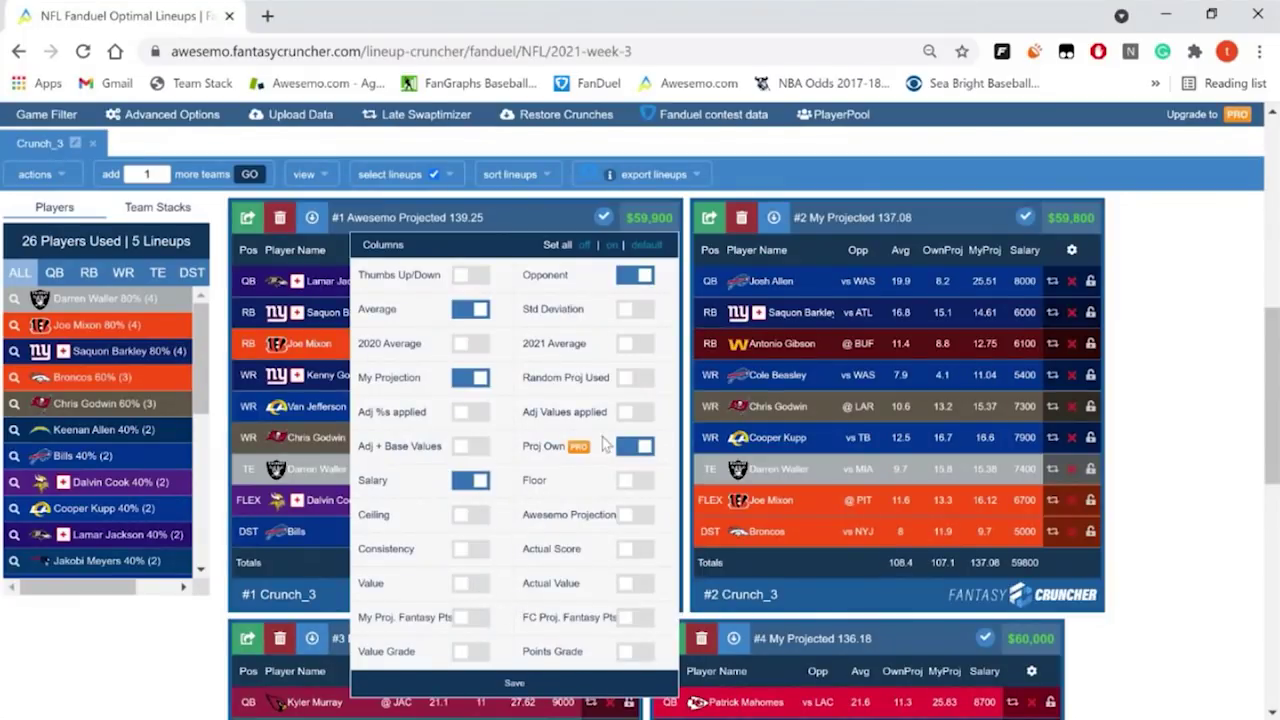
click(635, 381)
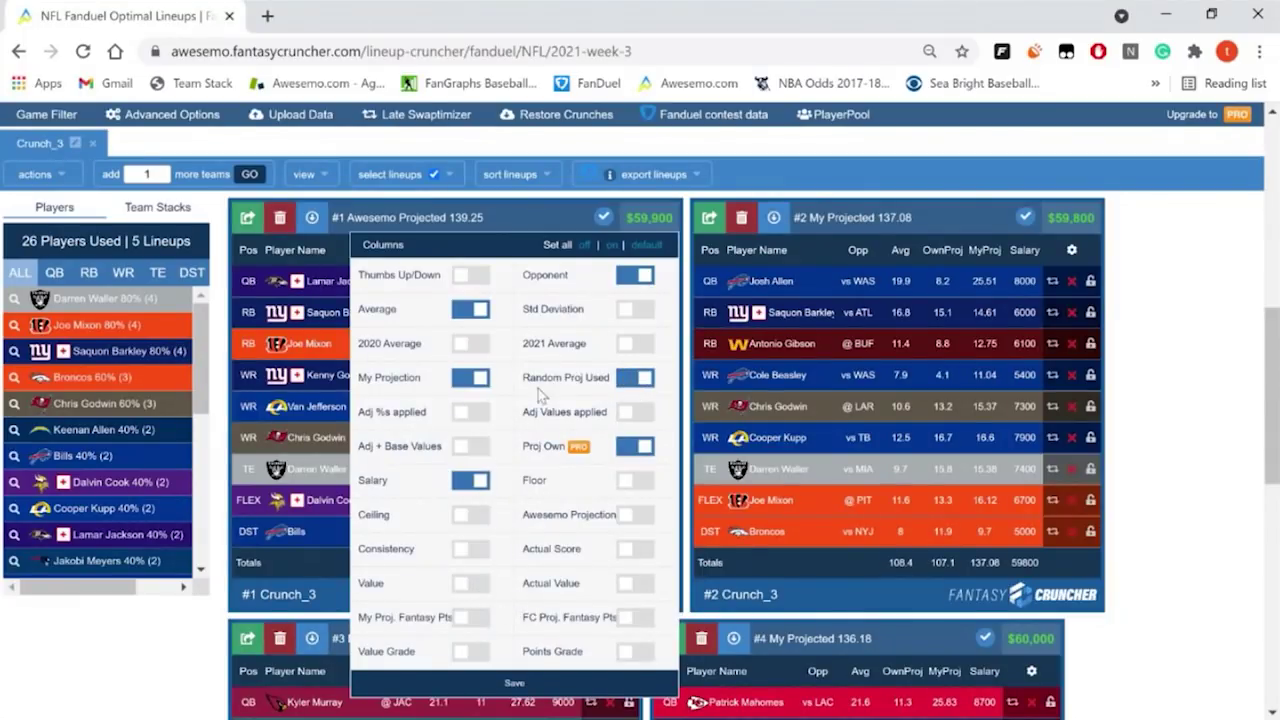
scroll(540, 392, down, 2)
click(543, 585)
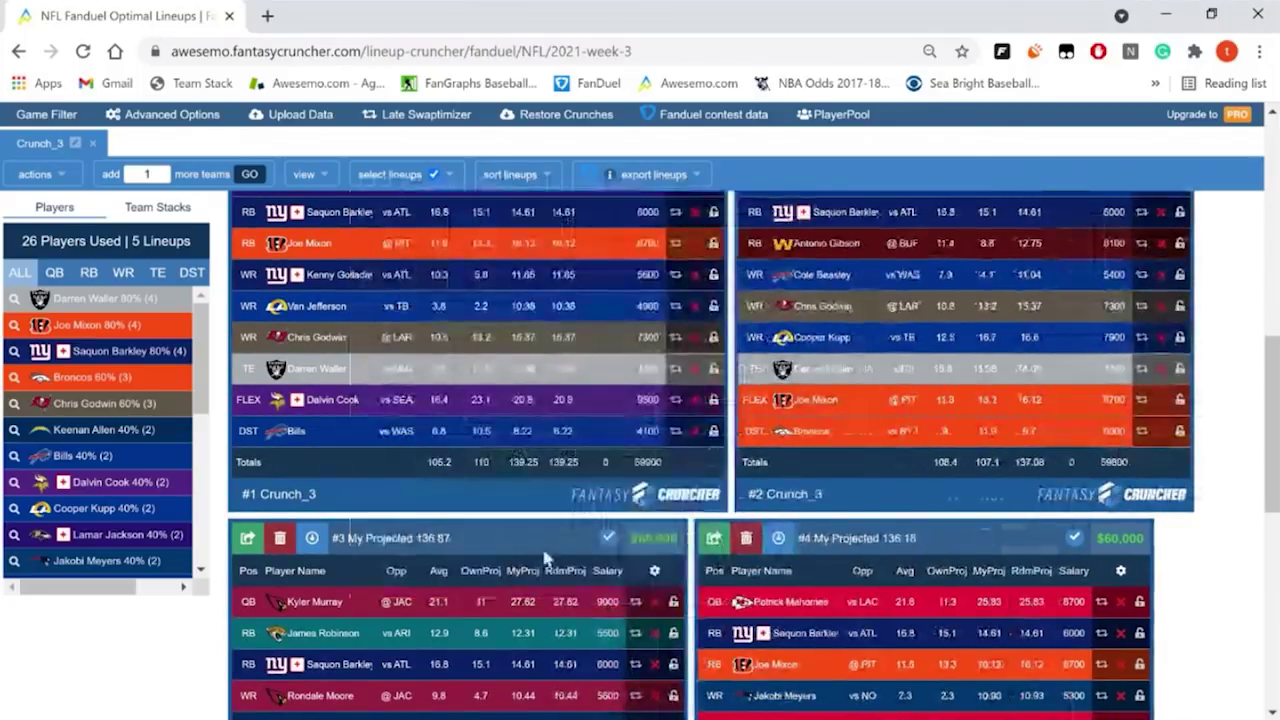
Step: Compare the random projections with My Projections on every Crunch_3 lineup card, including the one moved from Crunch_4
scroll(530, 510, up, 2)
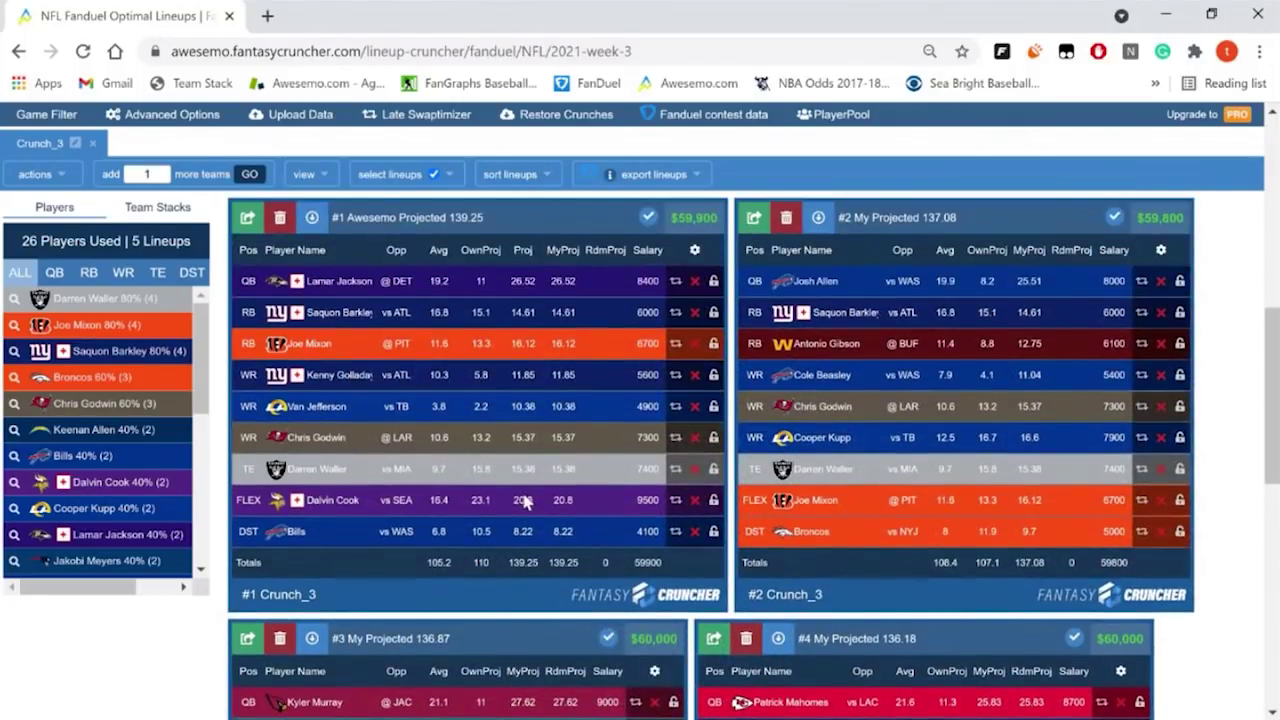
scroll(548, 525, down, 4)
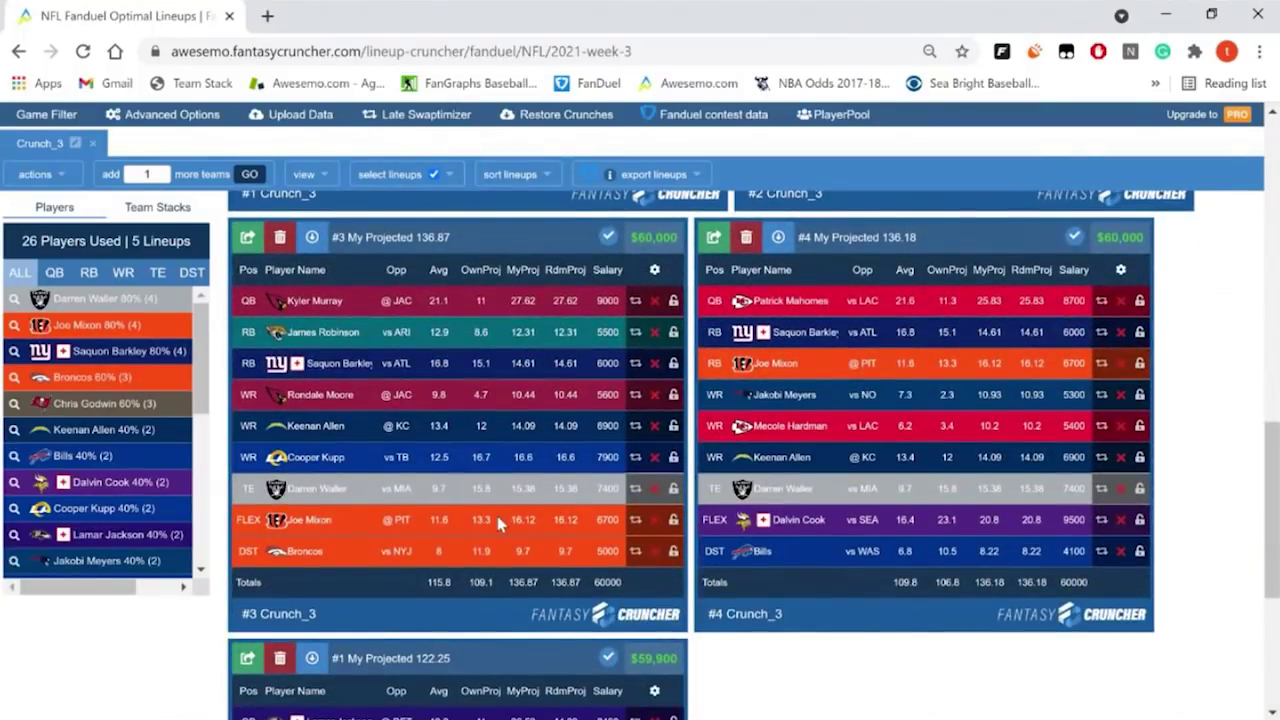
scroll(500, 525, down, 3)
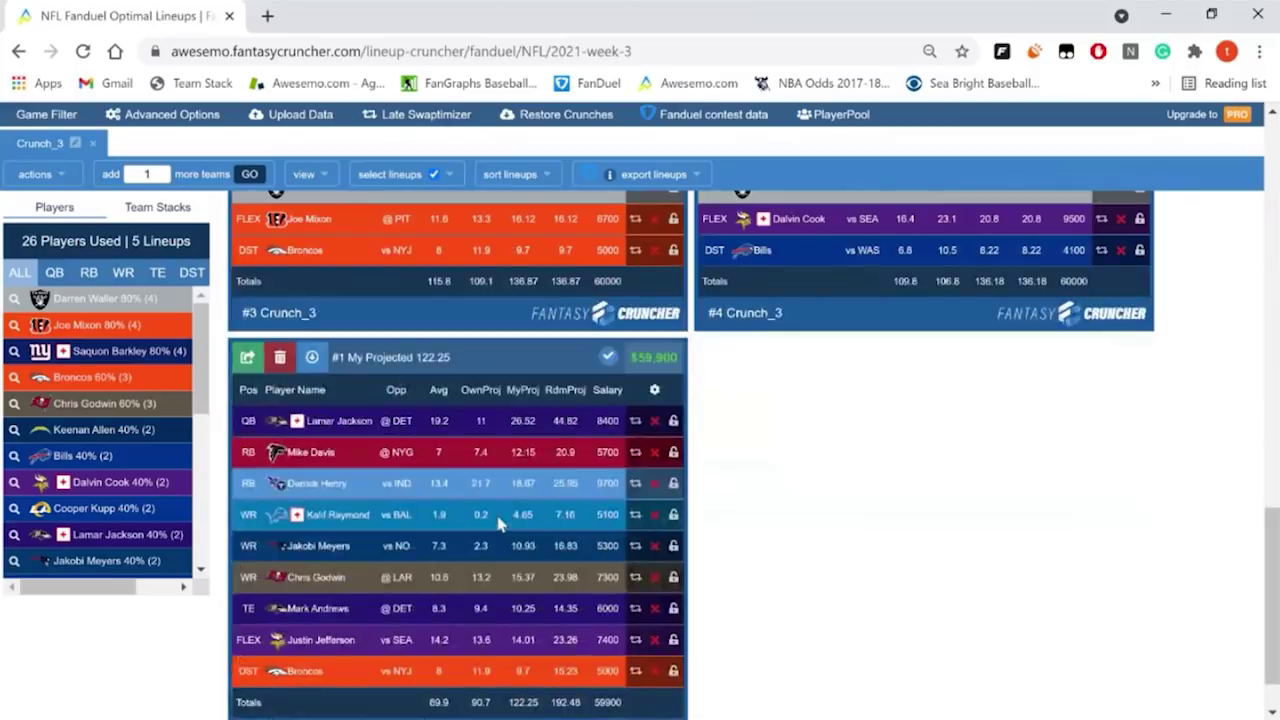
scroll(499, 524, down, 1)
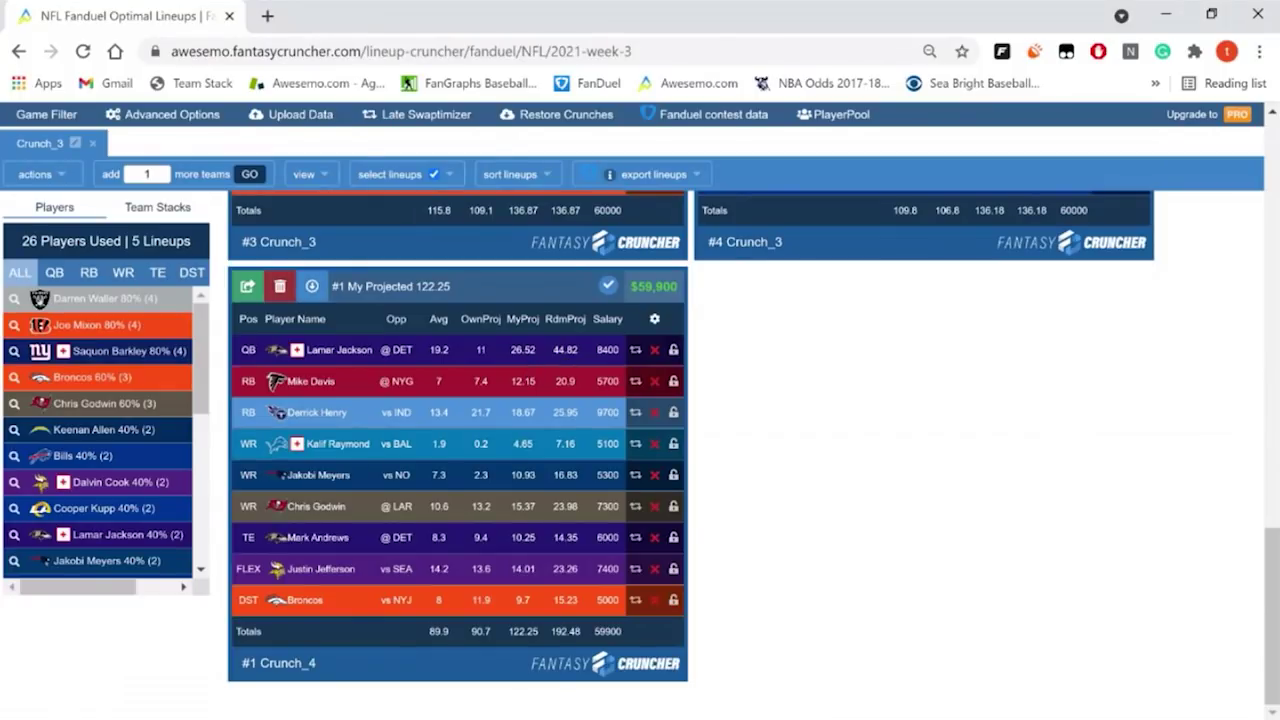
scroll(571, 374, up, 1)
scroll(571, 374, down, 1)
scroll(767, 508, up, 10)
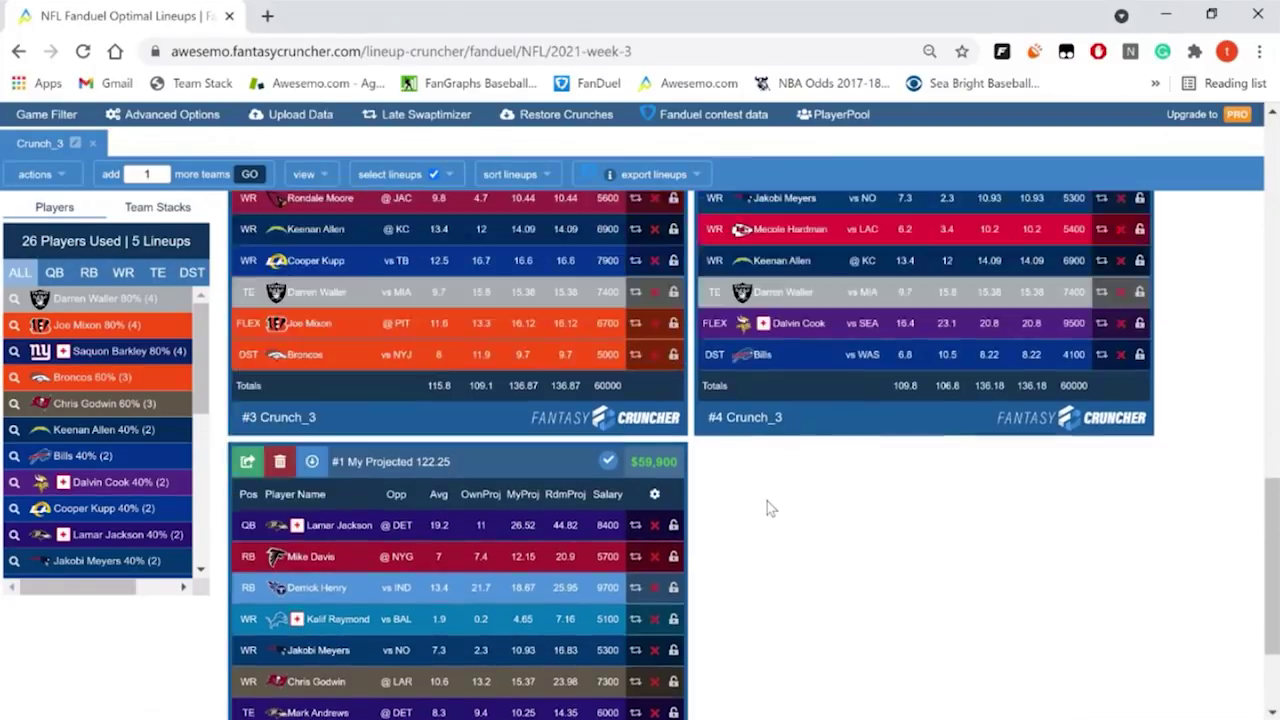
scroll(767, 508, up, 10)
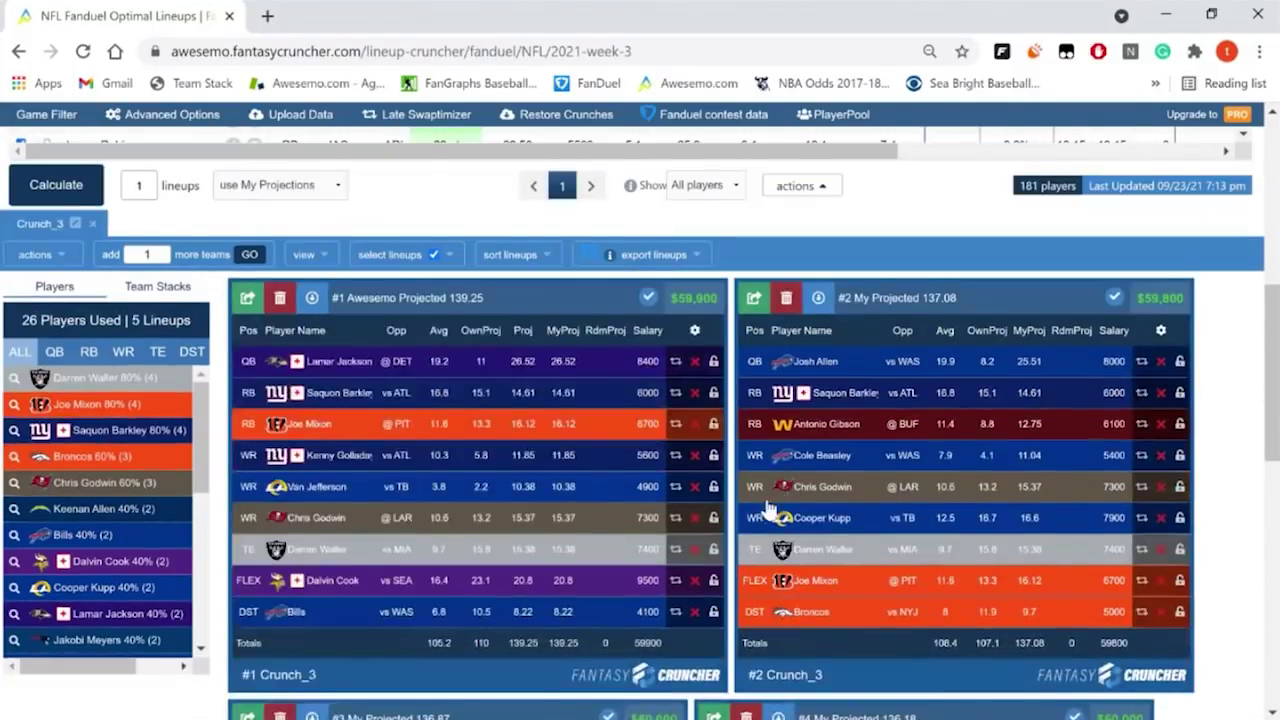
scroll(768, 510, down, 3)
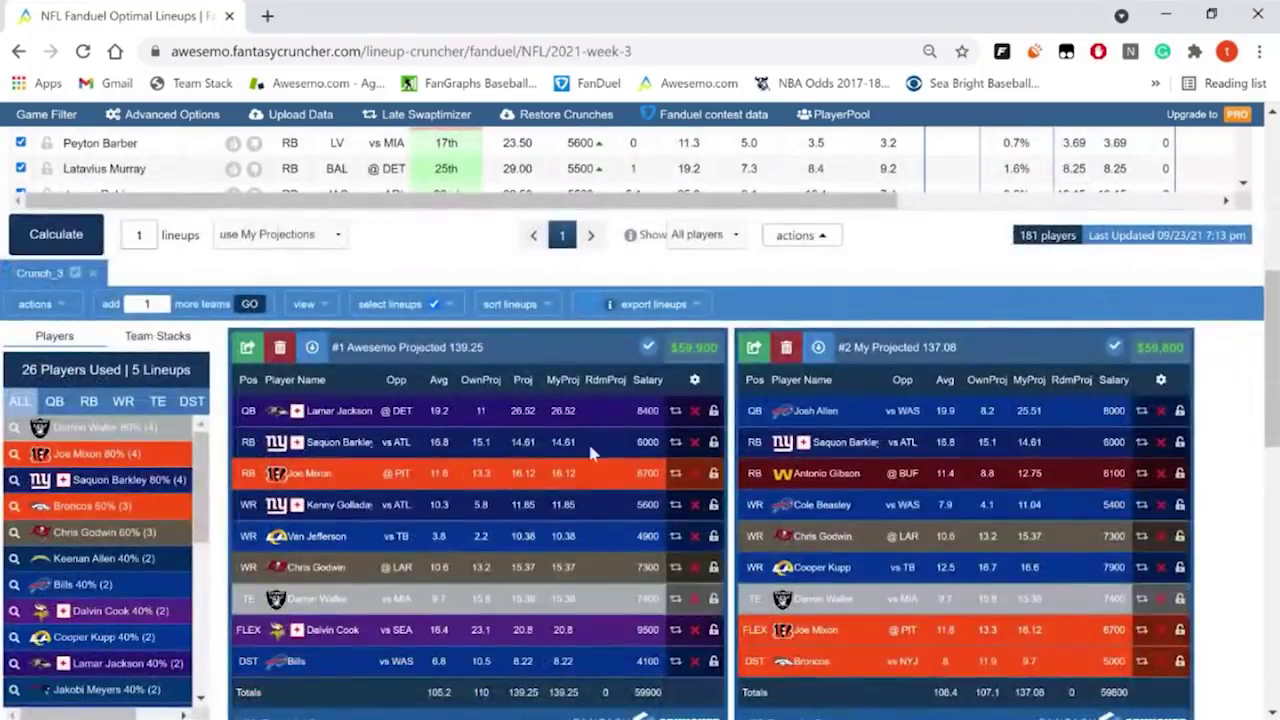
click(695, 379)
scroll(640, 590, down, 1)
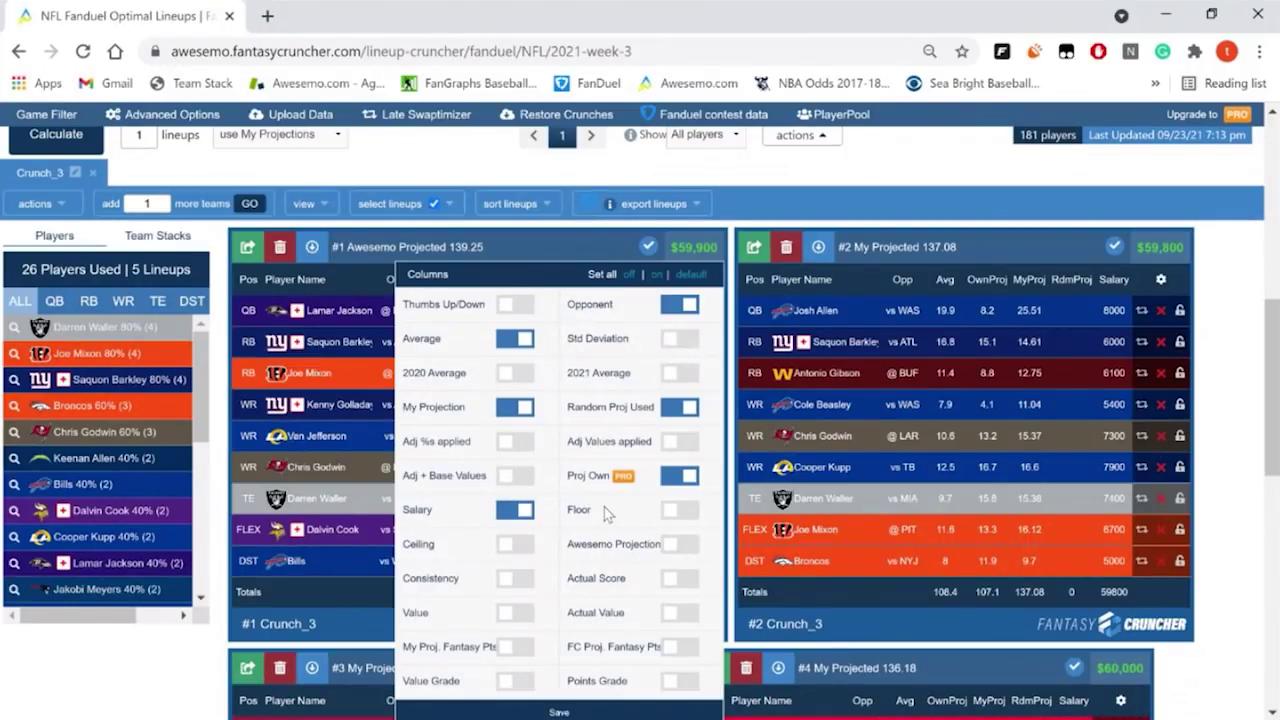
scroll(566, 490, down, 2)
scroll(547, 428, up, 2)
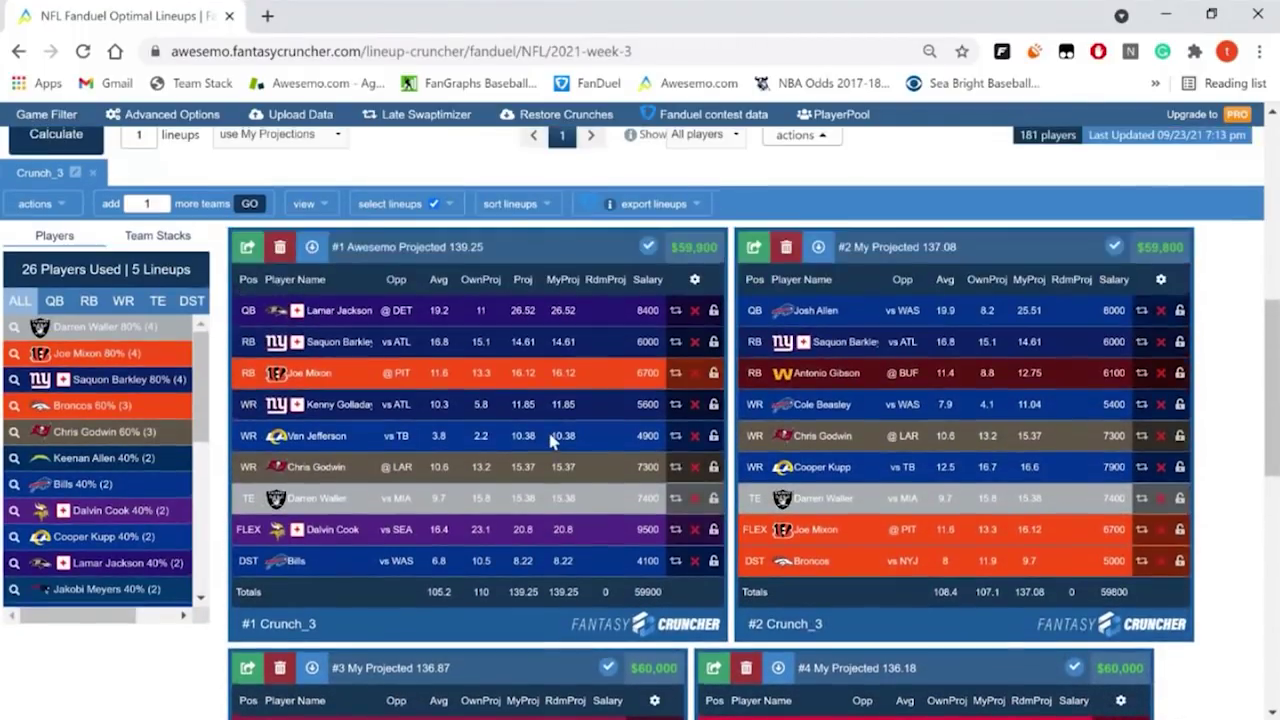
Step: Turn on the Awesemo Projection column from the third lineup card's column settings and save
scroll(590, 435, down, 3)
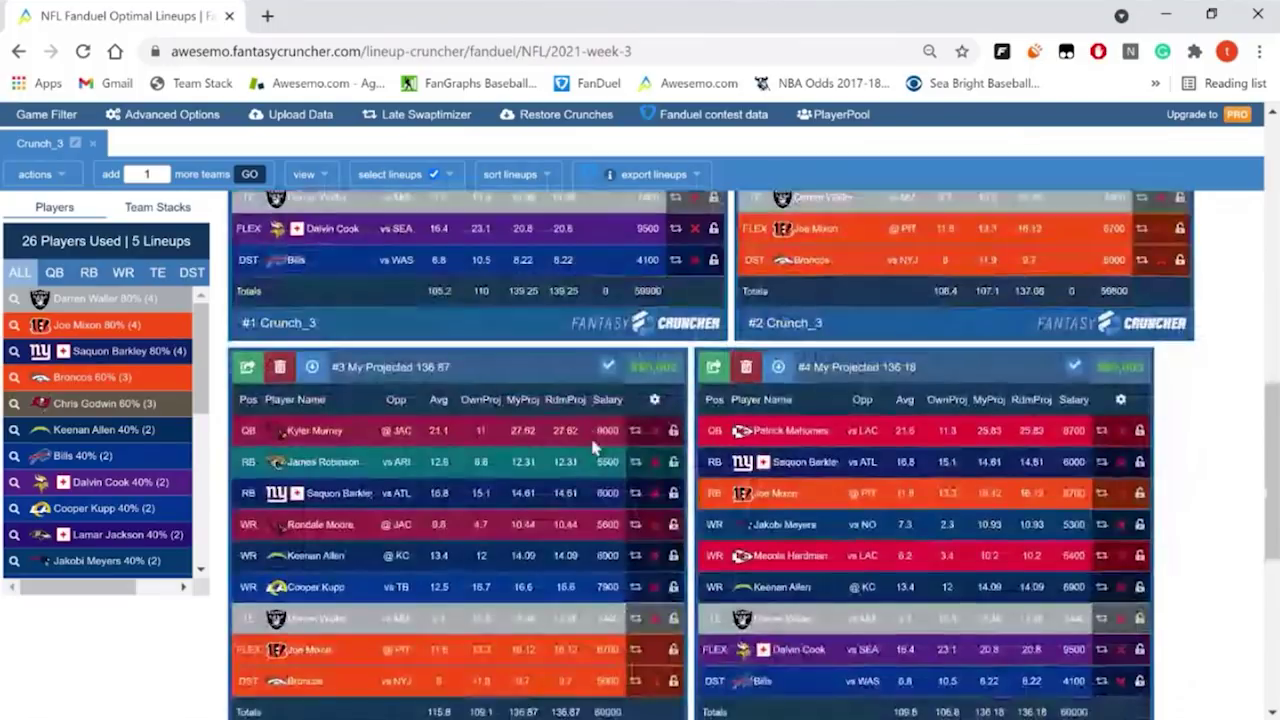
click(652, 401)
scroll(600, 605, down, 1)
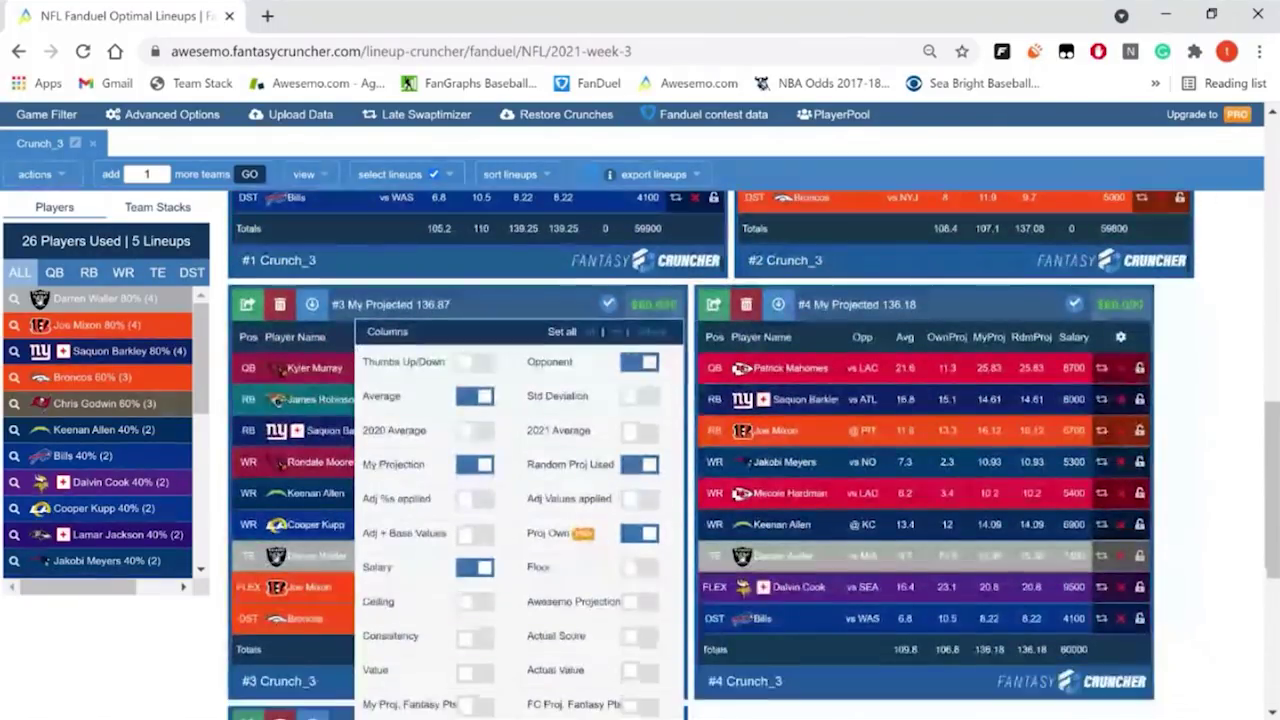
click(640, 564)
scroll(600, 580, down, 1)
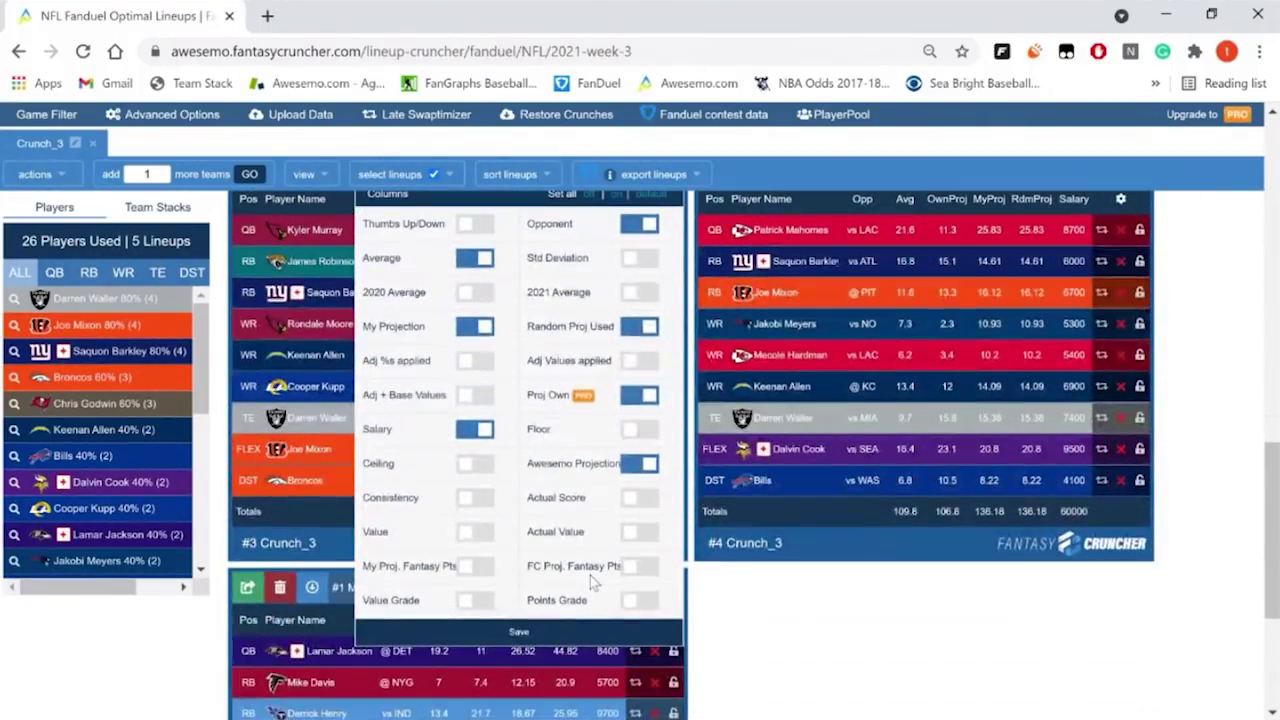
click(600, 633)
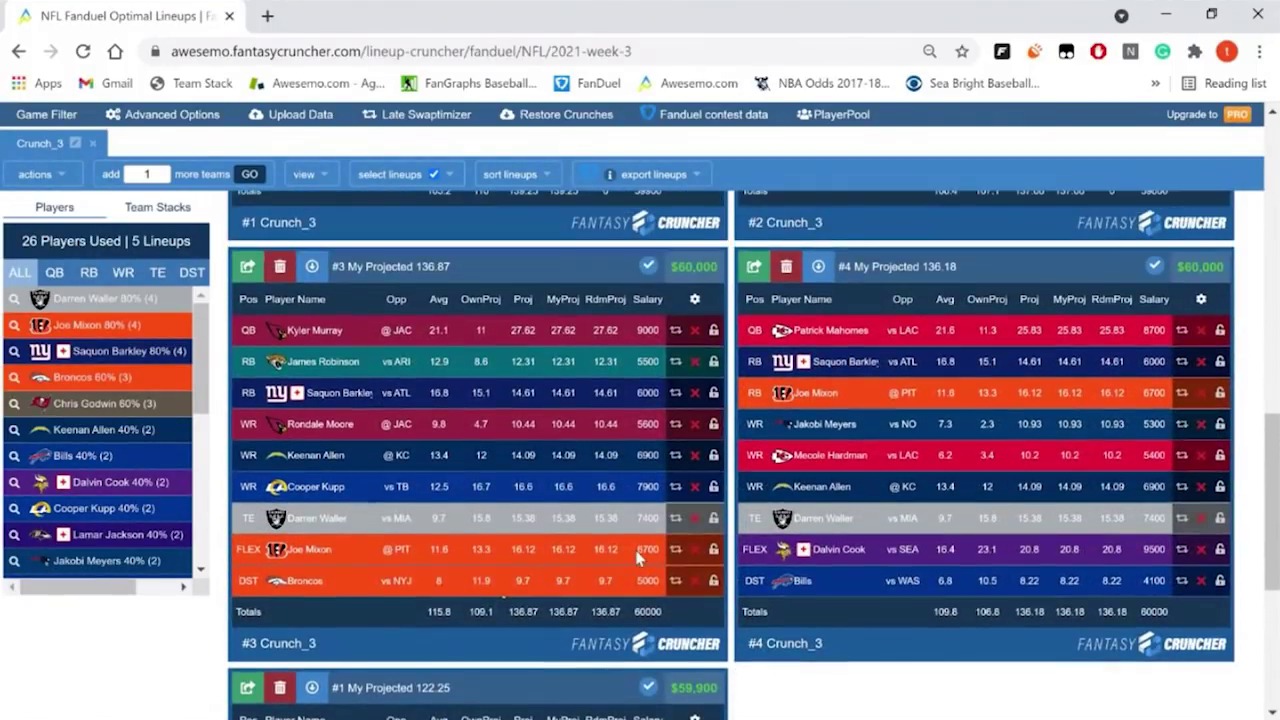
Step: Switch the Crunch_3 lineups from cards to the Grid view and show the player usage list
scroll(694, 557, up, 2)
scroll(710, 555, up, 2)
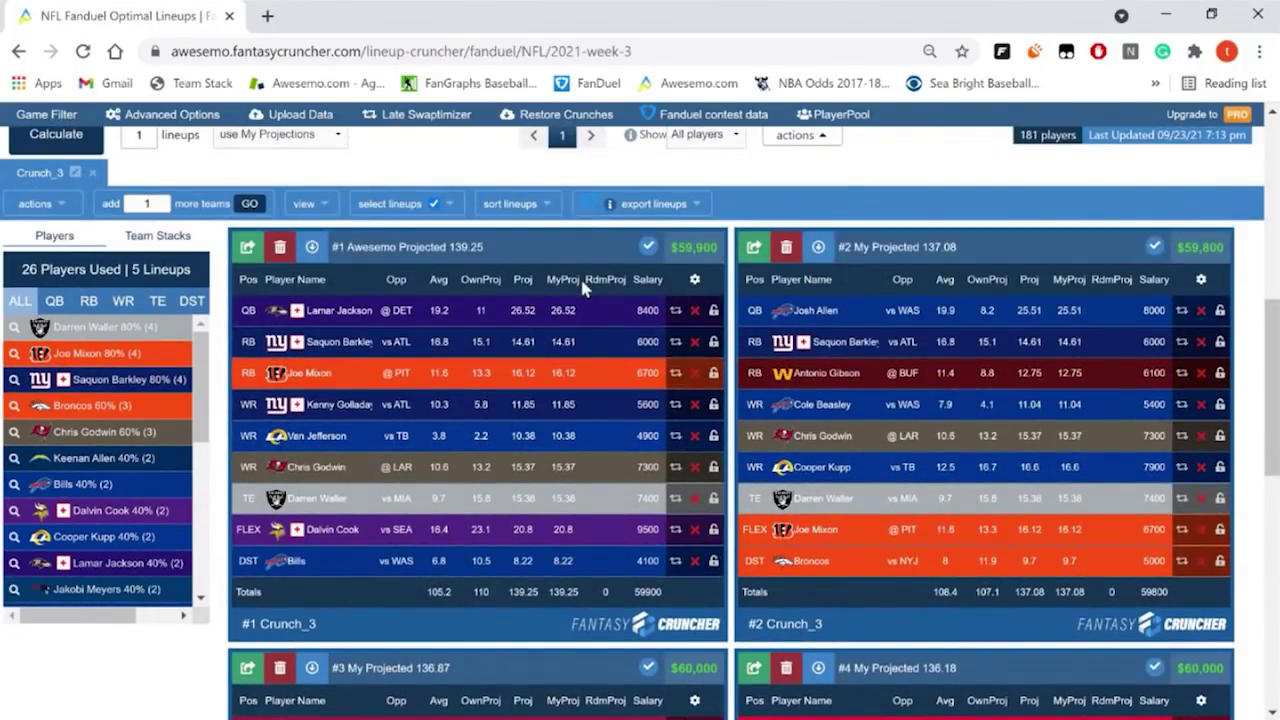
click(321, 205)
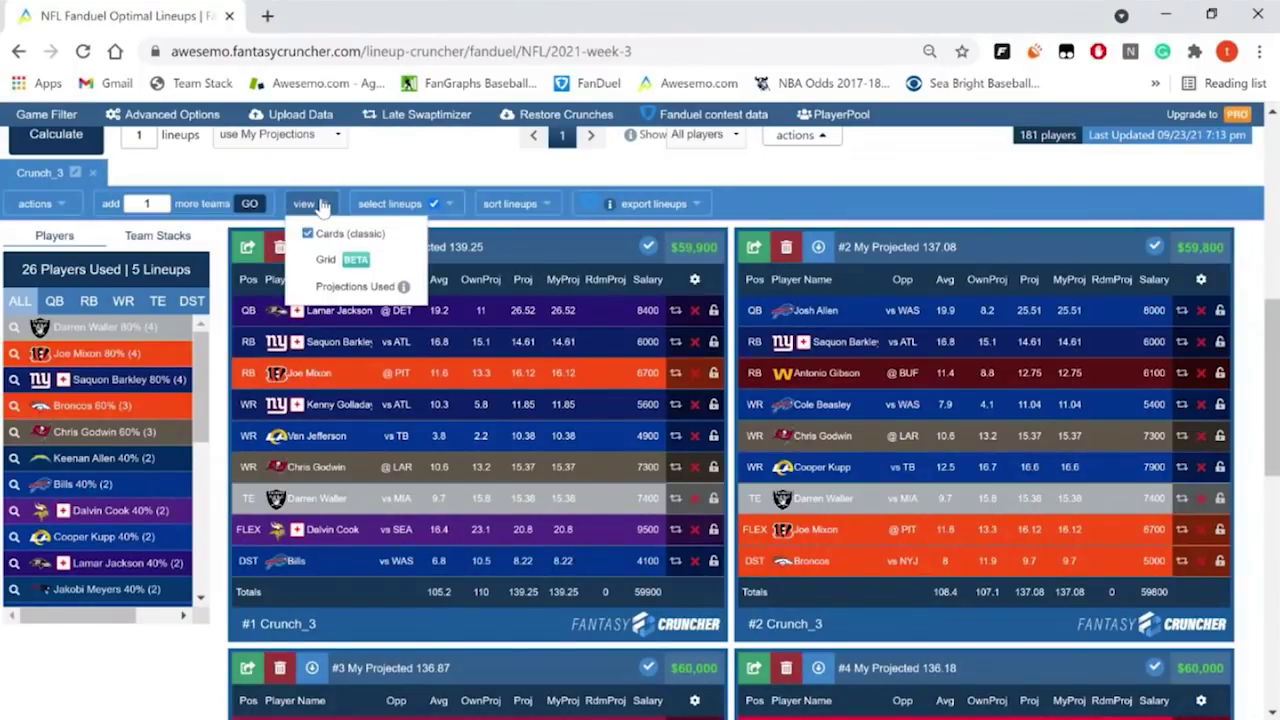
click(326, 259)
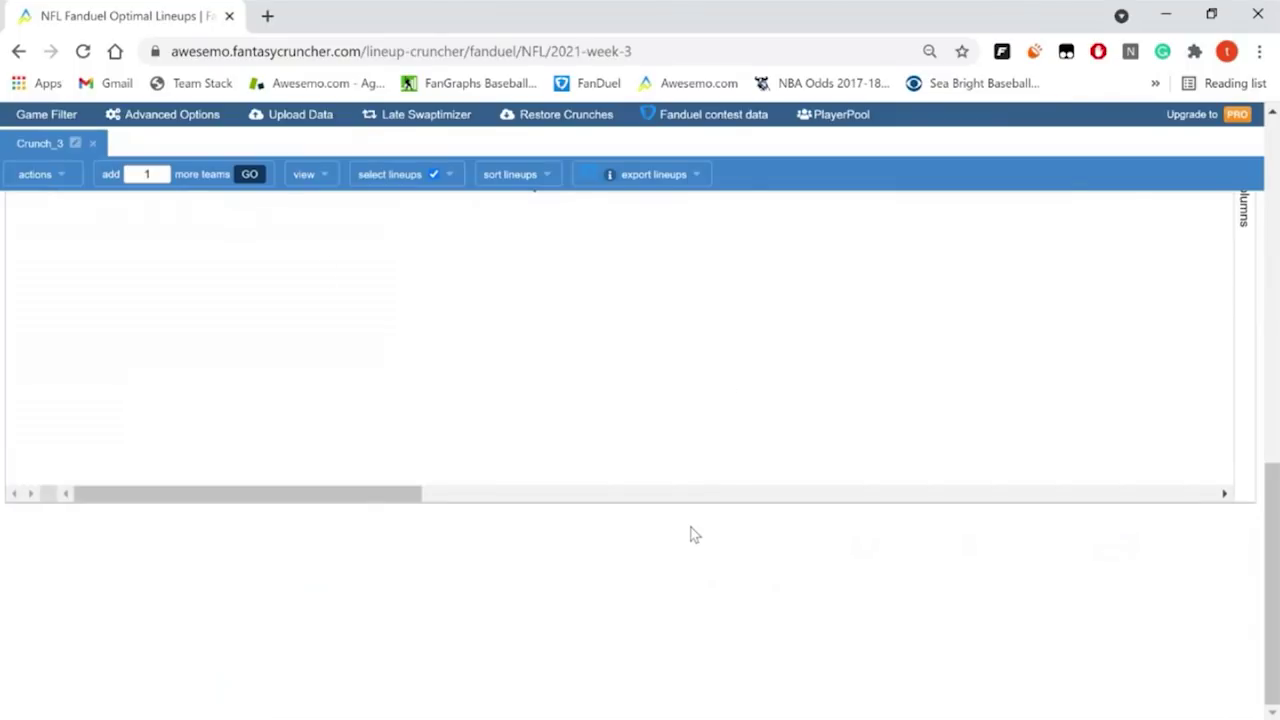
scroll(570, 386, up, 3)
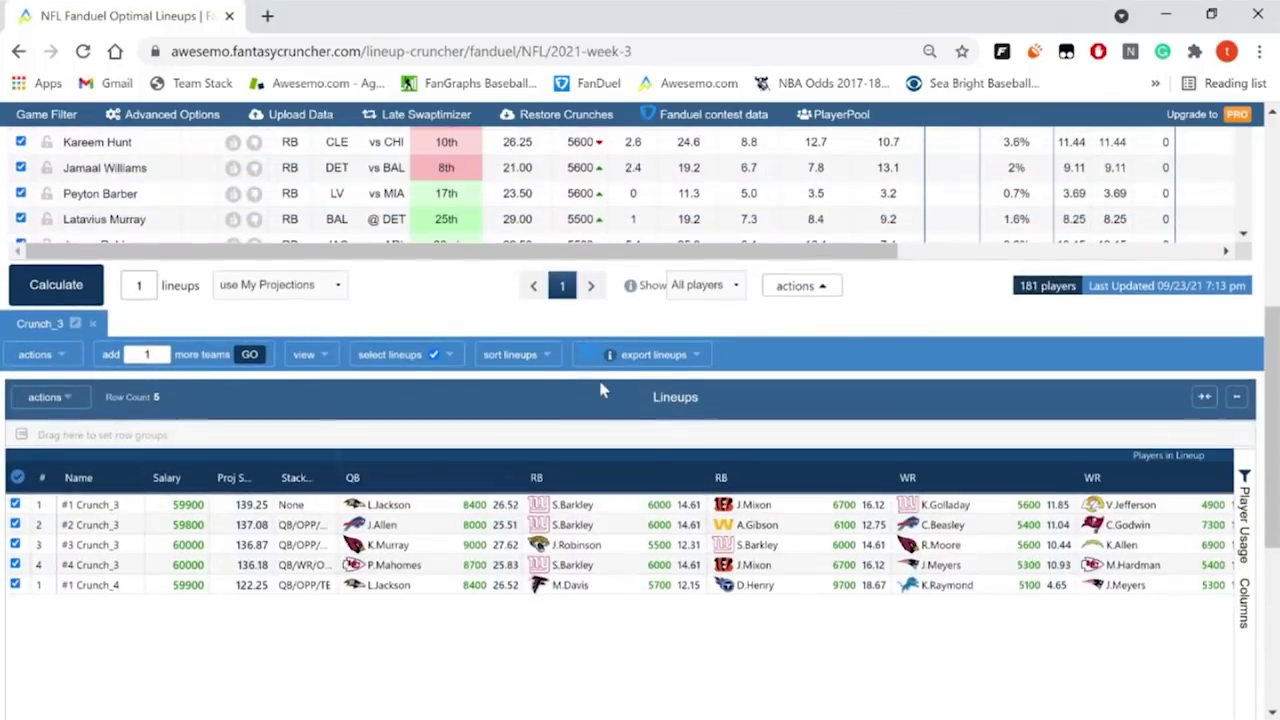
scroll(601, 389, down, 2)
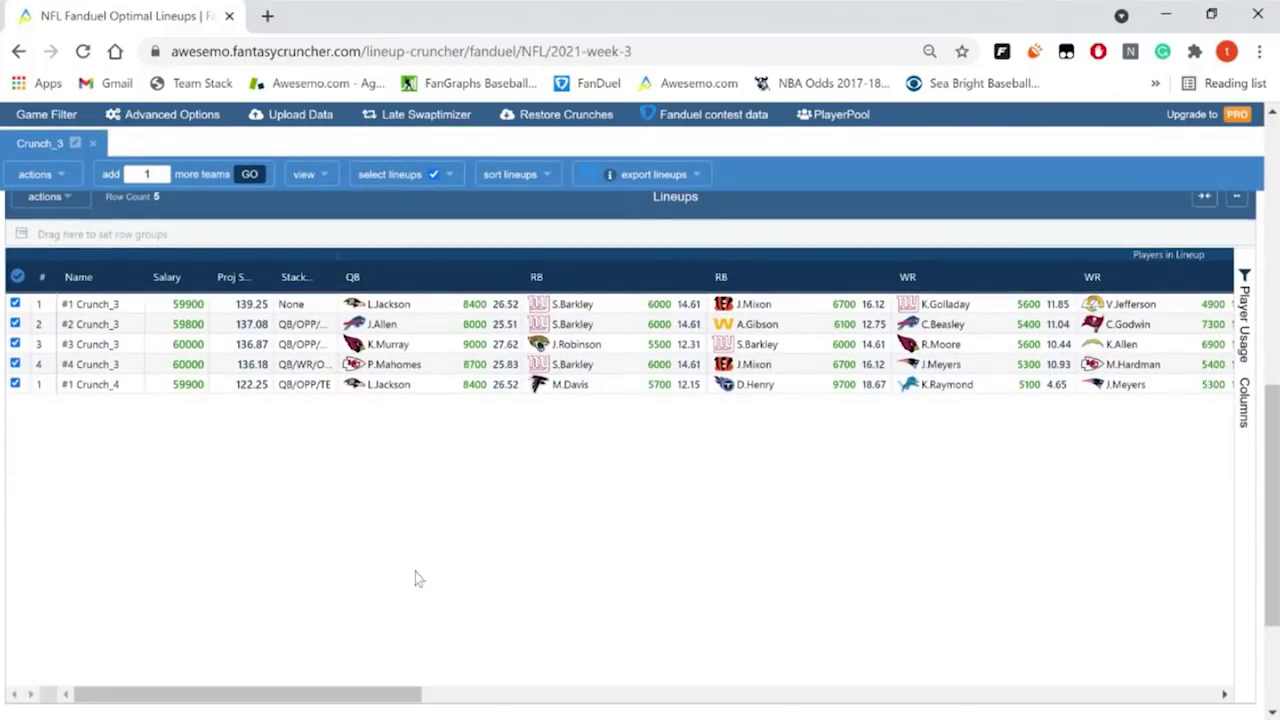
click(1245, 315)
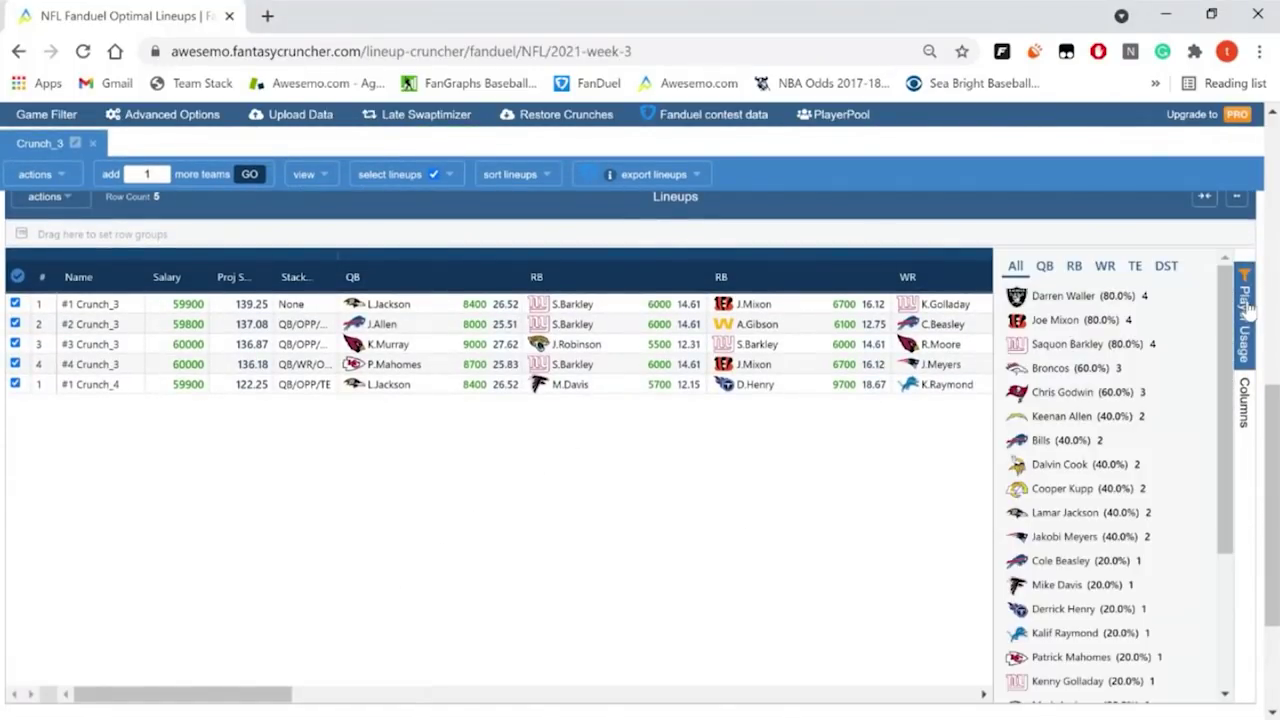
Step: Look over the Grid's column settings and the player usage list, and collapse the list
click(1245, 410)
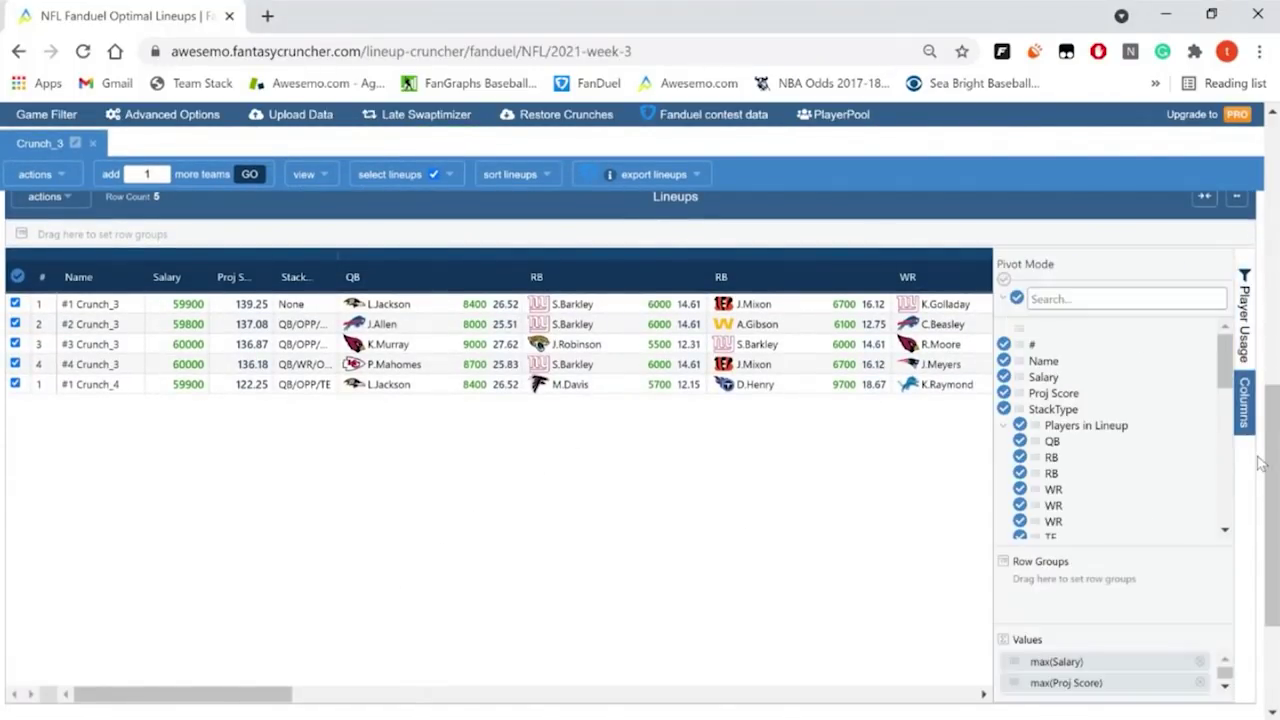
click(1243, 405)
click(1246, 315)
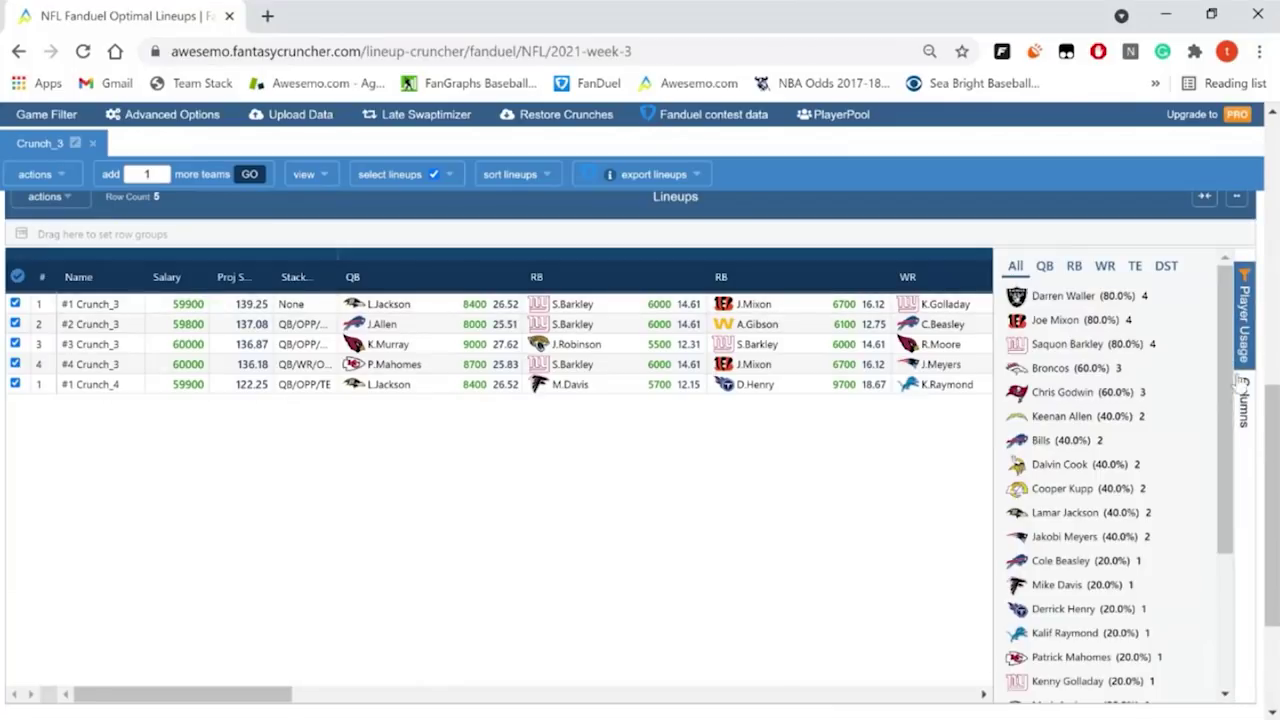
click(1246, 315)
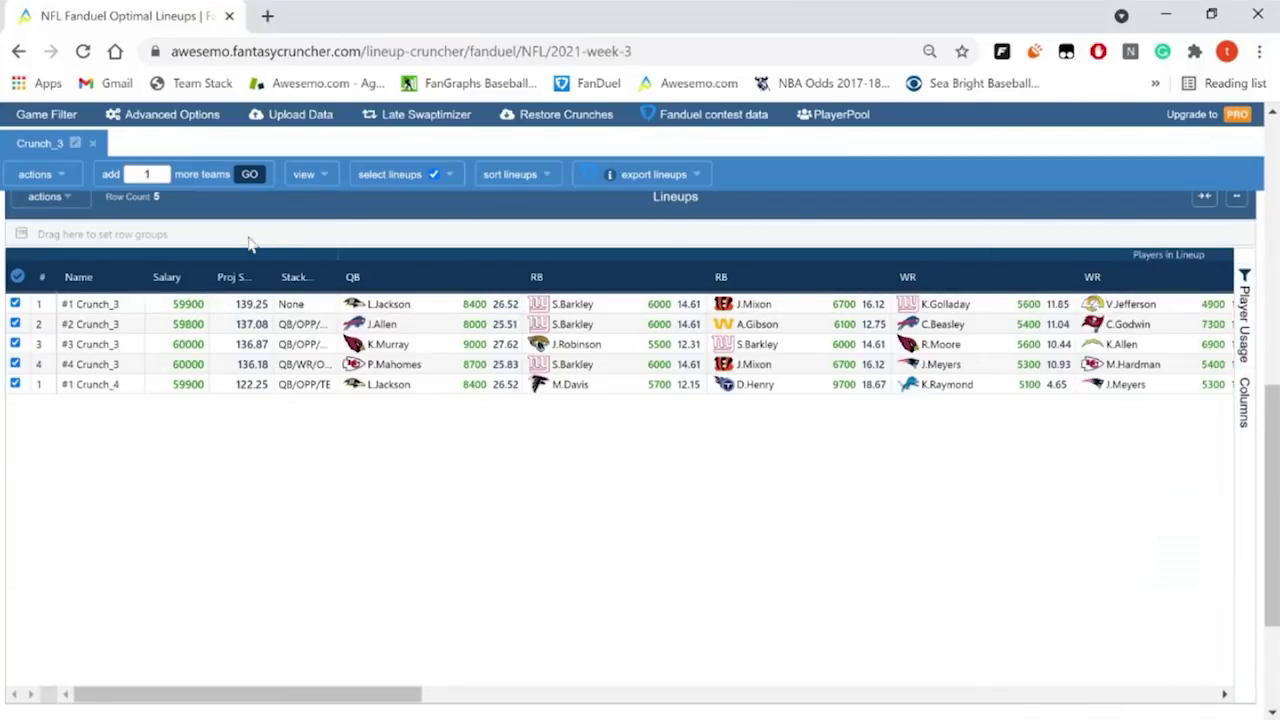
Step: Switch the Crunch_3 lineups from the Grid back to the card view
scroll(270, 240, up, 1)
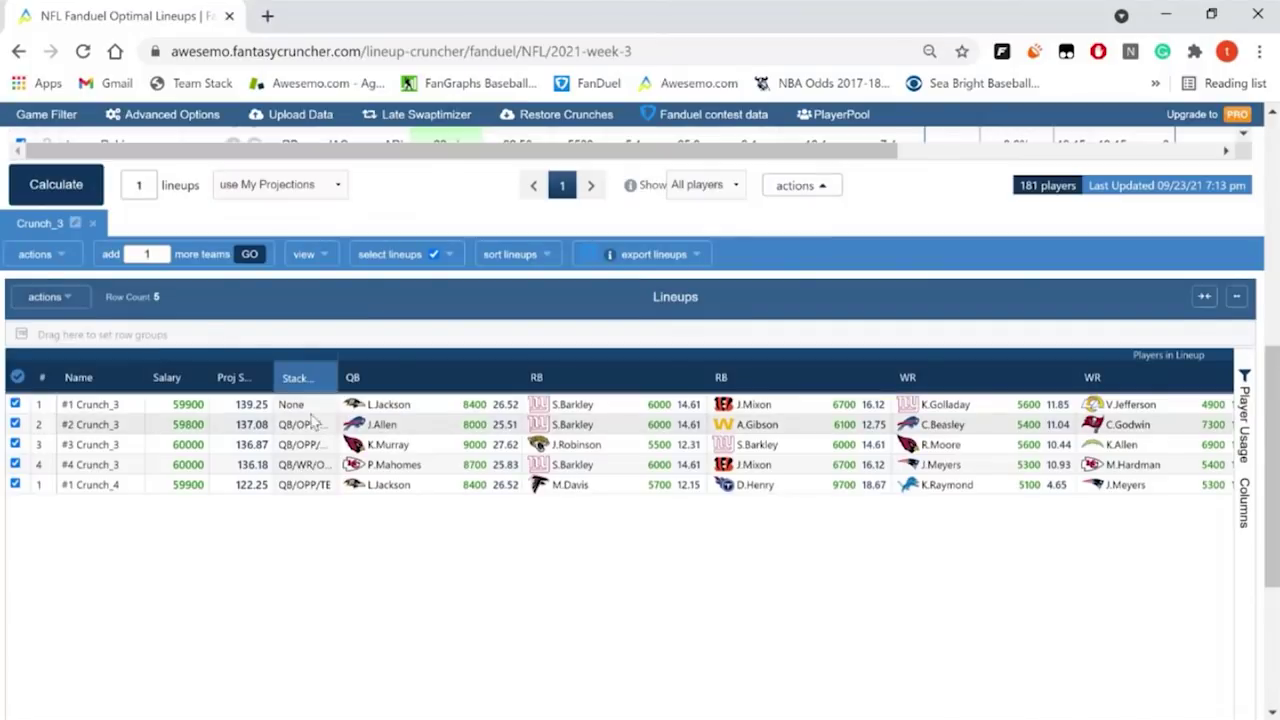
click(318, 256)
click(332, 286)
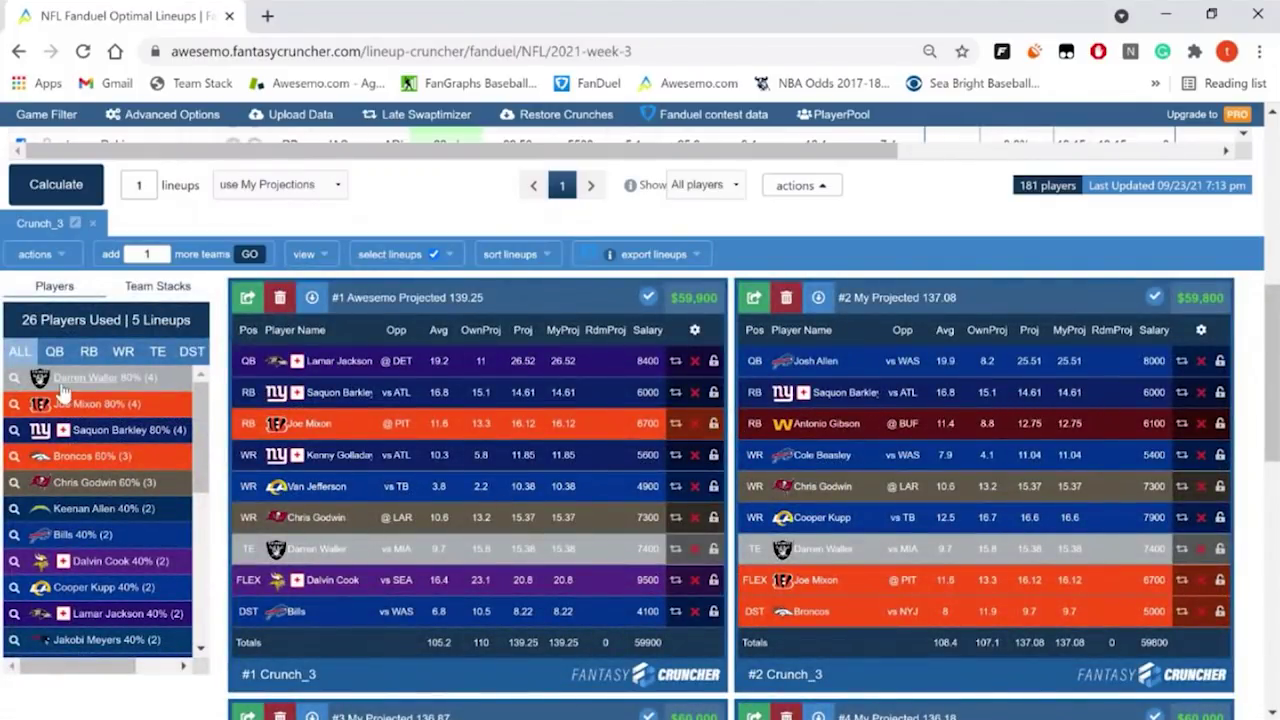
click(64, 258)
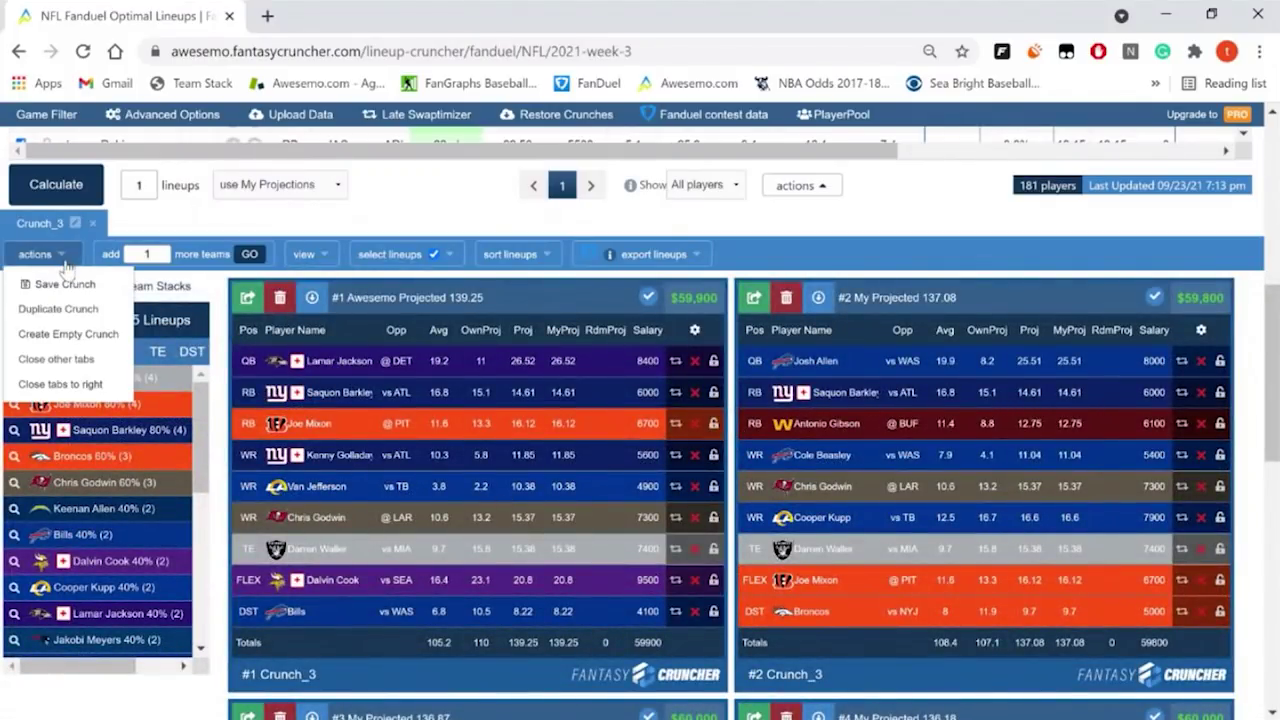
click(110, 340)
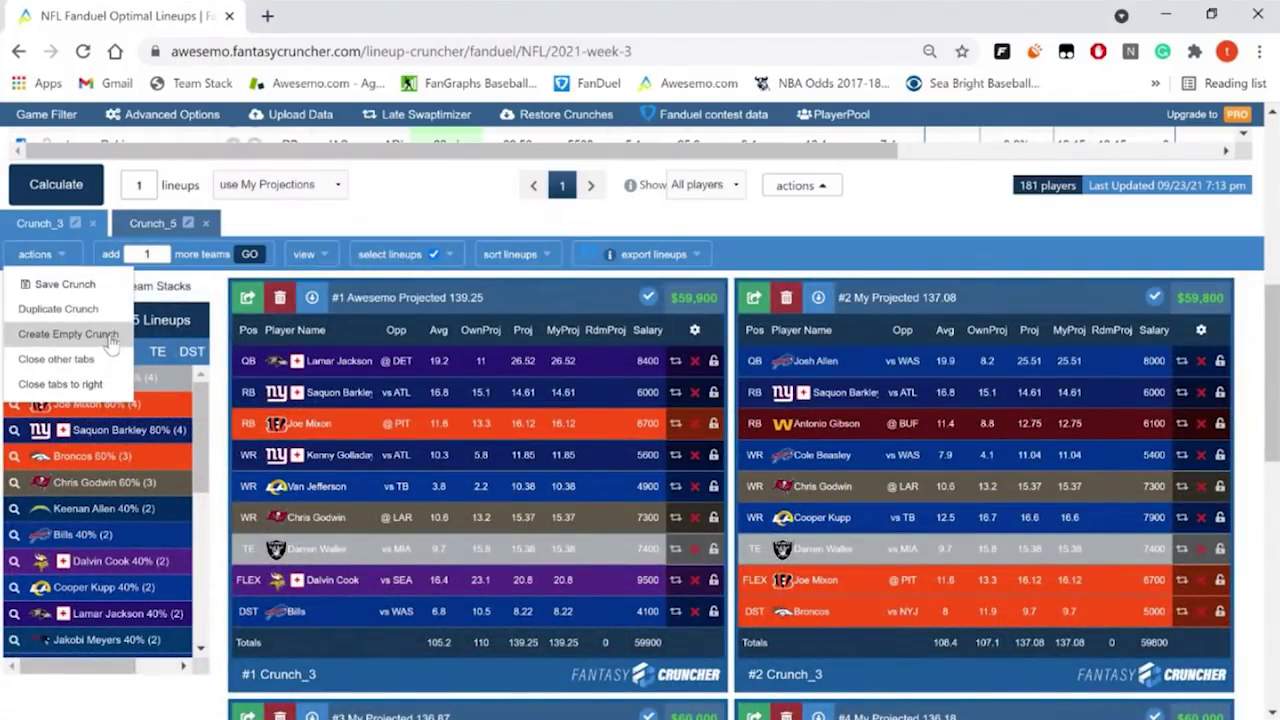
click(205, 223)
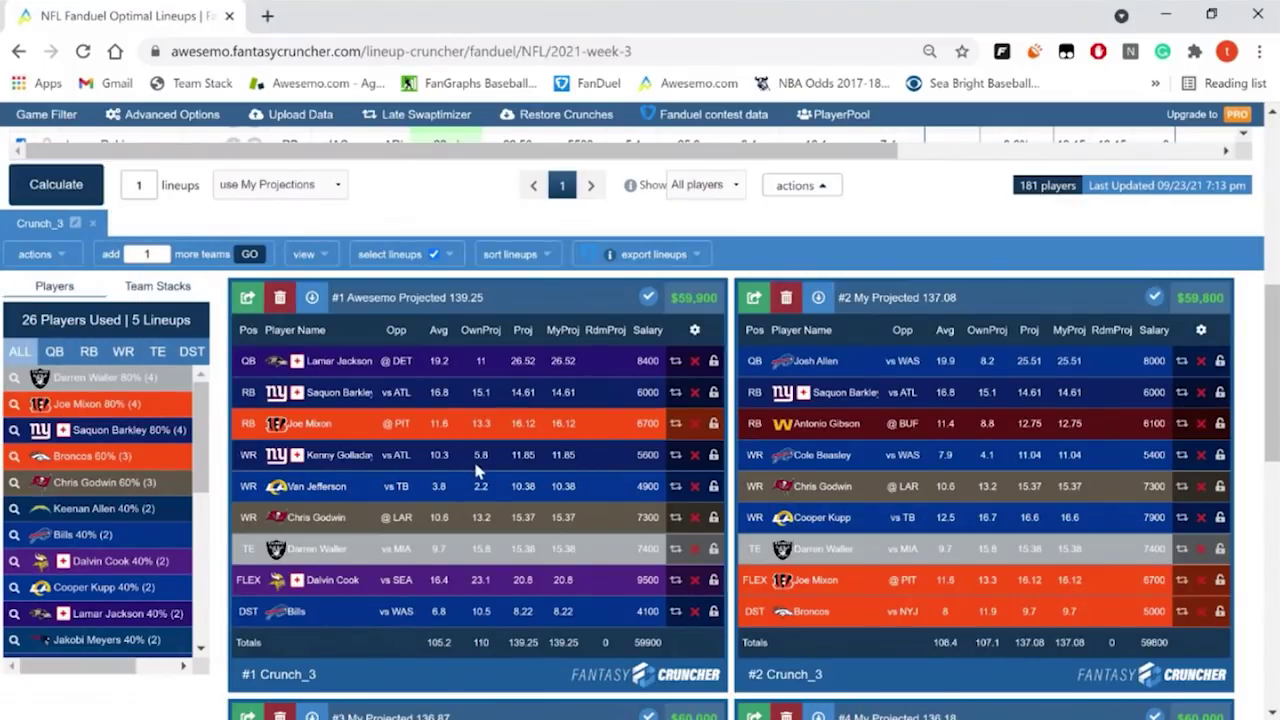
Step: Deselect all Crunch_3 lineups and create an empty crunch
click(435, 255)
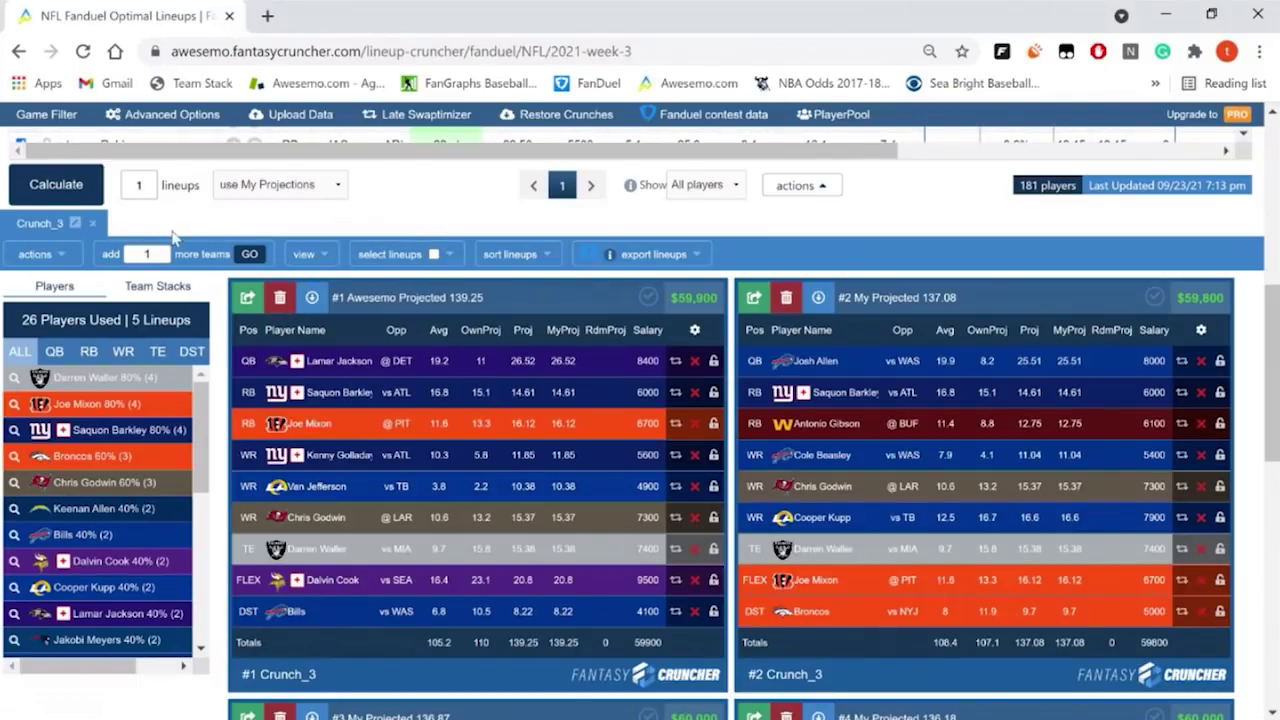
mouse_move(68, 258)
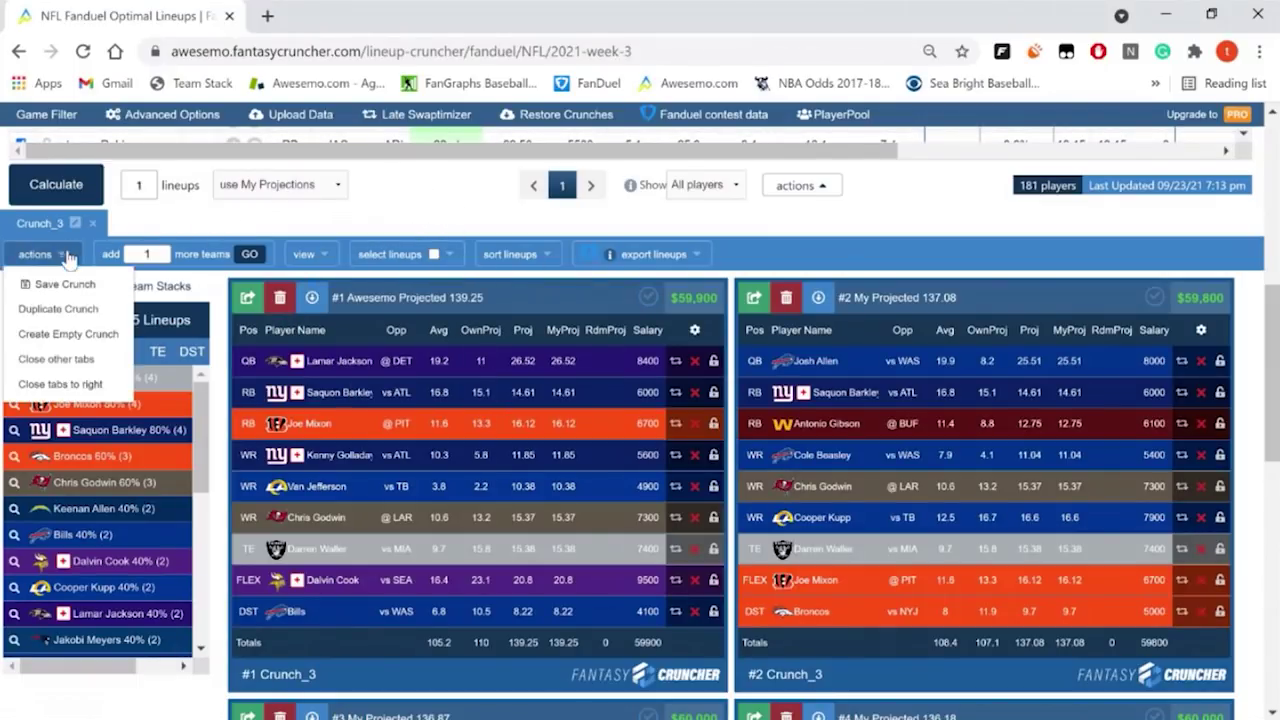
click(80, 336)
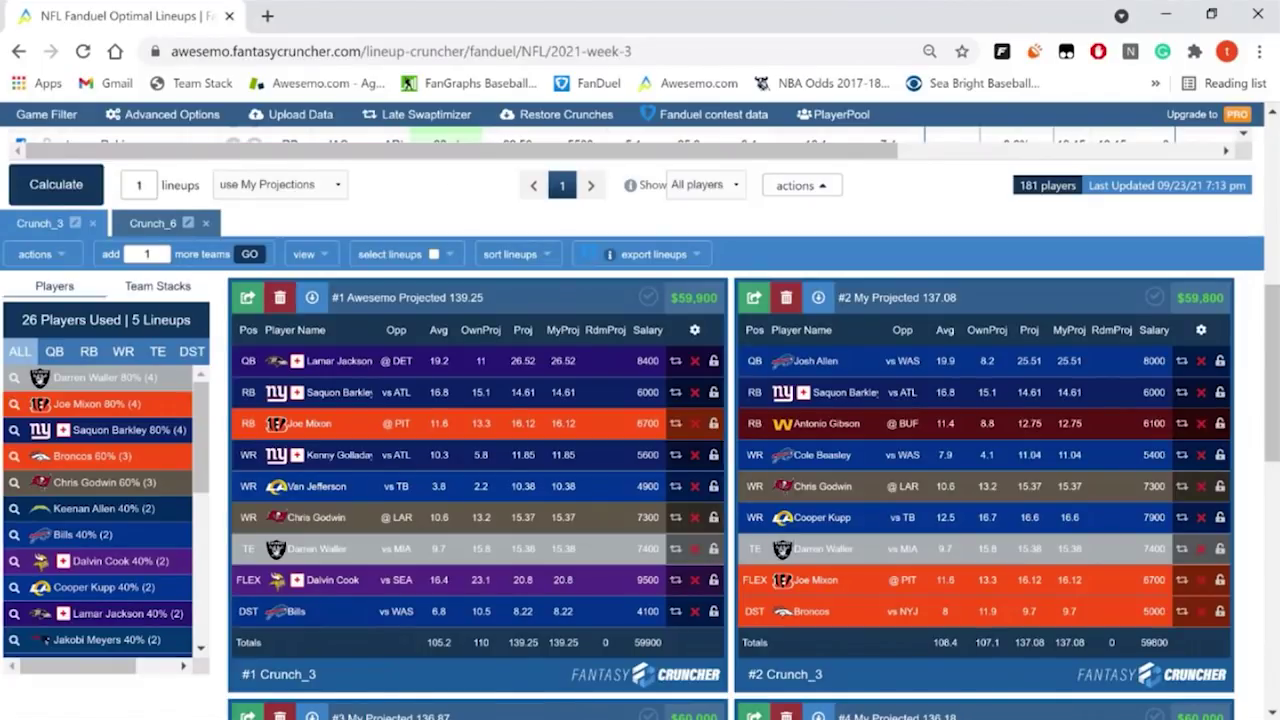
scroll(559, 480, down, 8)
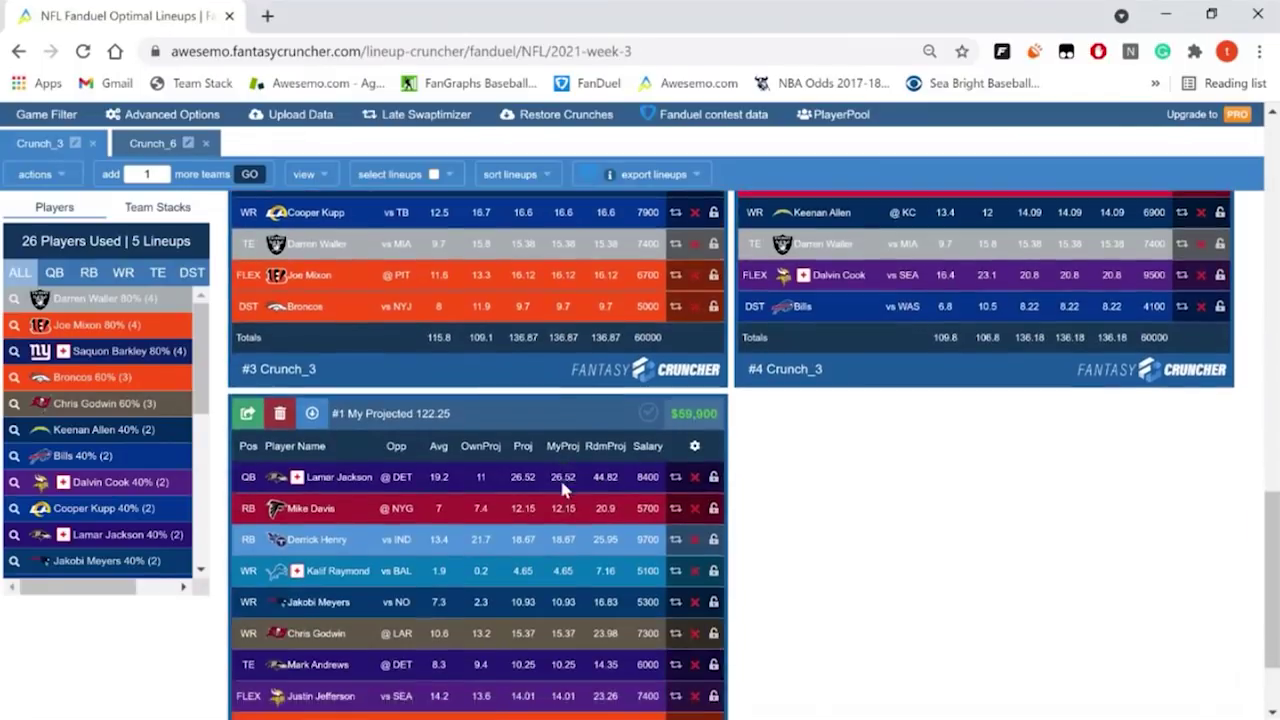
scroll(562, 487, up, 5)
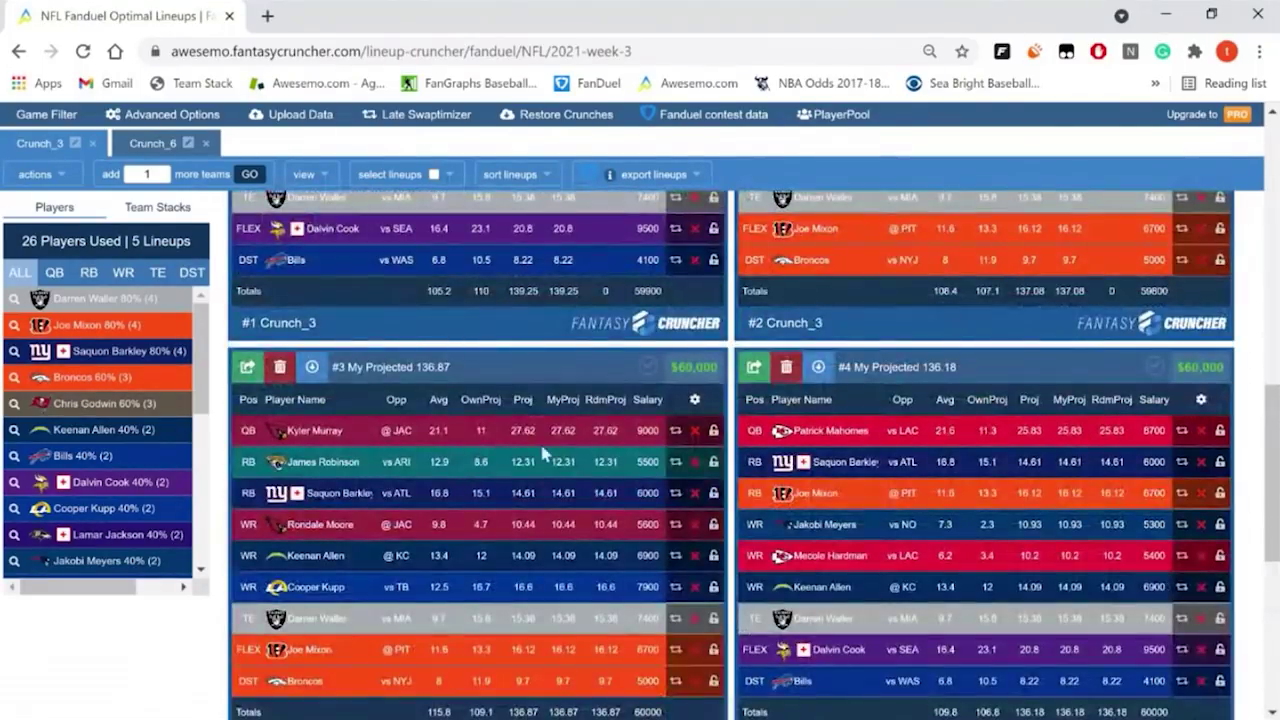
Step: Replace Crunch_6 with another empty crunch, move only the #3 Crunch_3 lineup into it, and open that crunch
click(648, 366)
click(40, 174)
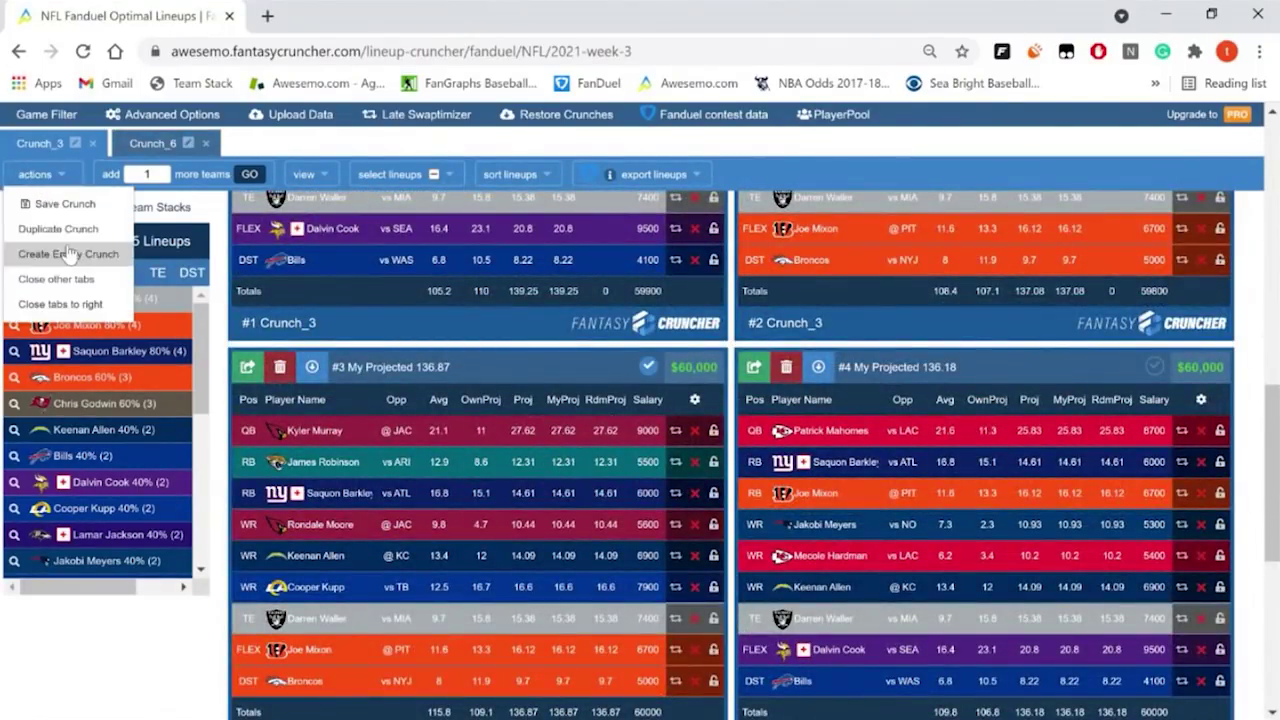
click(68, 254)
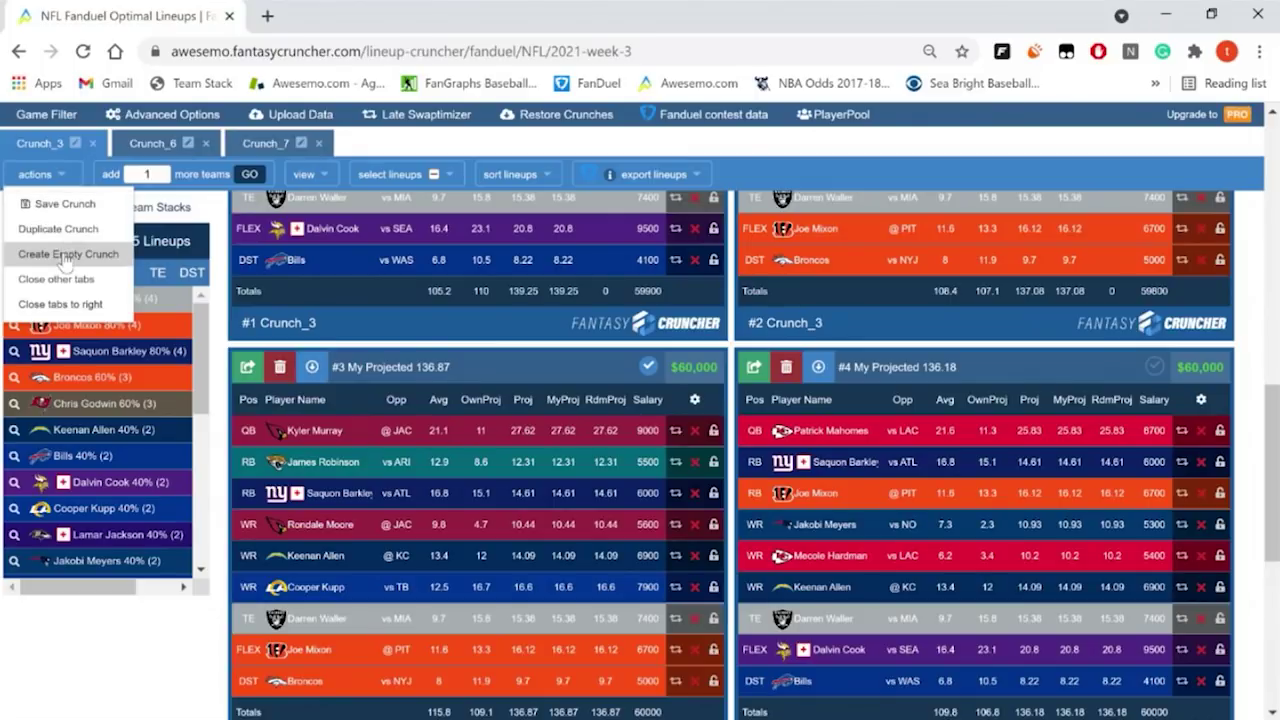
click(206, 143)
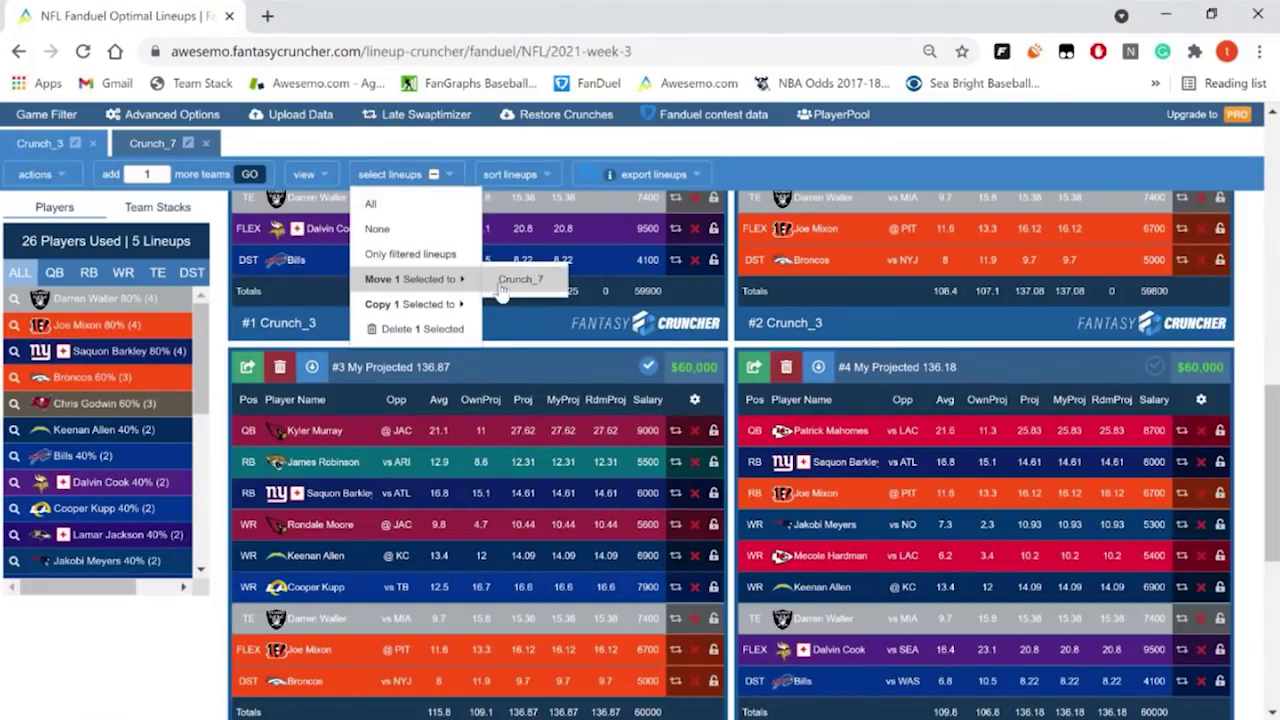
click(515, 279)
click(160, 145)
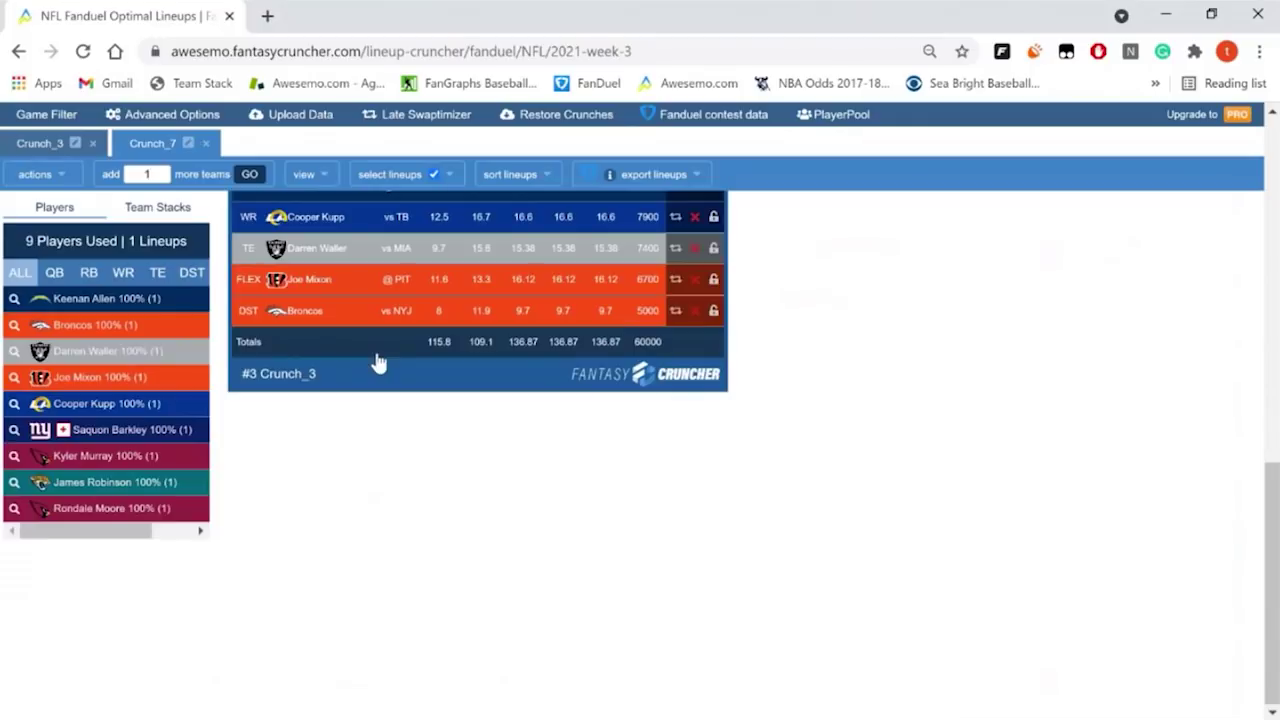
scroll(835, 501, up, 2)
scroll(835, 501, up, 1)
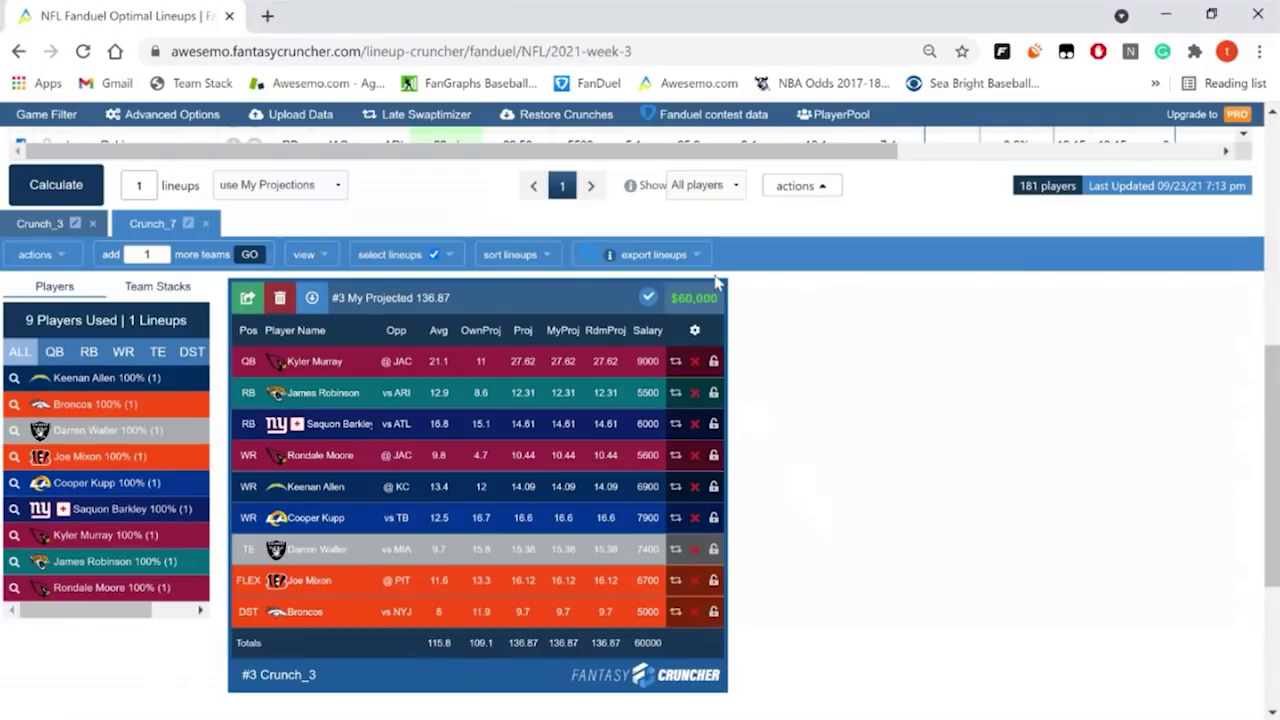
click(62, 254)
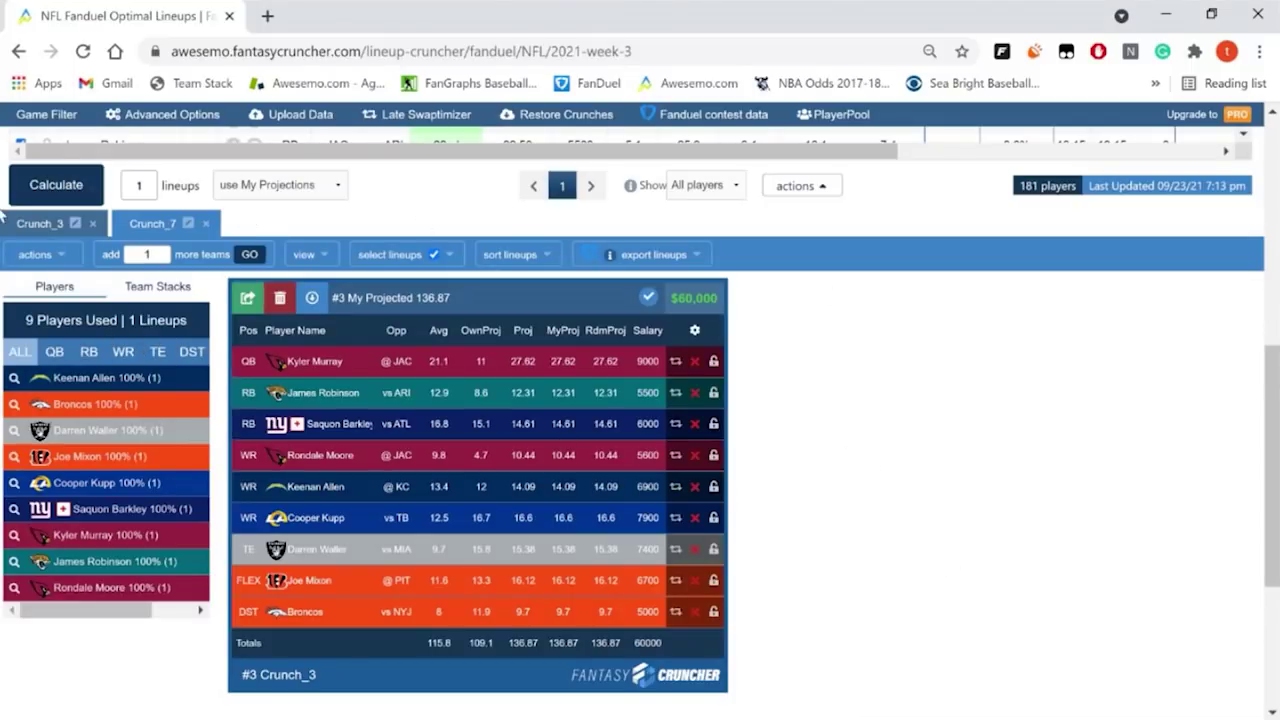
Step: Copy only the #1 Crunch_3 lineup to Crunch_7 and open Crunch_7
click(40, 224)
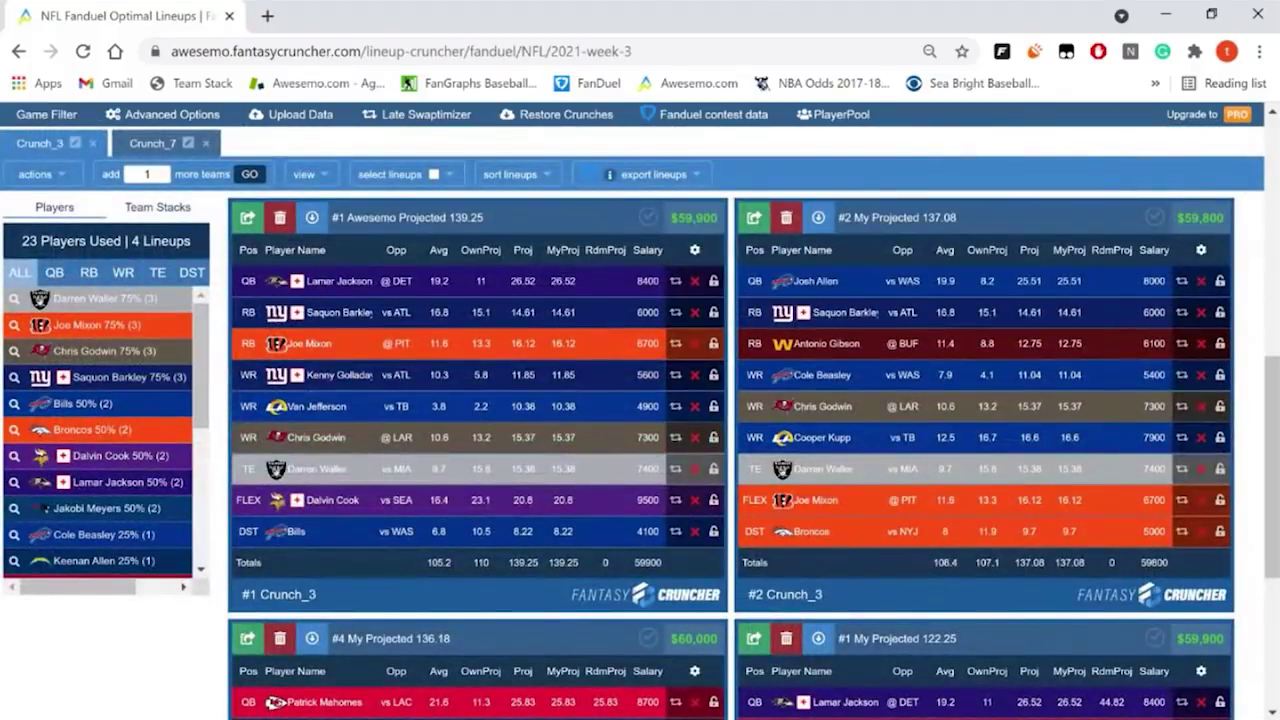
click(648, 217)
click(451, 176)
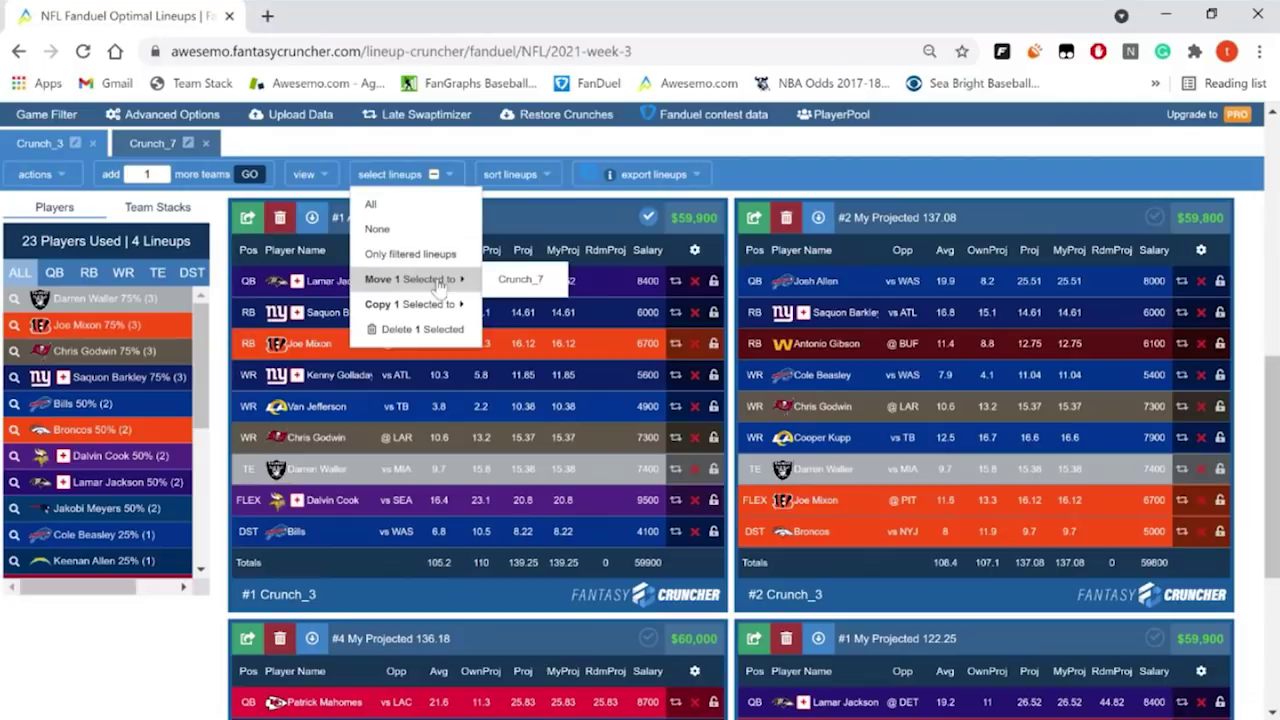
mouse_move(437, 306)
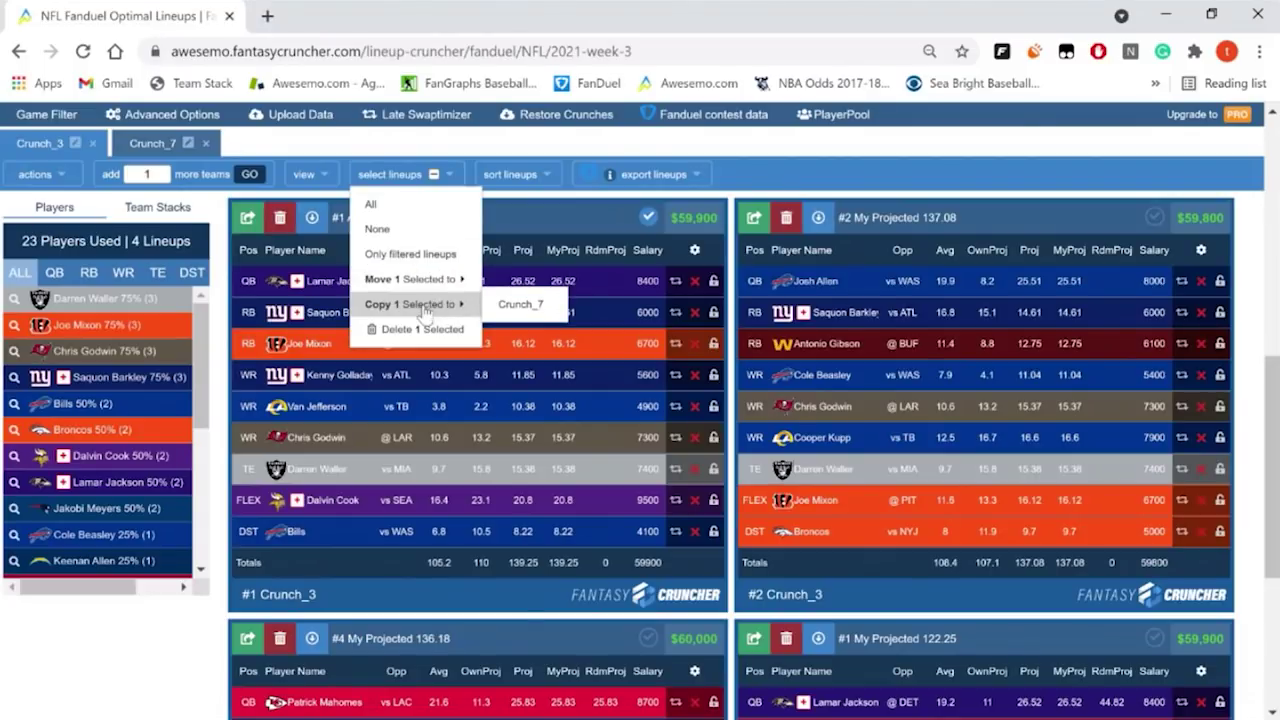
click(522, 304)
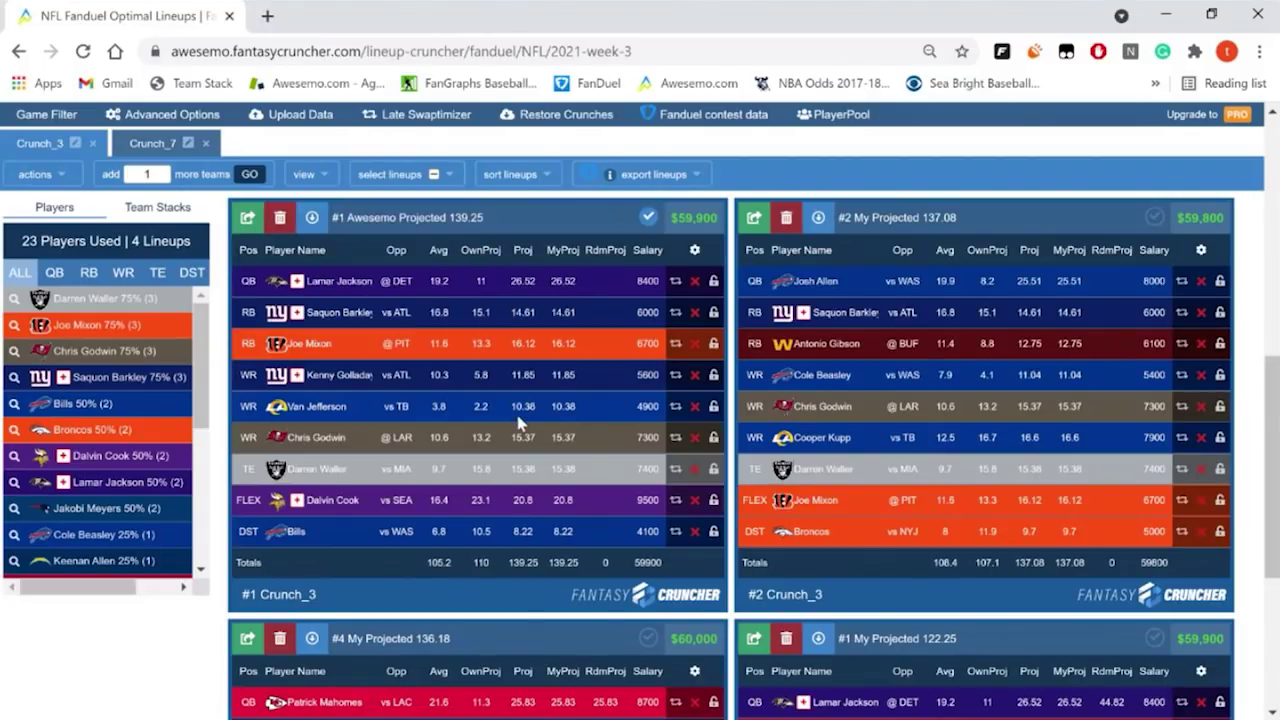
click(158, 146)
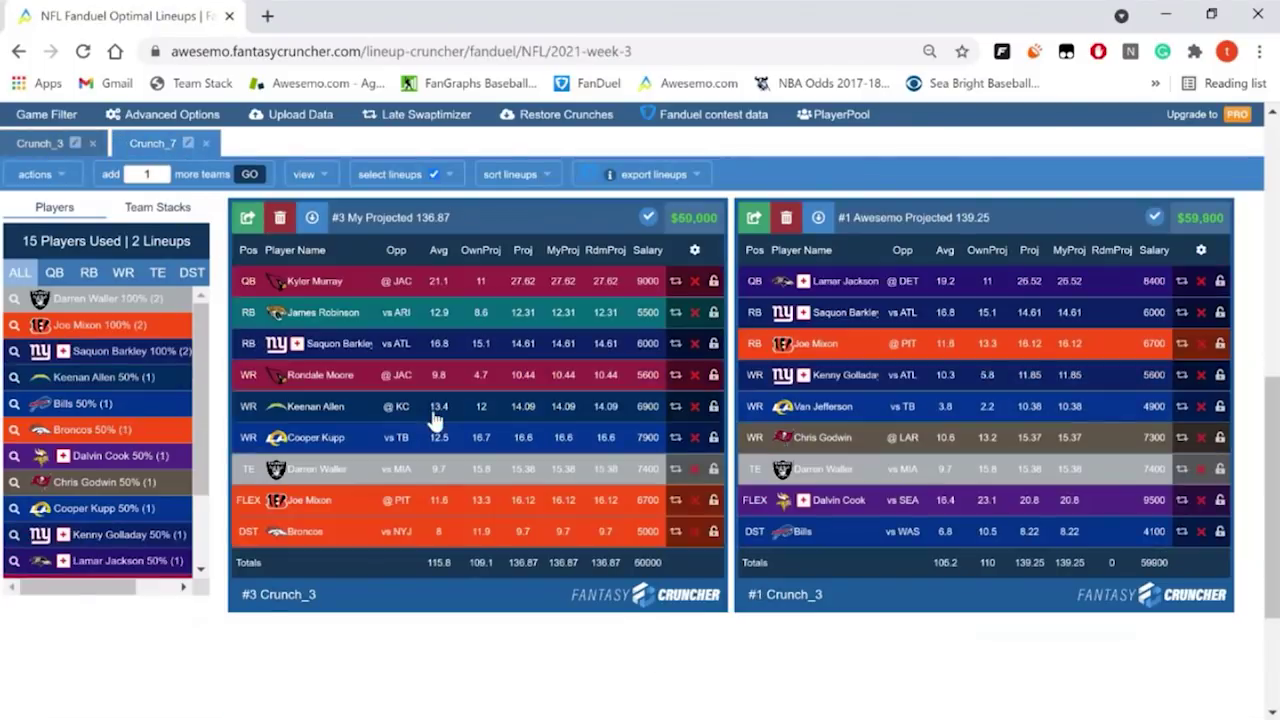
Step: In Crunch_7's #1 lineup, replace Saquon Barkley with Antonio Gibson and Van Jefferson with Anthony Schwartz
click(1181, 314)
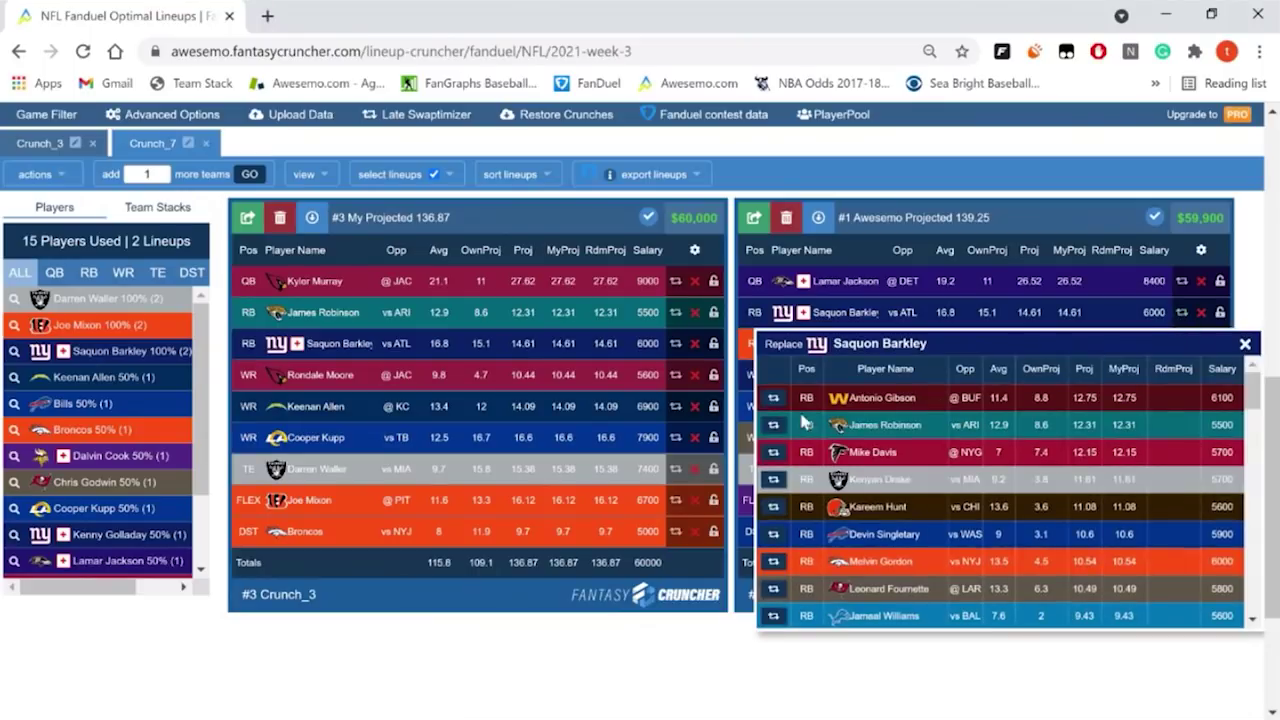
click(773, 398)
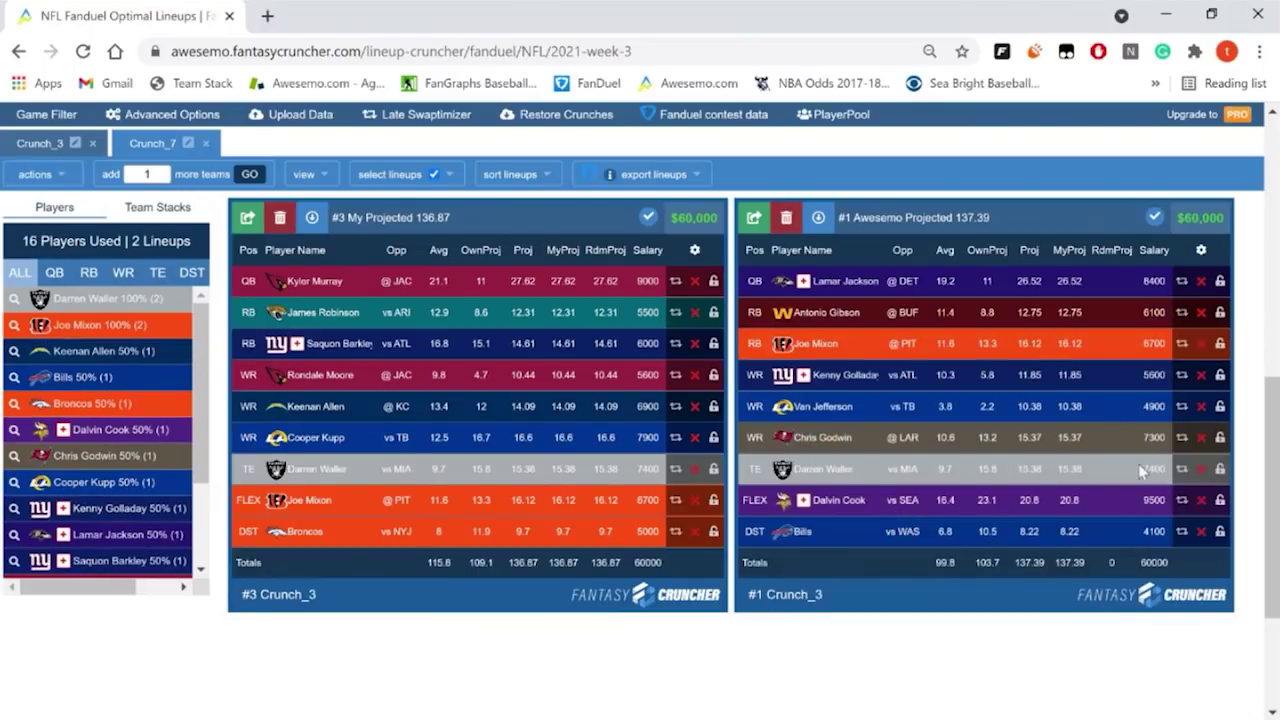
click(1181, 406)
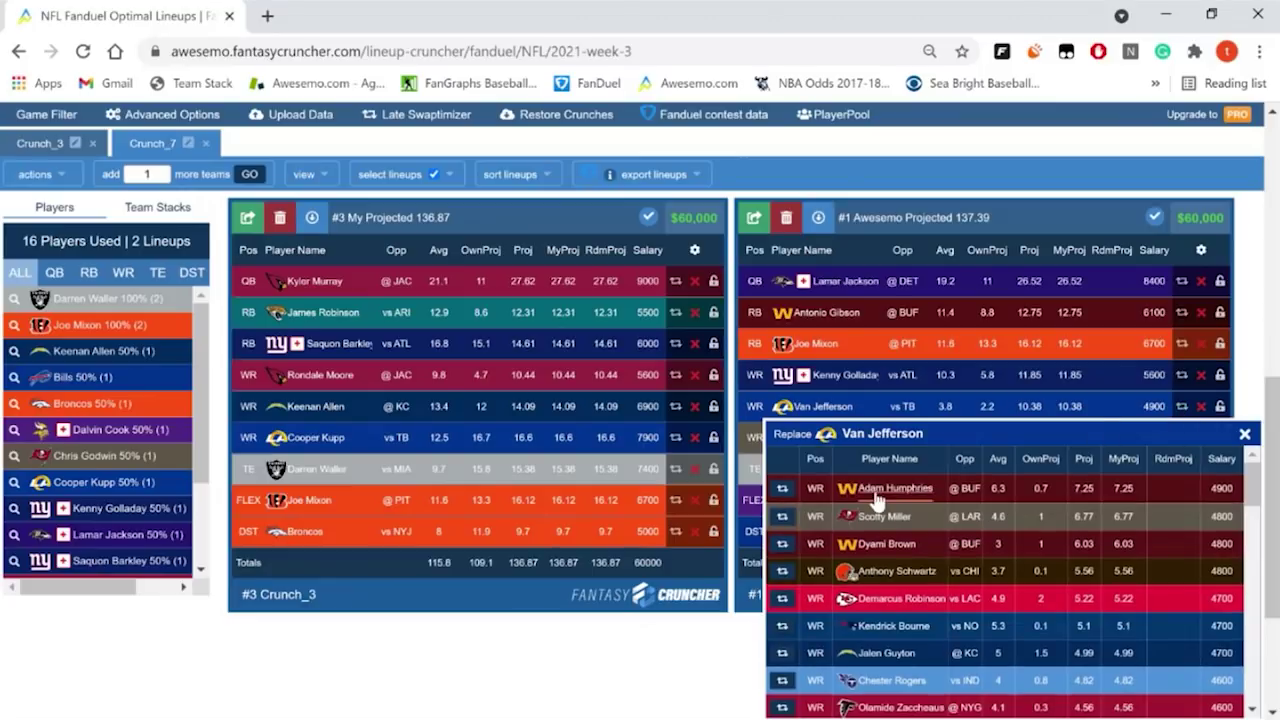
click(783, 570)
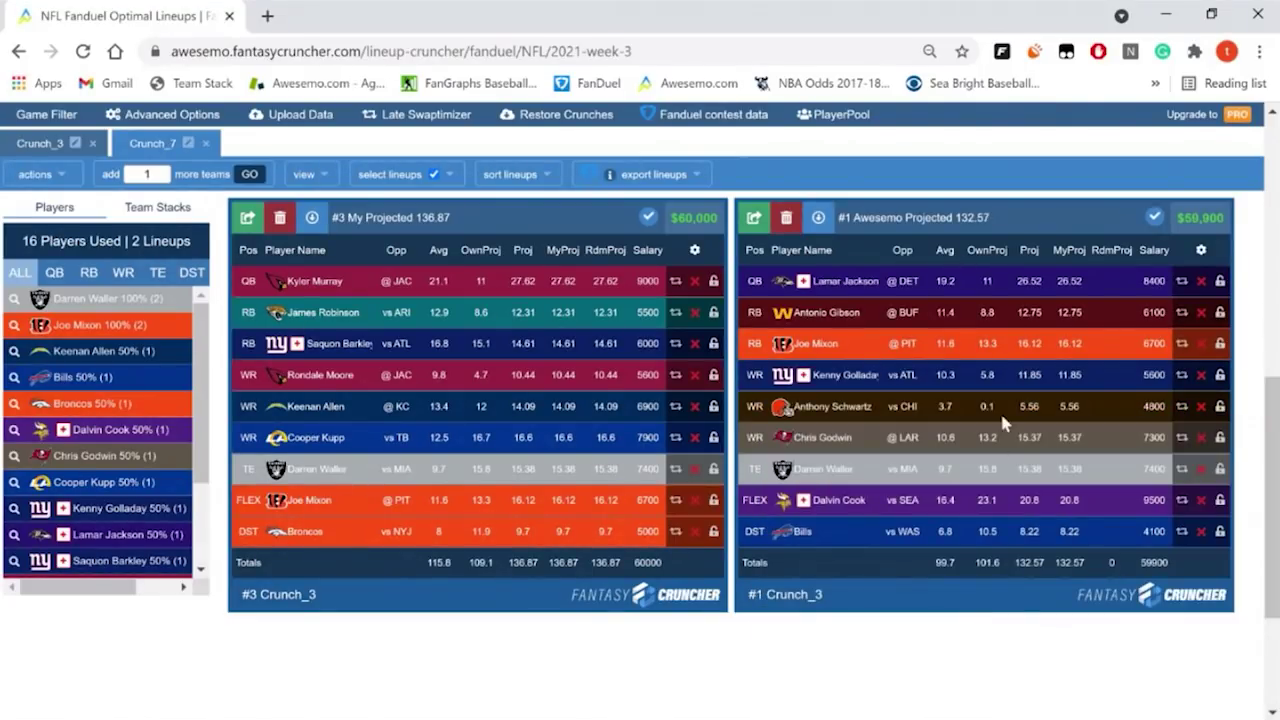
Step: Deselect the #3 lineup in Crunch_7 and try to move the edited #1 lineup to Crunch_7
click(645, 217)
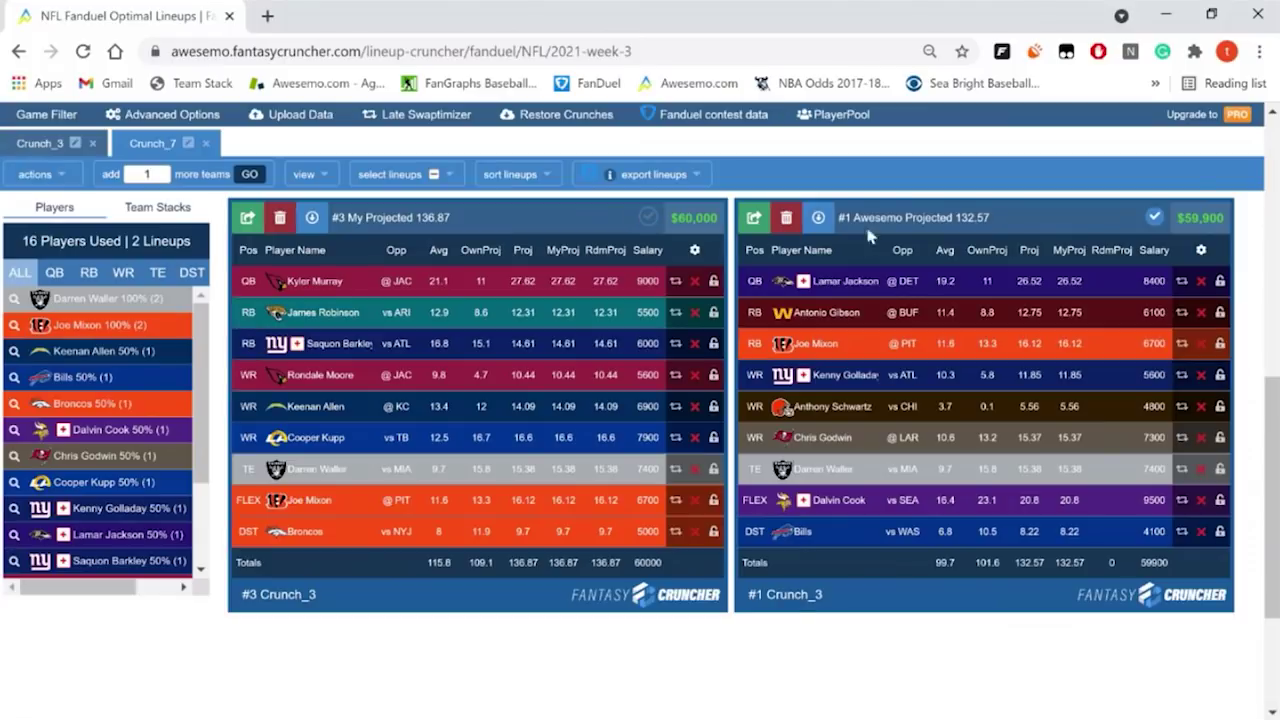
click(445, 174)
mouse_move(459, 288)
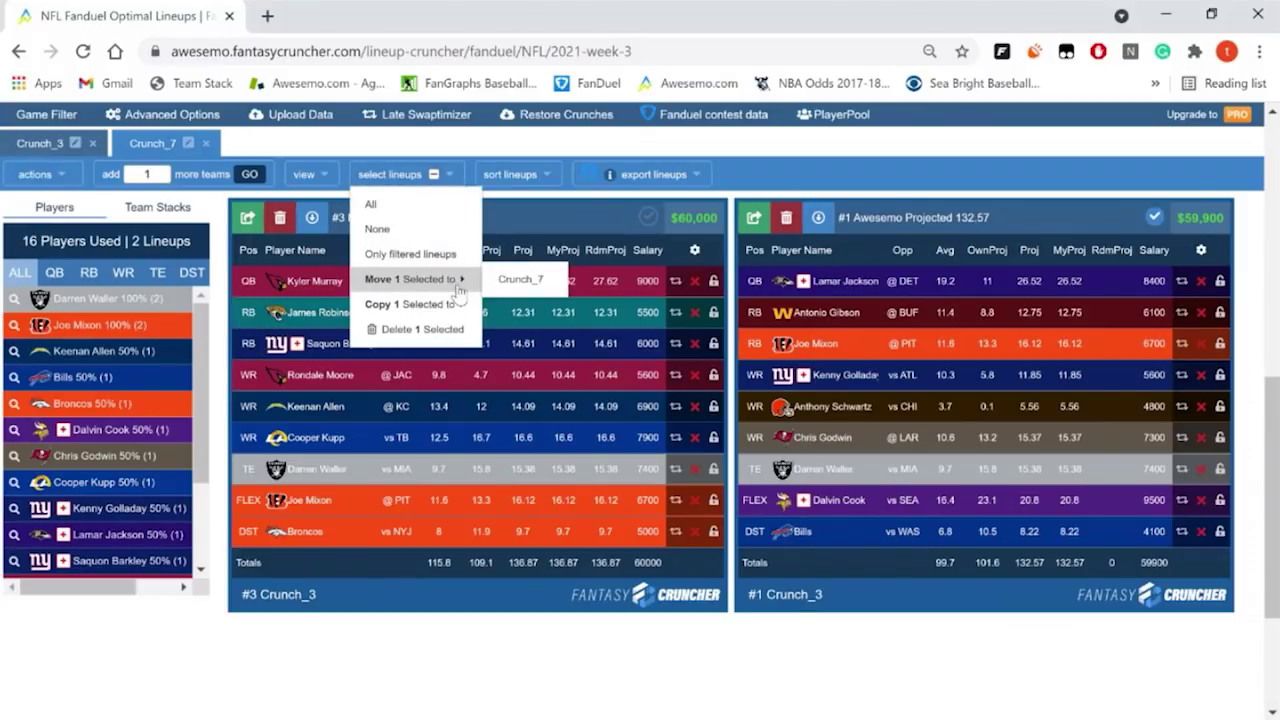
click(518, 280)
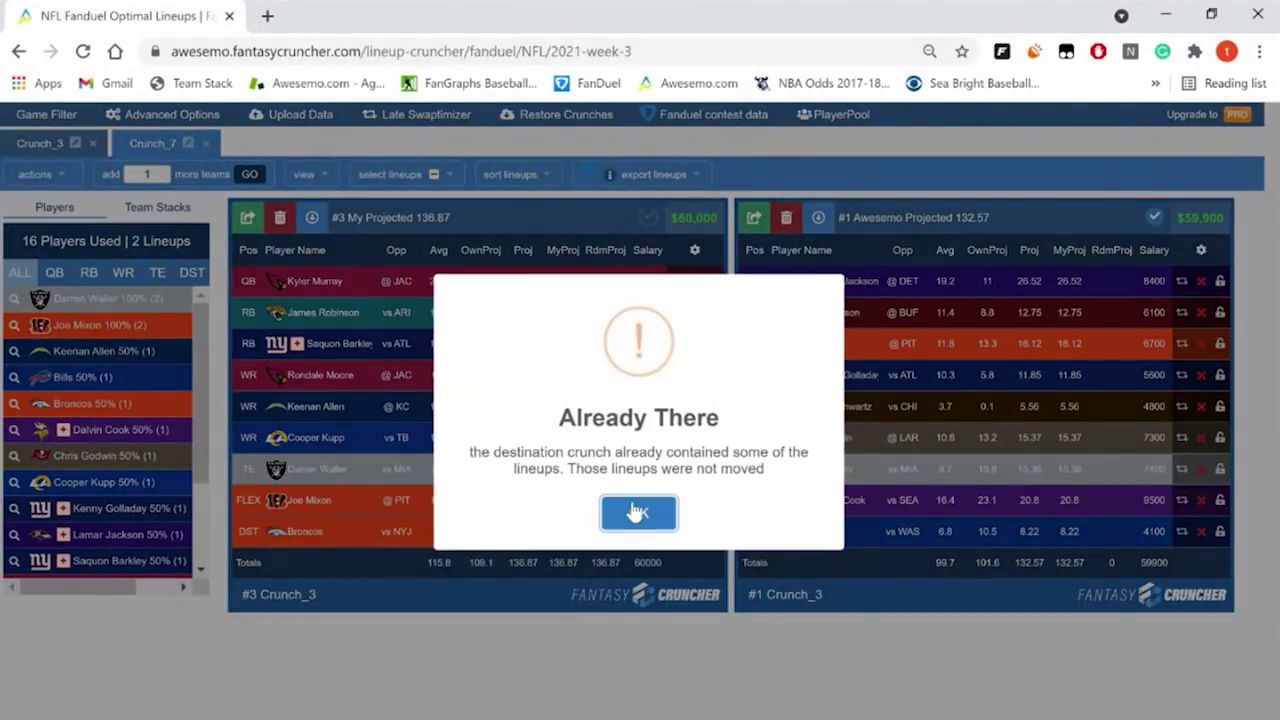
click(633, 514)
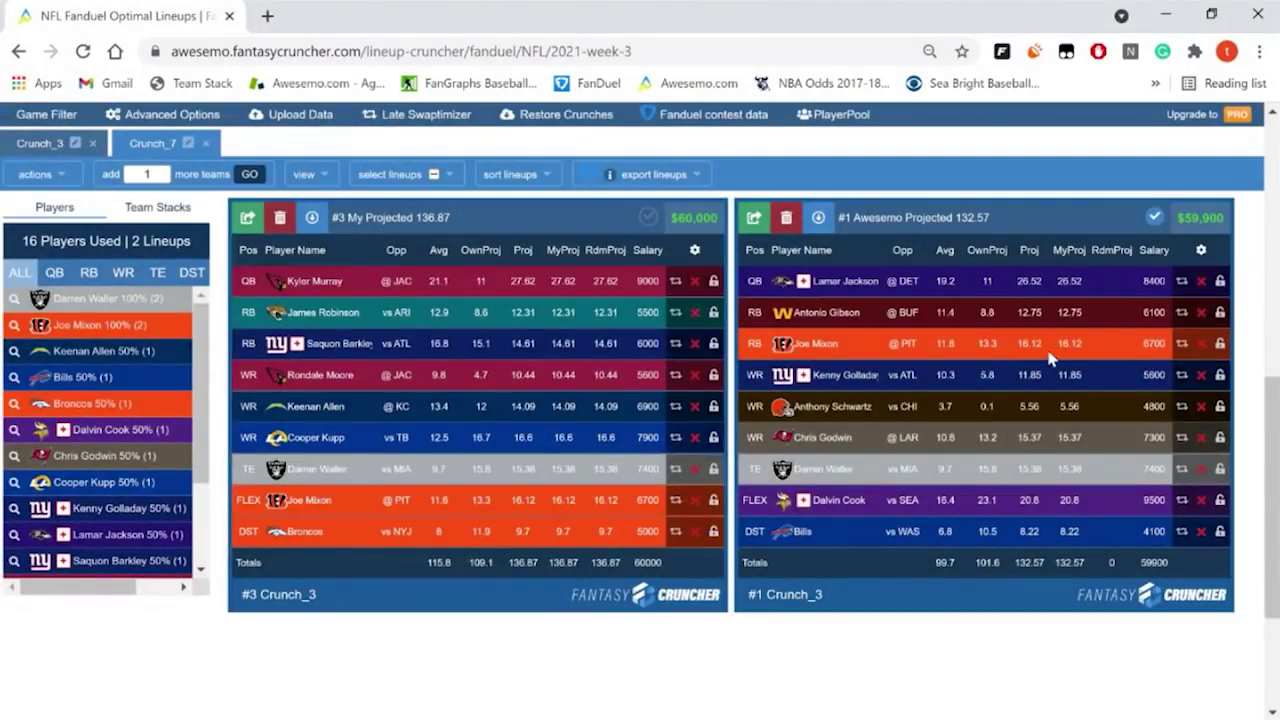
Step: Replace Lamar Jackson with Josh Allen in Crunch_7's #1 lineup and move that lineup to Crunch_3
click(1181, 283)
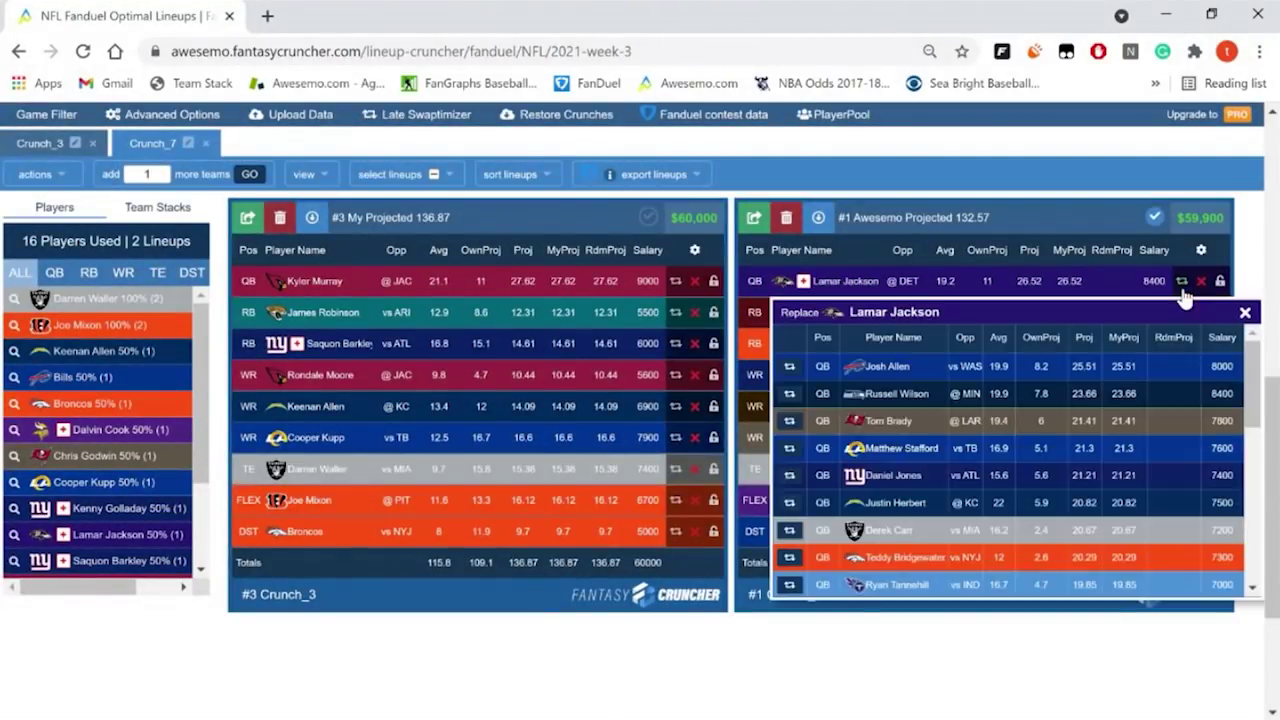
click(790, 368)
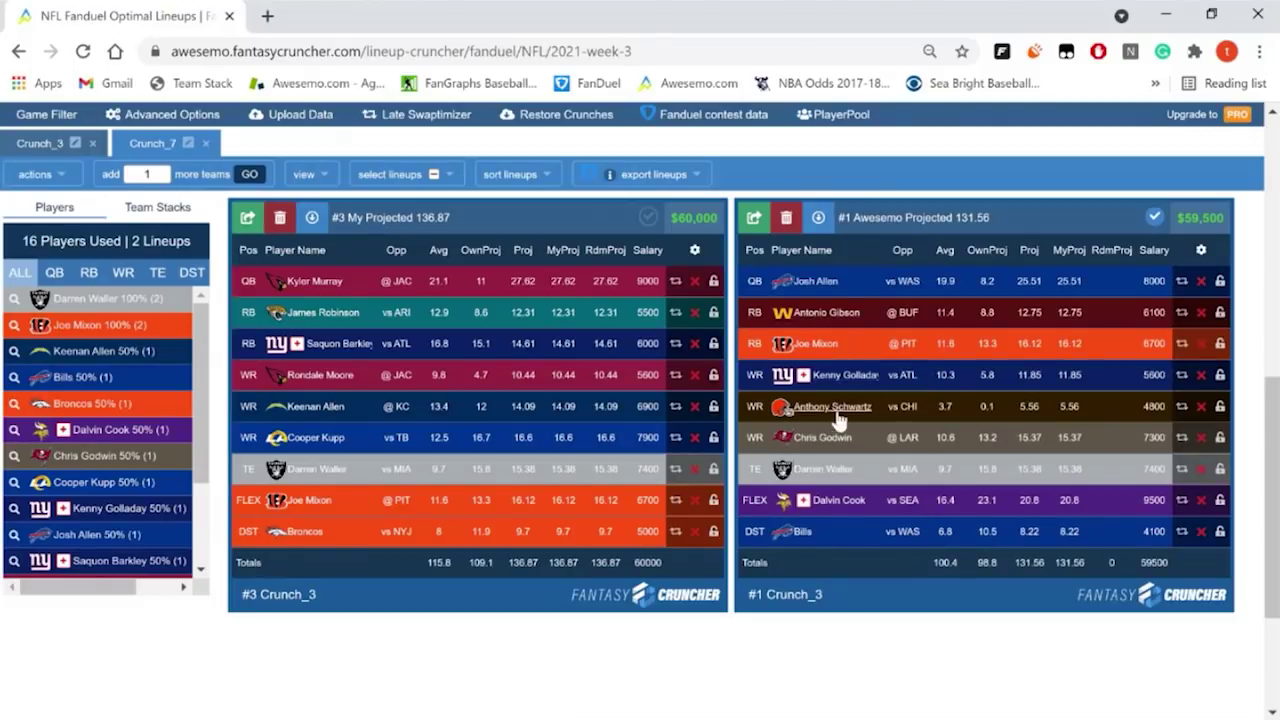
click(450, 174)
mouse_move(450, 282)
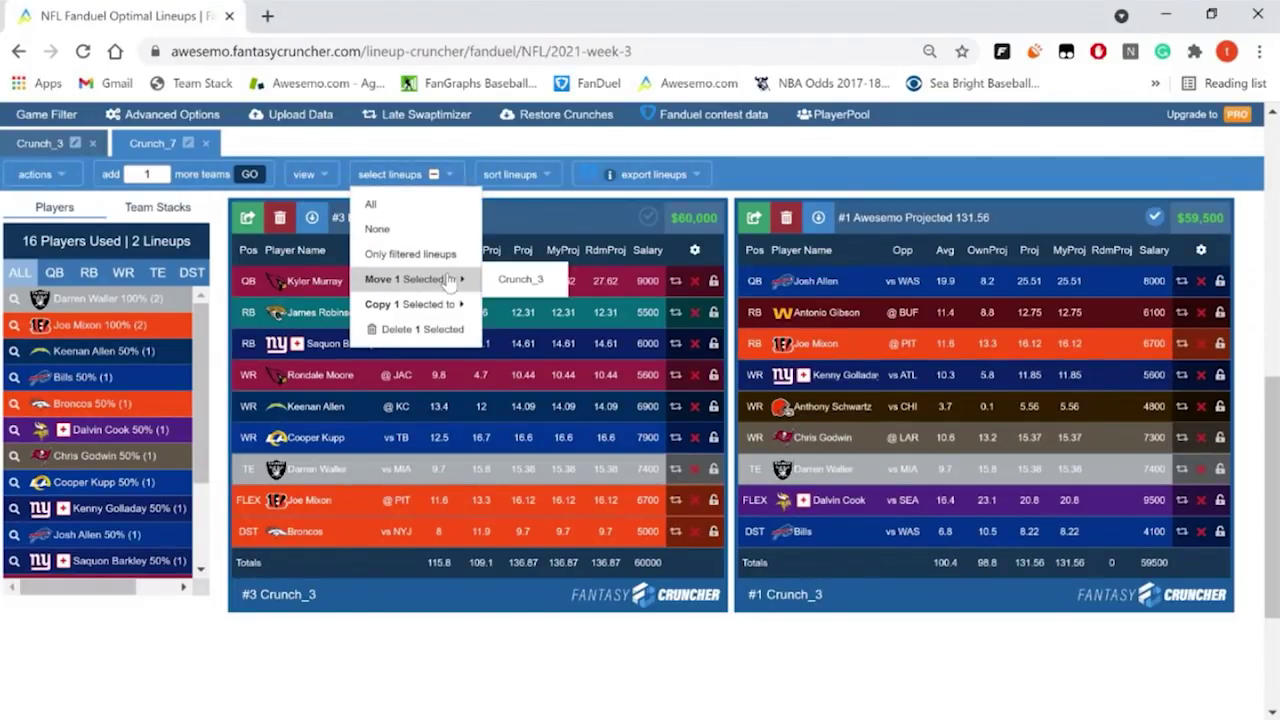
click(520, 279)
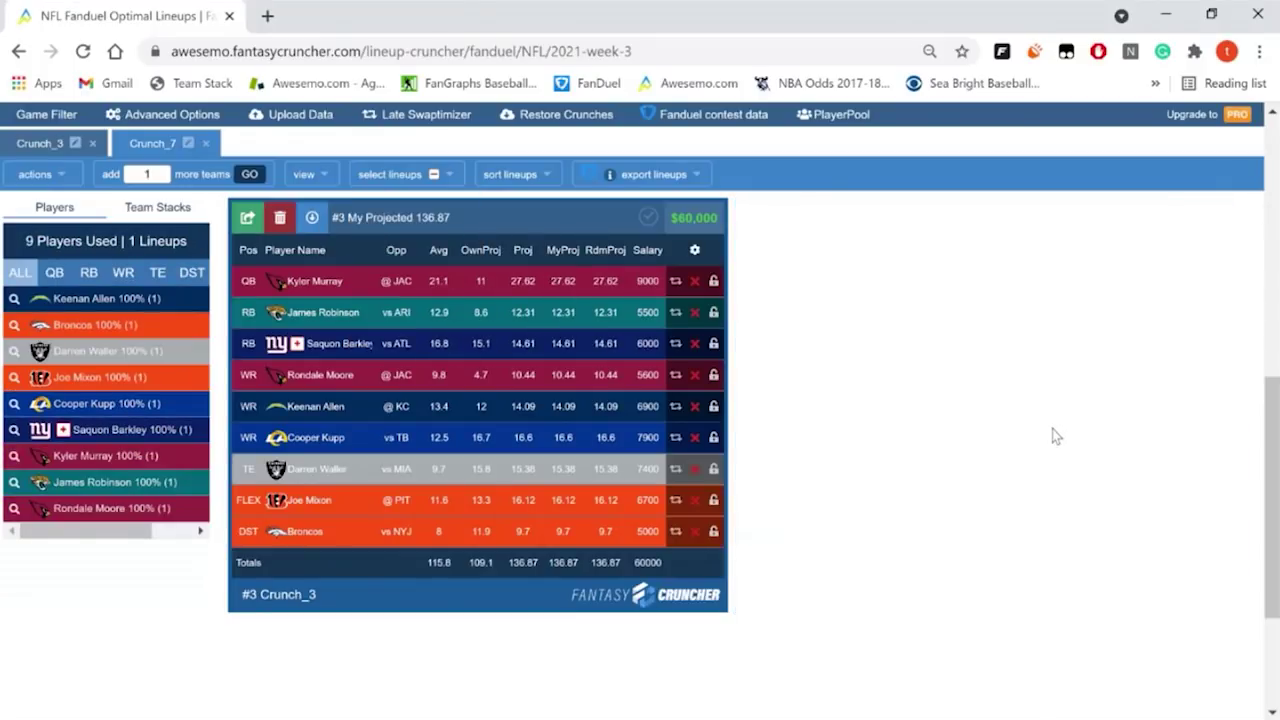
Step: Open Crunch_3 and examine all of its lineups, including the one moved in from Crunch_7
click(37, 145)
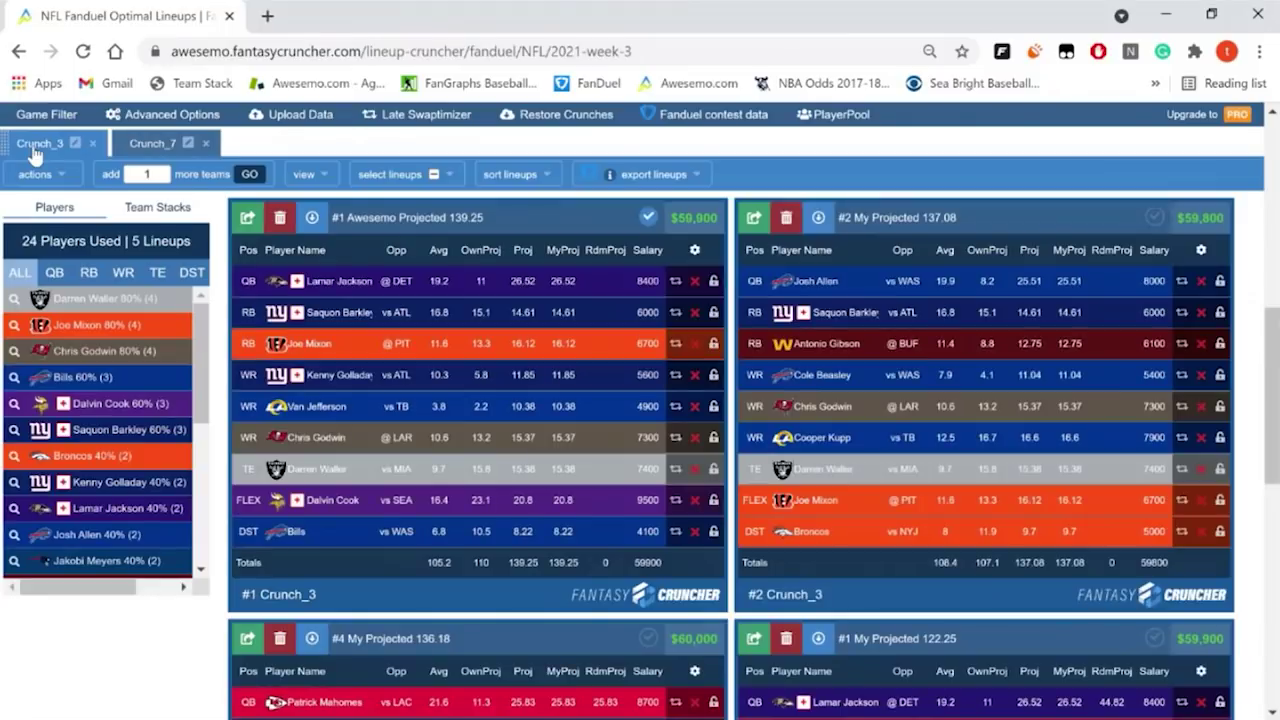
scroll(440, 345, down, 5)
scroll(440, 345, down, 1)
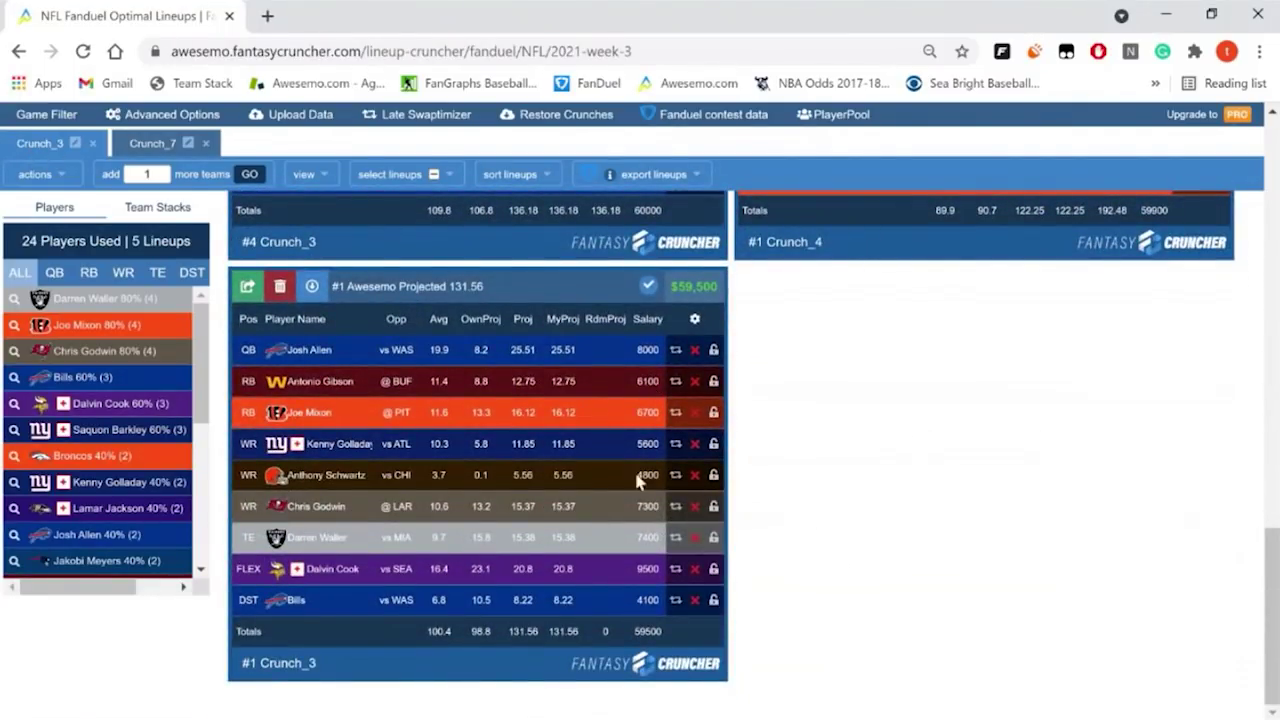
scroll(440, 541, up, 7)
scroll(947, 502, down, 1)
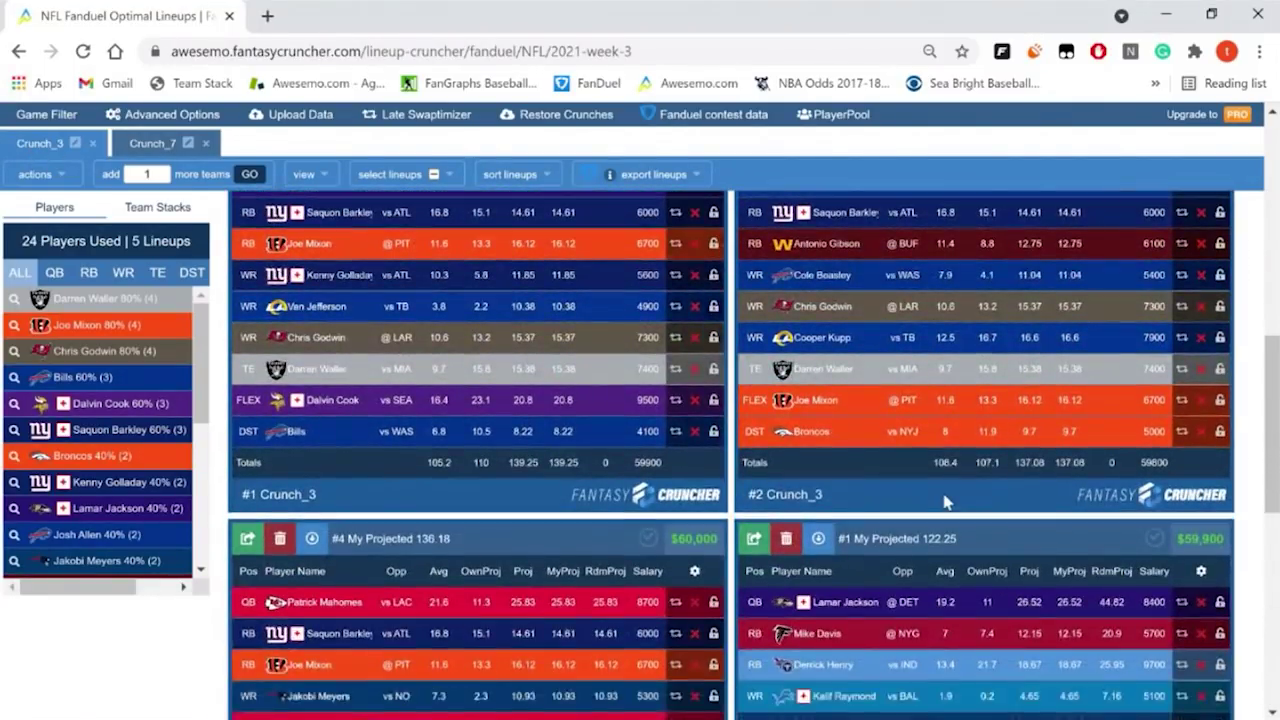
scroll(947, 502, down, 4)
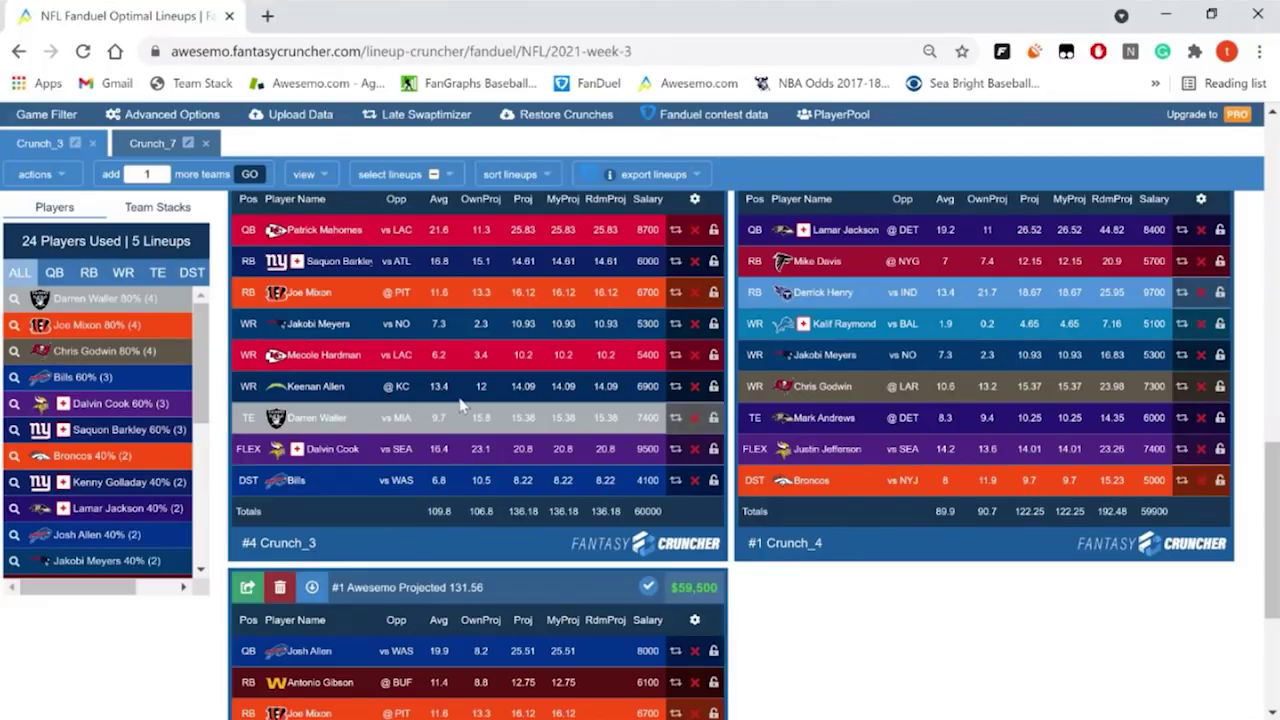
scroll(457, 392, up, 5)
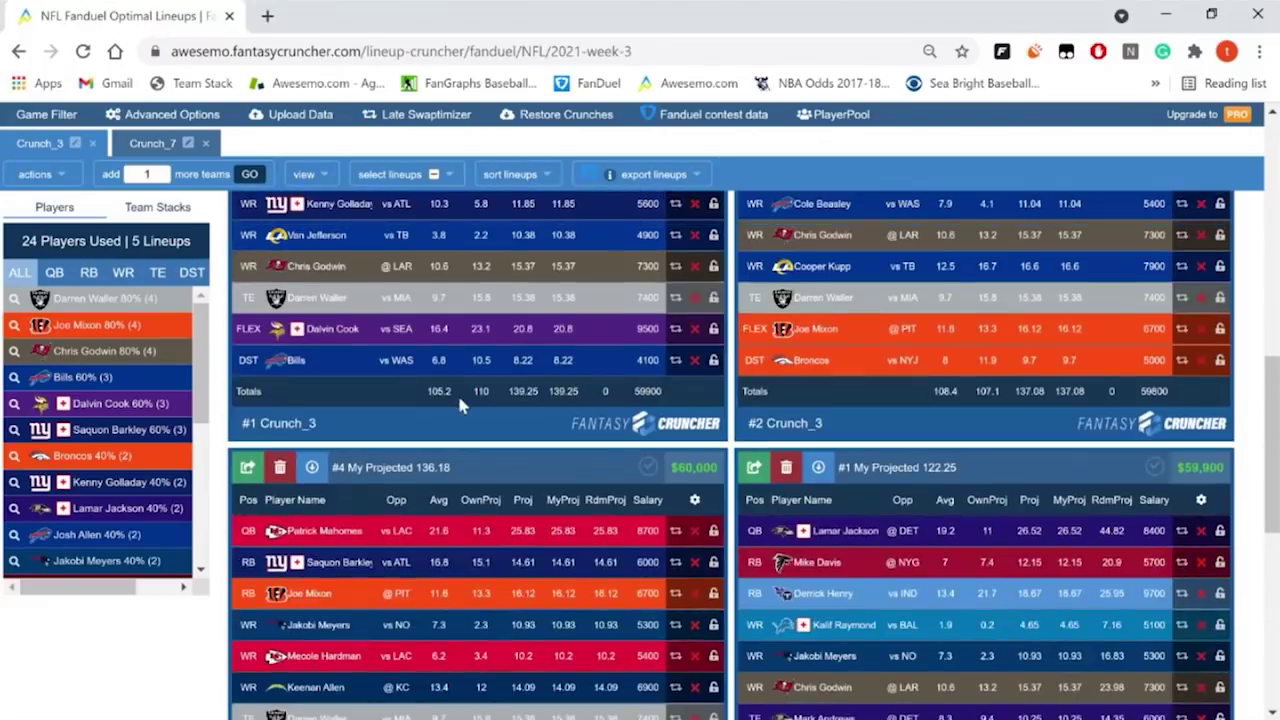
scroll(448, 538, down, 2)
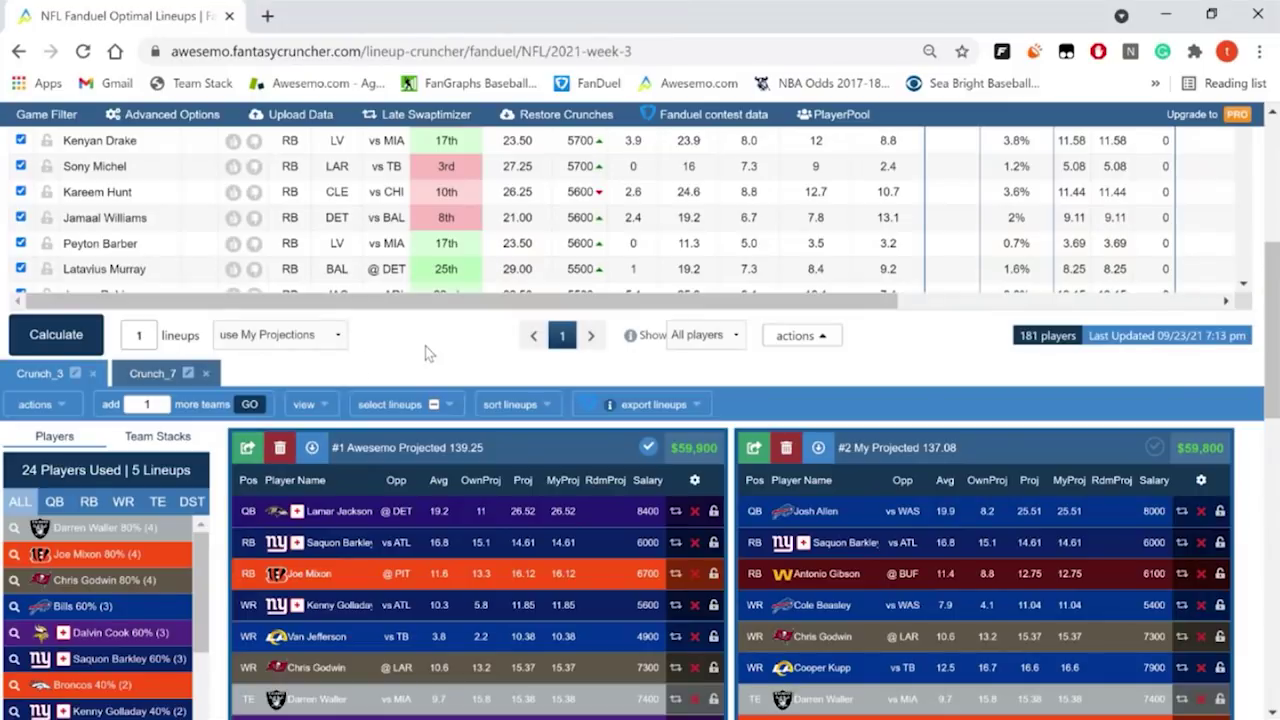
scroll(371, 348, down, 1)
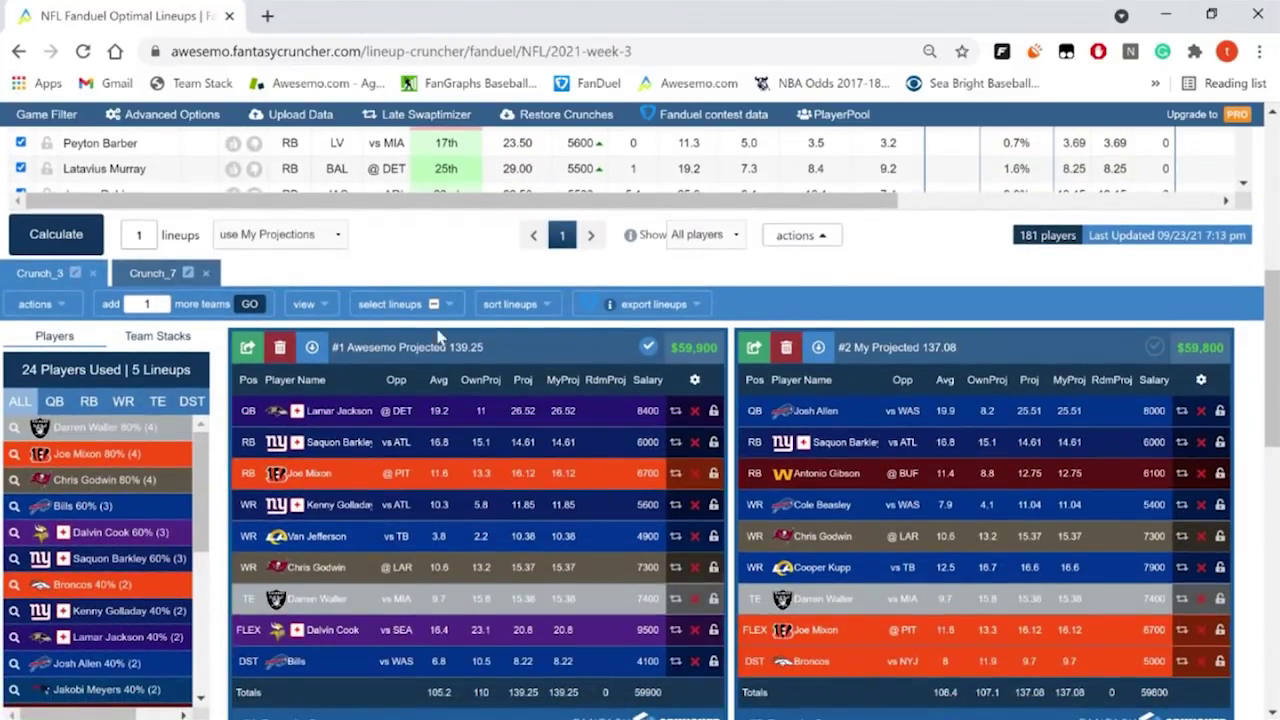
Step: Rename the Crunch_3 crunch as Entries
click(75, 272)
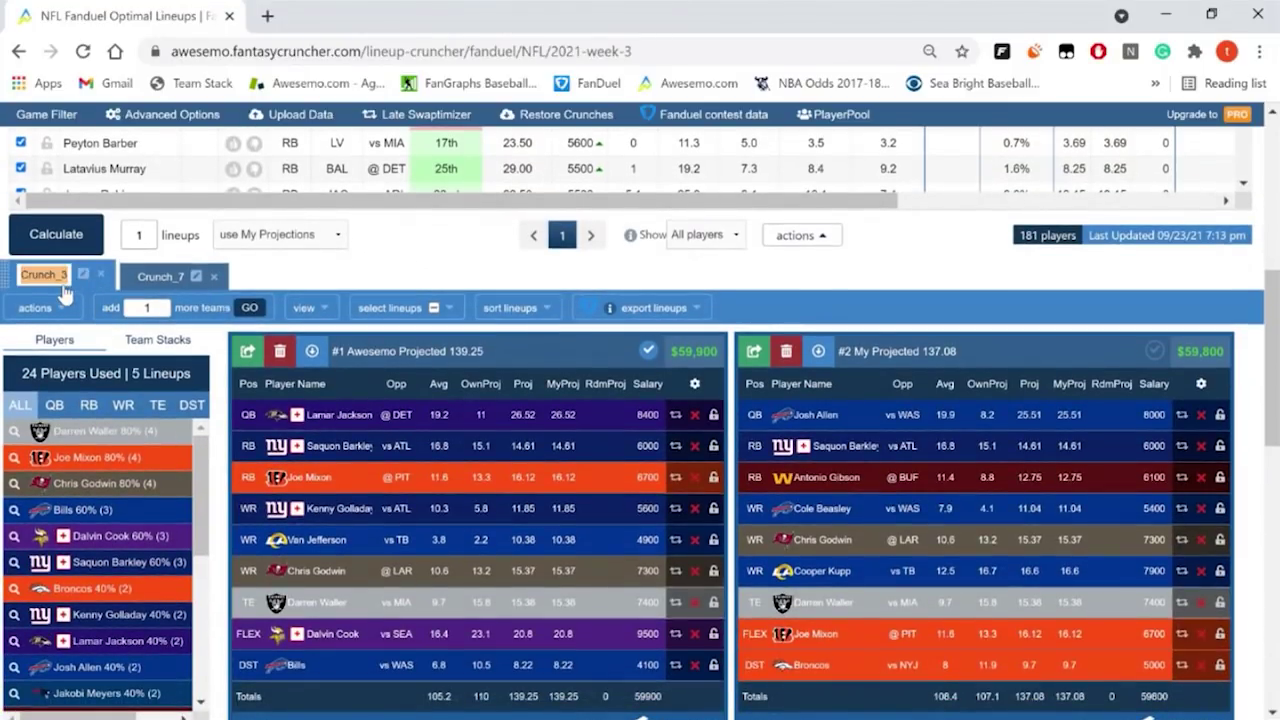
text(Entries)
key(Return)
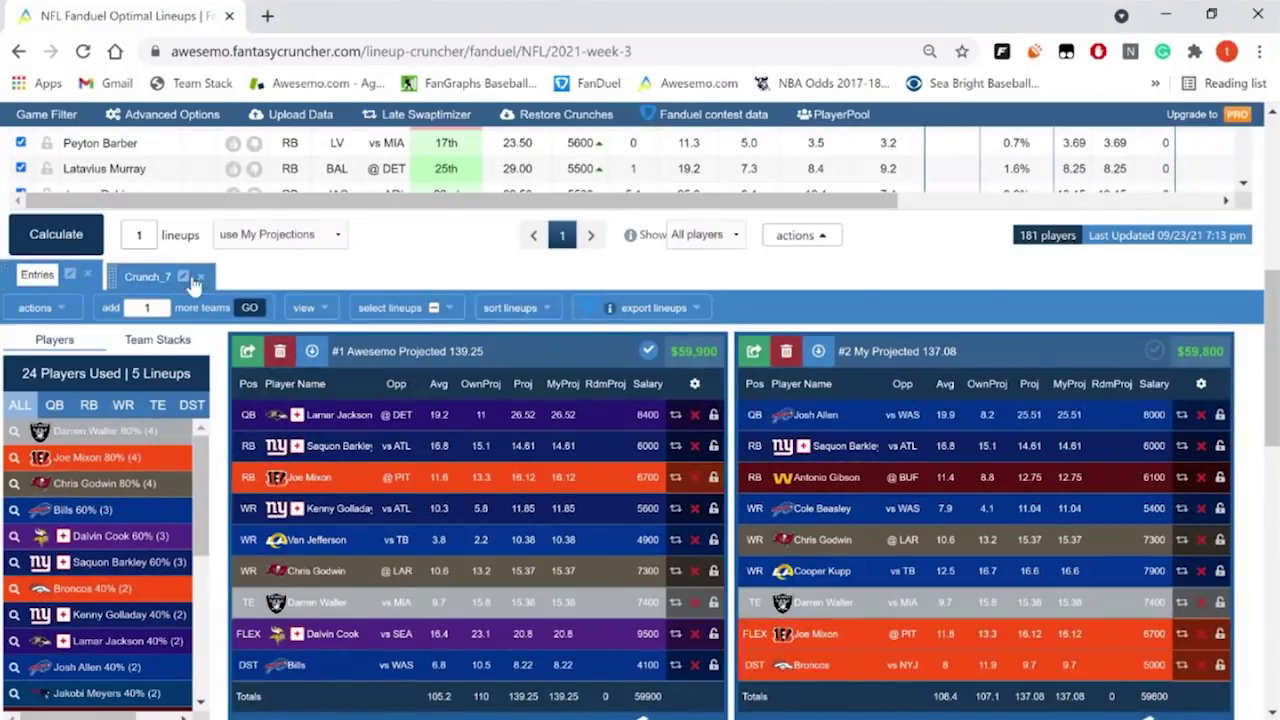
click(550, 261)
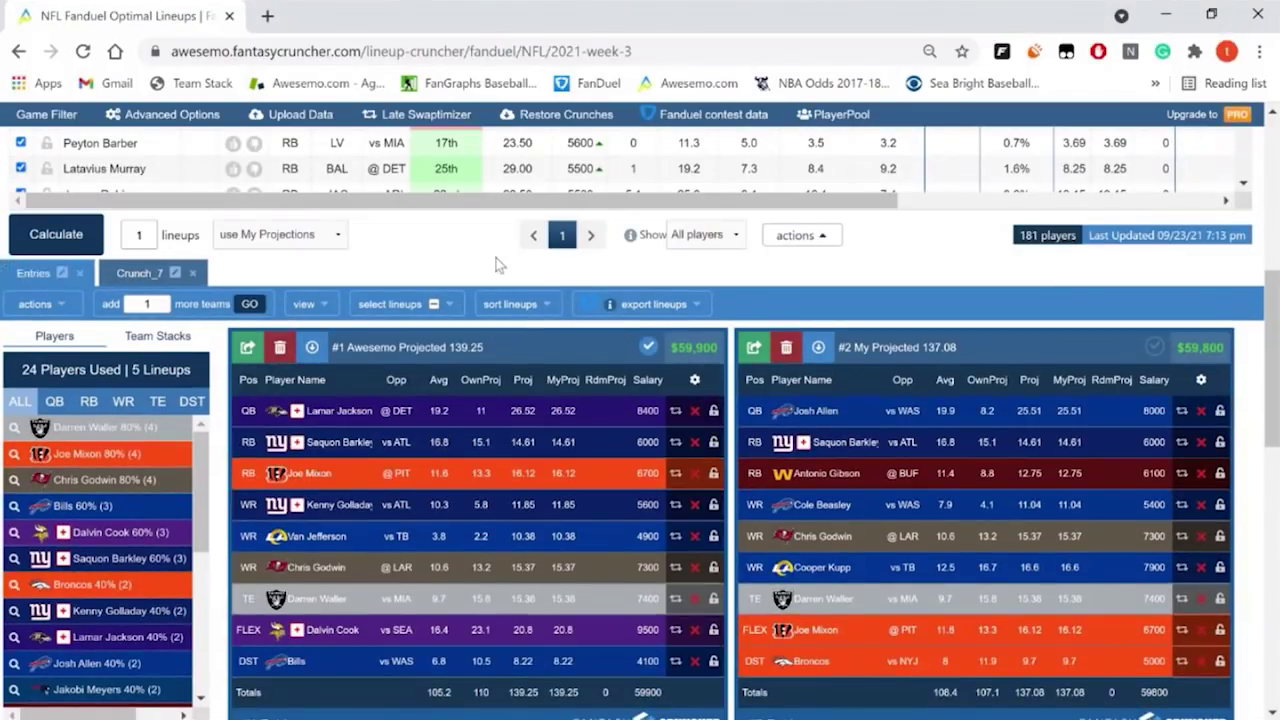
Step: Open Crunch_7 and replace Kyler Murray with Russell Wilson in its #3 lineup
click(145, 275)
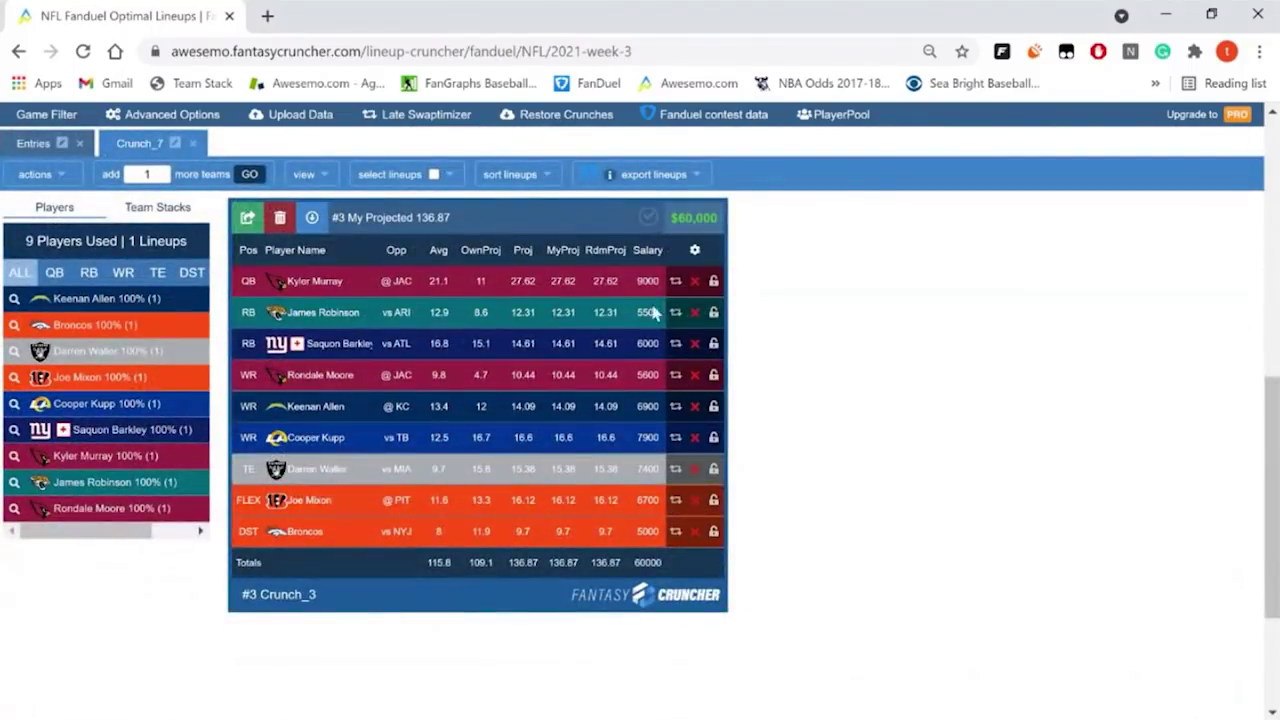
click(675, 281)
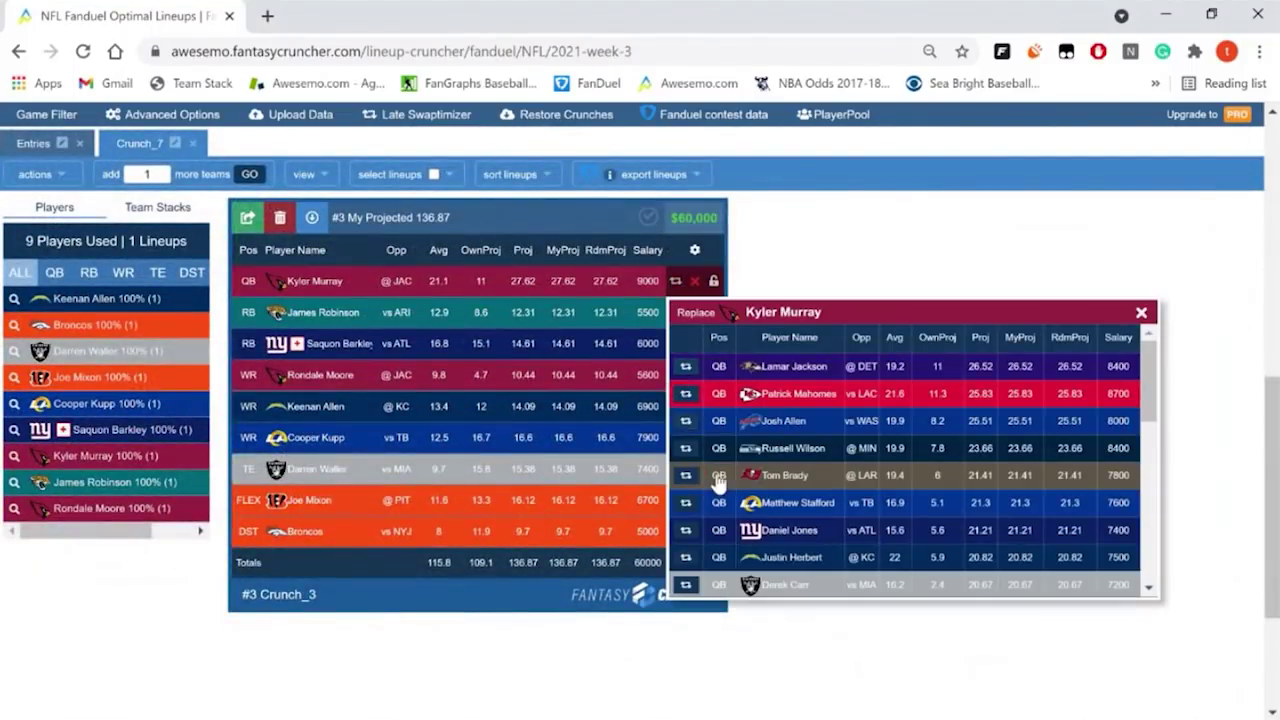
click(686, 448)
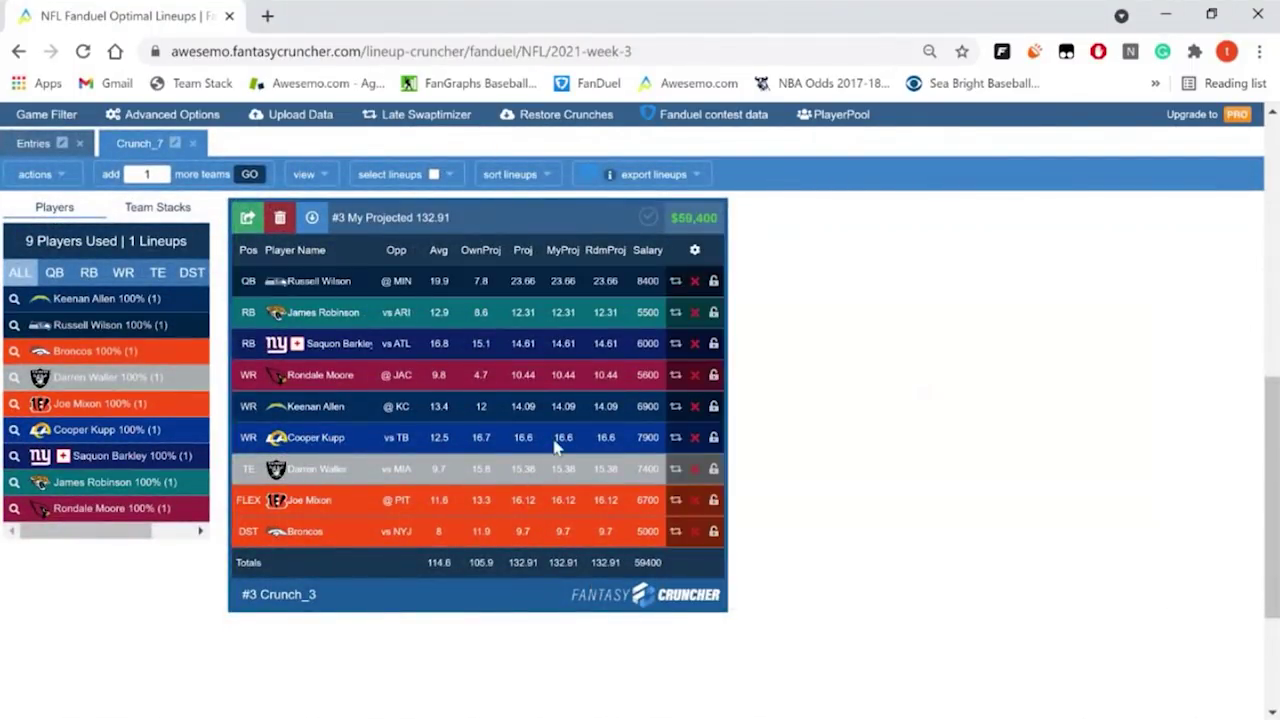
Step: Browse the wide receivers available to replace Rondale Moore in Crunch_7's #3 lineup, then dismiss the list
click(676, 376)
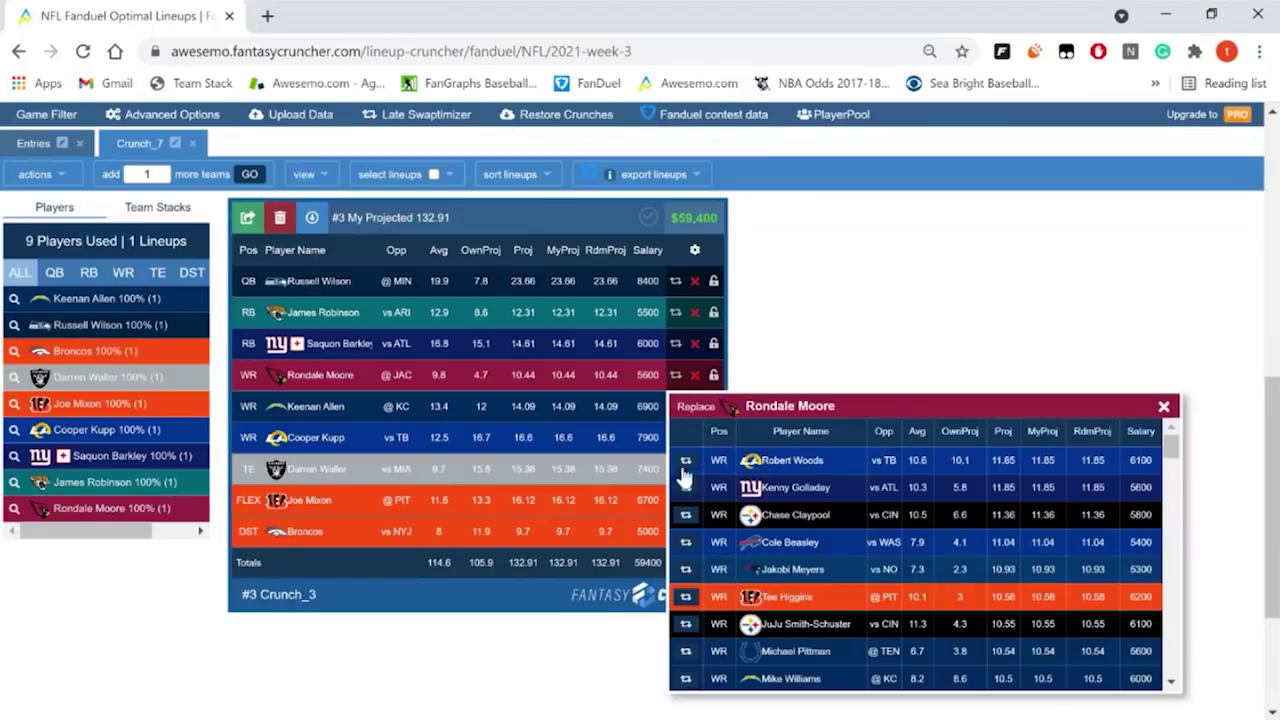
scroll(983, 562, down, 2)
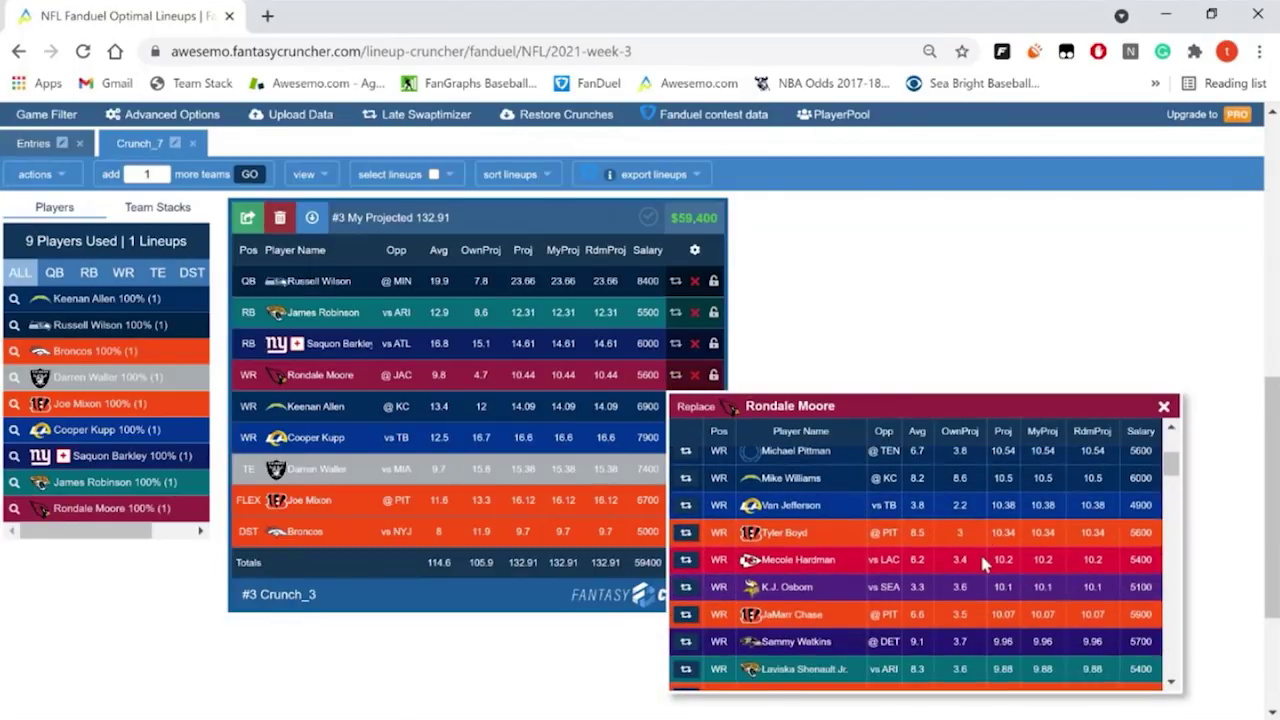
scroll(983, 562, down, 4)
scroll(979, 550, down, 3)
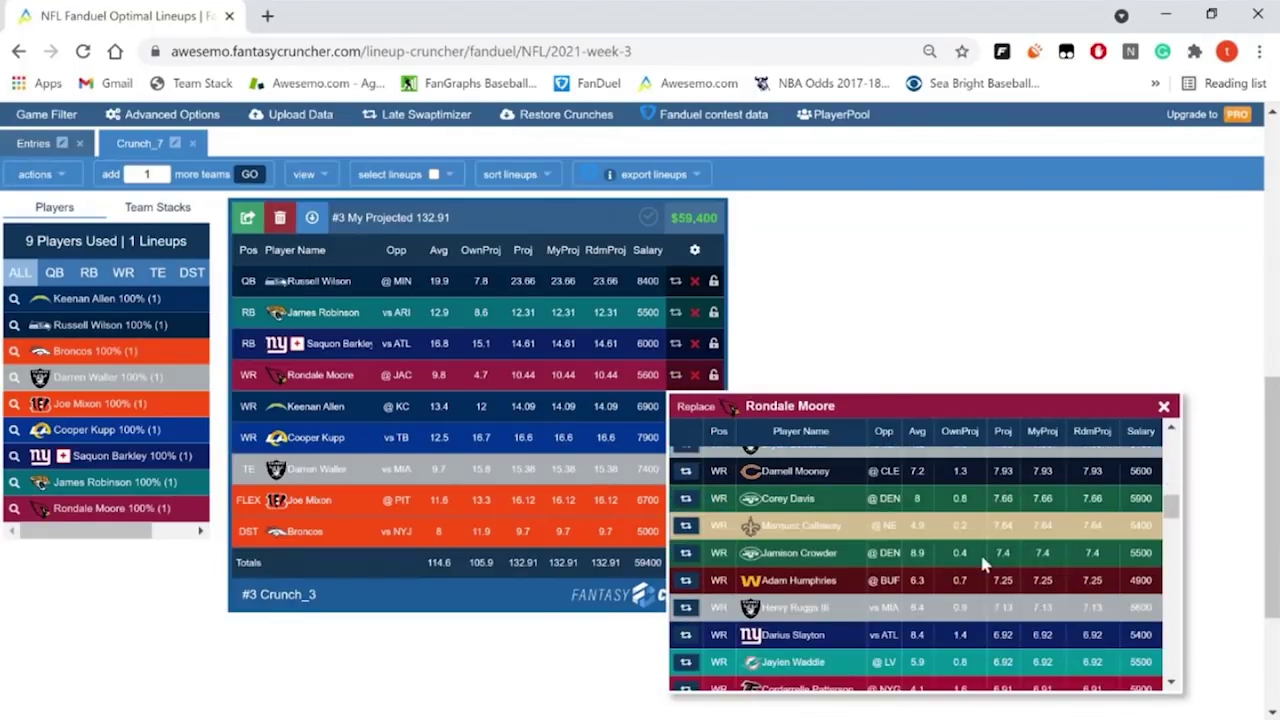
scroll(979, 550, up, 10)
click(810, 240)
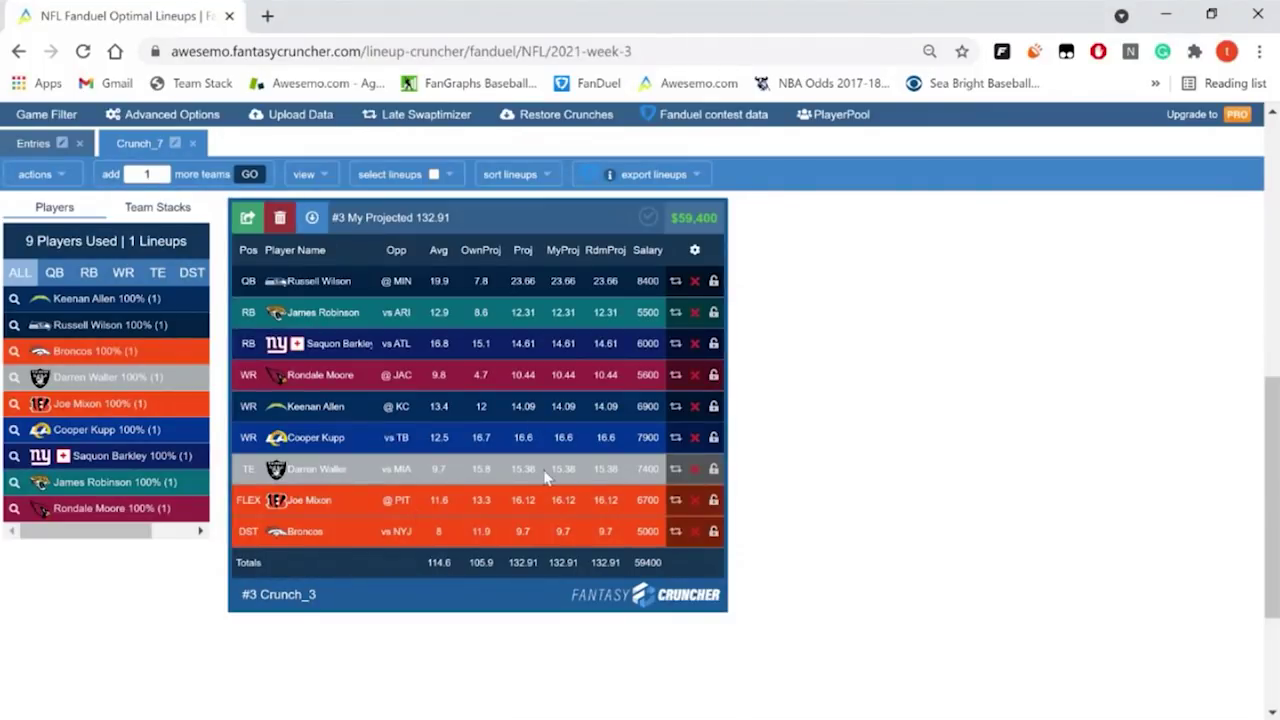
Step: Select all lineups in Crunch_7 and copy them to the Entries crunch
click(452, 176)
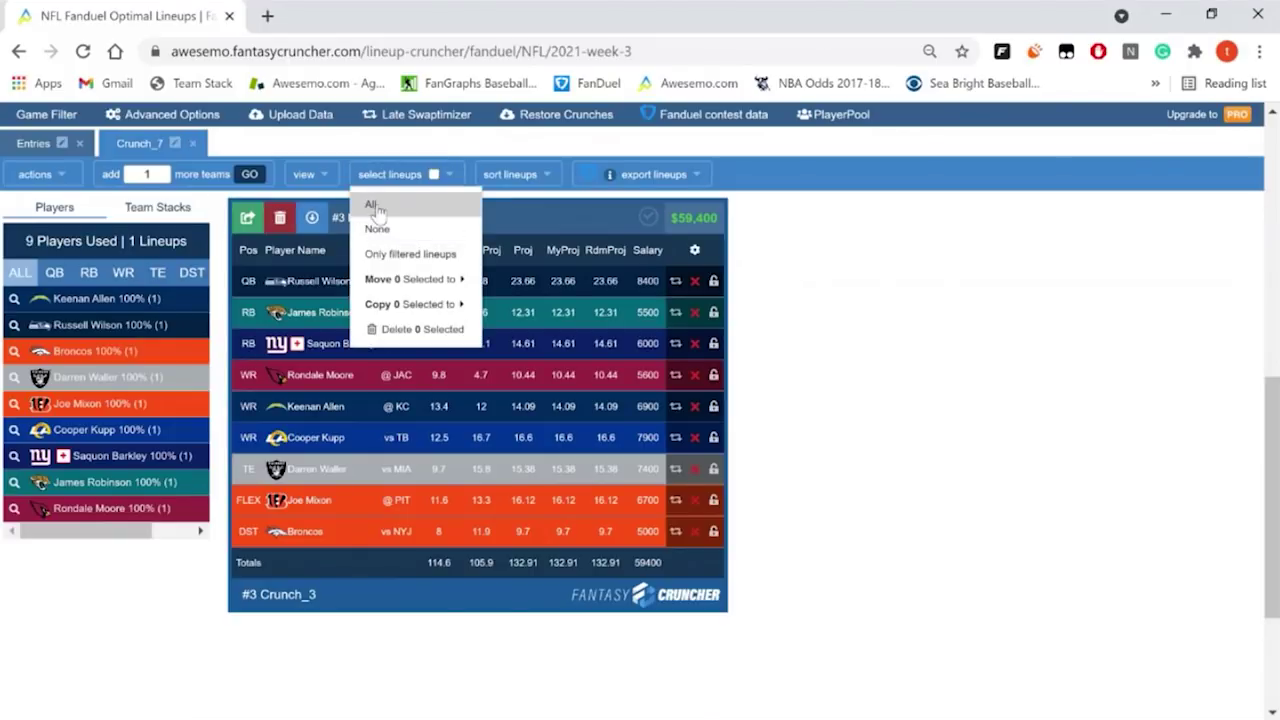
click(370, 204)
click(452, 176)
click(452, 176)
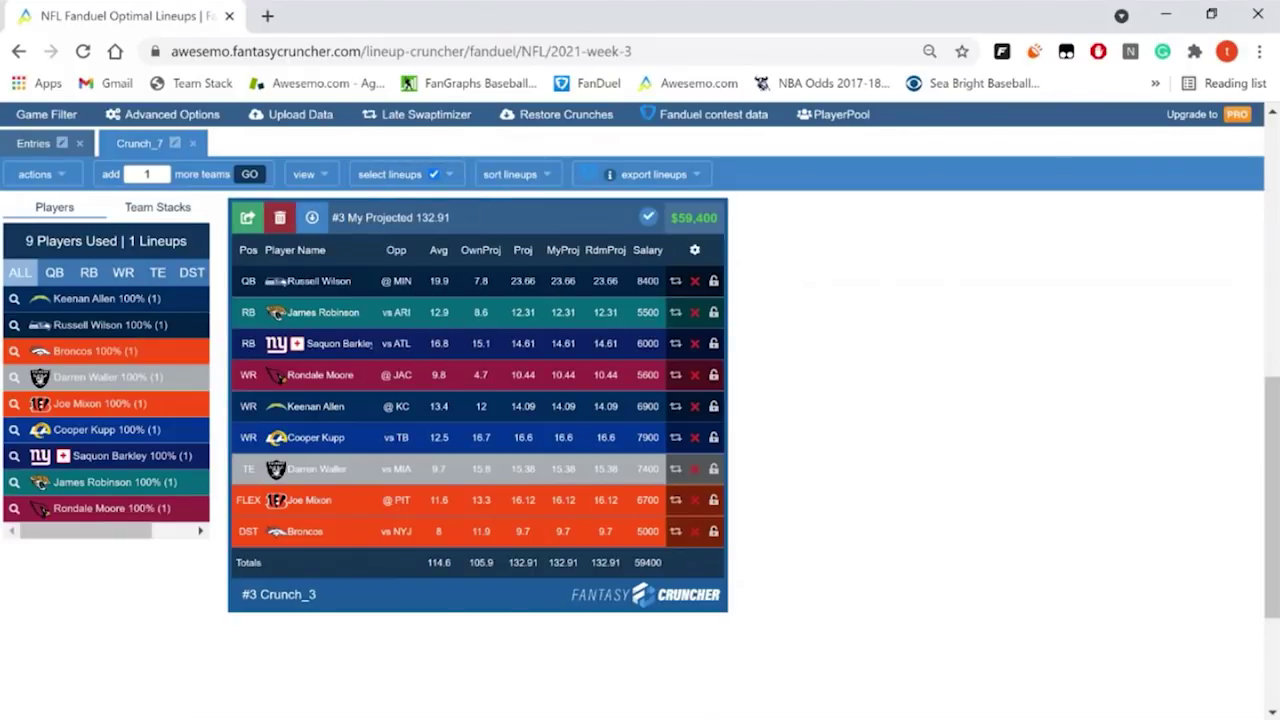
click(452, 176)
mouse_move(430, 304)
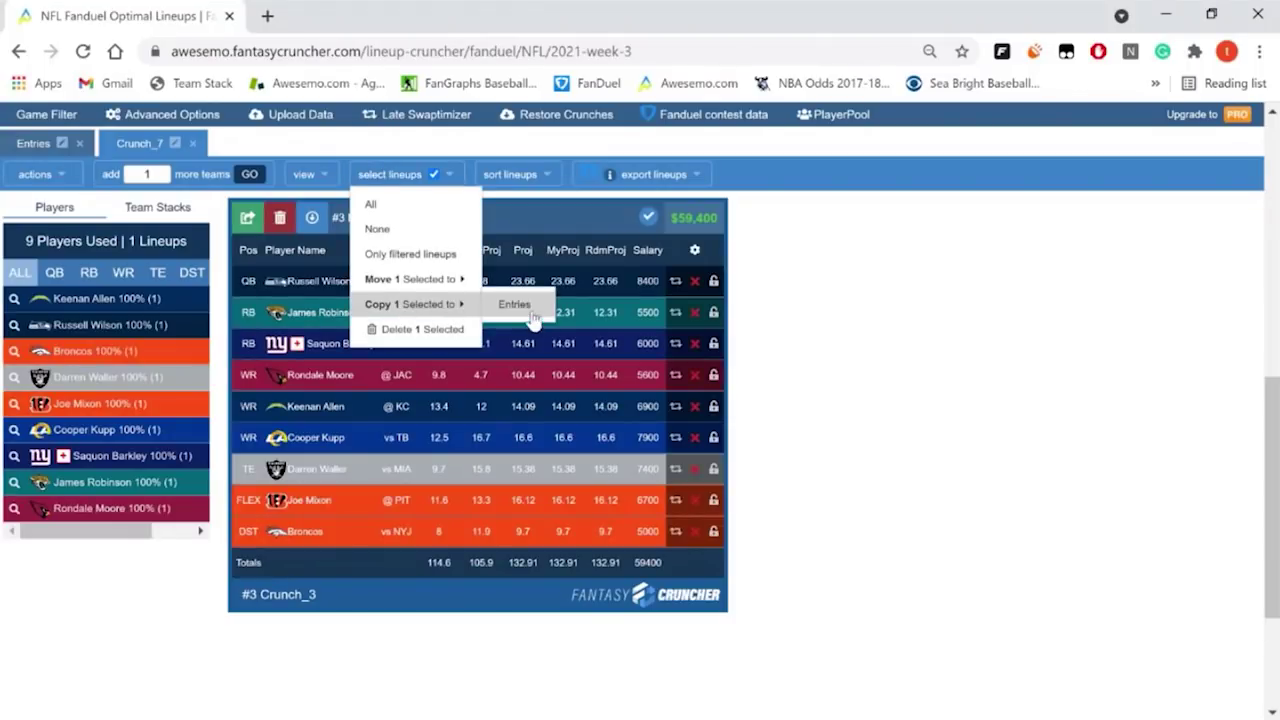
click(503, 372)
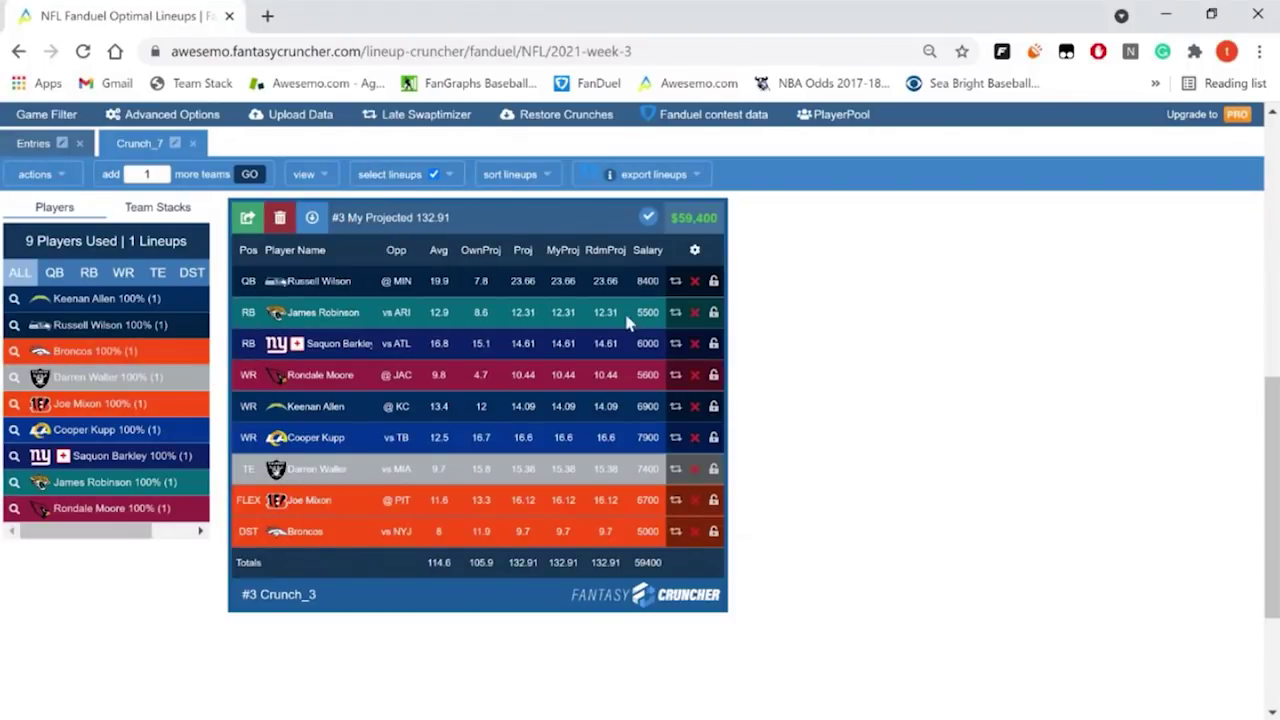
Step: In Crunch_7's #3 lineup, replace Saquon Barkley with Mike Davis, Keenan Allen with Chris Godwin, and the Broncos with the Cardinals
click(675, 345)
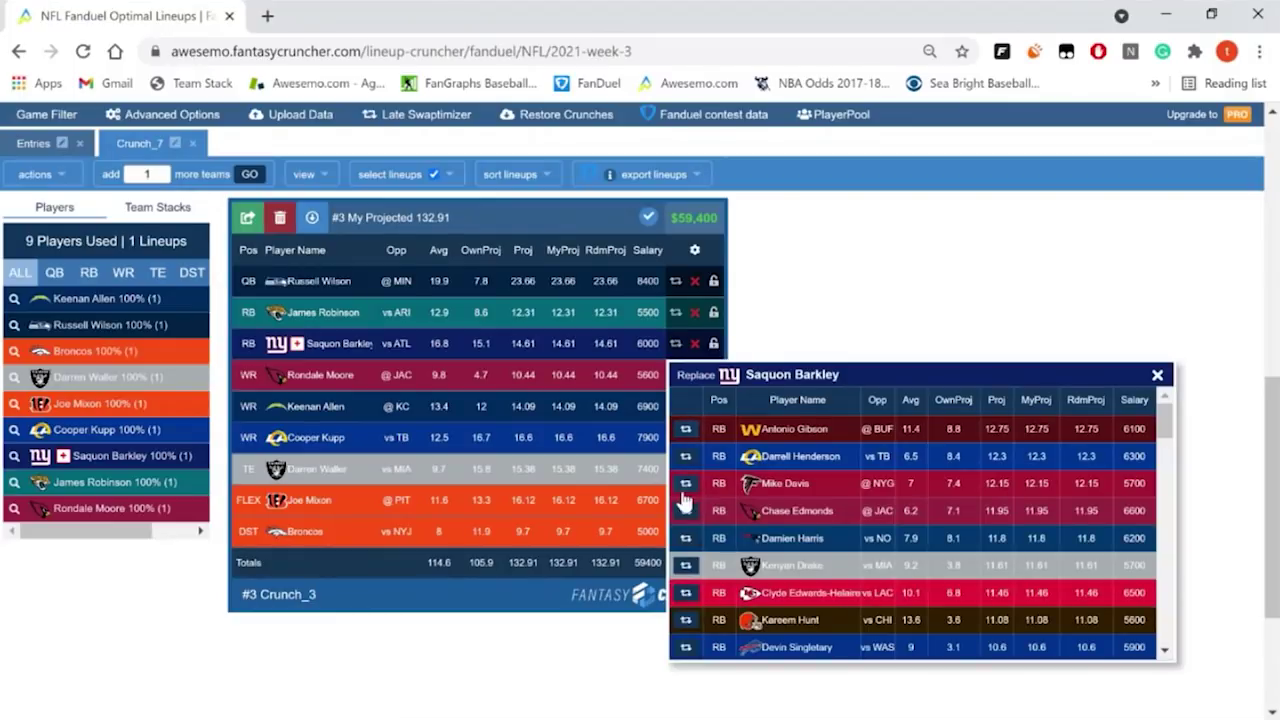
click(677, 486)
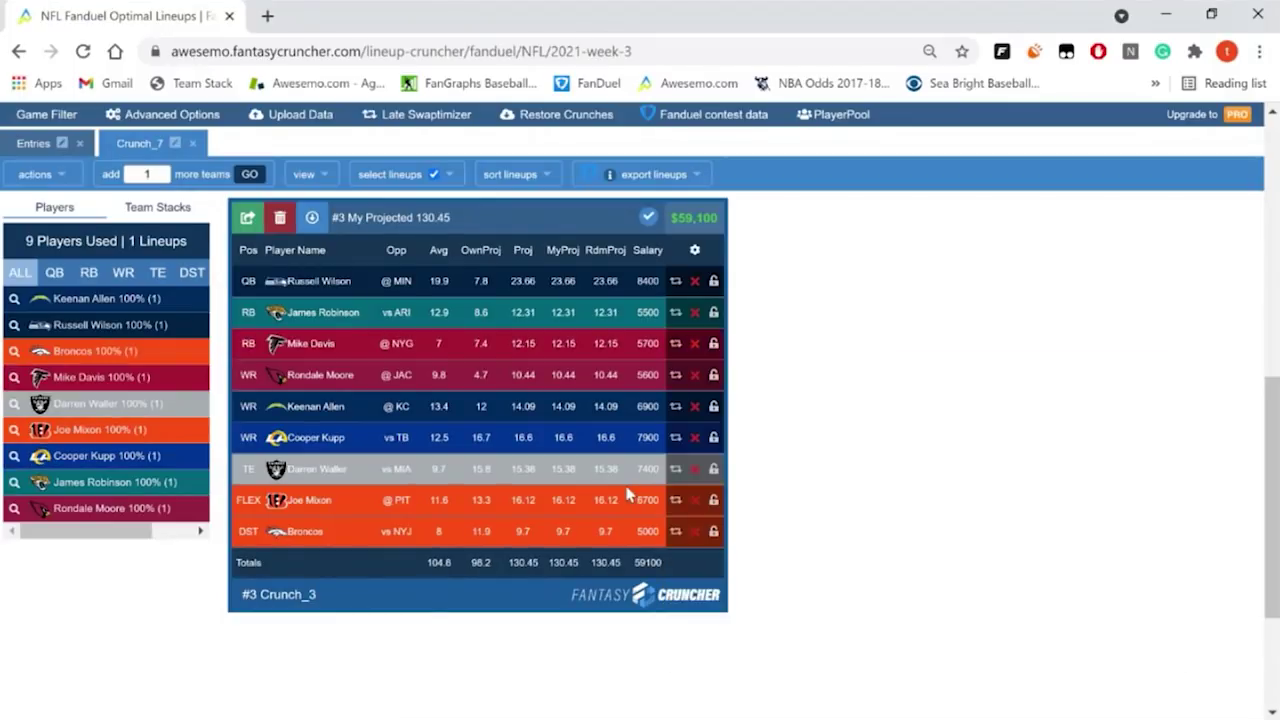
click(675, 406)
click(686, 516)
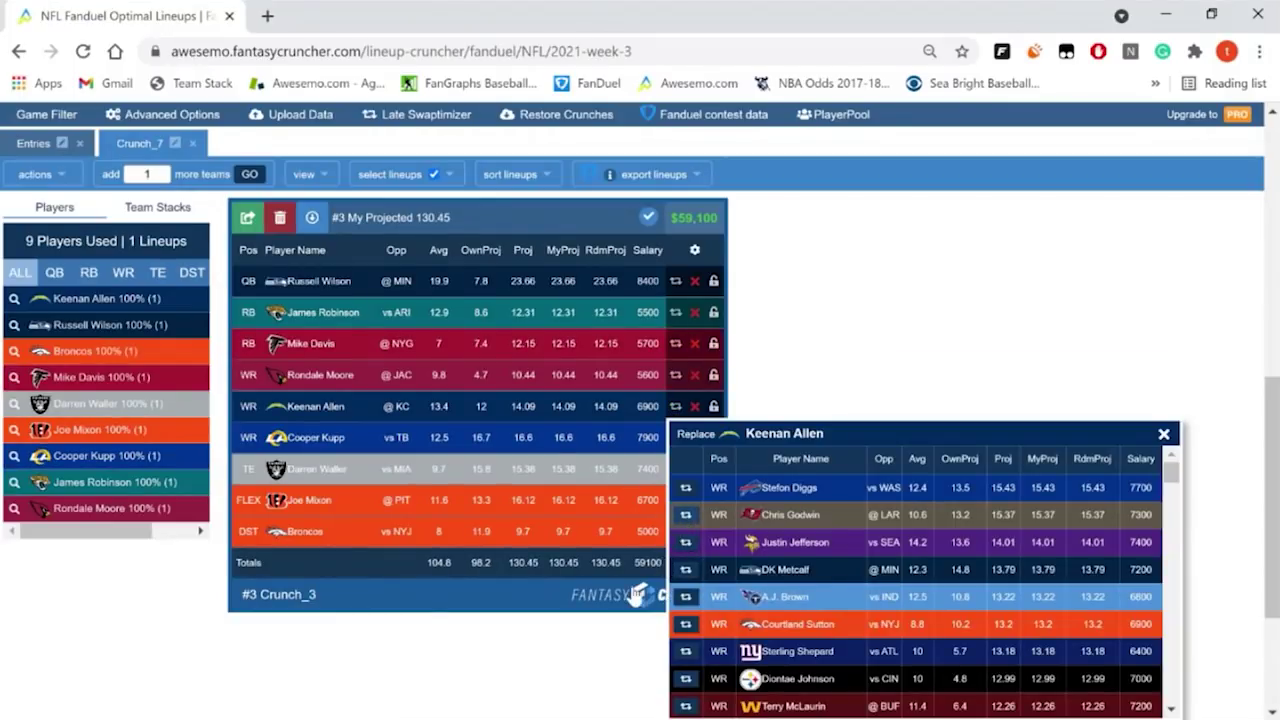
click(675, 531)
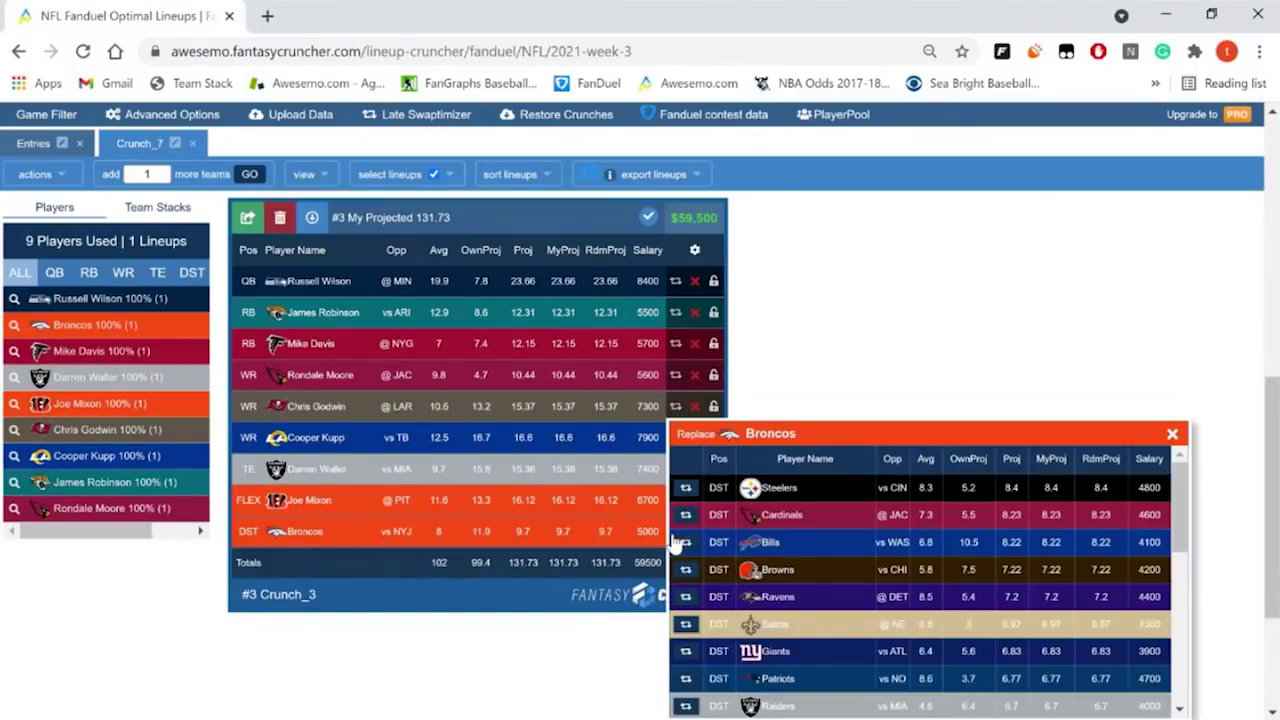
click(685, 516)
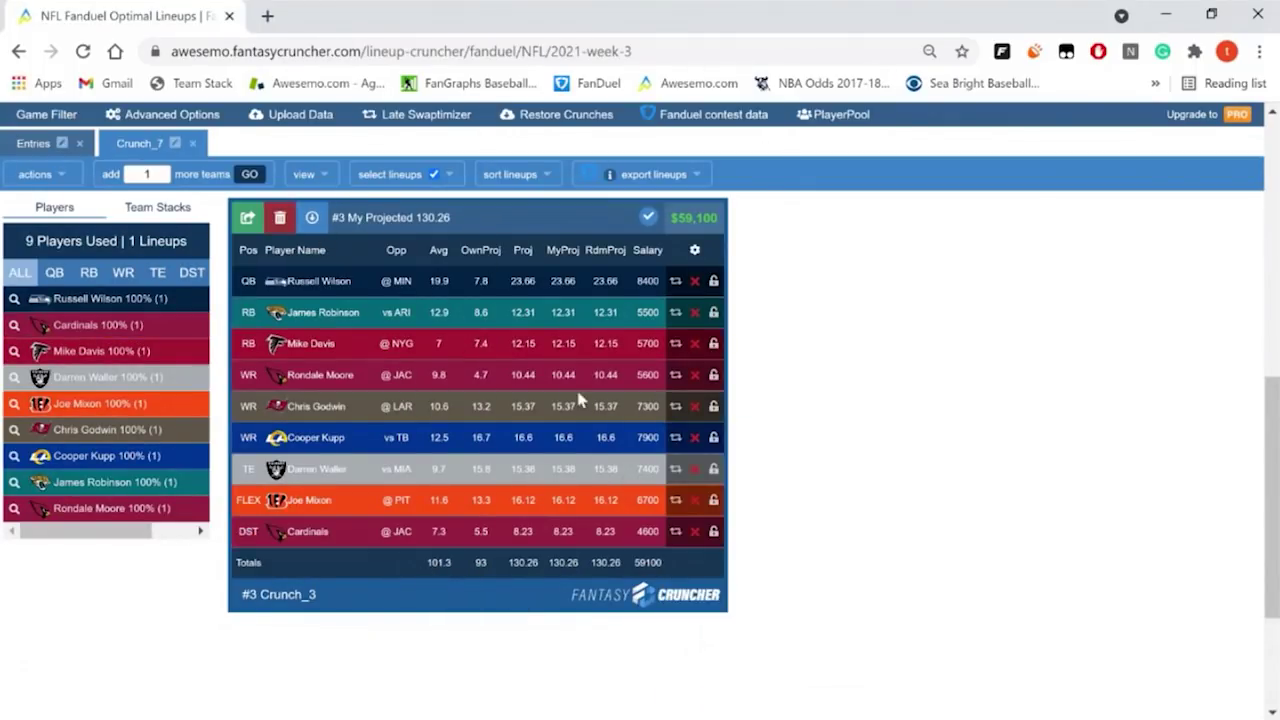
click(675, 375)
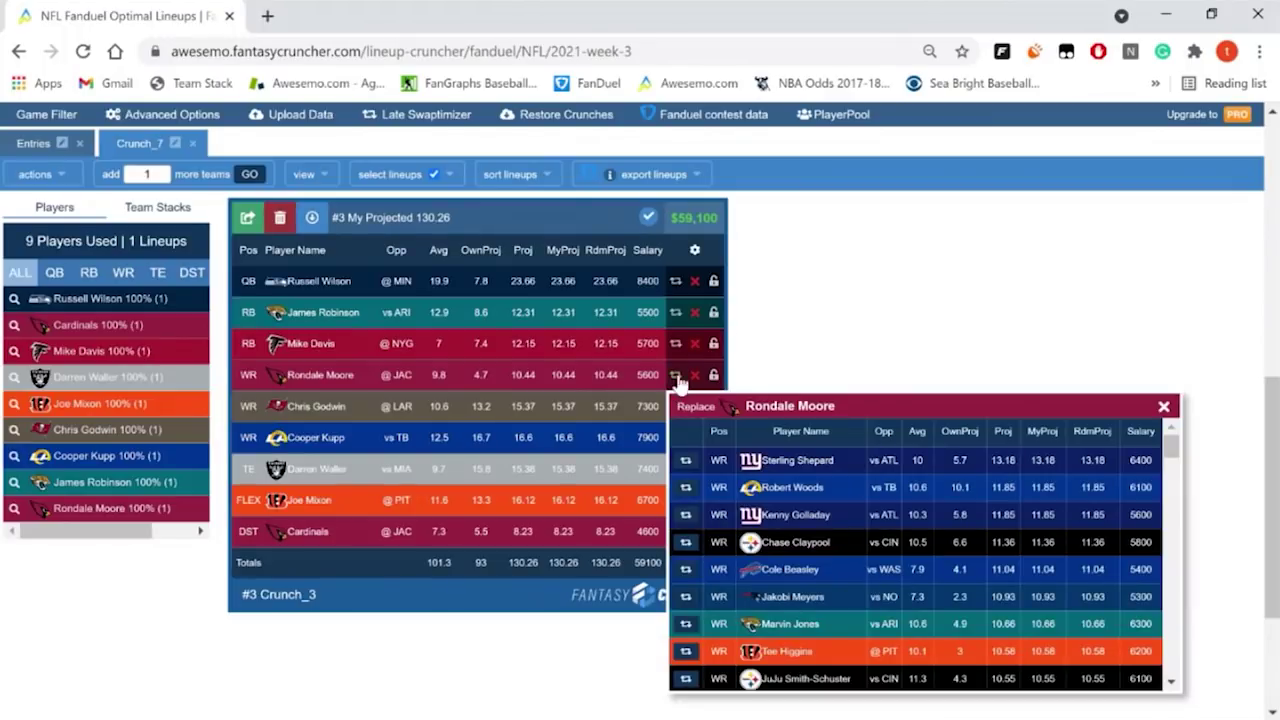
Step: Copy the re-edited #3 lineup from Crunch_7 to Entries and open Entries to check its lineups
click(446, 179)
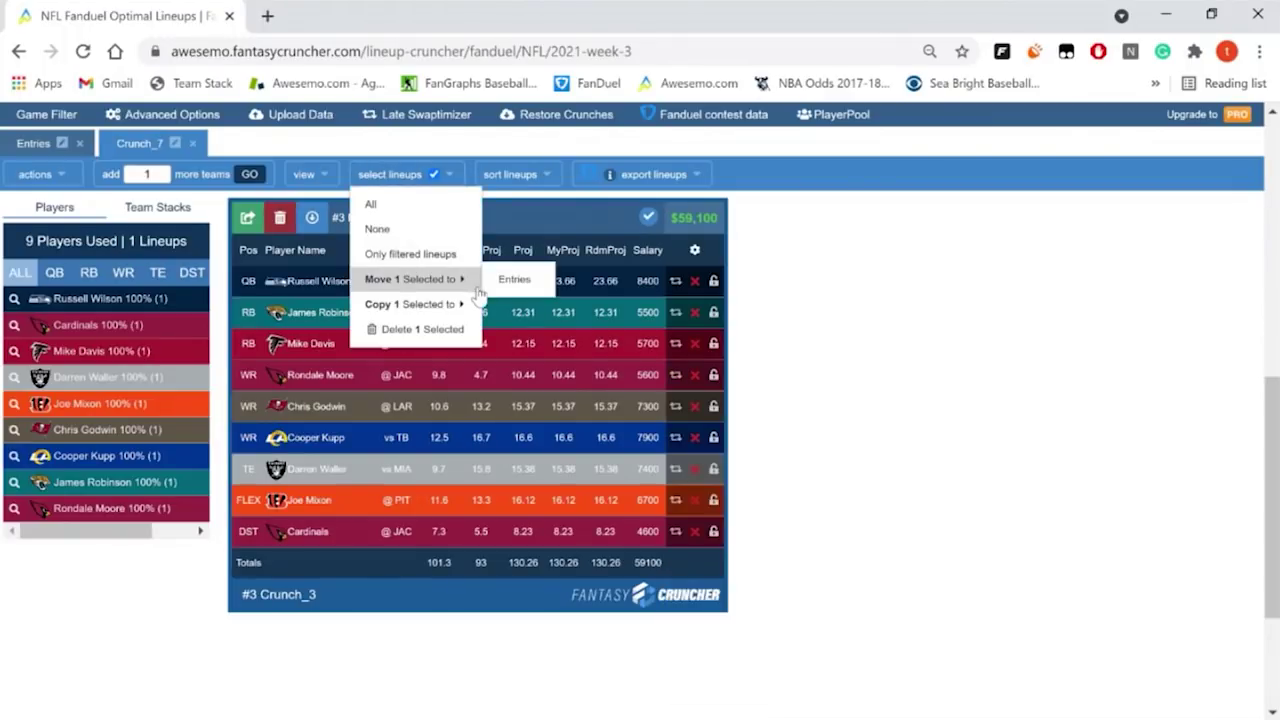
click(514, 305)
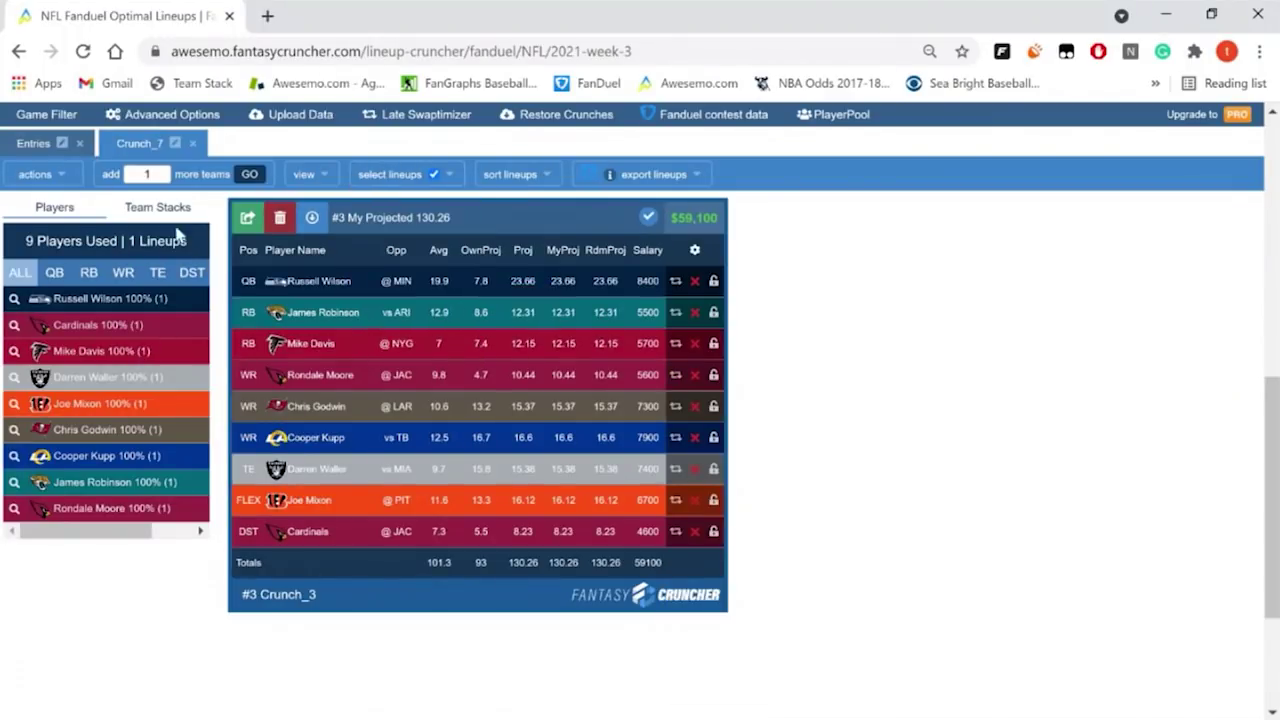
click(34, 143)
scroll(890, 460, down, 10)
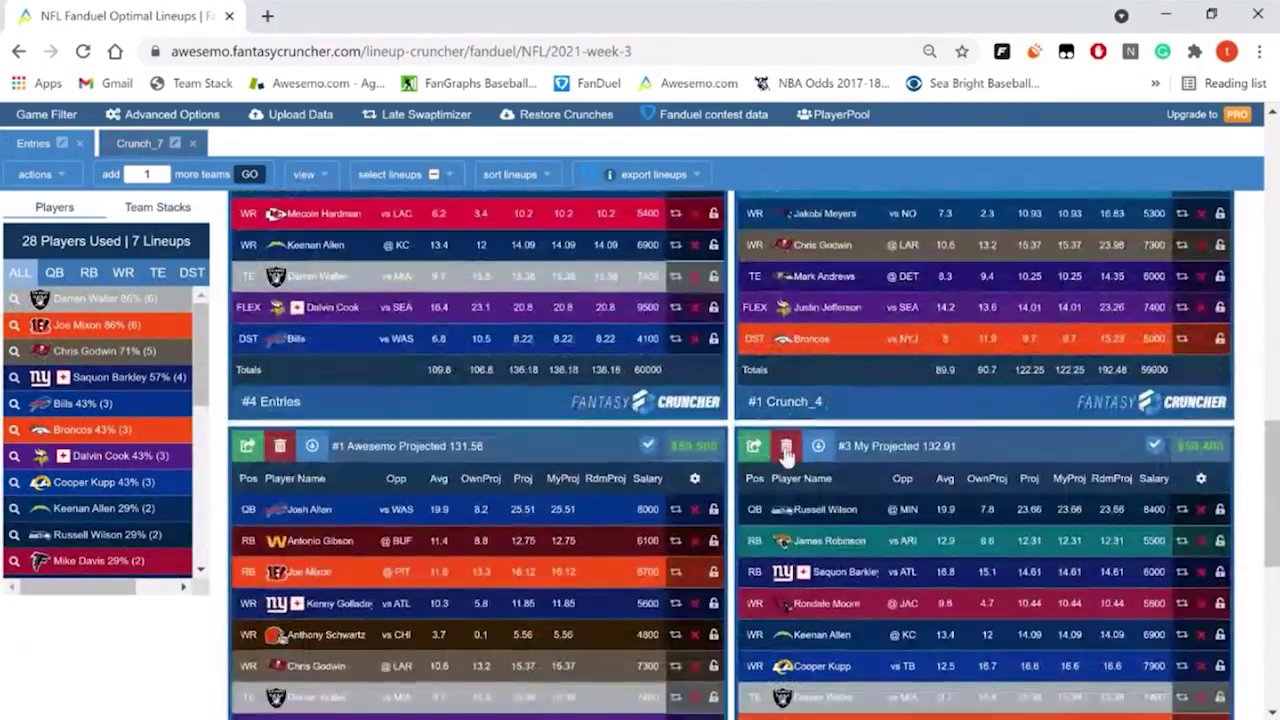
scroll(851, 509, up, 5)
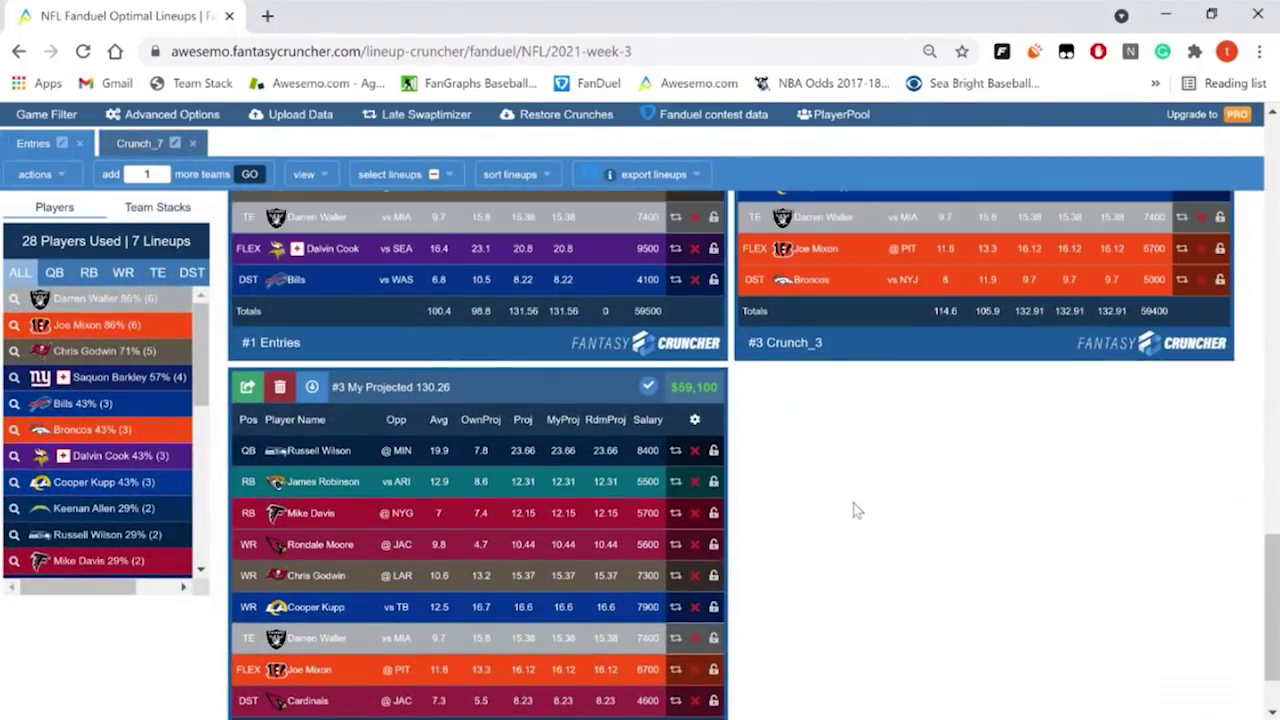
Step: Return from Entries to Crunch_7 and add 10 more lineups to it
scroll(860, 528, down, 5)
scroll(863, 528, up, 10)
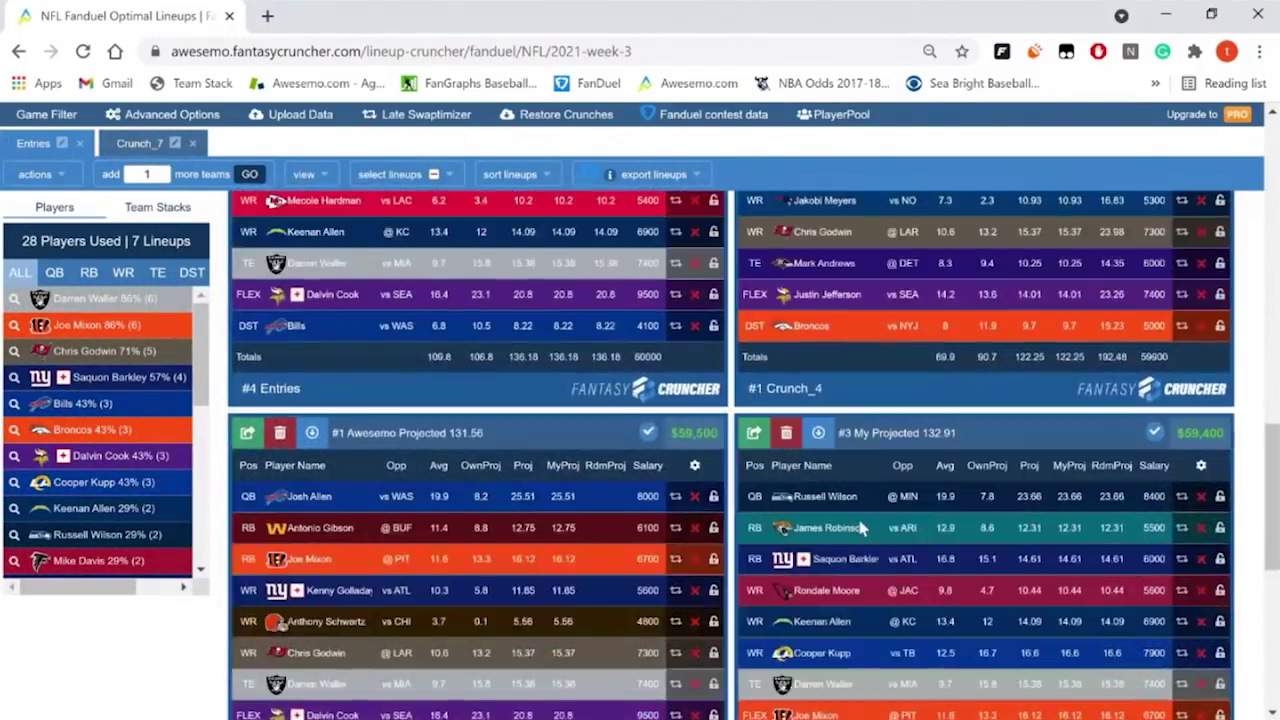
scroll(213, 213, down, 5)
click(140, 143)
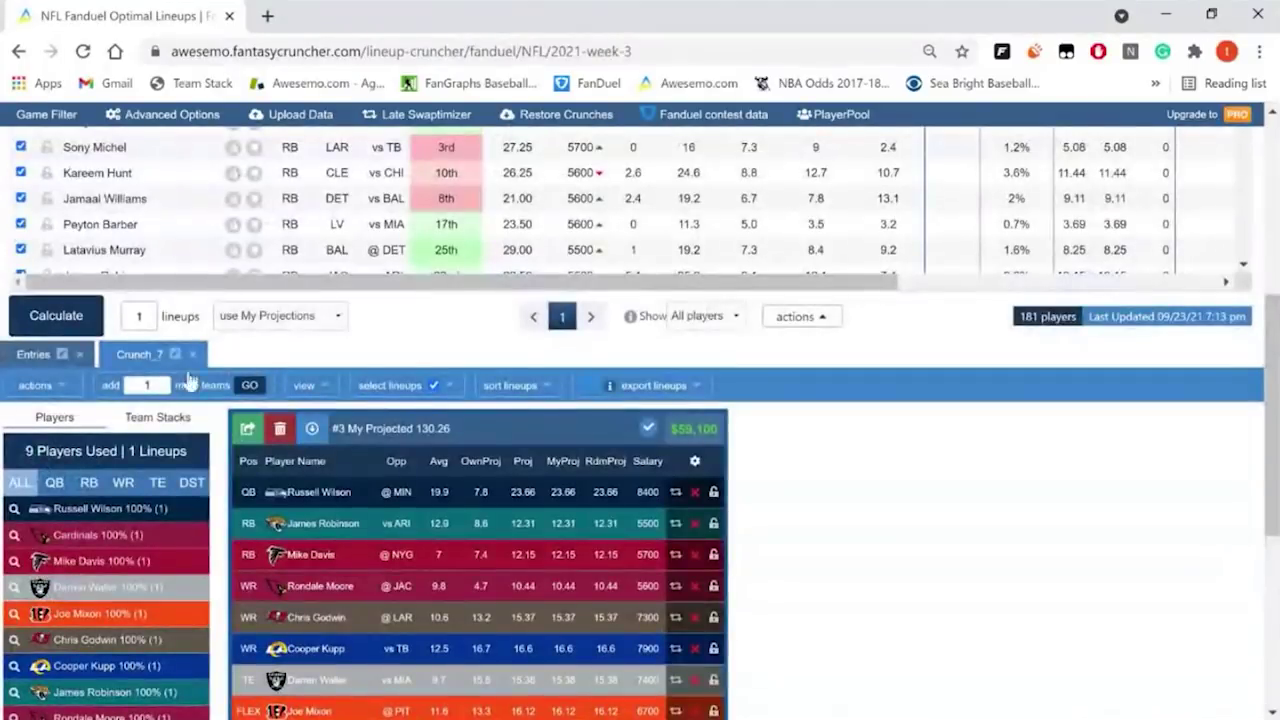
double_click(148, 386)
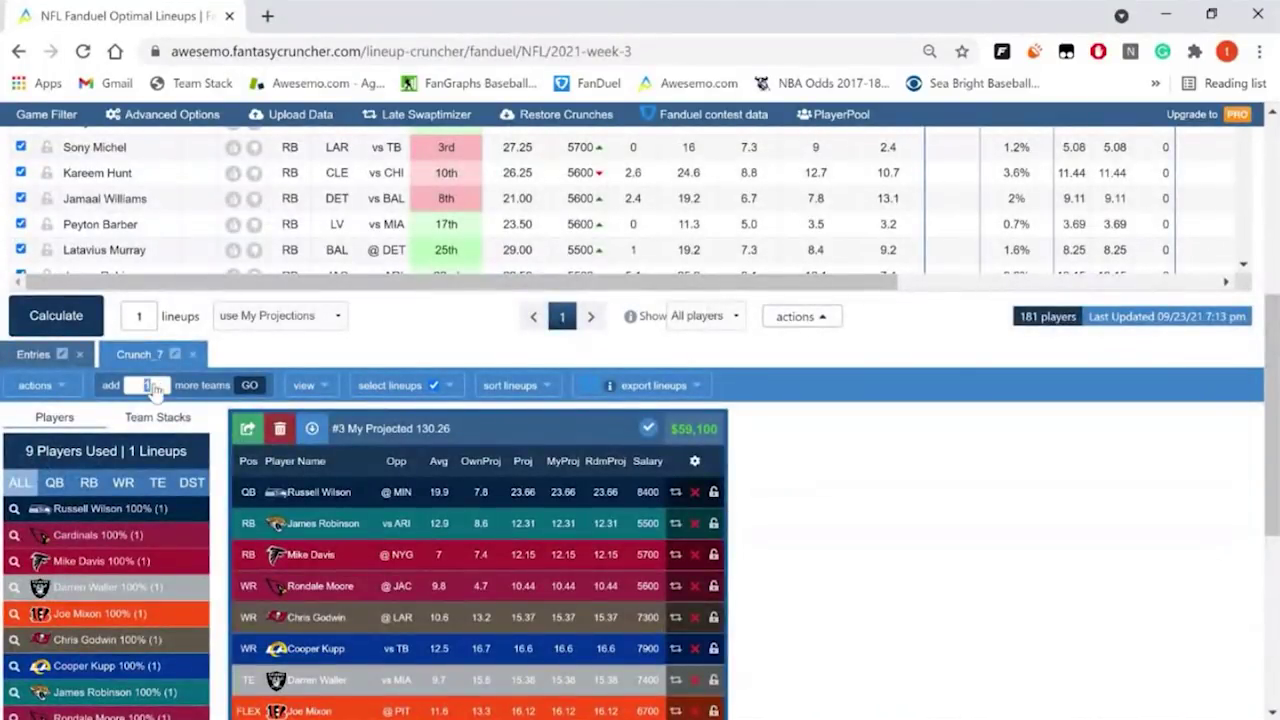
text(10)
click(249, 386)
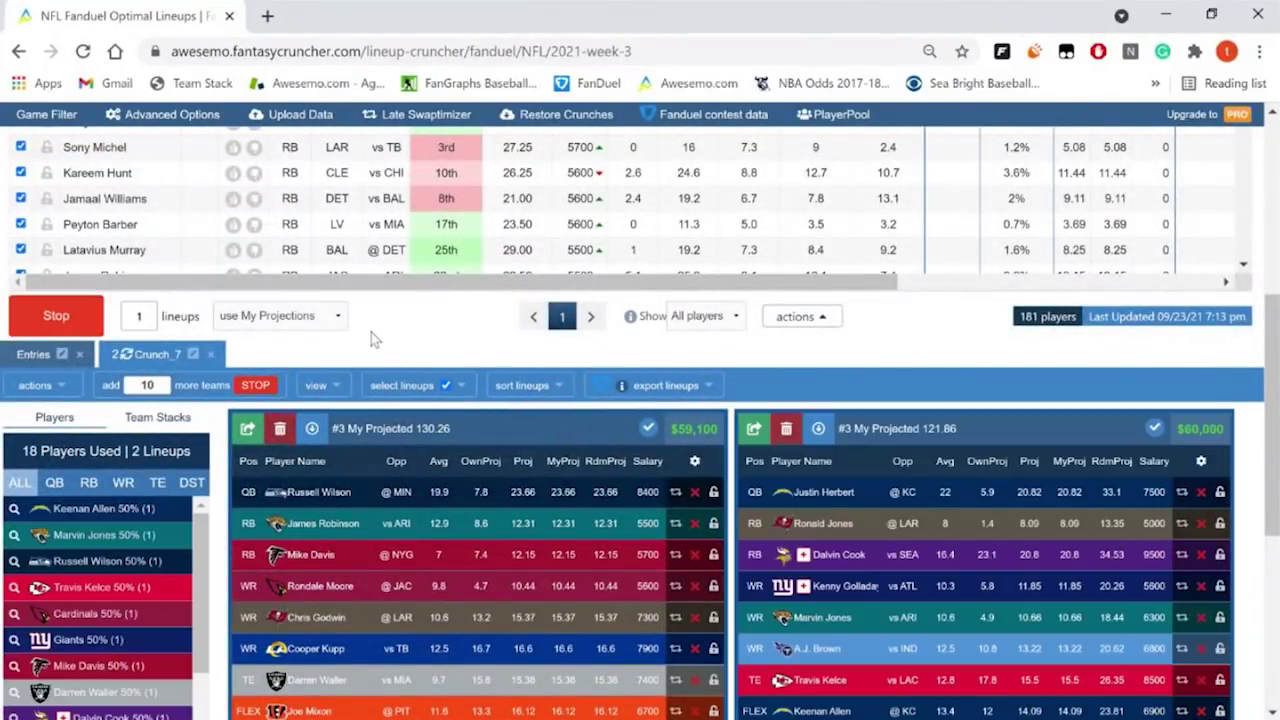
Step: Review the lineups generated in Crunch_7 and sort them by projected points from highest to lowest
scroll(371, 334, down, 2)
scroll(371, 340, down, 12)
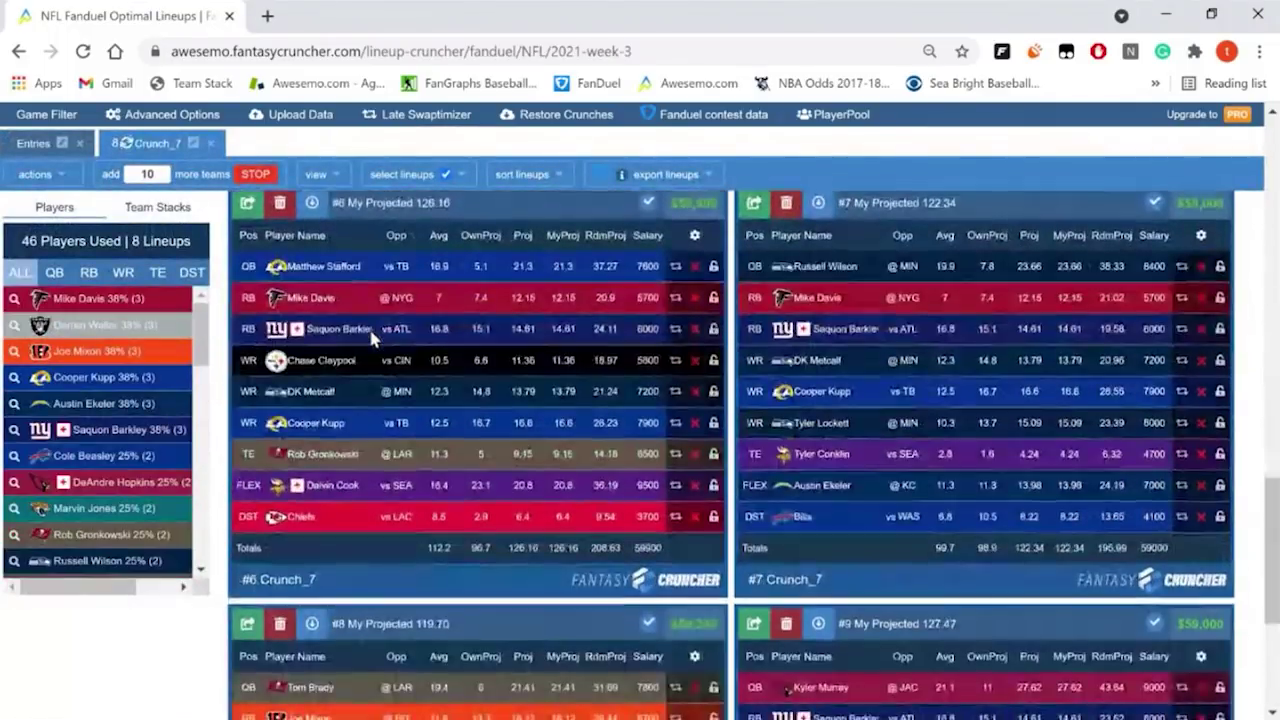
scroll(371, 340, up, 14)
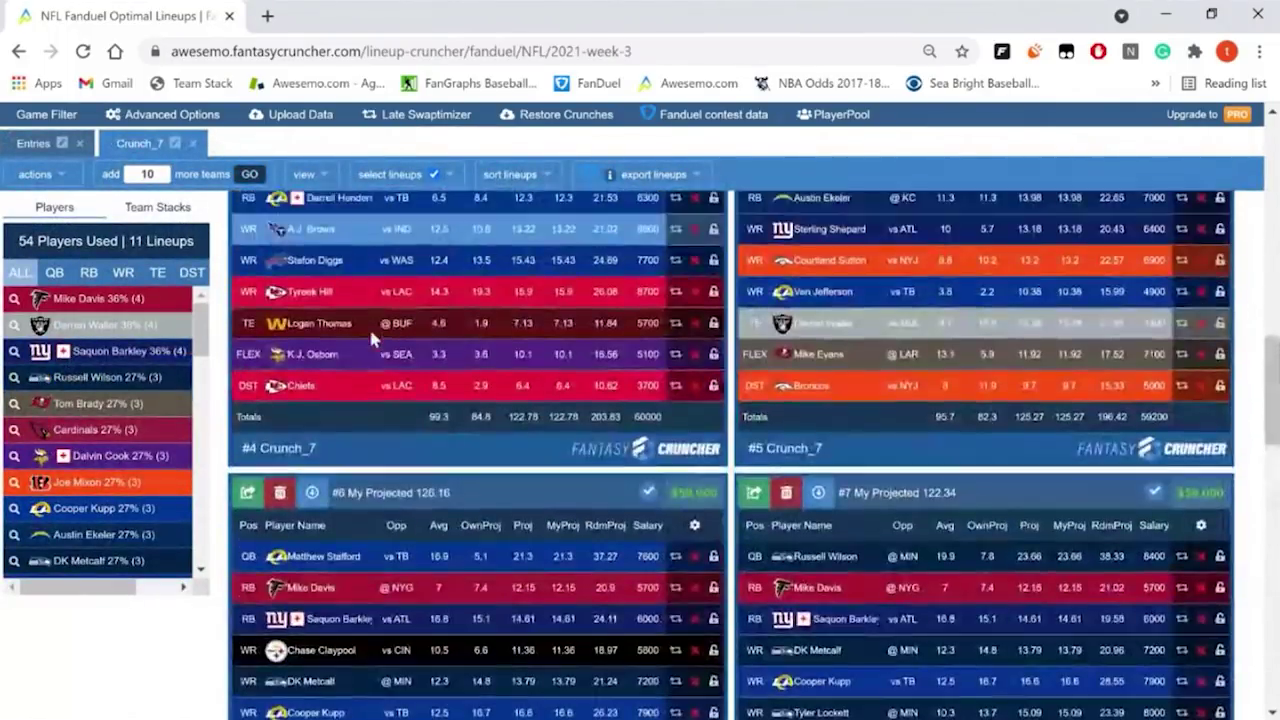
scroll(368, 325, up, 2)
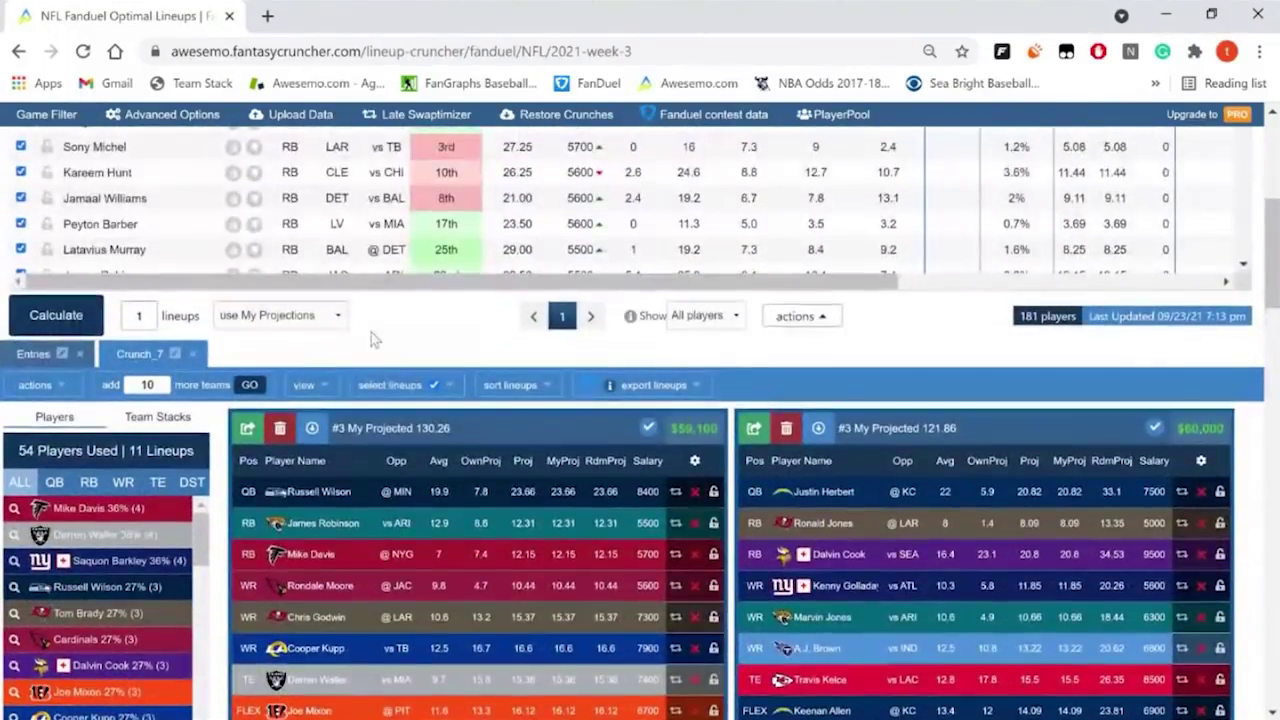
click(510, 385)
click(437, 338)
scroll(600, 350, down, 4)
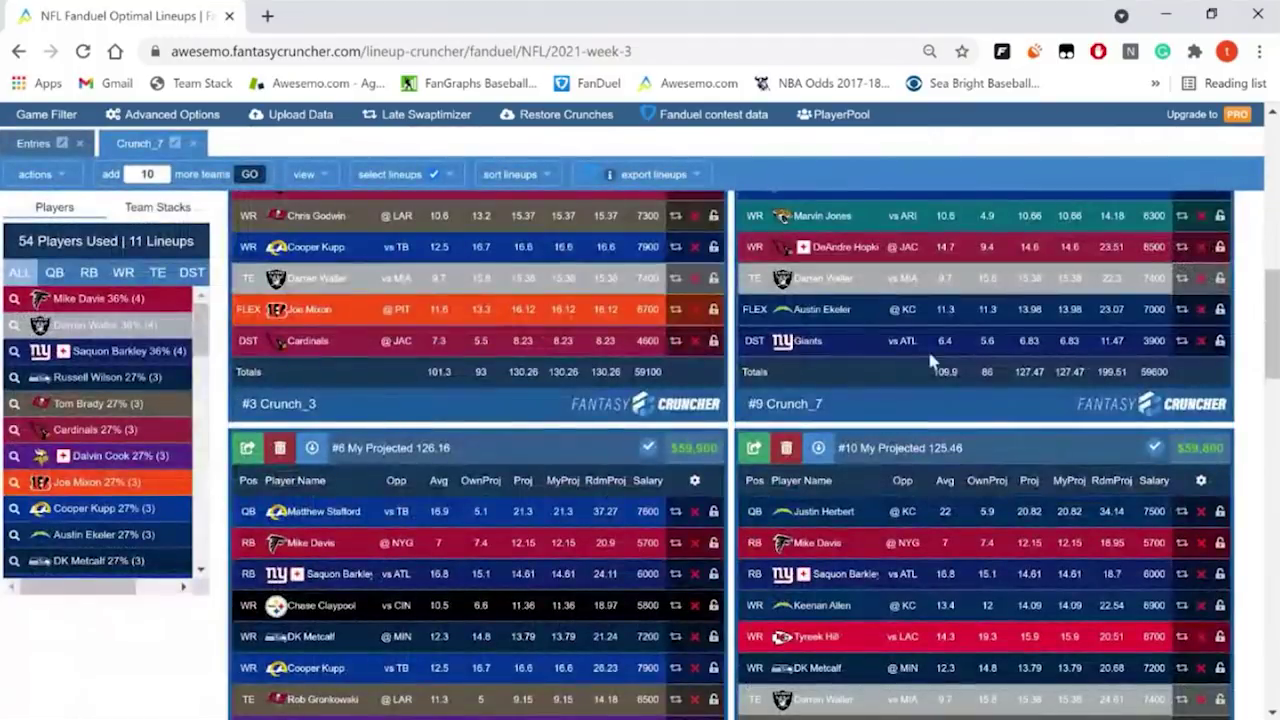
scroll(784, 357, up, 2)
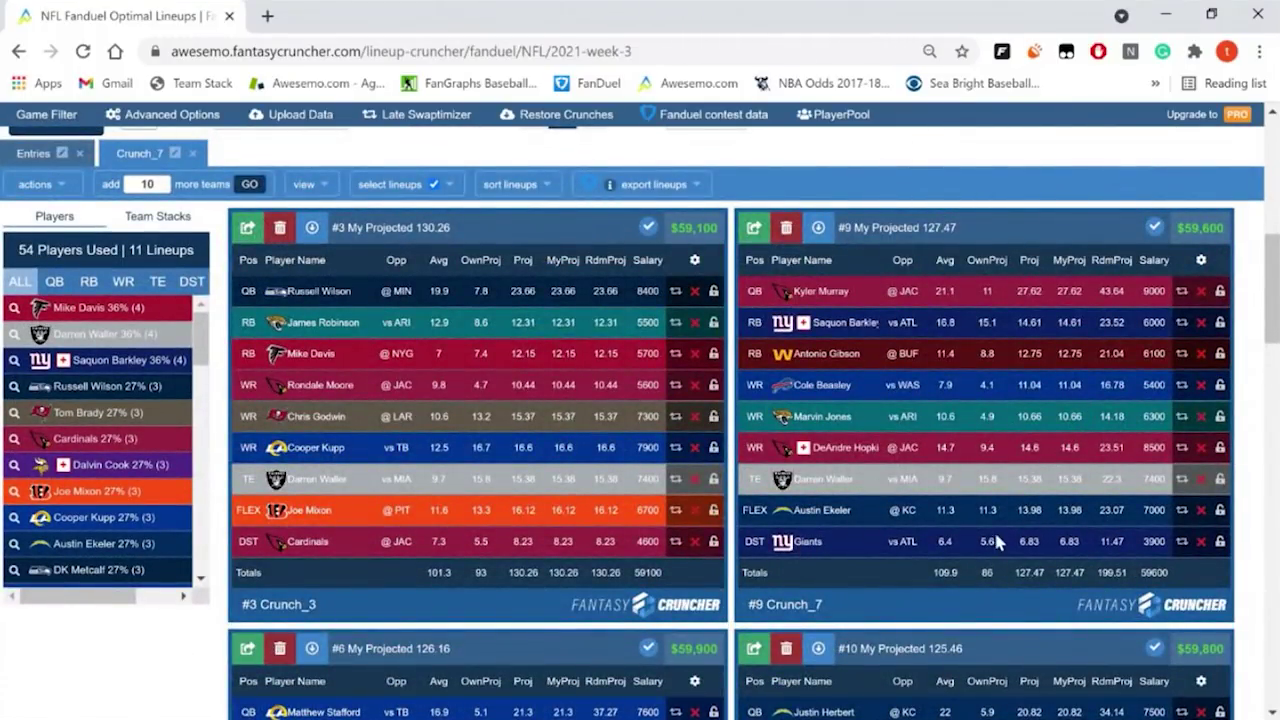
Step: Check the lineup export options and the player list actions such as Remove My Projections, then dismiss them
scroll(523, 408, up, 4)
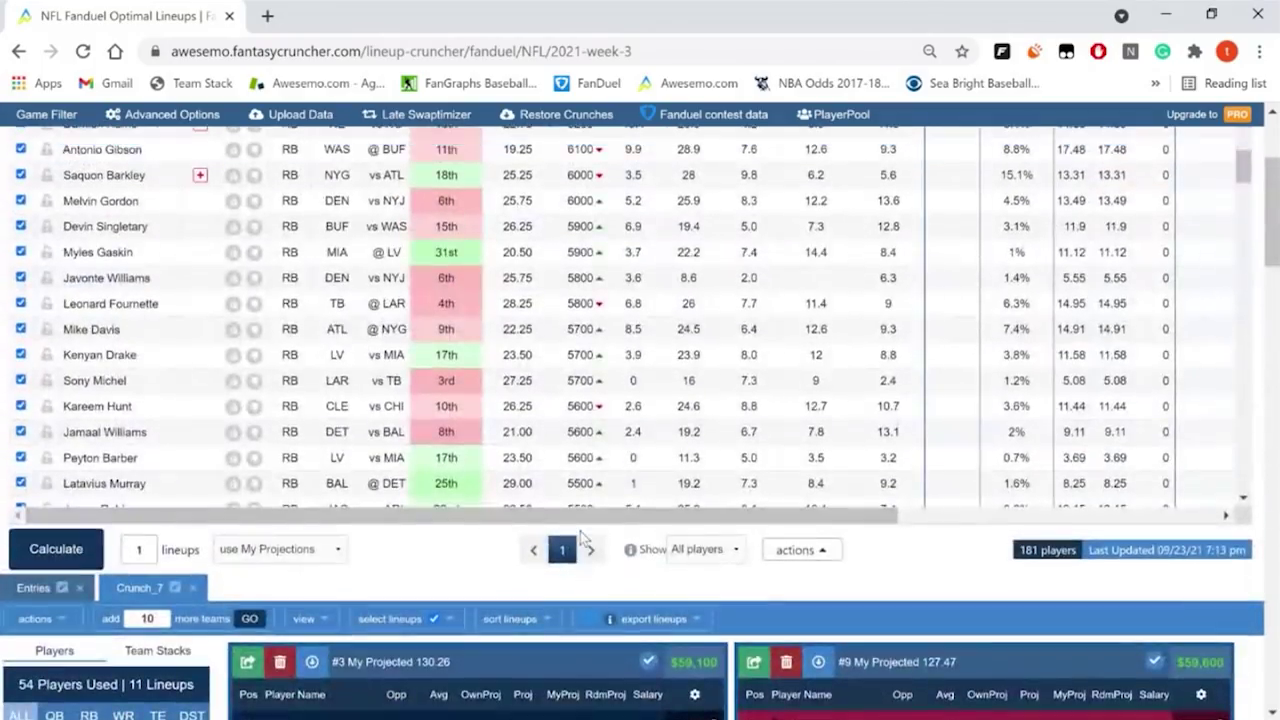
scroll(585, 540, up, 3)
scroll(610, 500, down, 4)
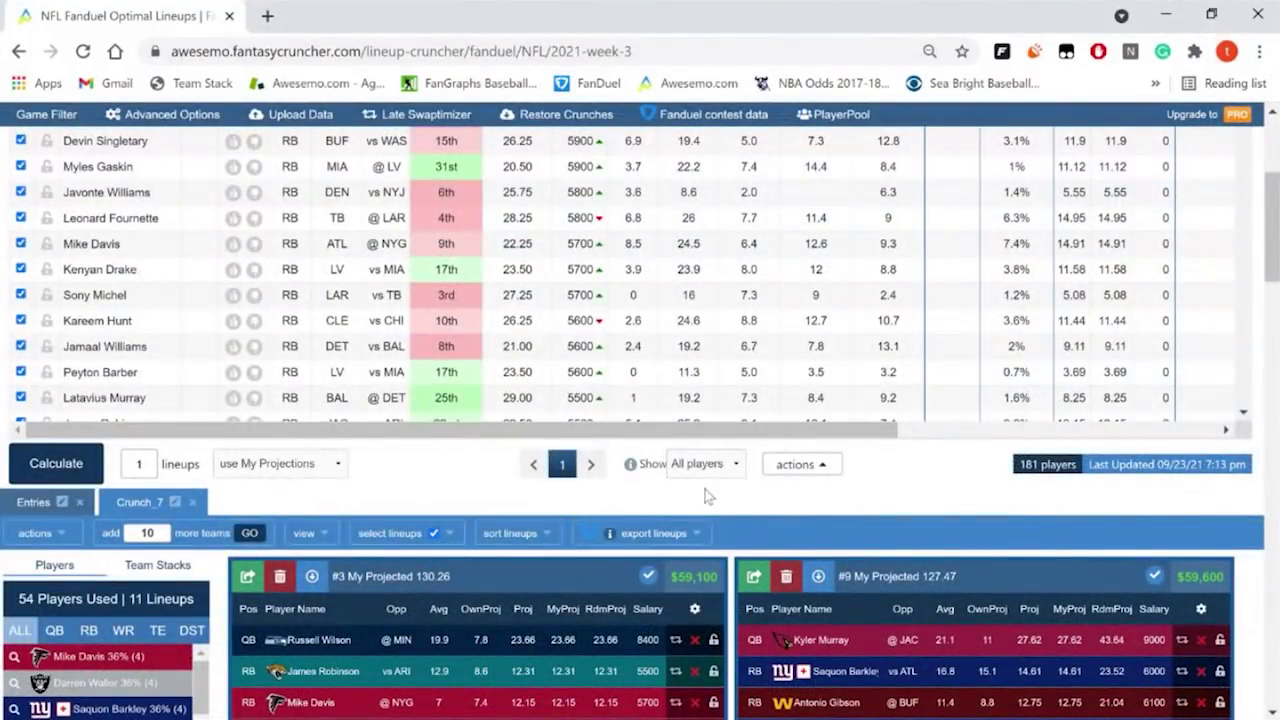
click(656, 535)
click(832, 470)
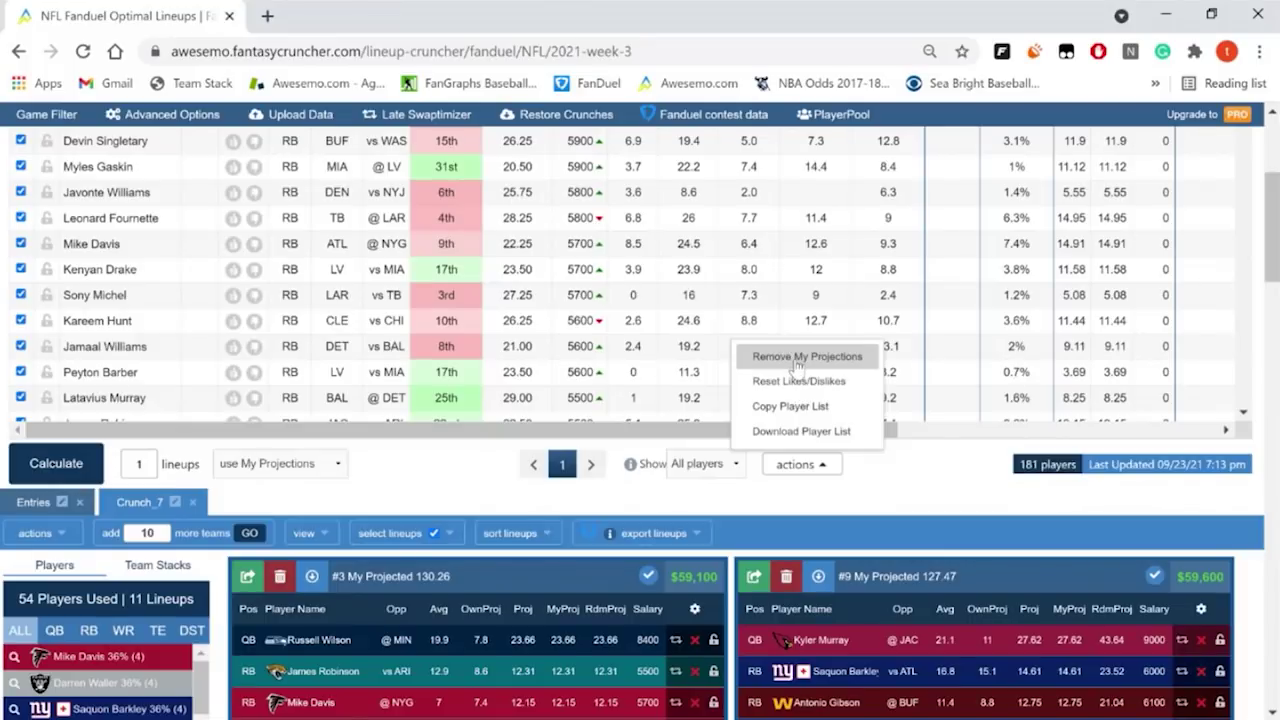
click(893, 489)
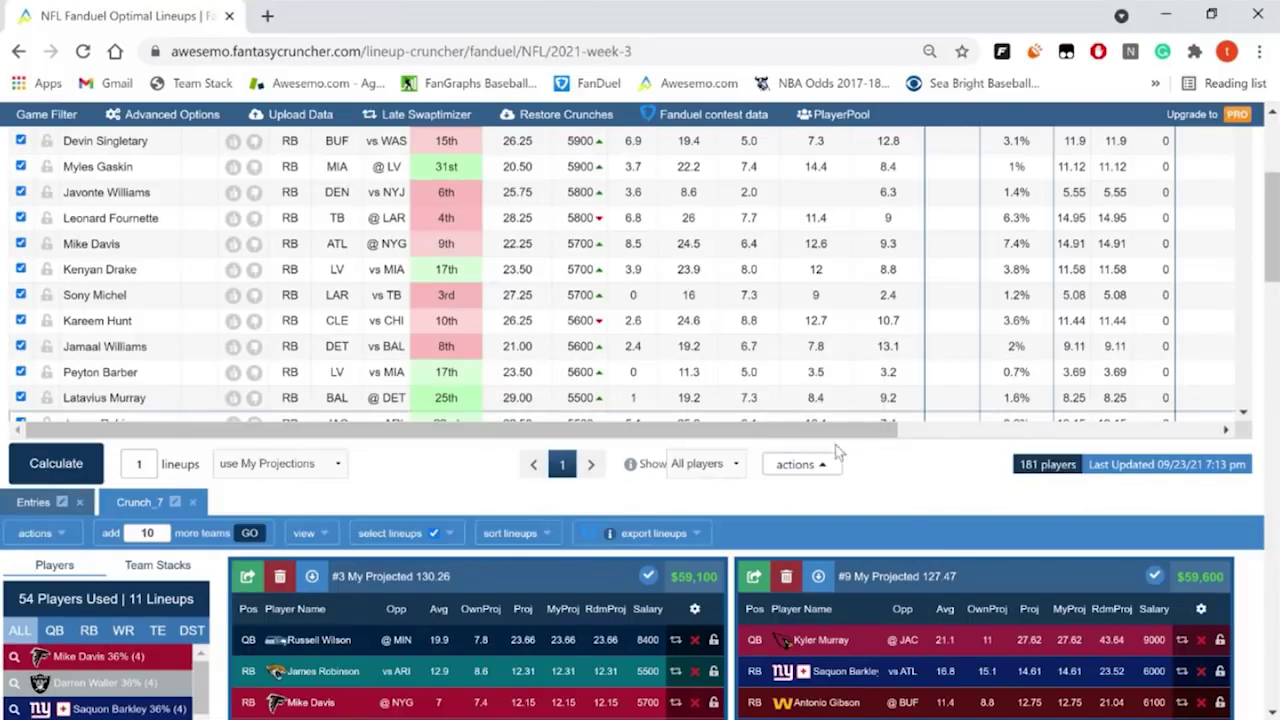
Step: Review the Restore Default Settings choices in the general advanced options, then close them without resetting anything
click(160, 114)
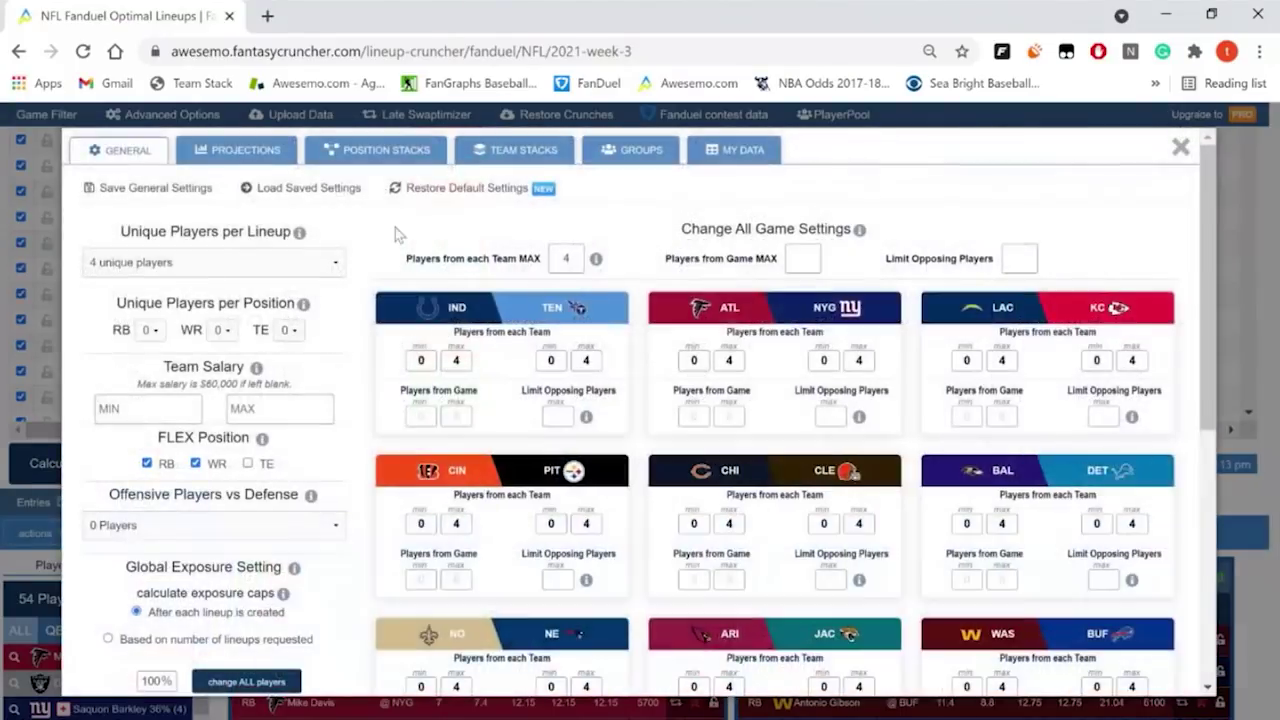
click(440, 190)
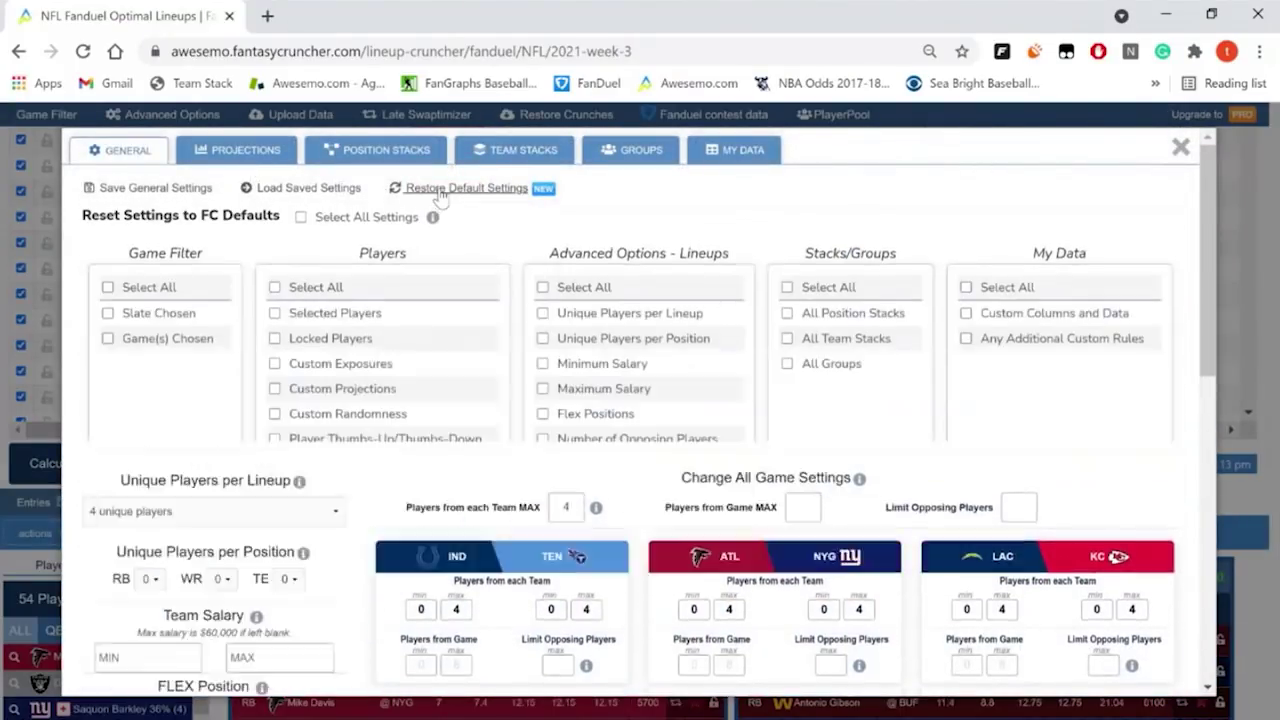
click(440, 195)
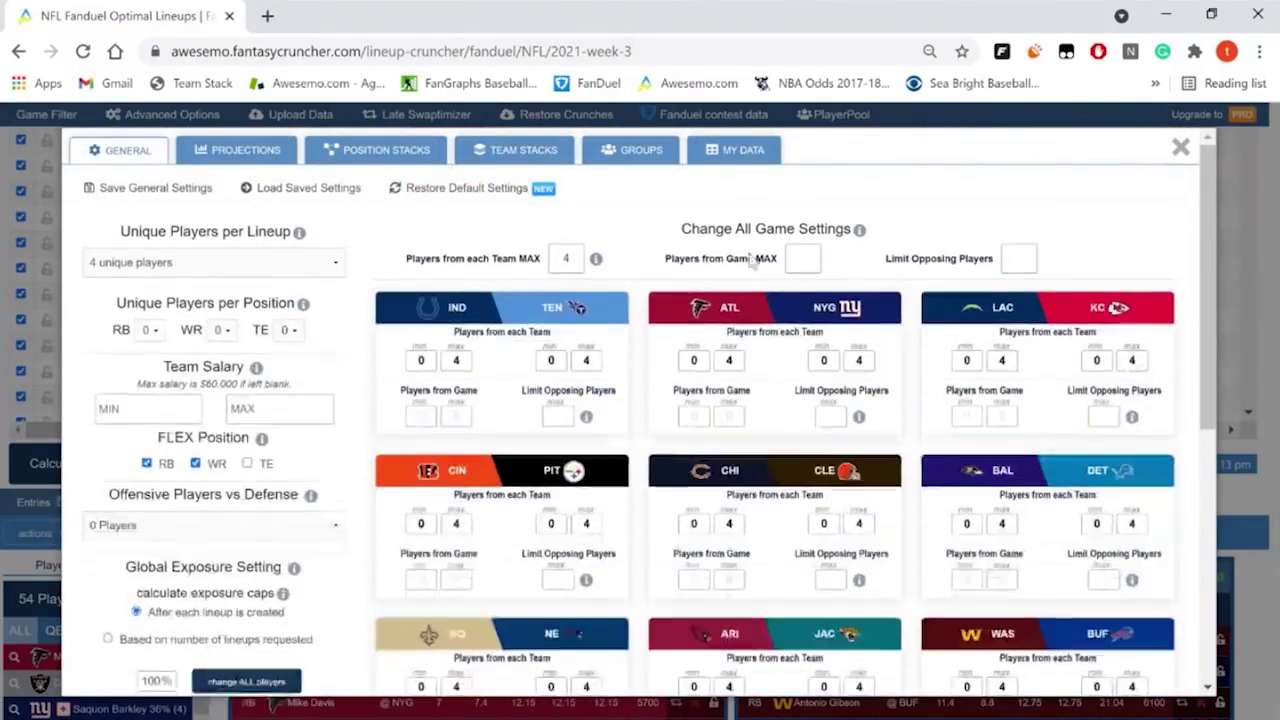
key(Escape)
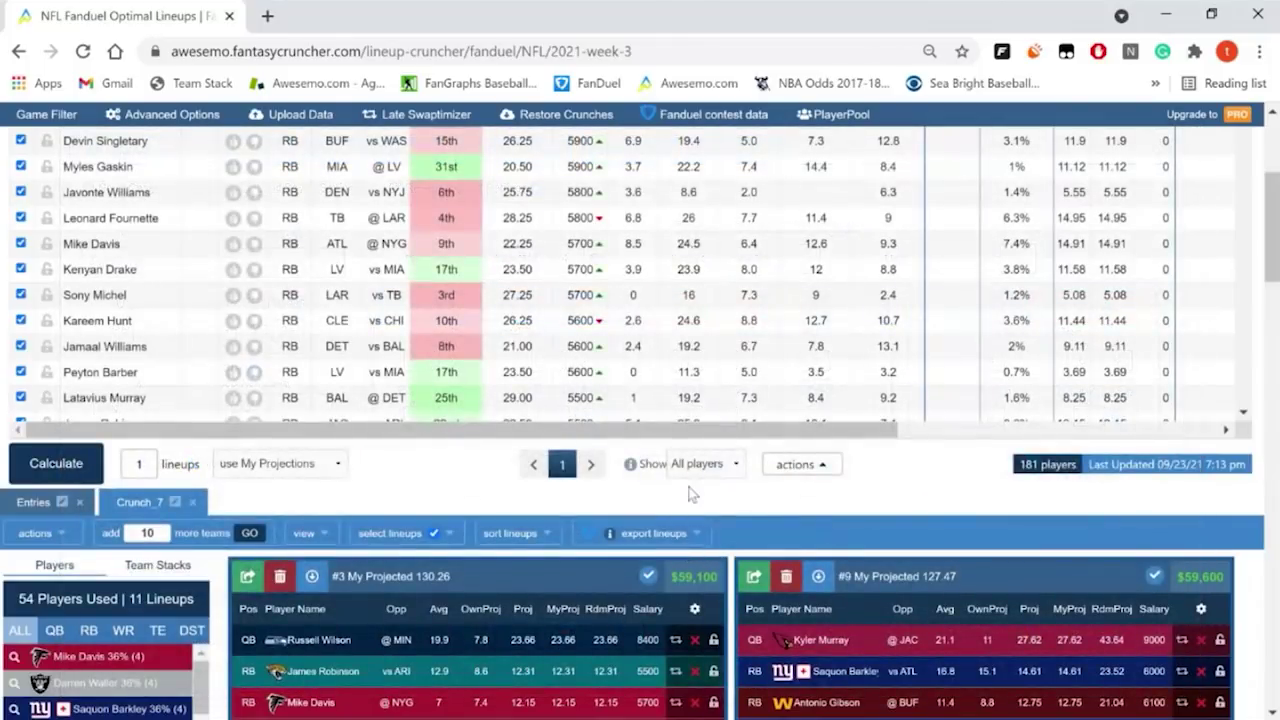
scroll(688, 560, up, 3)
scroll(685, 595, down, 10)
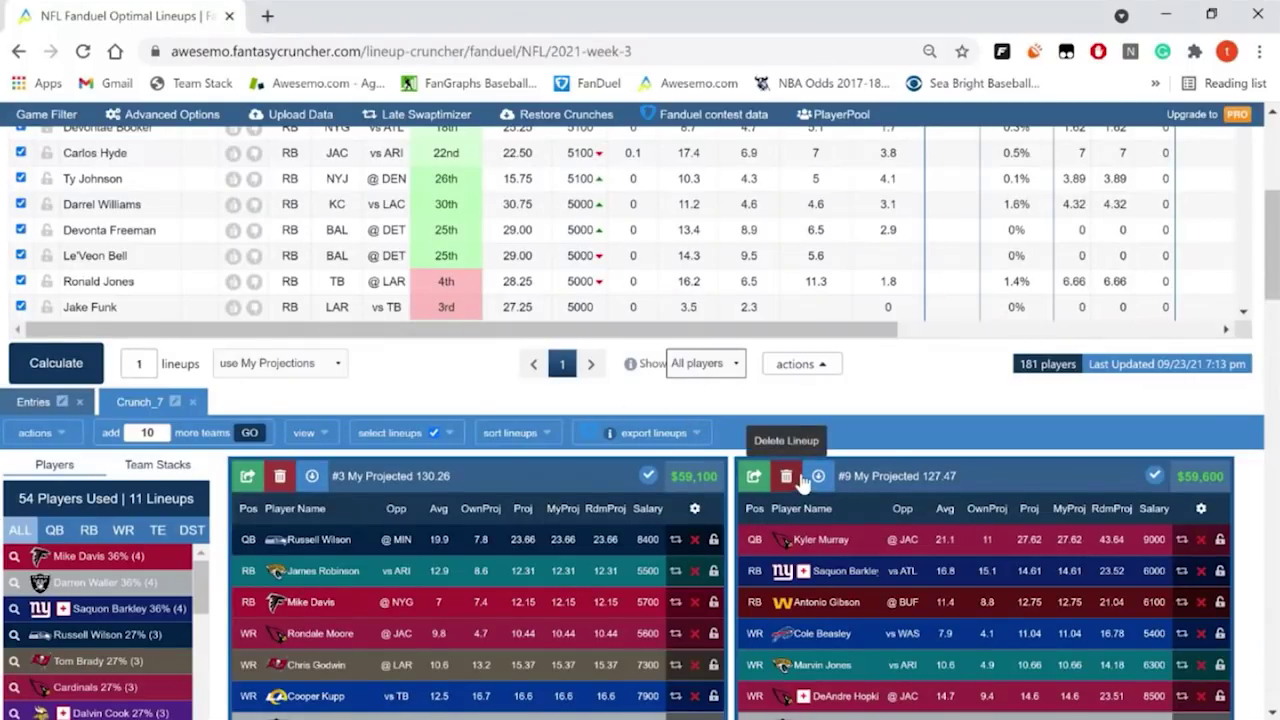
scroll(802, 482, up, 5)
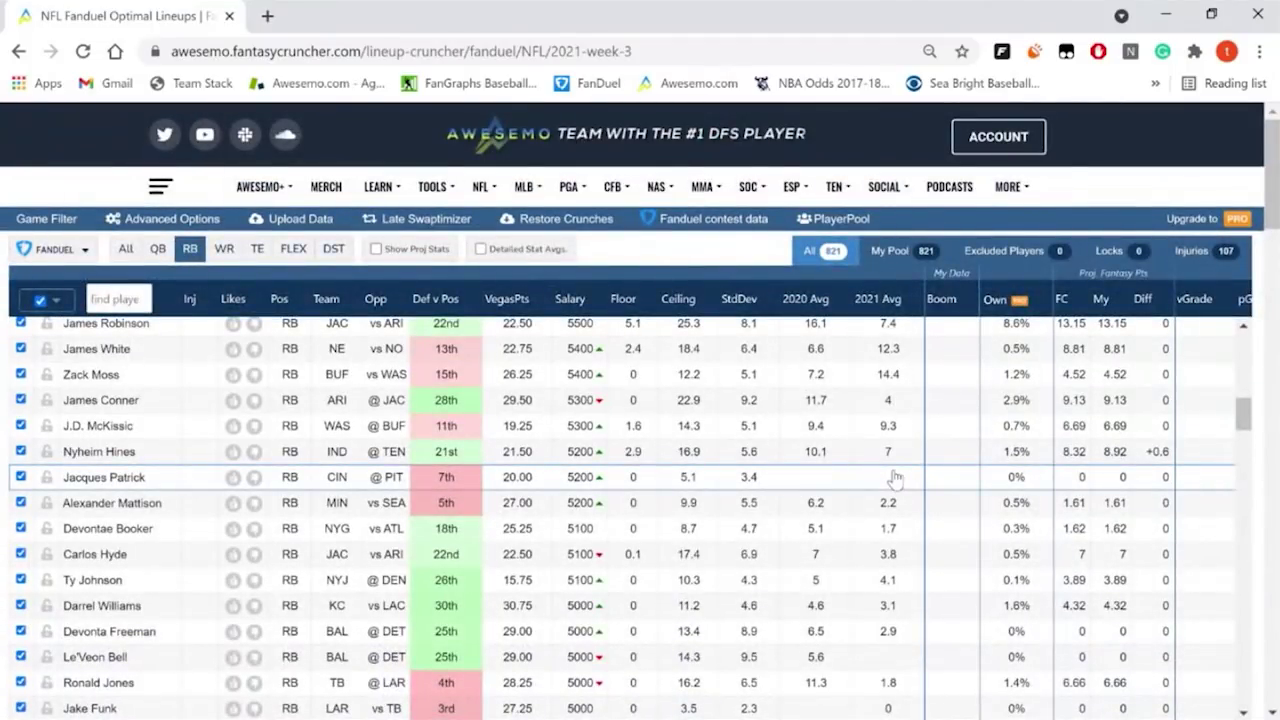
scroll(940, 485, down, 2)
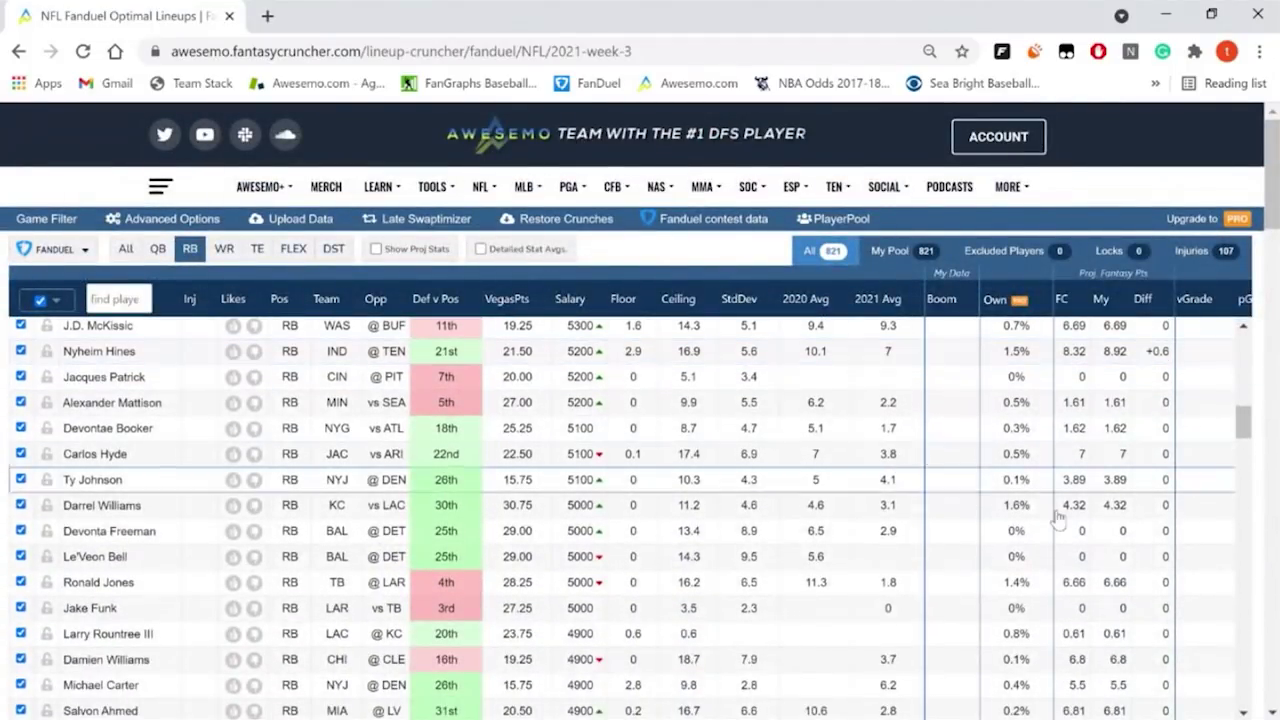